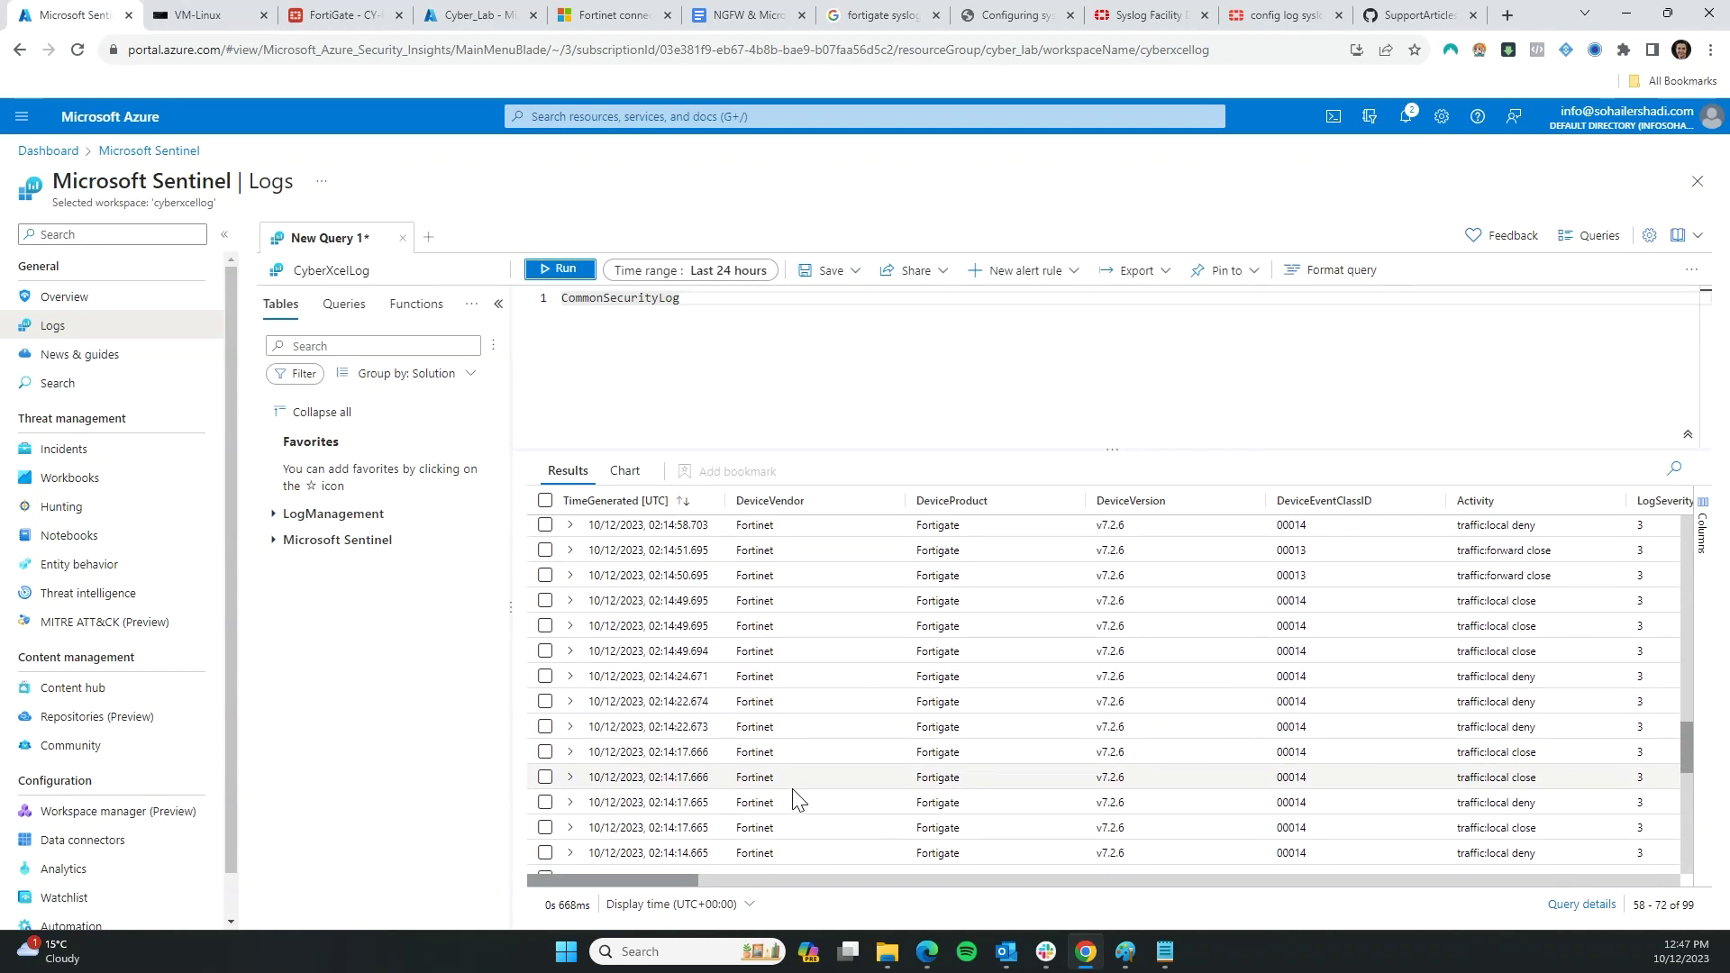
- Examine the Fortinet entries returned by the CommonSecurityLog query, including the vendor, product and activity columns
{"action": "scroll", "coordinate": [888, 667], "scroll_direction": "up", "scroll_amount": 1}
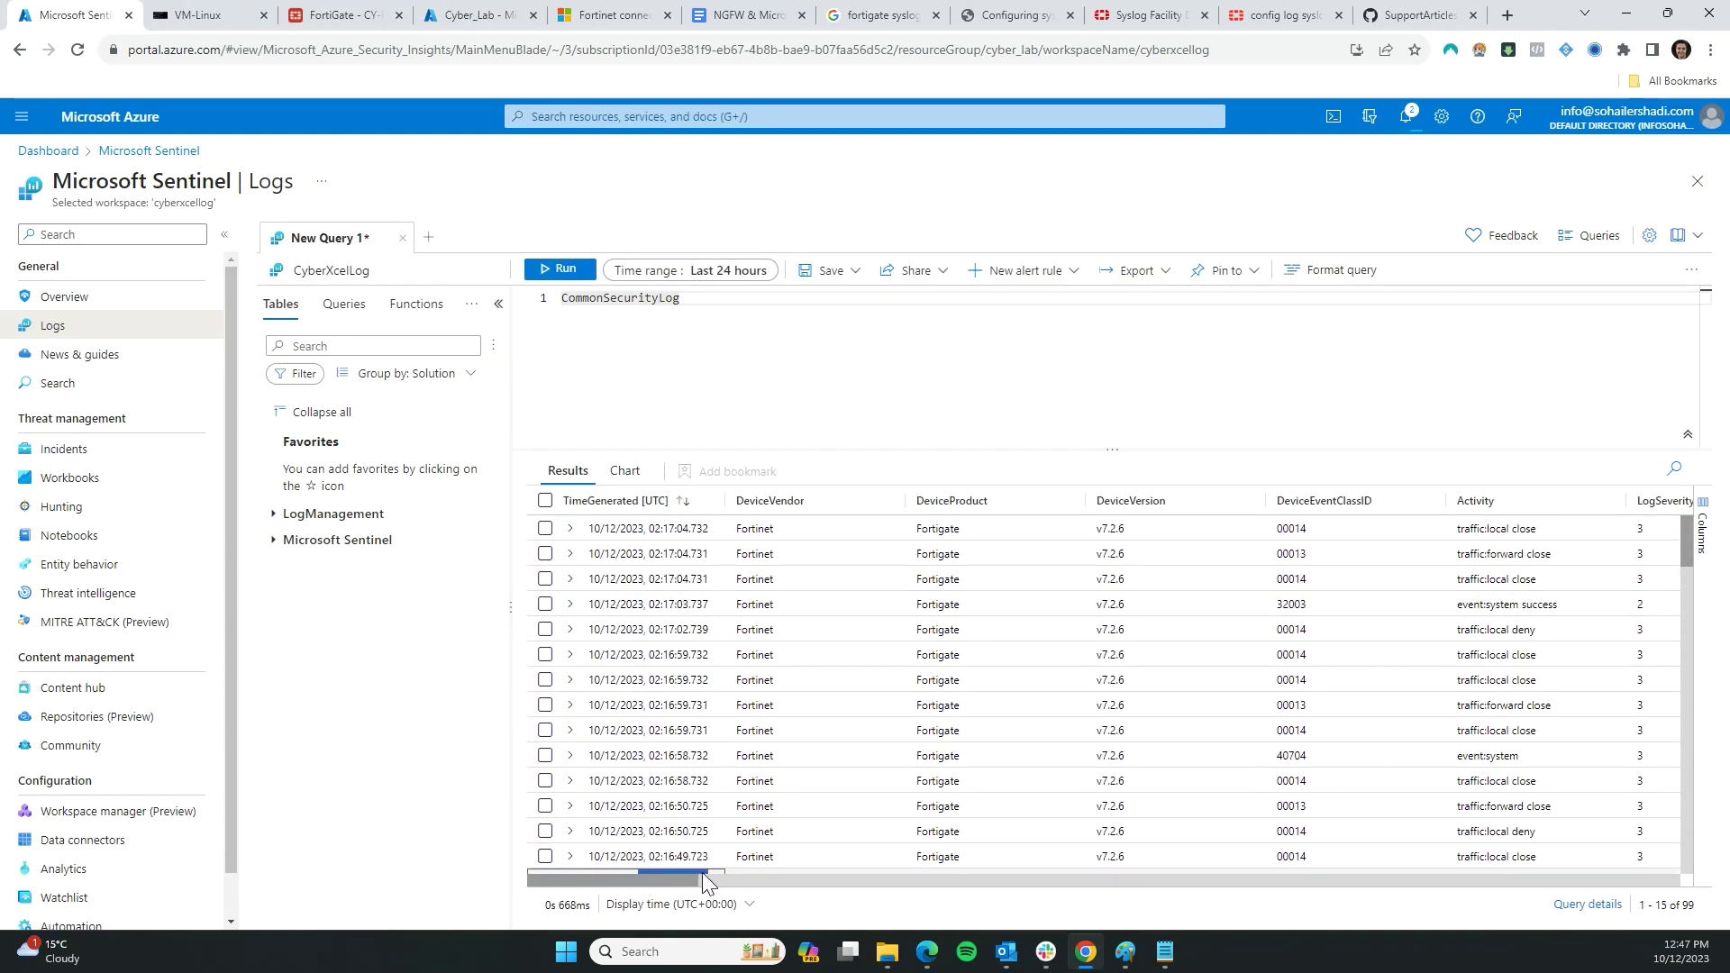
{"action": "scroll", "coordinate": [629, 882], "scroll_direction": "right", "scroll_amount": 4}
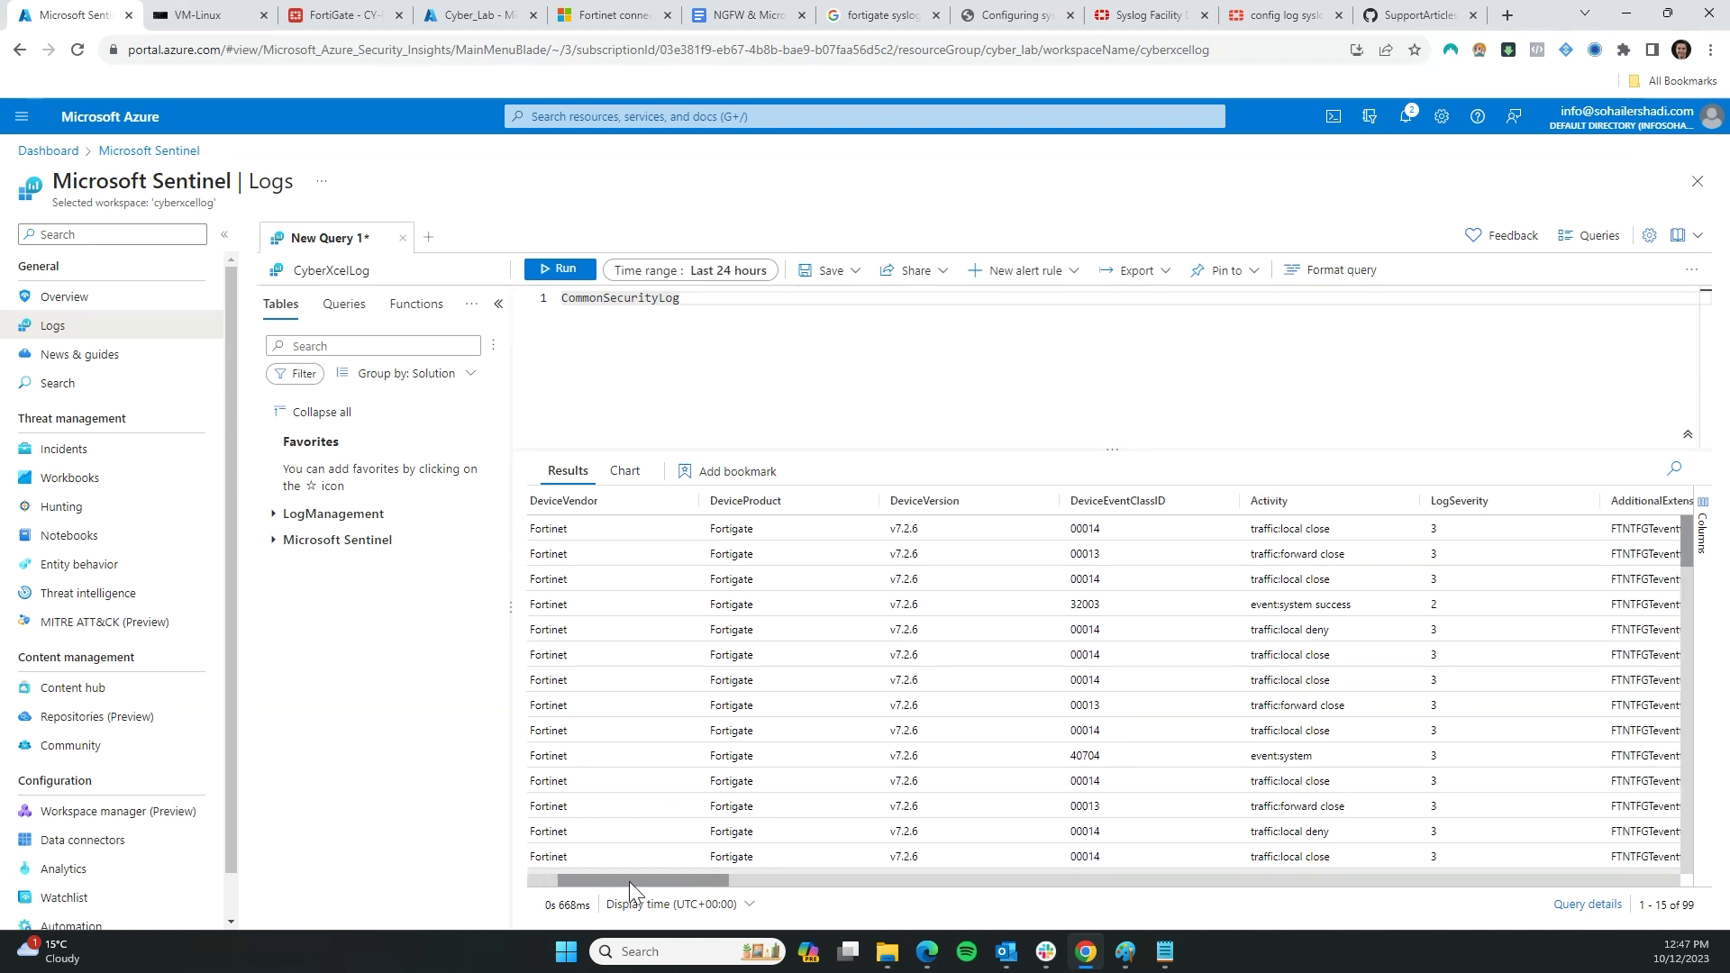
{"action": "left_click_drag", "start_coordinate": [579, 878], "coordinate": [499, 878]}
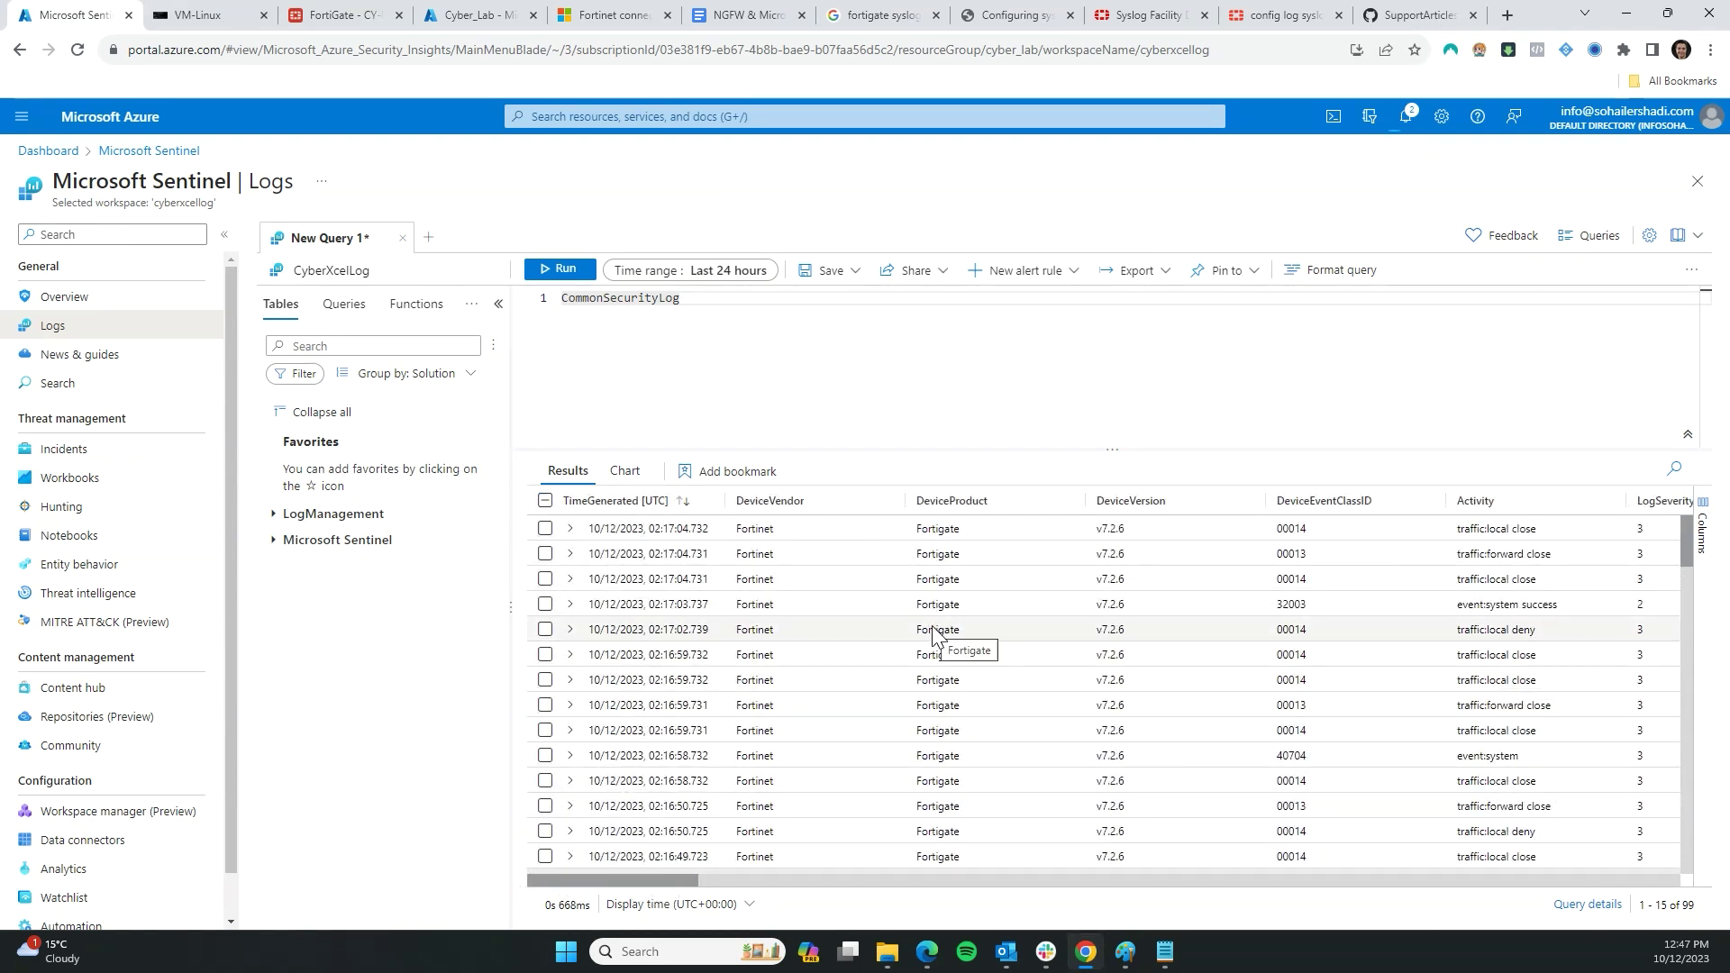
{"action": "left_click", "coordinate": [757, 359]}
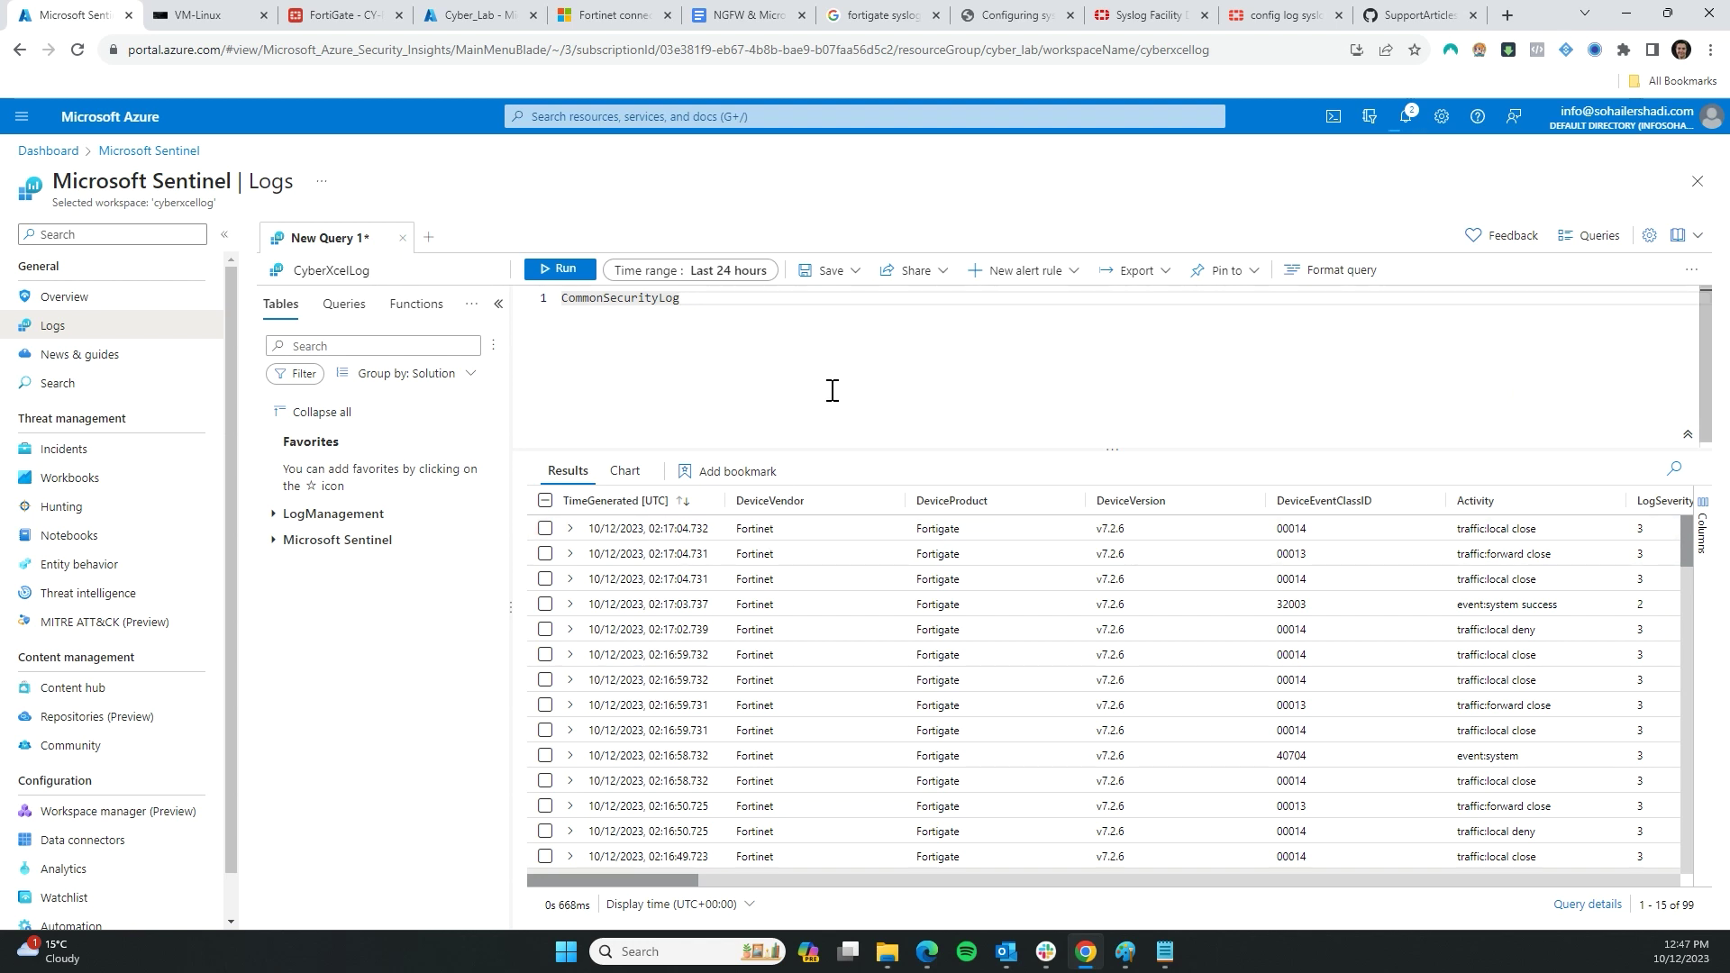
- Open the VM-Windows virtual machine from the Cyber_Lab resource group and start it
{"action": "key", "text": "super"}
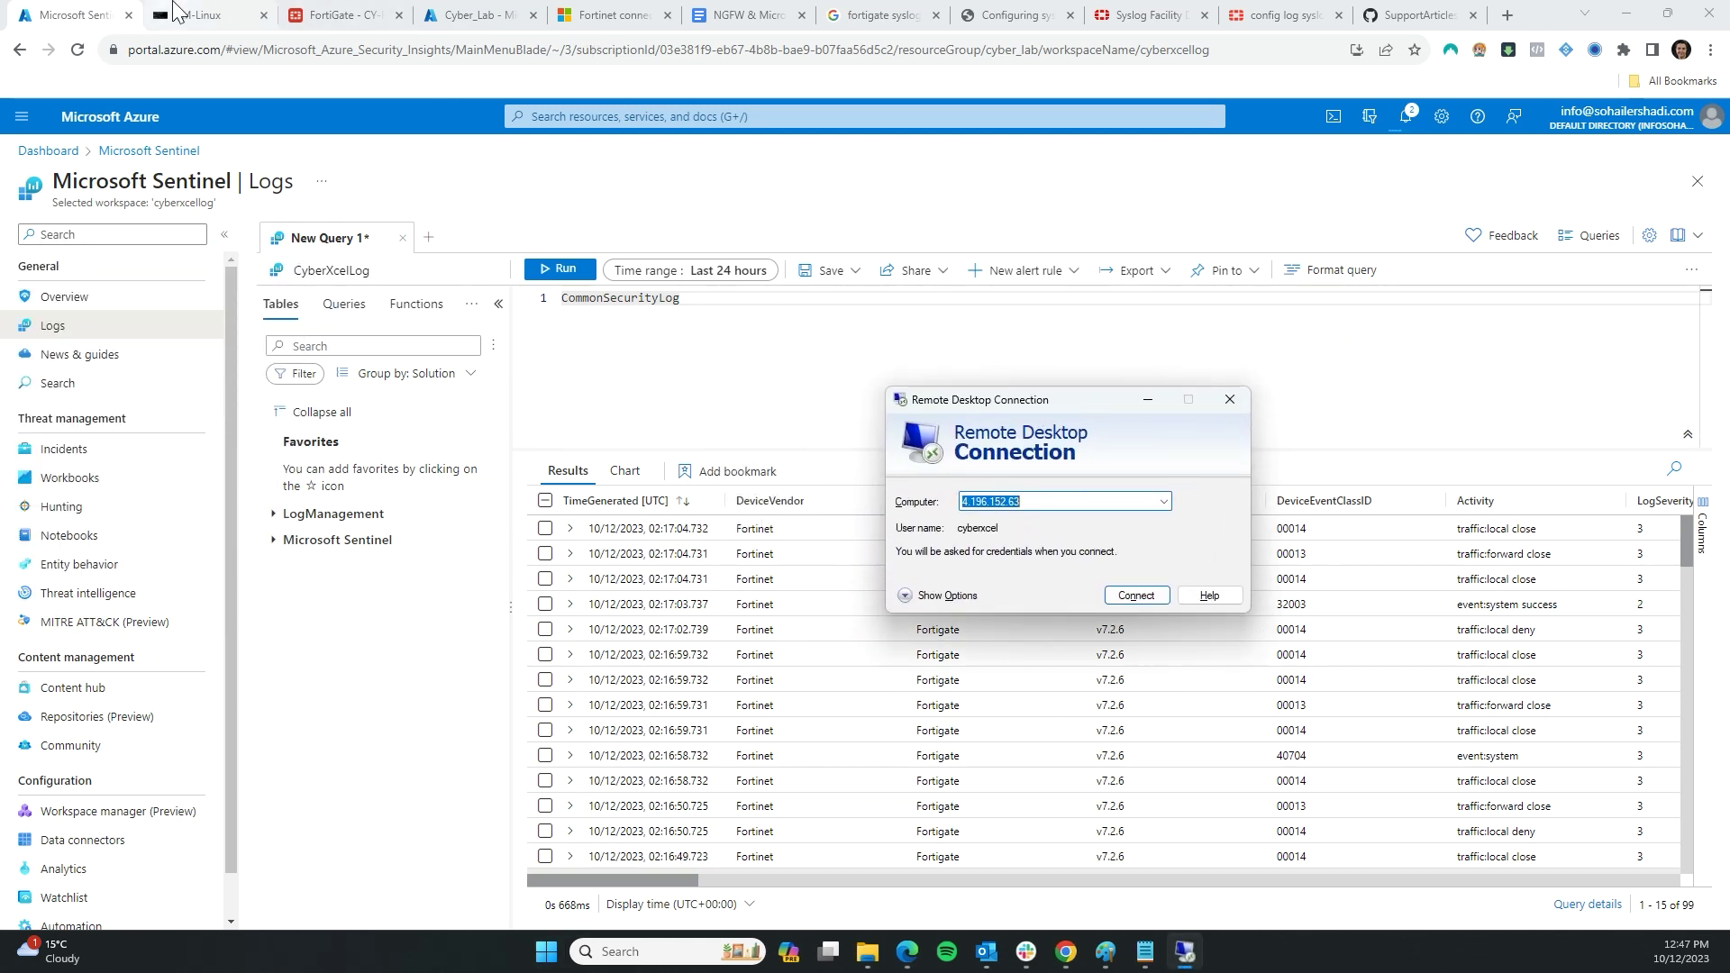
{"action": "left_click", "coordinate": [175, 10]}
{"action": "left_click", "coordinate": [113, 12]}
{"action": "left_click", "coordinate": [460, 15]}
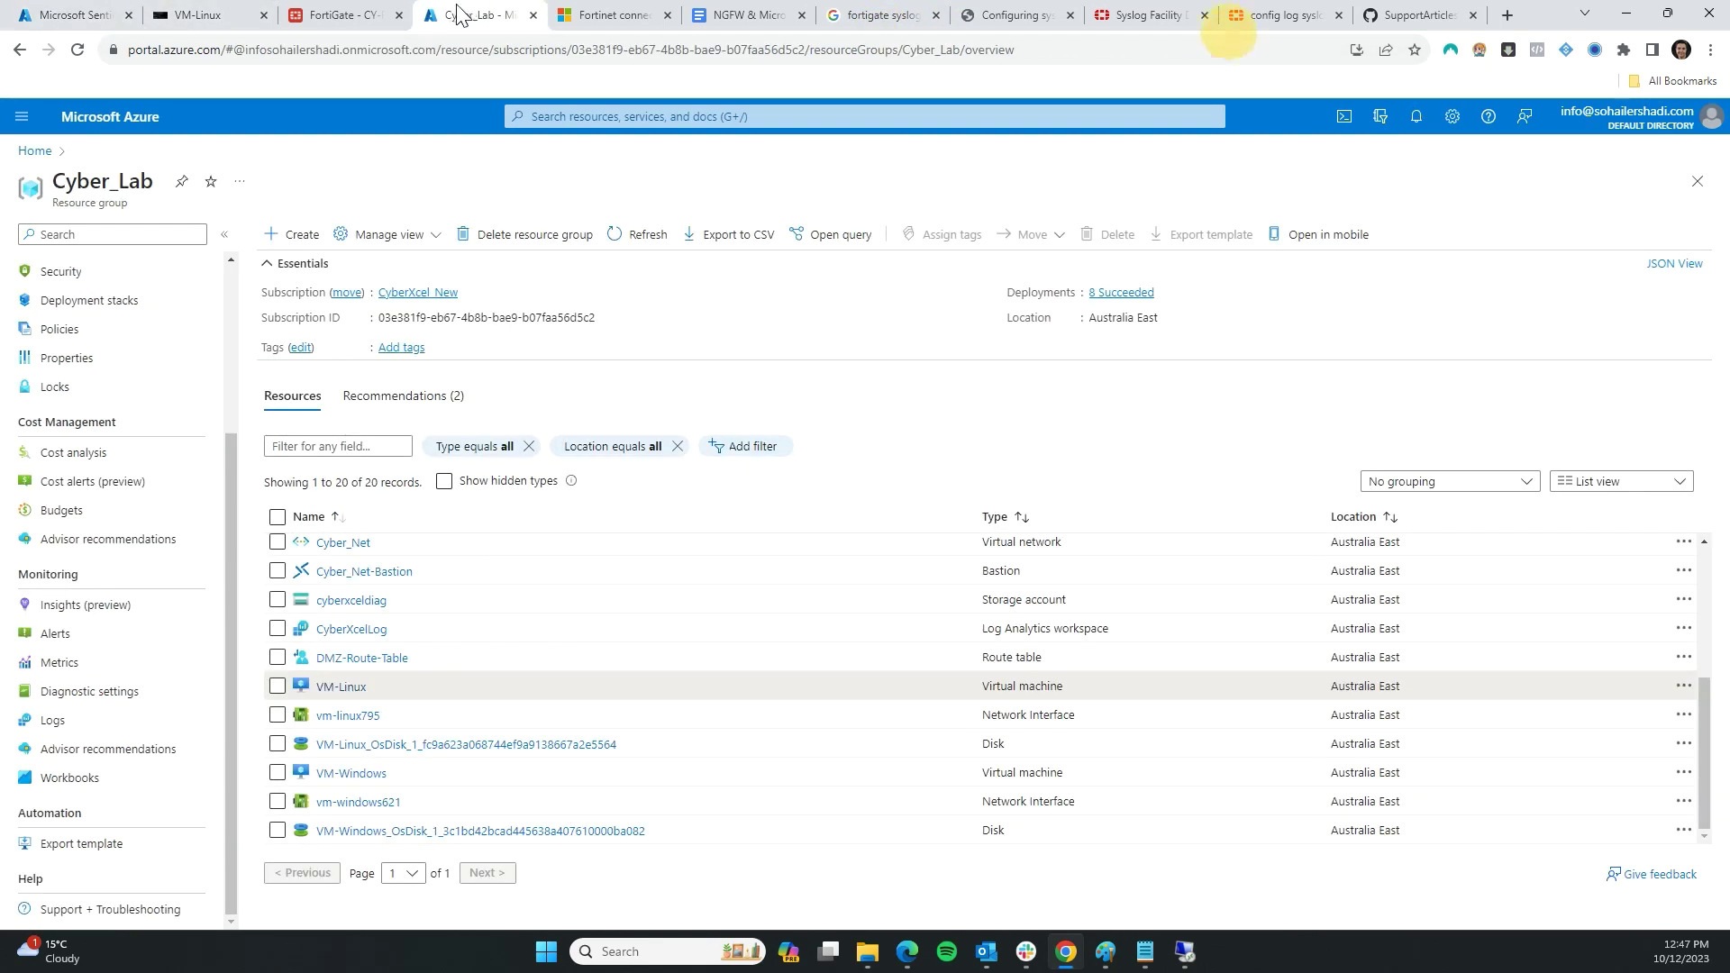
{"action": "scroll", "coordinate": [380, 814], "scroll_direction": "up", "scroll_amount": 3}
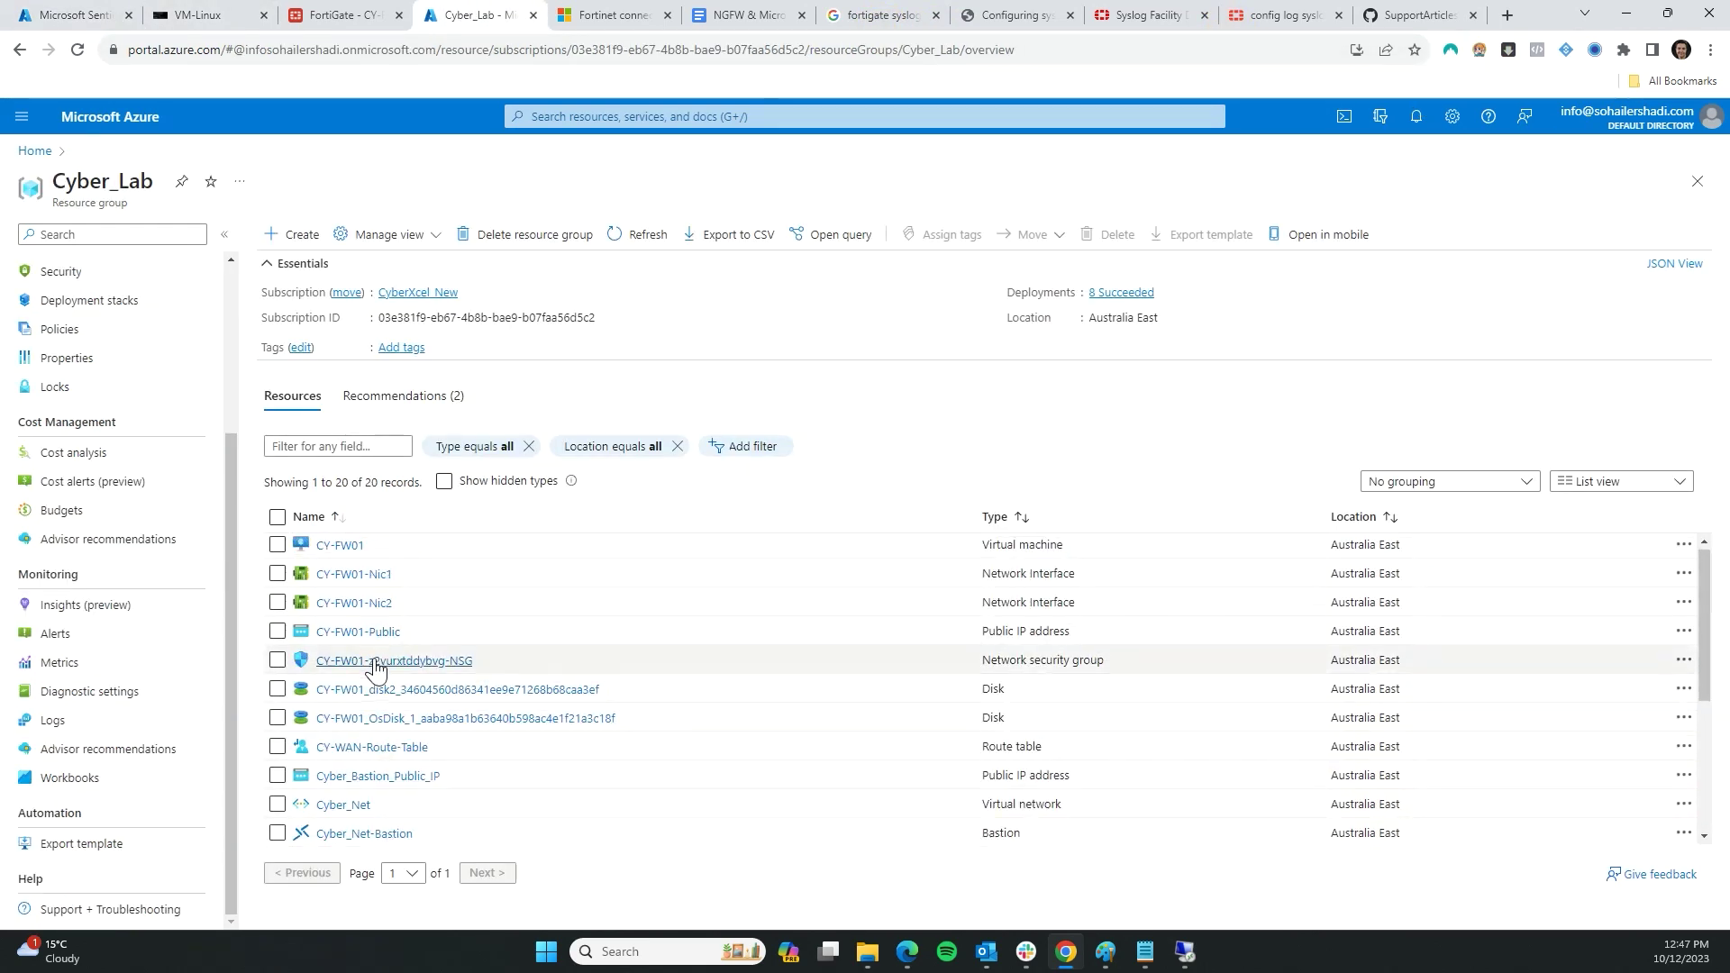
{"action": "scroll", "coordinate": [377, 672], "scroll_direction": "down", "scroll_amount": 3}
{"action": "left_click", "coordinate": [341, 777]}
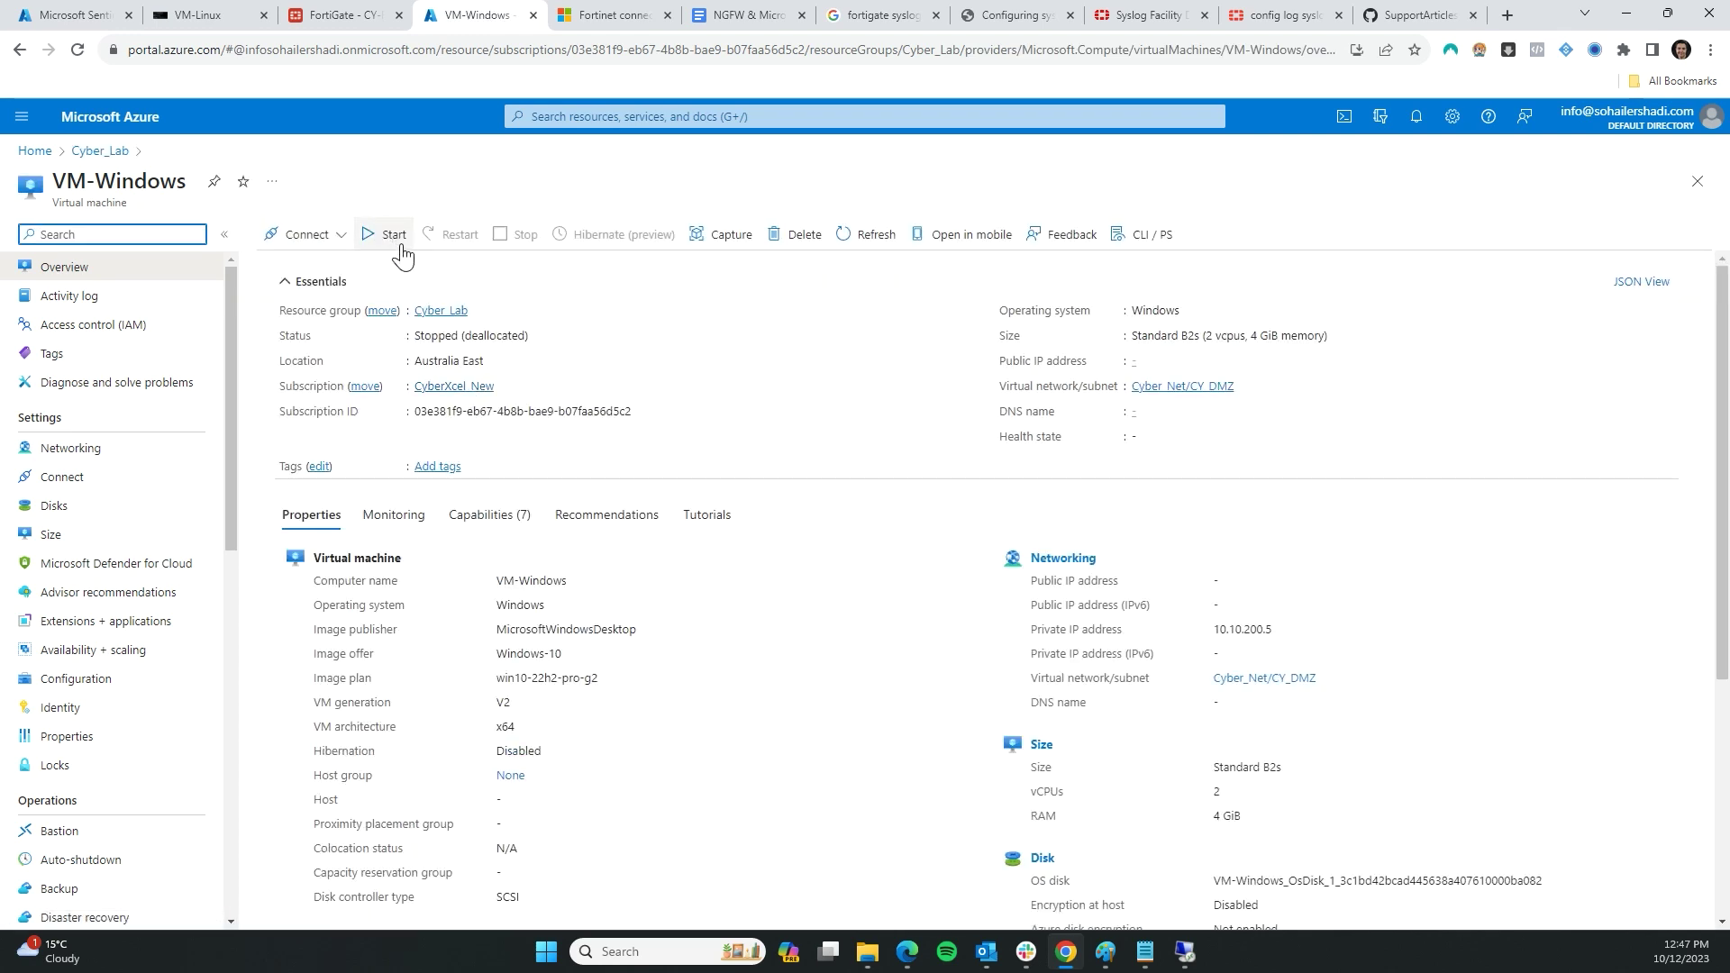
{"action": "left_click", "coordinate": [401, 246]}
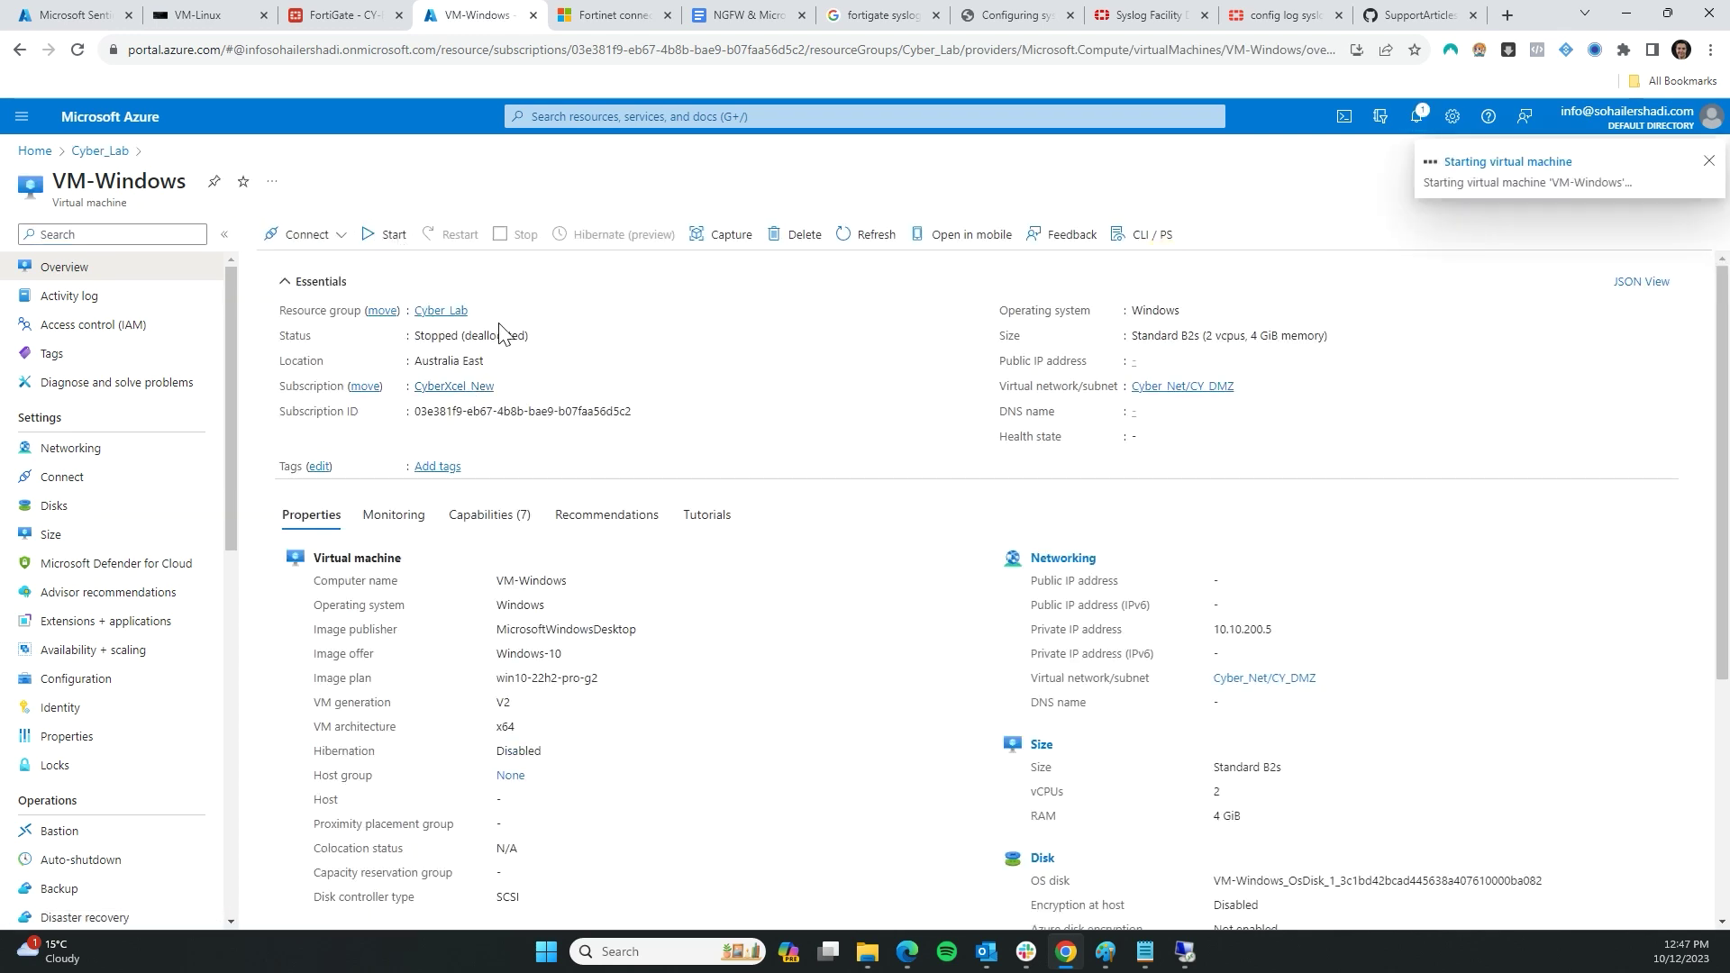
- Check the FortiGate's public IP address and open the Windows-NAT-RDP virtual IP to examine its port forwarding to the Windows VM
{"action": "left_click", "coordinate": [358, 14]}
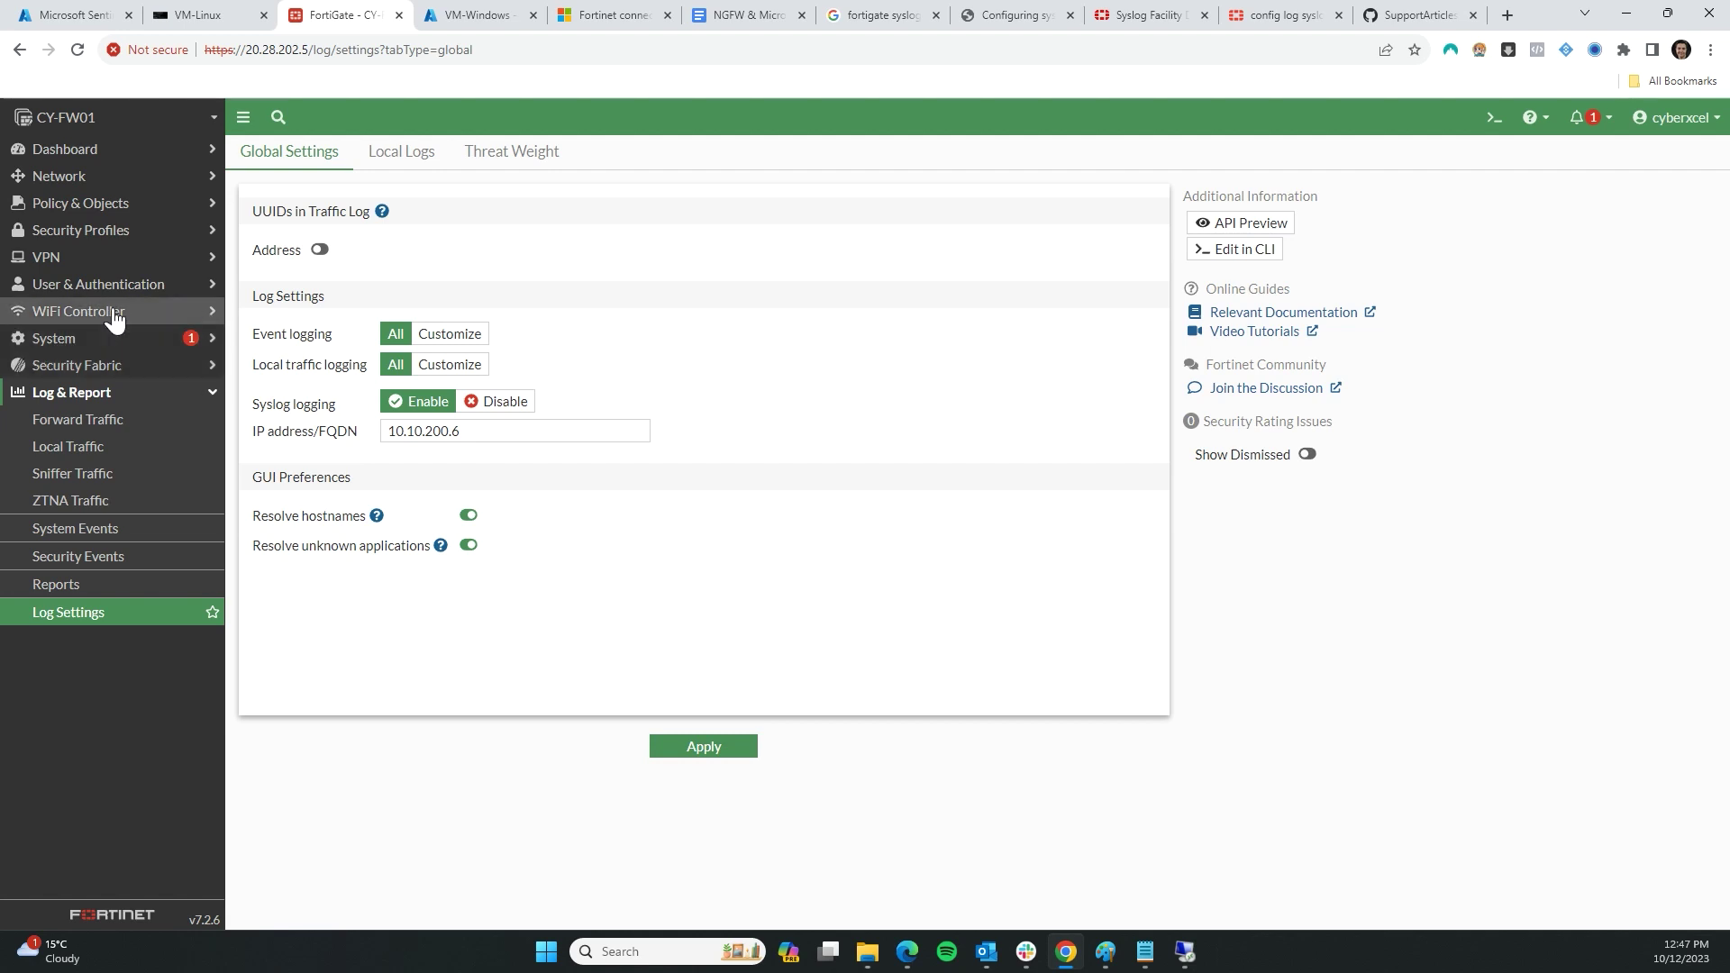
{"action": "left_click", "coordinate": [85, 205]}
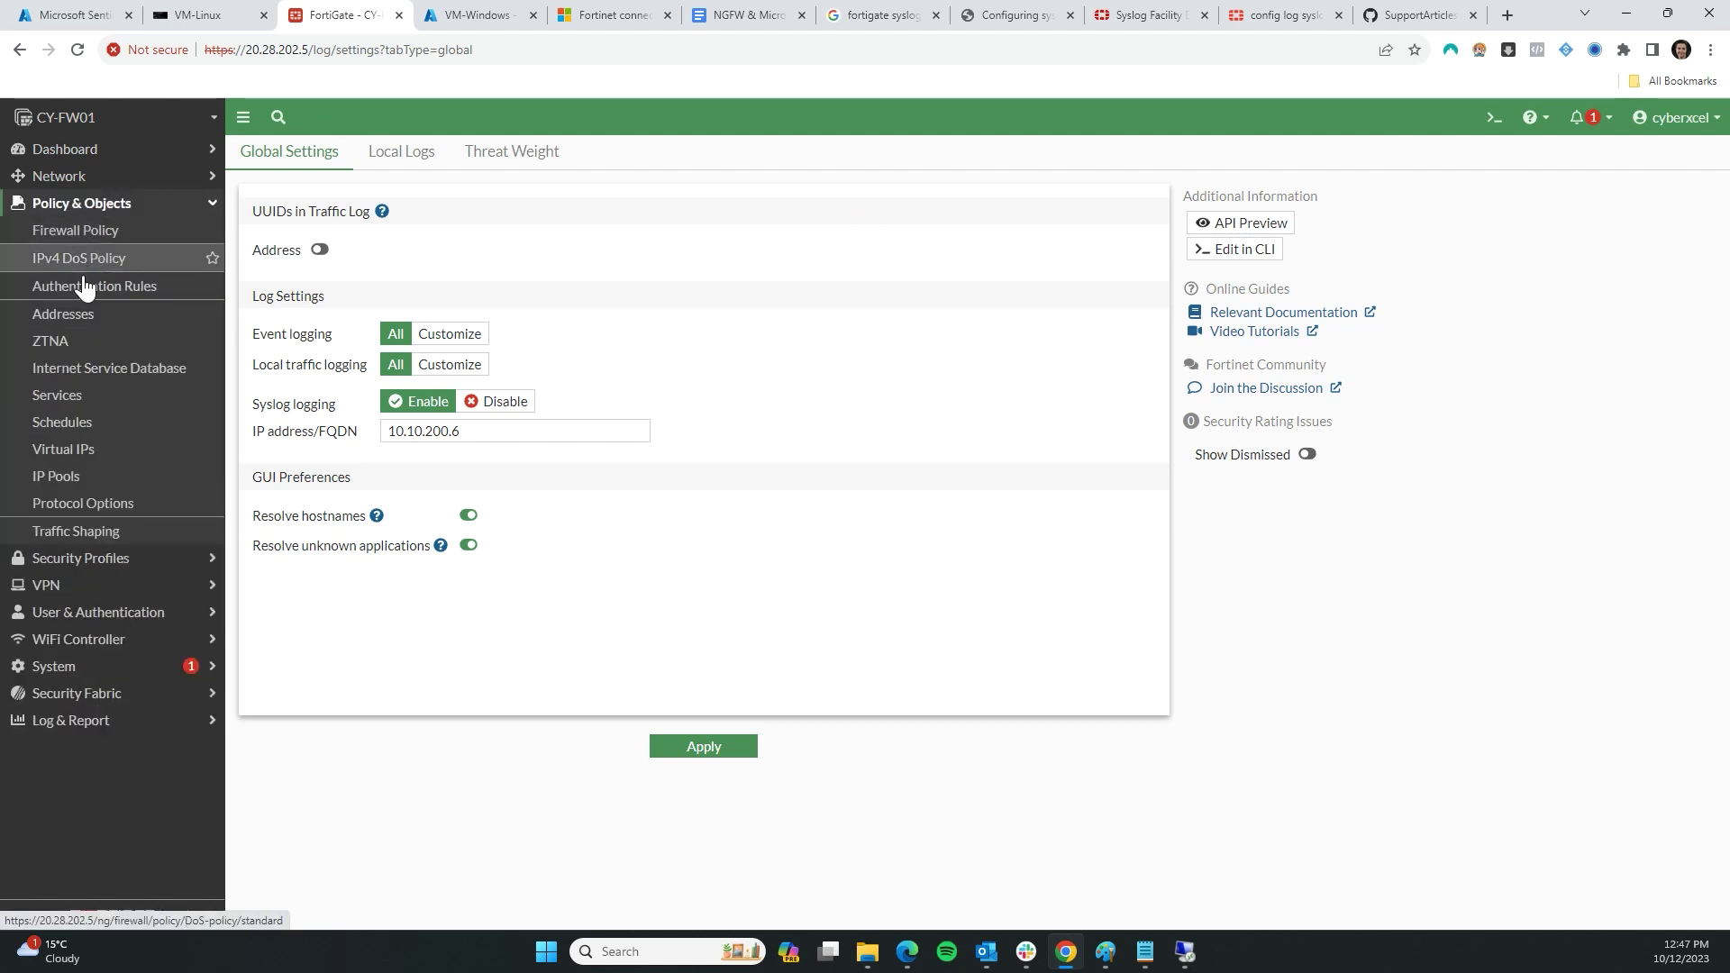
{"action": "left_click", "coordinate": [311, 49]}
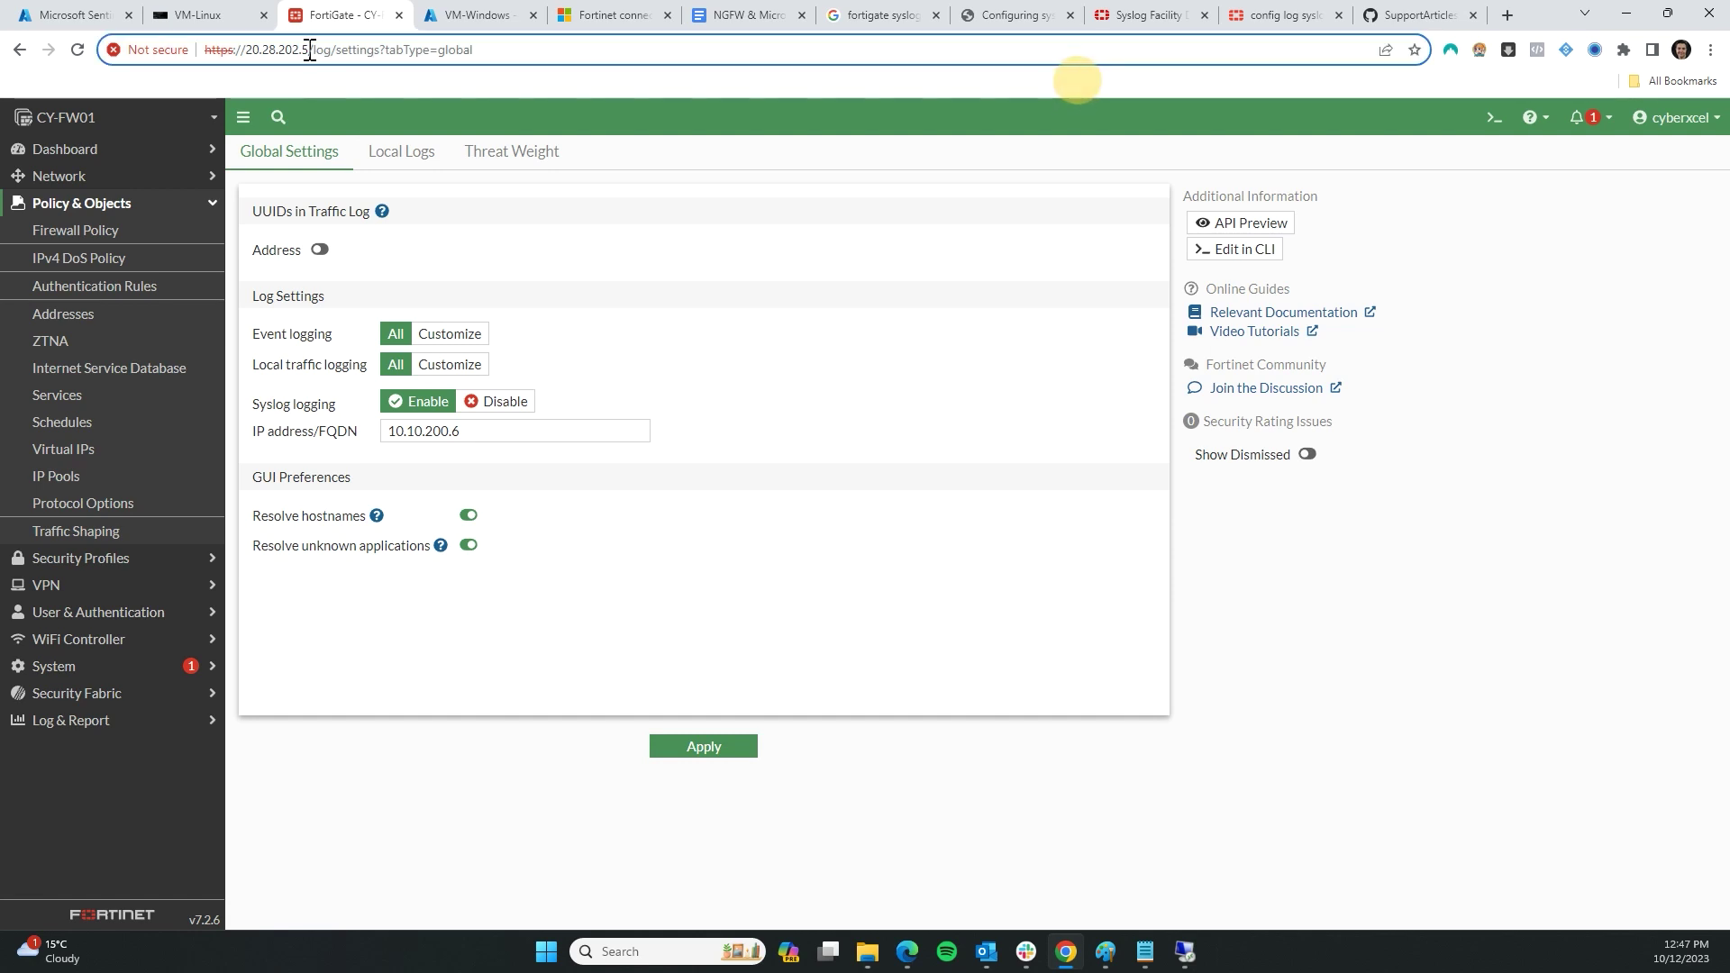
{"action": "left_click_drag", "start_coordinate": [309, 49], "coordinate": [249, 52]}
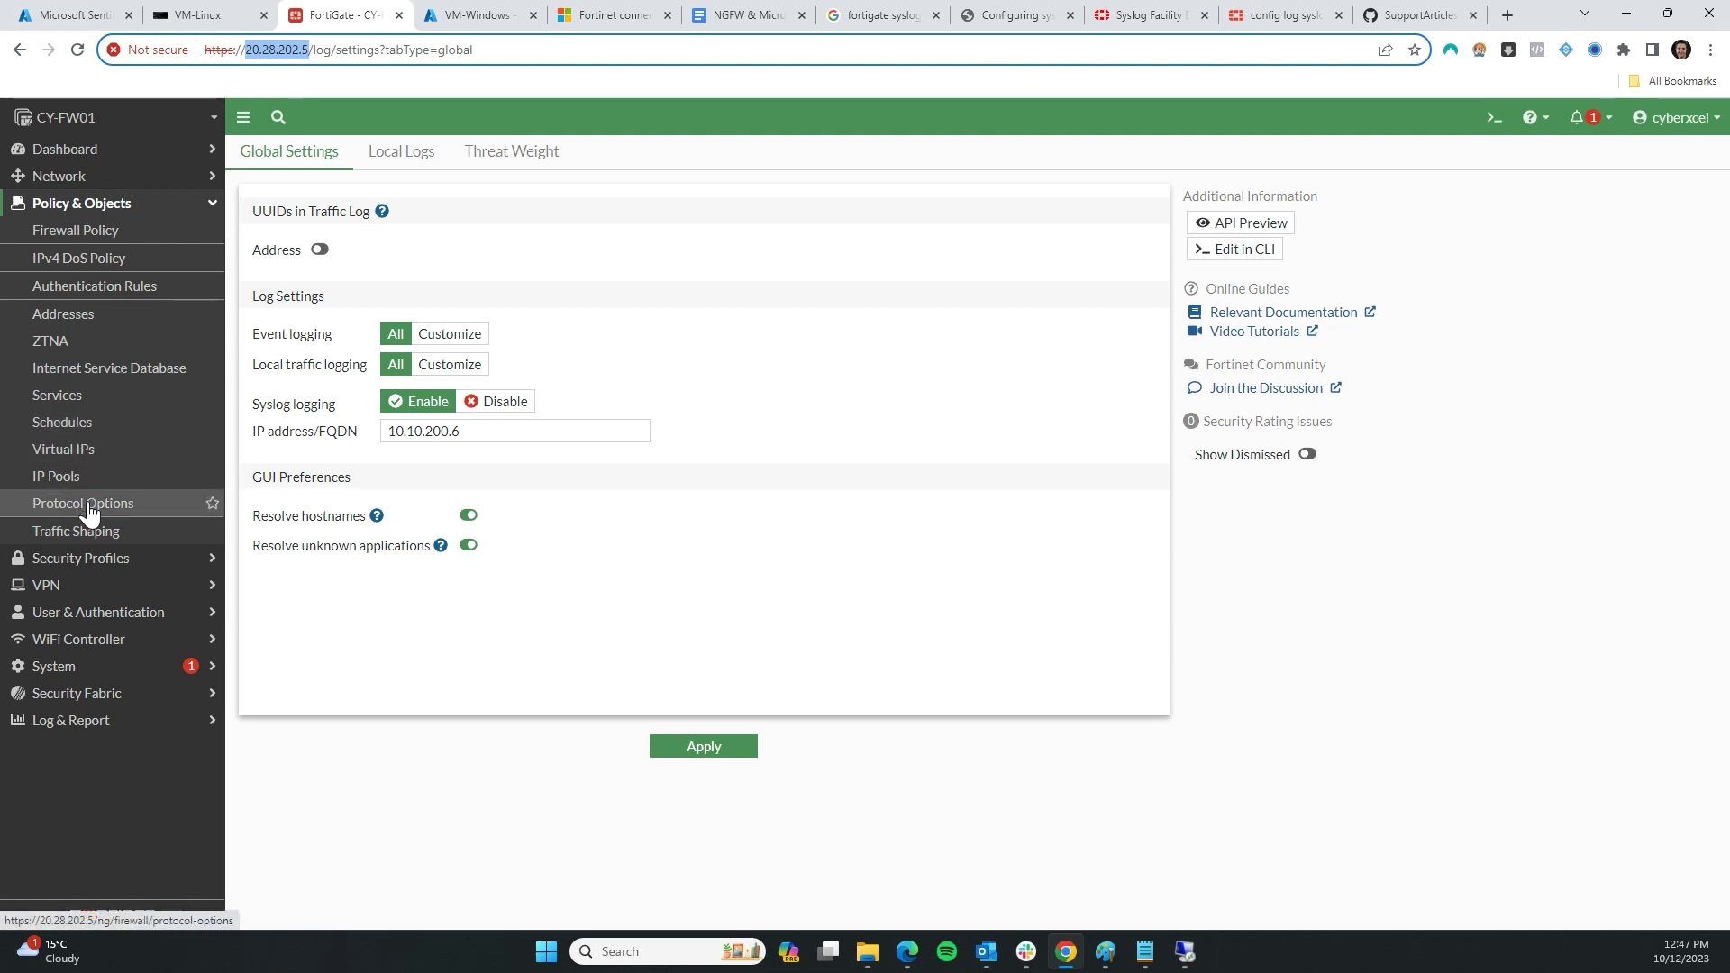
{"action": "left_click", "coordinate": [71, 451]}
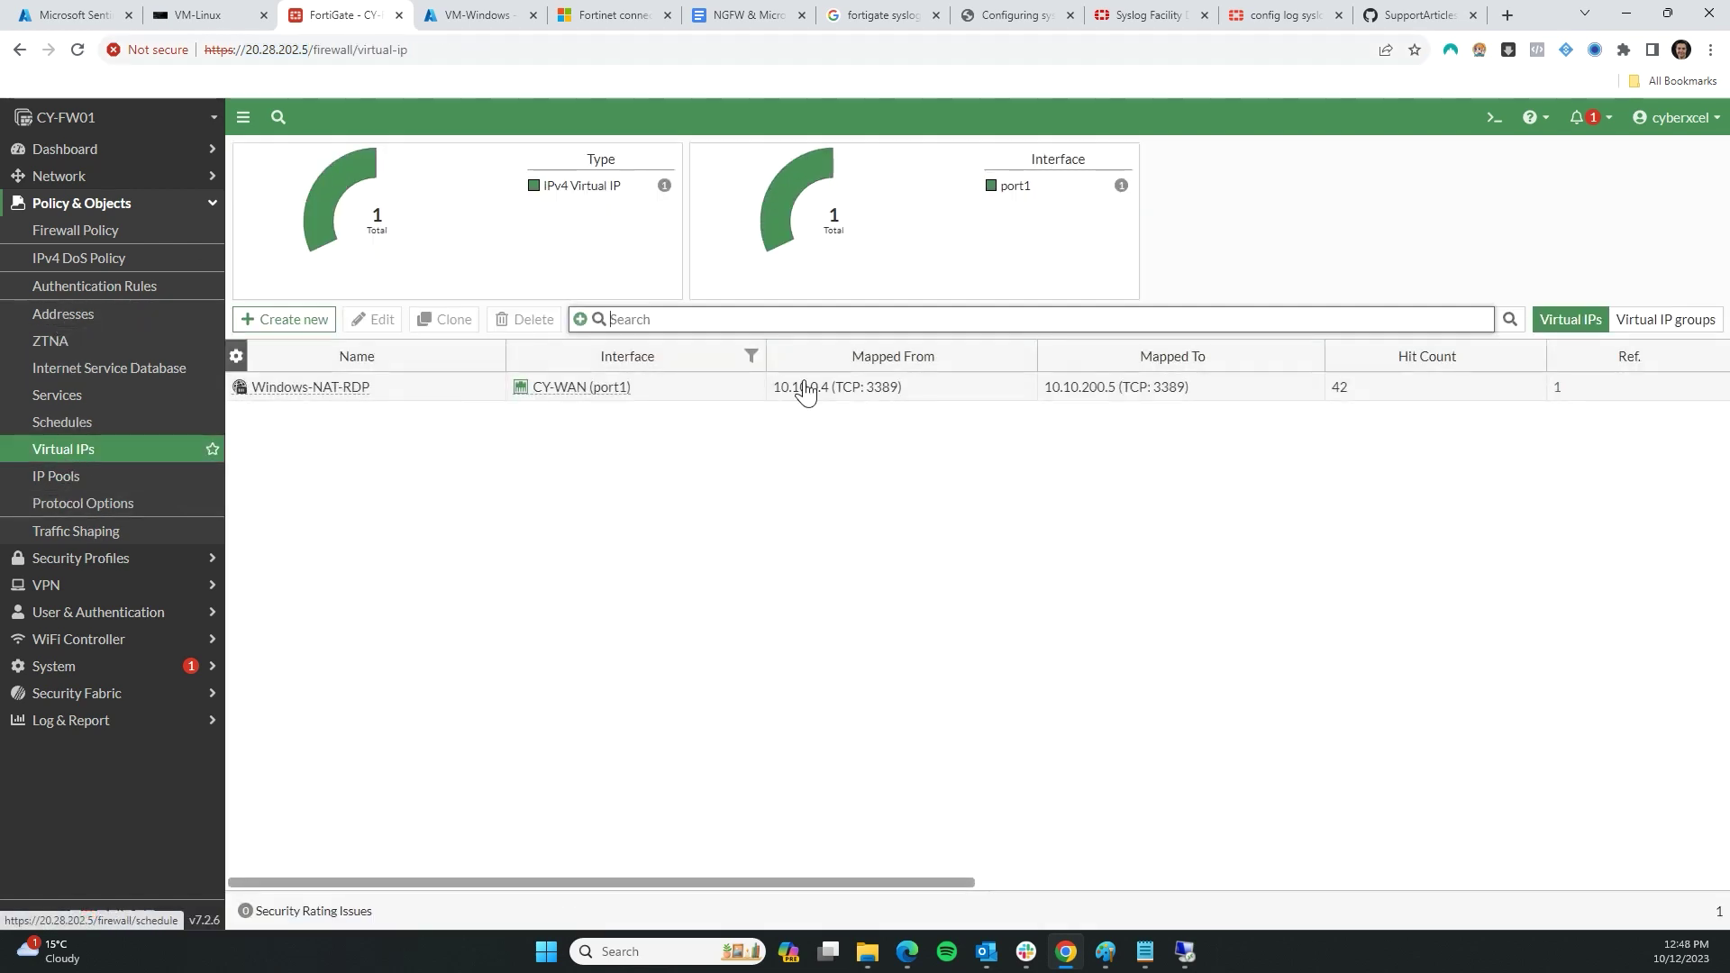
{"action": "double_click", "coordinate": [365, 392]}
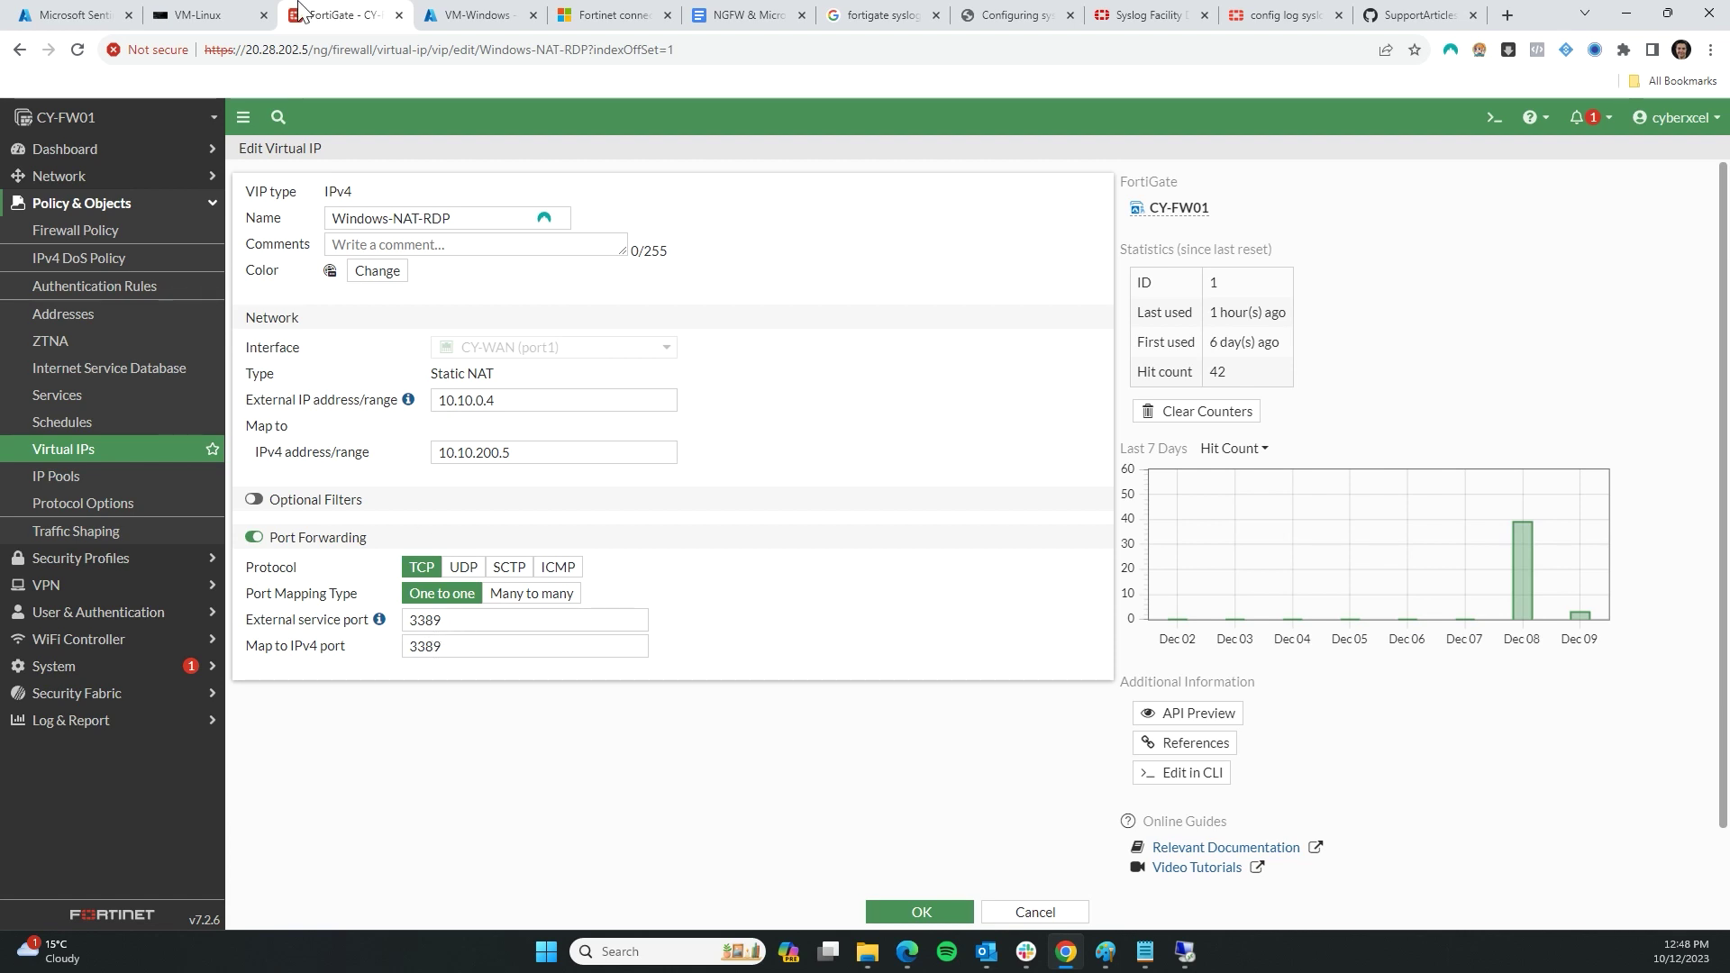
- Check the power status of VM-Windows, its diagnostic settings and its boot diagnostics screenshot
{"action": "left_click", "coordinate": [433, 15]}
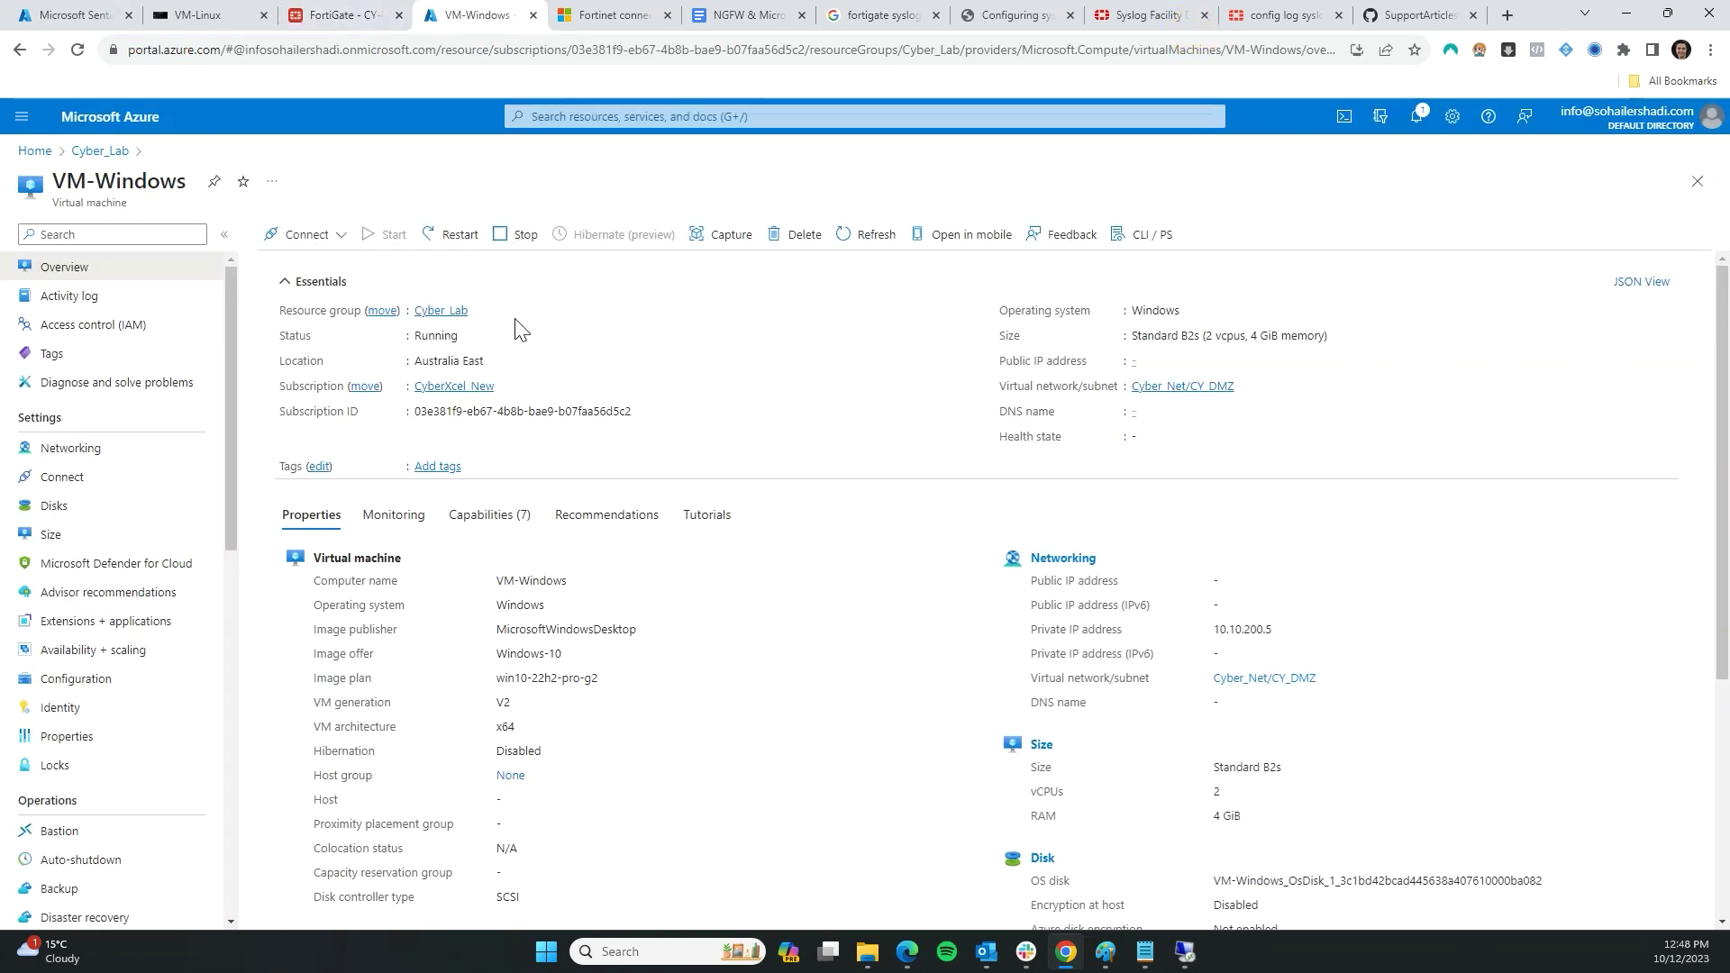
{"action": "scroll", "coordinate": [89, 775], "scroll_direction": "down", "scroll_amount": 10}
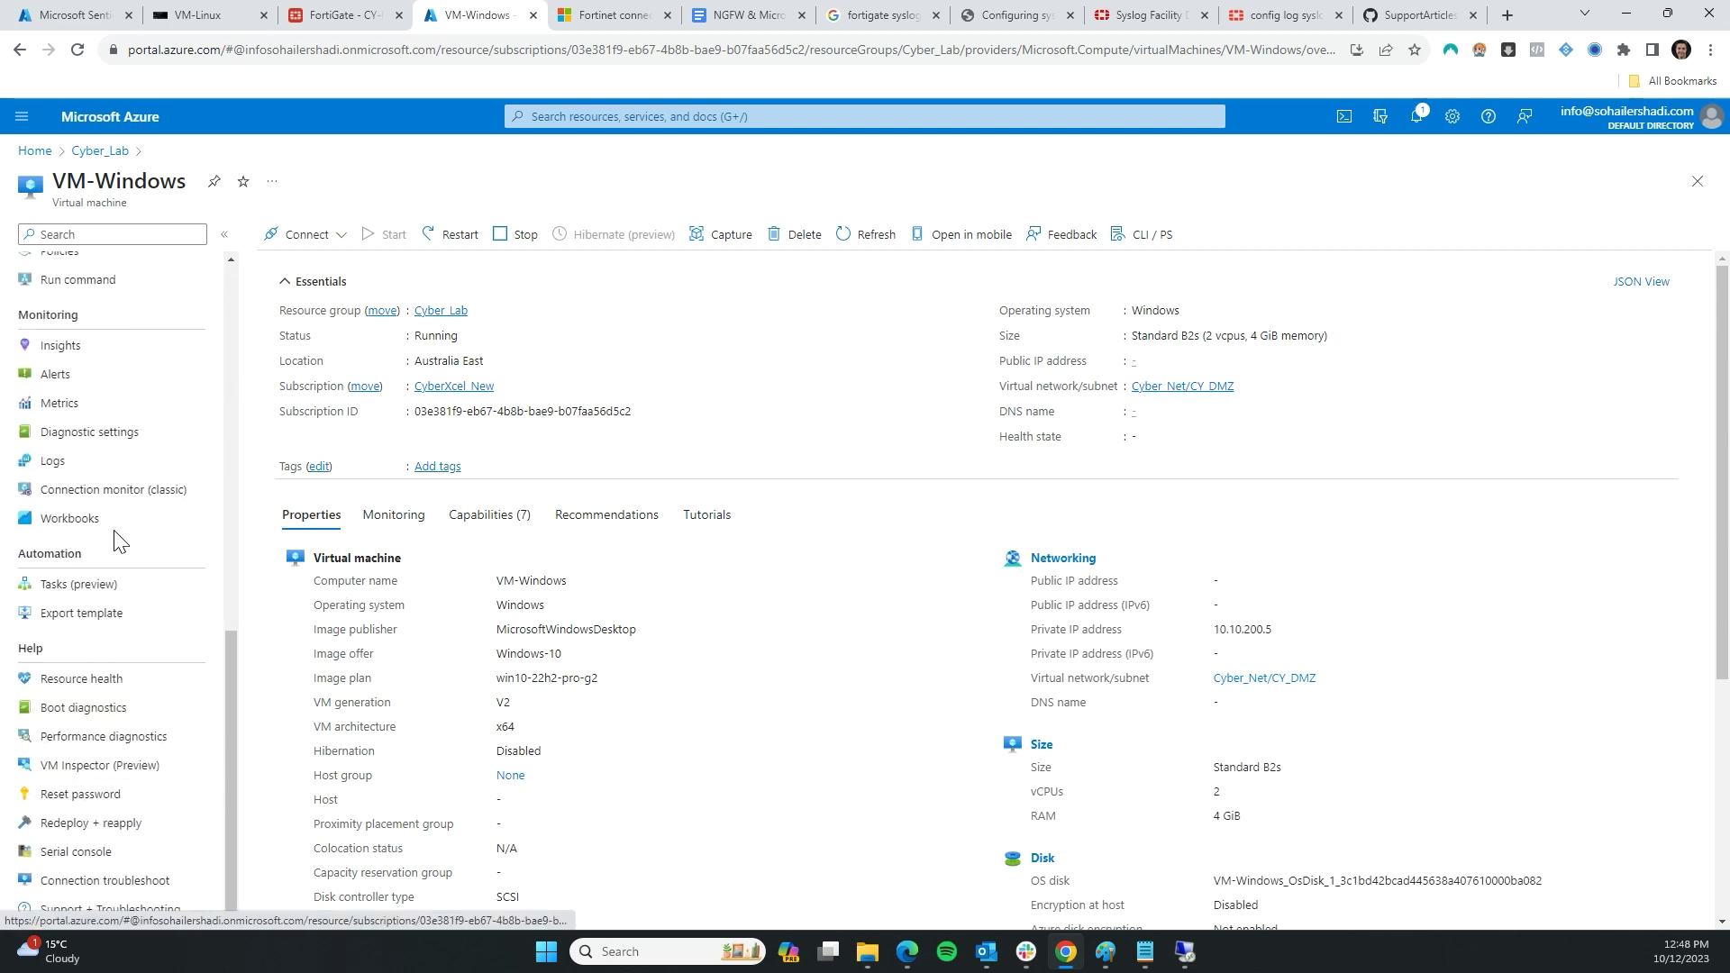
{"action": "left_click", "coordinate": [104, 433]}
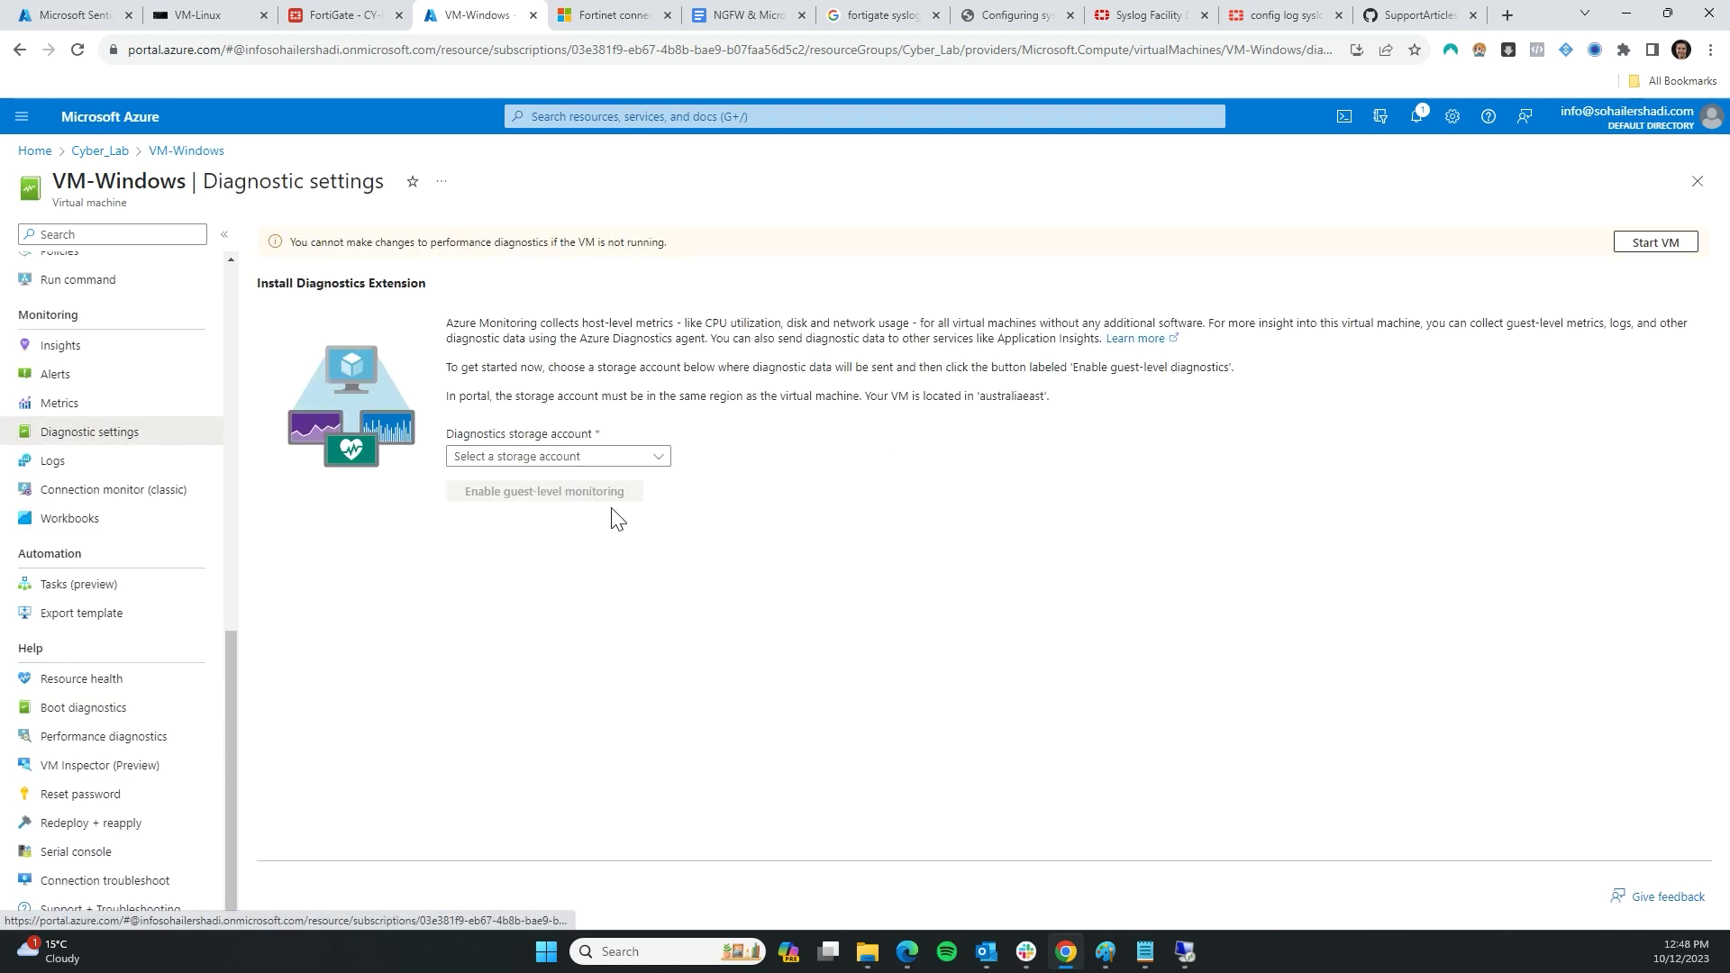
{"action": "left_click", "coordinate": [81, 710]}
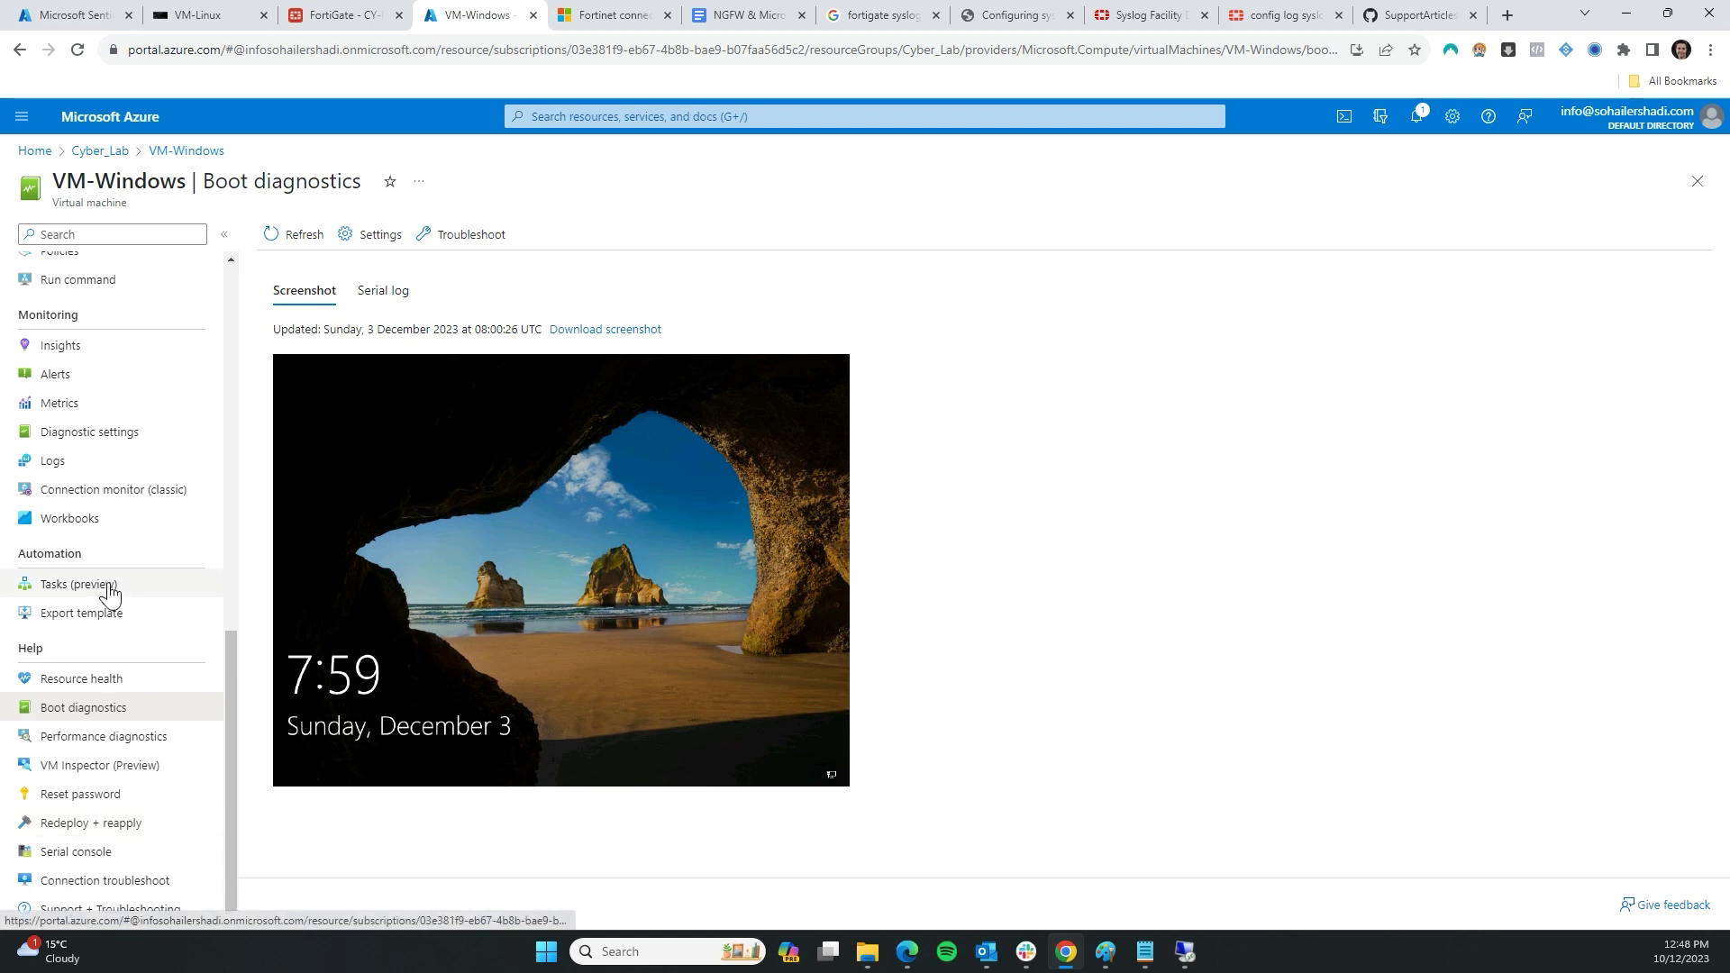
- Connect to VM-Windows through Bastion in a new browser tab, entering the username cyberxcel and the VM password
{"action": "scroll", "coordinate": [90, 630], "scroll_direction": "up", "scroll_amount": 6}
{"action": "left_click", "coordinate": [58, 502]}
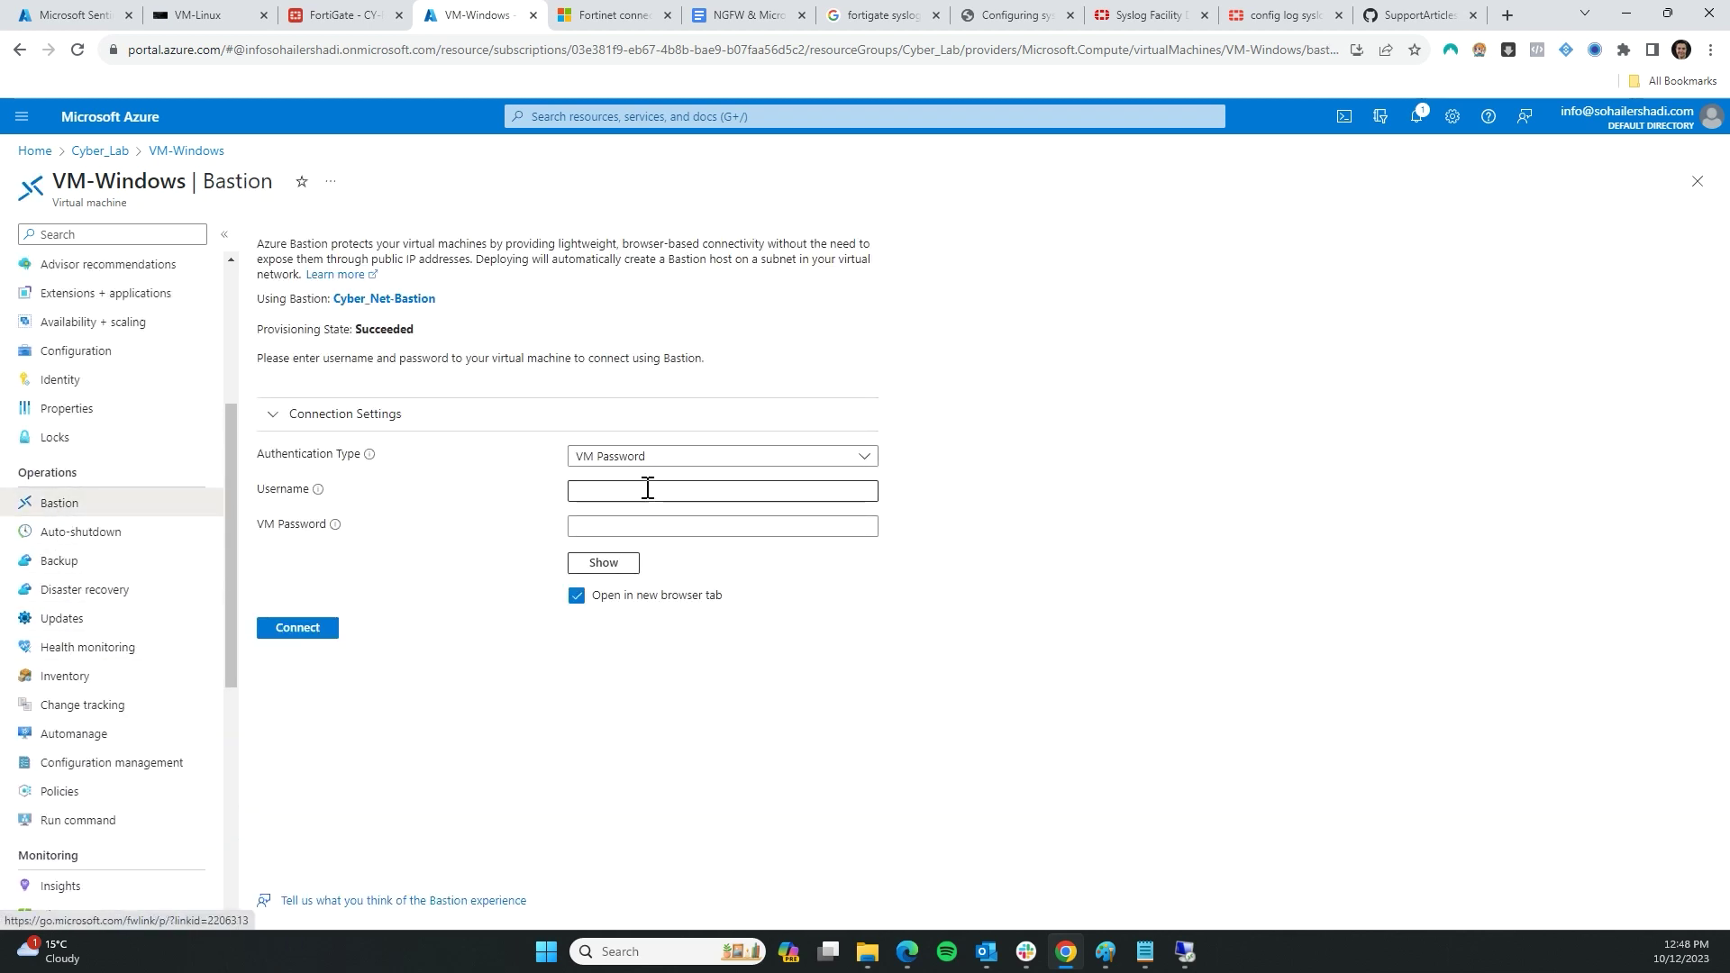
{"action": "left_click", "coordinate": [643, 492]}
{"action": "type", "text": "cyberxce"}
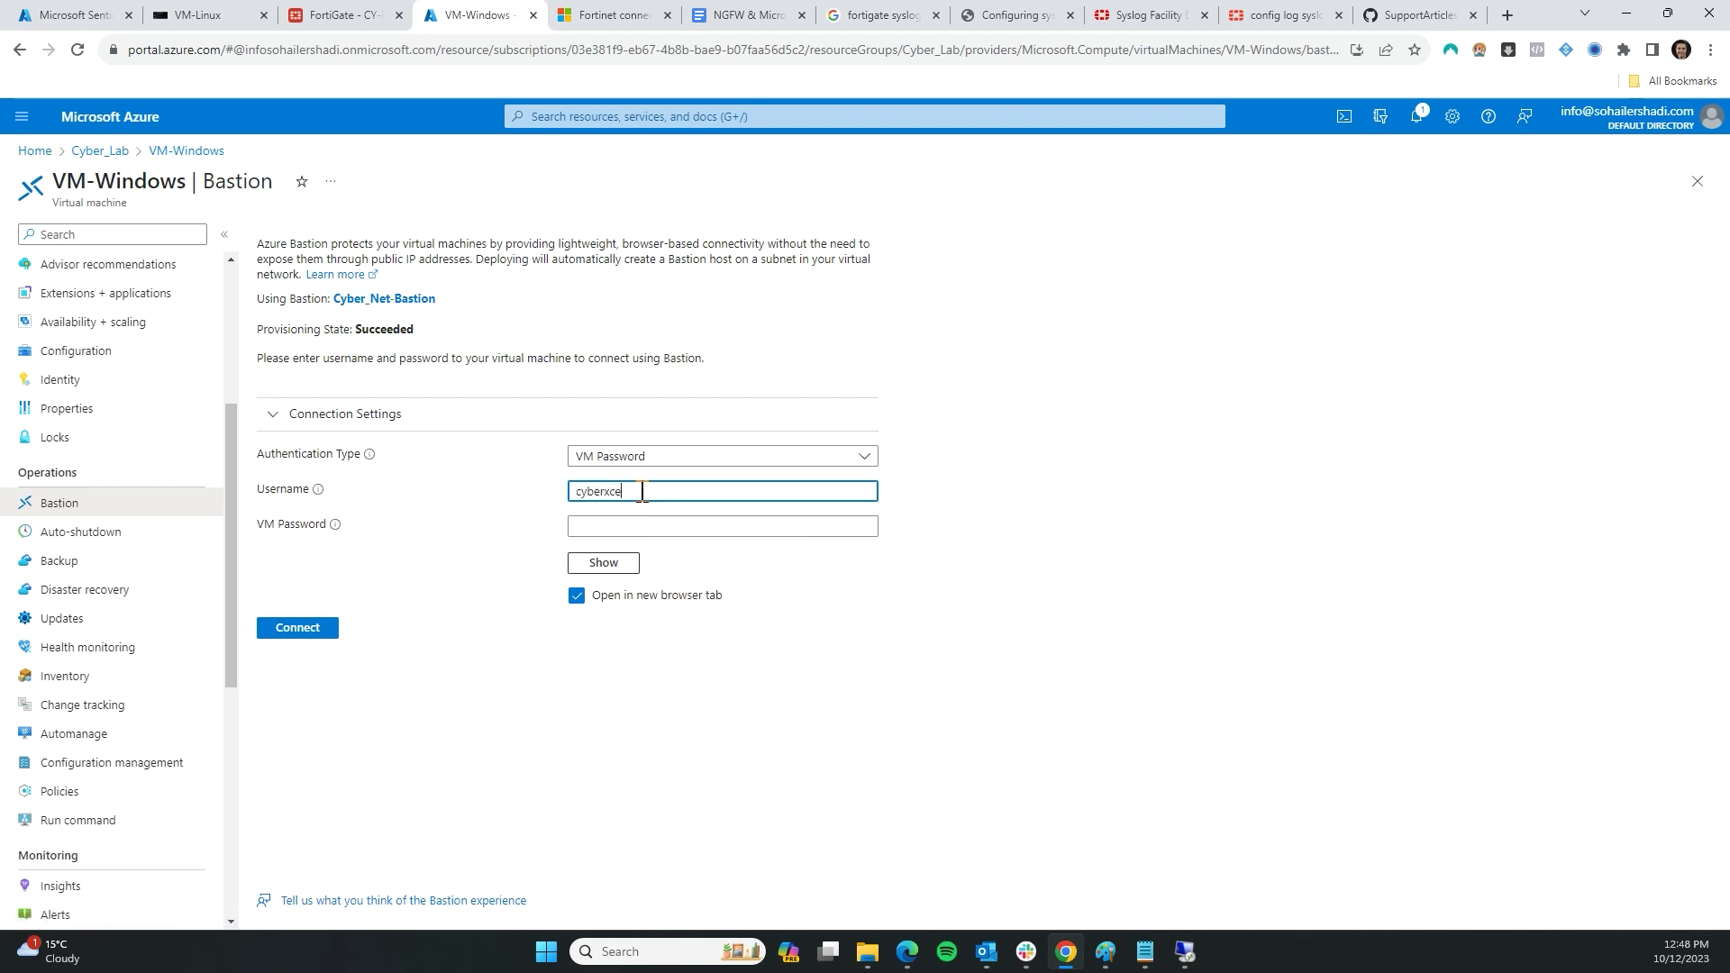
{"action": "type", "text": "l"}
{"action": "key", "text": "Tab"}
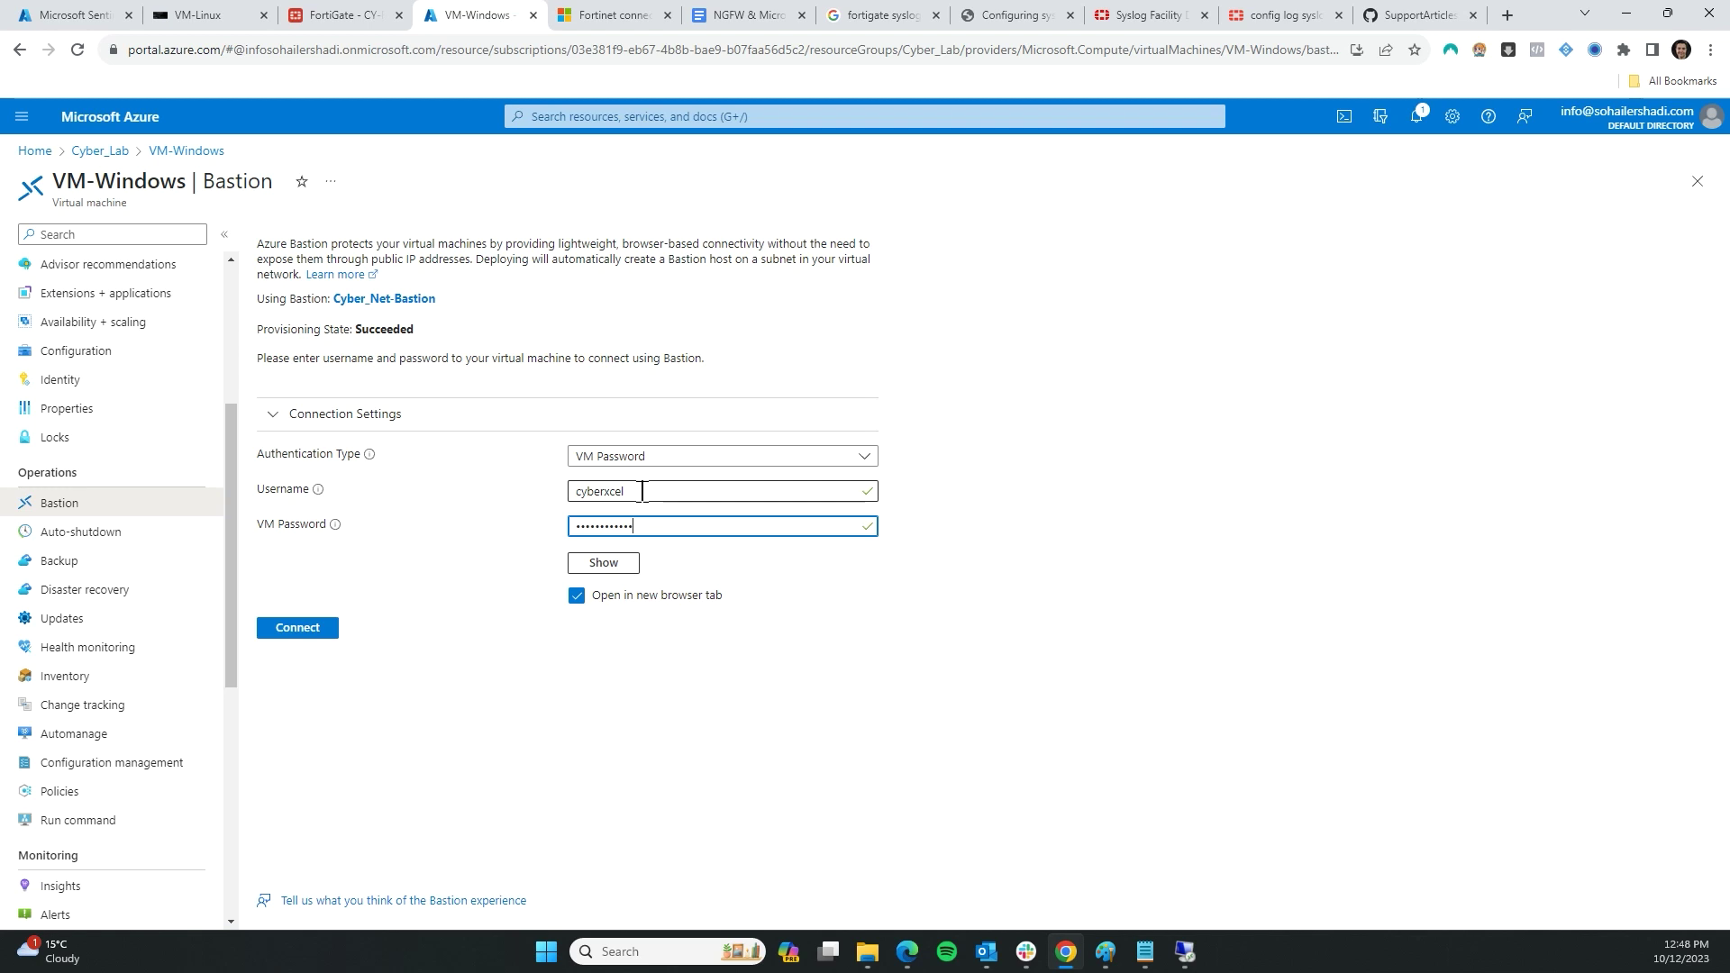
{"action": "left_click", "coordinate": [306, 629]}
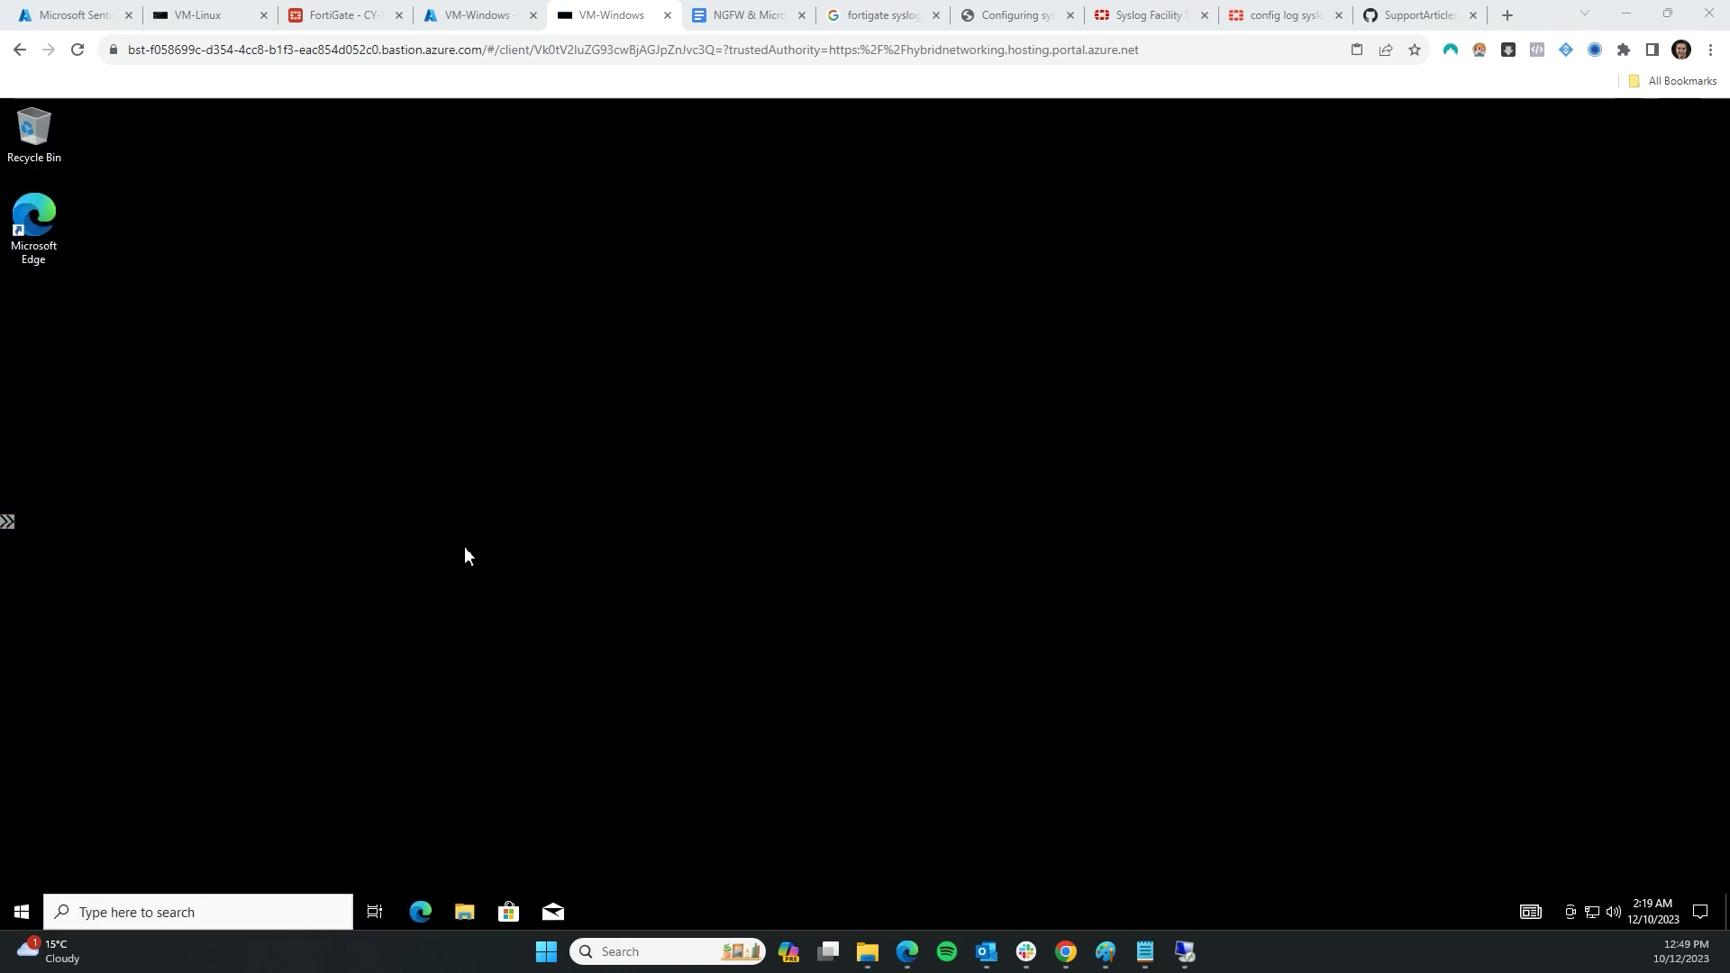
{"action": "left_click", "coordinate": [1282, 419]}
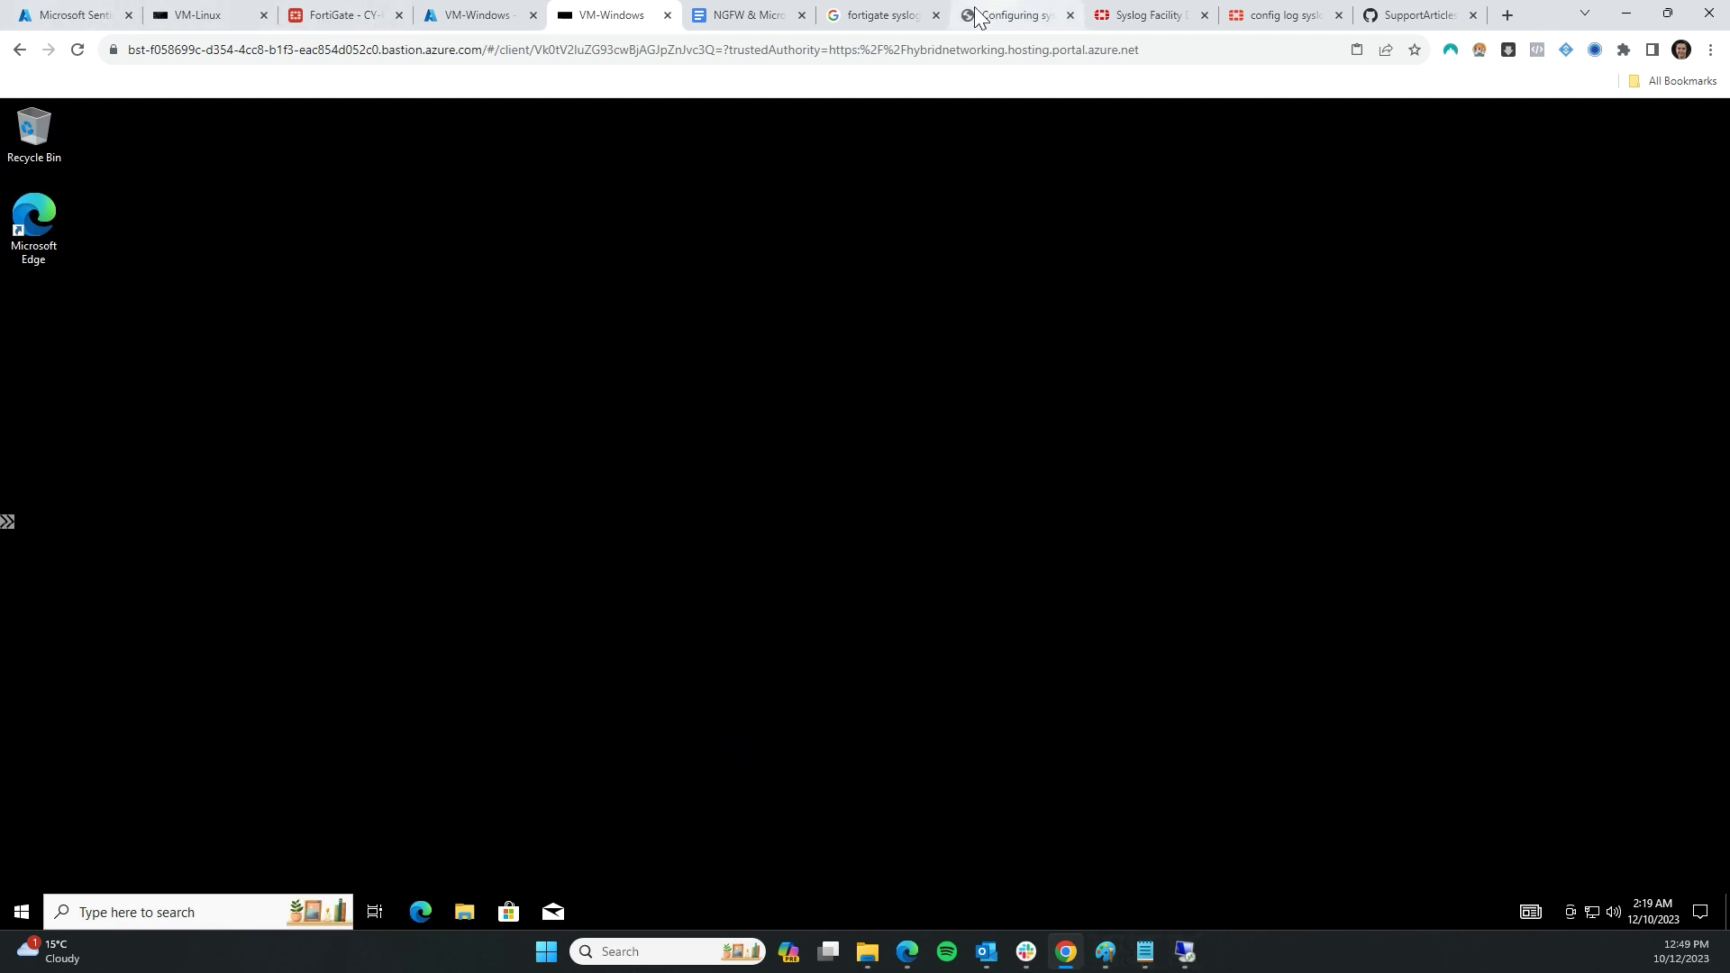
- Review the network diagram in the NGFW & Microsoft Sentinel document and check the FortiGate's public IP address in its web console
{"action": "left_click", "coordinate": [775, 14]}
{"action": "scroll", "coordinate": [781, 598], "scroll_direction": "up", "scroll_amount": 5}
{"action": "scroll", "coordinate": [820, 505], "scroll_direction": "down", "scroll_amount": 5}
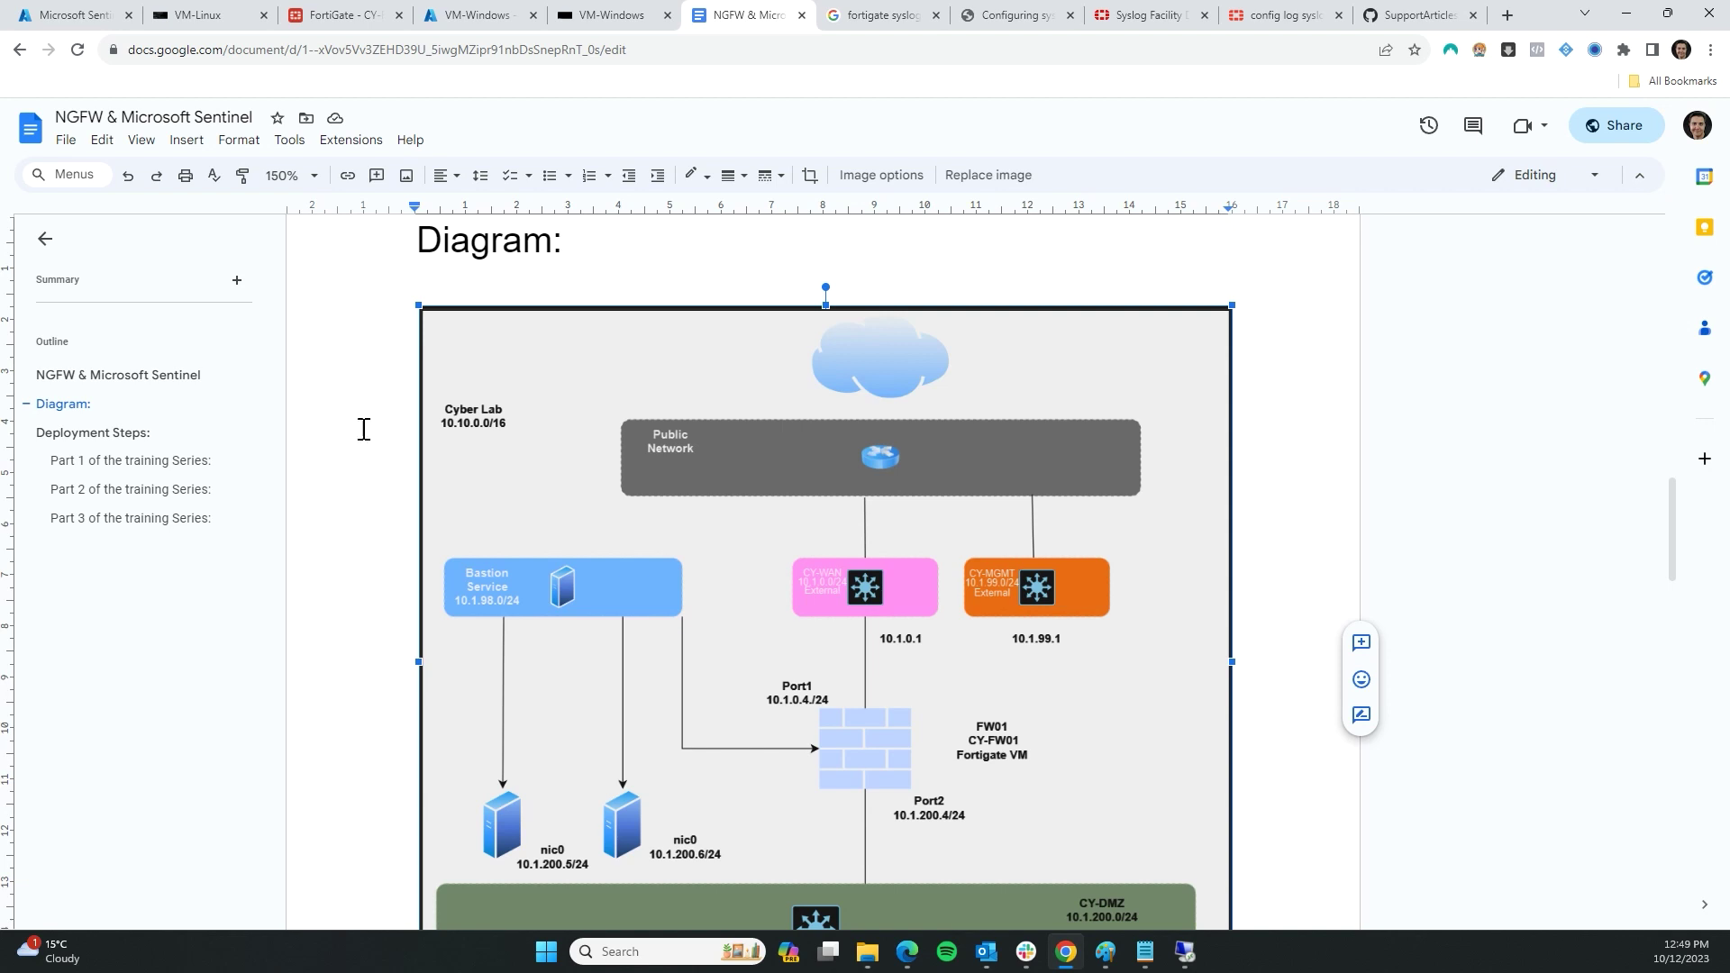
{"action": "left_click", "coordinate": [333, 14]}
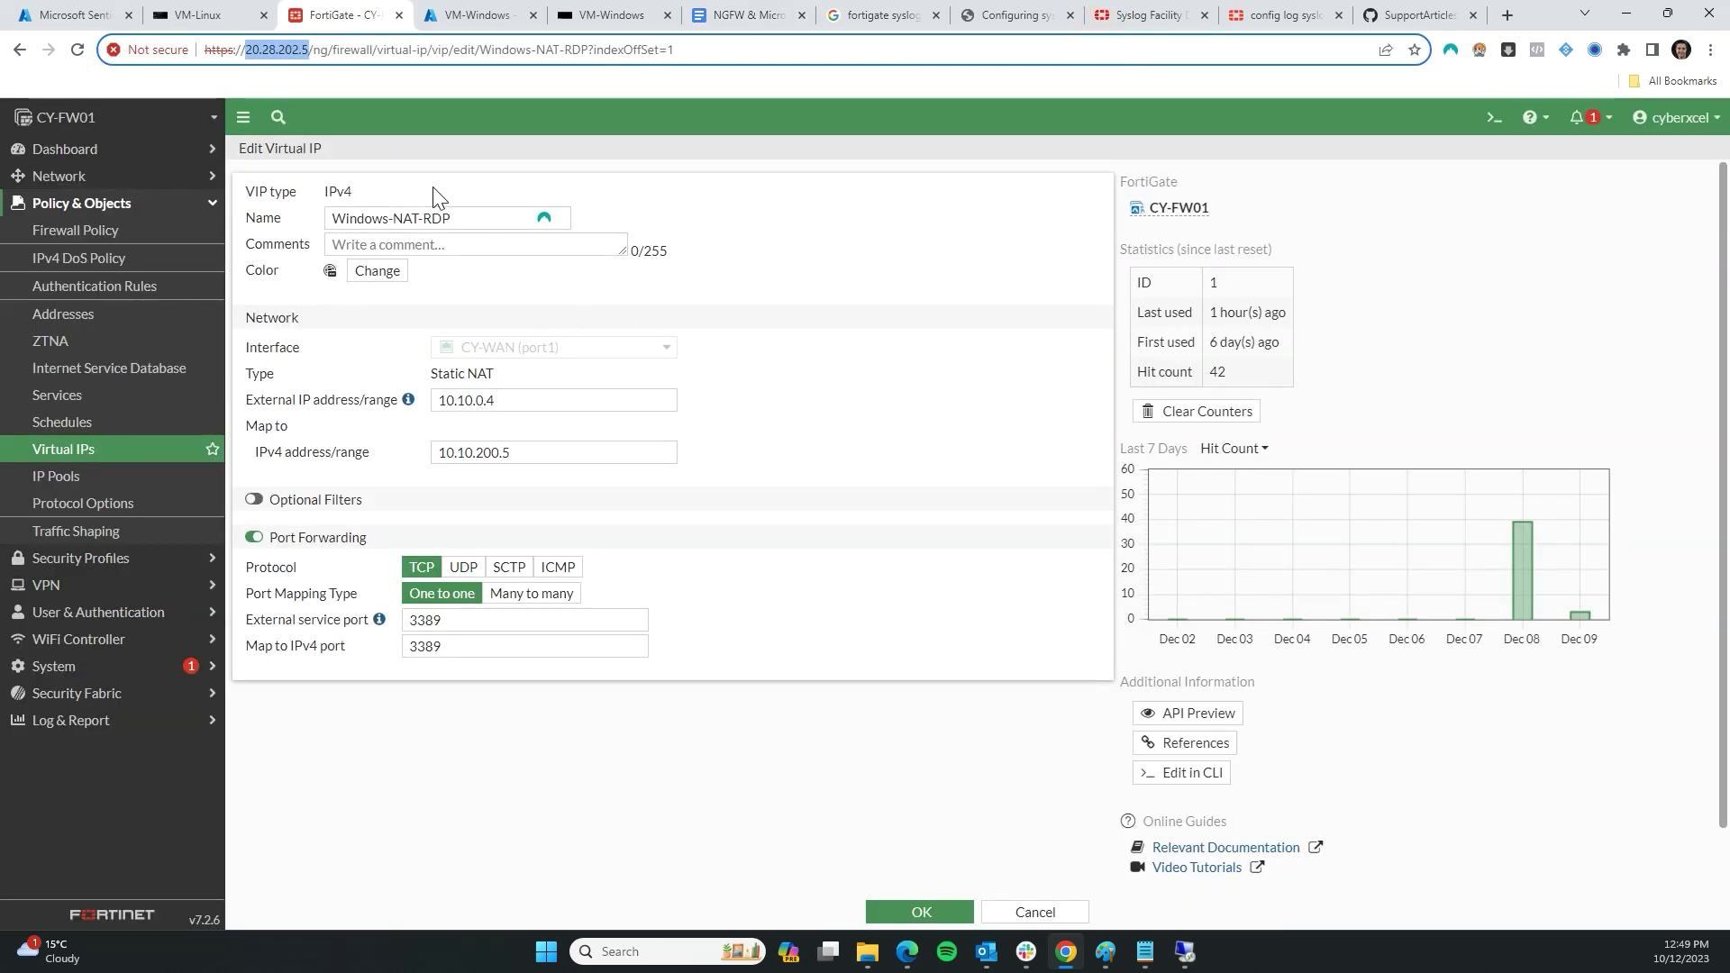
{"action": "left_click", "coordinate": [279, 52]}
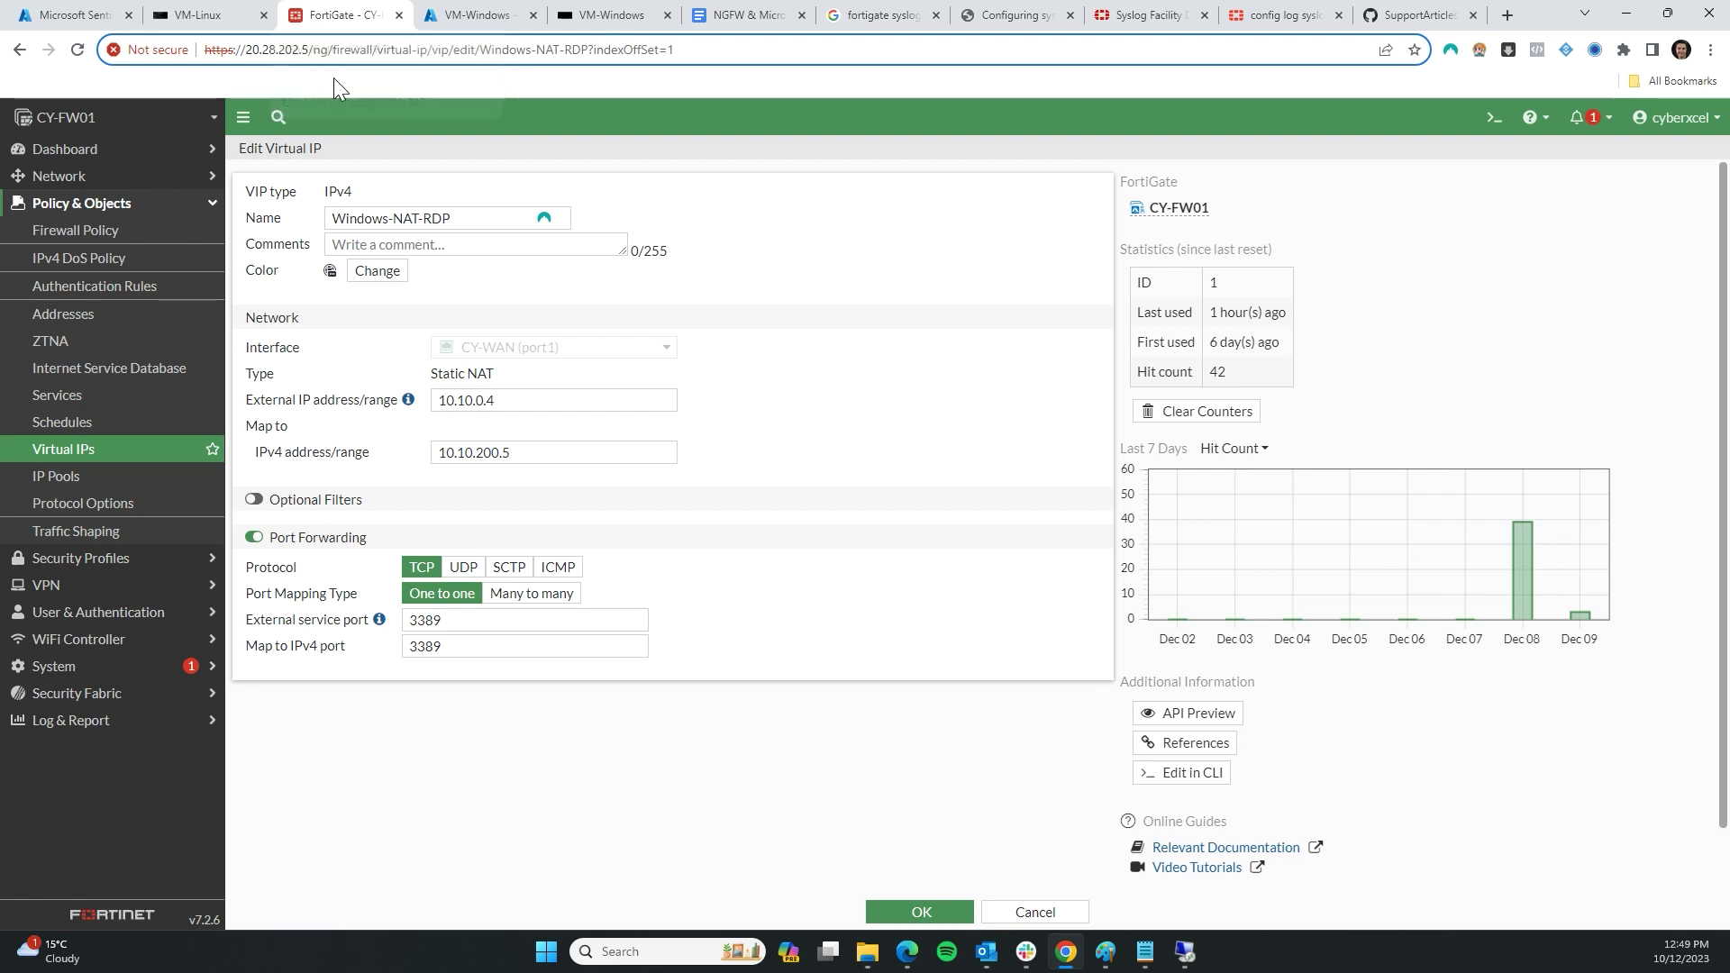
- Trace the RDP path on the network diagram from the internet cloud through the CY-FW01 firewall to the VM at 10.1.200.5
{"action": "left_click", "coordinate": [694, 14]}
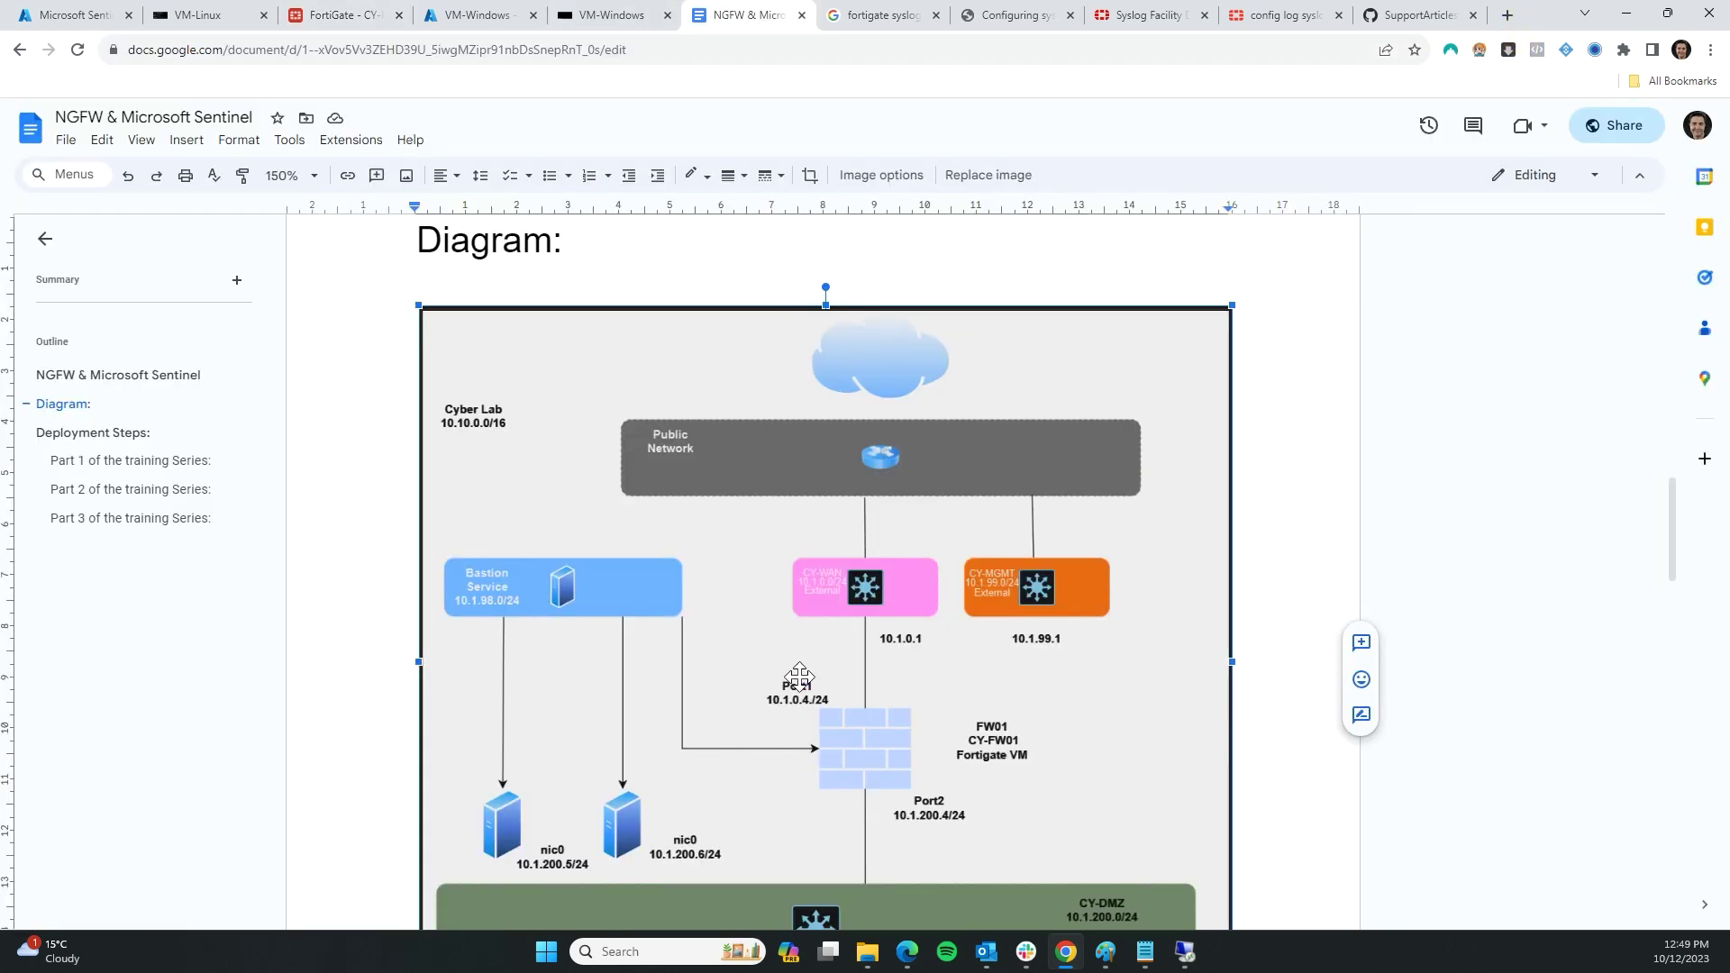
{"action": "scroll", "coordinate": [839, 559], "scroll_direction": "down", "scroll_amount": 3}
{"action": "scroll", "coordinate": [596, 533], "scroll_direction": "up", "scroll_amount": 2}
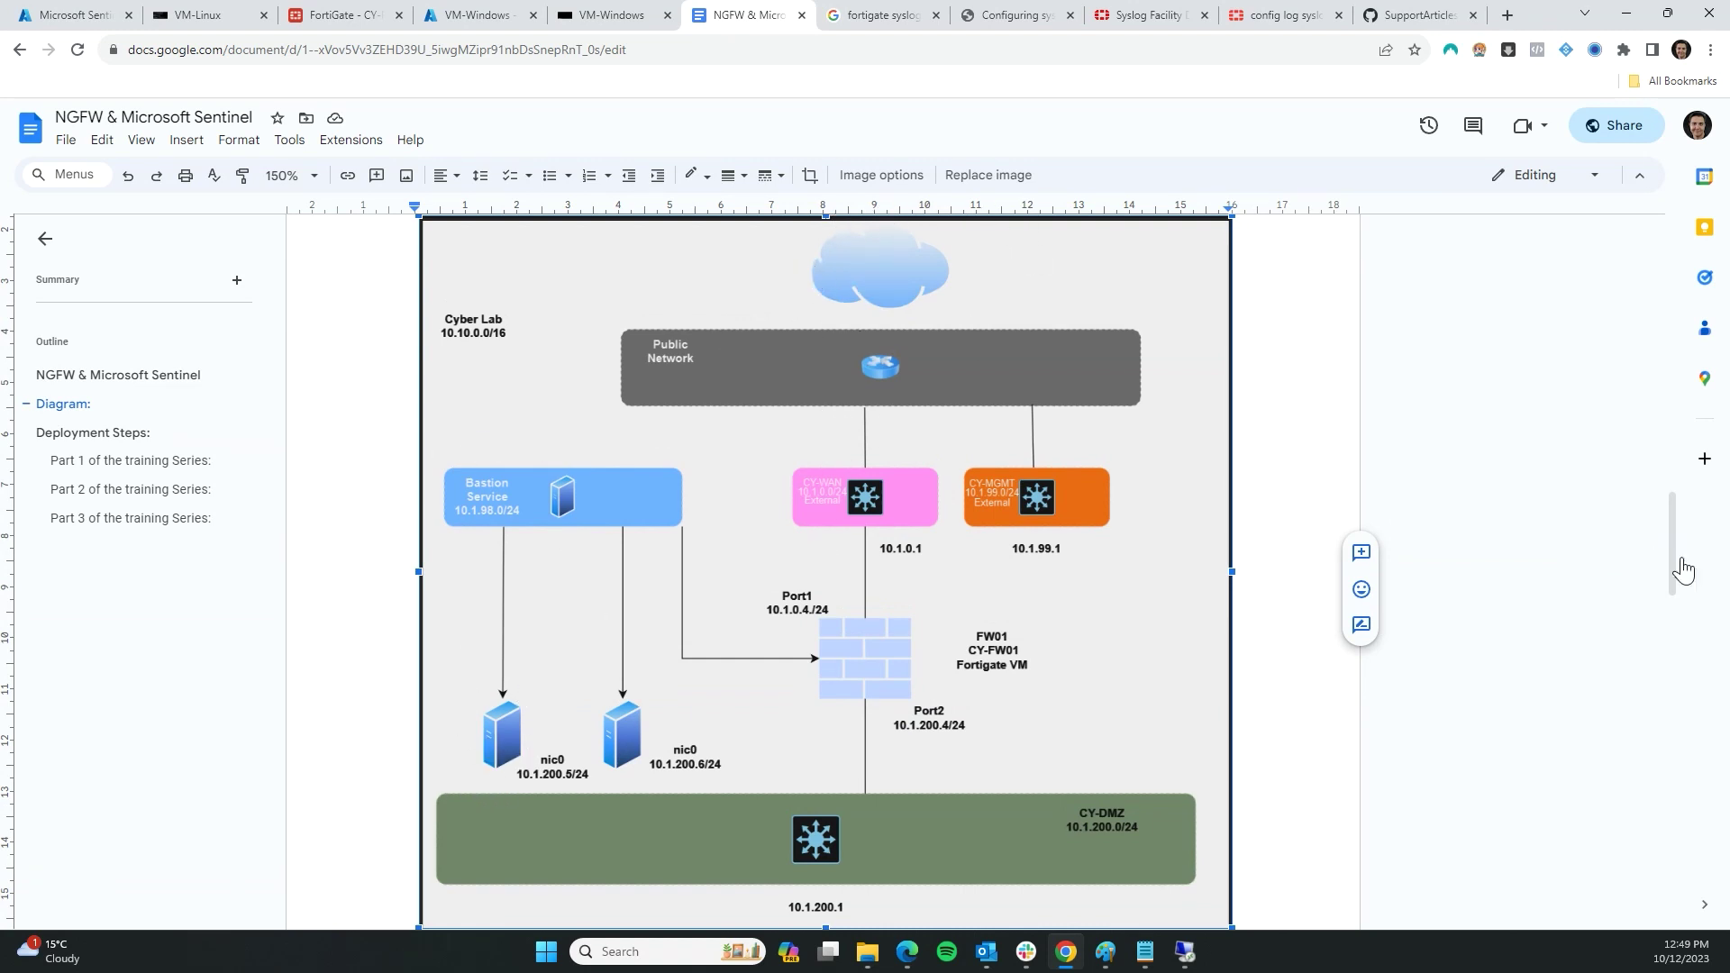
{"action": "key", "text": "ctrl+2"}
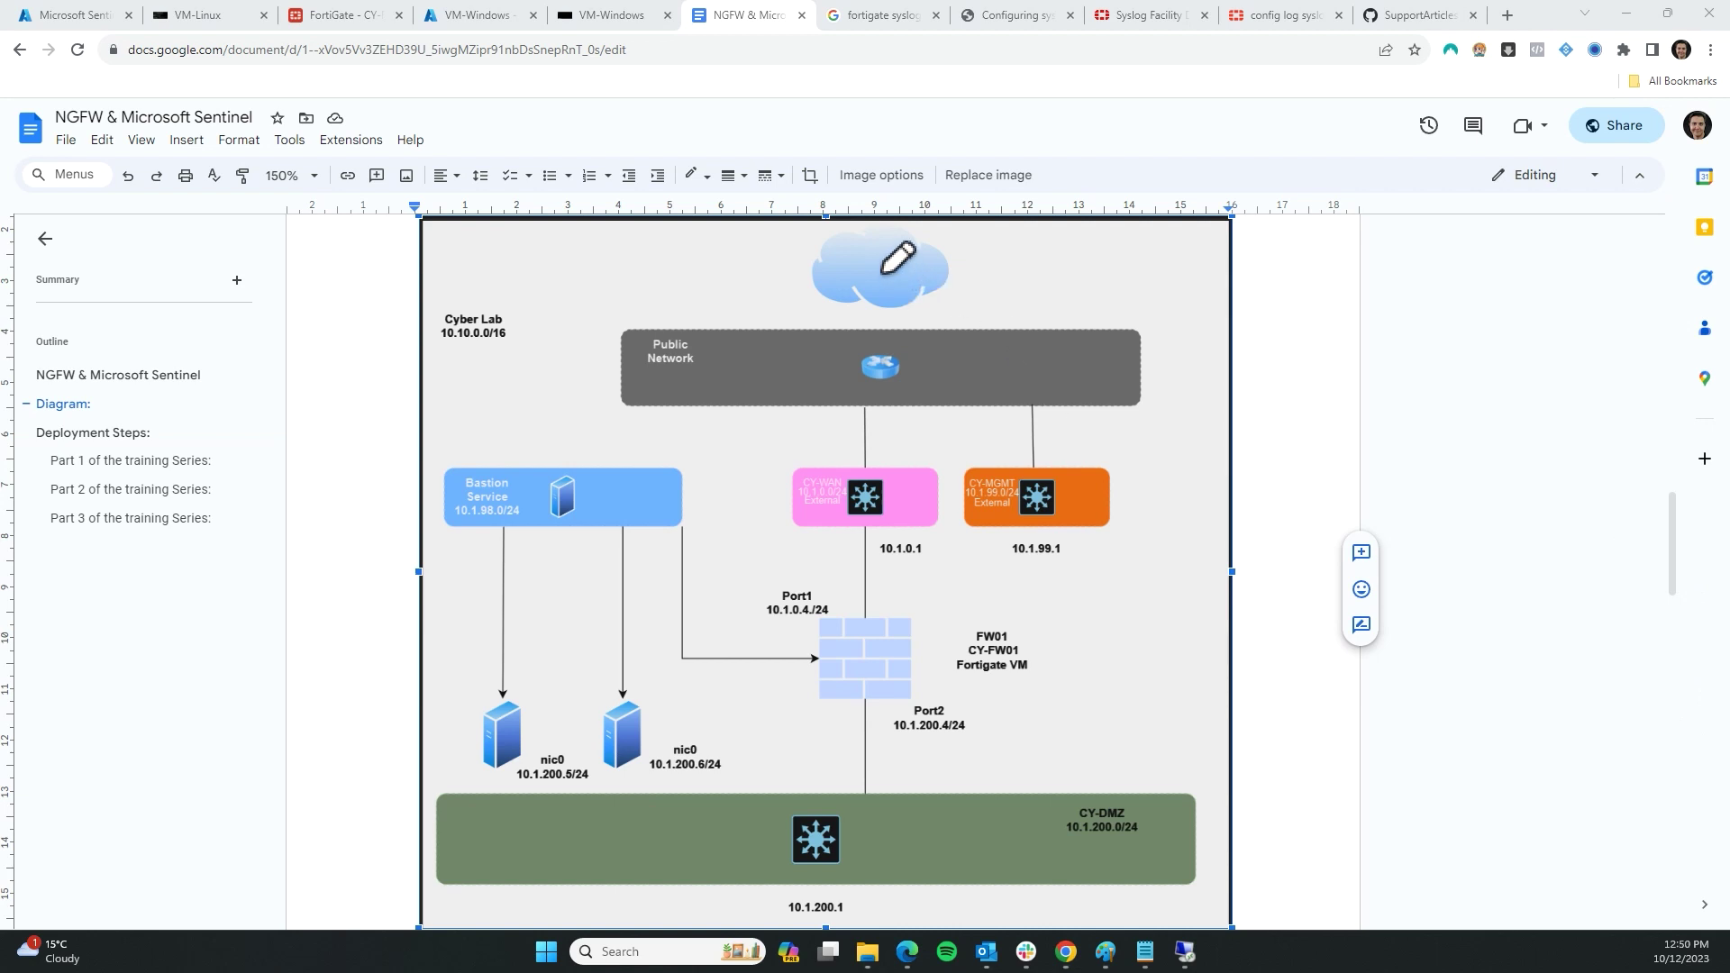
{"action": "left_click_drag", "start_coordinate": [894, 236], "coordinate": [866, 622]}
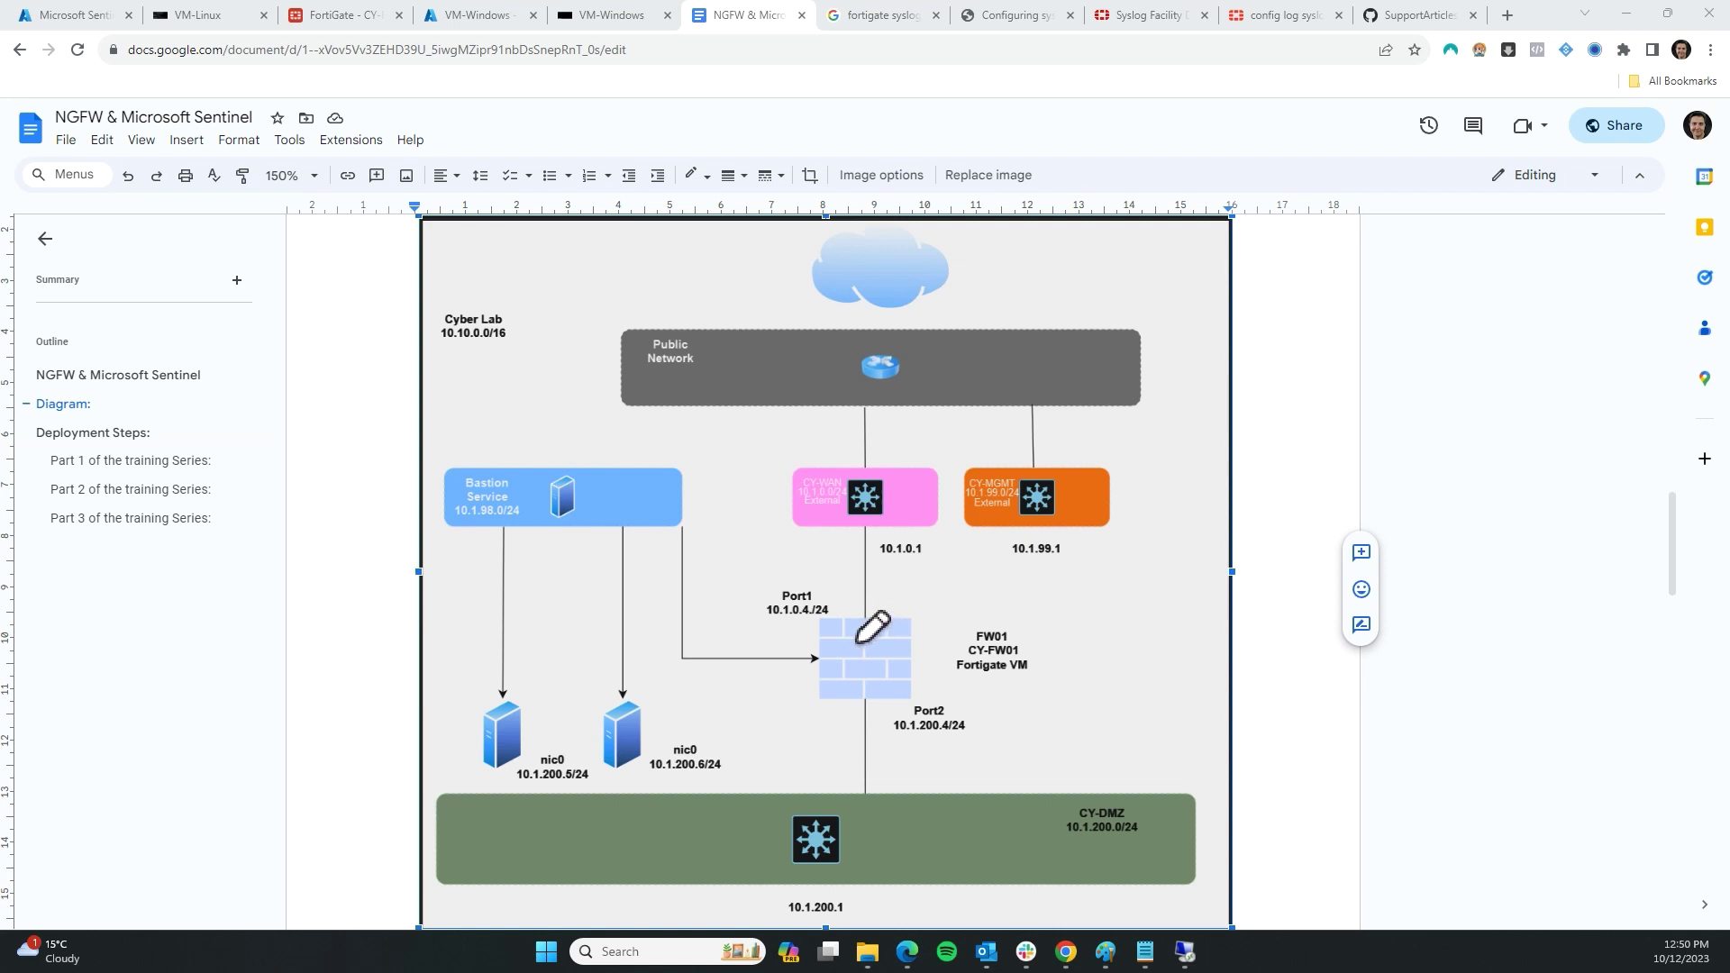
{"action": "mouse_move", "coordinate": [883, 698]}
{"action": "left_mouse_down"}
{"action": "mouse_move", "coordinate": [887, 757]}
{"action": "mouse_move", "coordinate": [618, 816]}
{"action": "mouse_move", "coordinate": [521, 814]}
{"action": "mouse_move", "coordinate": [500, 785]}
{"action": "mouse_move", "coordinate": [546, 795]}
{"action": "left_mouse_up"}
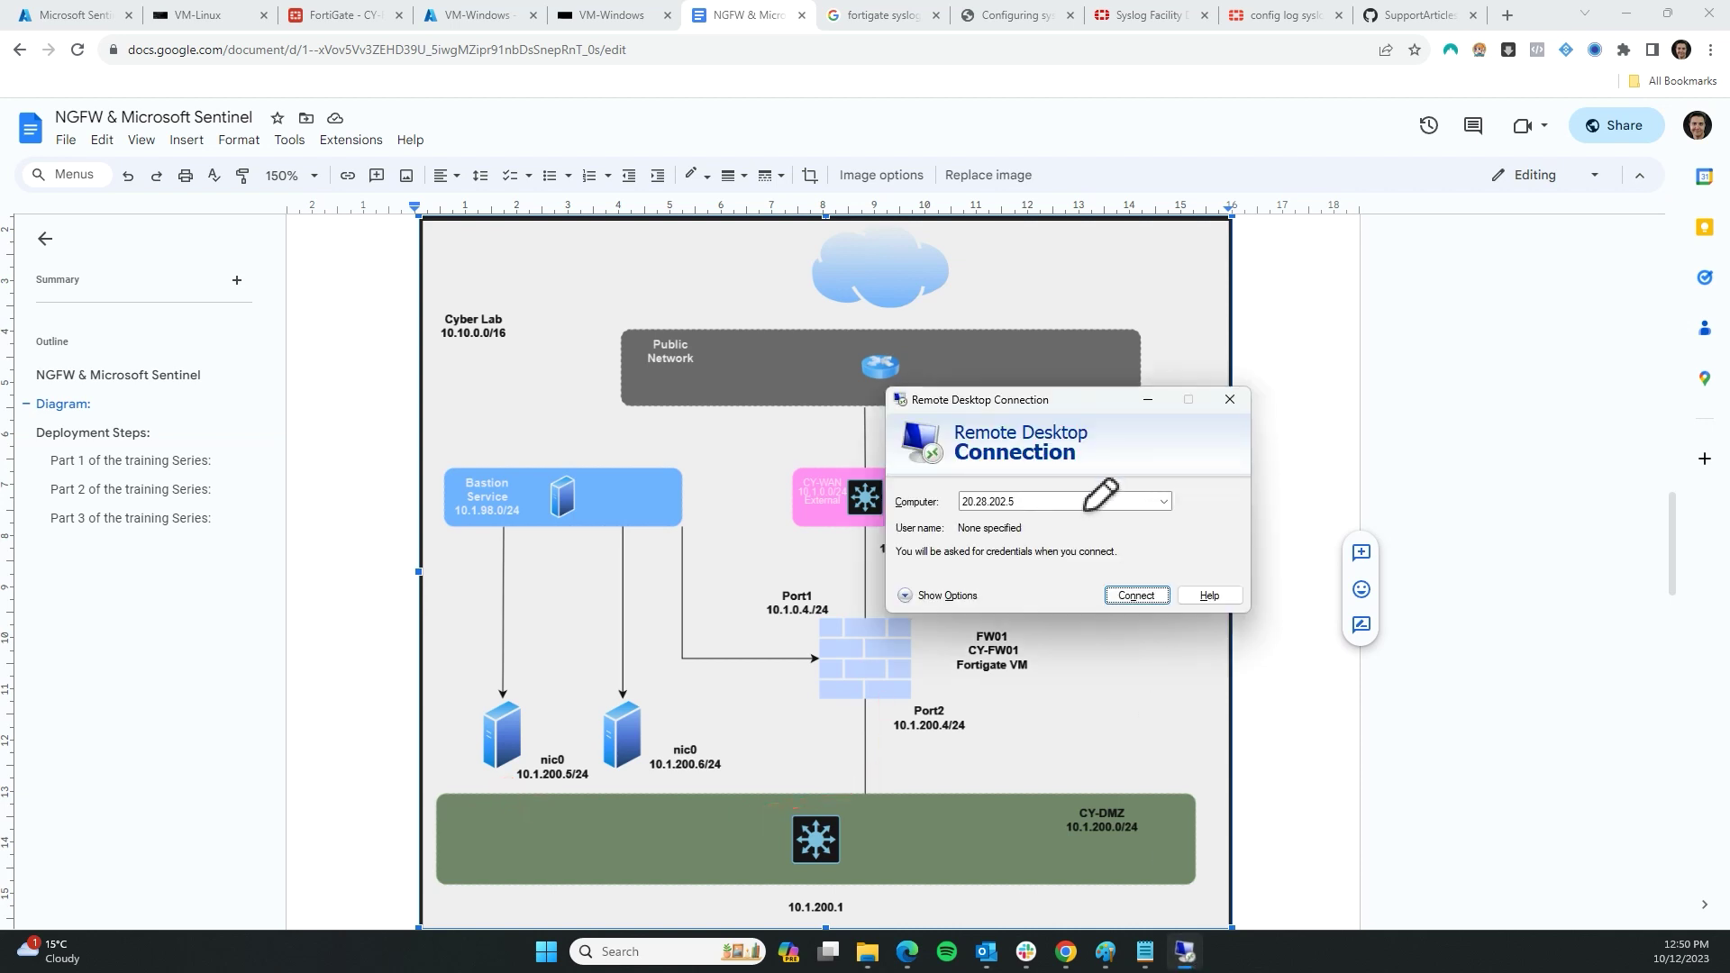
- Start a Remote Desktop connection to 20.28.202.5 and submit a made-up username and password
{"action": "left_click", "coordinate": [46, 572]}
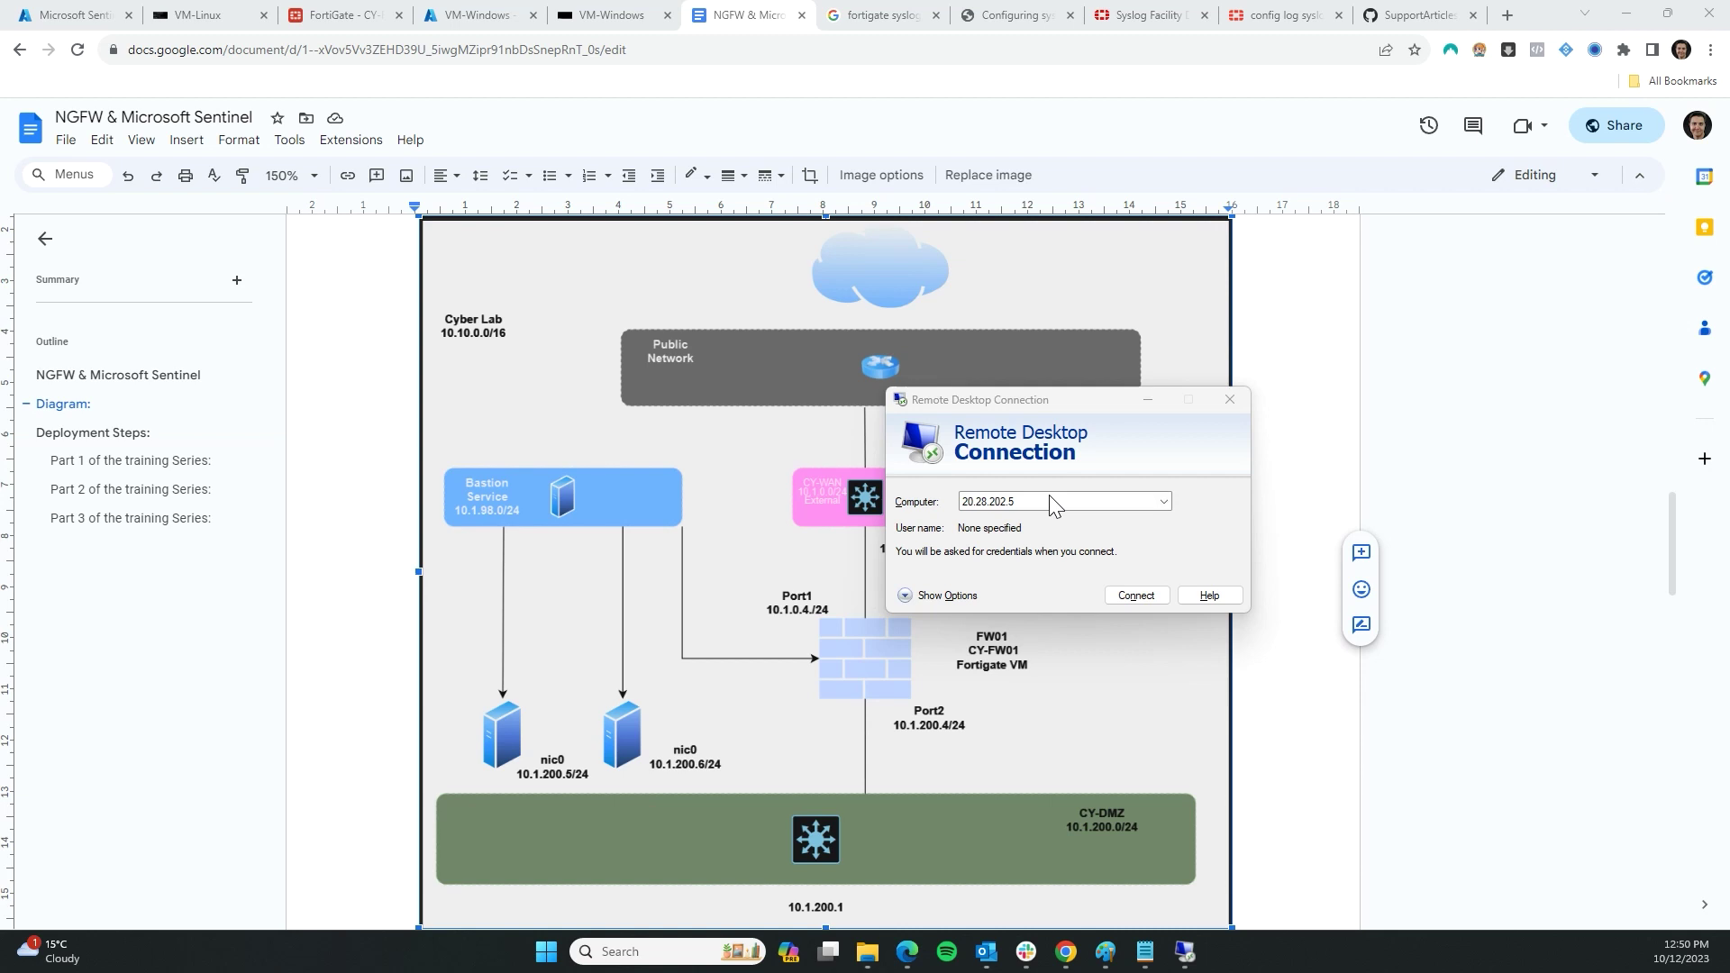
{"action": "left_click", "coordinate": [1128, 600]}
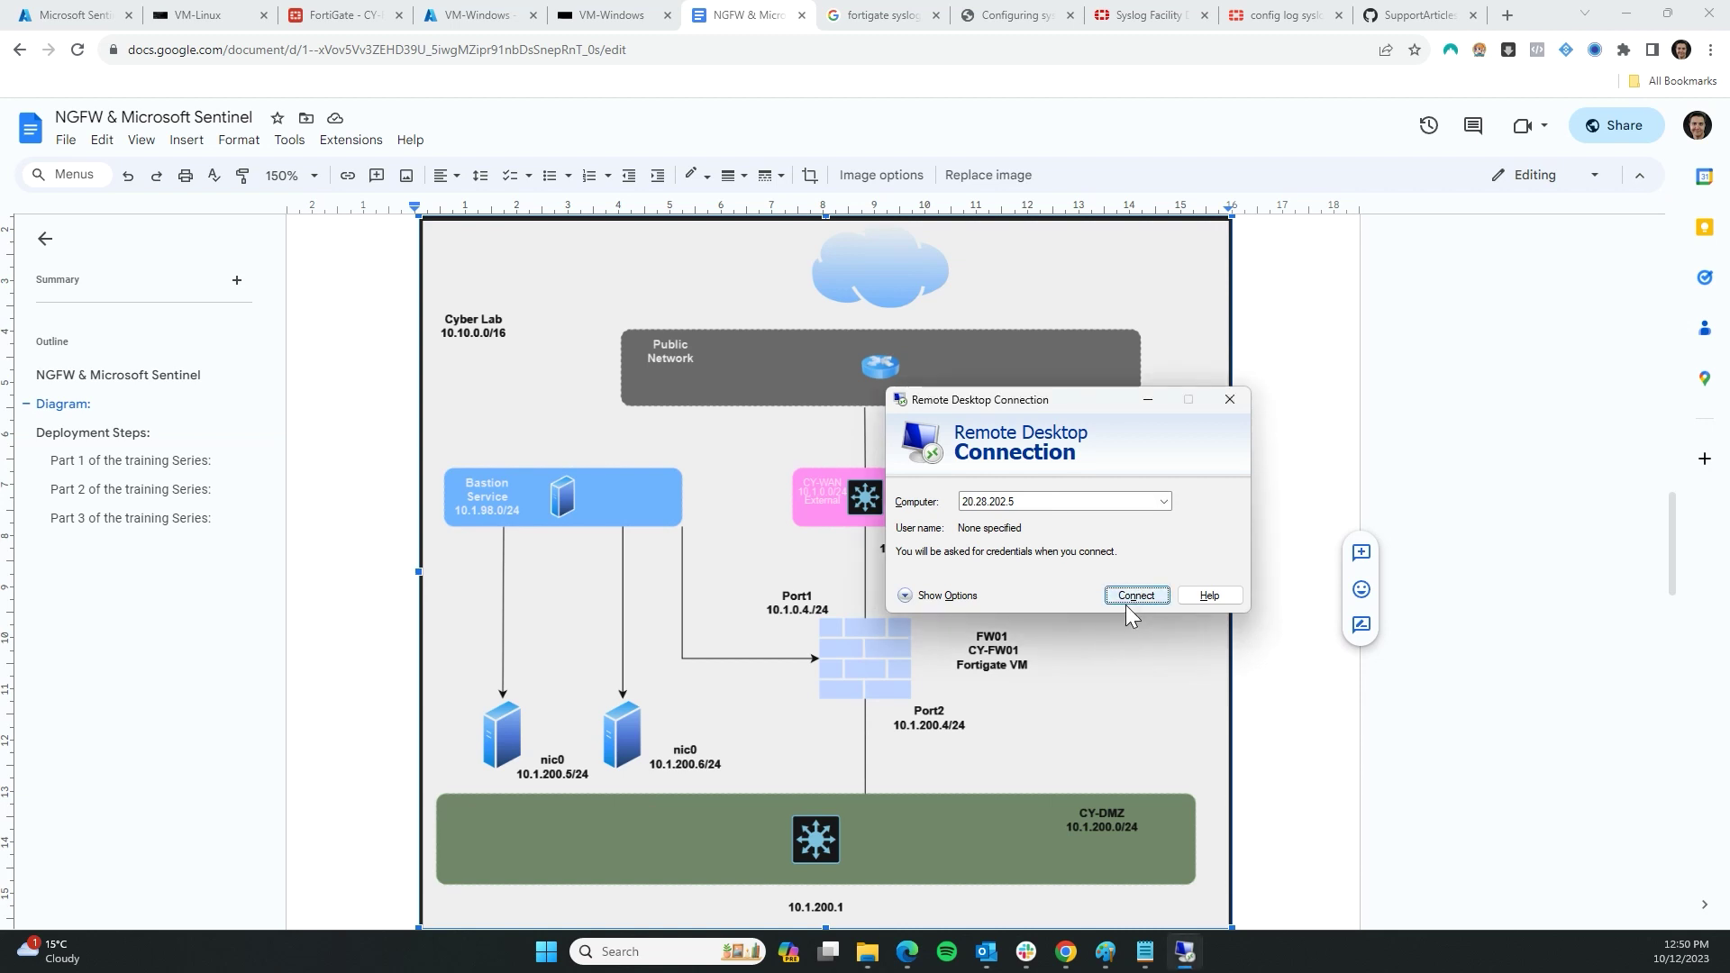
{"action": "left_click", "coordinate": [1127, 597]}
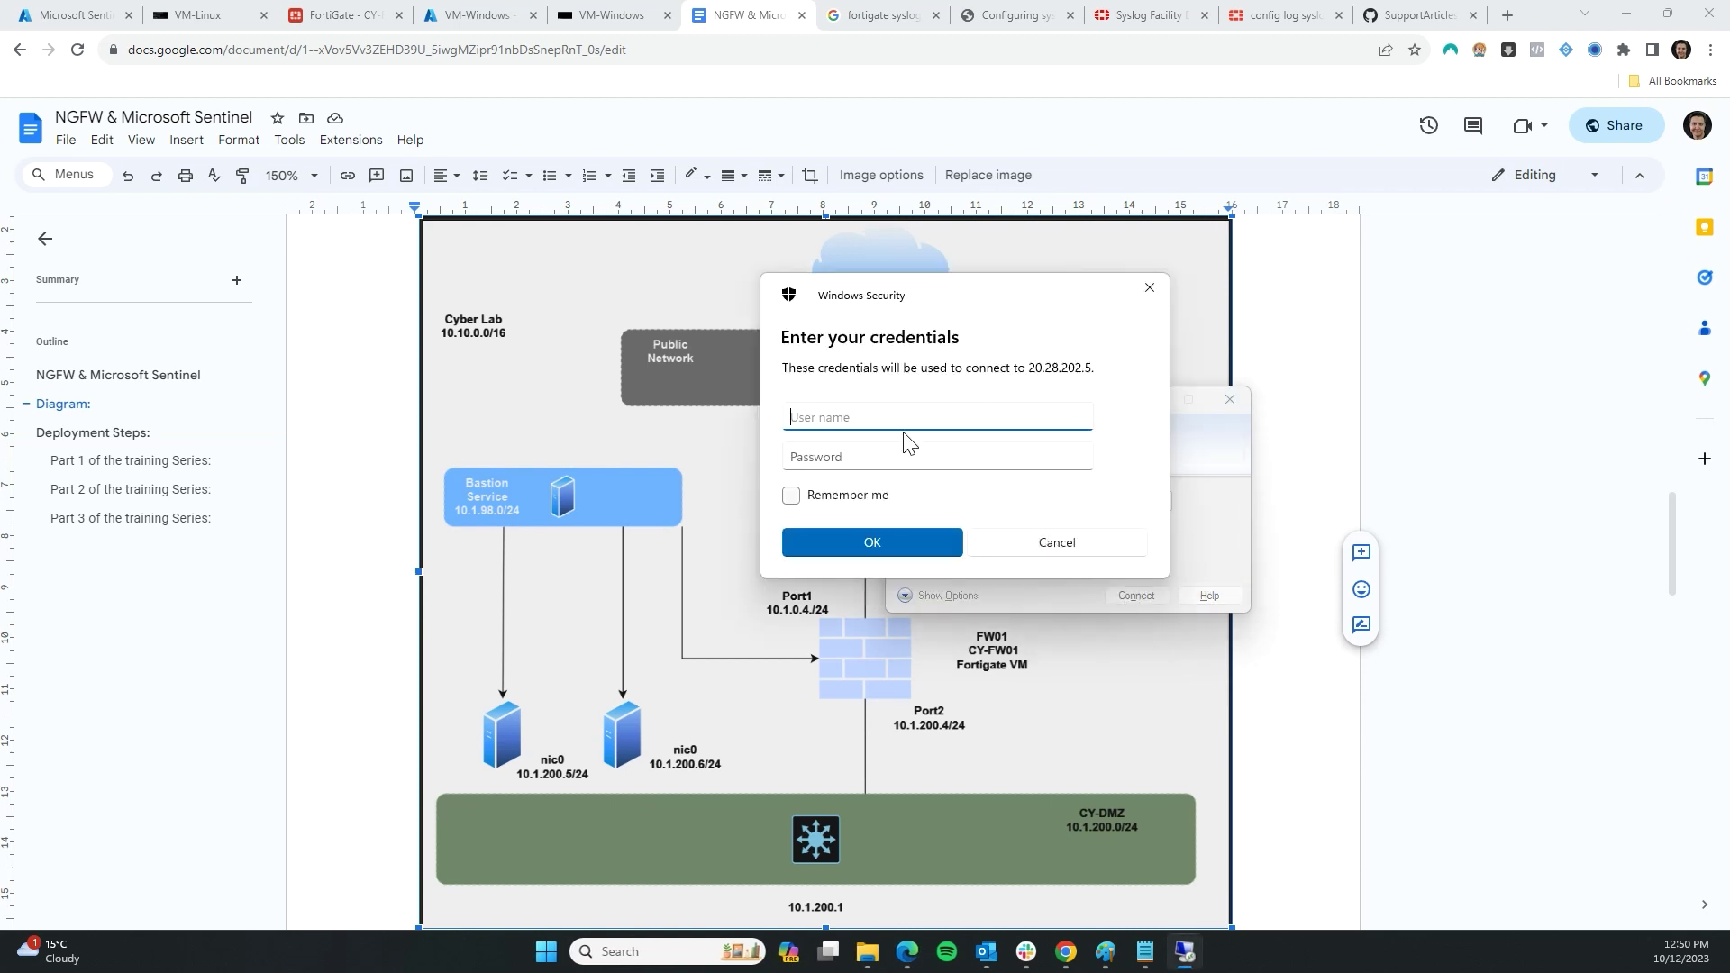
{"action": "type", "text": "wd"}
{"action": "left_click", "coordinate": [1036, 464]}
{"action": "type", "text": "wdawdawd"}
{"action": "key", "text": "Return"}
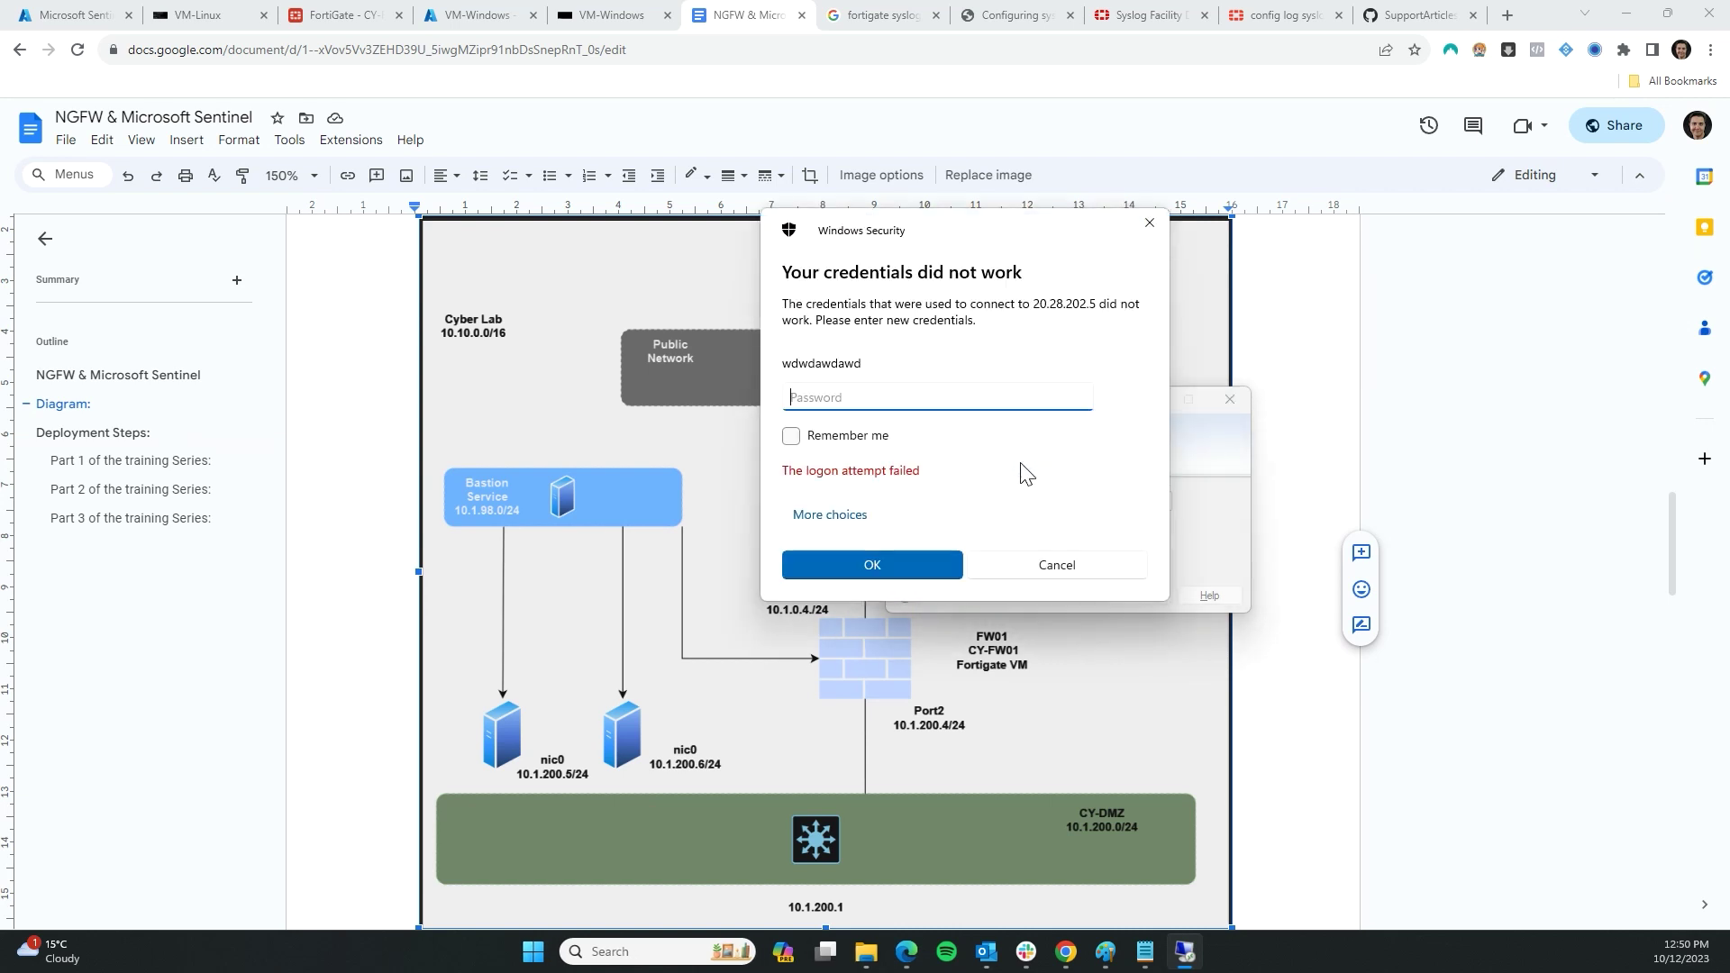
- Retry the Remote Desktop sign-in to 20.28.202.5 several times with made-up passwords to generate more RDP attempts
{"action": "key", "text": "Return"}
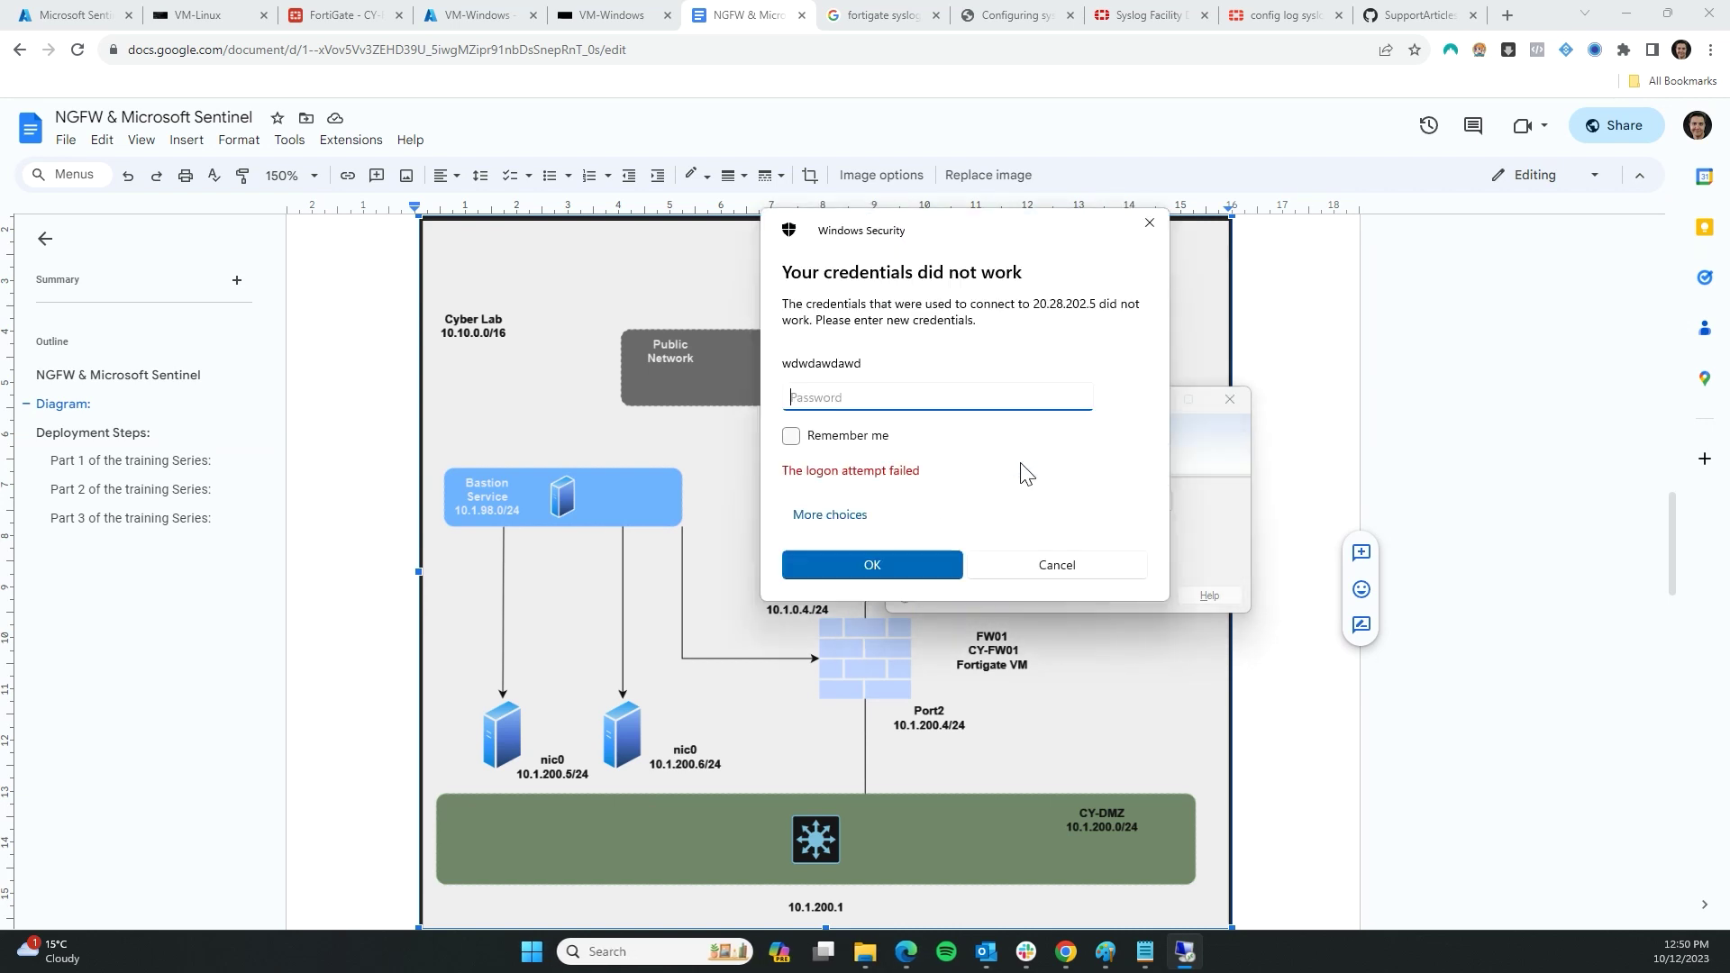
{"action": "type", "text": "wdawdawd"}
{"action": "key", "text": "Return"}
{"action": "type", "text": "wda"}
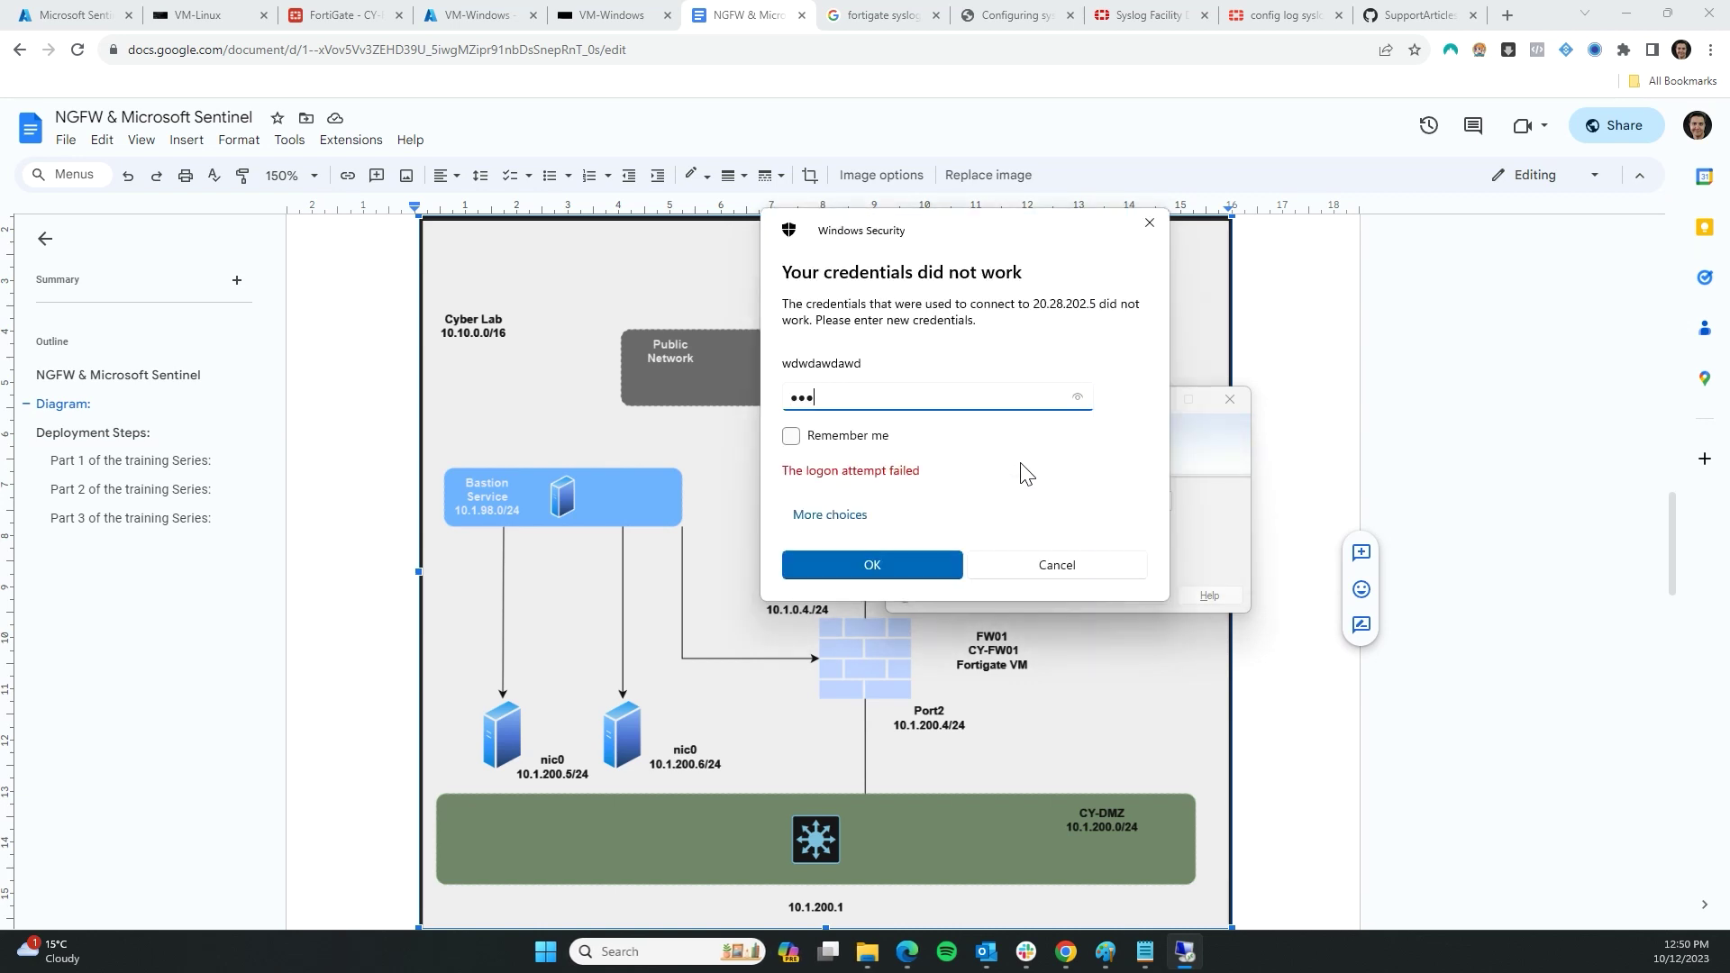
{"action": "type", "text": "wdawd"}
{"action": "key", "text": "Return"}
{"action": "type", "text": "wdawdawd"}
{"action": "key", "text": "Return"}
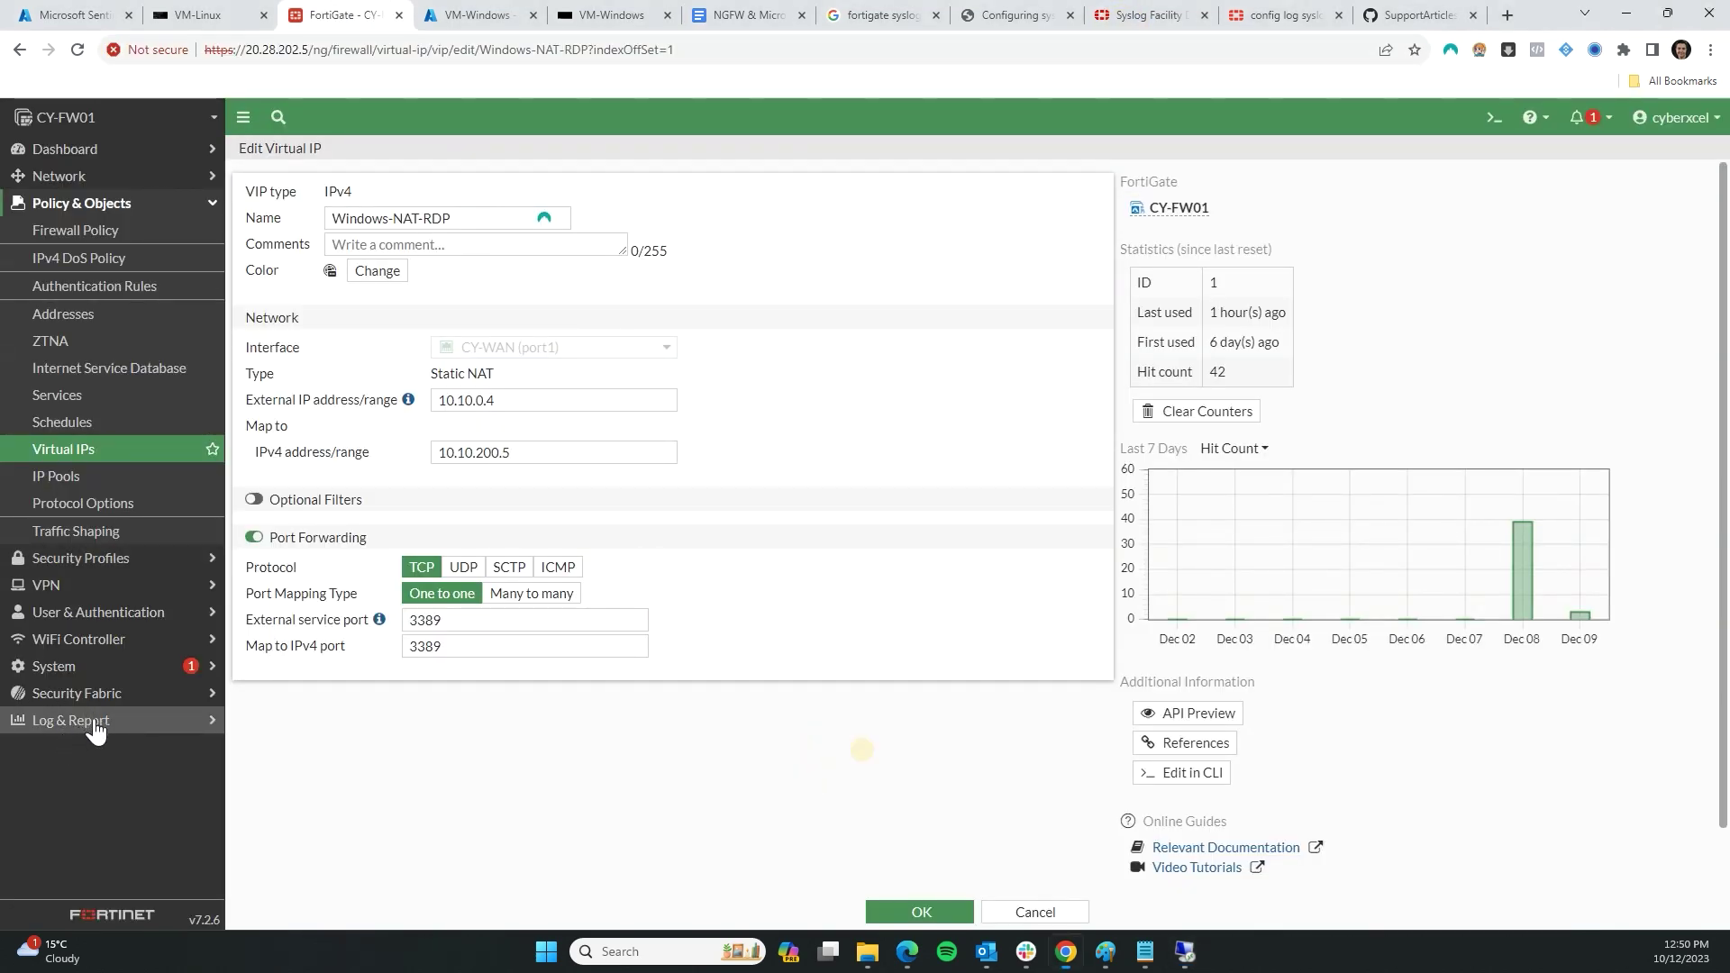
- Open the Forward Traffic log in the FortiGate console and locate the RDP entries under the Internet-To-Windows-RDP policy
{"action": "left_click", "coordinate": [70, 720]}
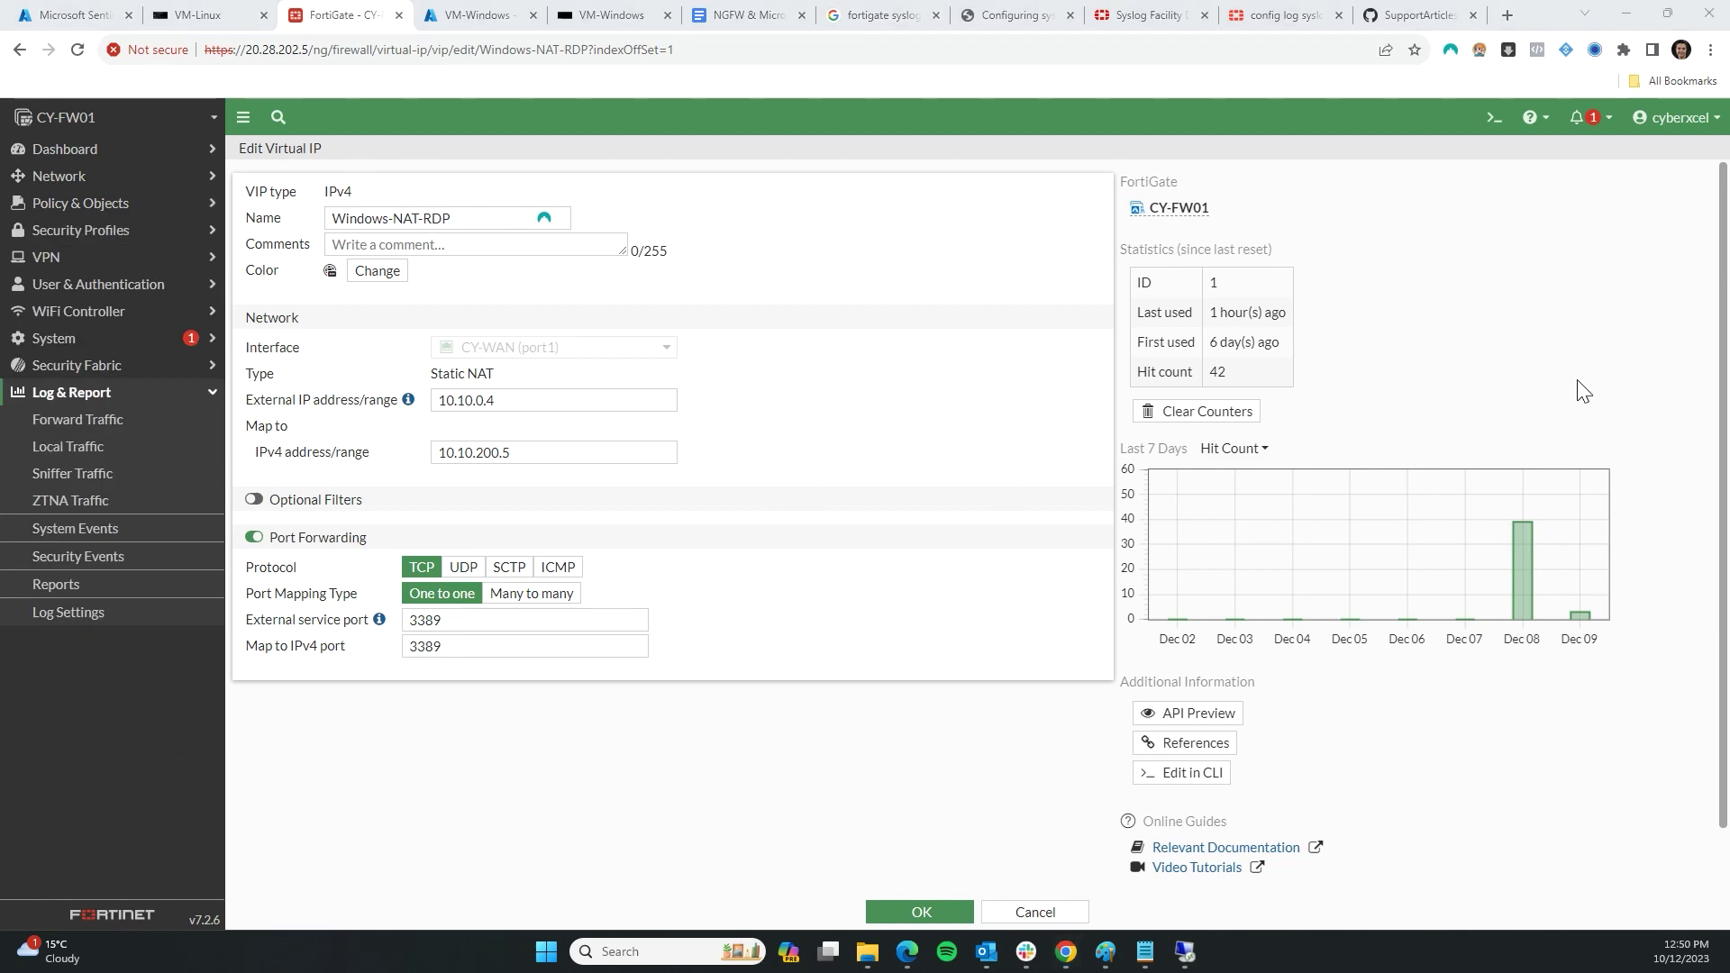
{"action": "left_click", "coordinate": [55, 420]}
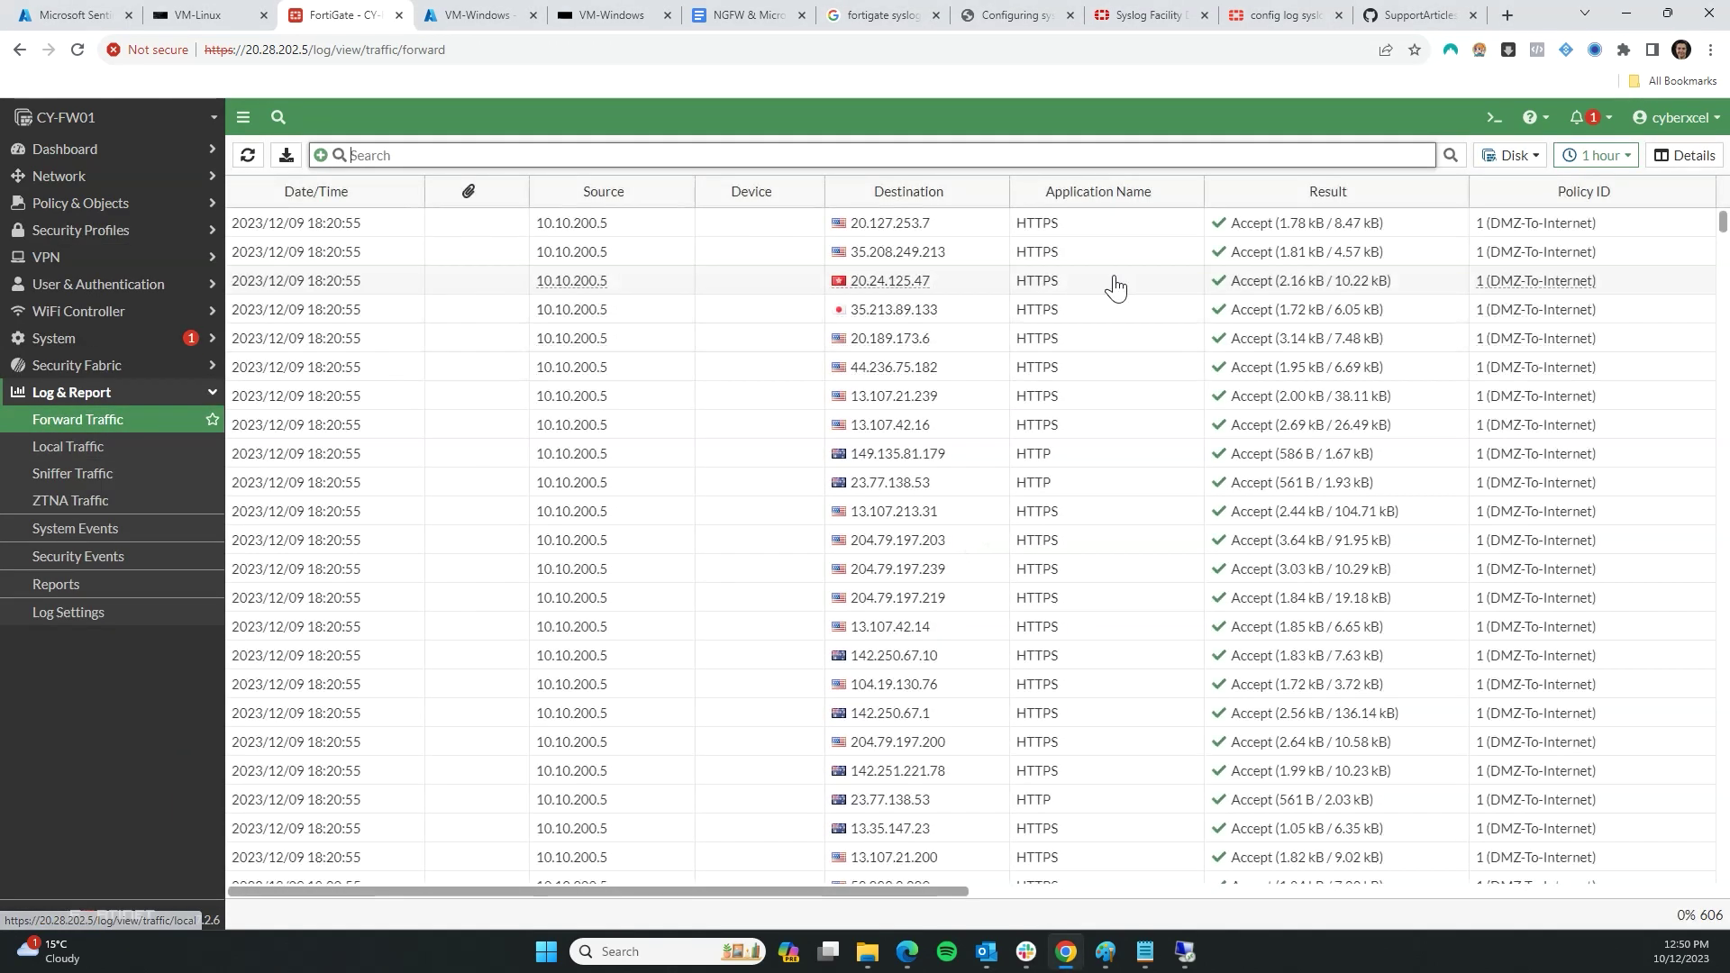
{"action": "scroll", "coordinate": [1206, 633], "scroll_direction": "down", "scroll_amount": 1}
{"action": "scroll", "coordinate": [1206, 633], "scroll_direction": "down", "scroll_amount": 1}
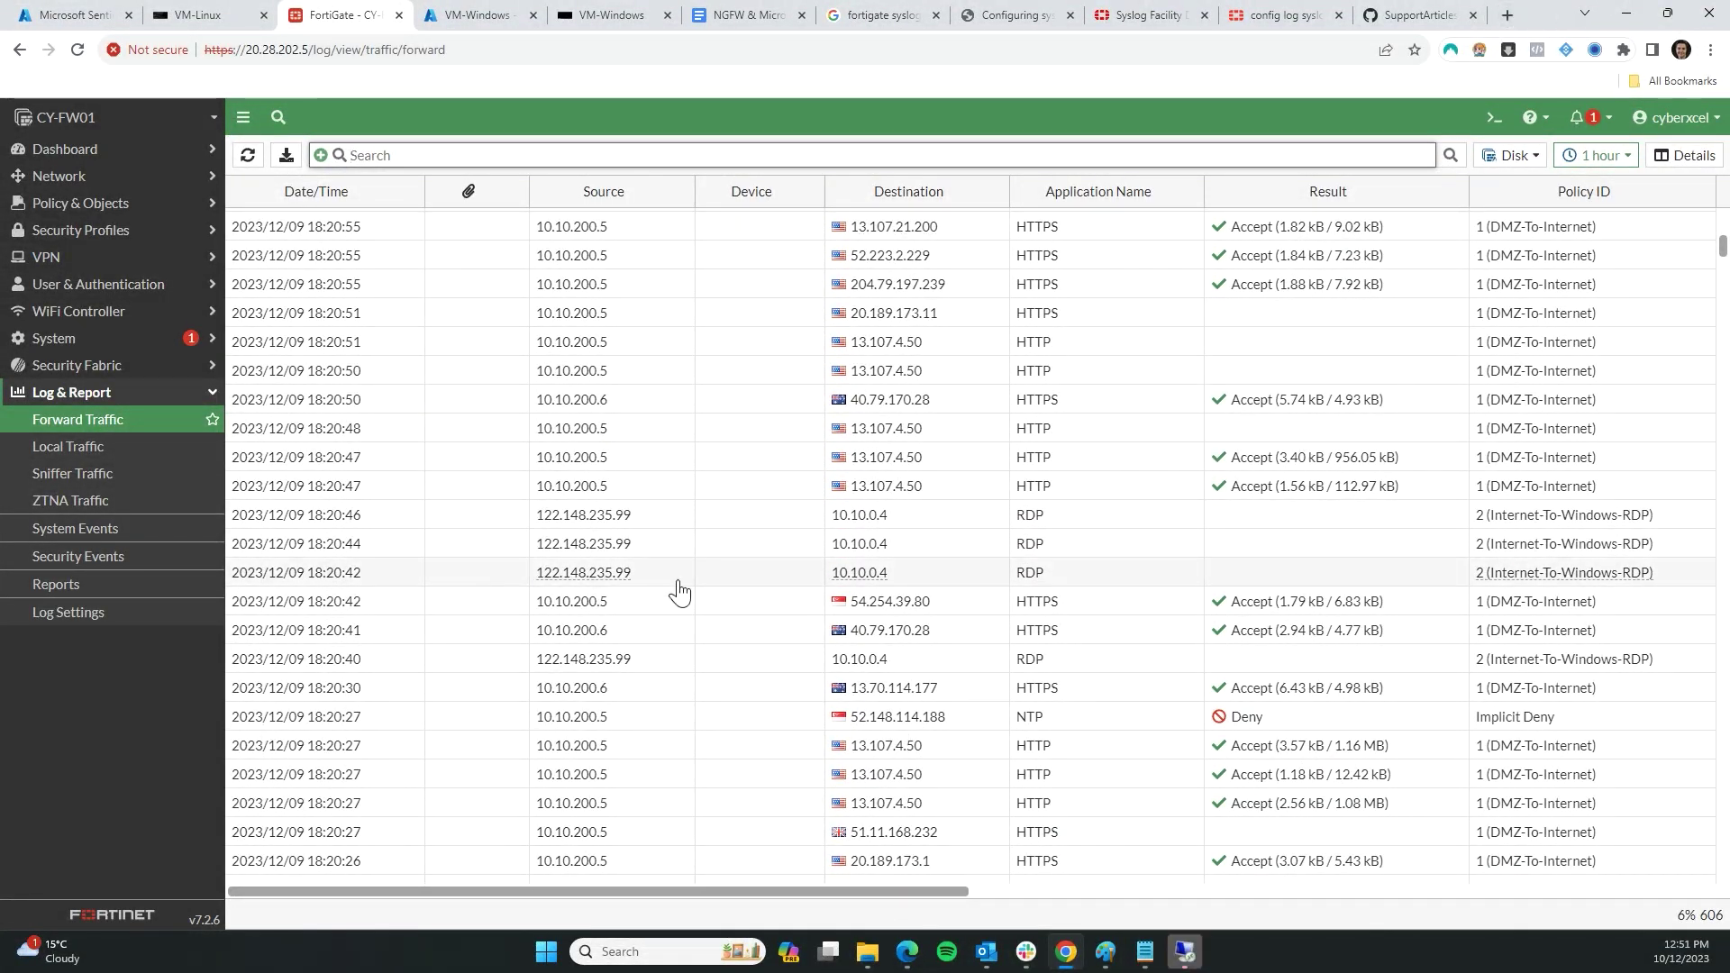
{"action": "scroll", "coordinate": [784, 597], "scroll_direction": "up", "scroll_amount": 3}
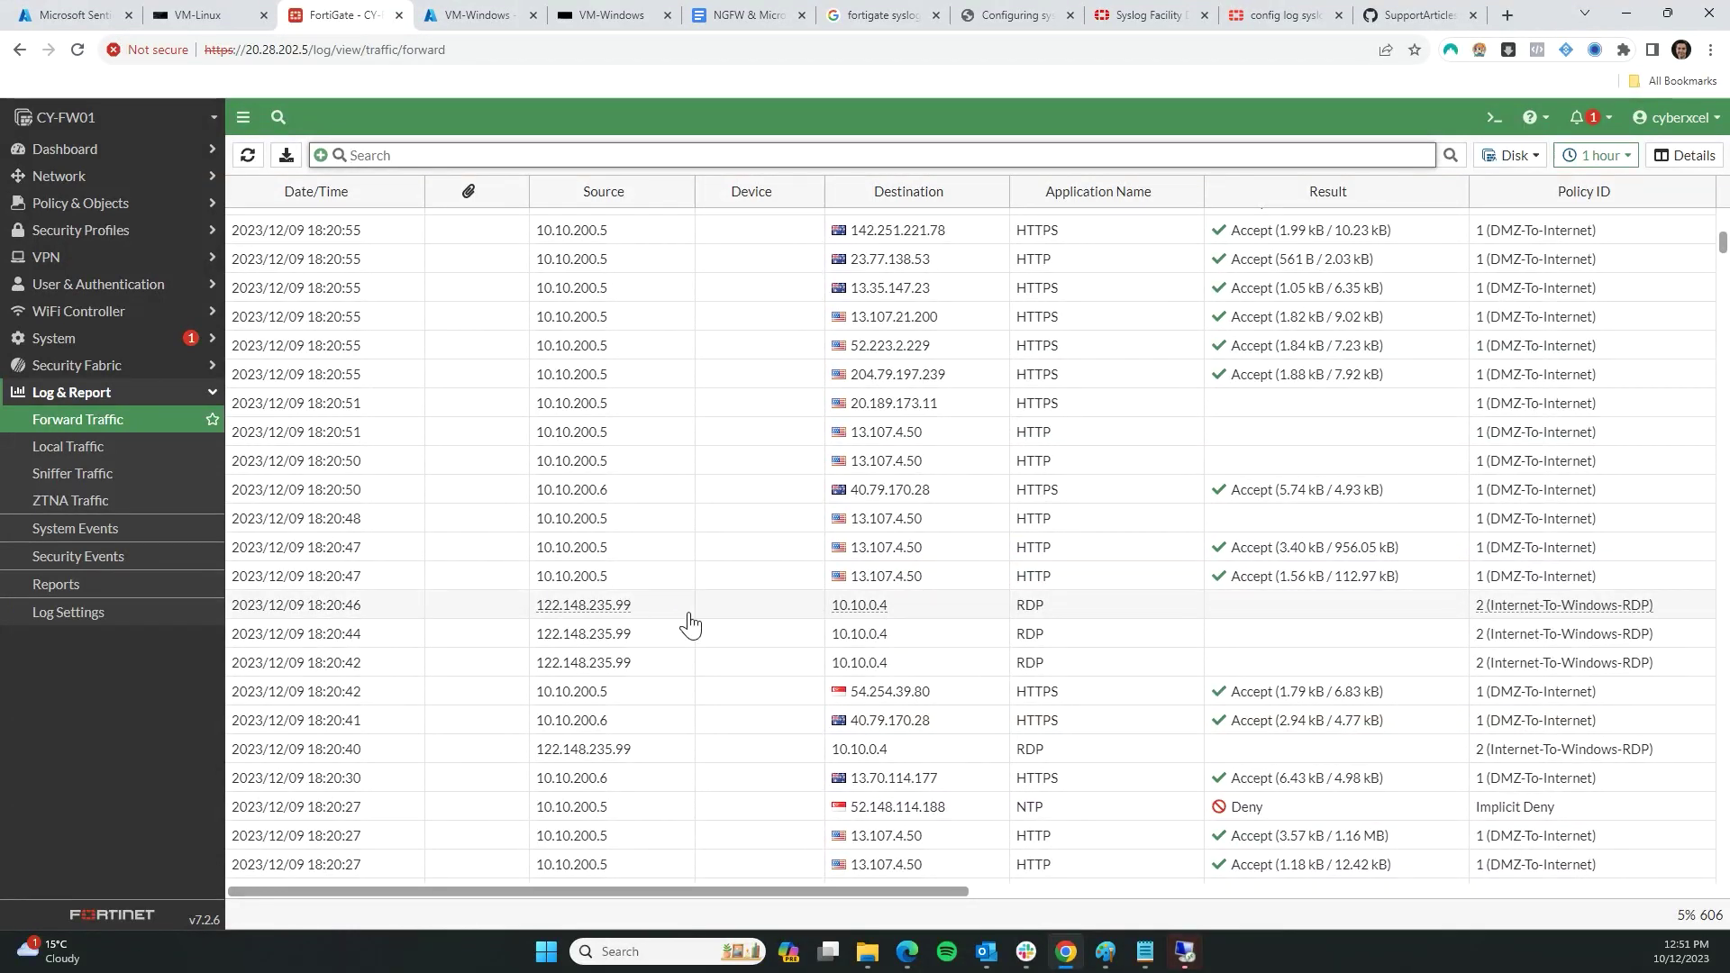
- Search Google for "what is my ip" in a new browser tab and highlight the public IP address
{"action": "left_click", "coordinate": [1520, 15]}
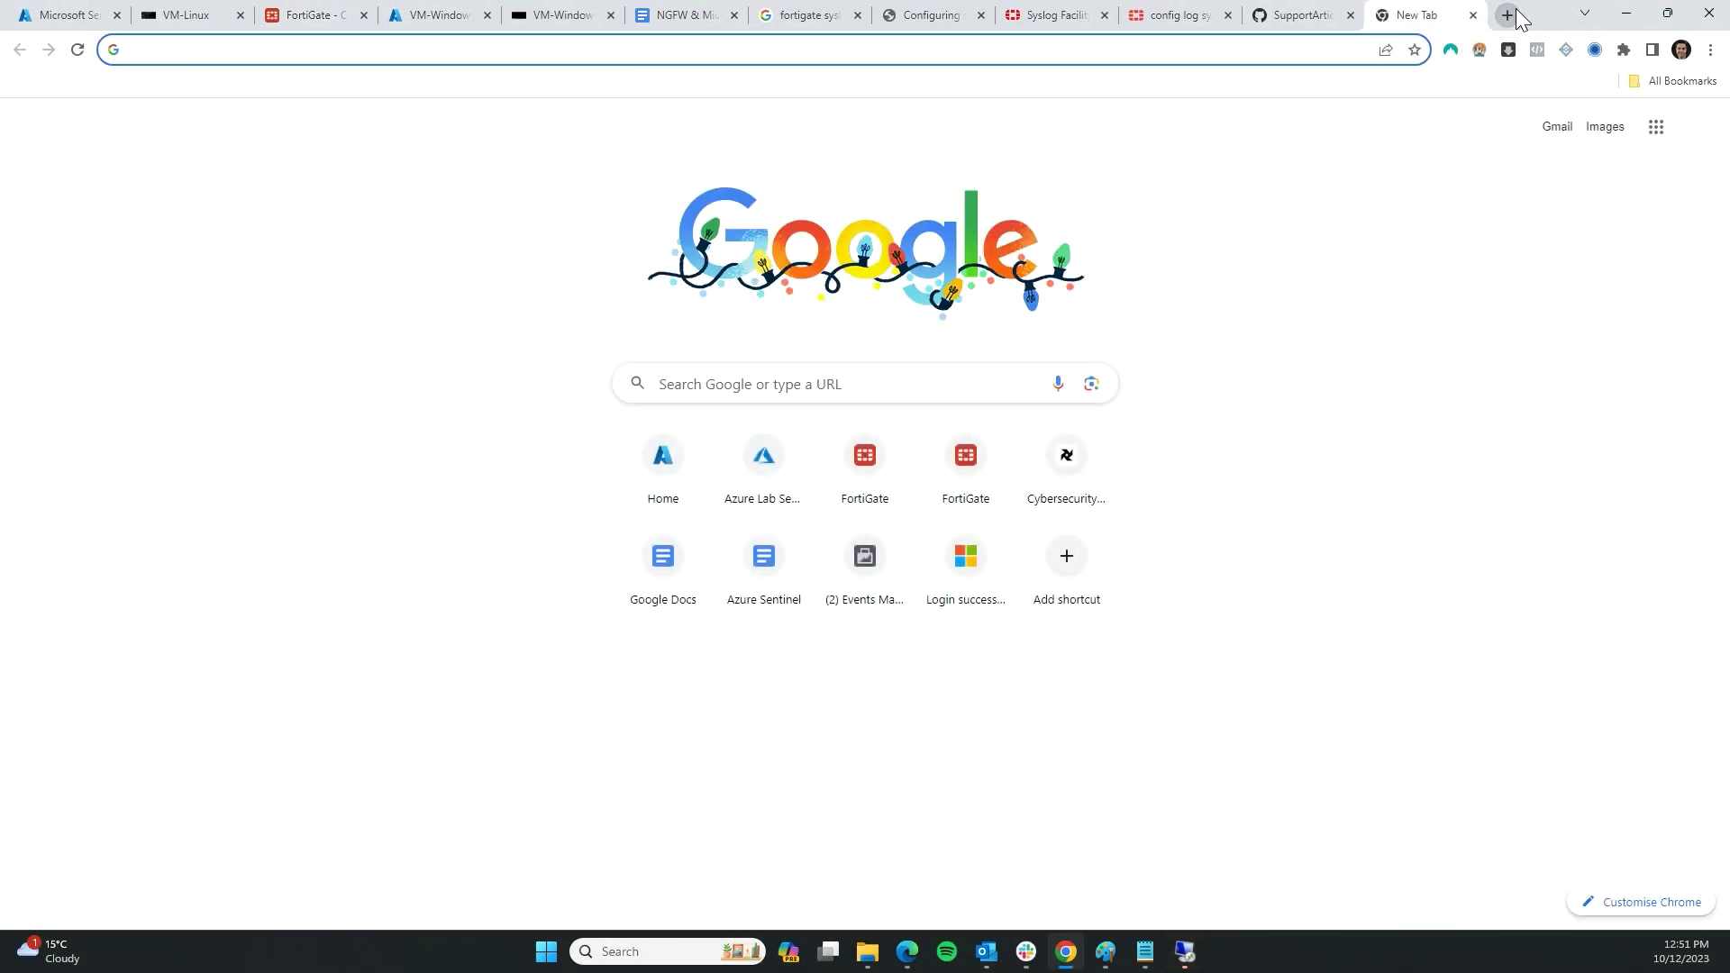
{"action": "type", "text": "what is my ip"}
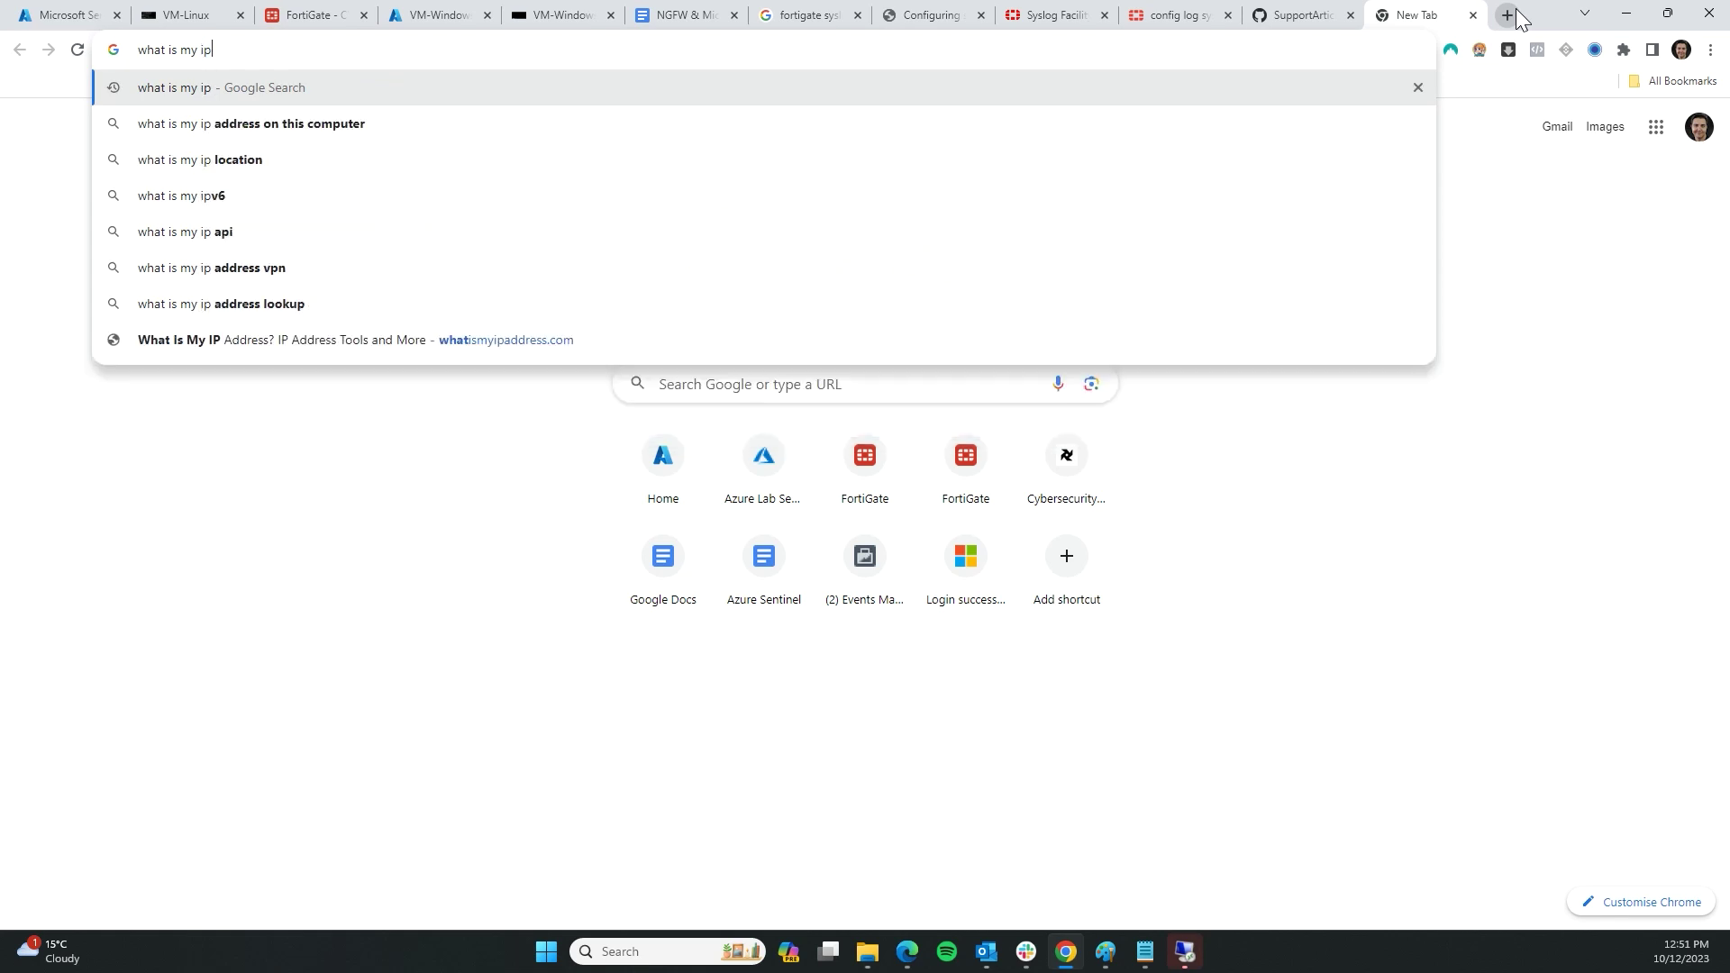
{"action": "key", "text": "Return"}
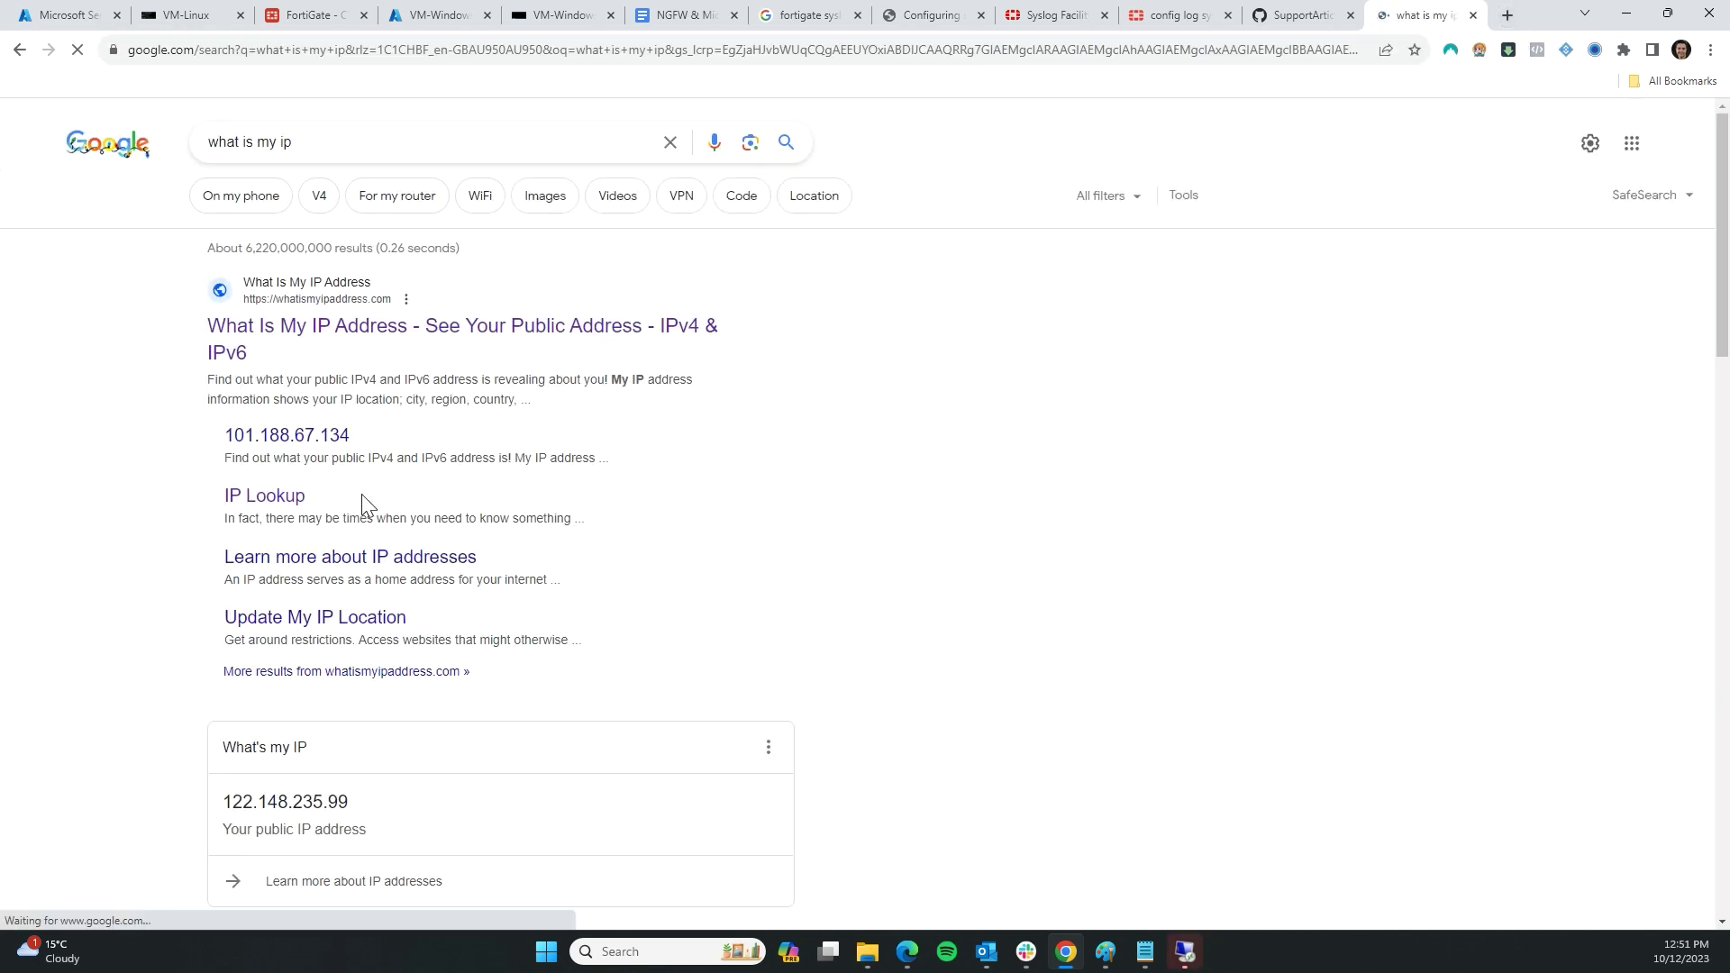
{"action": "scroll", "coordinate": [297, 675], "scroll_direction": "down", "scroll_amount": 2}
{"action": "left_click_drag", "start_coordinate": [229, 624], "coordinate": [348, 623]}
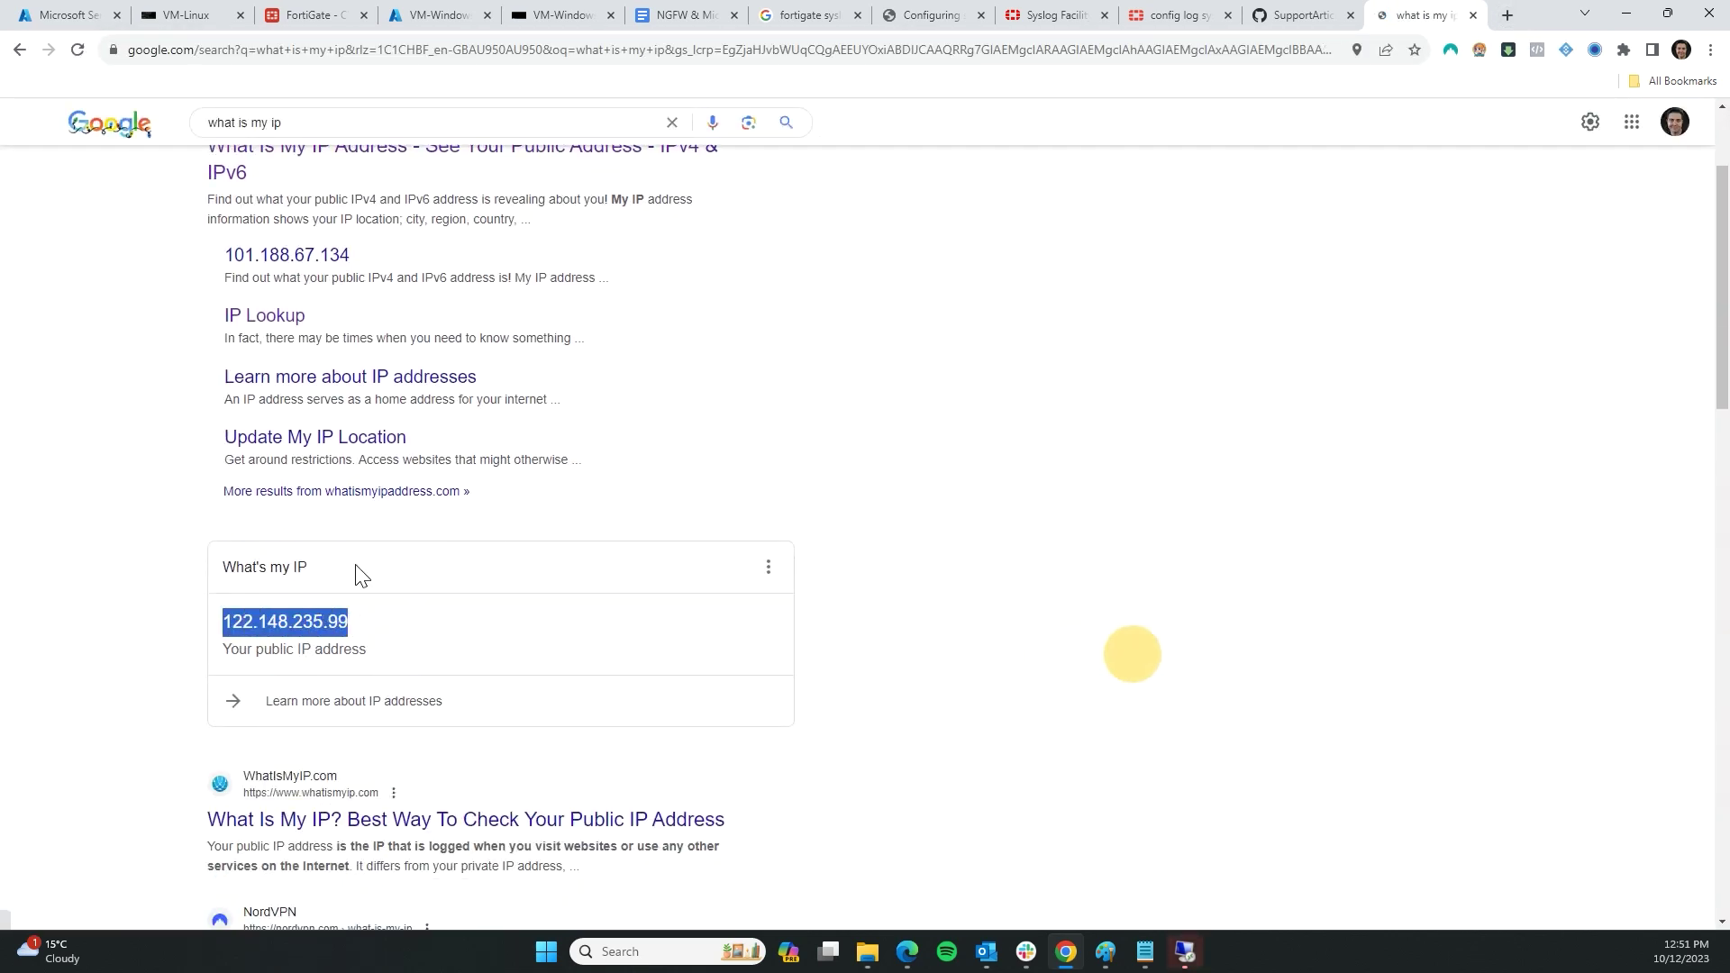
- Filter the FortiGate Forward Traffic log by source address 122.148.235.99 from one of the RDP entries
{"action": "left_click", "coordinate": [307, 14]}
{"action": "scroll", "coordinate": [568, 279], "scroll_direction": "up", "scroll_amount": 3}
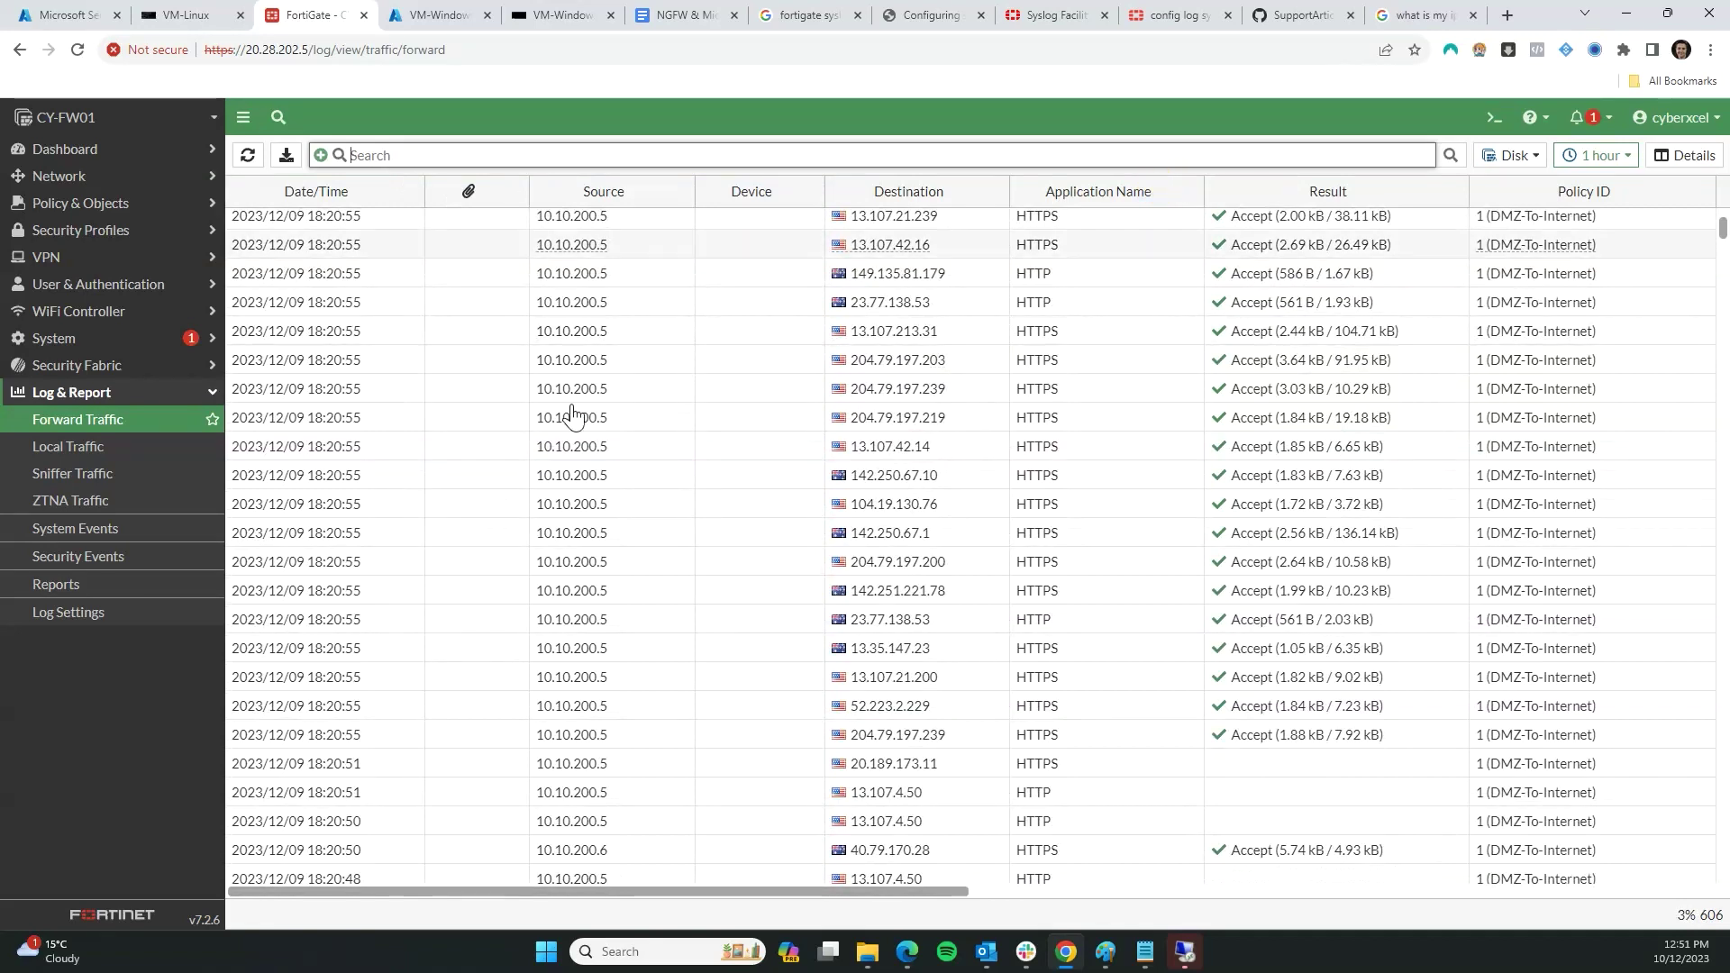
{"action": "scroll", "coordinate": [747, 761], "scroll_direction": "down", "scroll_amount": 5}
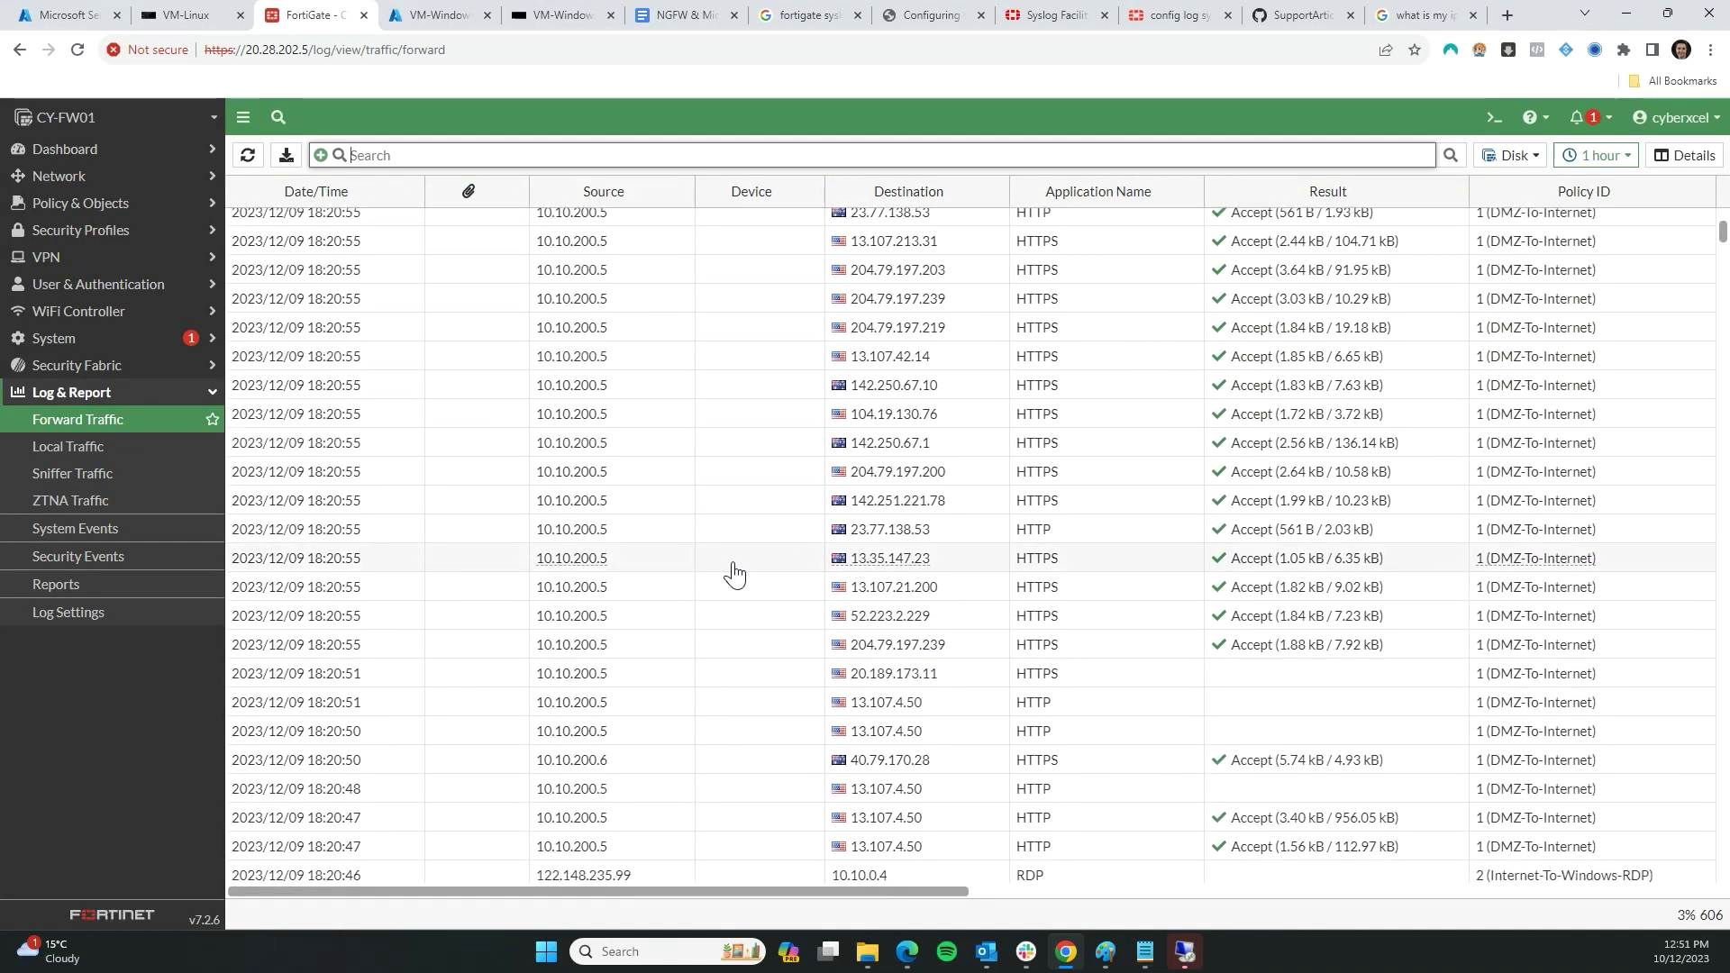
{"action": "right_click", "coordinate": [612, 460]}
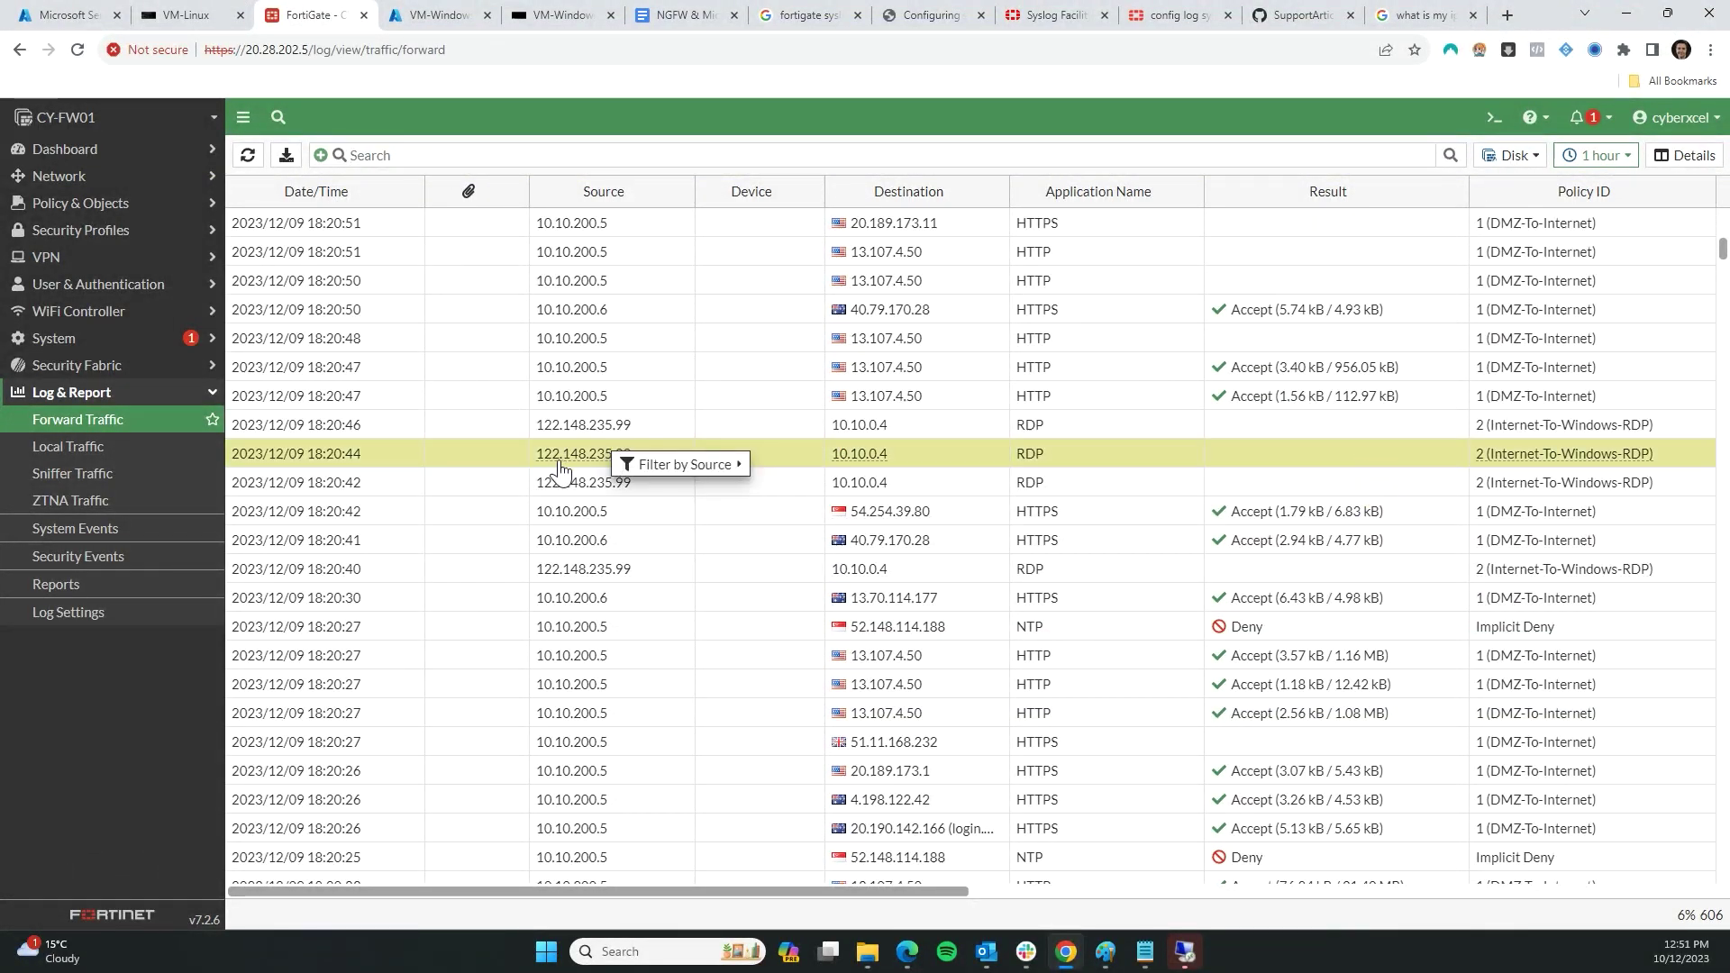
{"action": "mouse_move", "coordinate": [676, 464]}
{"action": "left_click", "coordinate": [834, 500]}
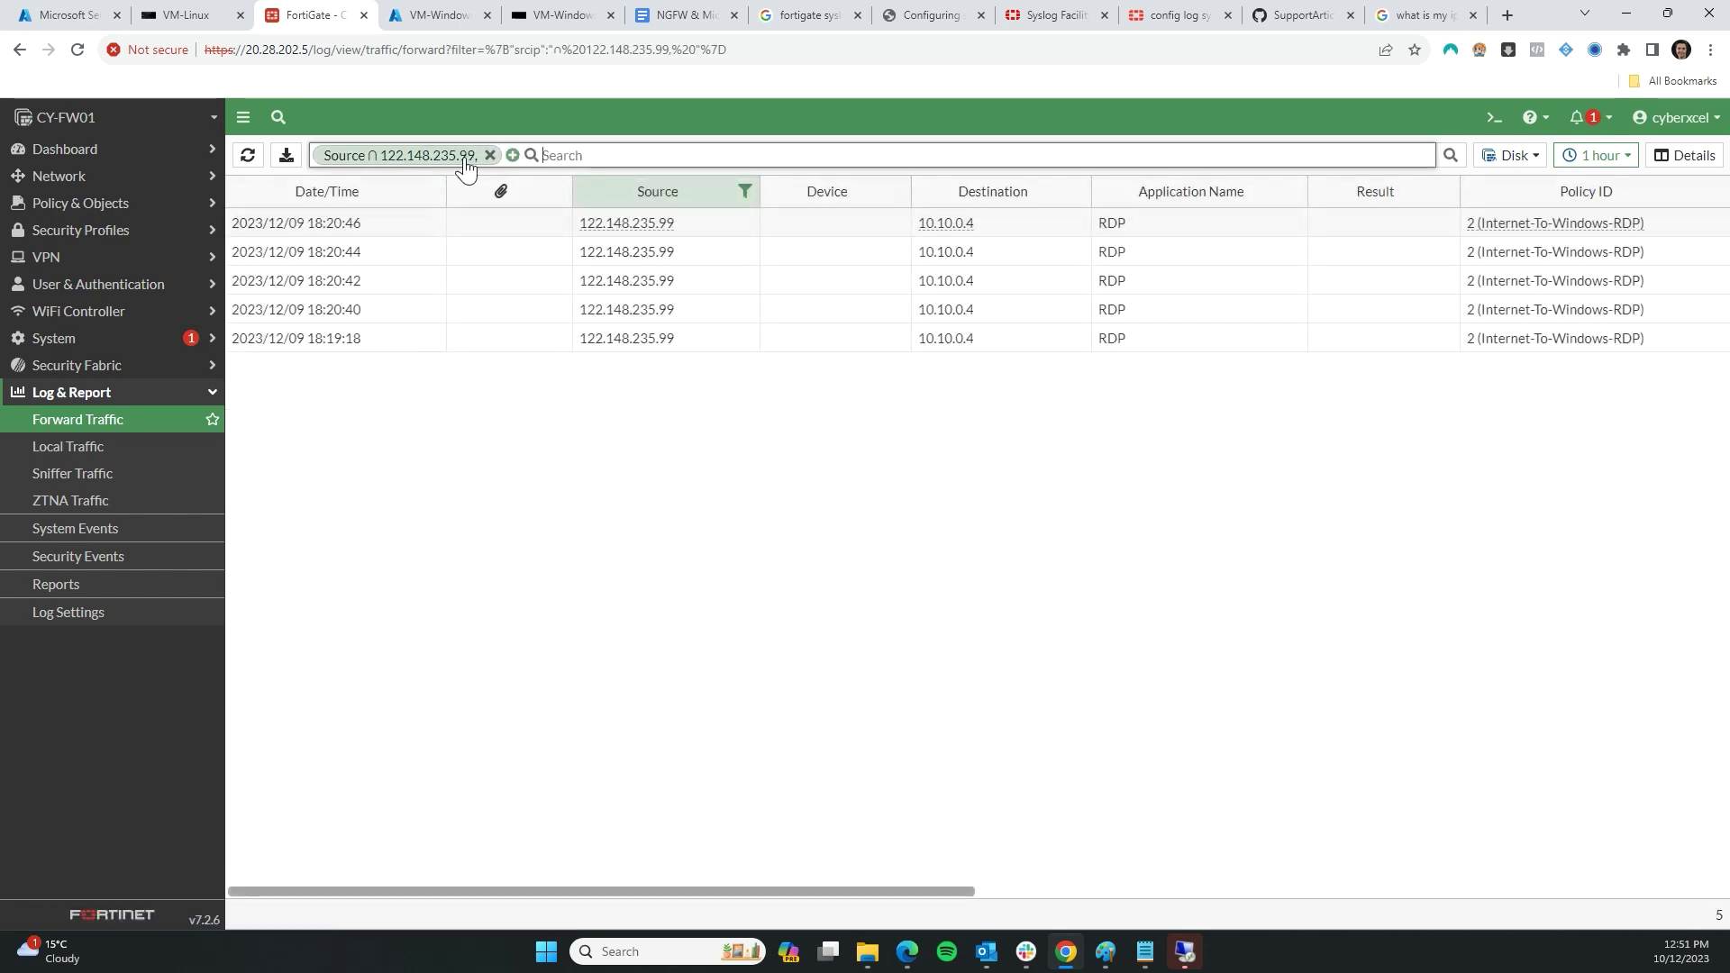
- Check the address and match type in the Forward Traffic log's Source filter
{"action": "left_click", "coordinate": [455, 156]}
{"action": "triple_click", "coordinate": [505, 291]}
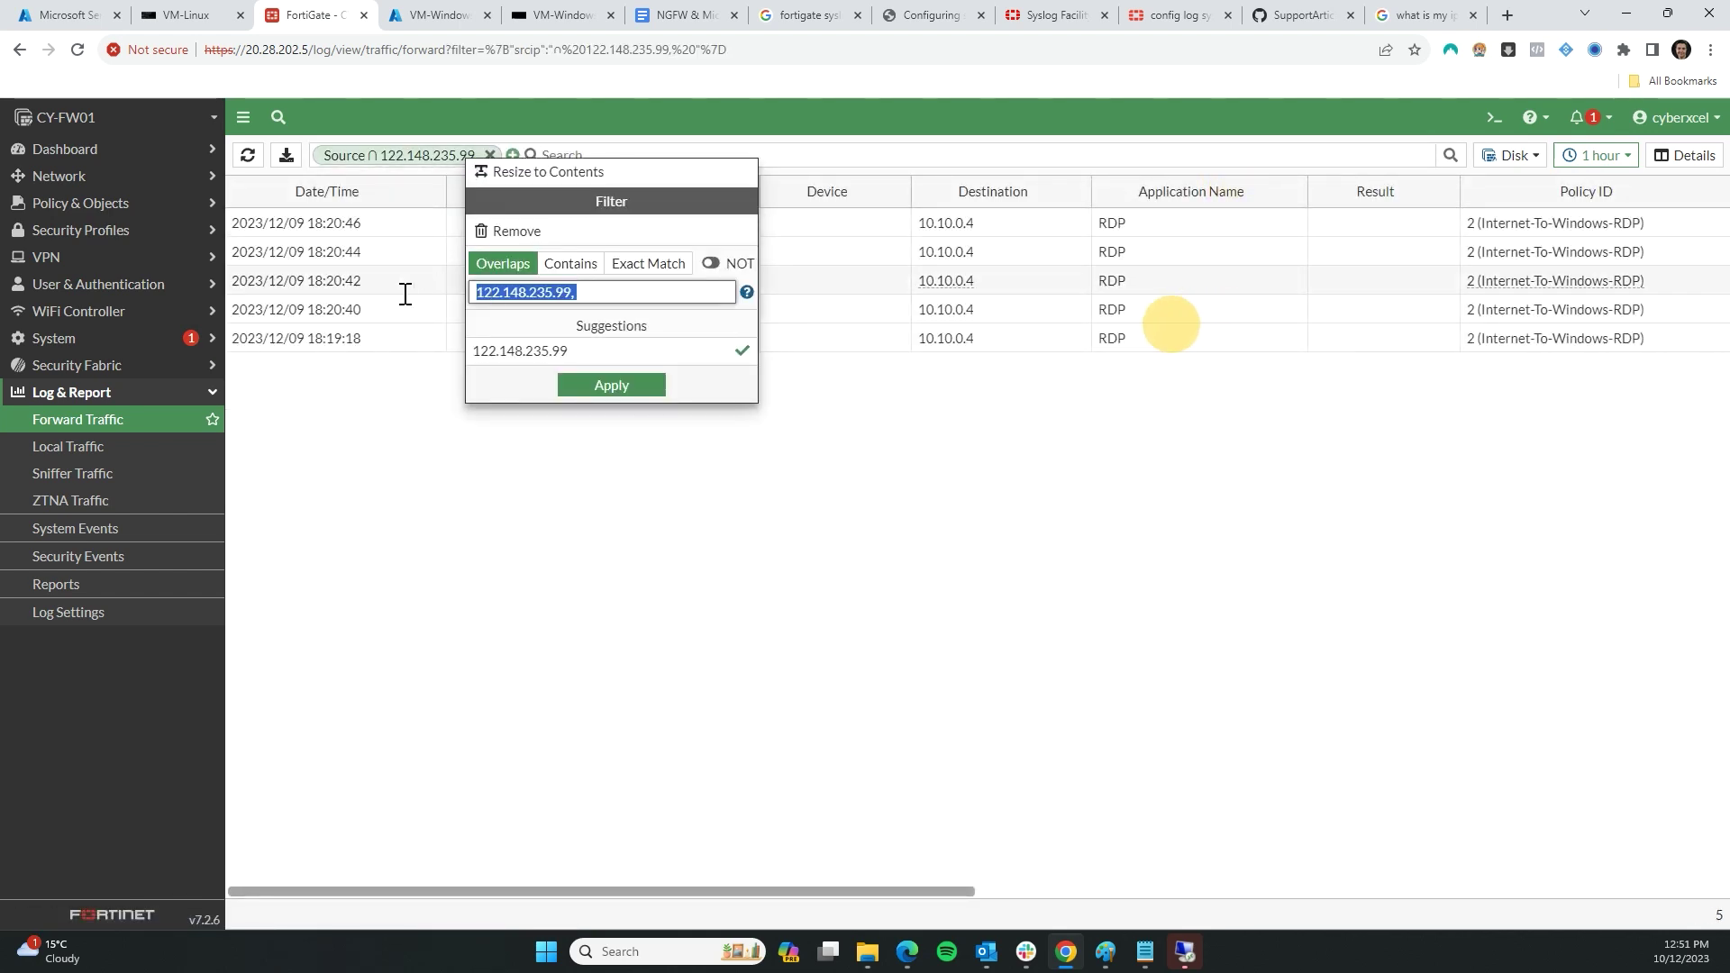
{"action": "key", "text": "Escape"}
{"action": "left_click", "coordinate": [436, 157]}
{"action": "left_click", "coordinate": [495, 286]}
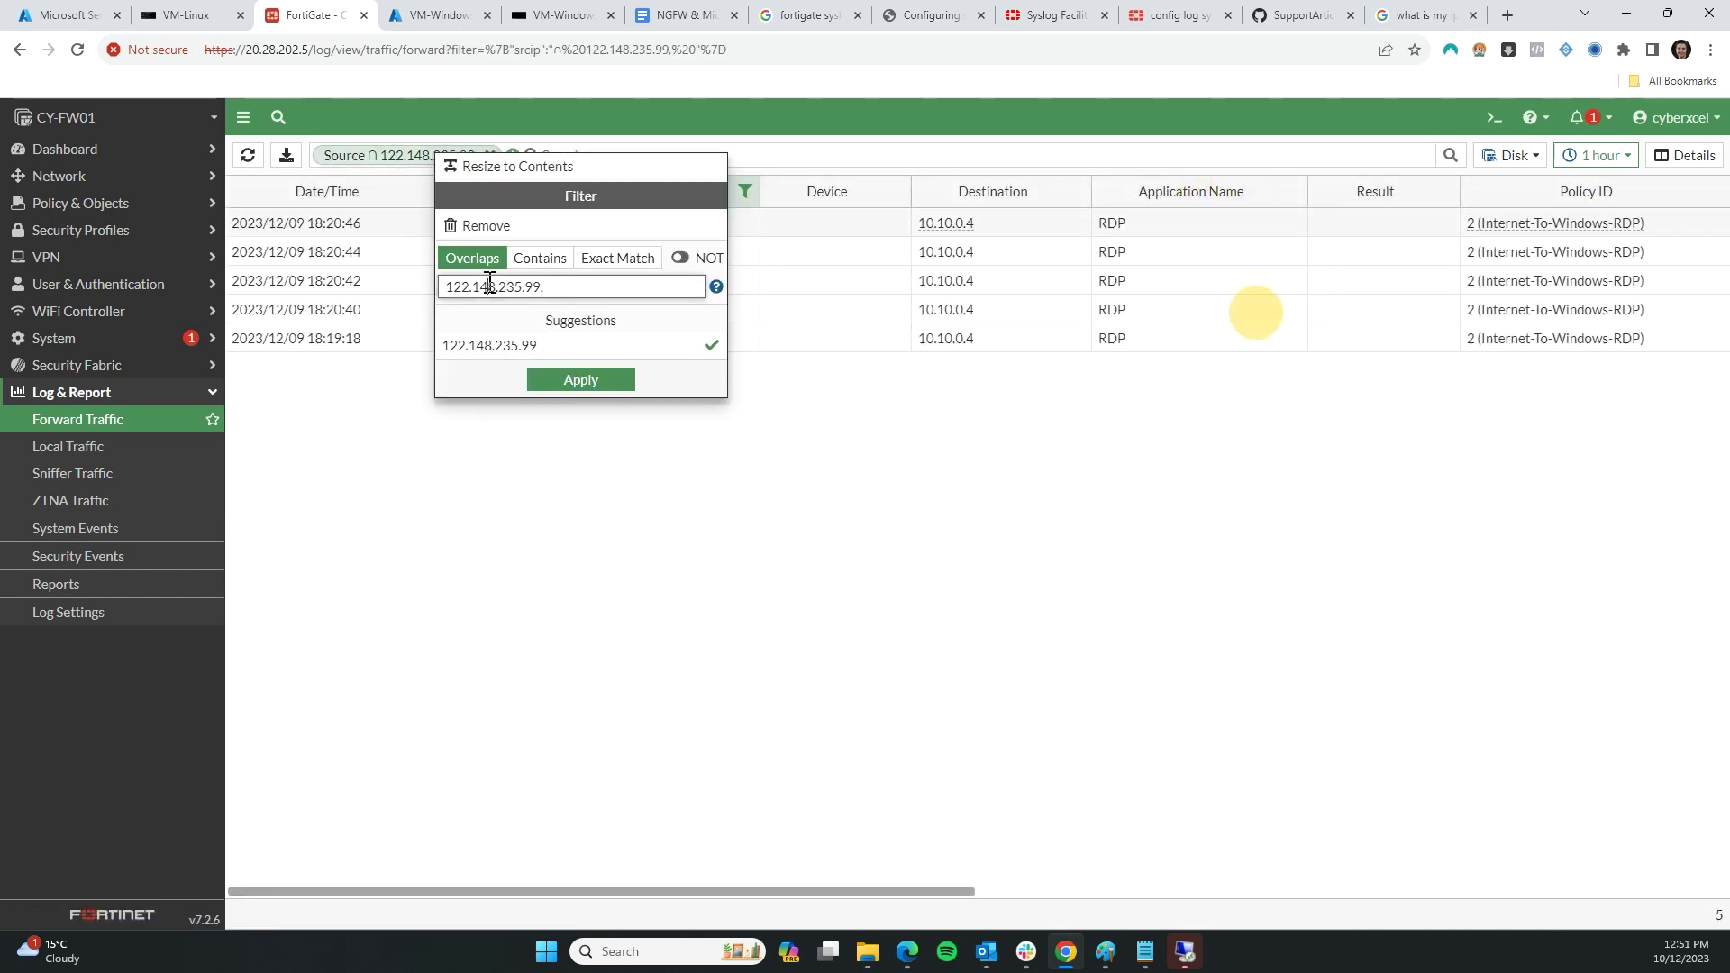
{"action": "key", "text": "Return"}
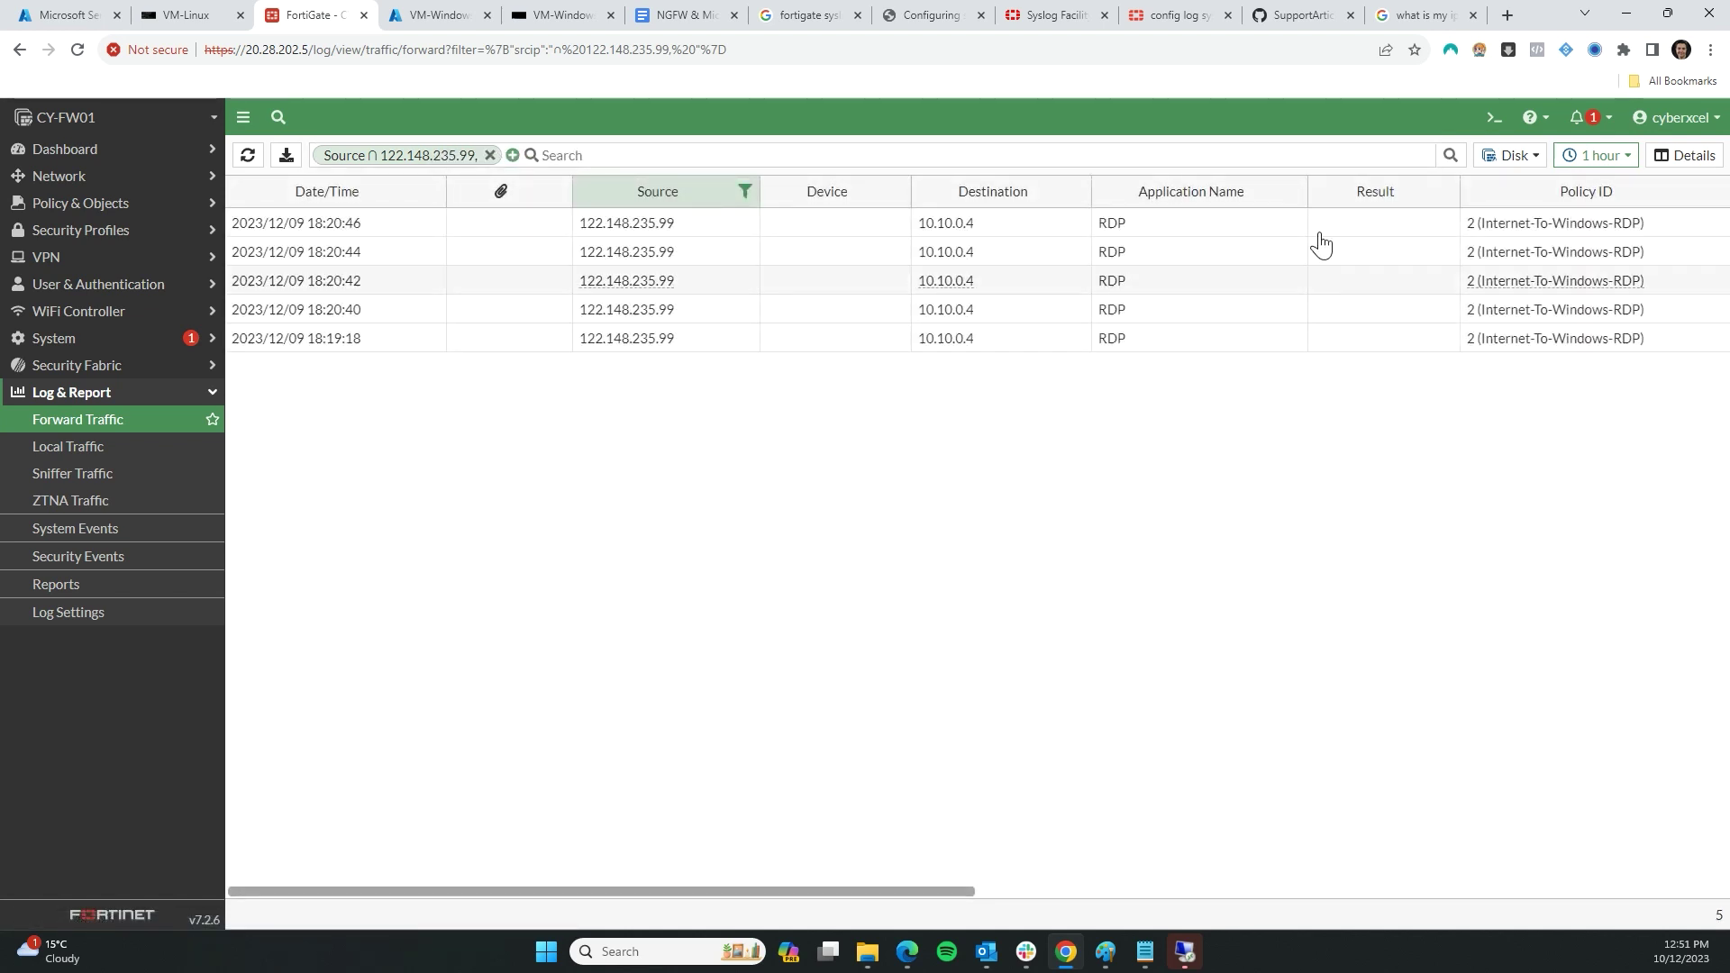
- Switch the Forward Traffic log source to Memory, refresh the filtered entries and view the remaining columns
{"action": "left_click", "coordinate": [1511, 155]}
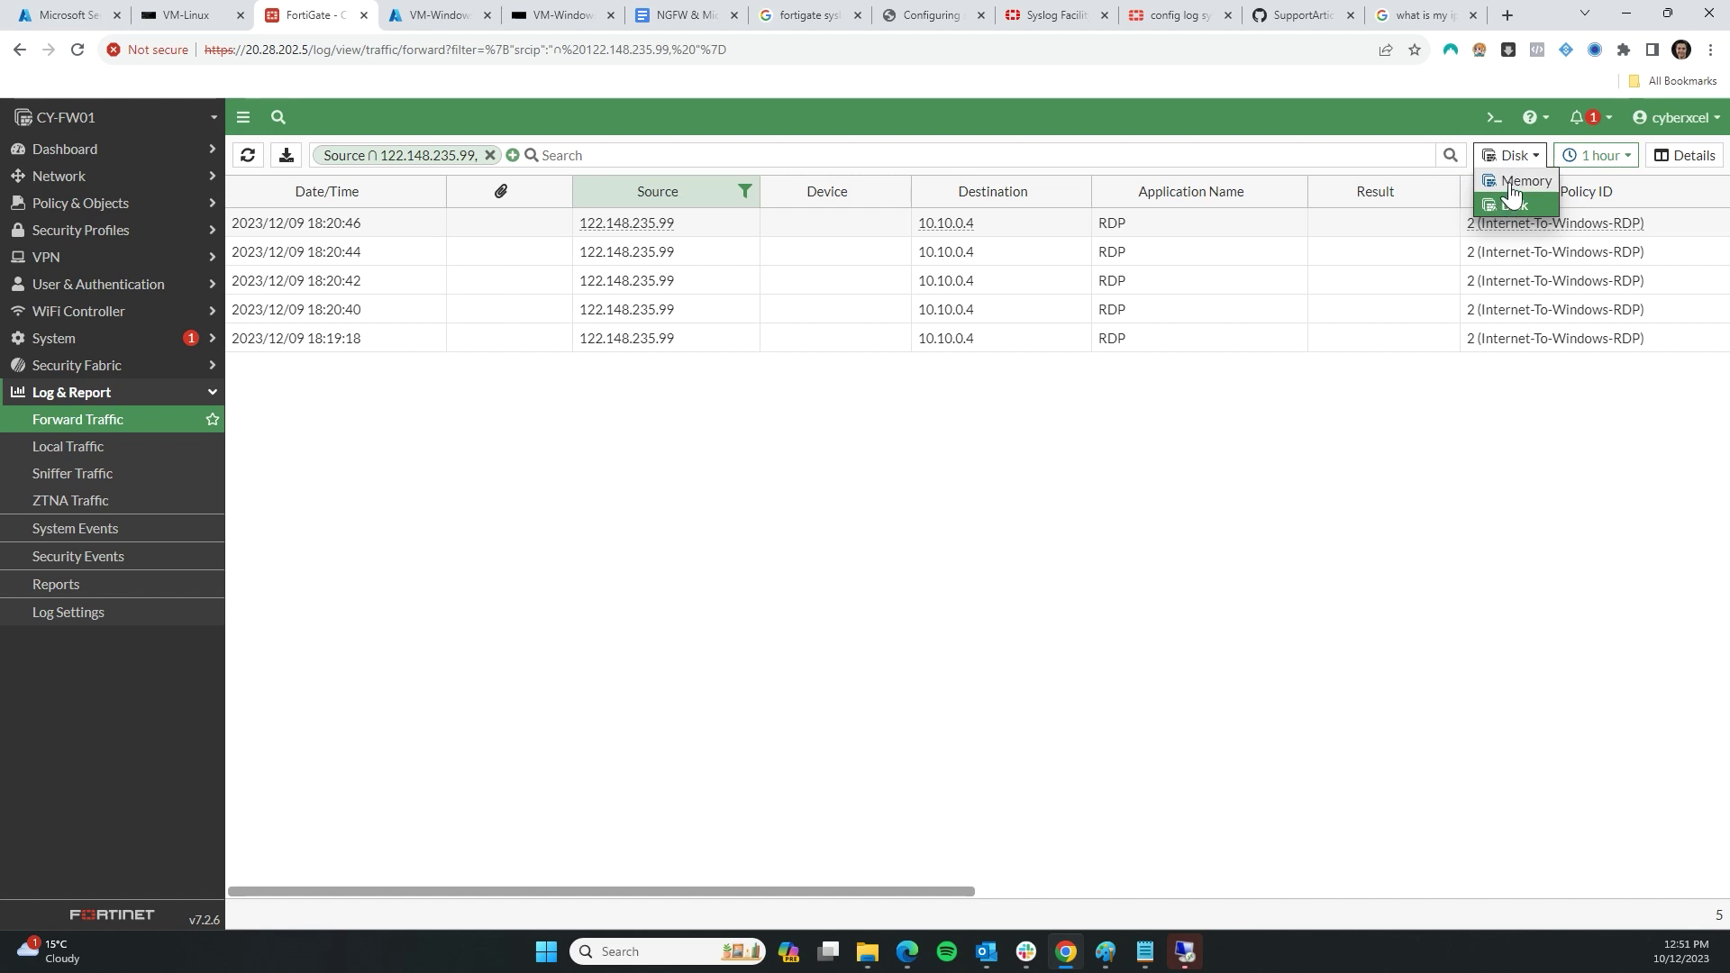
{"action": "left_click", "coordinate": [1518, 183]}
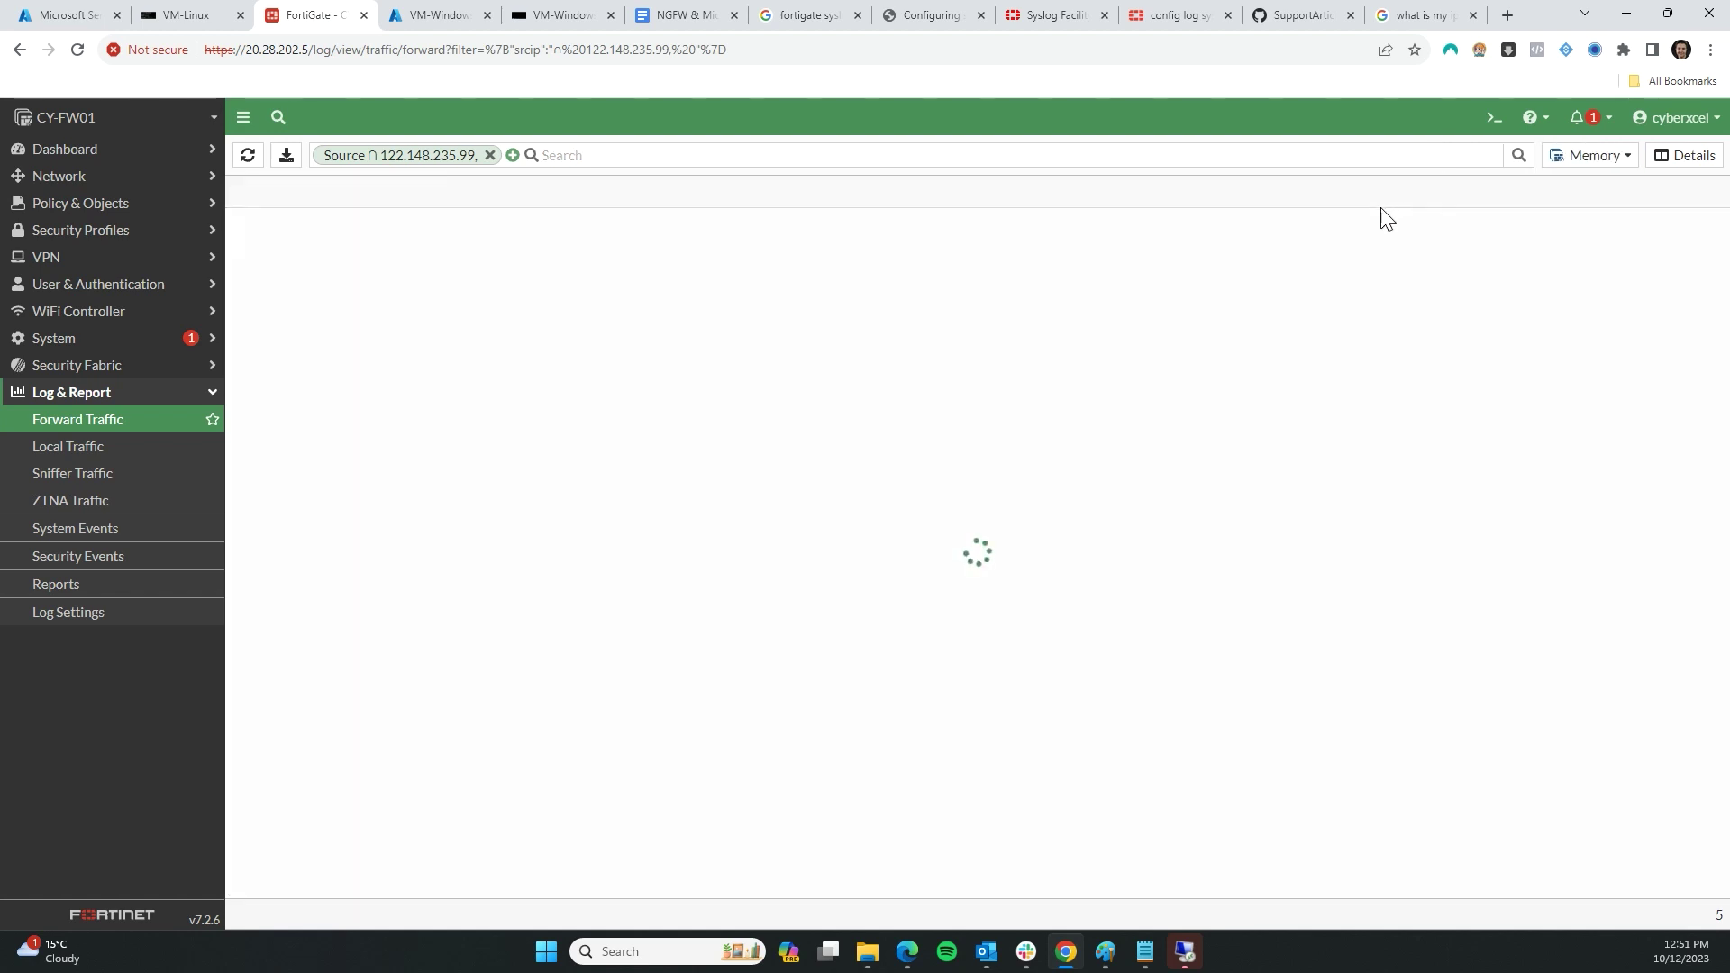
{"action": "left_click", "coordinate": [246, 157]}
{"action": "left_click", "coordinate": [246, 157]}
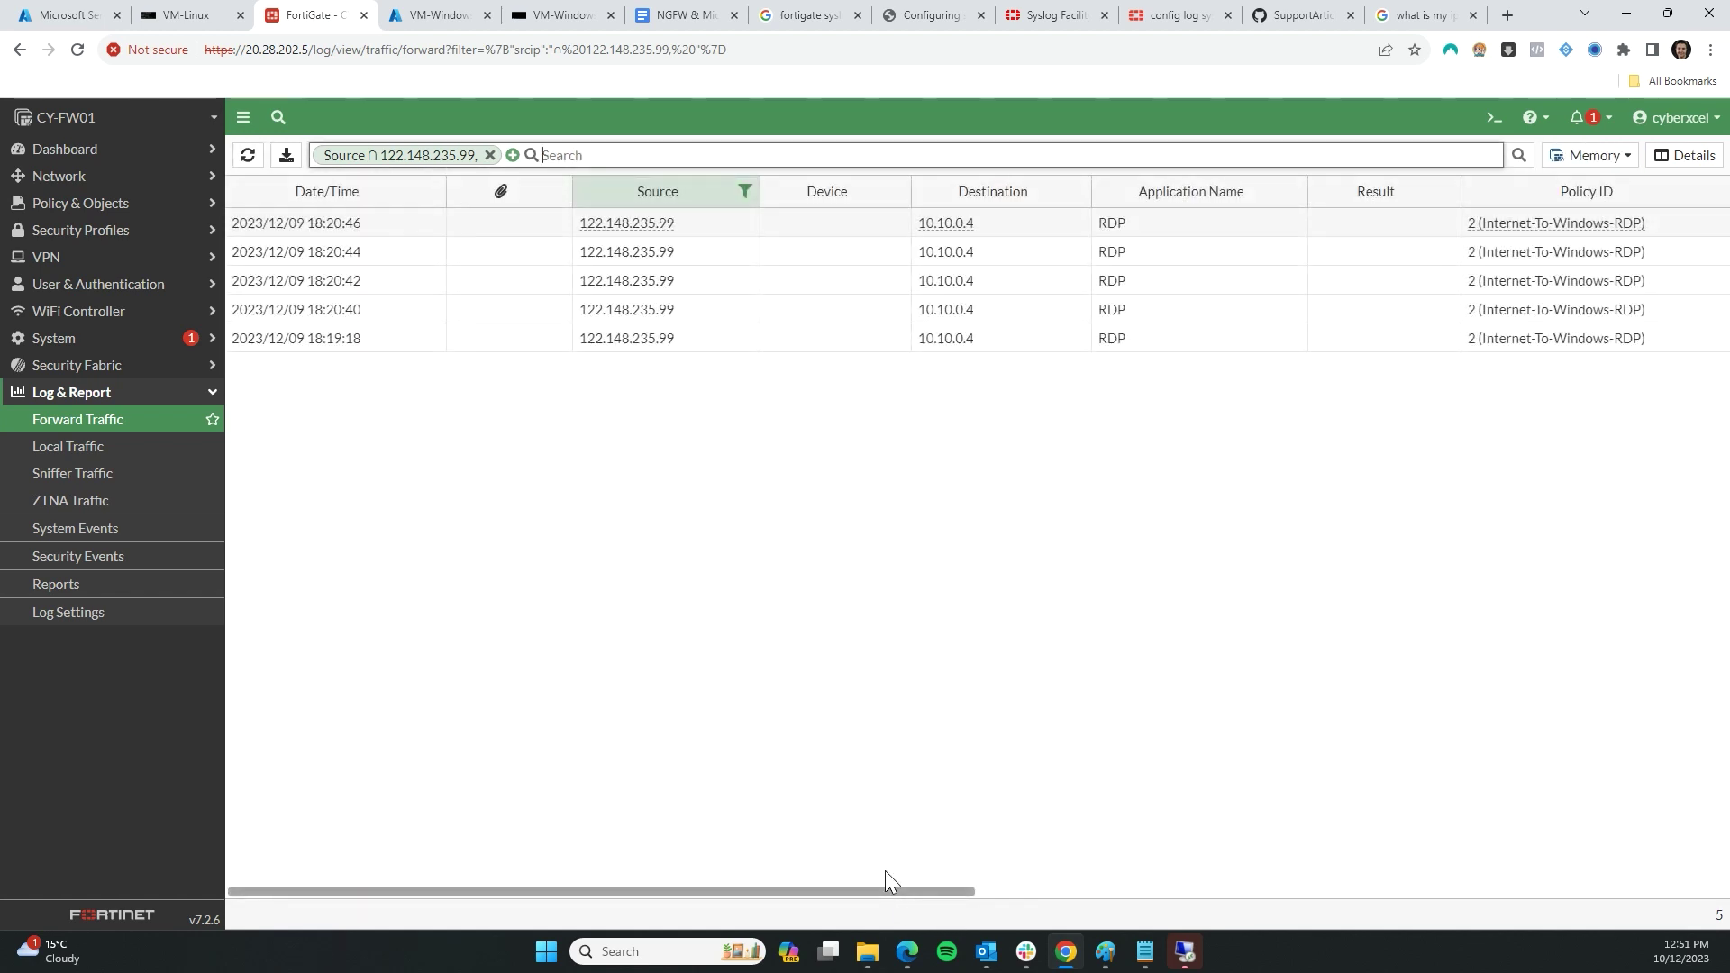
{"action": "left_click_drag", "start_coordinate": [884, 894], "coordinate": [1014, 870]}
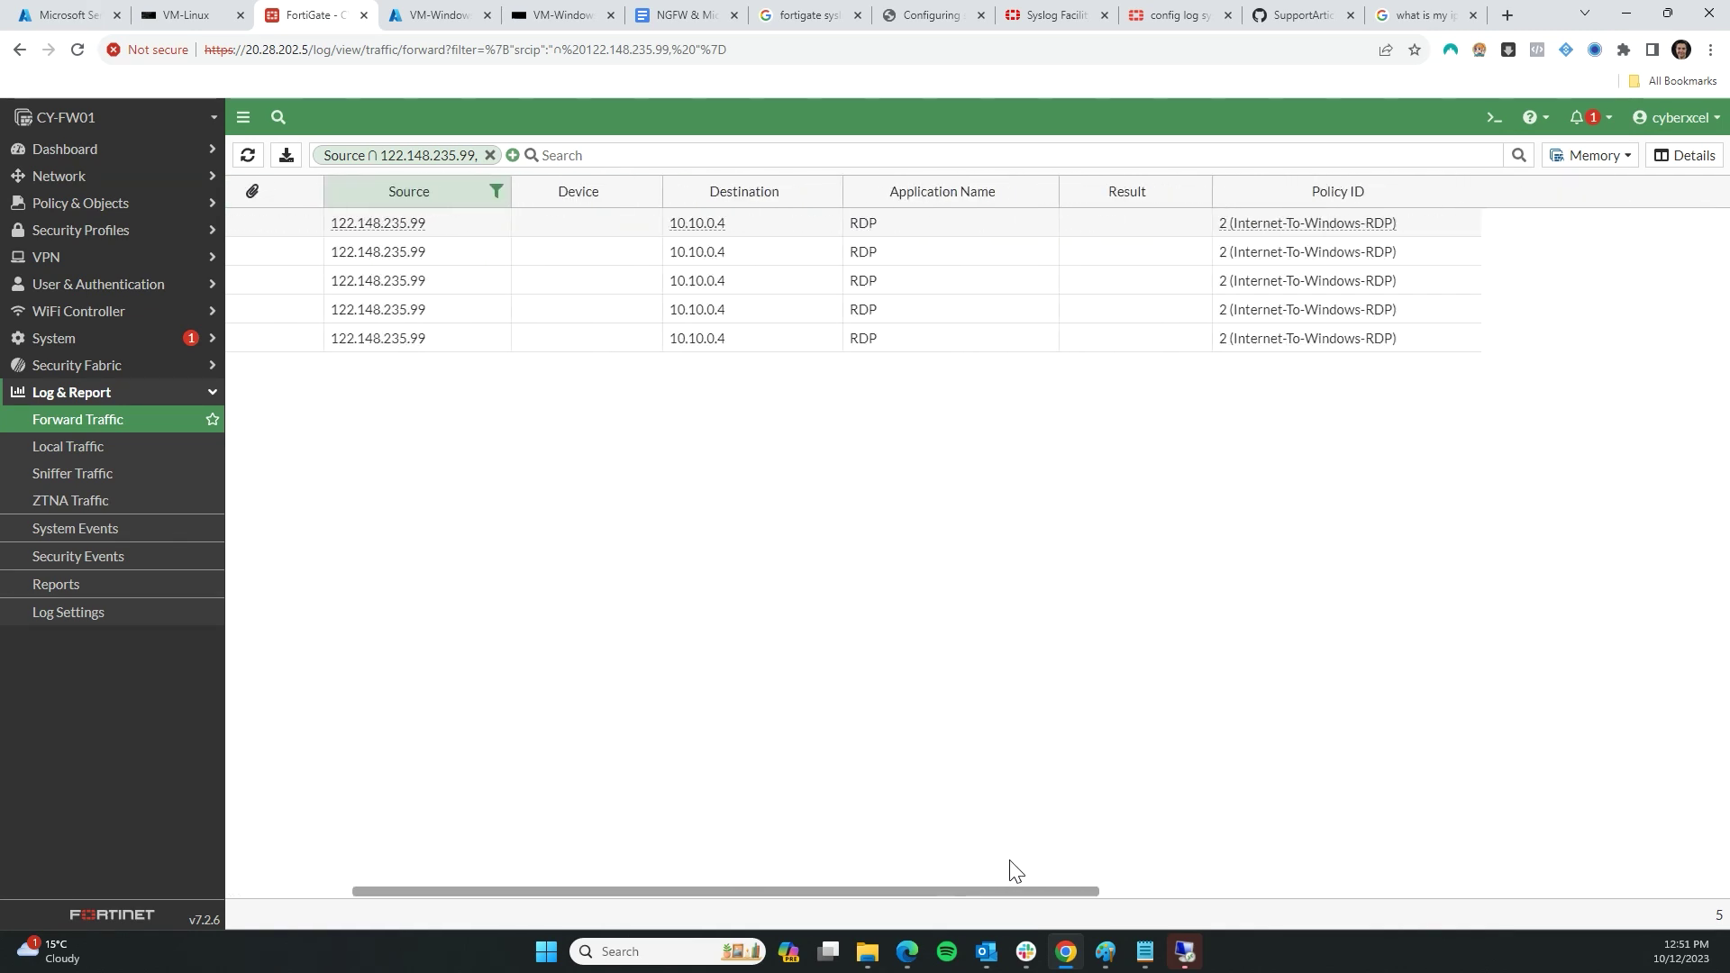
- Generate another round of RDP attempts to 20.28.202.5, submitting a made-up username and password
{"action": "left_click", "coordinate": [1186, 951]}
{"action": "left_click", "coordinate": [1272, 527]}
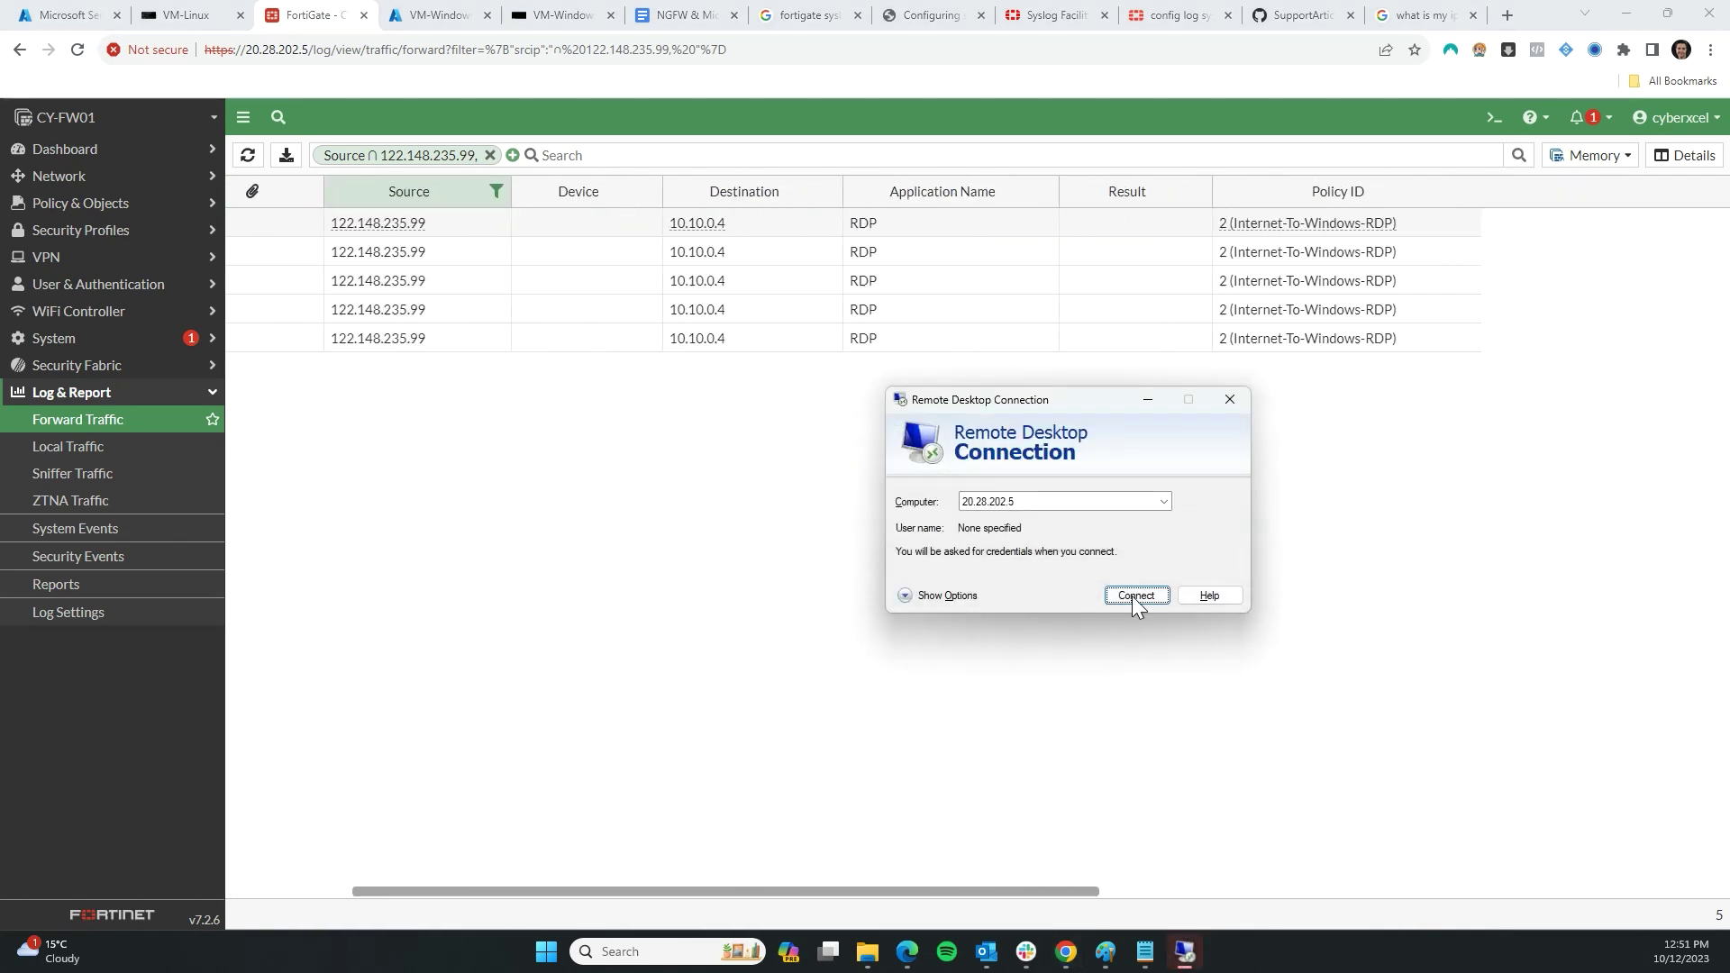
{"action": "left_click", "coordinate": [1134, 595]}
{"action": "type", "text": "wadawda"}
{"action": "left_click", "coordinate": [881, 457]}
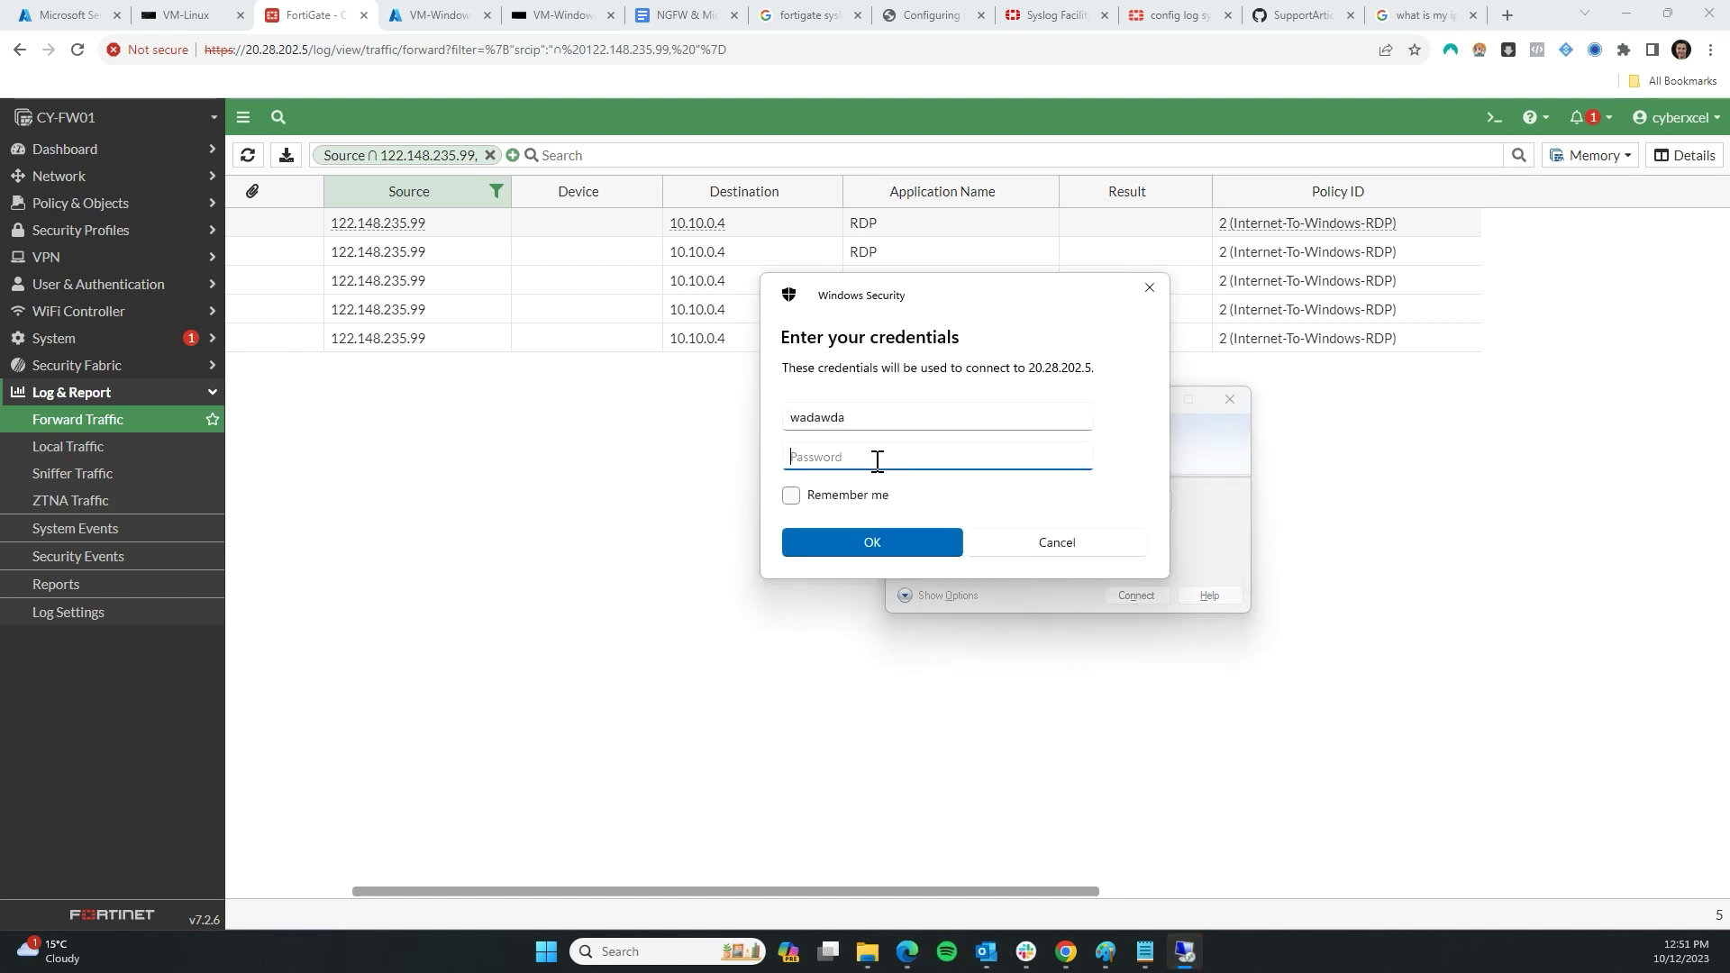
{"action": "type", "text": "wadawdaw"}
{"action": "left_click", "coordinate": [873, 541]}
{"action": "type", "text": "w"}
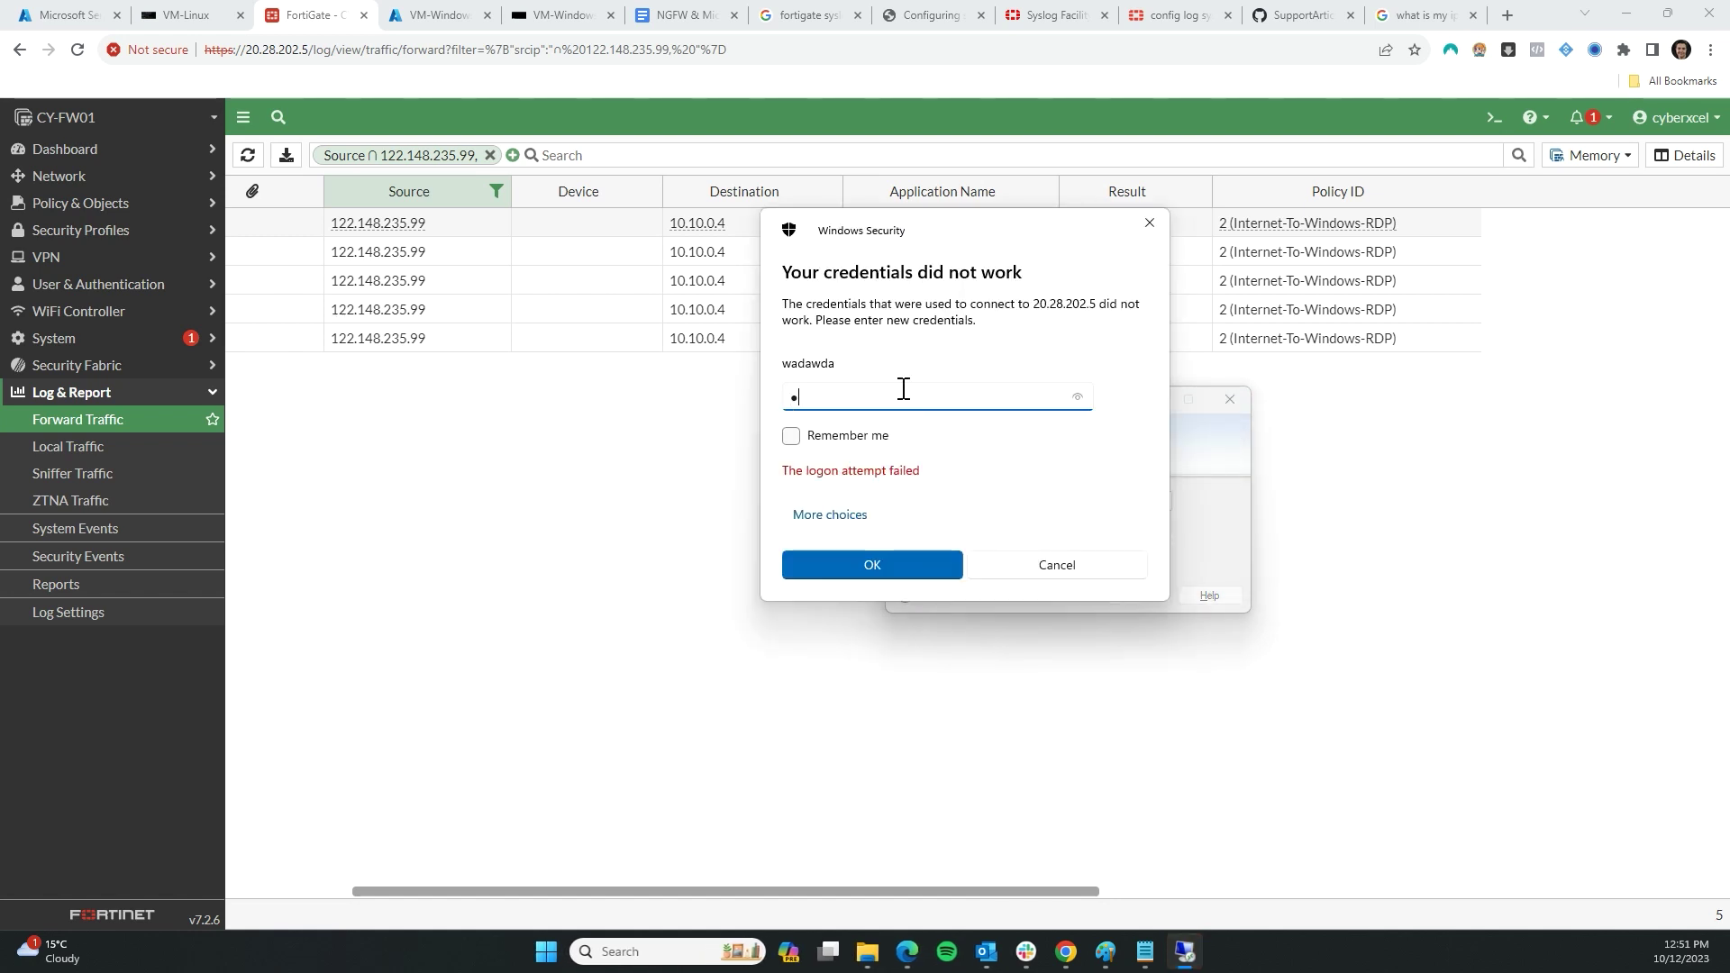
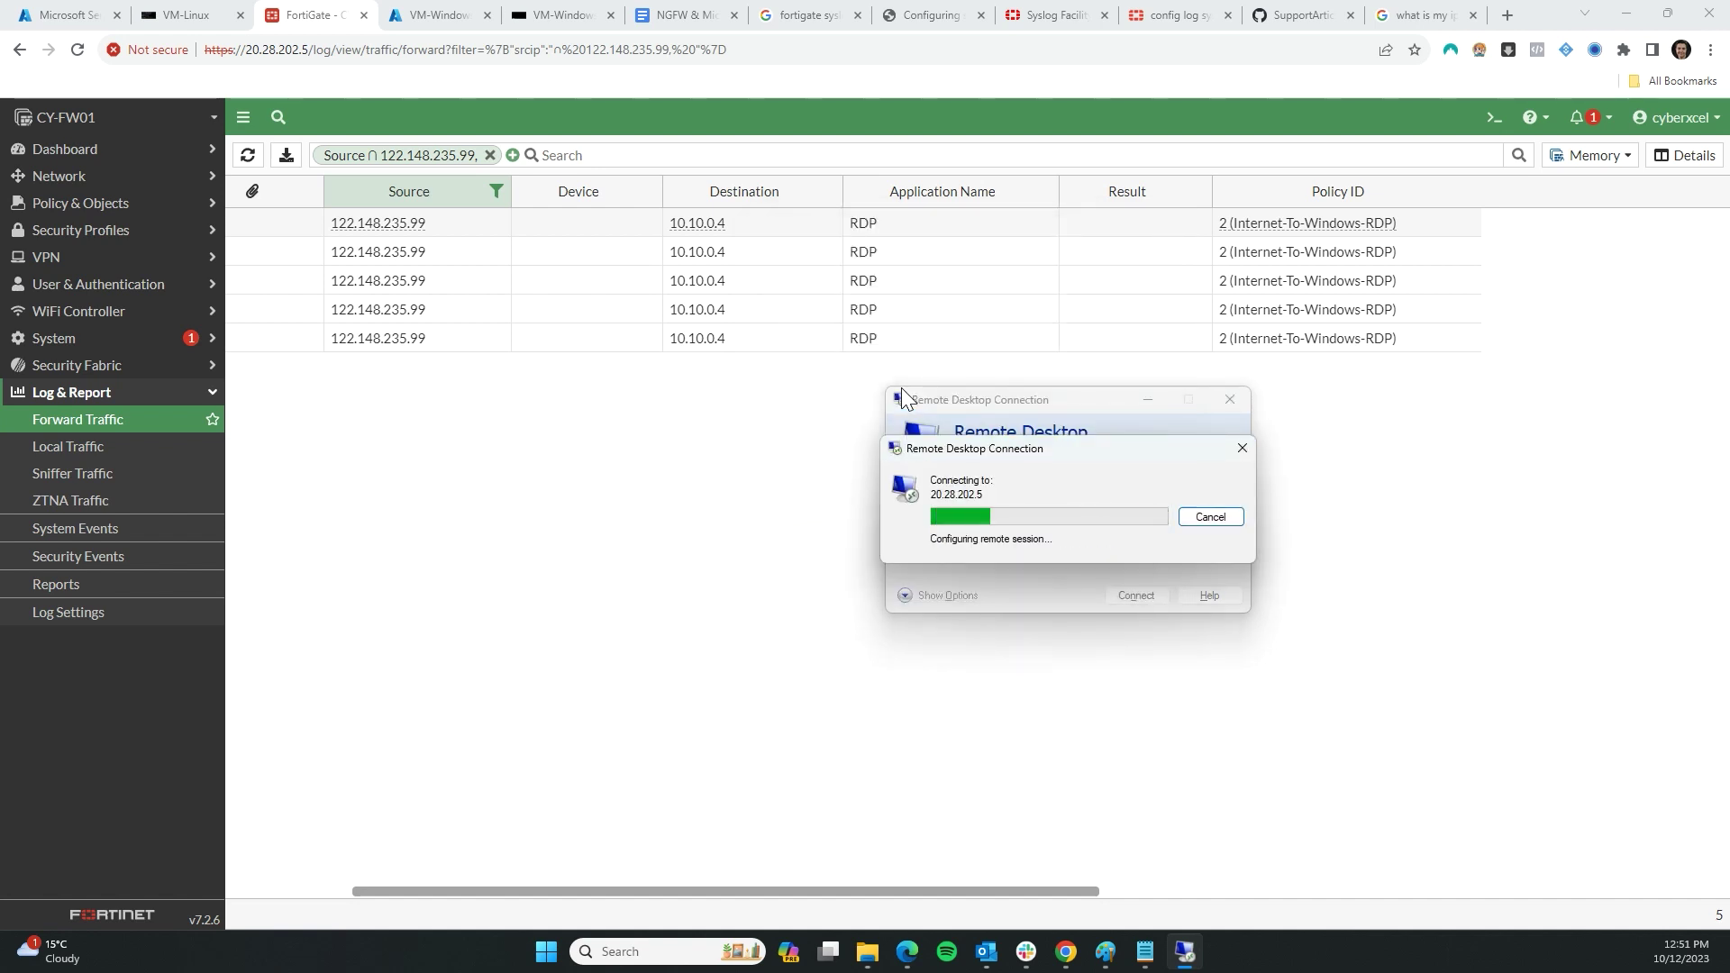
- Refresh the Forward Traffic log and examine the full log details of the RDP entry marked "Deny: UTM Blocked"
{"action": "left_click", "coordinate": [250, 159]}
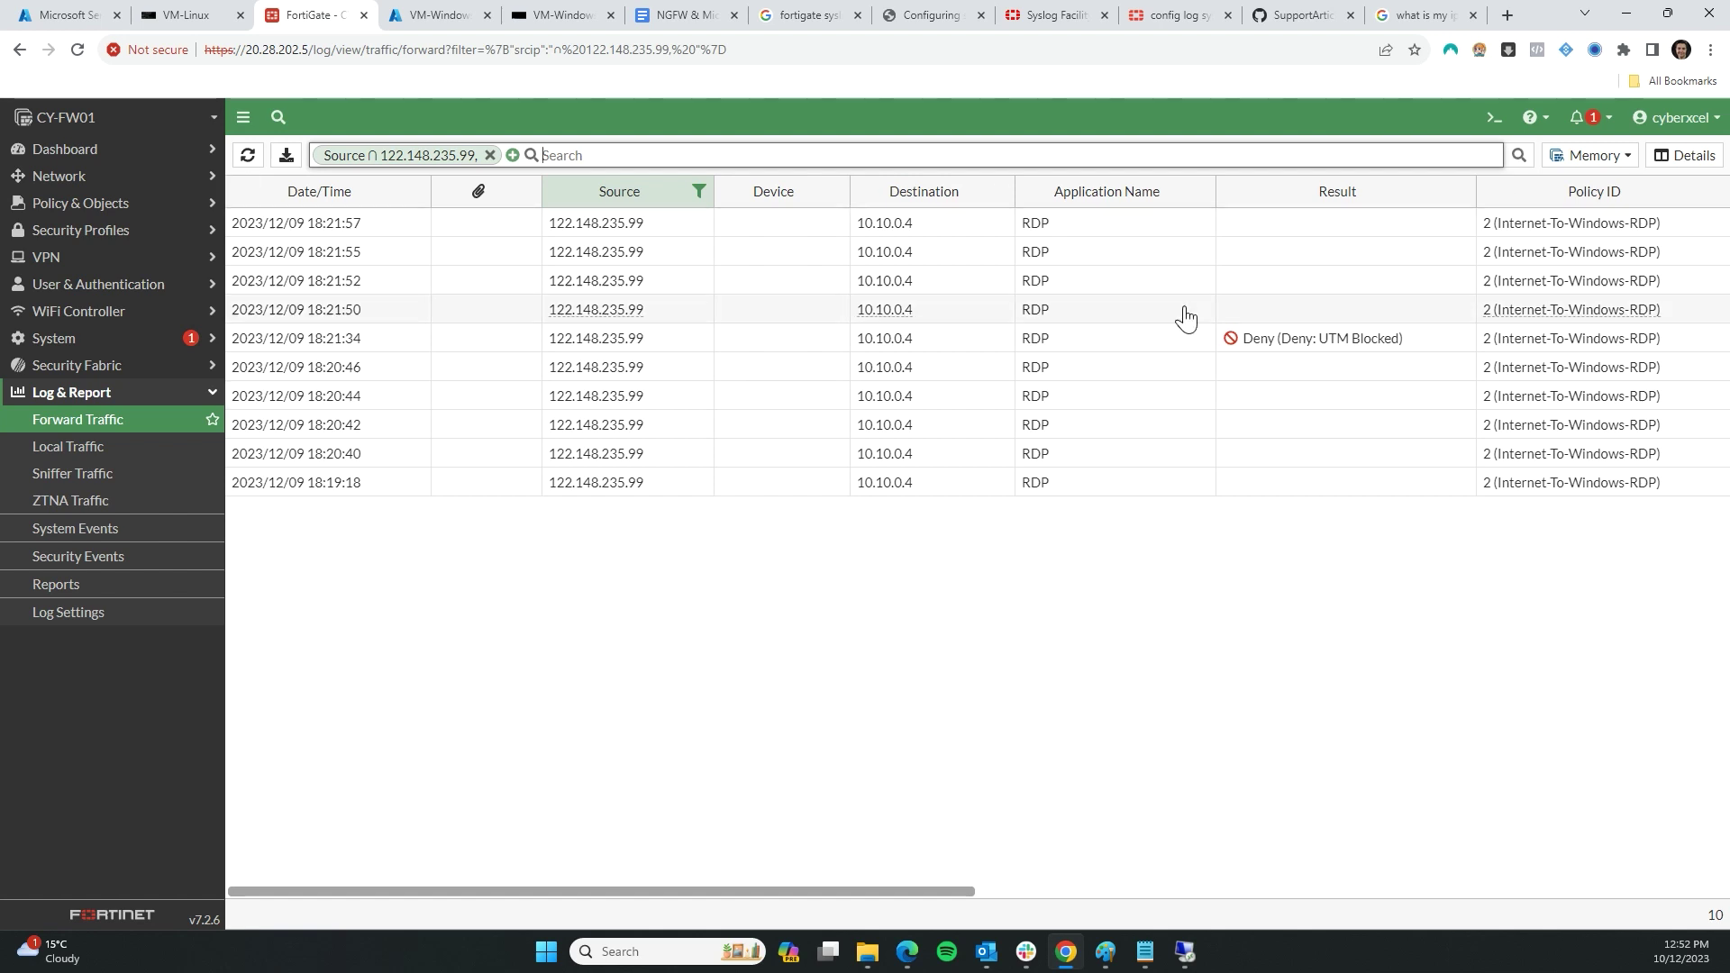
{"action": "left_click", "coordinate": [1428, 350]}
{"action": "double_click", "coordinate": [1428, 350]}
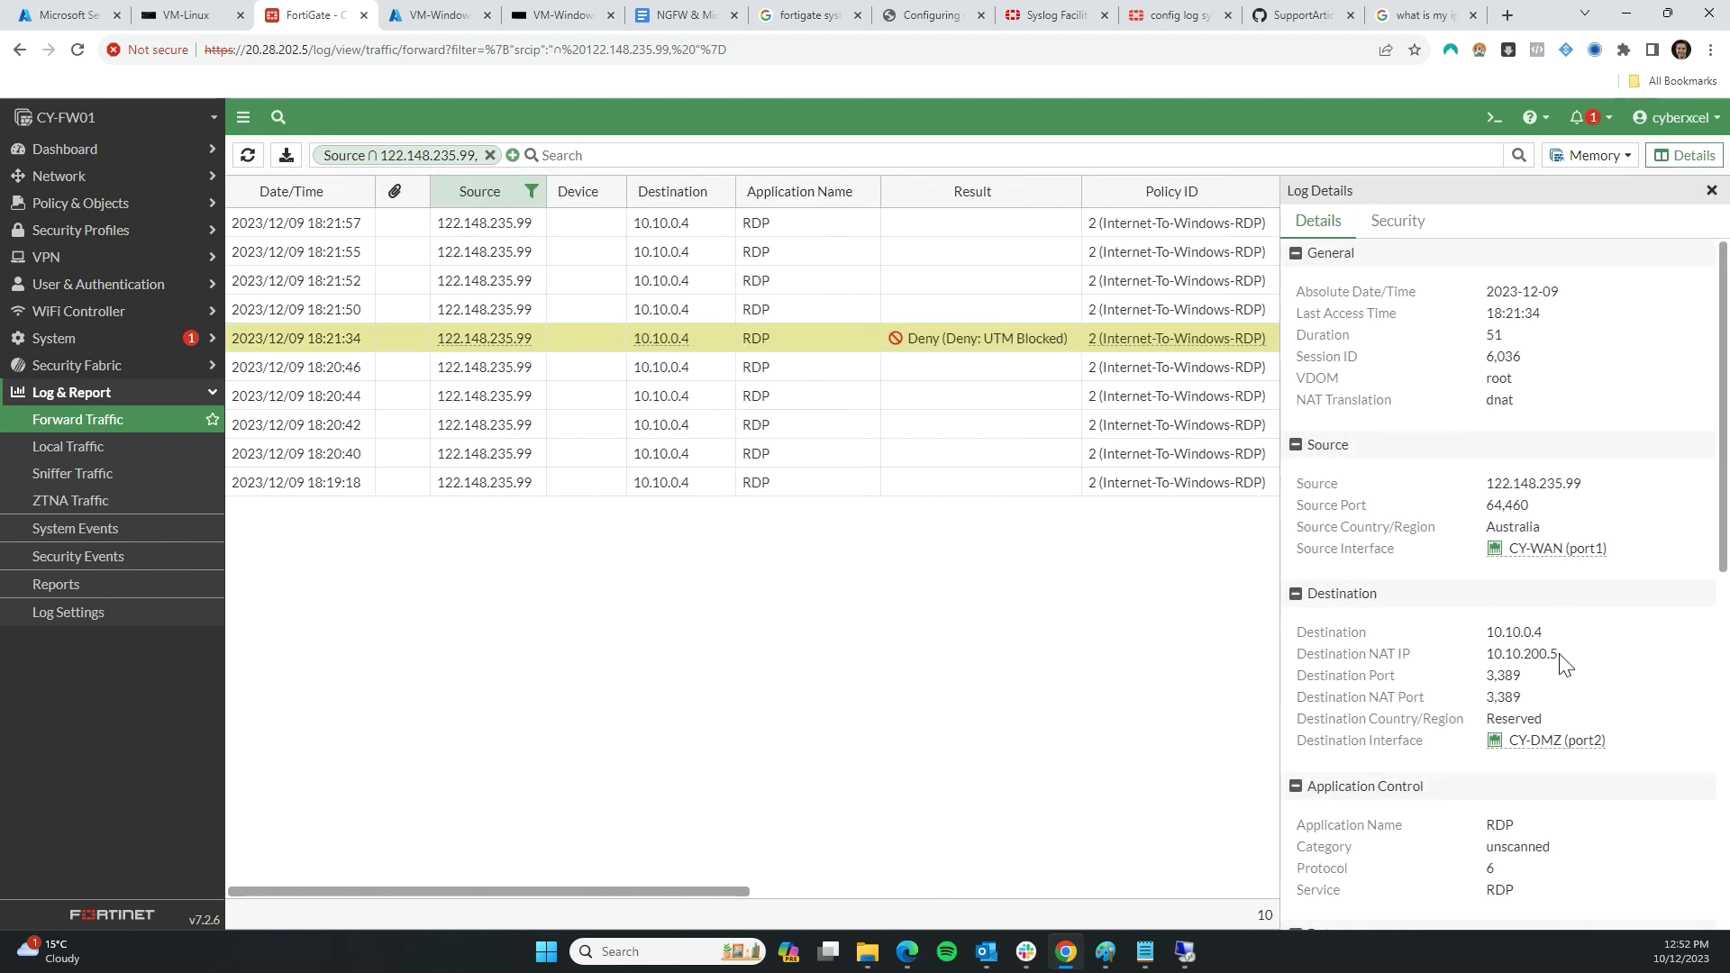
{"action": "scroll", "coordinate": [1541, 676], "scroll_direction": "down", "scroll_amount": 2}
{"action": "scroll", "coordinate": [1521, 692], "scroll_direction": "down", "scroll_amount": 5}
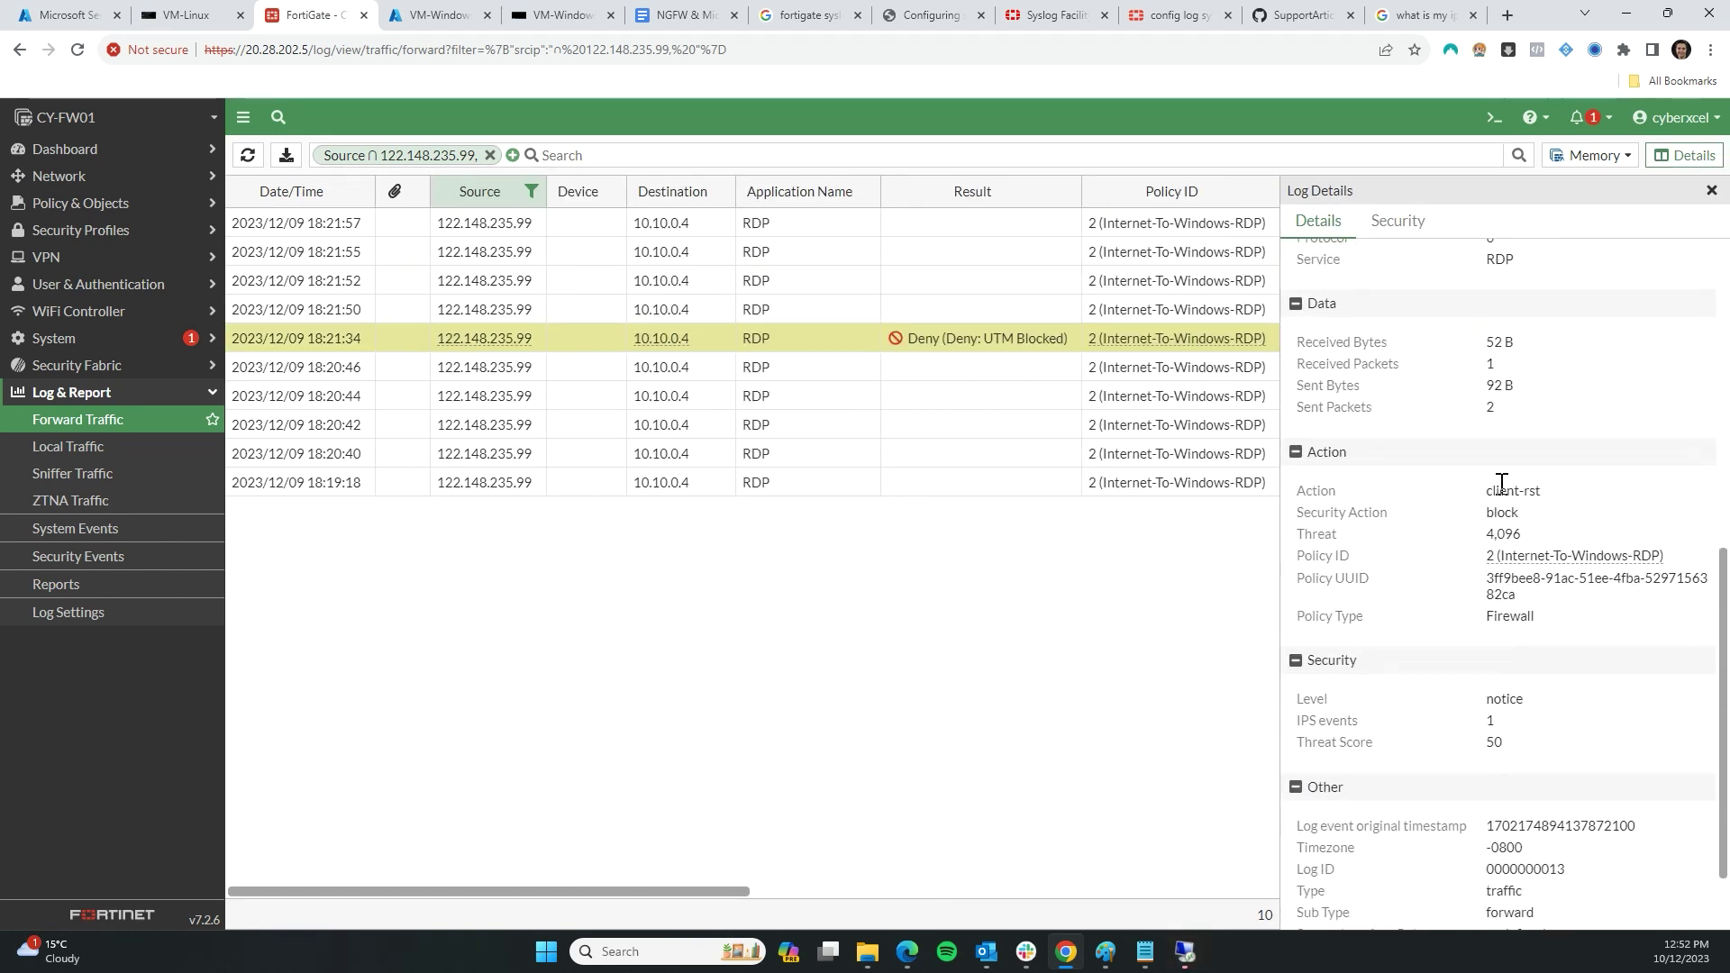
{"action": "scroll", "coordinate": [1502, 484], "scroll_direction": "down", "scroll_amount": 1}
{"action": "scroll", "coordinate": [1503, 457], "scroll_direction": "down", "scroll_amount": 1}
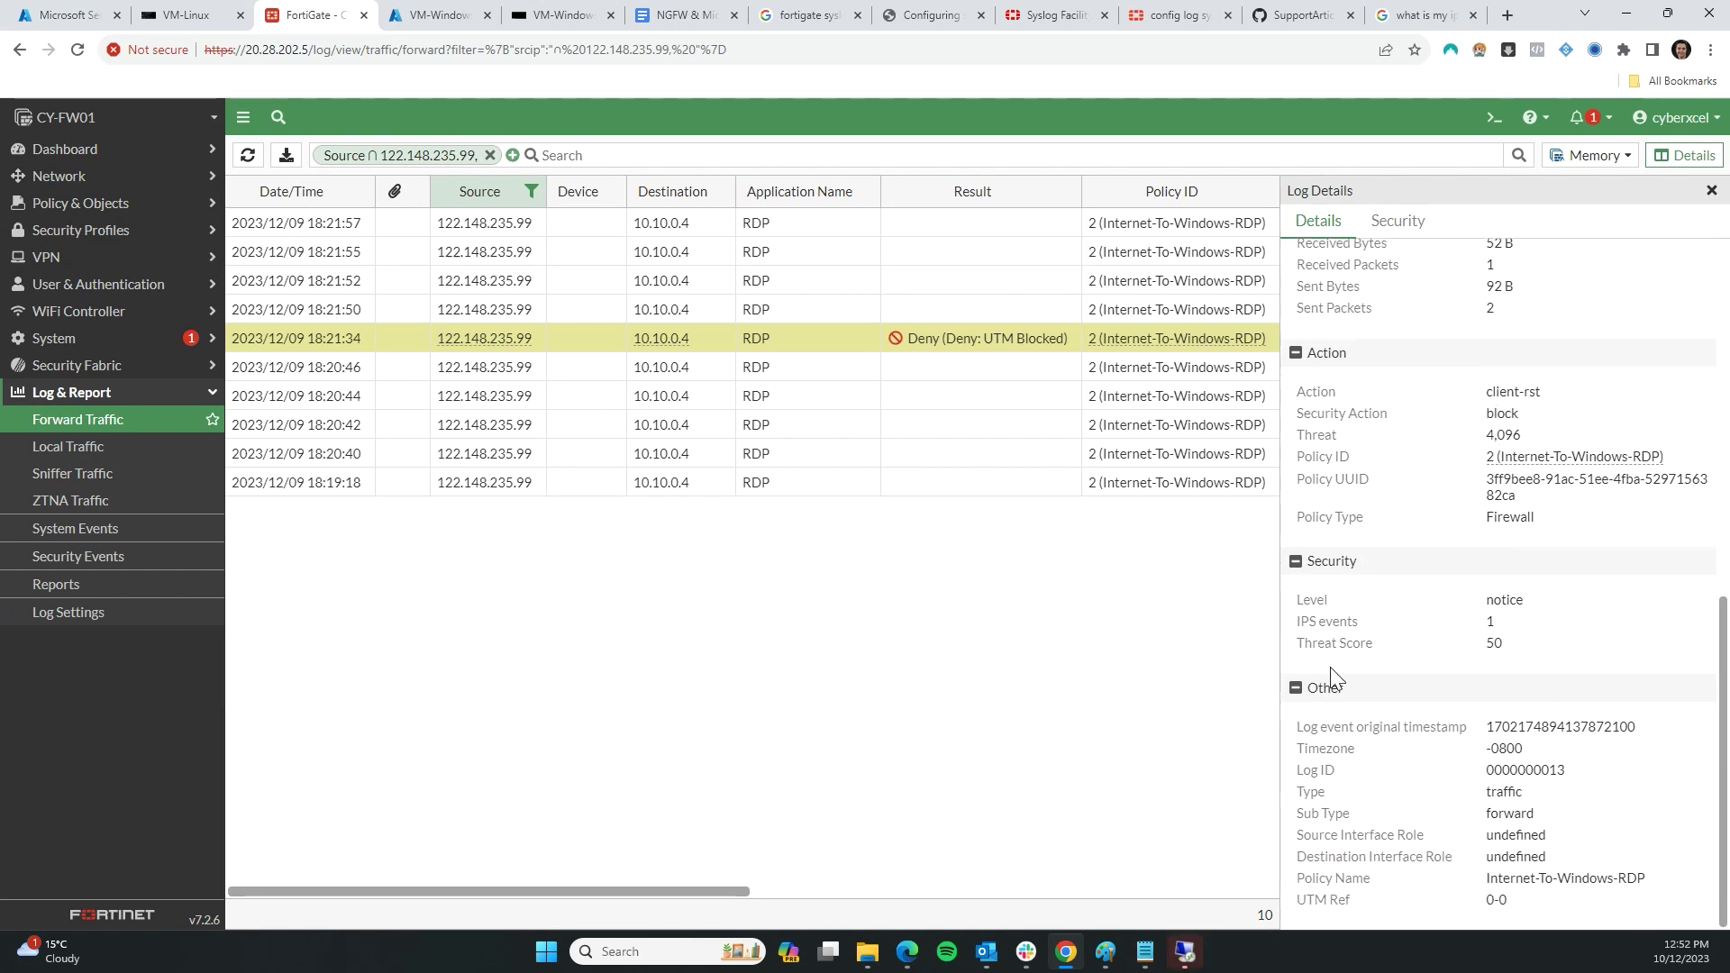
{"action": "scroll", "coordinate": [1478, 698], "scroll_direction": "up", "scroll_amount": 9}
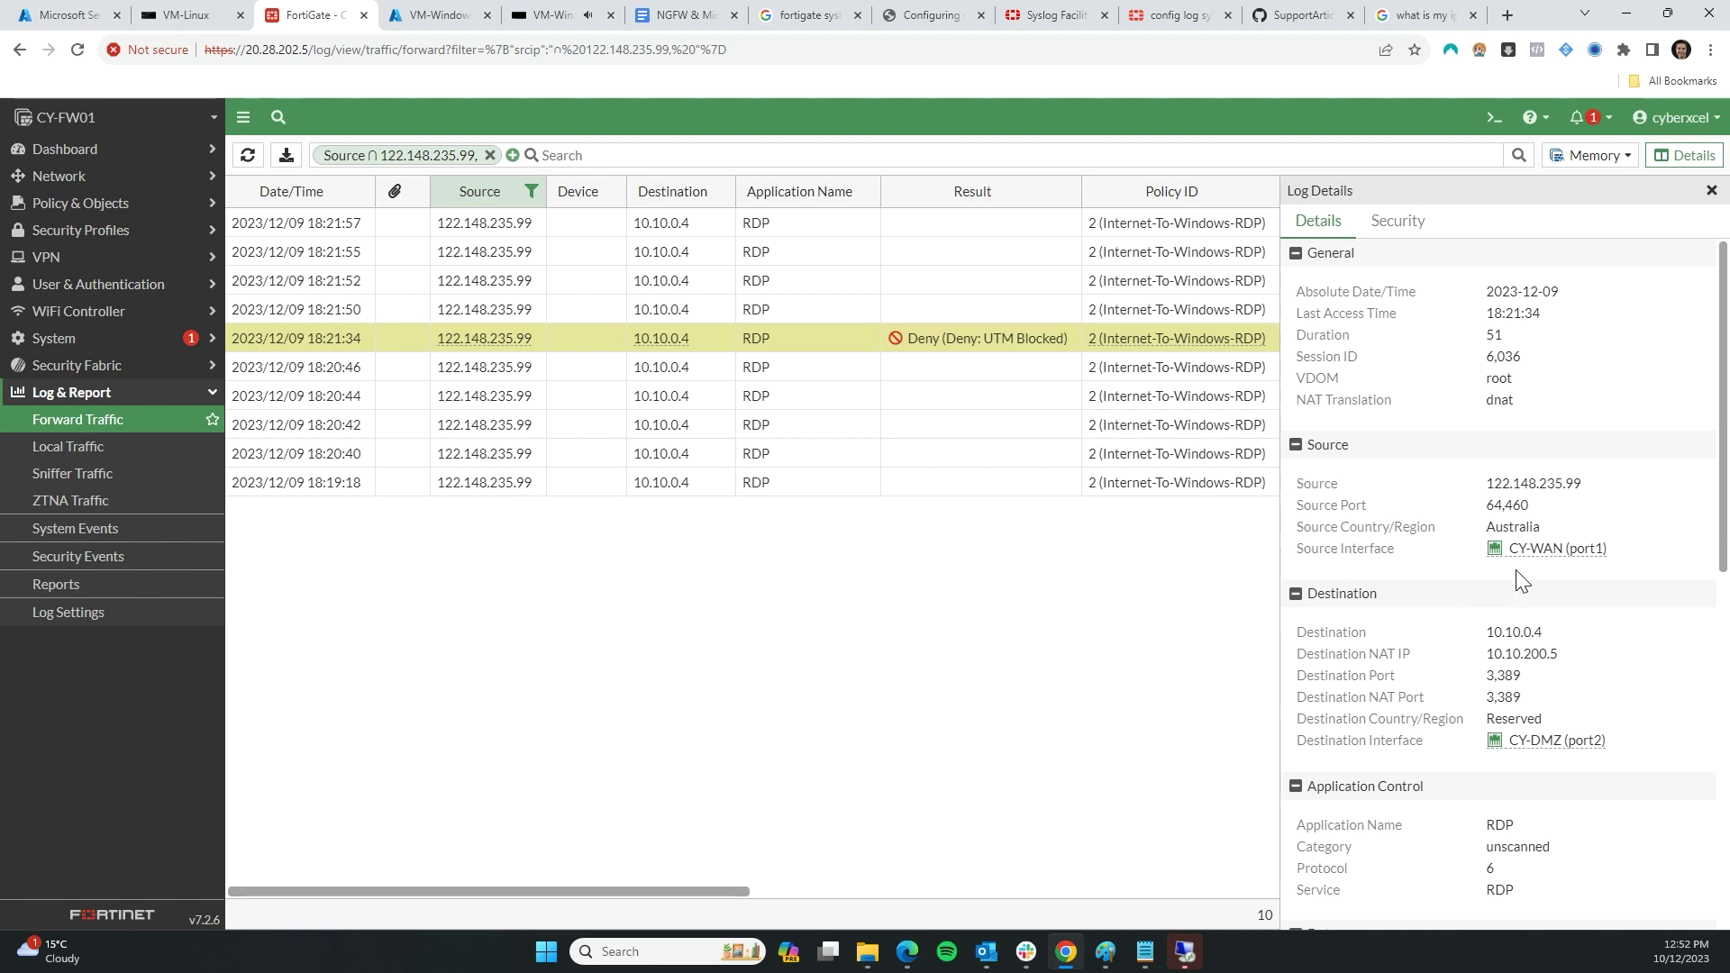
- Switch to the Microsoft Sentinel logs and consult the Sentinel-to-NGFW log flow diagram in Paint
{"action": "key", "text": "ctrl+1"}
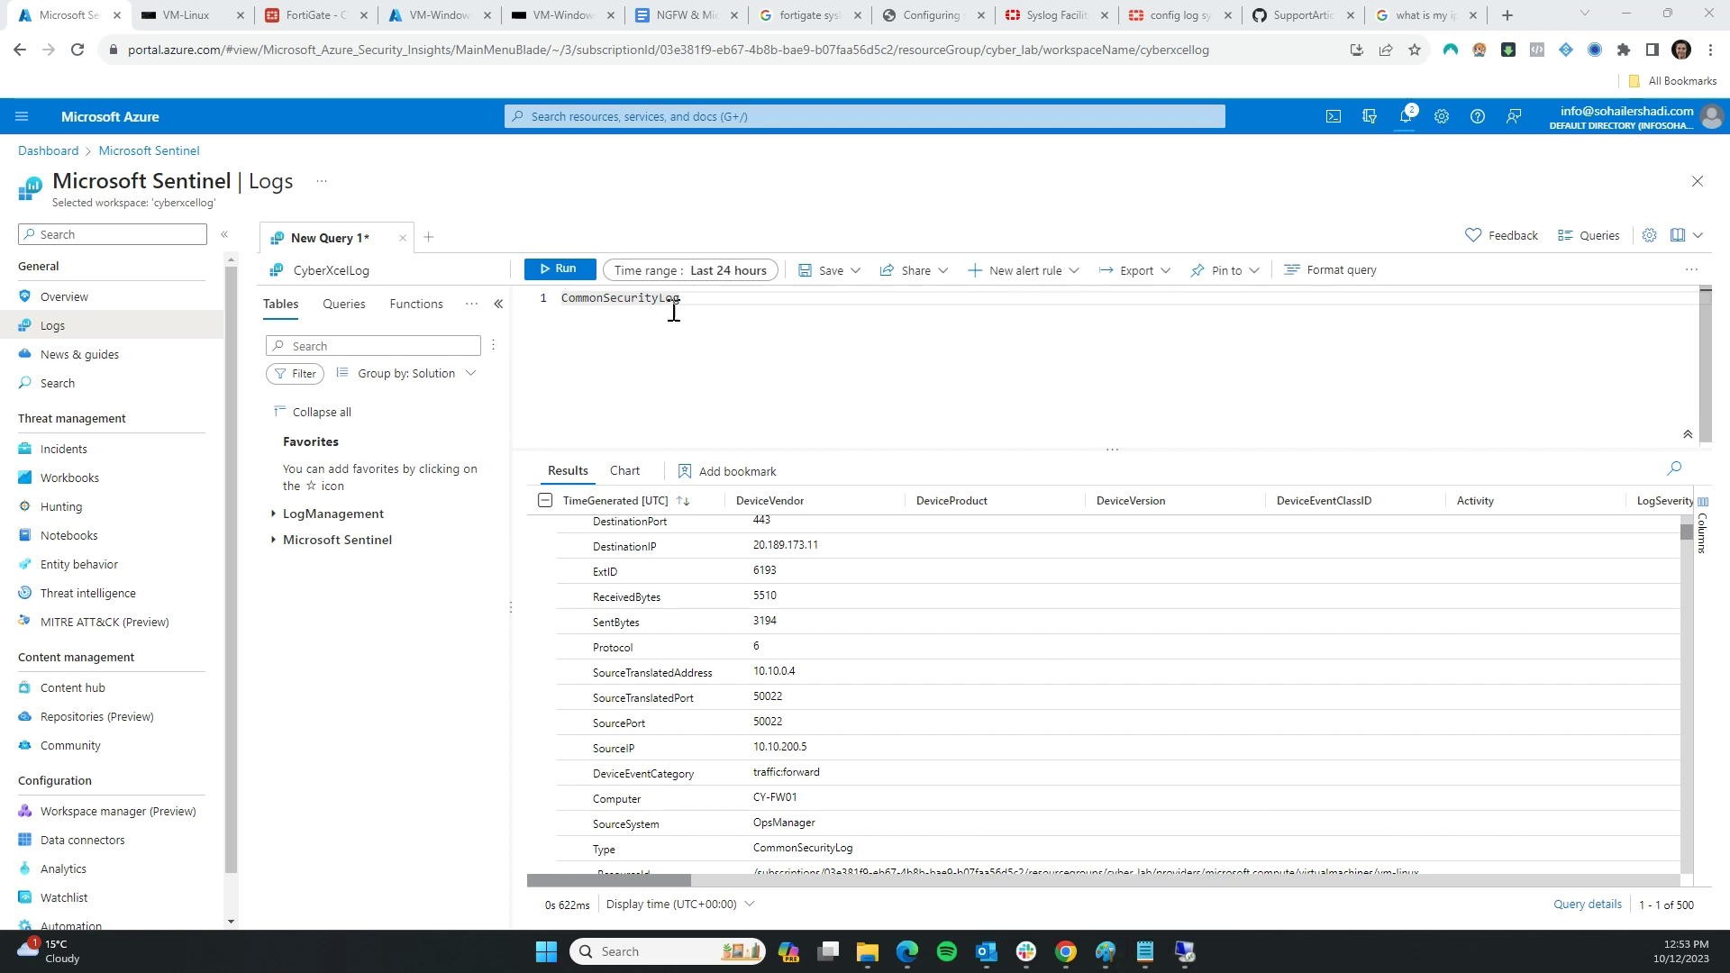
{"action": "left_click", "coordinate": [1106, 951]}
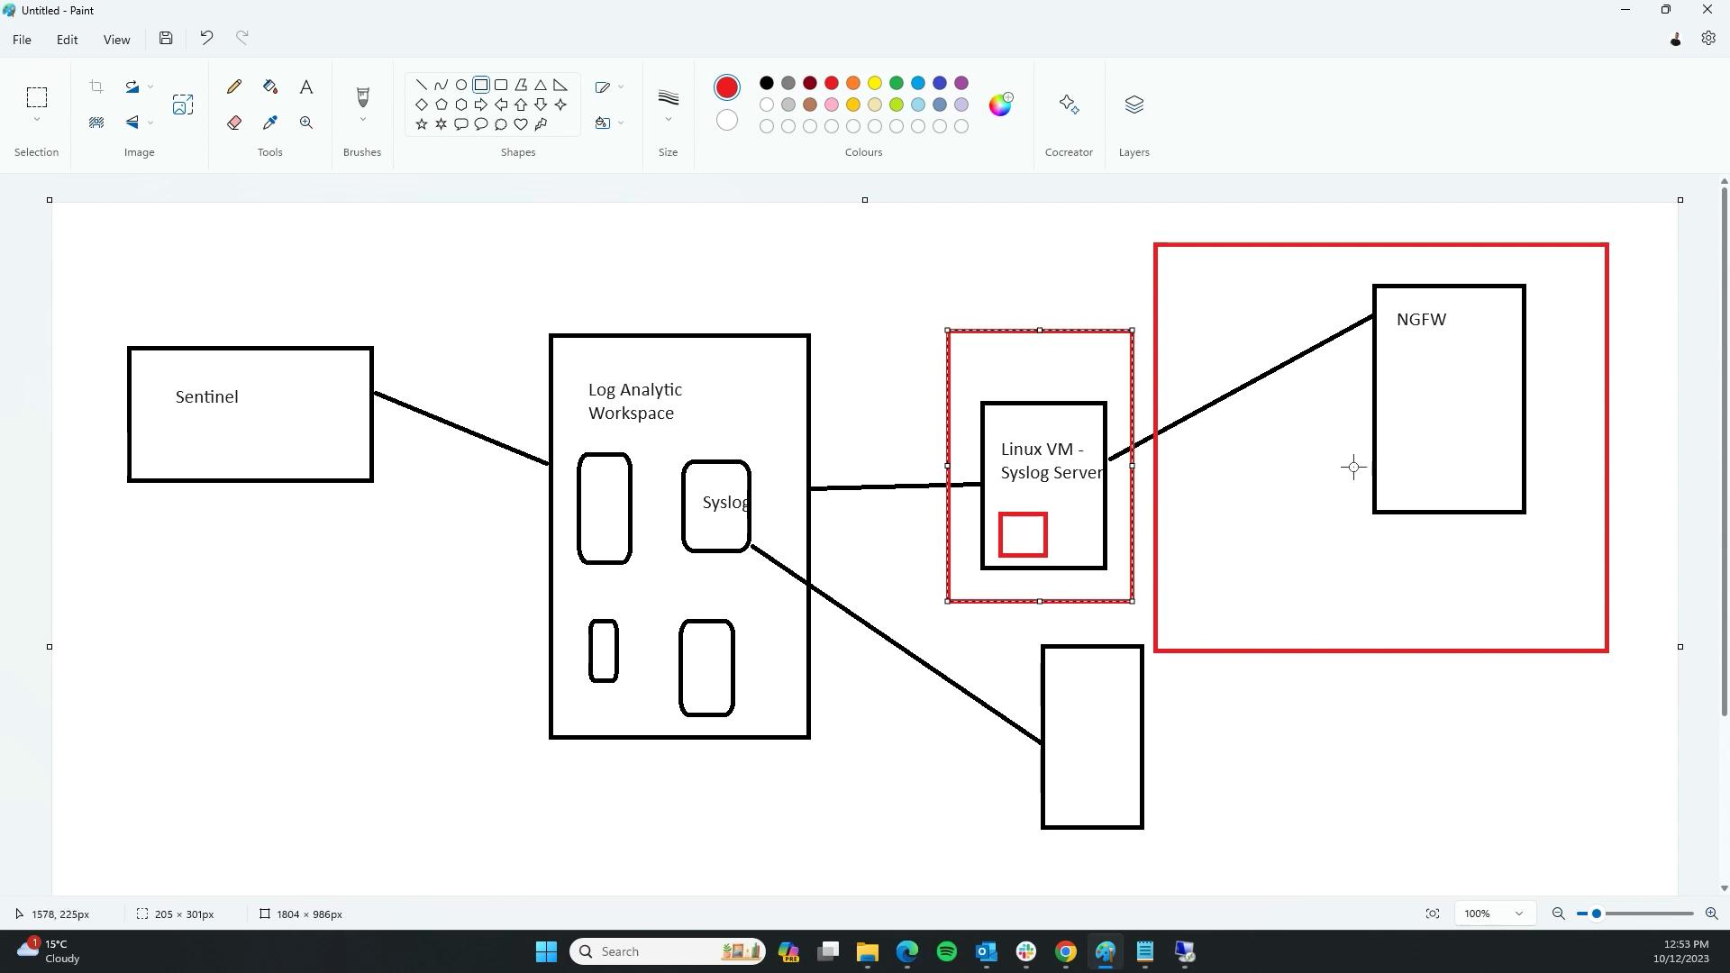
{"action": "left_click", "coordinate": [1066, 952]}
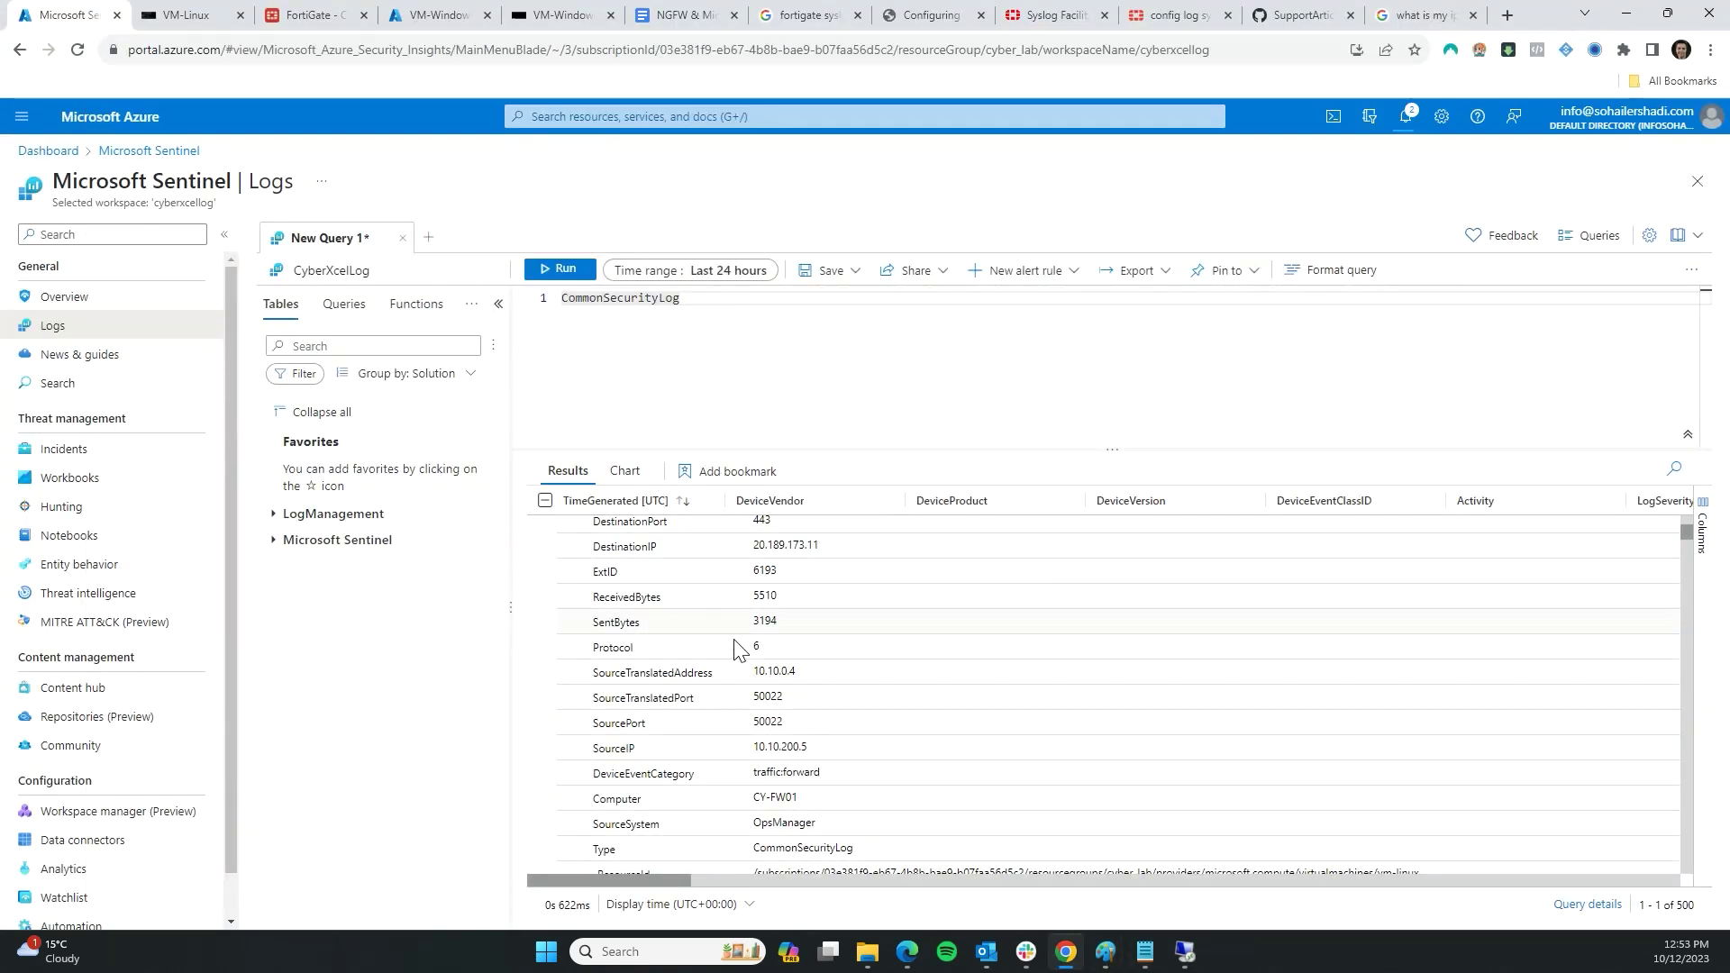
- Browse the CommonSecurityLog results and examine the fields of the newest entry, including its SourceIP
{"action": "scroll", "coordinate": [739, 649], "scroll_direction": "up", "scroll_amount": 5}
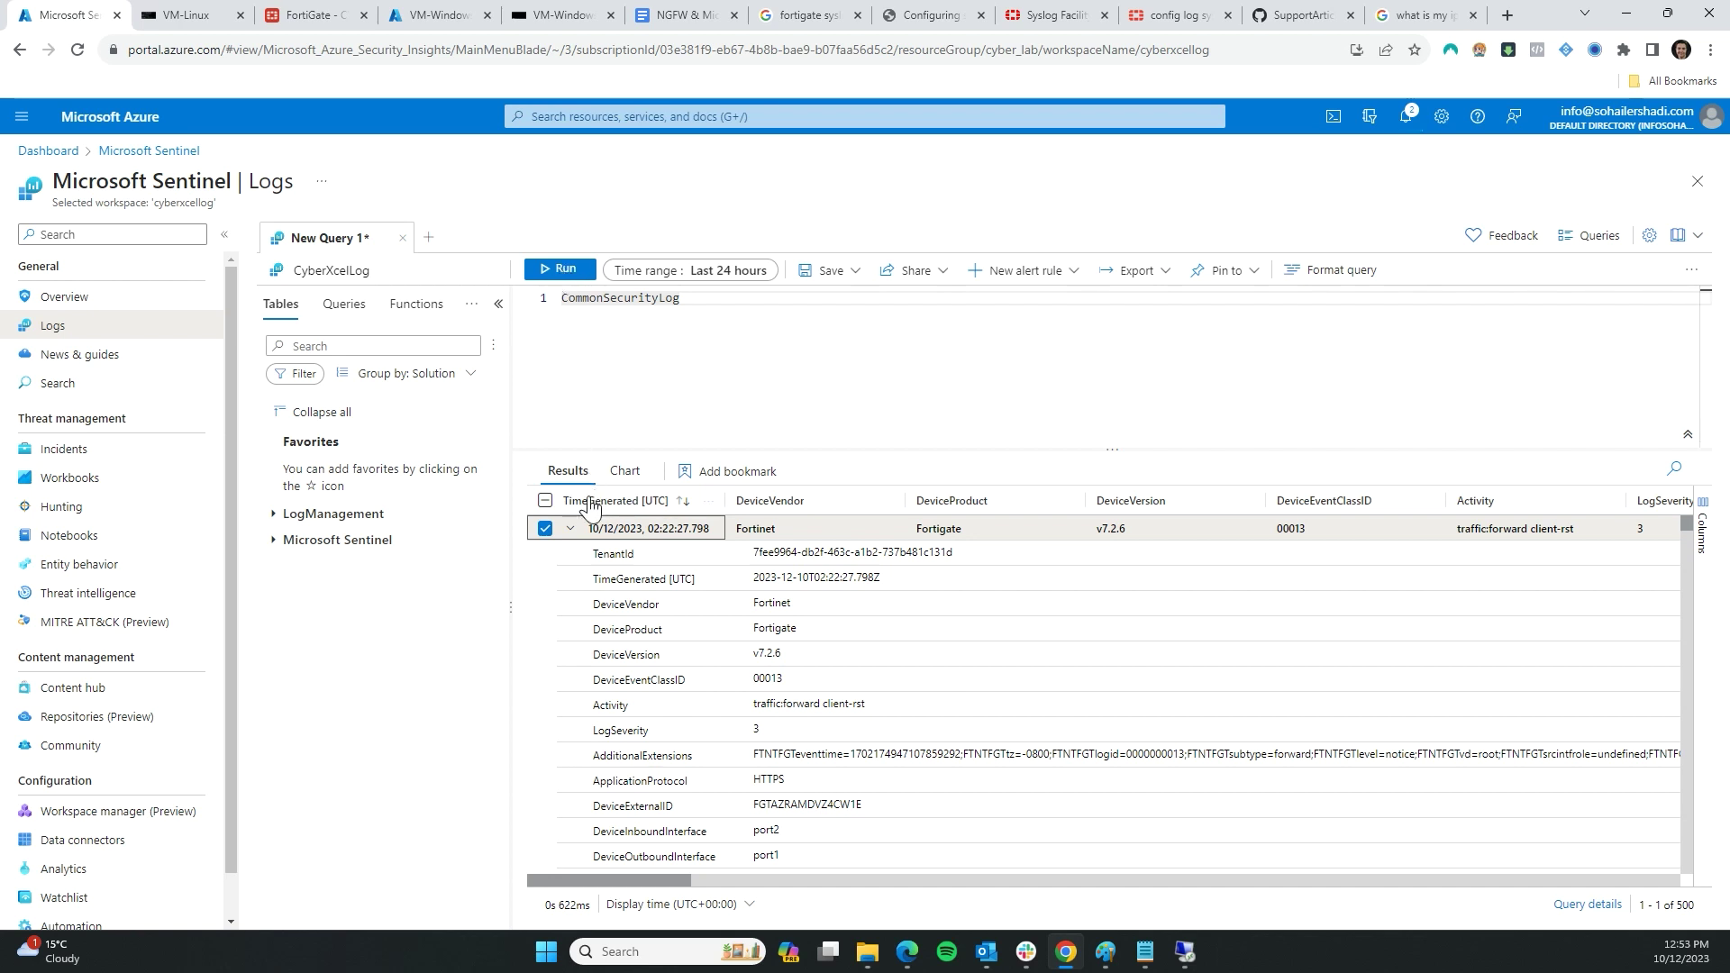
{"action": "left_click", "coordinate": [1337, 560]}
{"action": "scroll", "coordinate": [1467, 772], "scroll_direction": "down", "scroll_amount": 3}
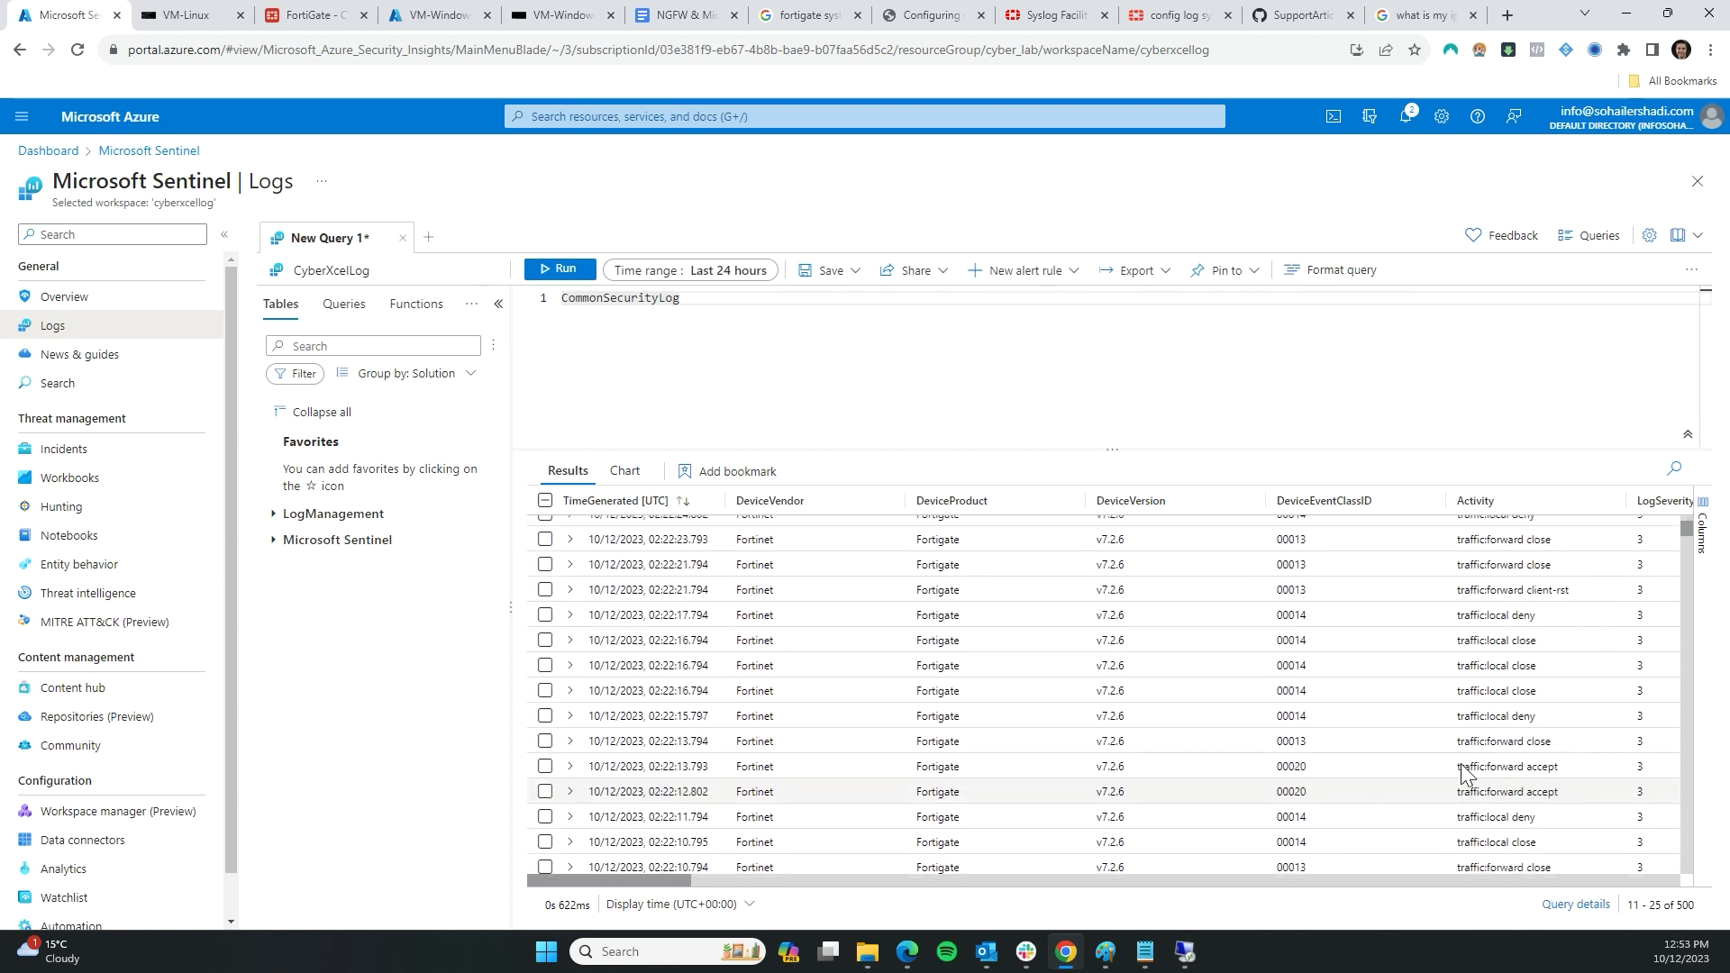
{"action": "scroll", "coordinate": [639, 610], "scroll_direction": "up", "scroll_amount": 3}
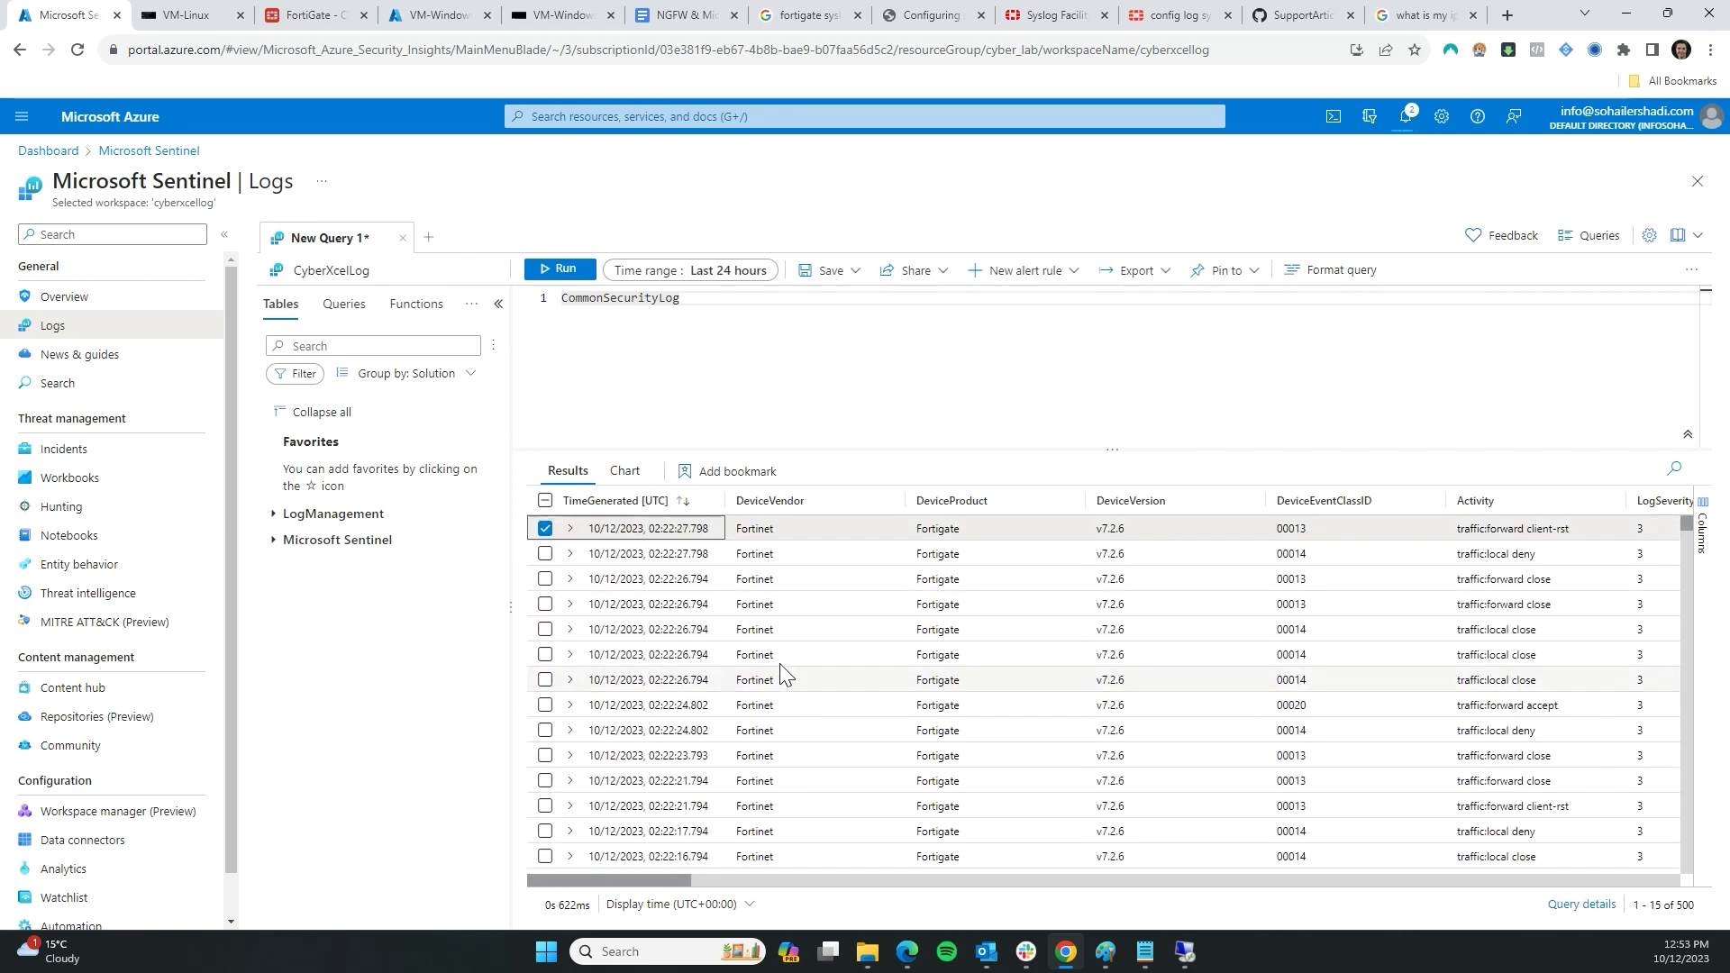
{"action": "left_click", "coordinate": [570, 529]}
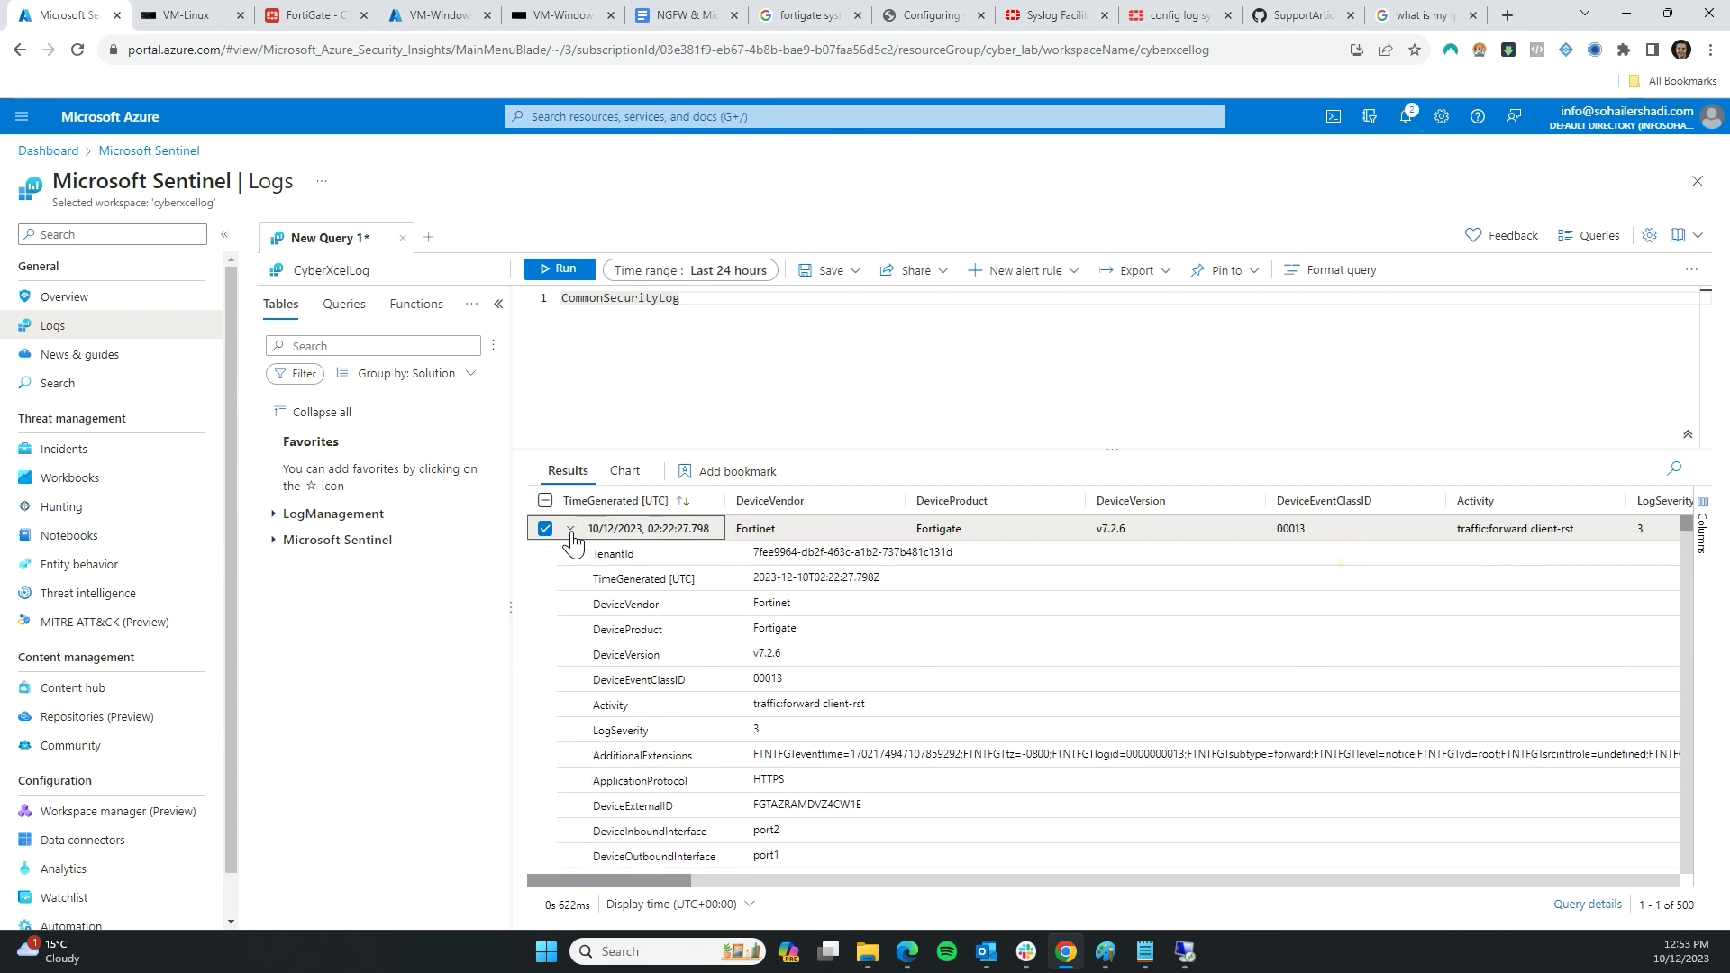
{"action": "scroll", "coordinate": [749, 642], "scroll_direction": "down", "scroll_amount": 5}
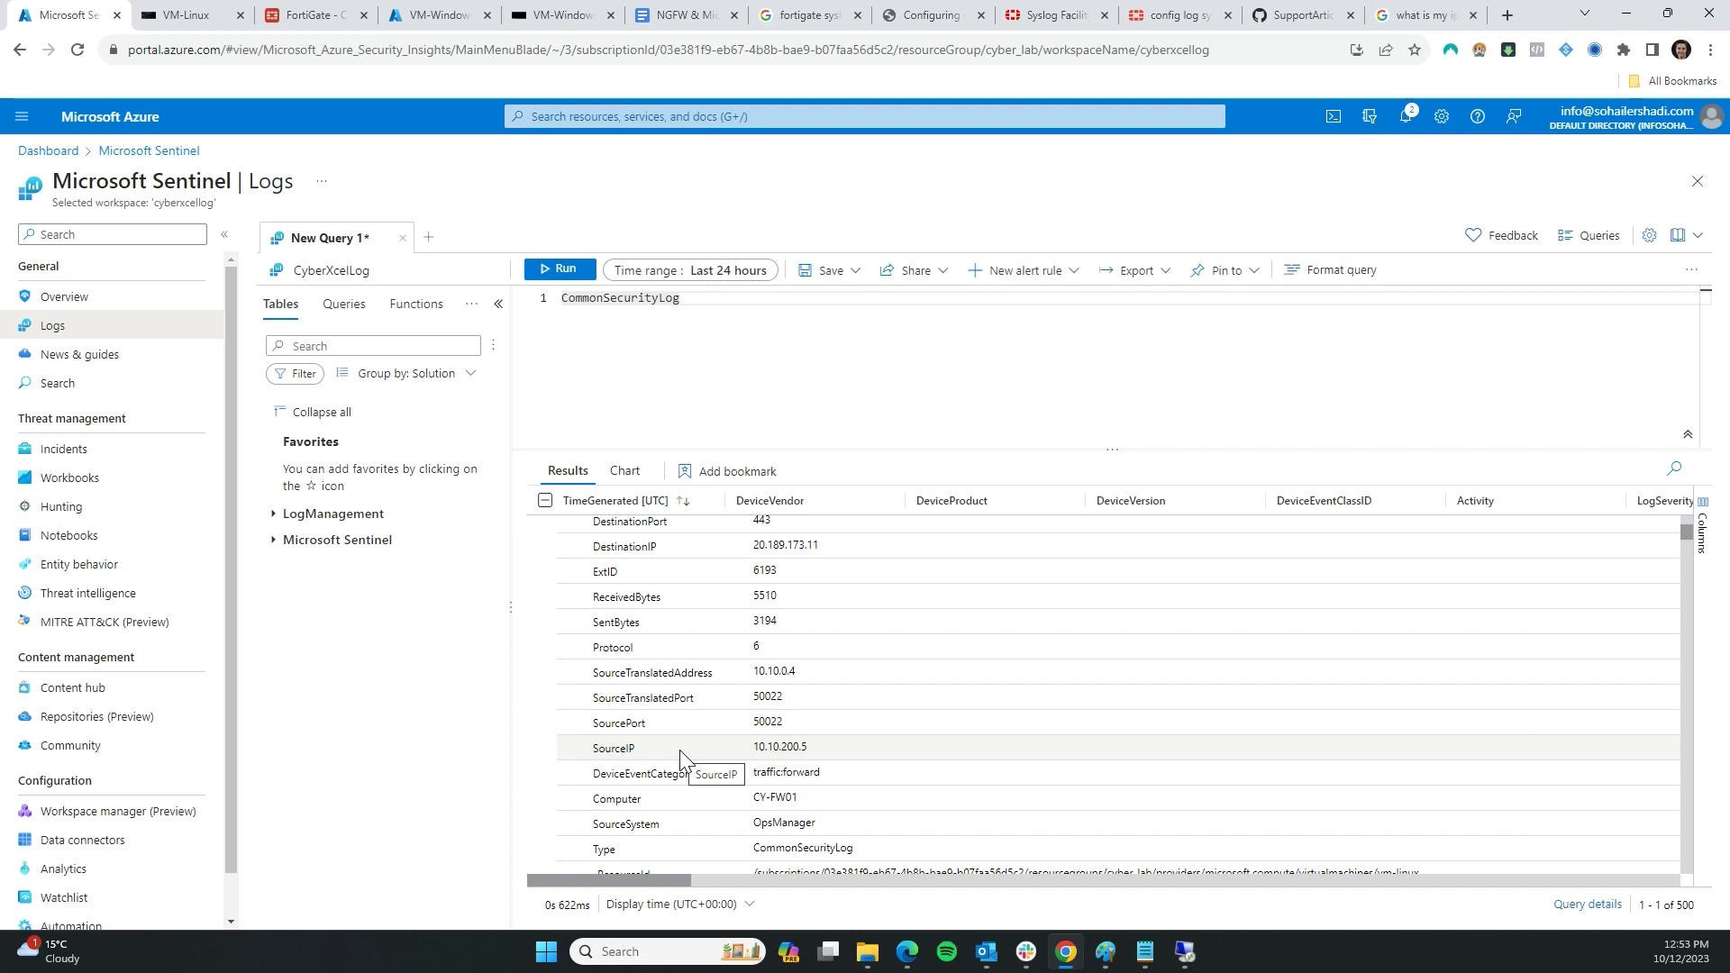
{"action": "left_click", "coordinate": [1422, 10]}
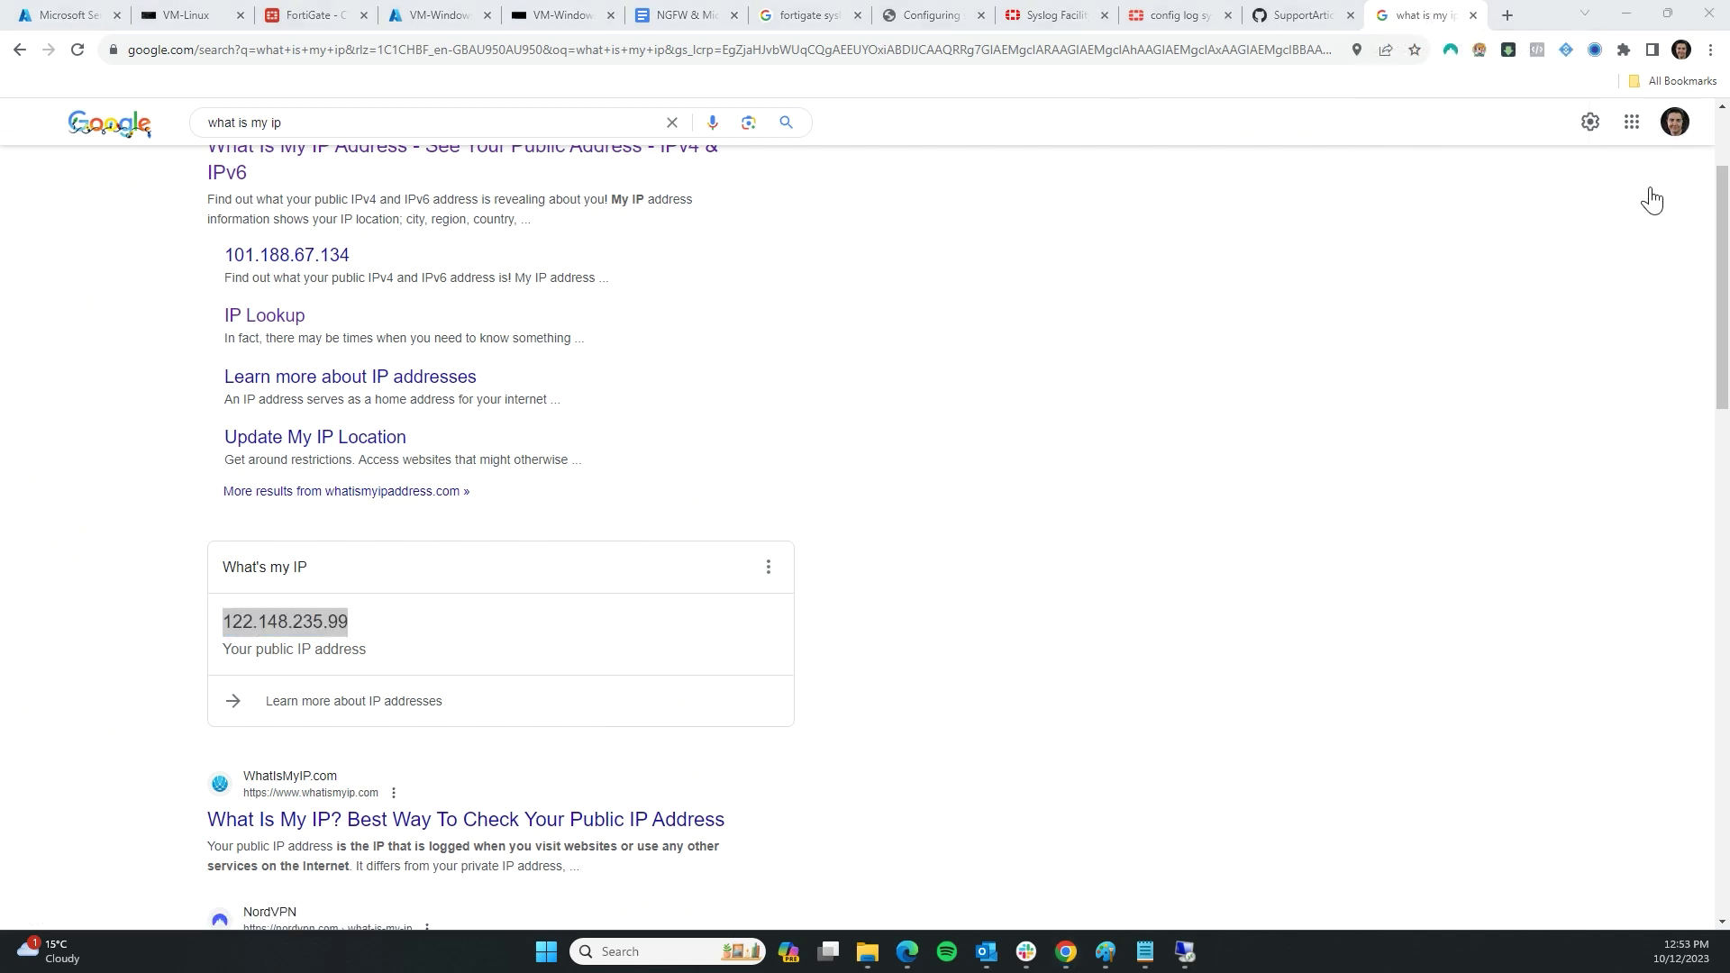
{"action": "key", "text": "ctrl+1"}
{"action": "left_click", "coordinate": [709, 298]}
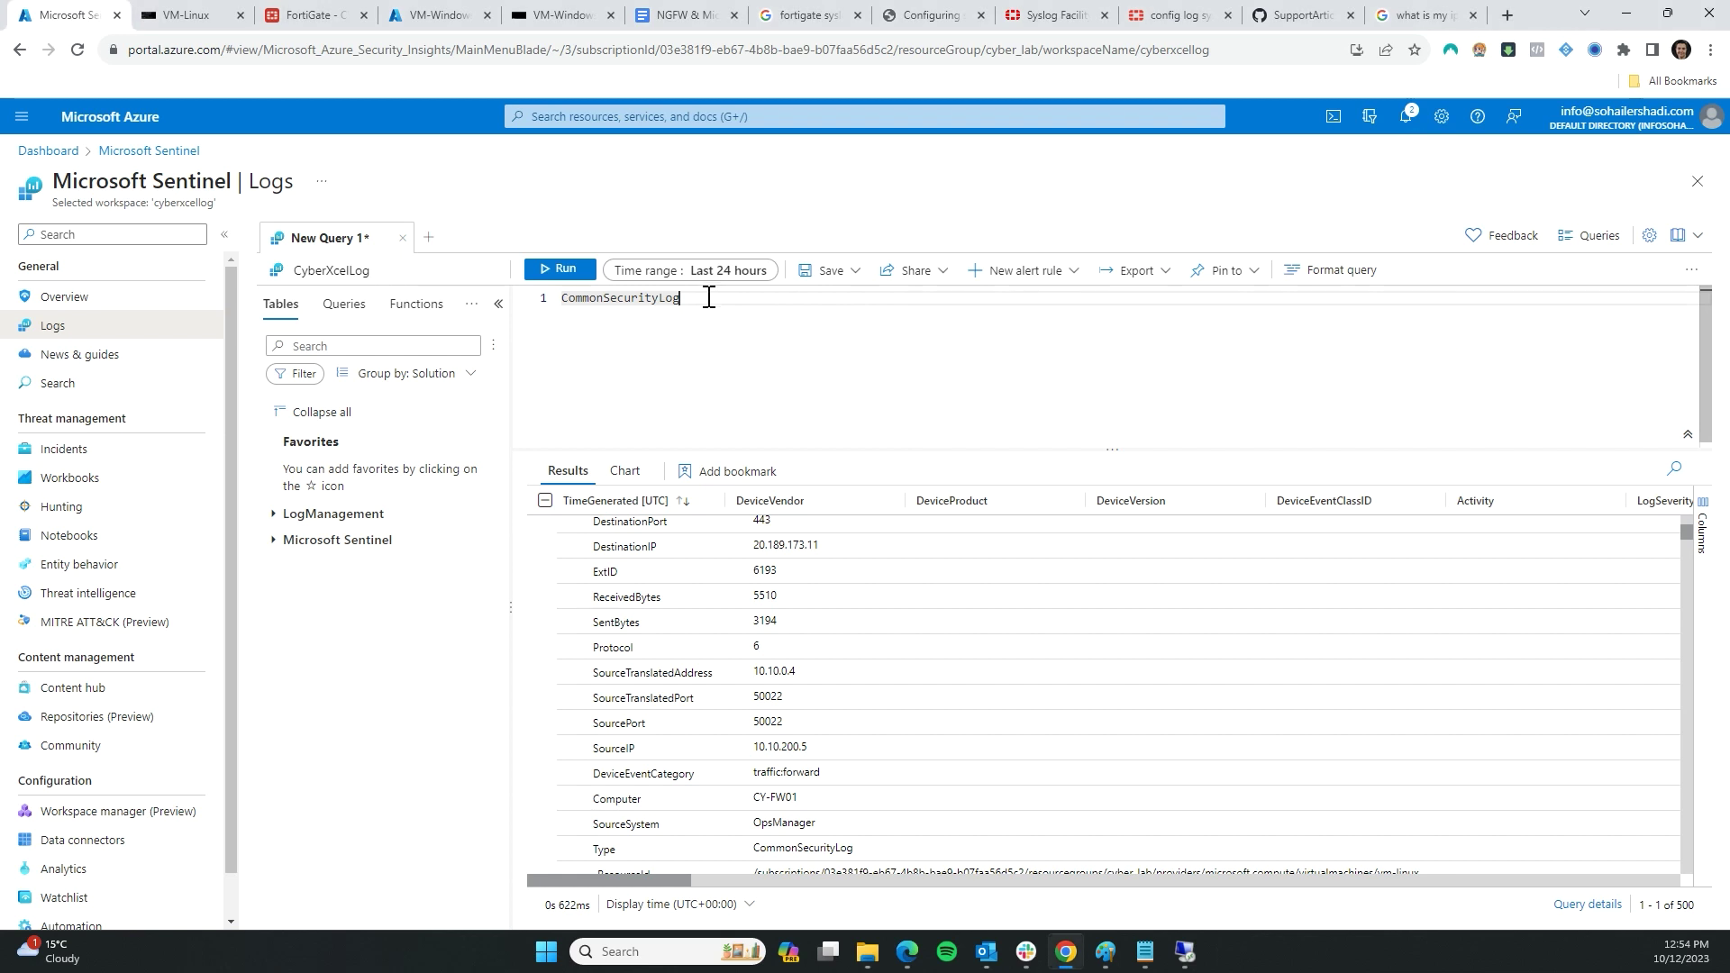
{"action": "key", "text": "Return"}
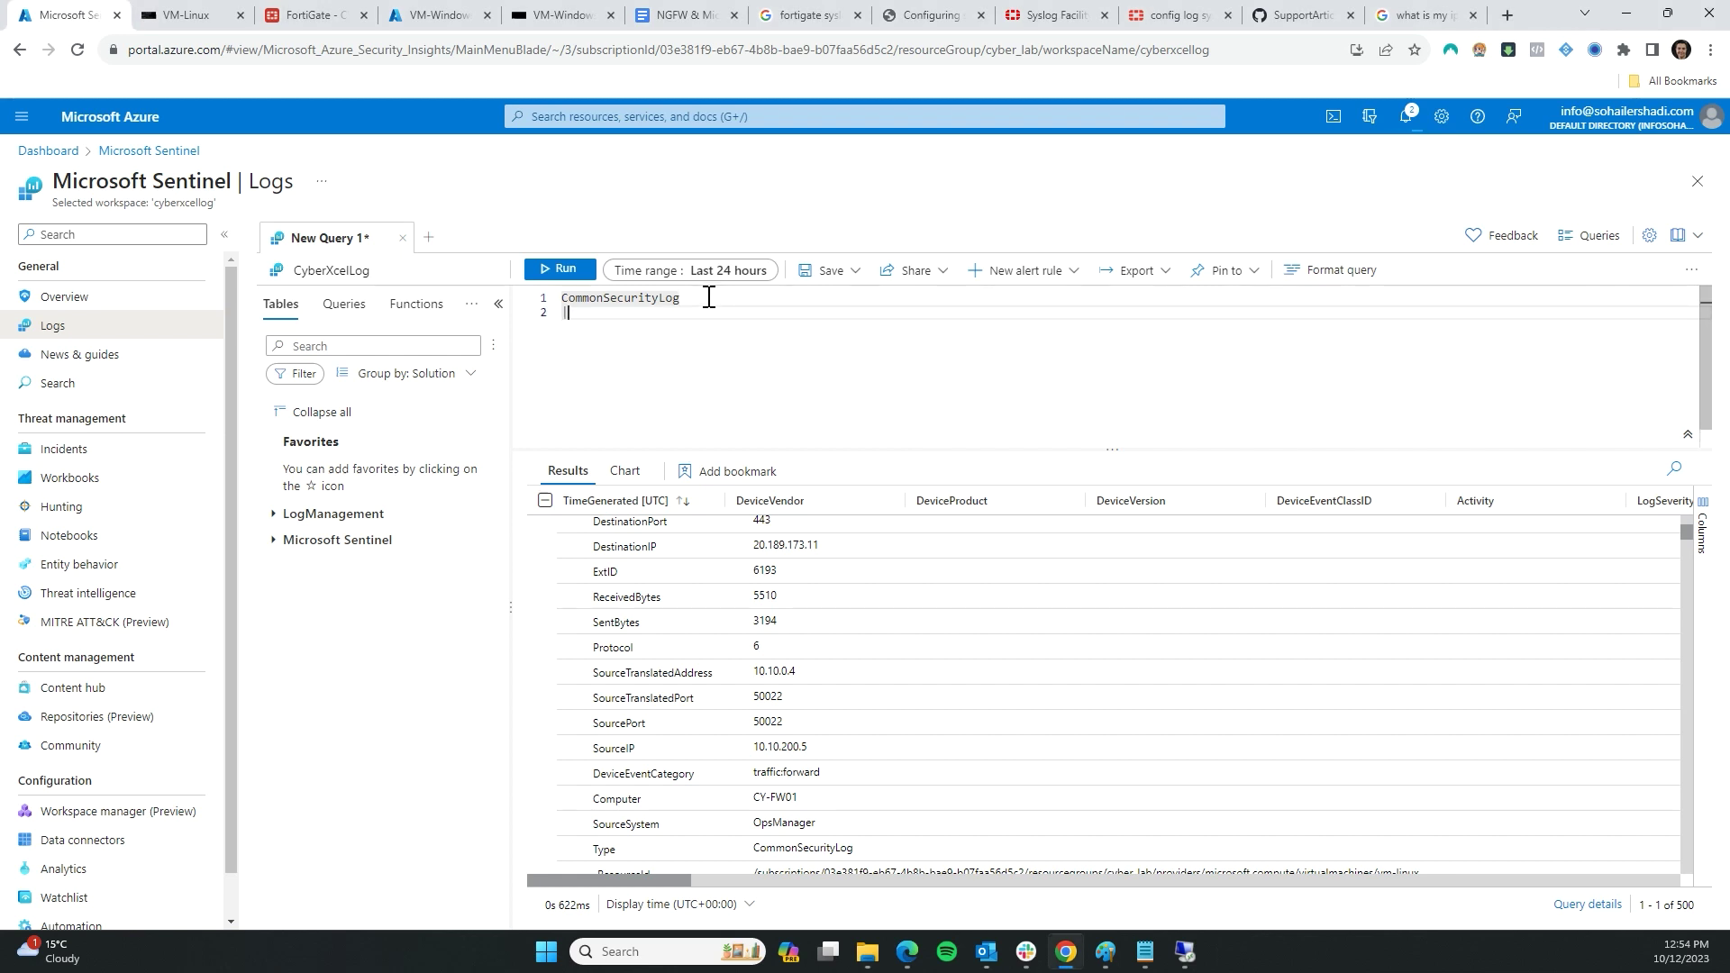
{"action": "type", "text": "| w"}
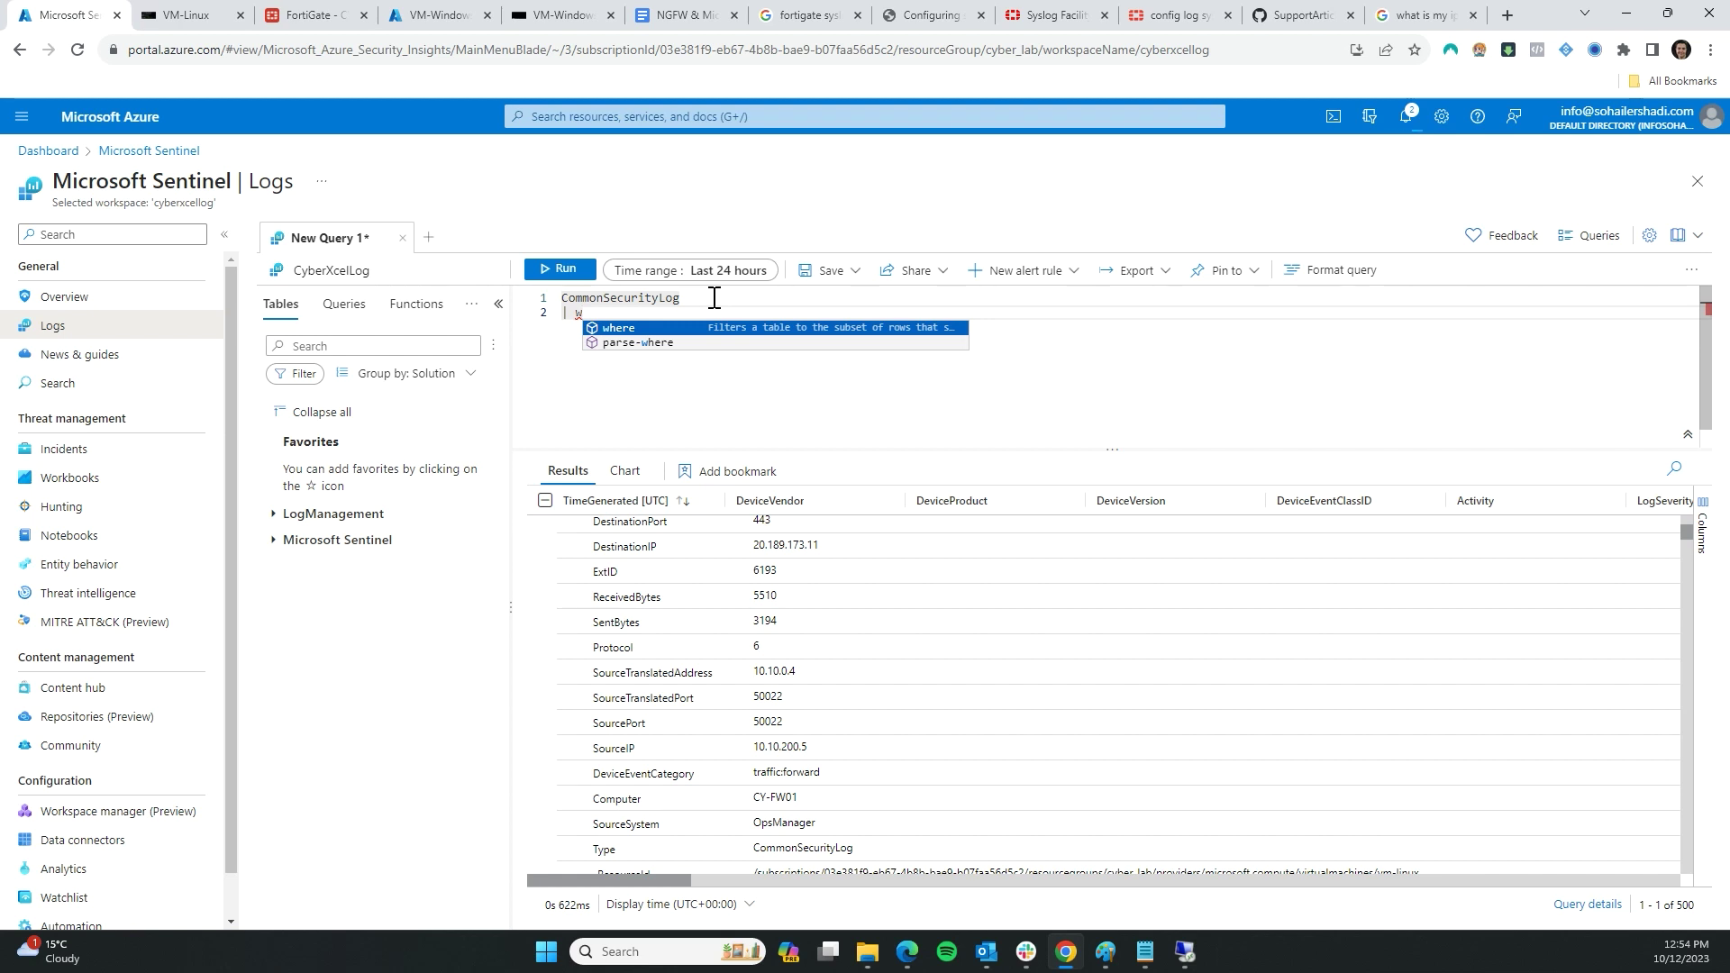
{"action": "type", "text": "here "}
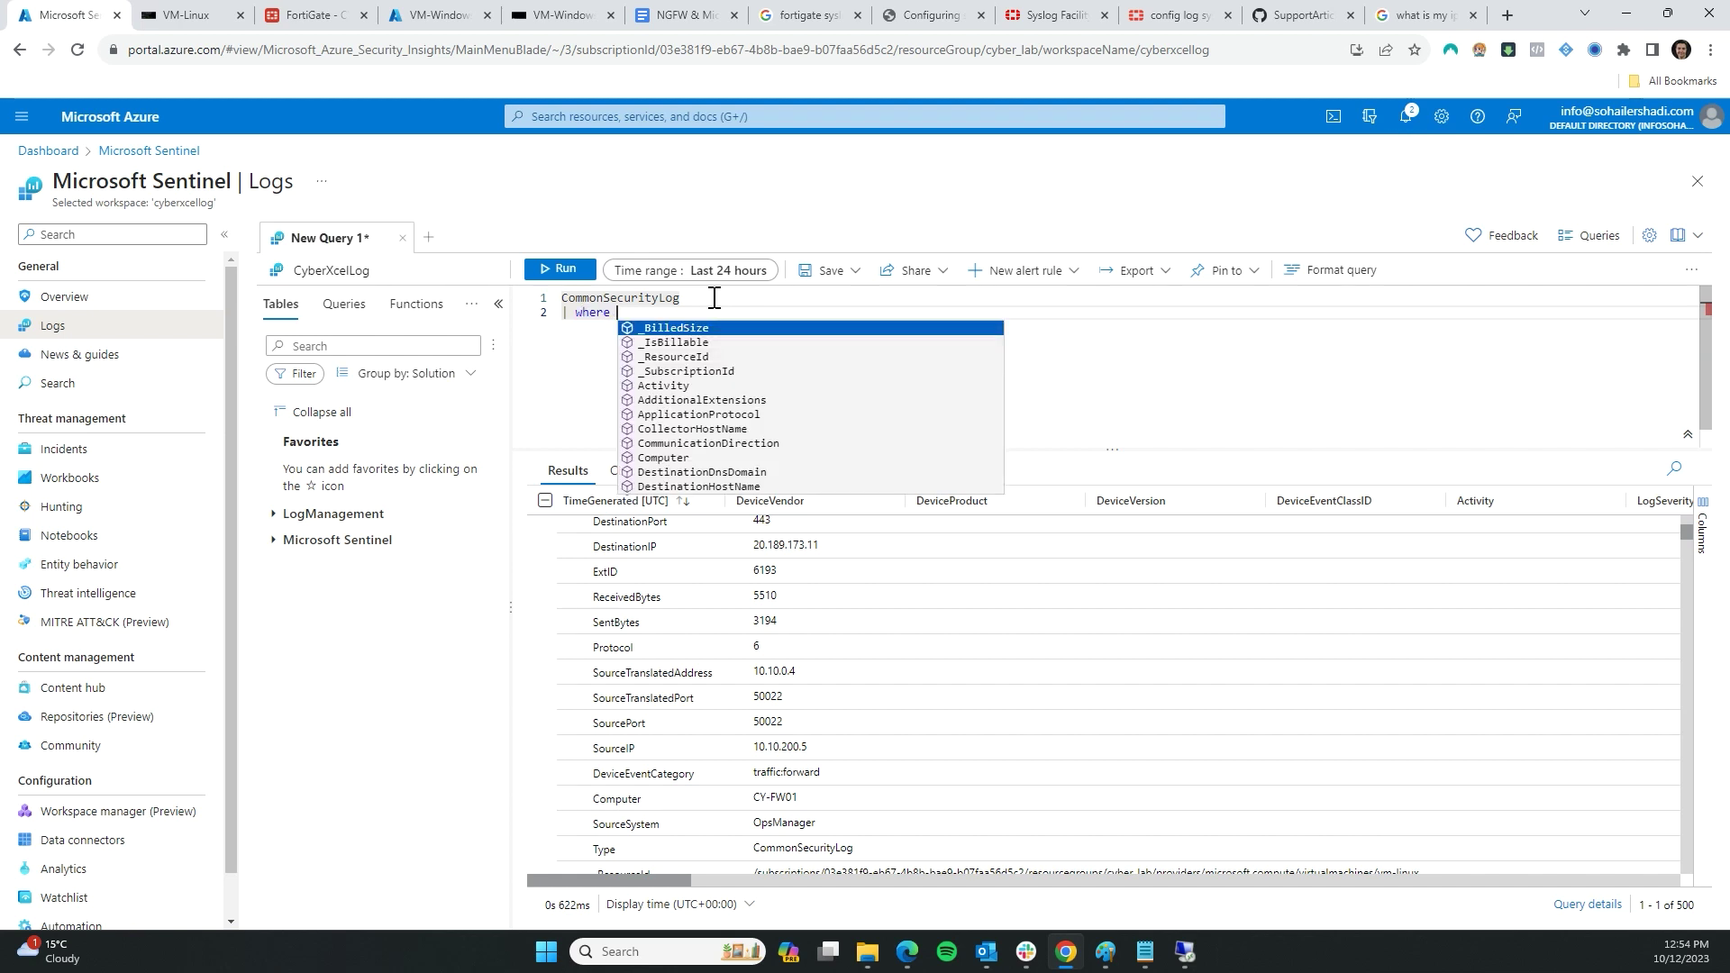
{"action": "type", "text": "SourceIP"}
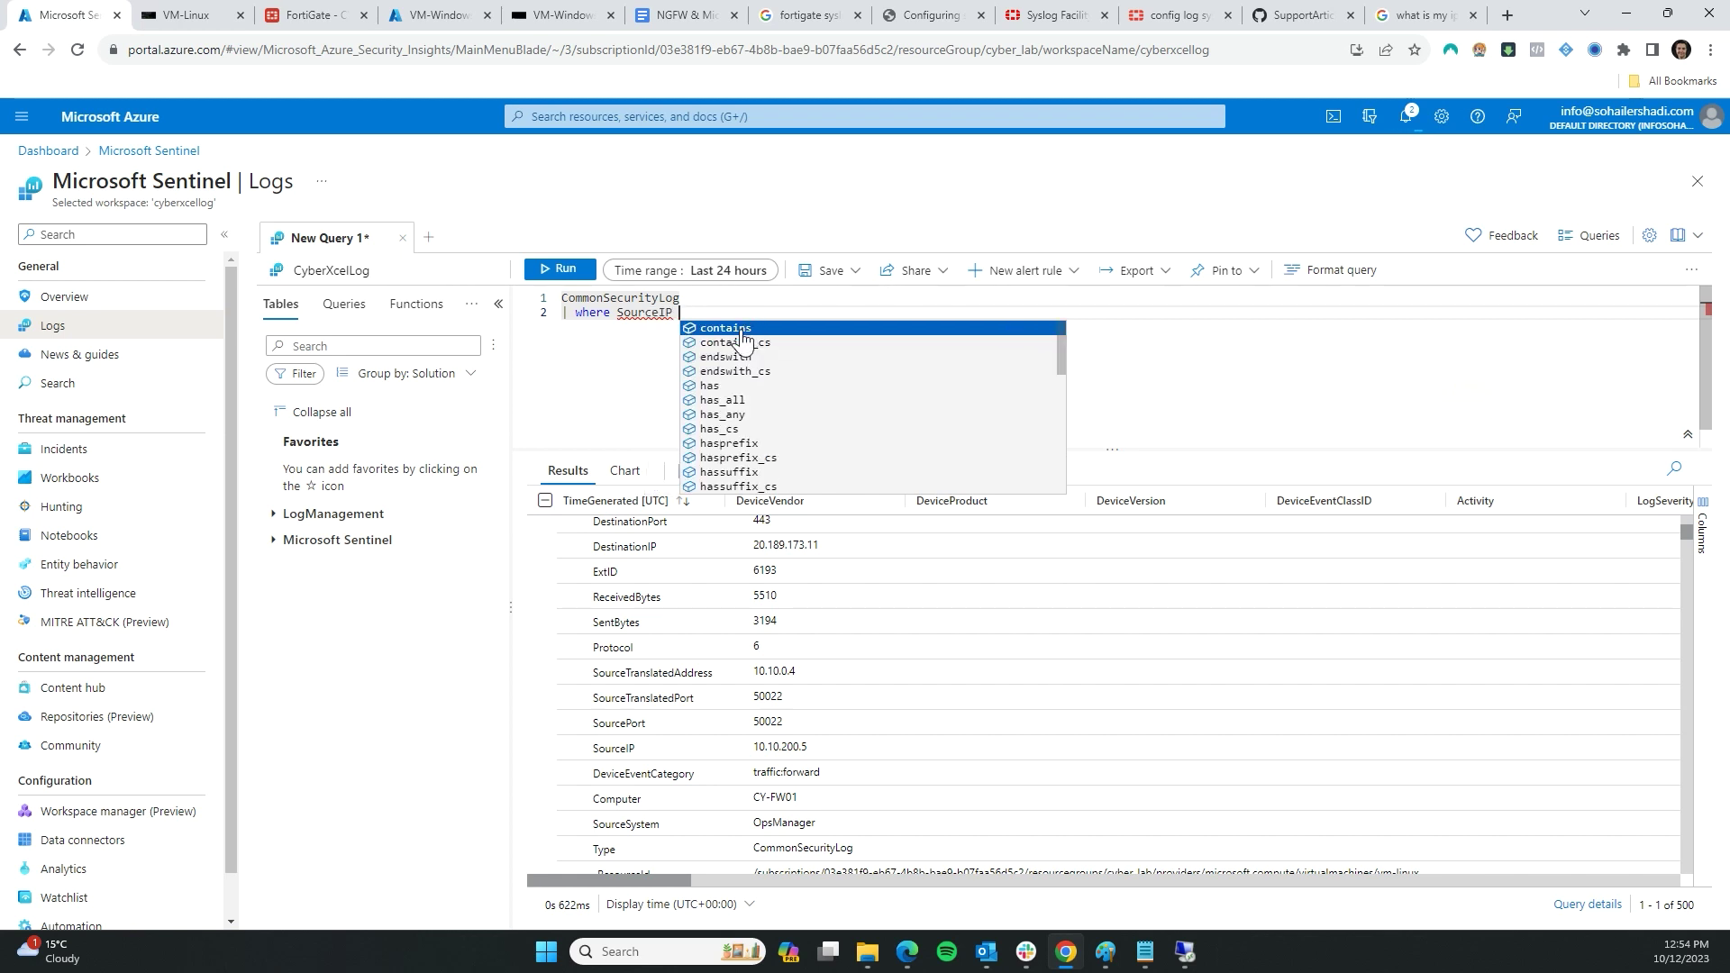
{"action": "left_click", "coordinate": [725, 328]}
{"action": "type", "text": "\""}
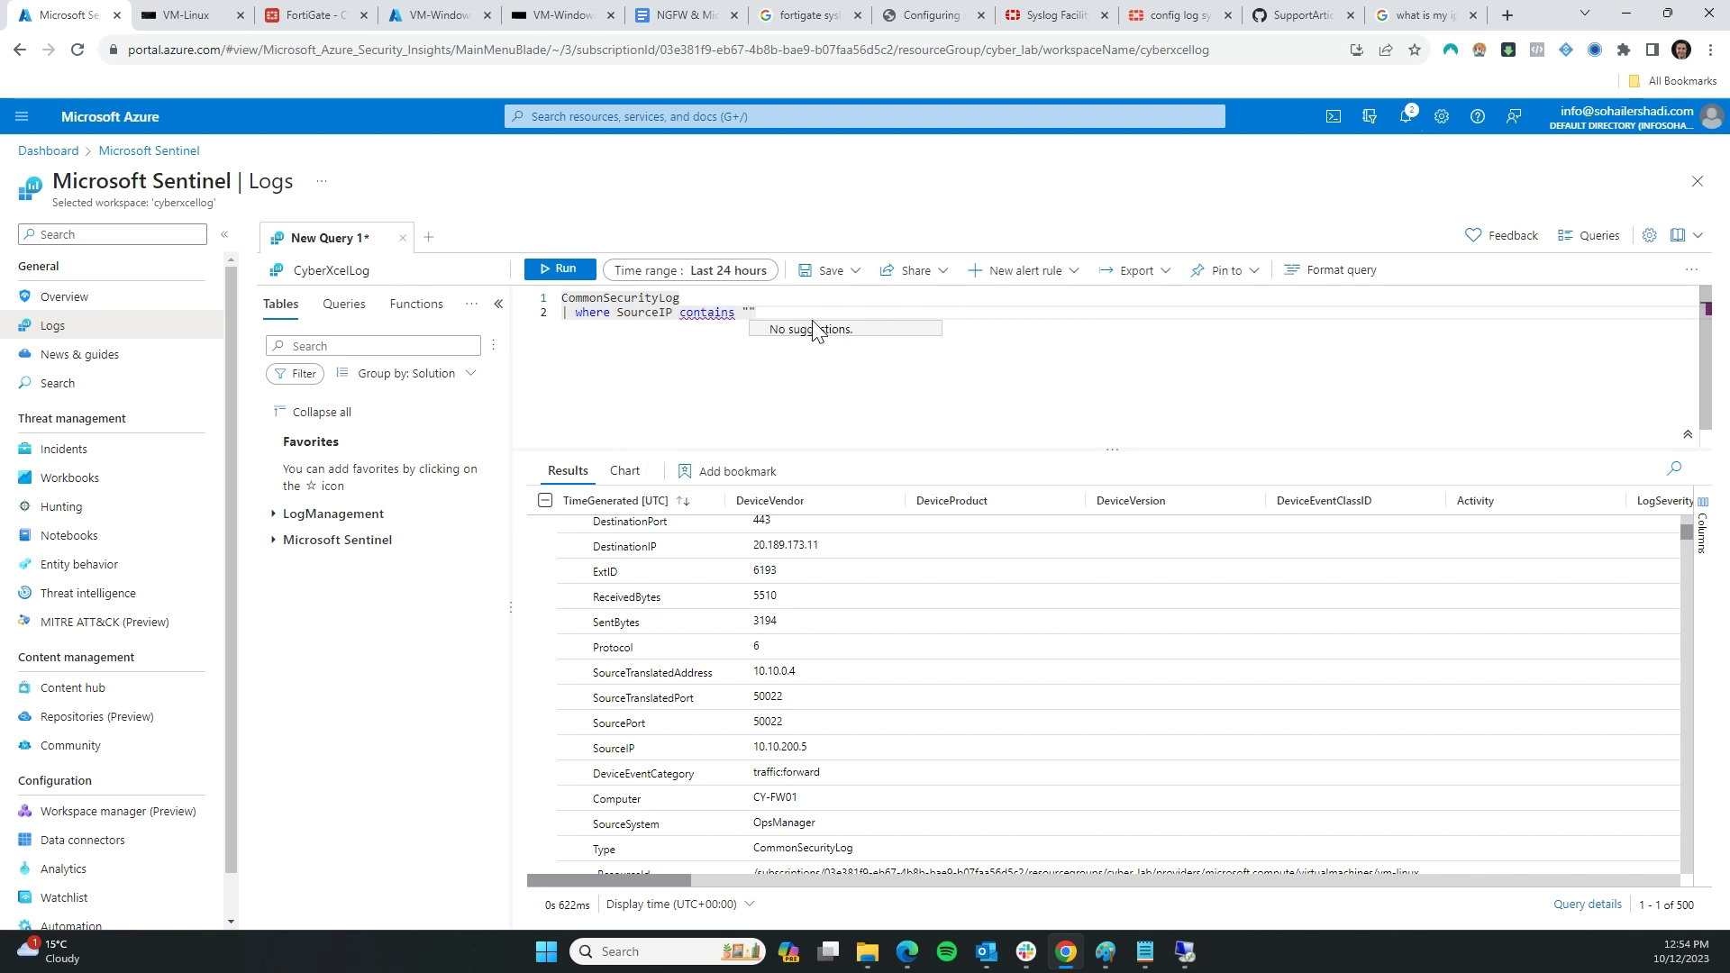
{"action": "type", "text": "122.148.235.99"}
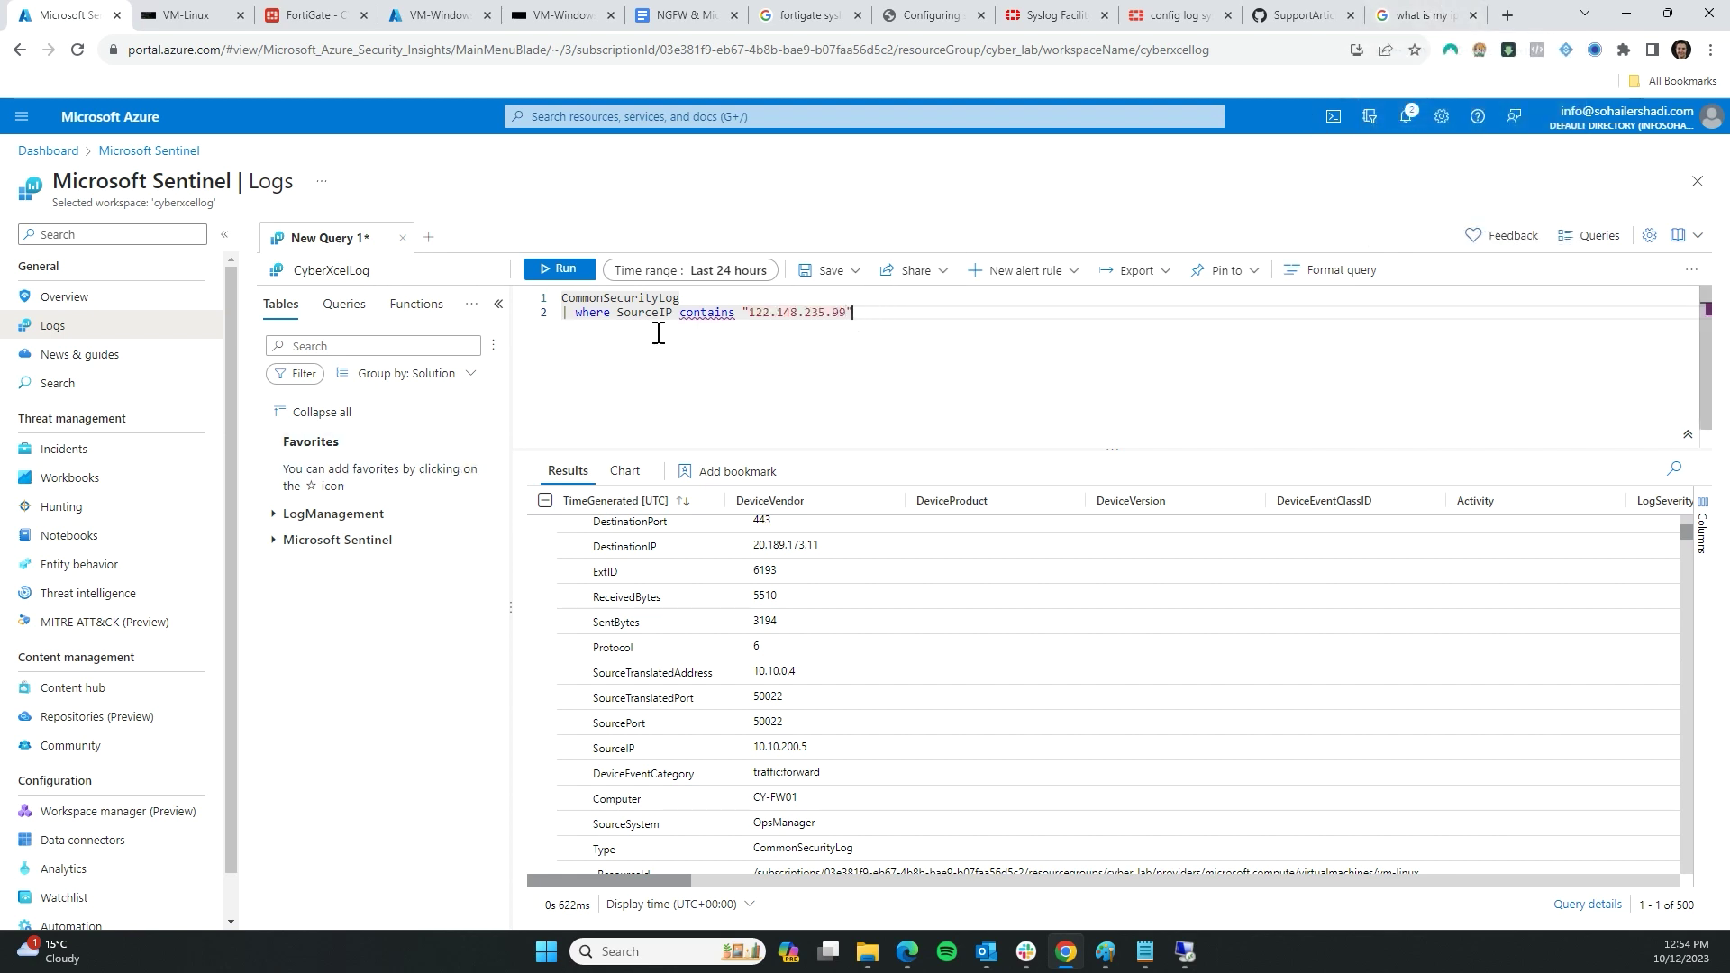
- Set the query's time range to Last 30 minutes and run it
{"action": "left_click", "coordinate": [668, 271]}
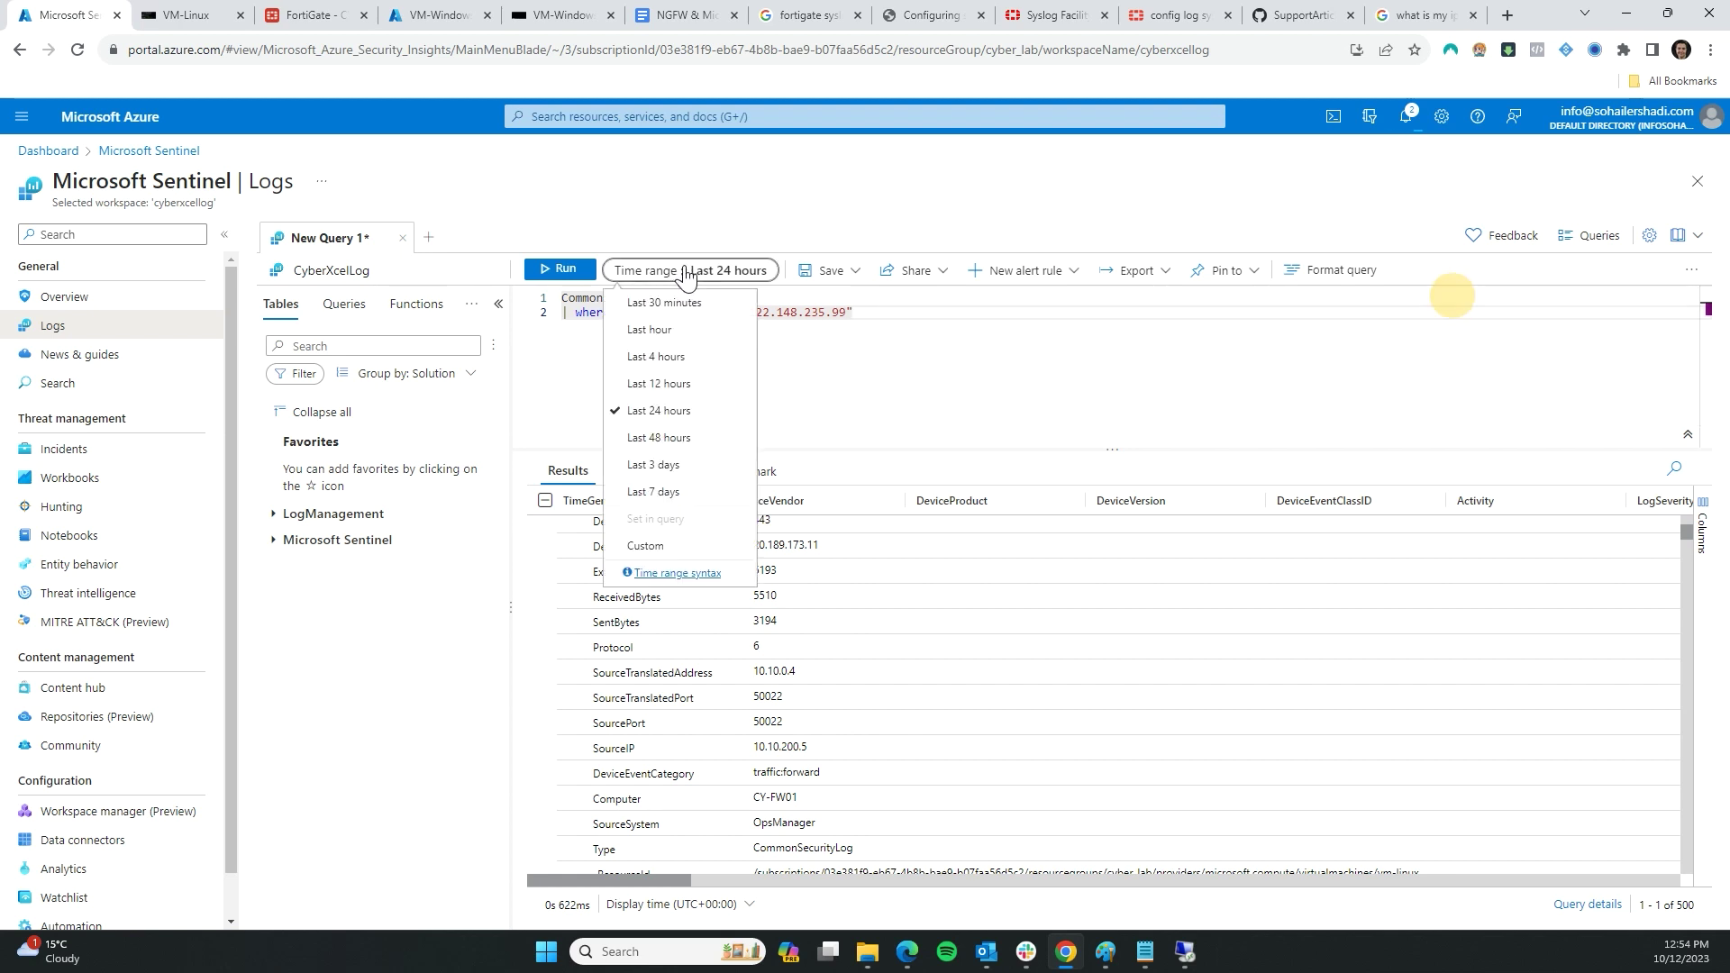
{"action": "left_click", "coordinate": [650, 311]}
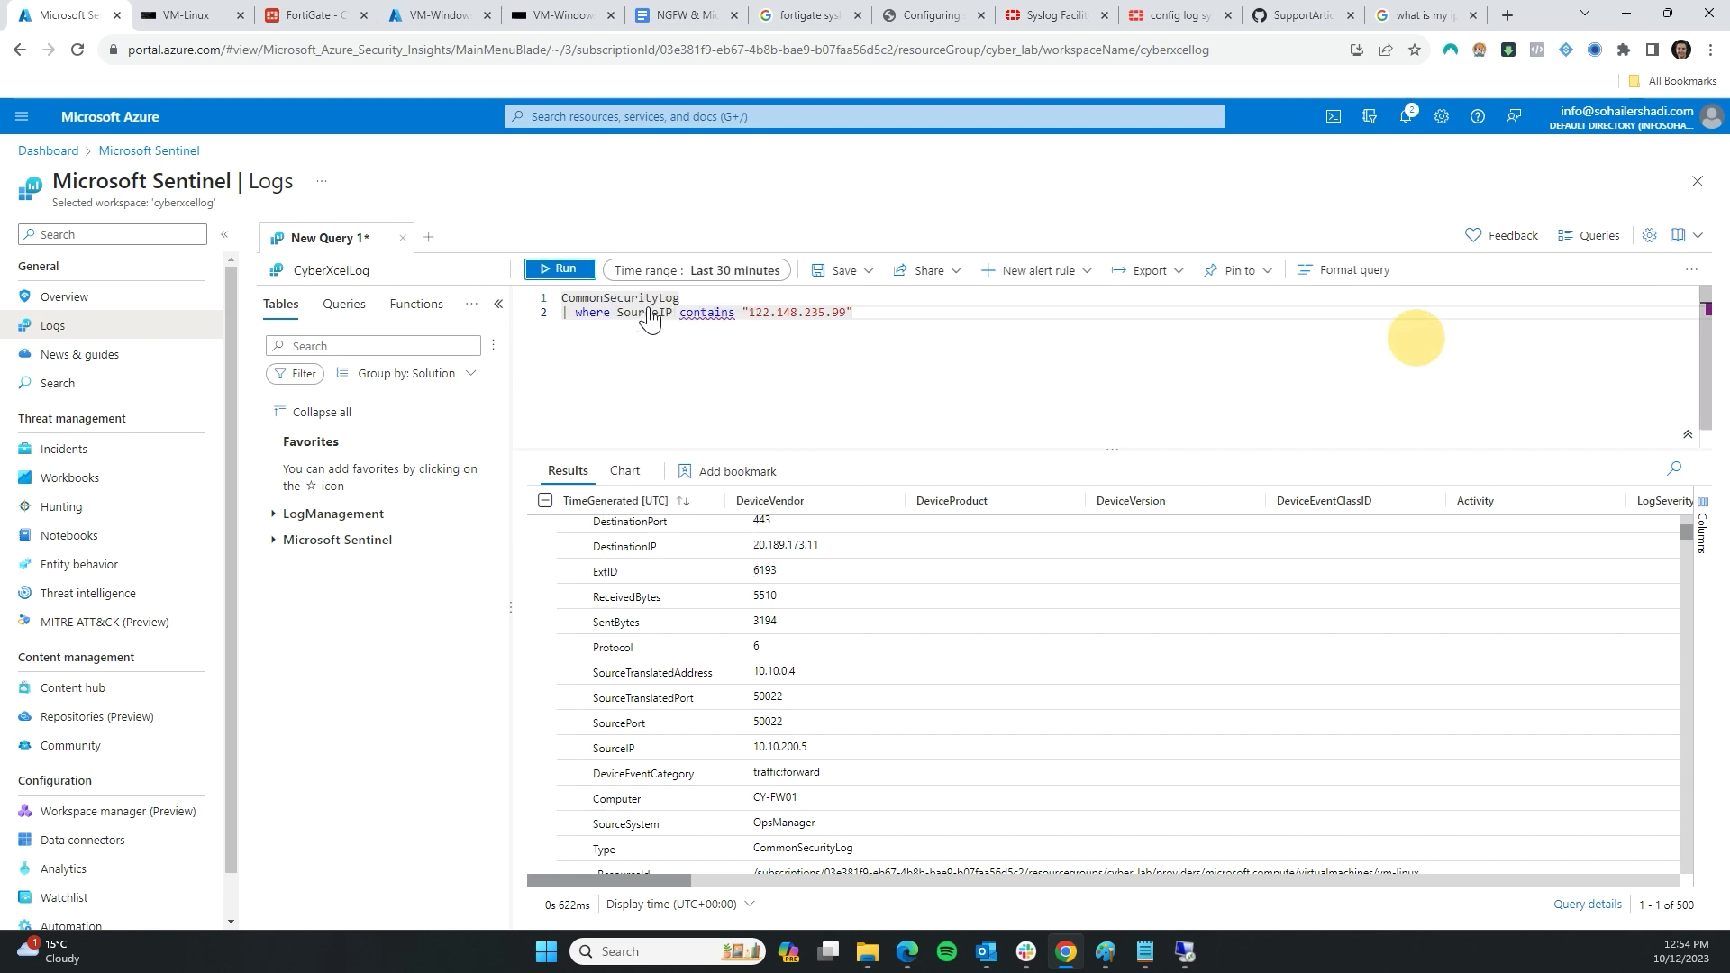
{"action": "left_click", "coordinate": [564, 270]}
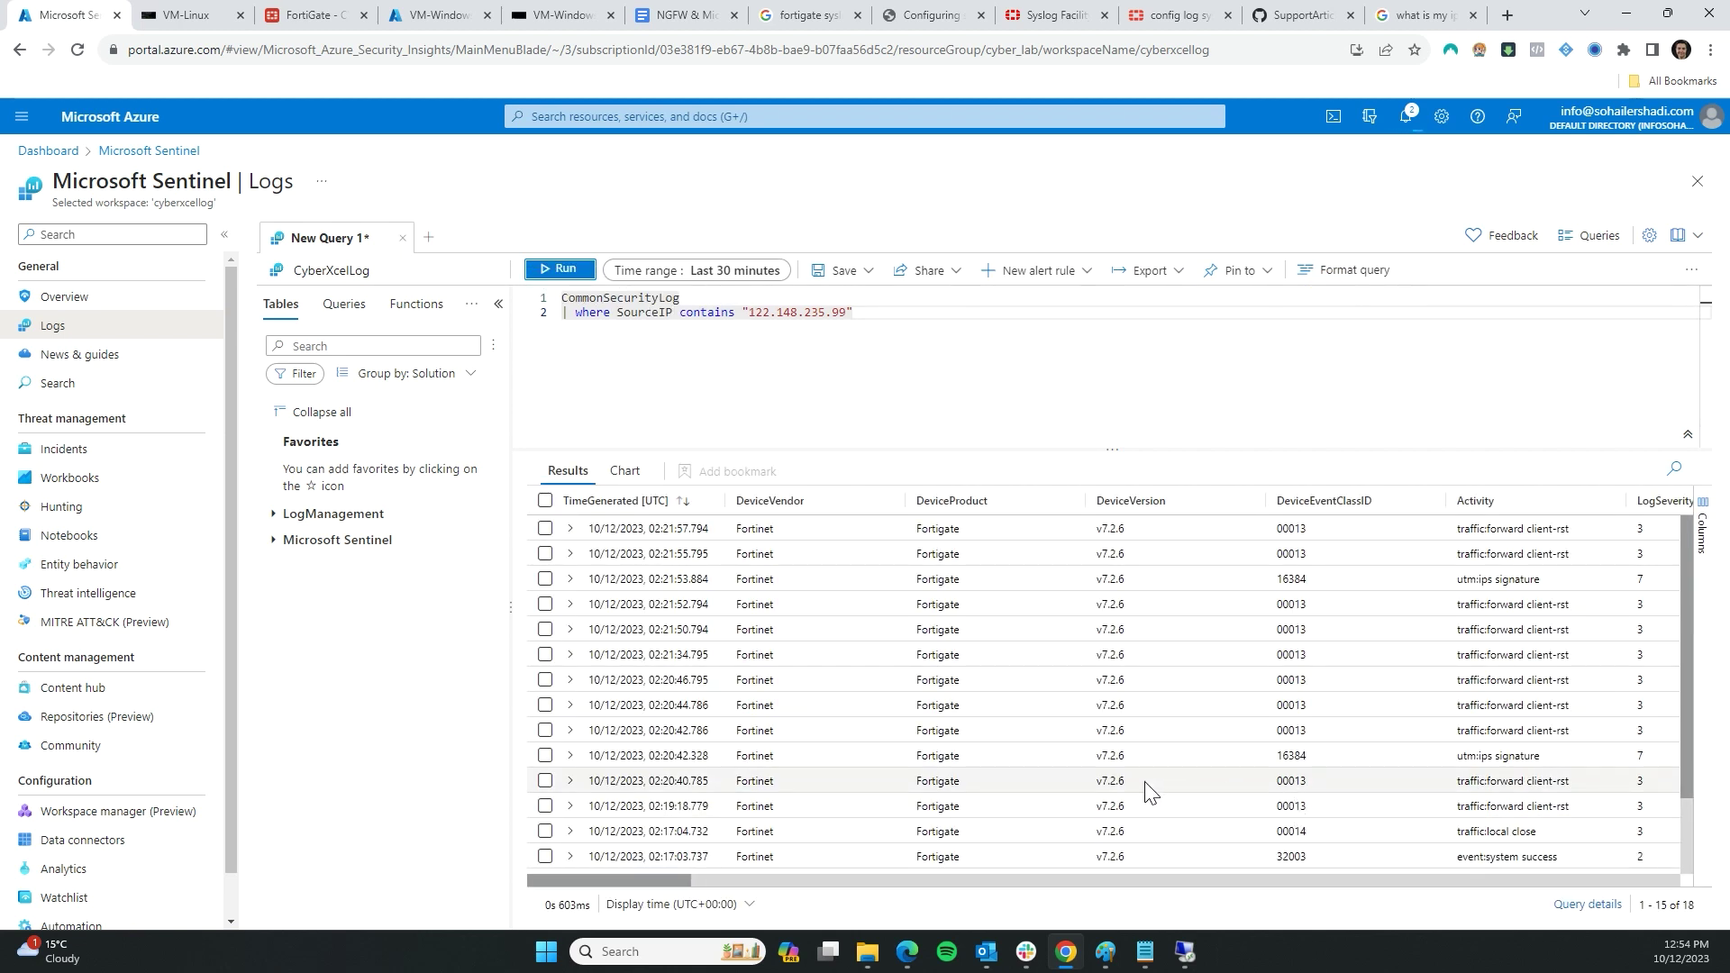
- Review the filtered results and examine the expanded fields of the newest utm:ips signature entry, including its message and source IP
{"action": "scroll", "coordinate": [1352, 631], "scroll_direction": "down", "scroll_amount": 1}
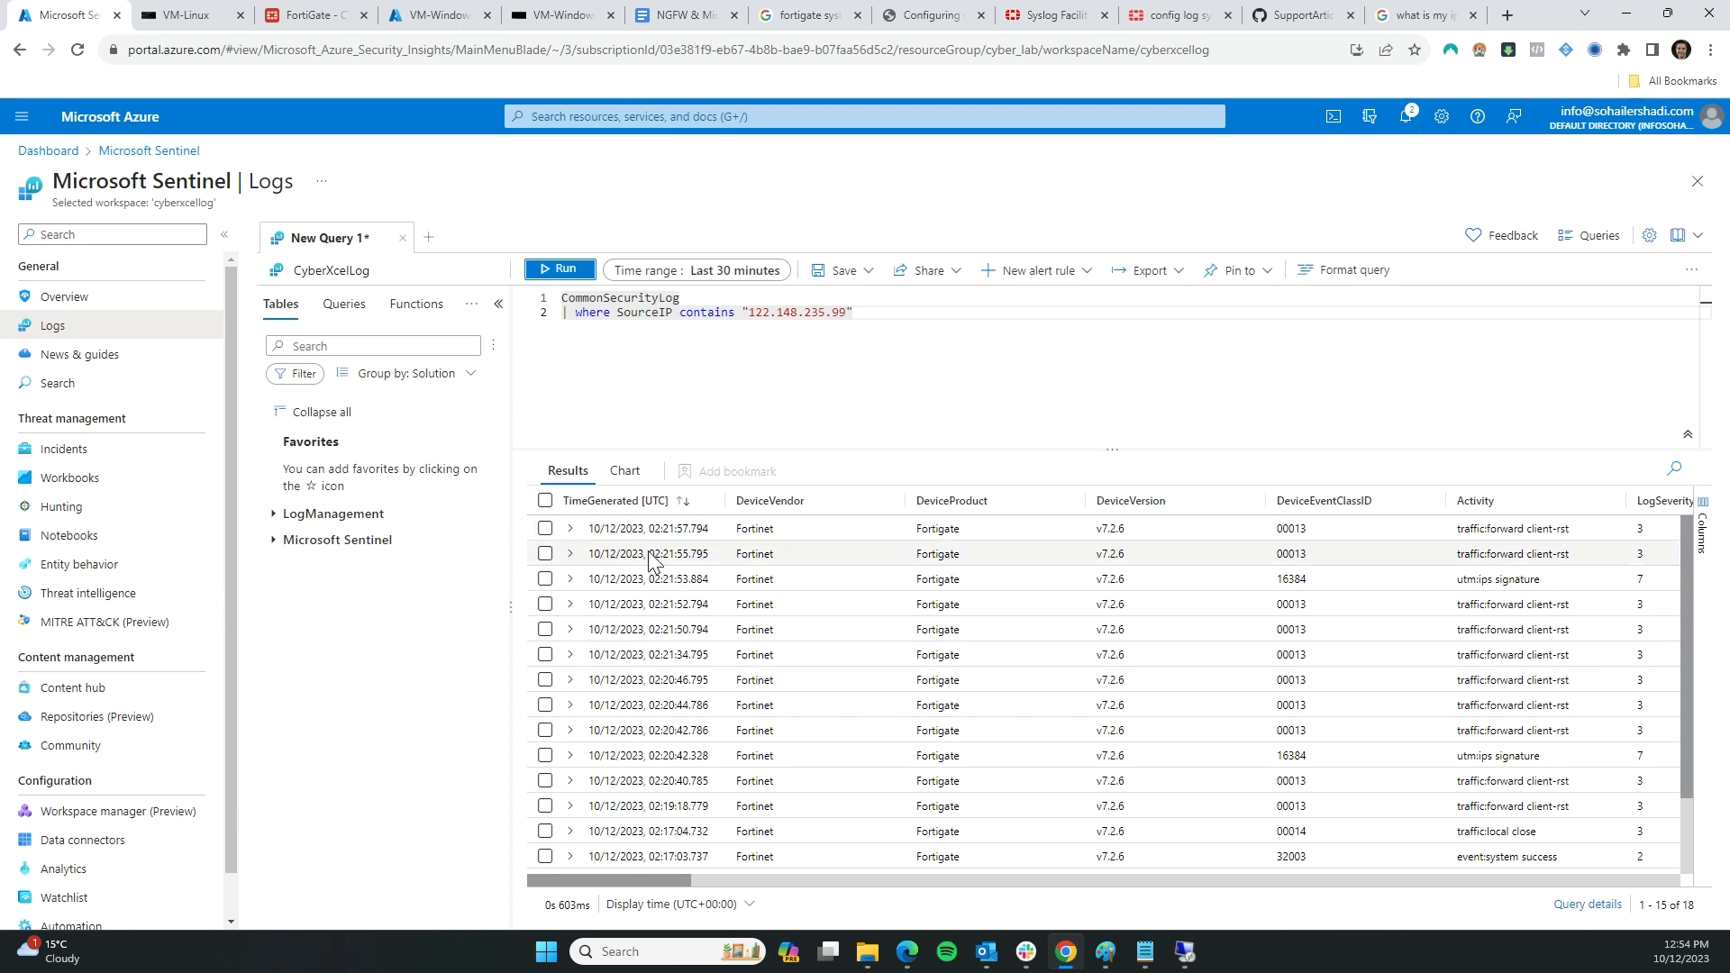
{"action": "scroll", "coordinate": [804, 835], "scroll_direction": "up", "scroll_amount": 2}
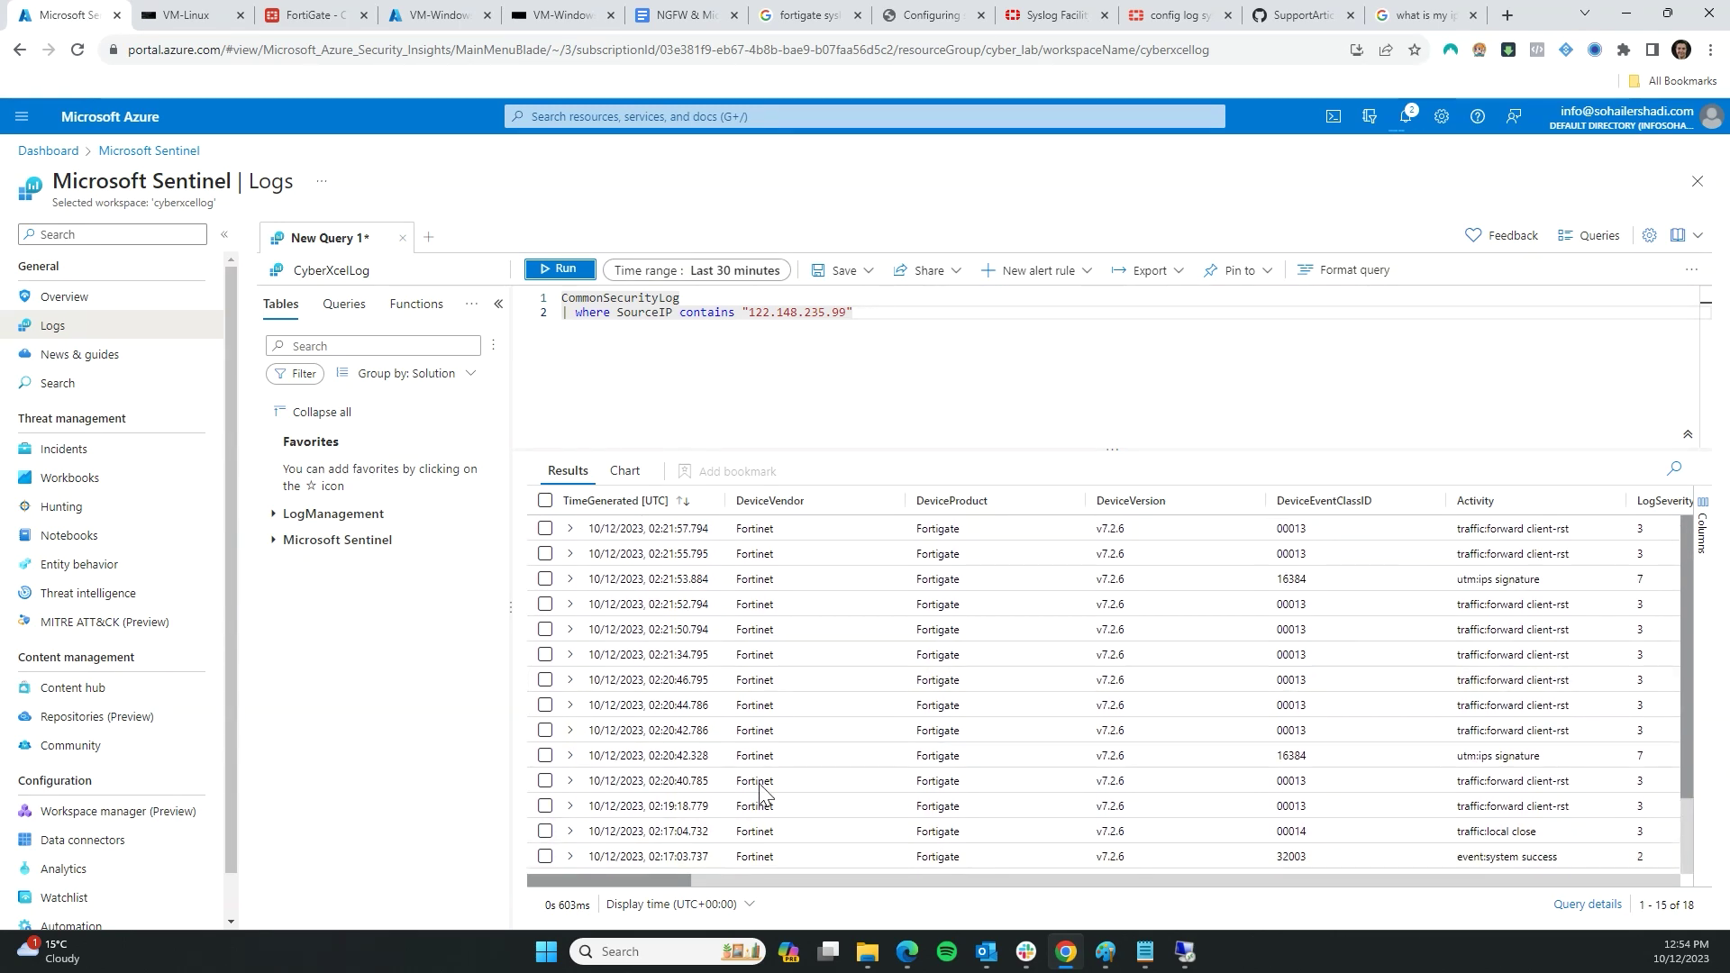
{"action": "left_click", "coordinate": [784, 881]}
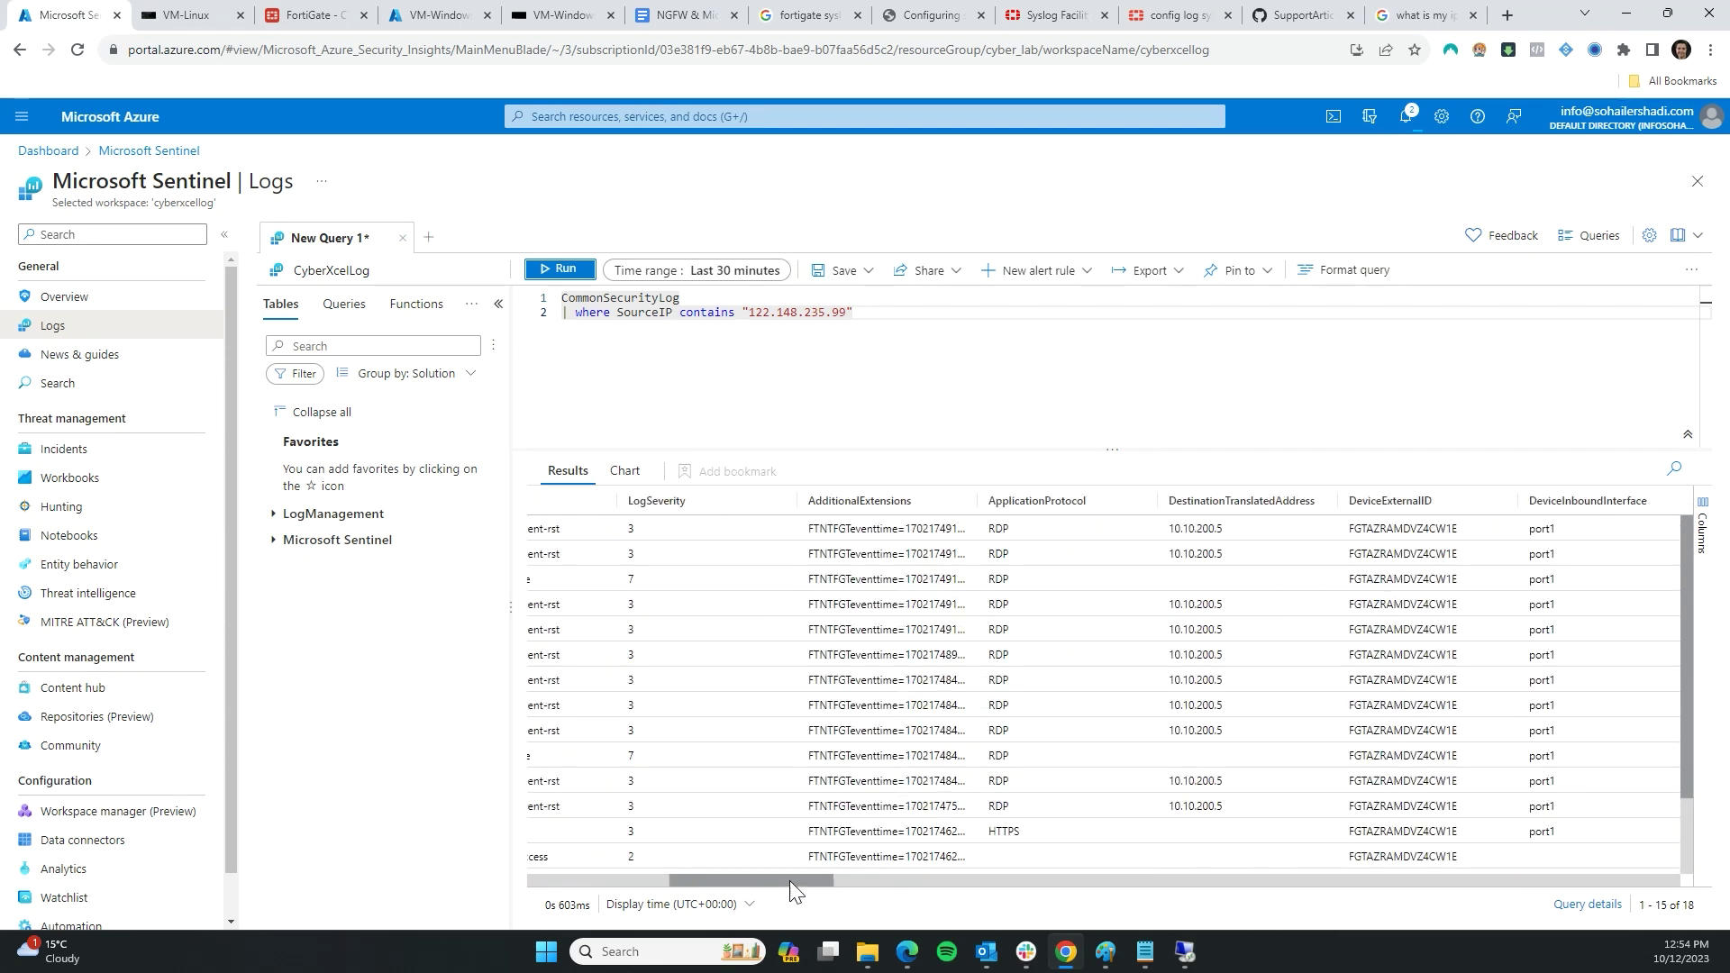
{"action": "left_click_drag", "start_coordinate": [791, 881], "coordinate": [581, 880]}
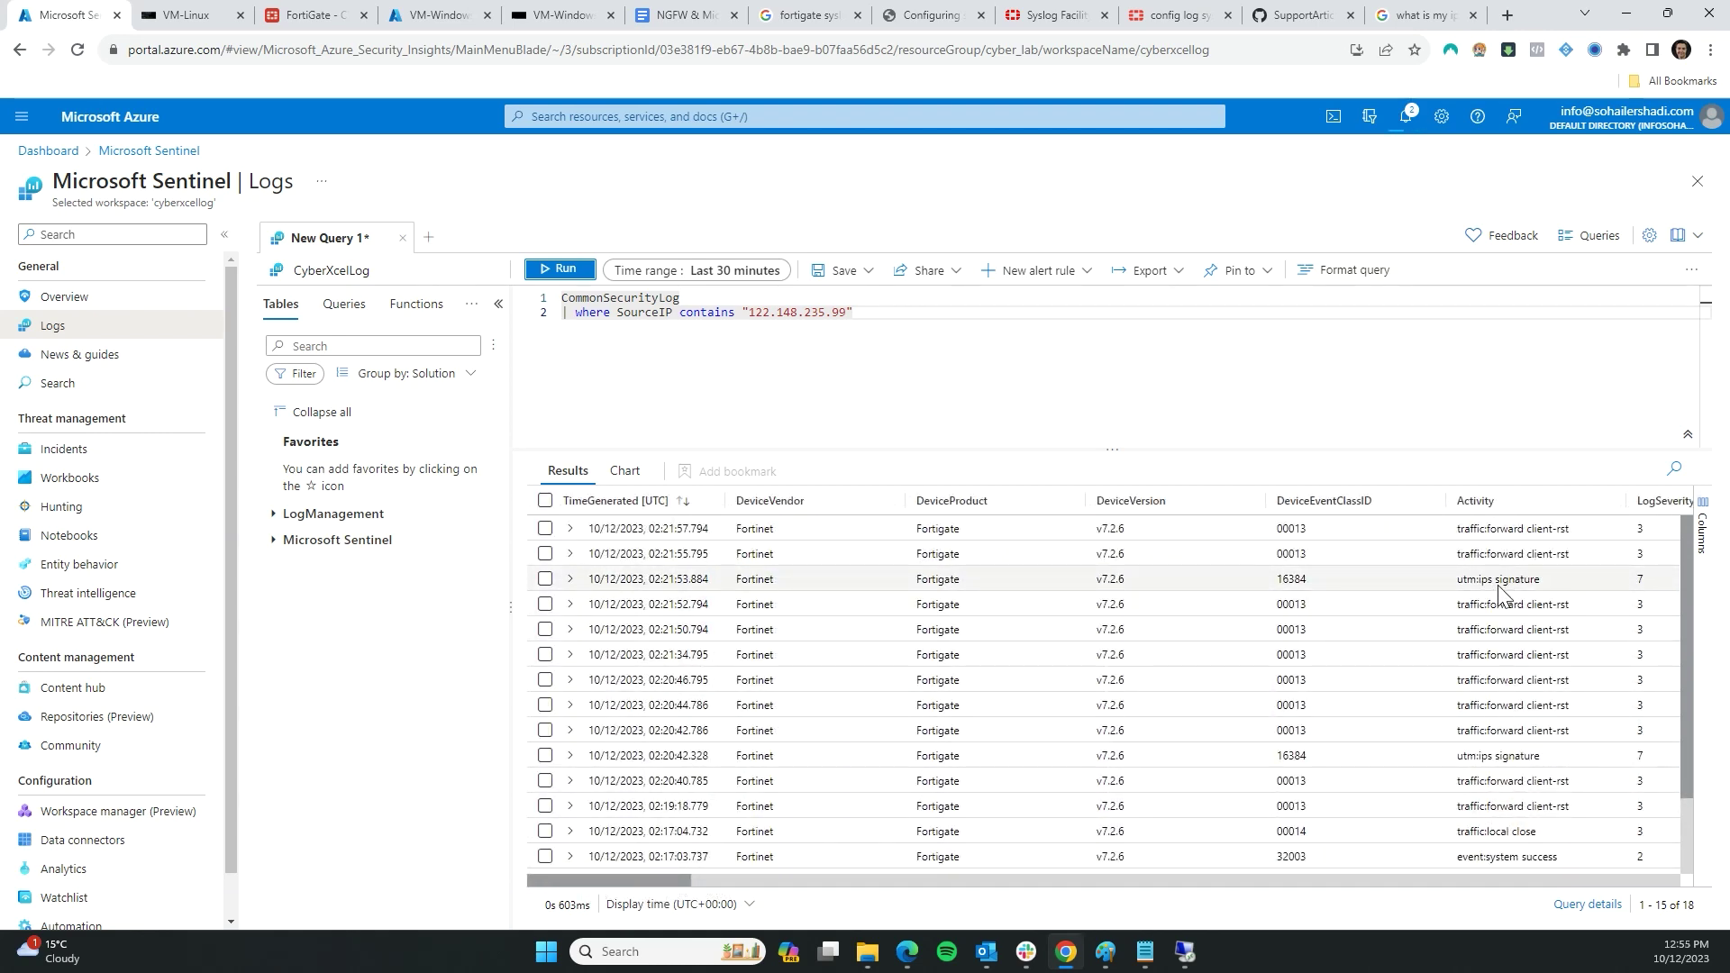
{"action": "left_click", "coordinate": [1459, 587]}
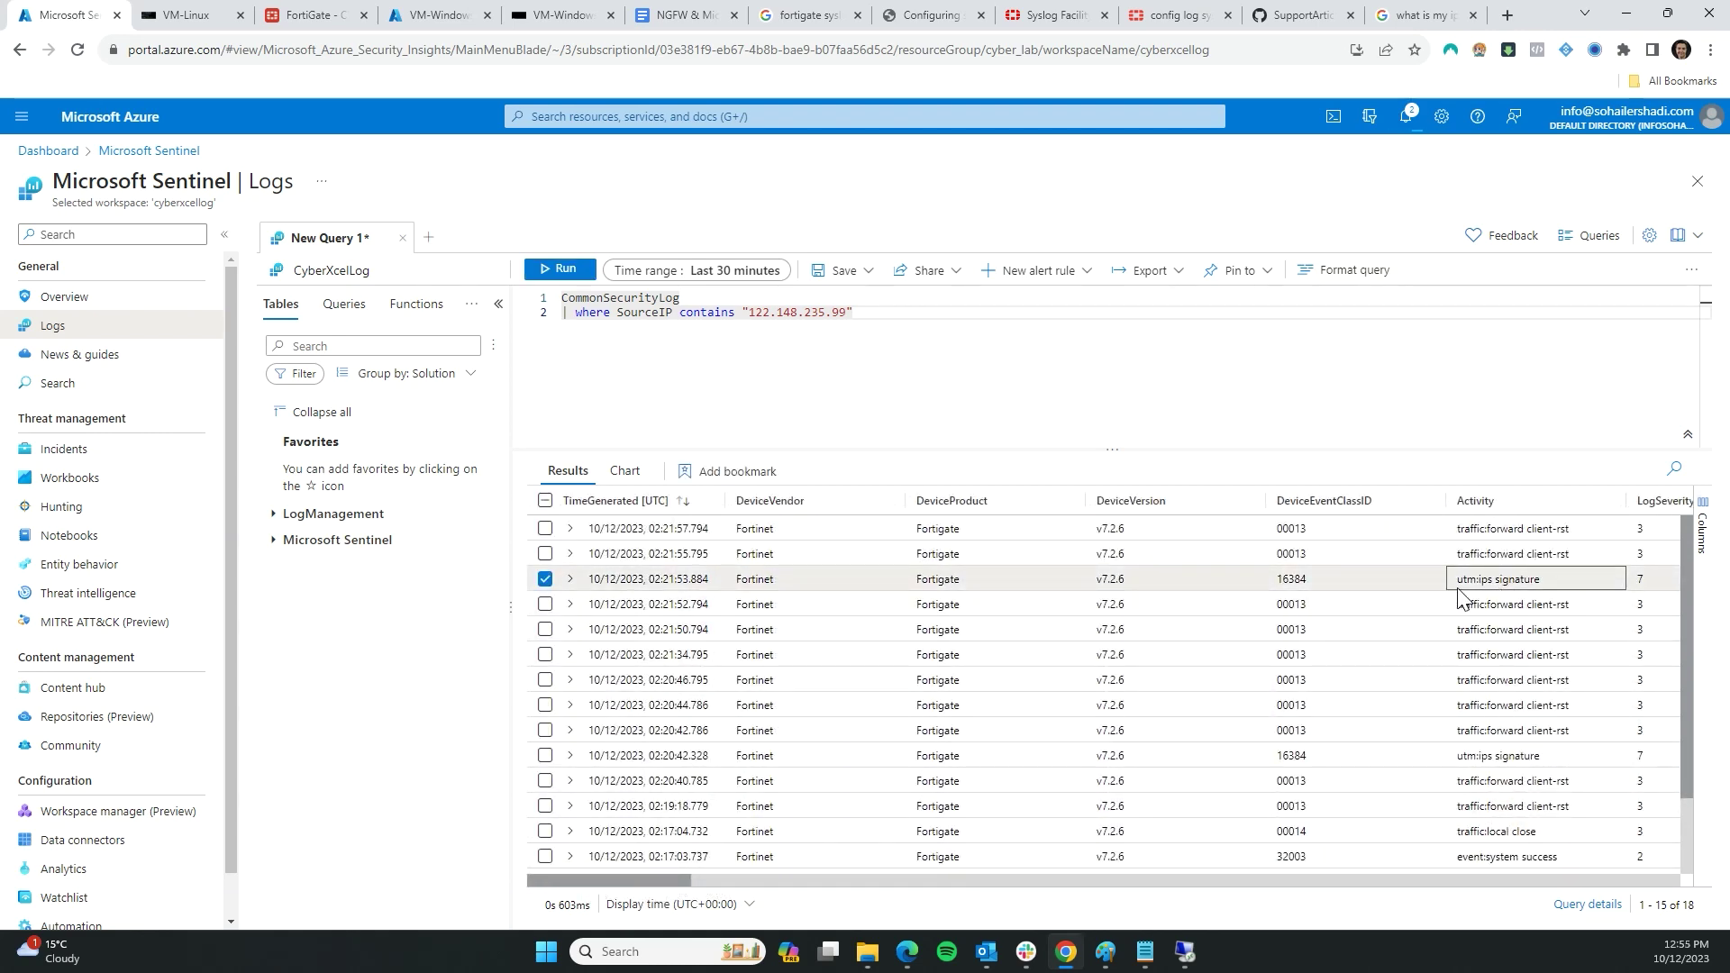
{"action": "left_click", "coordinate": [570, 581]}
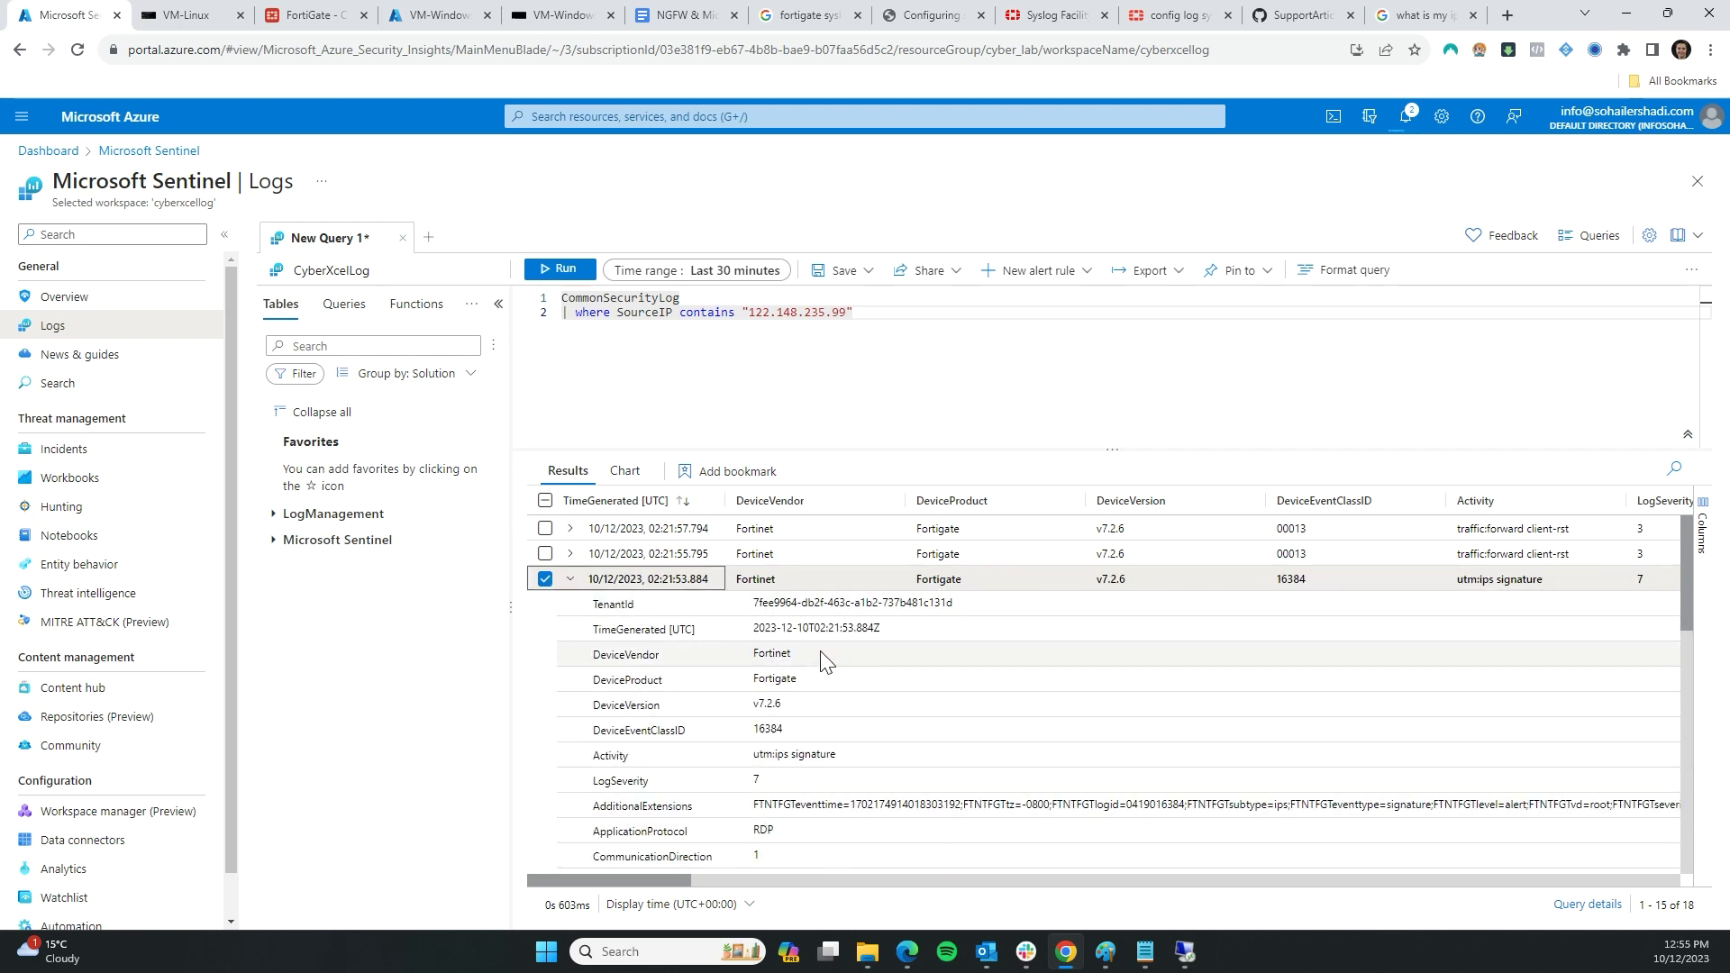
{"action": "scroll", "coordinate": [821, 652], "scroll_direction": "down", "scroll_amount": 4}
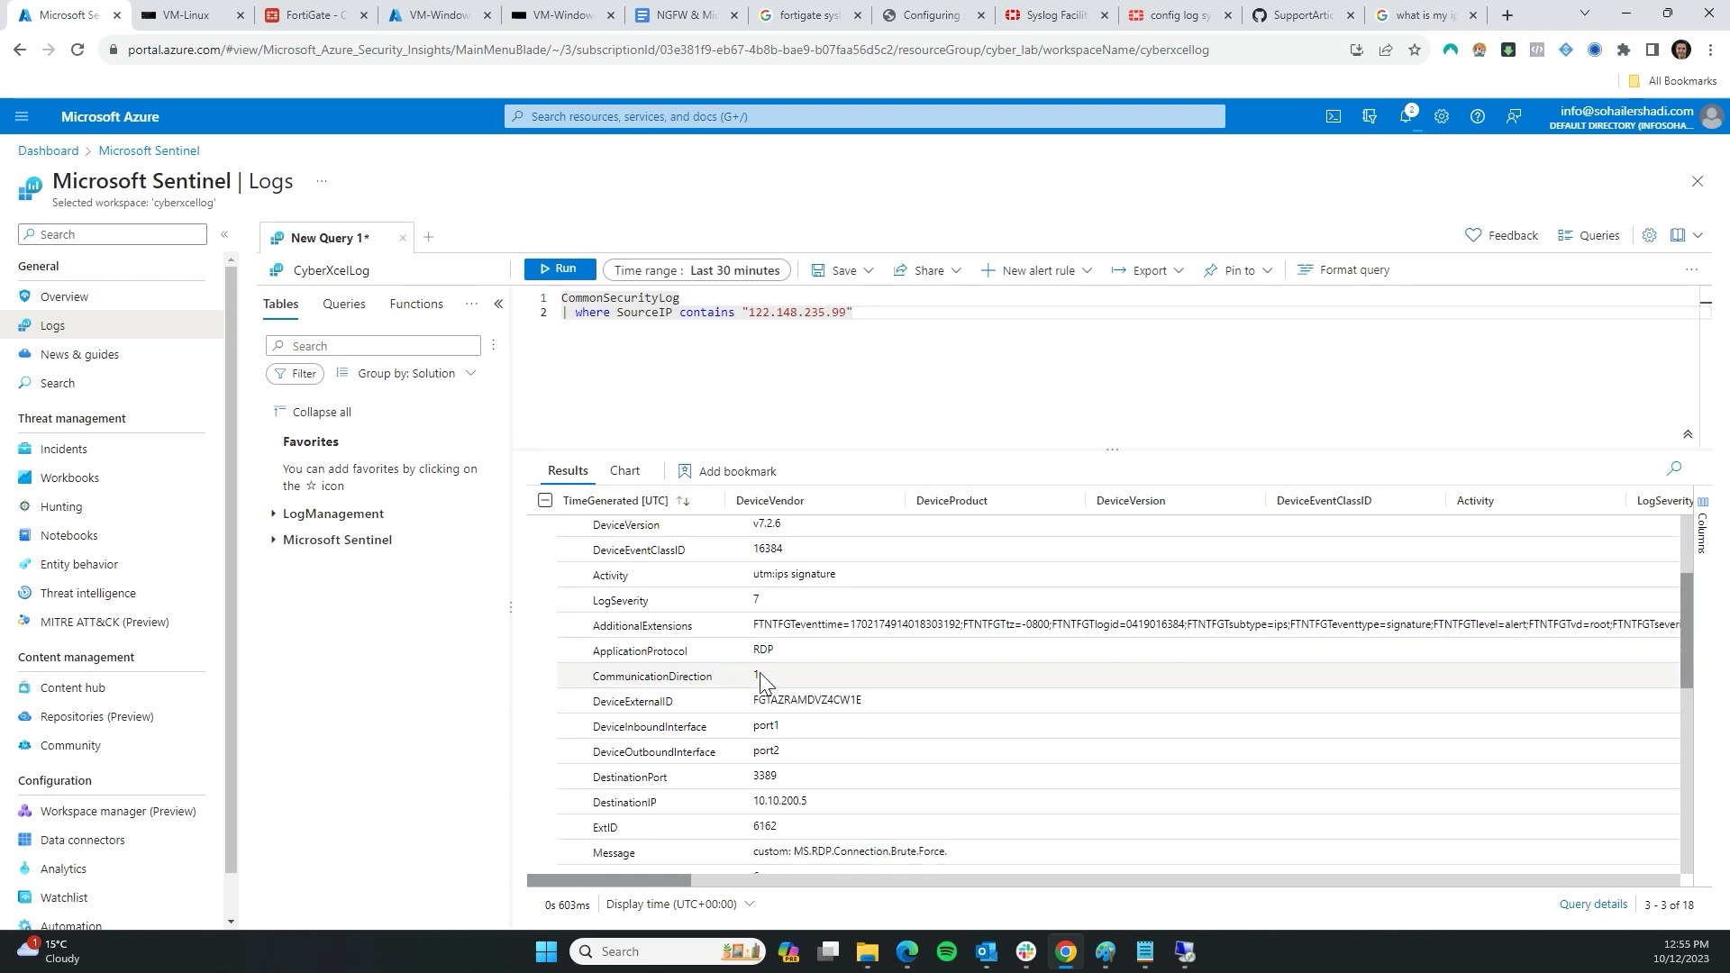
{"action": "scroll", "coordinate": [775, 730], "scroll_direction": "down", "scroll_amount": 2}
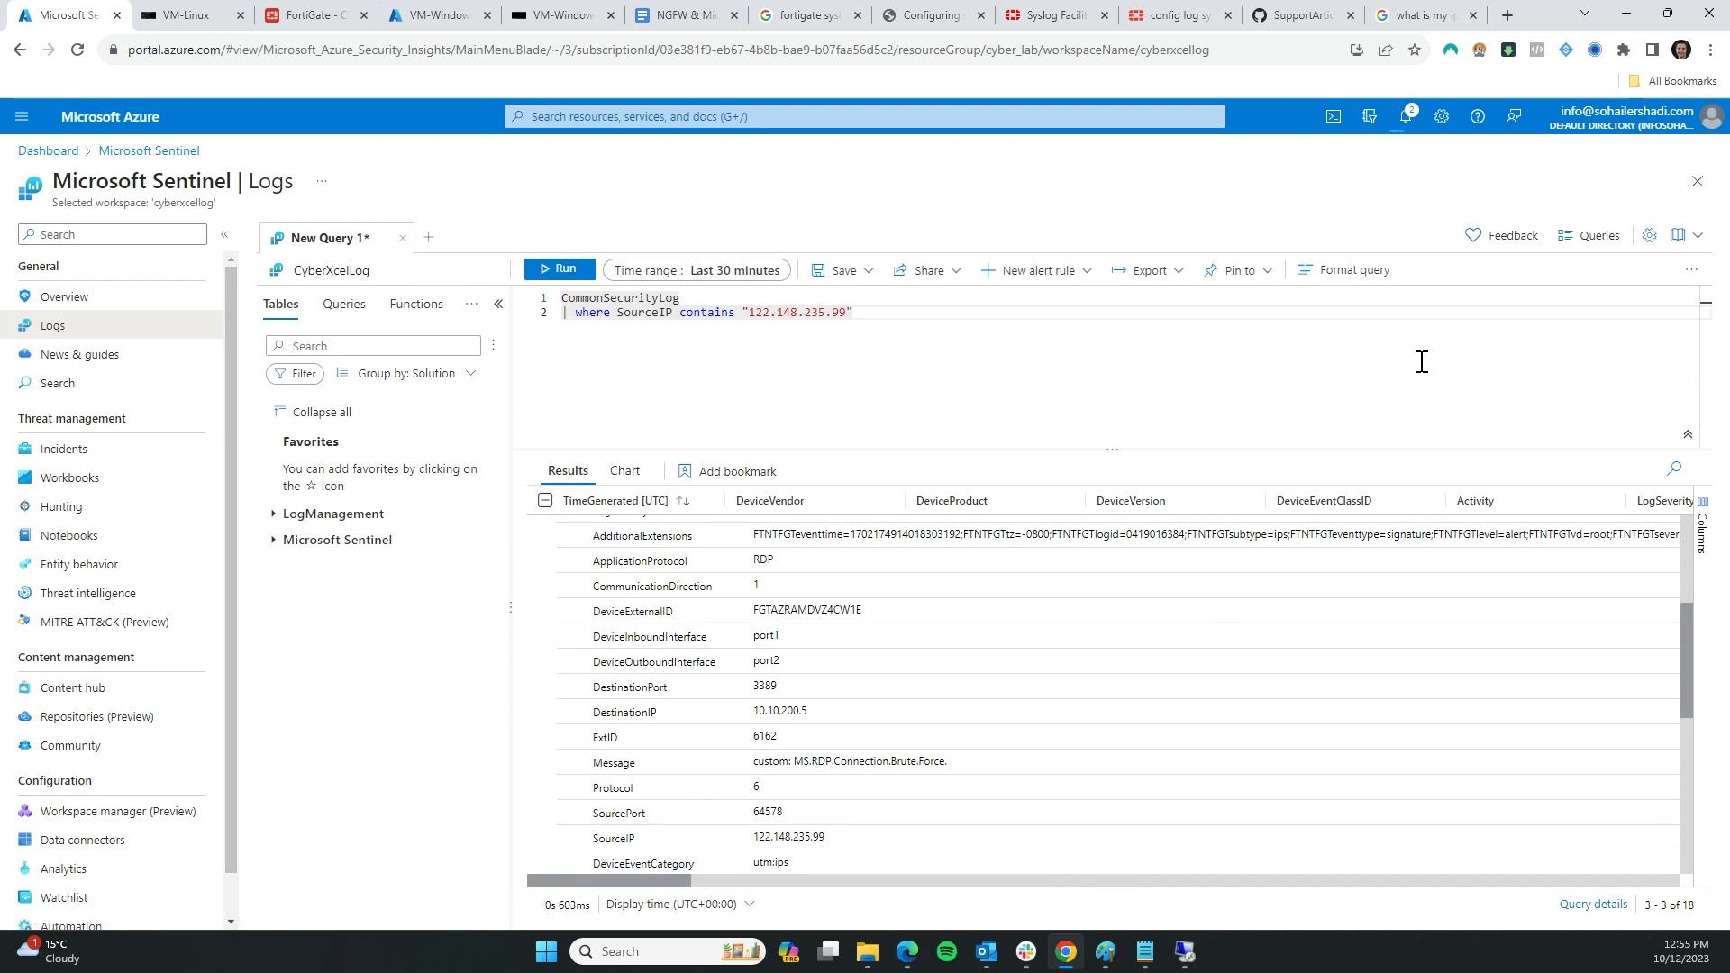
- Review the events chart and potential malicious events map on the Sentinel Overview, and view the Workbooks page
{"action": "key", "text": "alt+Left"}
{"action": "scroll", "coordinate": [745, 577], "scroll_direction": "down", "scroll_amount": 2}
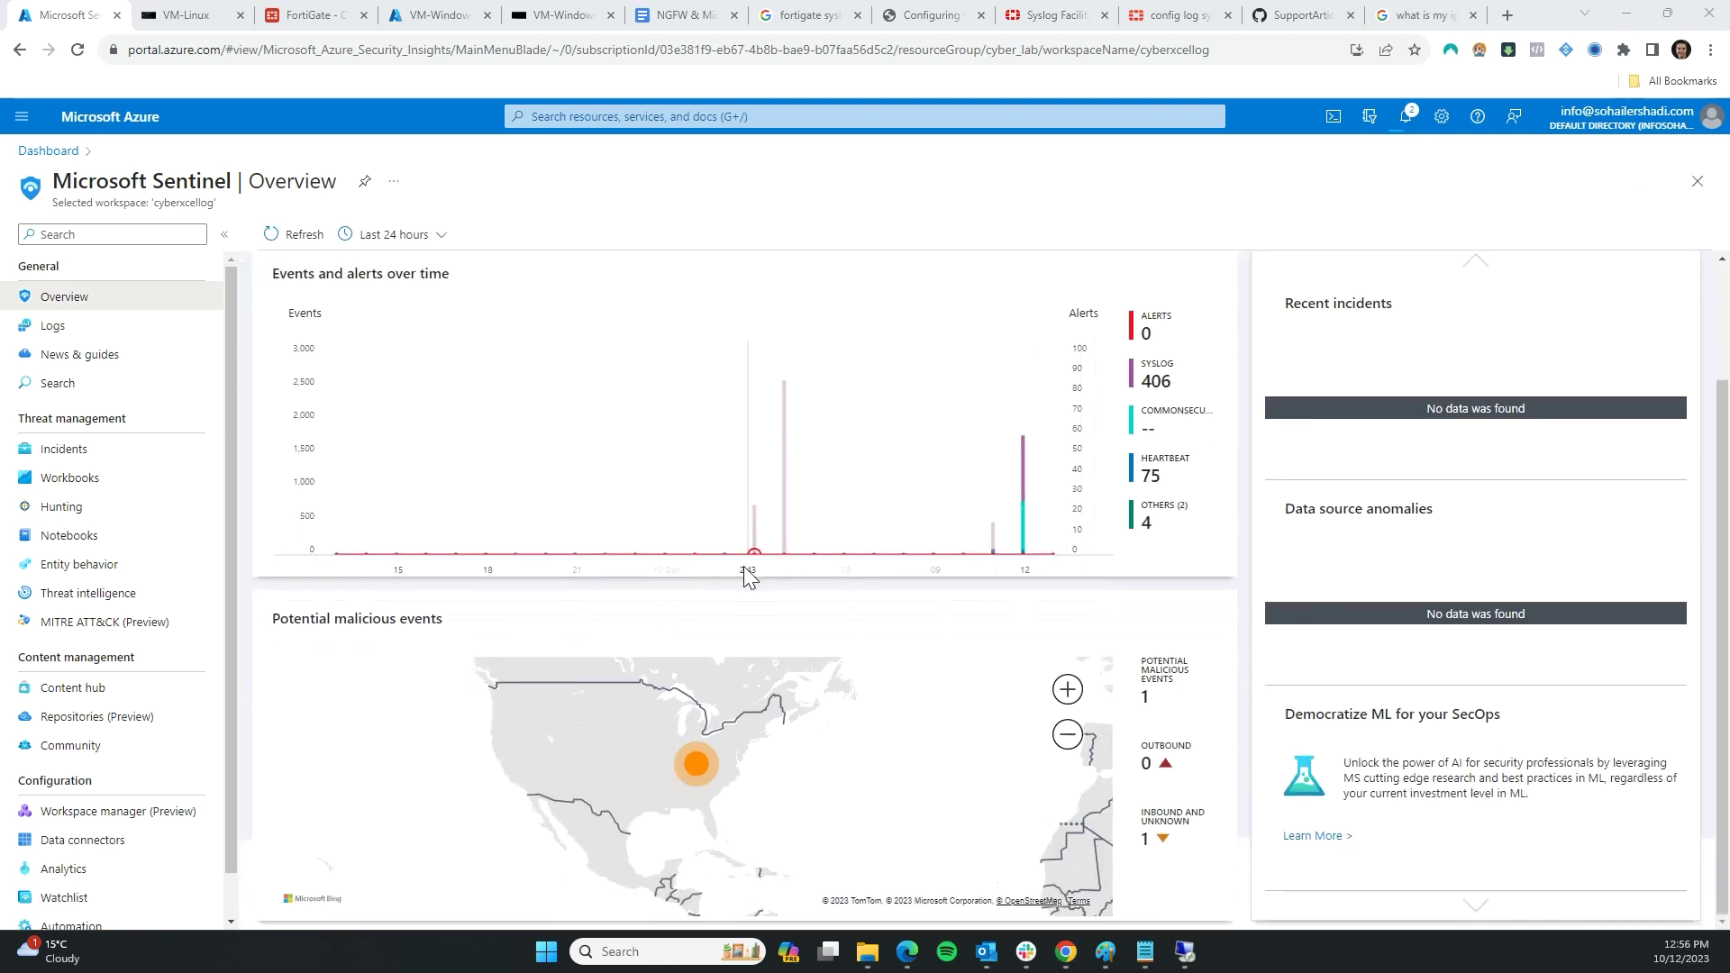
{"action": "scroll", "coordinate": [783, 780], "scroll_direction": "up", "scroll_amount": 2}
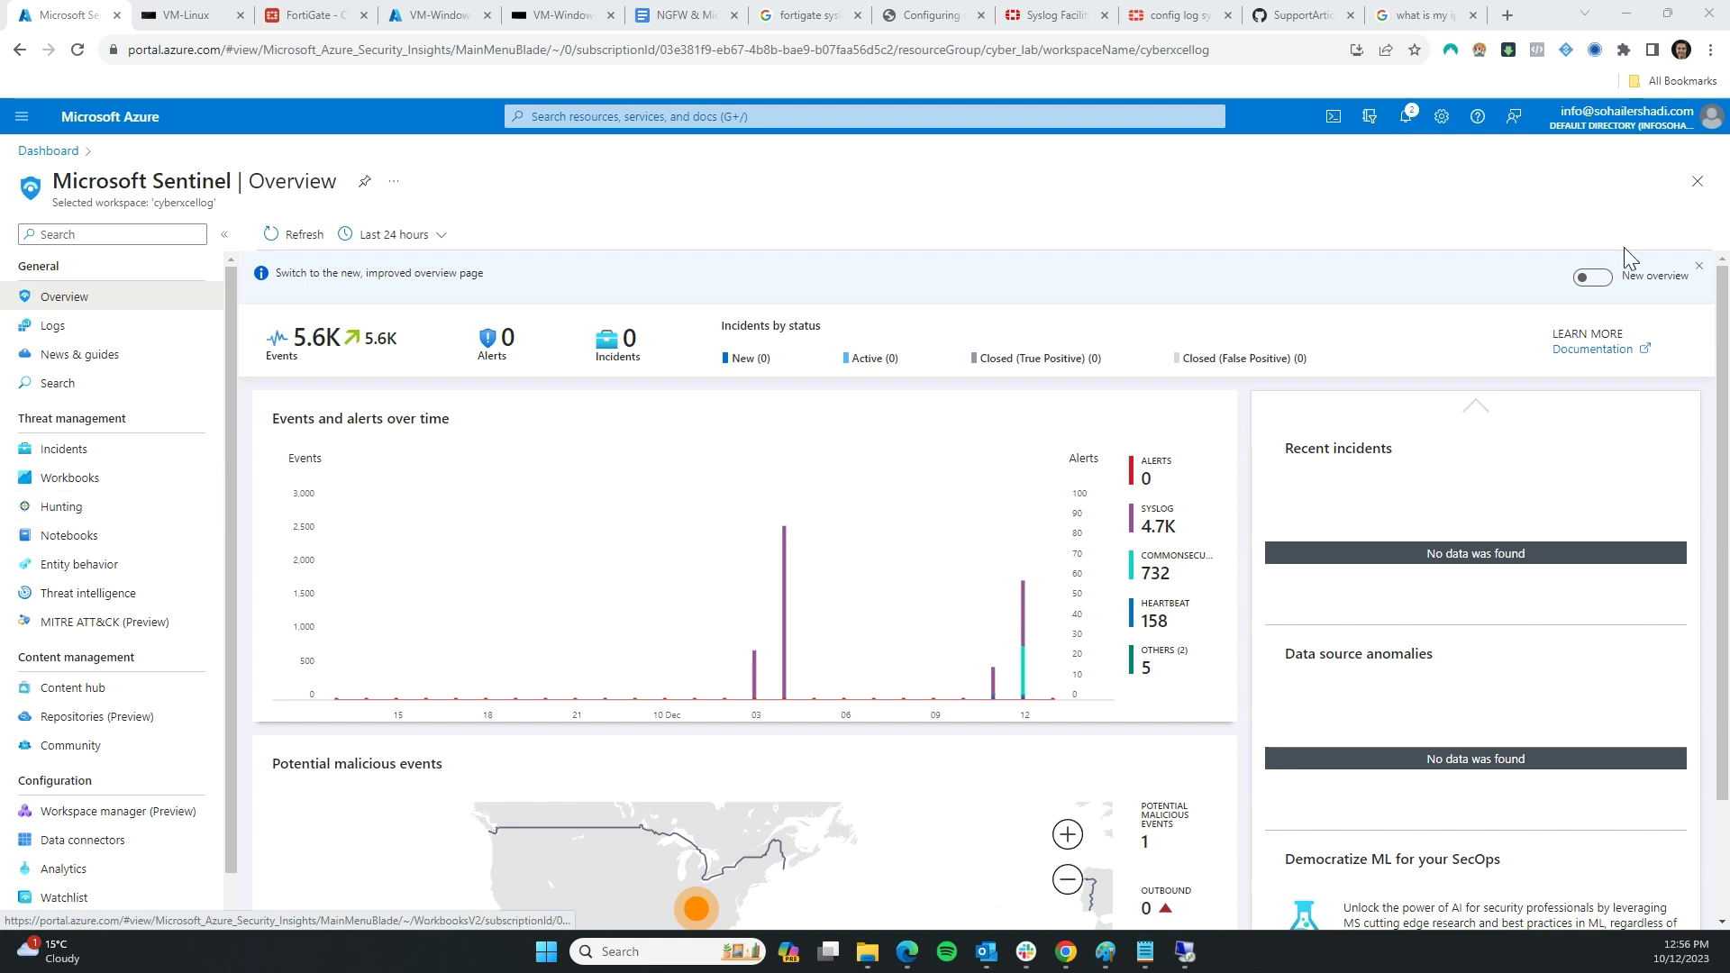
{"action": "left_click", "coordinate": [79, 485]}
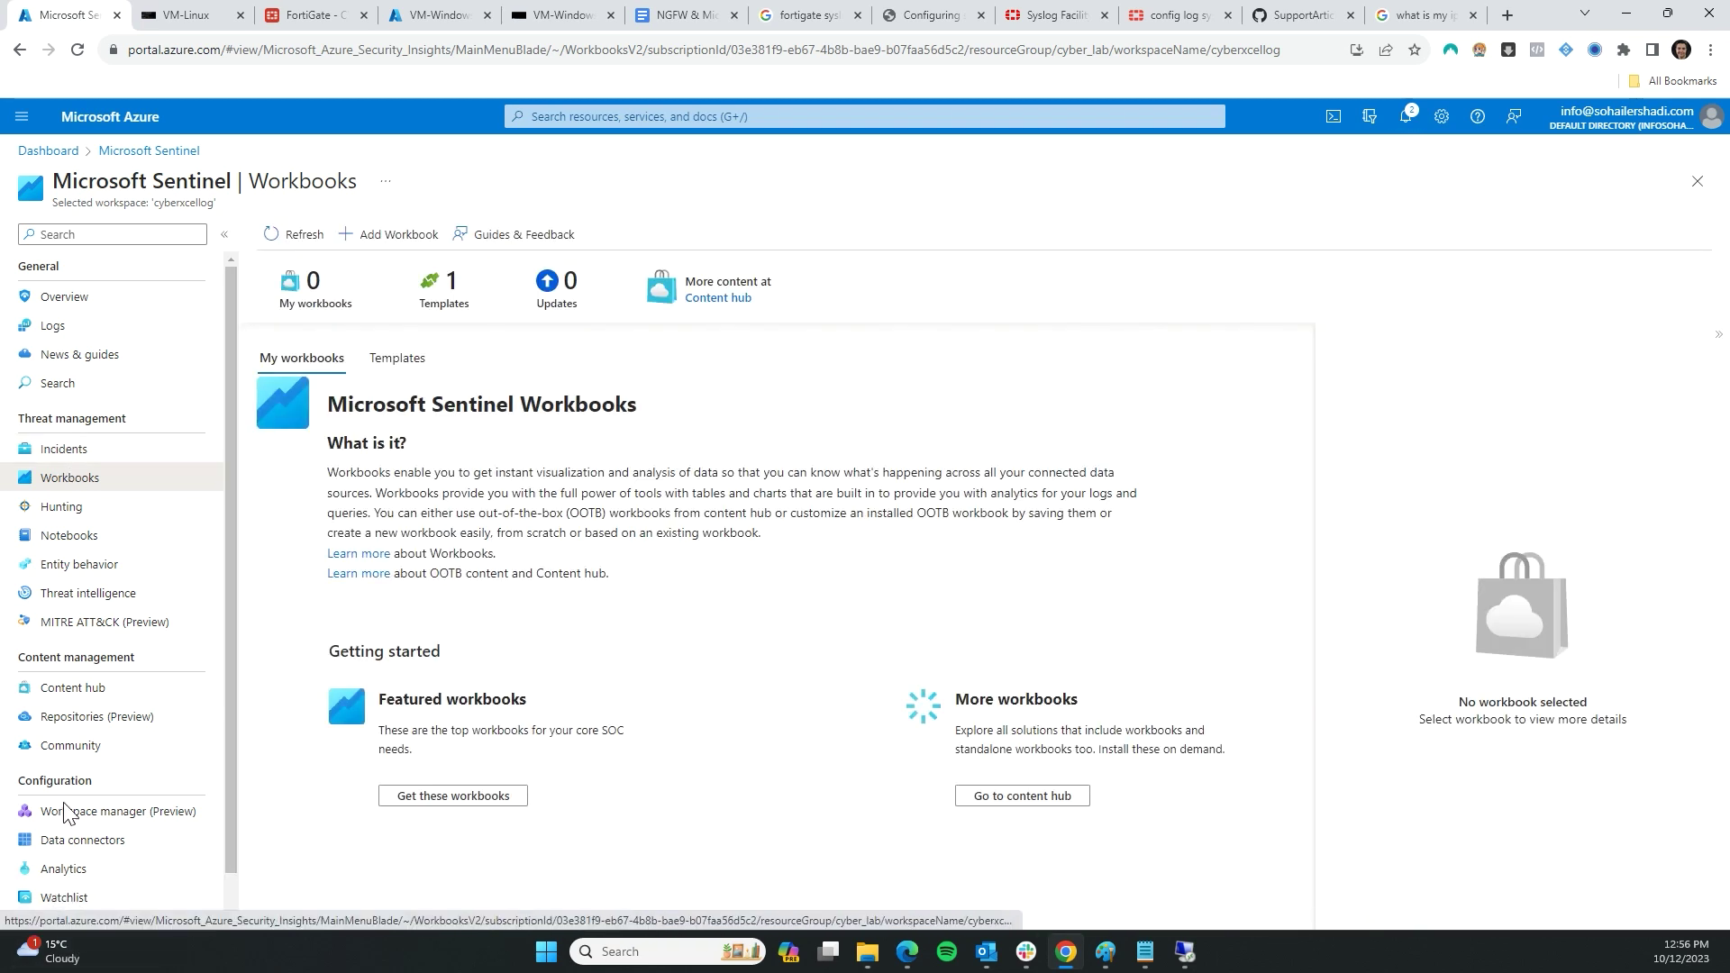
- Open Sentinel's Analytics rules and start the wizard for a new Microsoft incident creation rule
{"action": "scroll", "coordinate": [66, 829], "scroll_direction": "down", "scroll_amount": 1}
{"action": "left_click", "coordinate": [65, 829]}
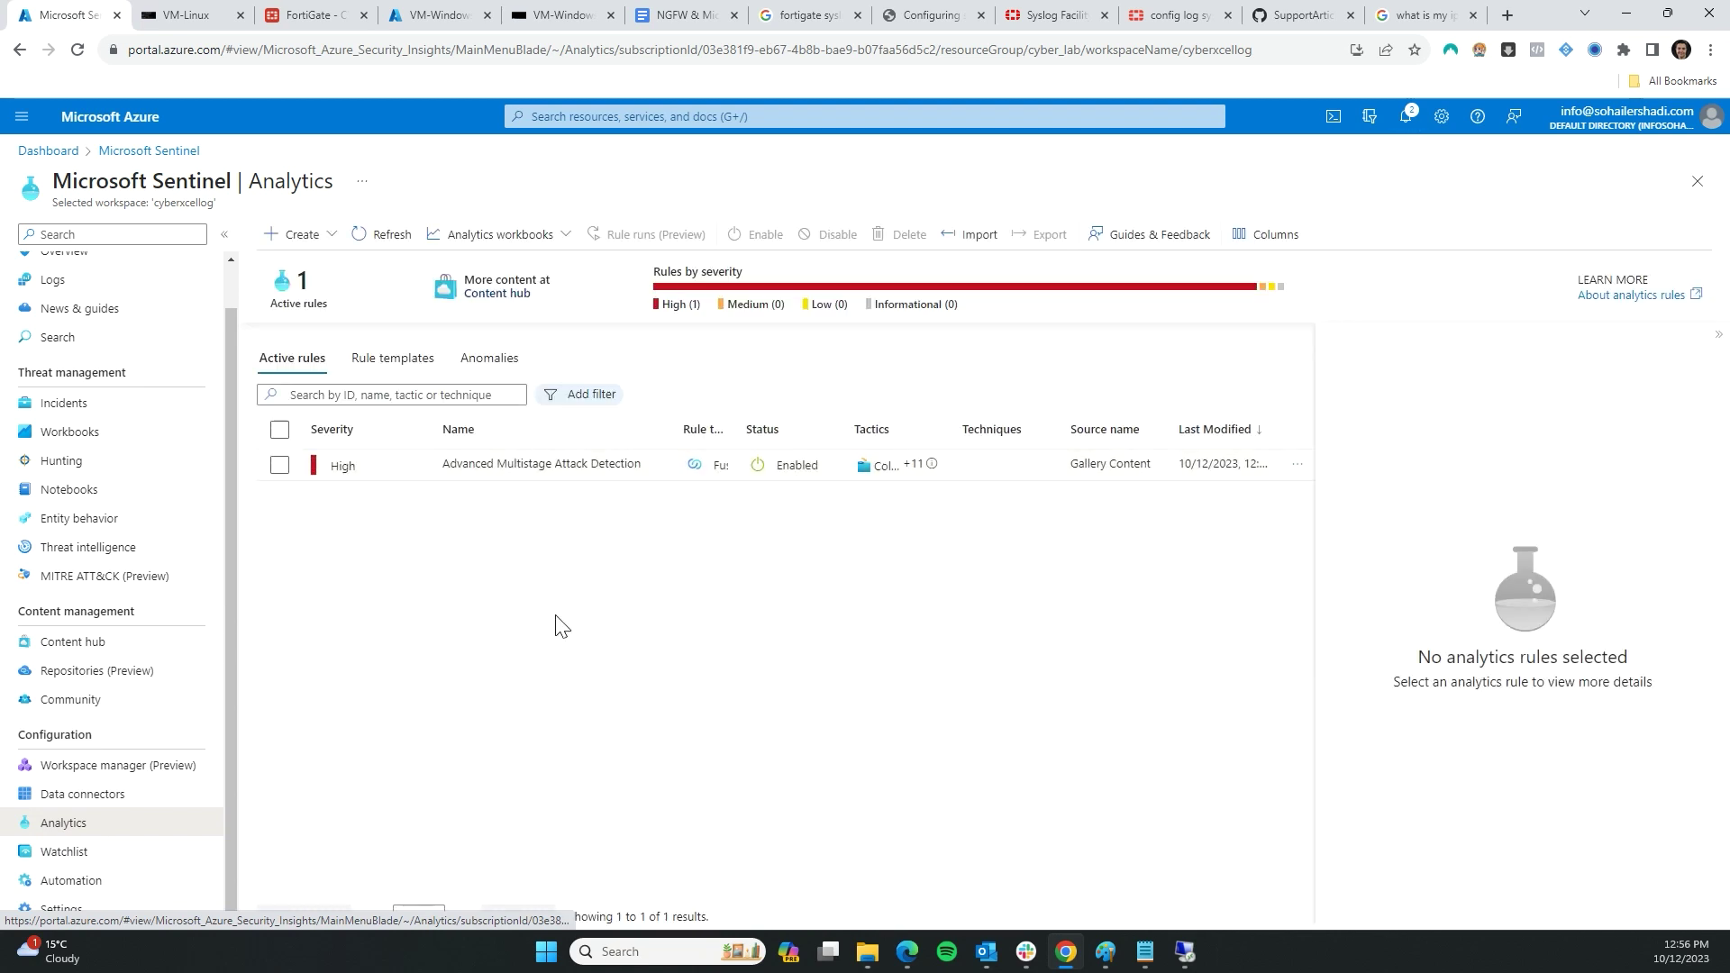
{"action": "left_click", "coordinate": [332, 236]}
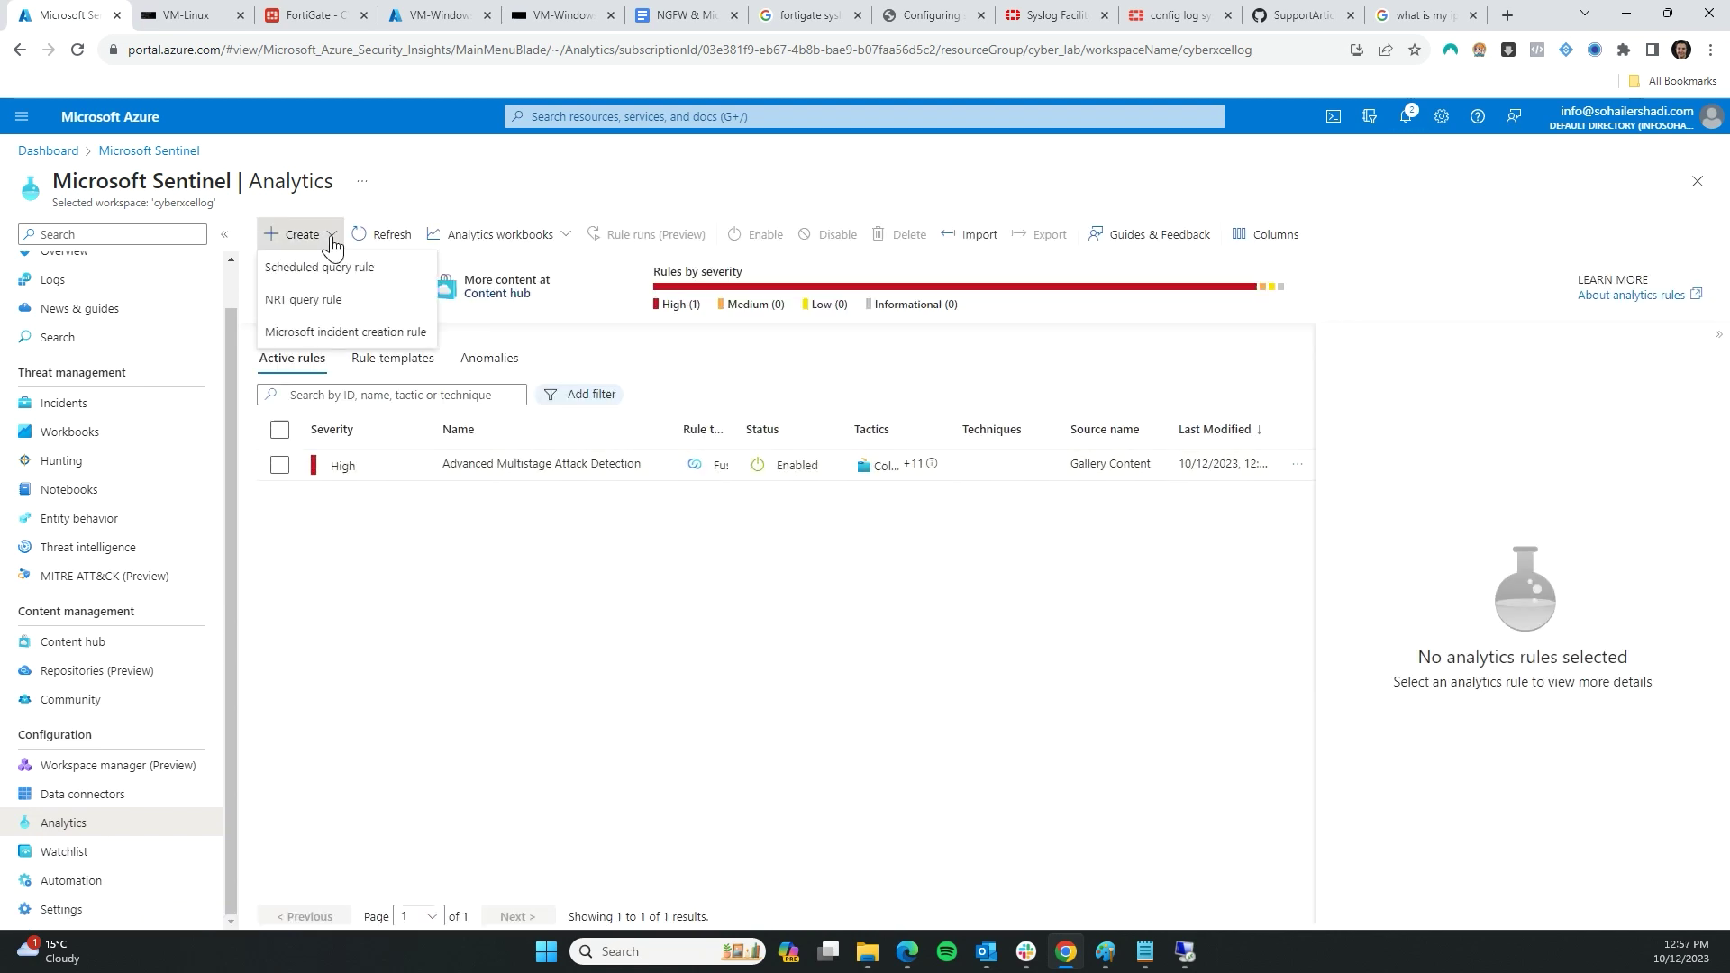
{"action": "left_click", "coordinate": [1252, 623]}
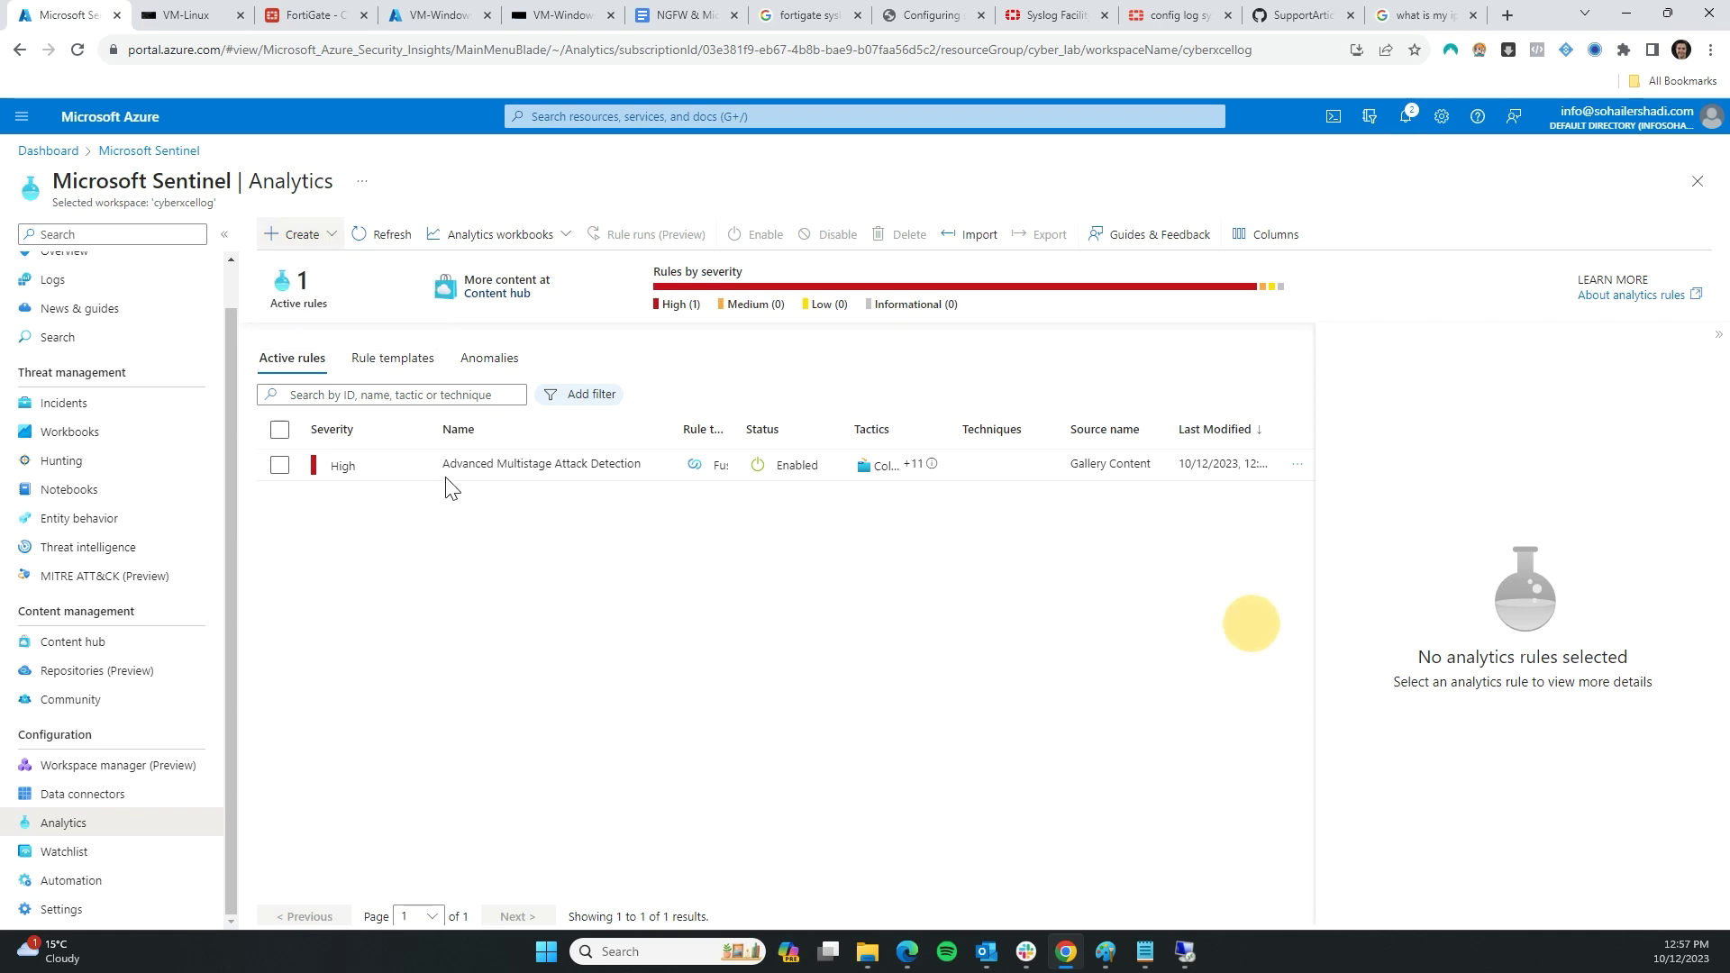
{"action": "left_click", "coordinate": [332, 236]}
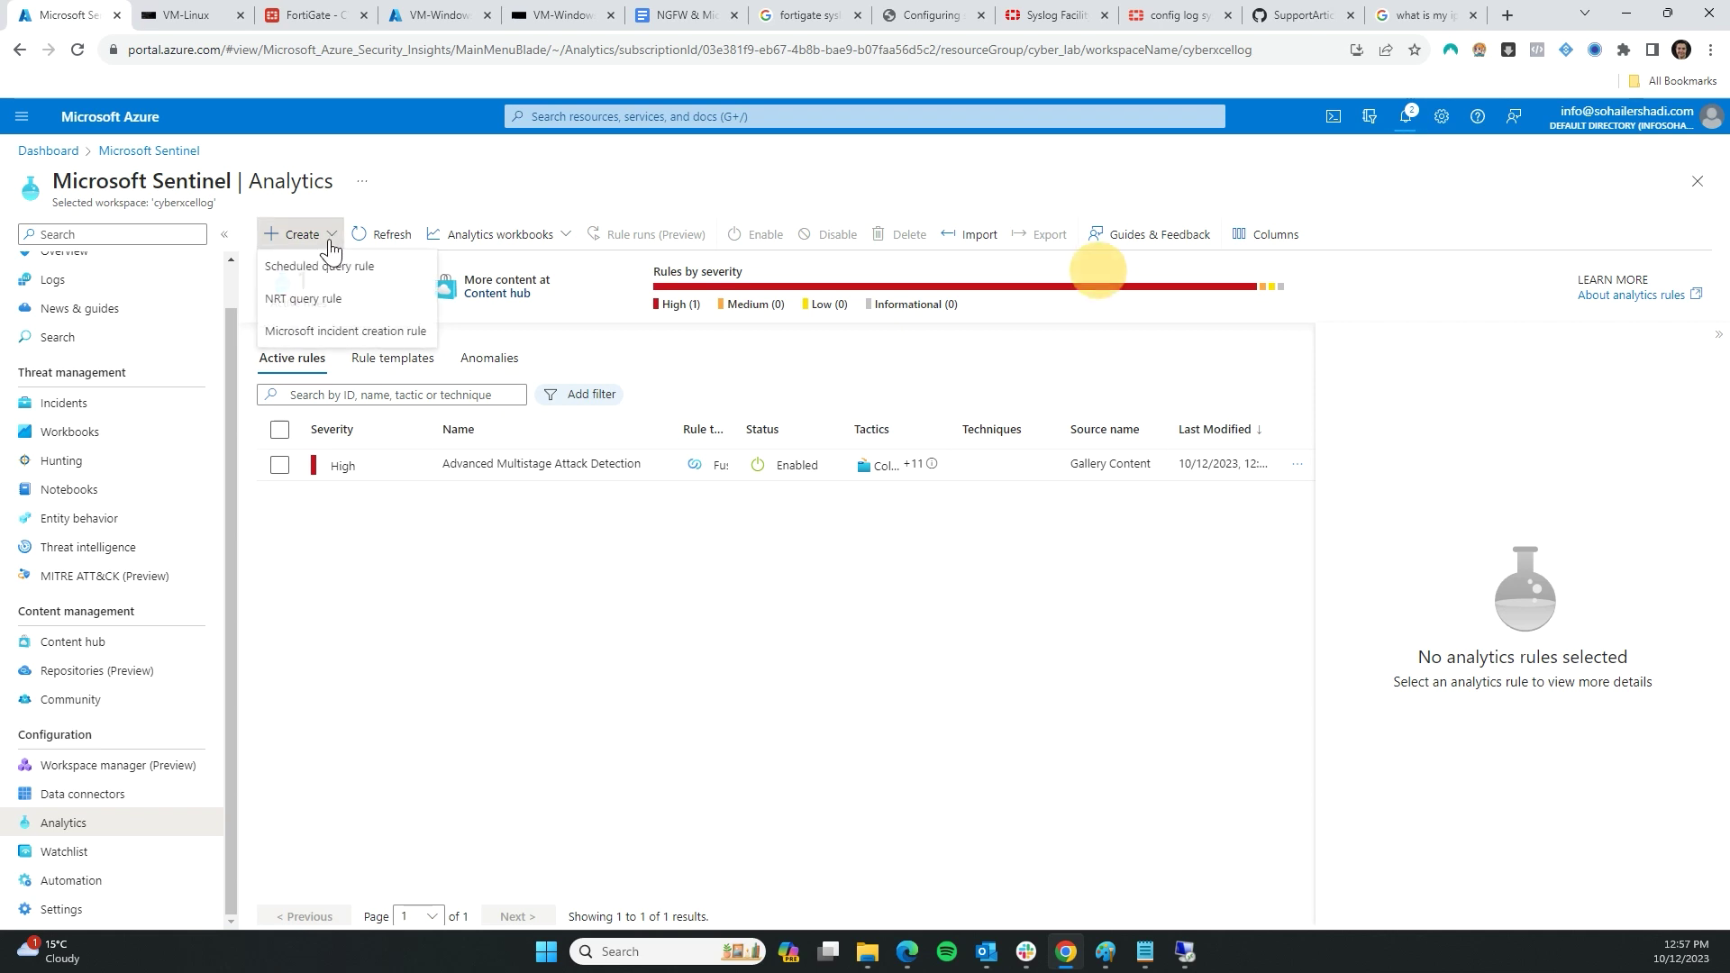
{"action": "left_click", "coordinate": [321, 338]}
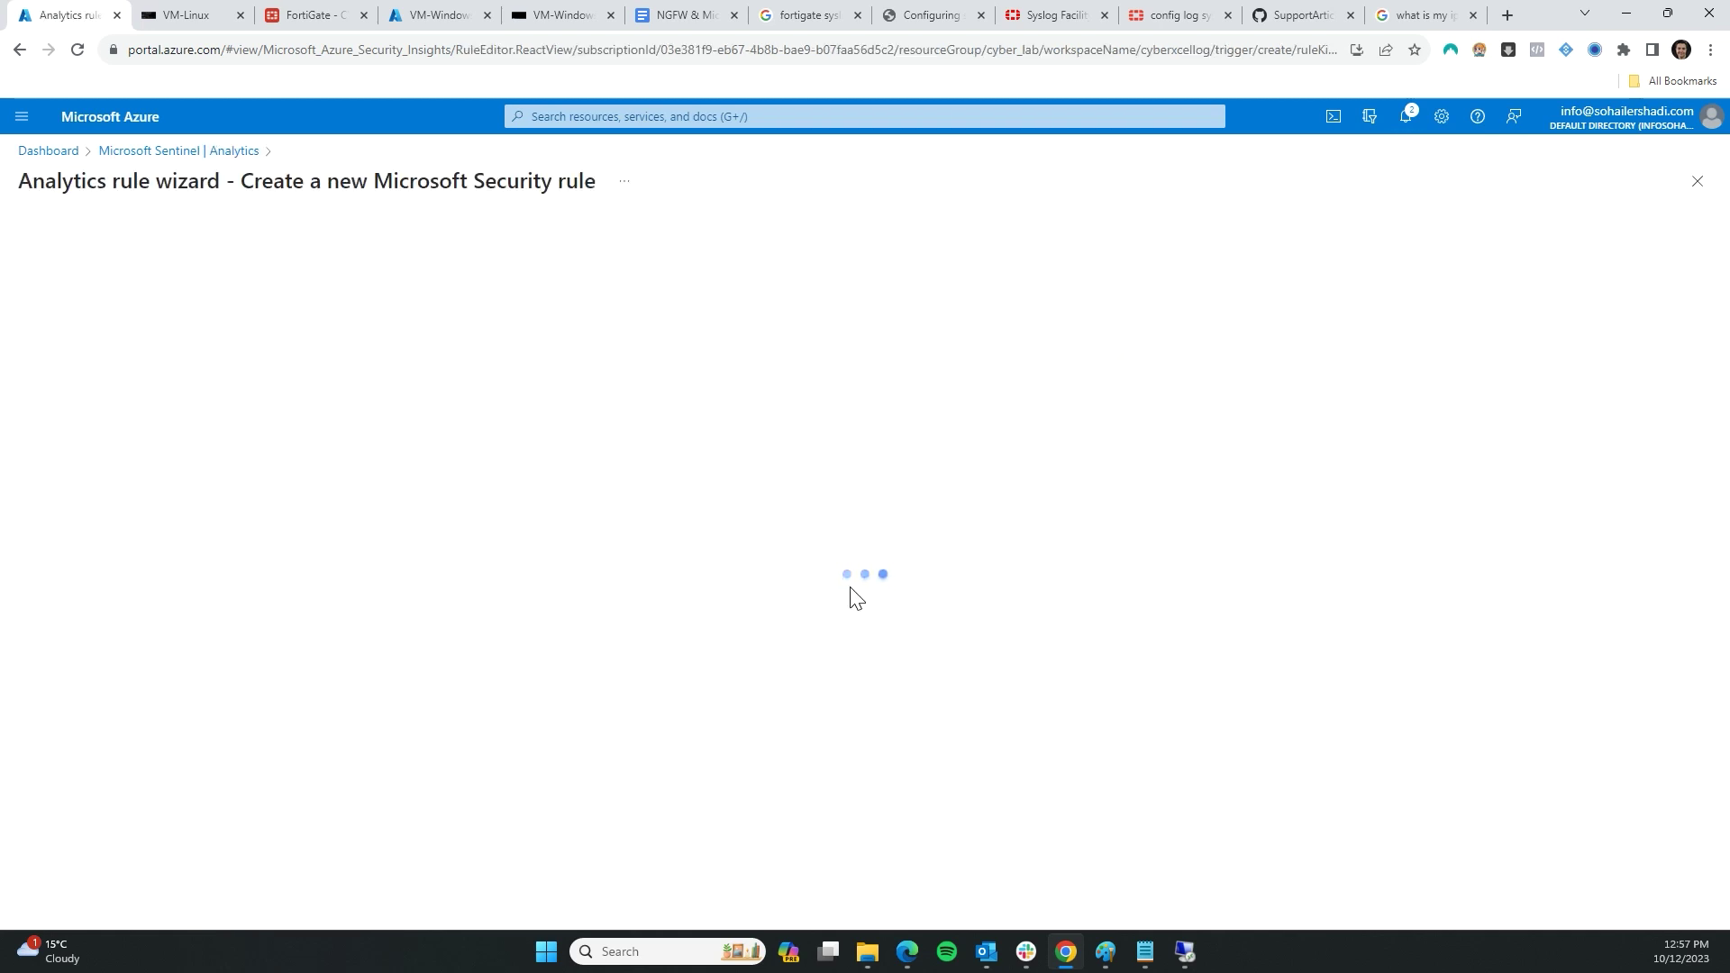
- Examine the rule details, rule logic and alert filter settings of the new Microsoft Security rule
{"action": "scroll", "coordinate": [349, 512], "scroll_direction": "down", "scroll_amount": 1}
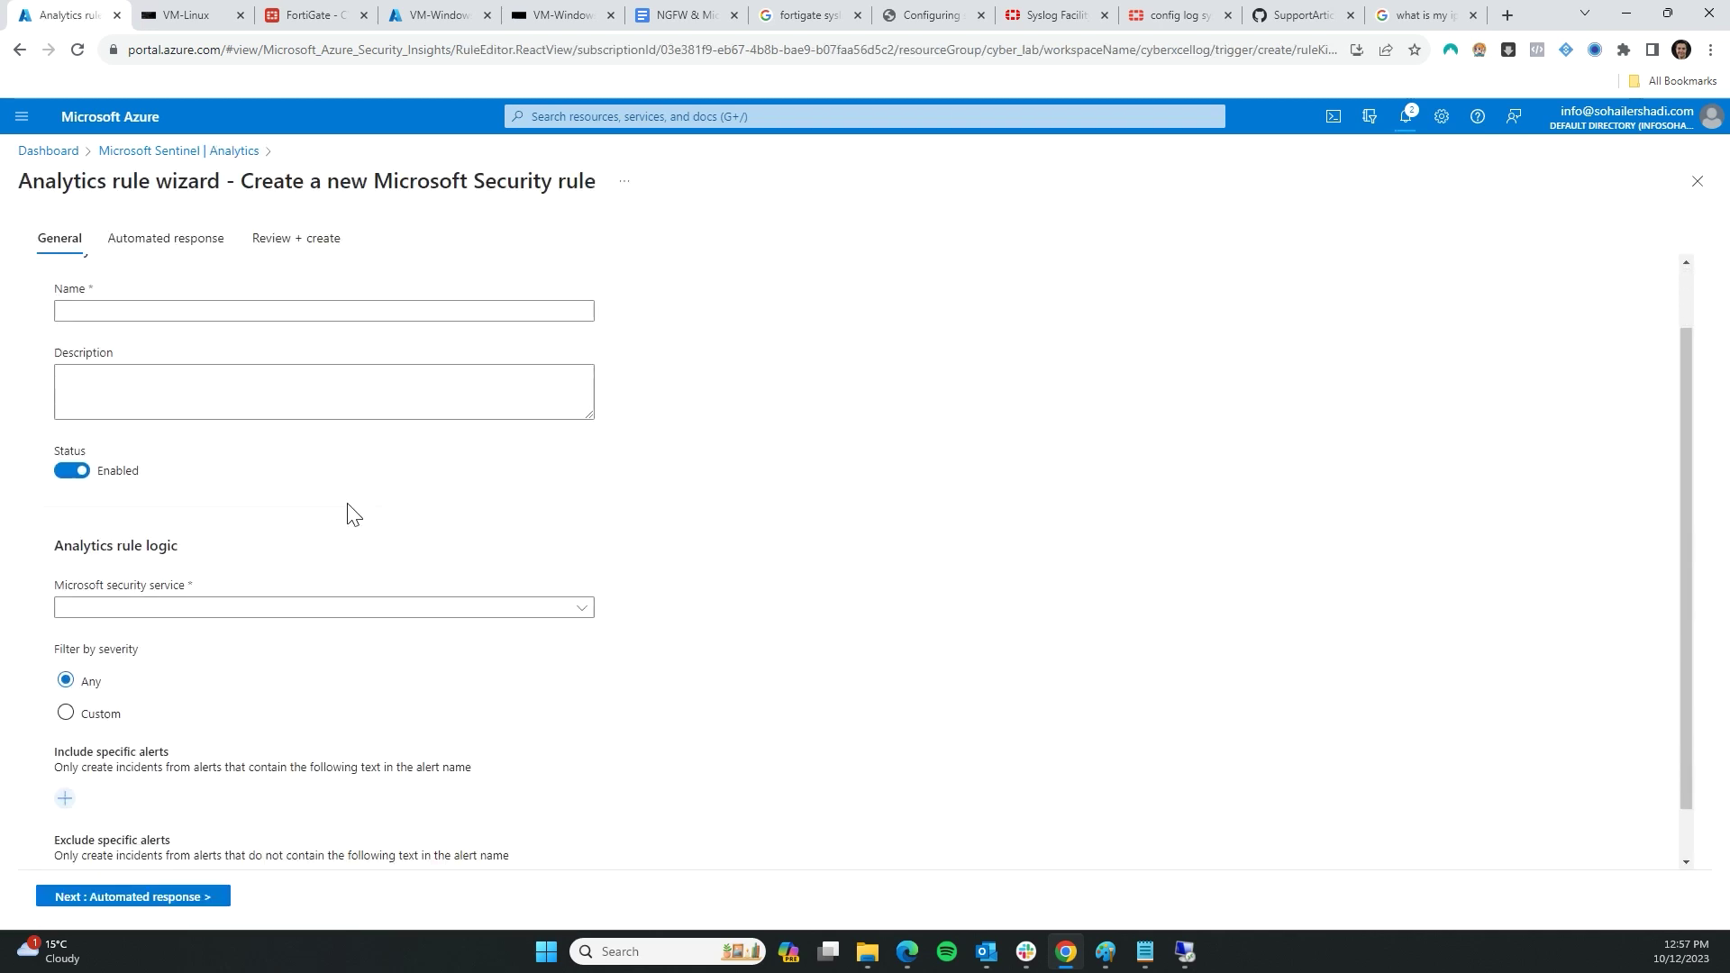
{"action": "scroll", "coordinate": [351, 514], "scroll_direction": "up", "scroll_amount": 1}
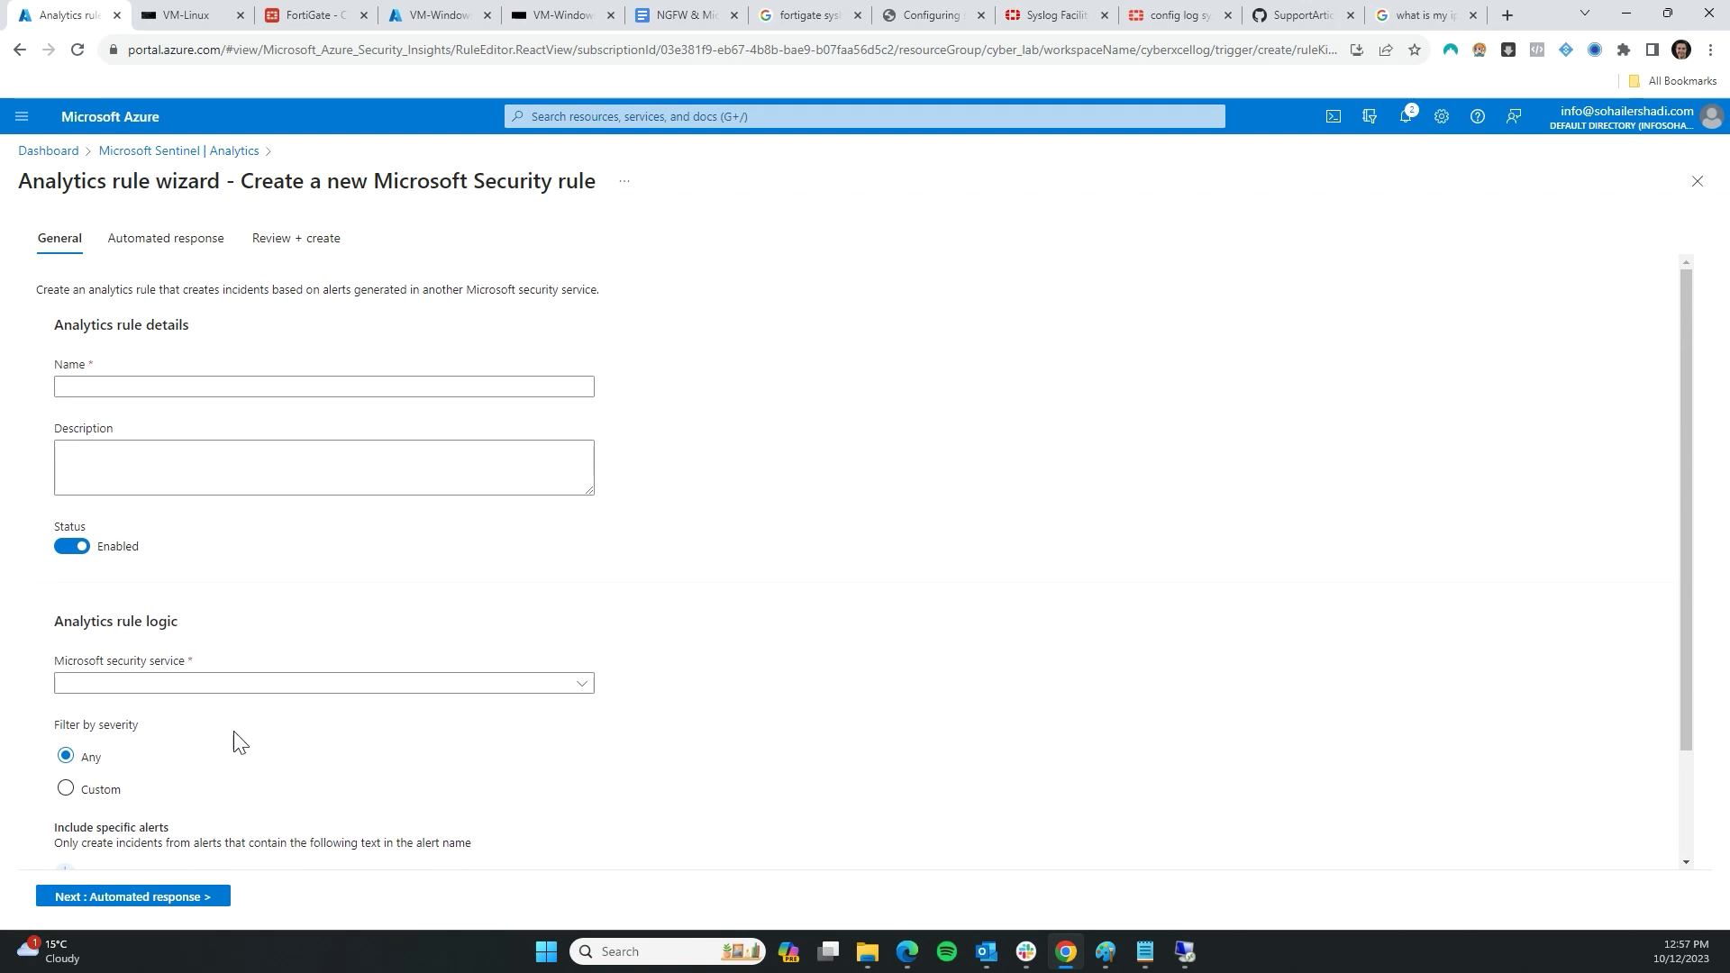
{"action": "scroll", "coordinate": [235, 742], "scroll_direction": "down", "scroll_amount": 2}
{"action": "scroll", "coordinate": [141, 435], "scroll_direction": "up", "scroll_amount": 2}
{"action": "scroll", "coordinate": [154, 754], "scroll_direction": "down", "scroll_amount": 2}
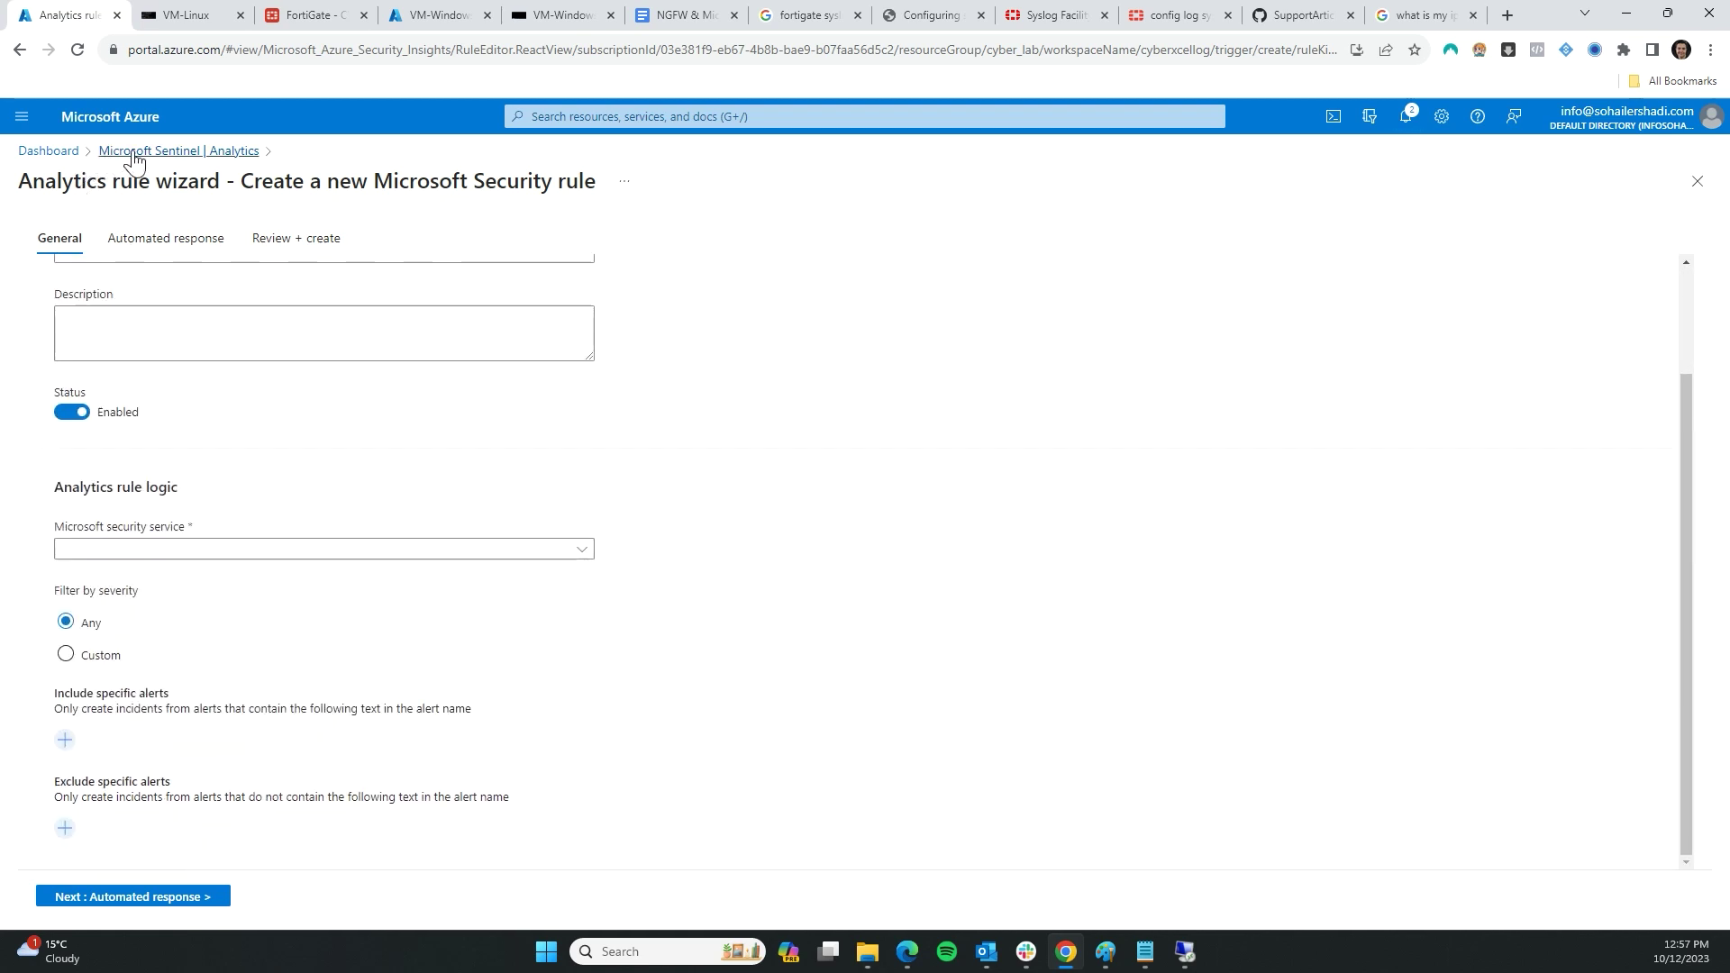
- Restart the Microsoft incident creation rule as "Fortigate IPS Alerts", described "All the alerts for the IPS of the firewall.", with Custom as the Microsoft security service
{"action": "left_click", "coordinate": [214, 152]}
{"action": "left_click", "coordinate": [67, 644]}
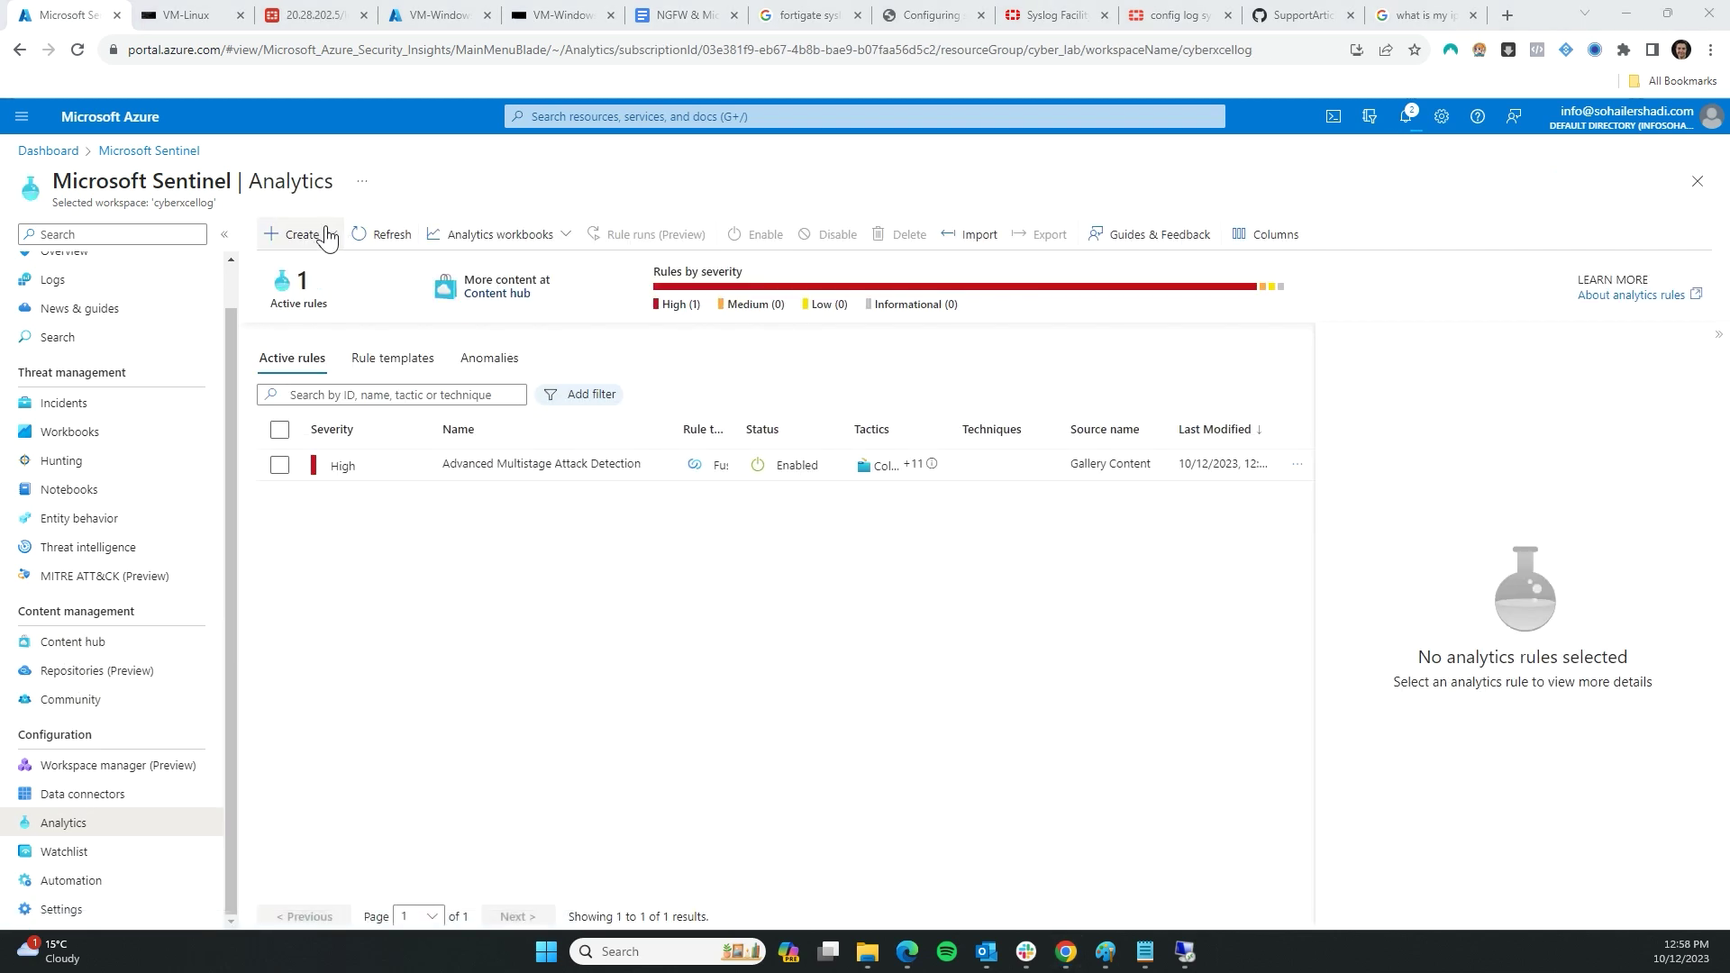
{"action": "left_click", "coordinate": [323, 234]}
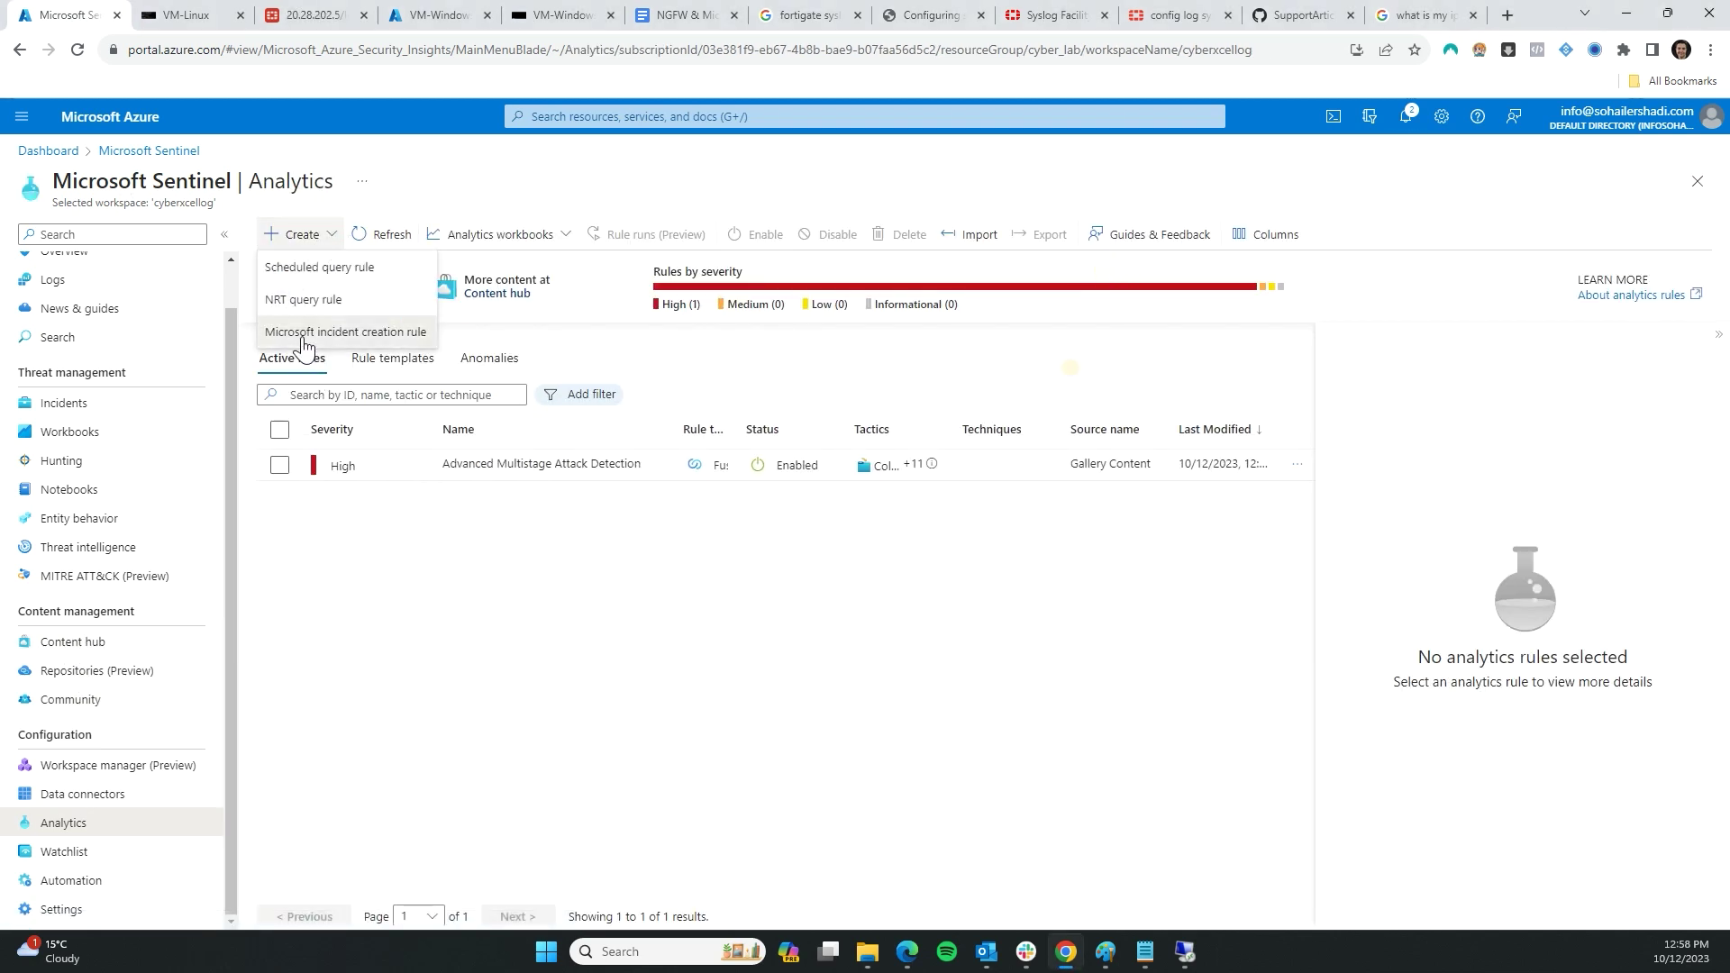
{"action": "left_click", "coordinate": [336, 334]}
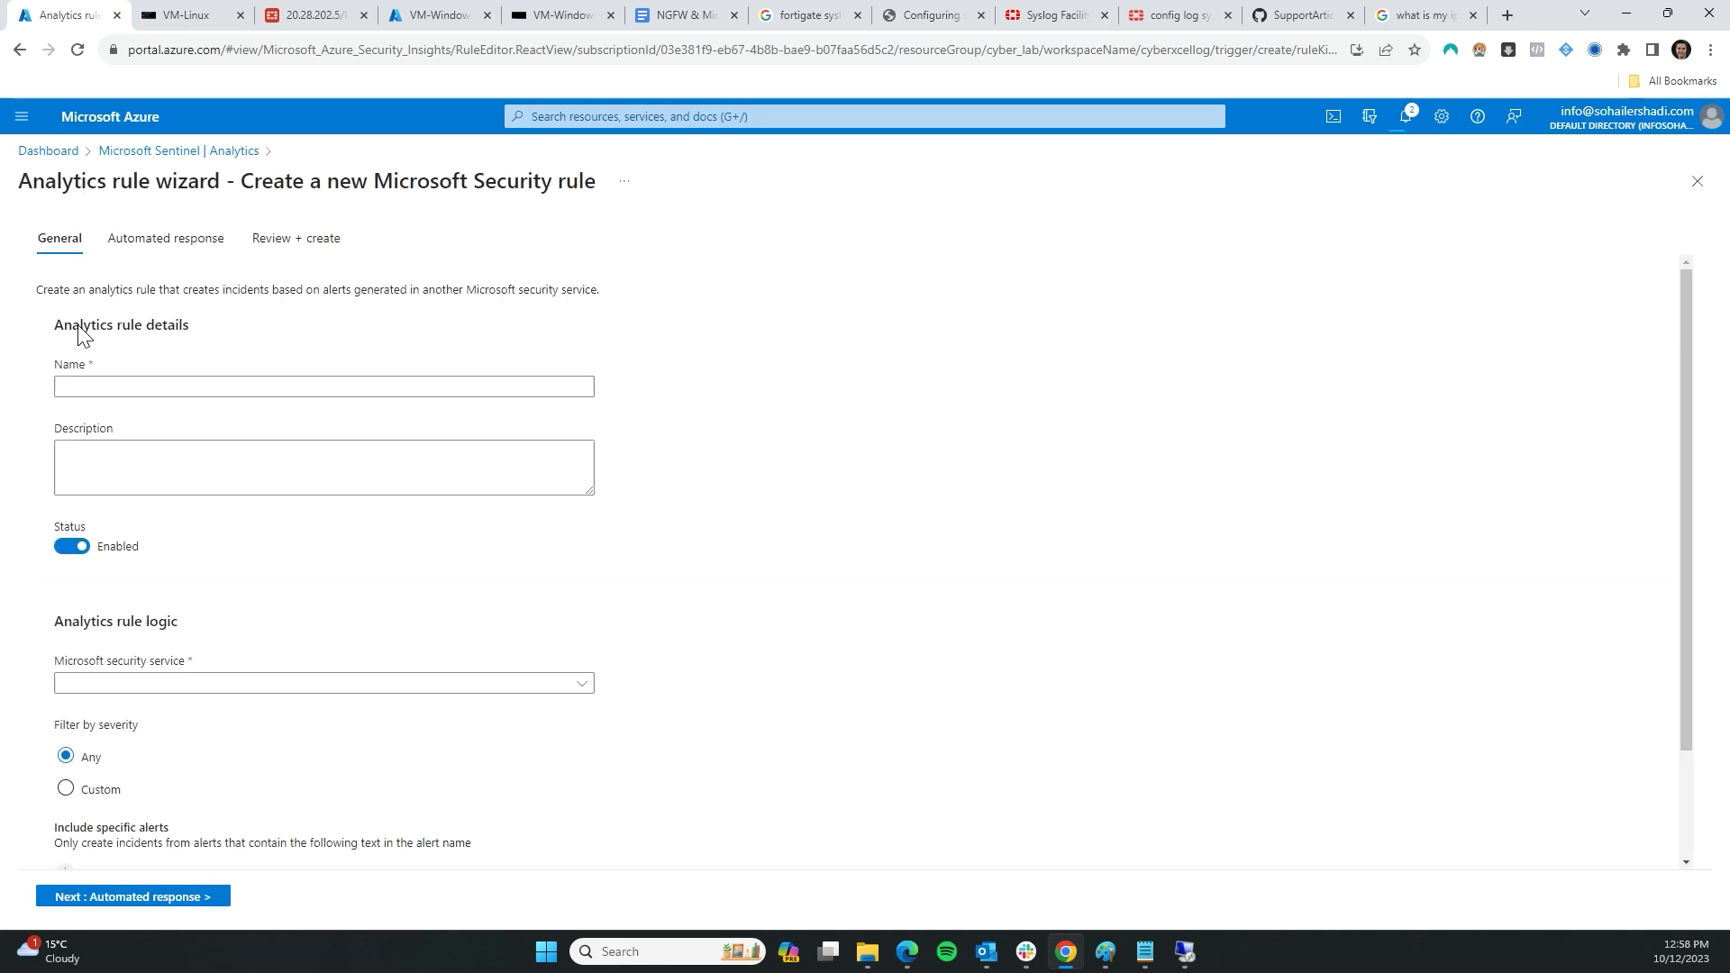
{"action": "left_click", "coordinate": [133, 386]}
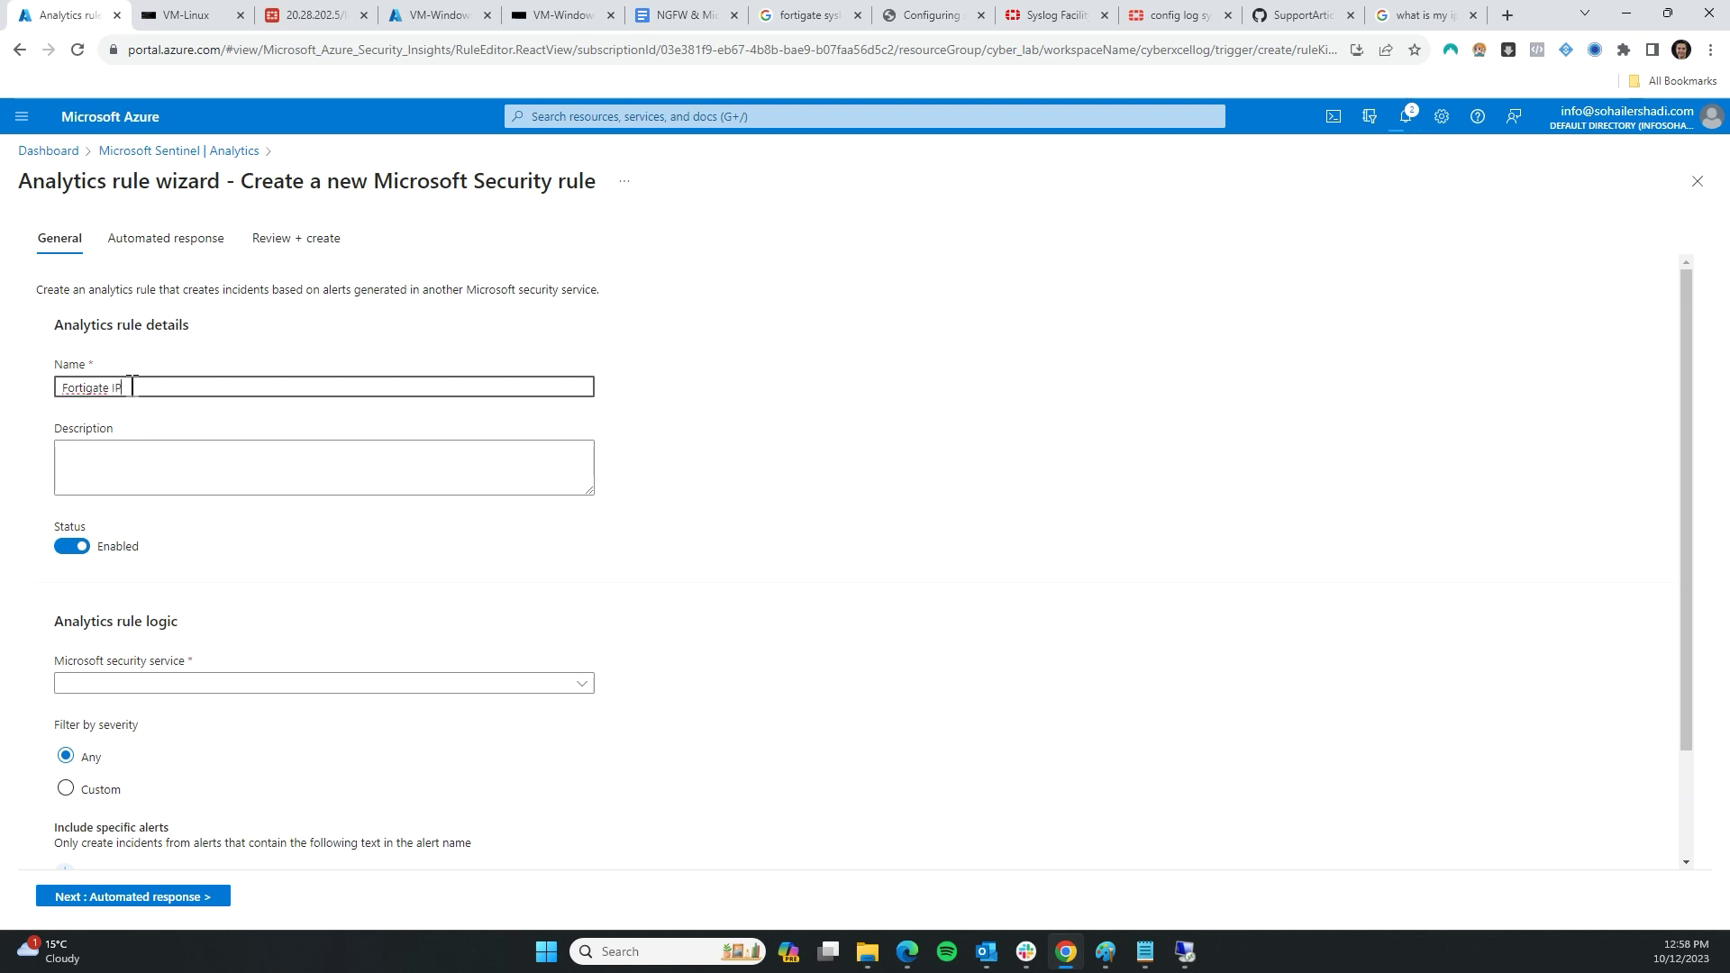
{"action": "left_click", "coordinate": [121, 471]}
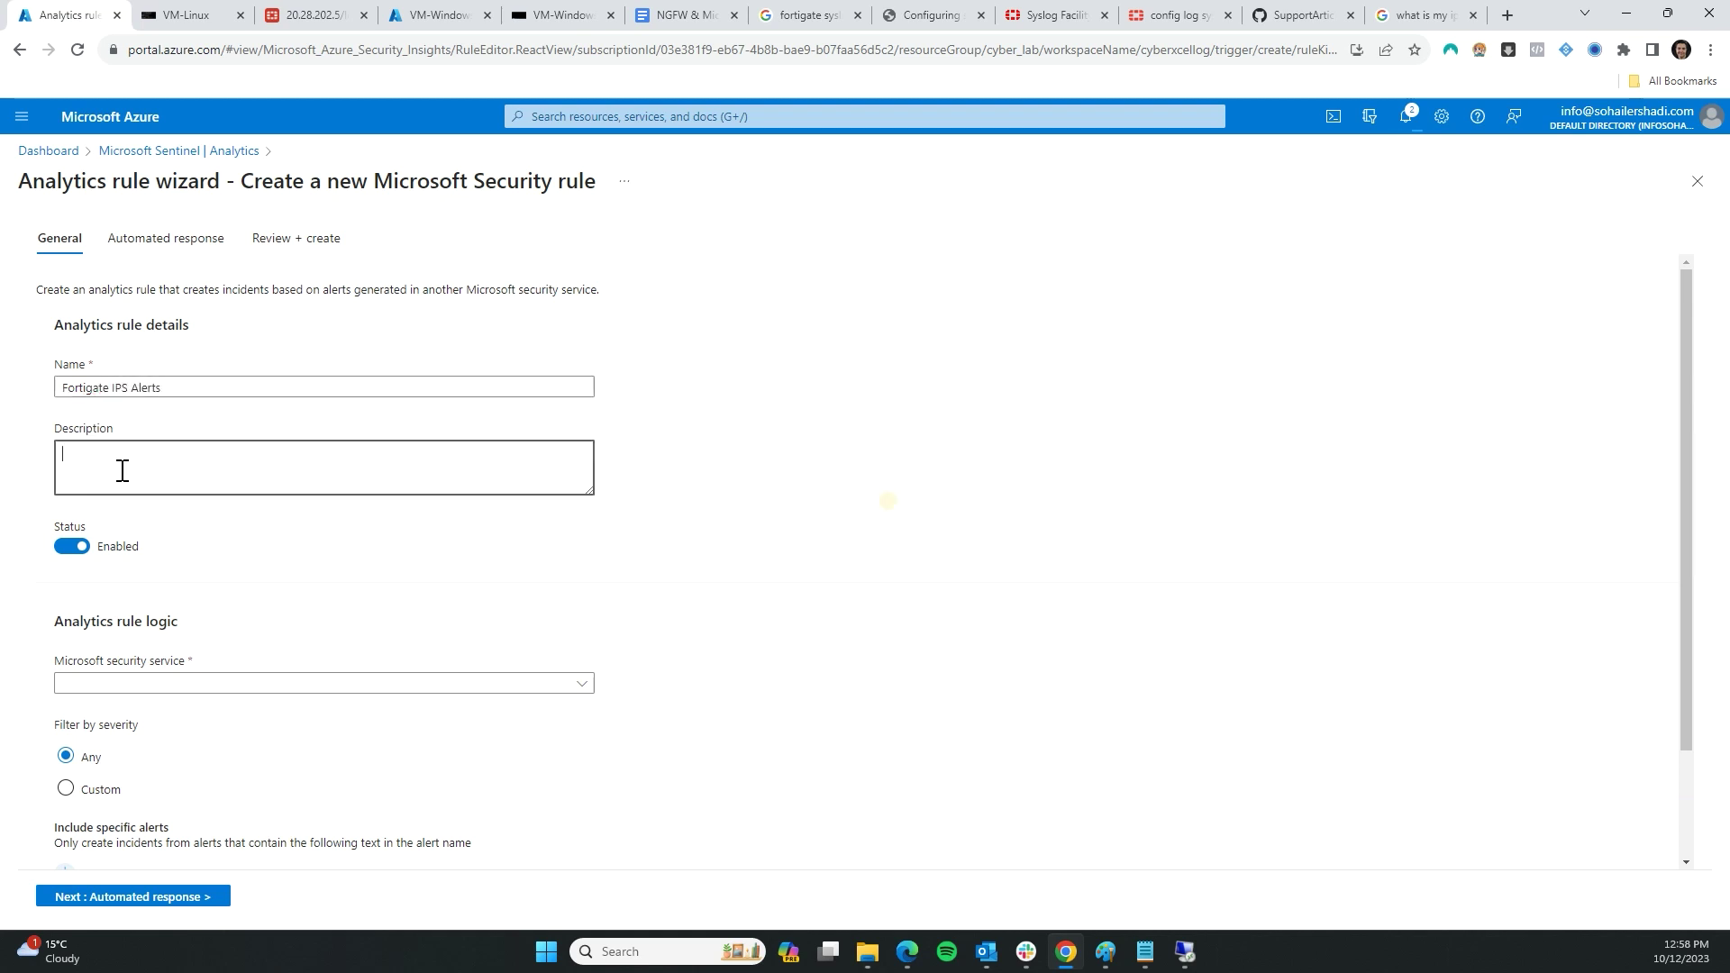
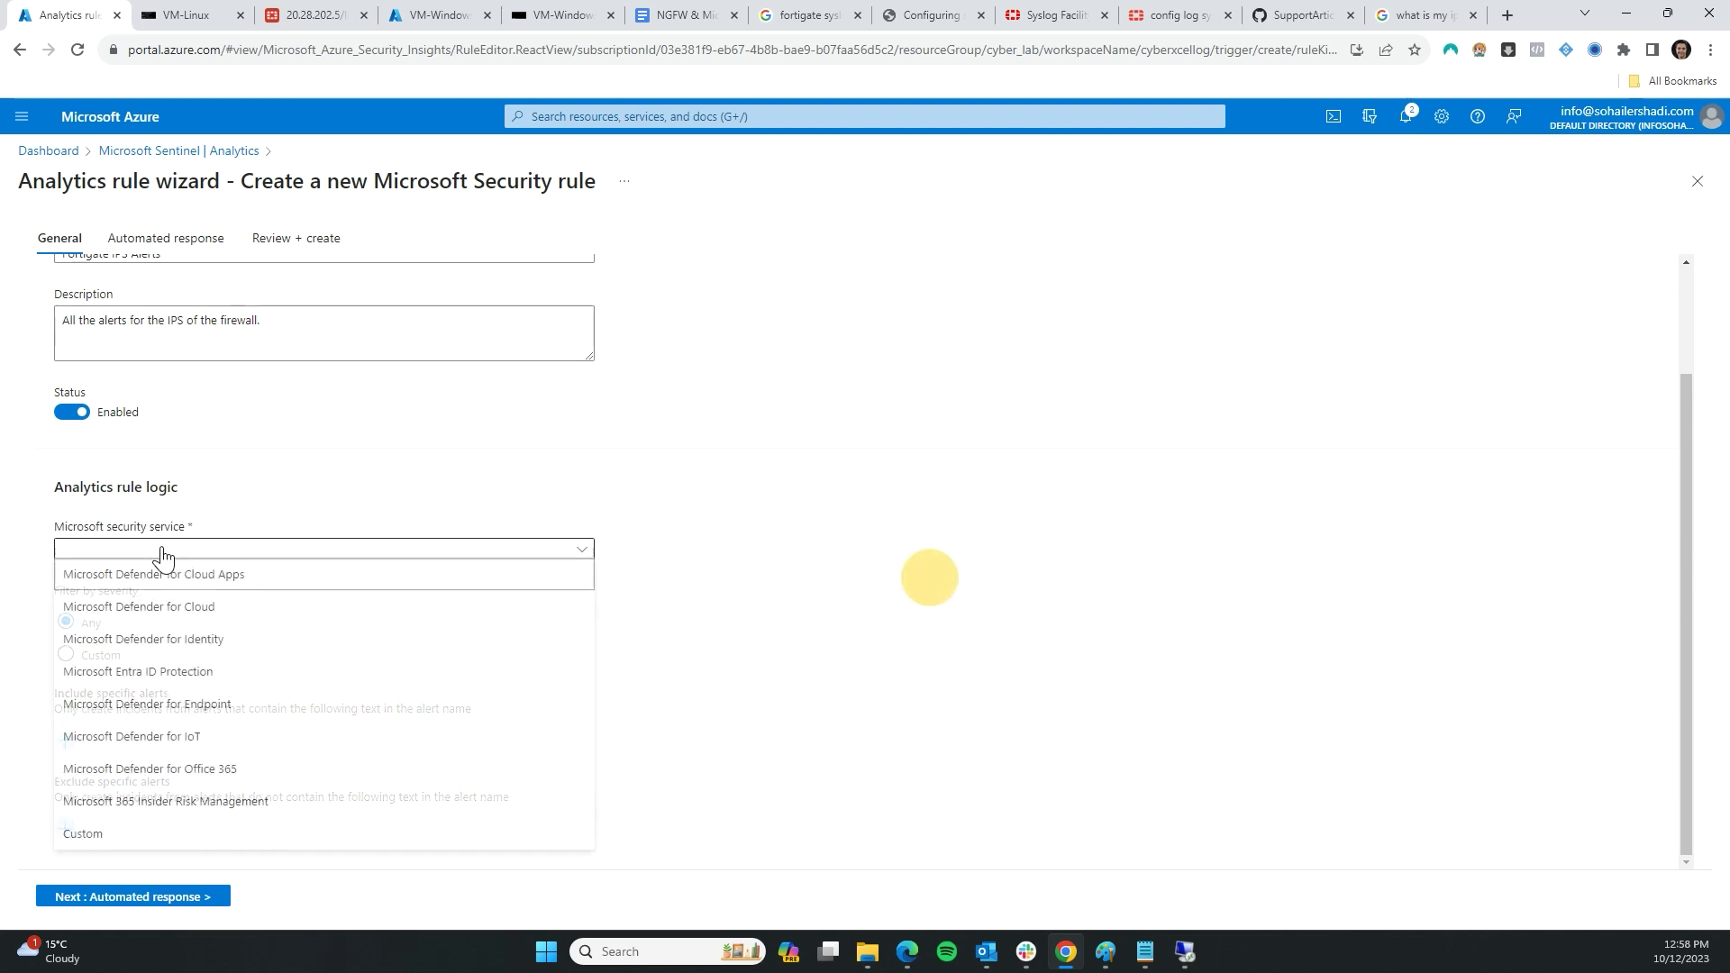
{"action": "left_click", "coordinate": [85, 835]}
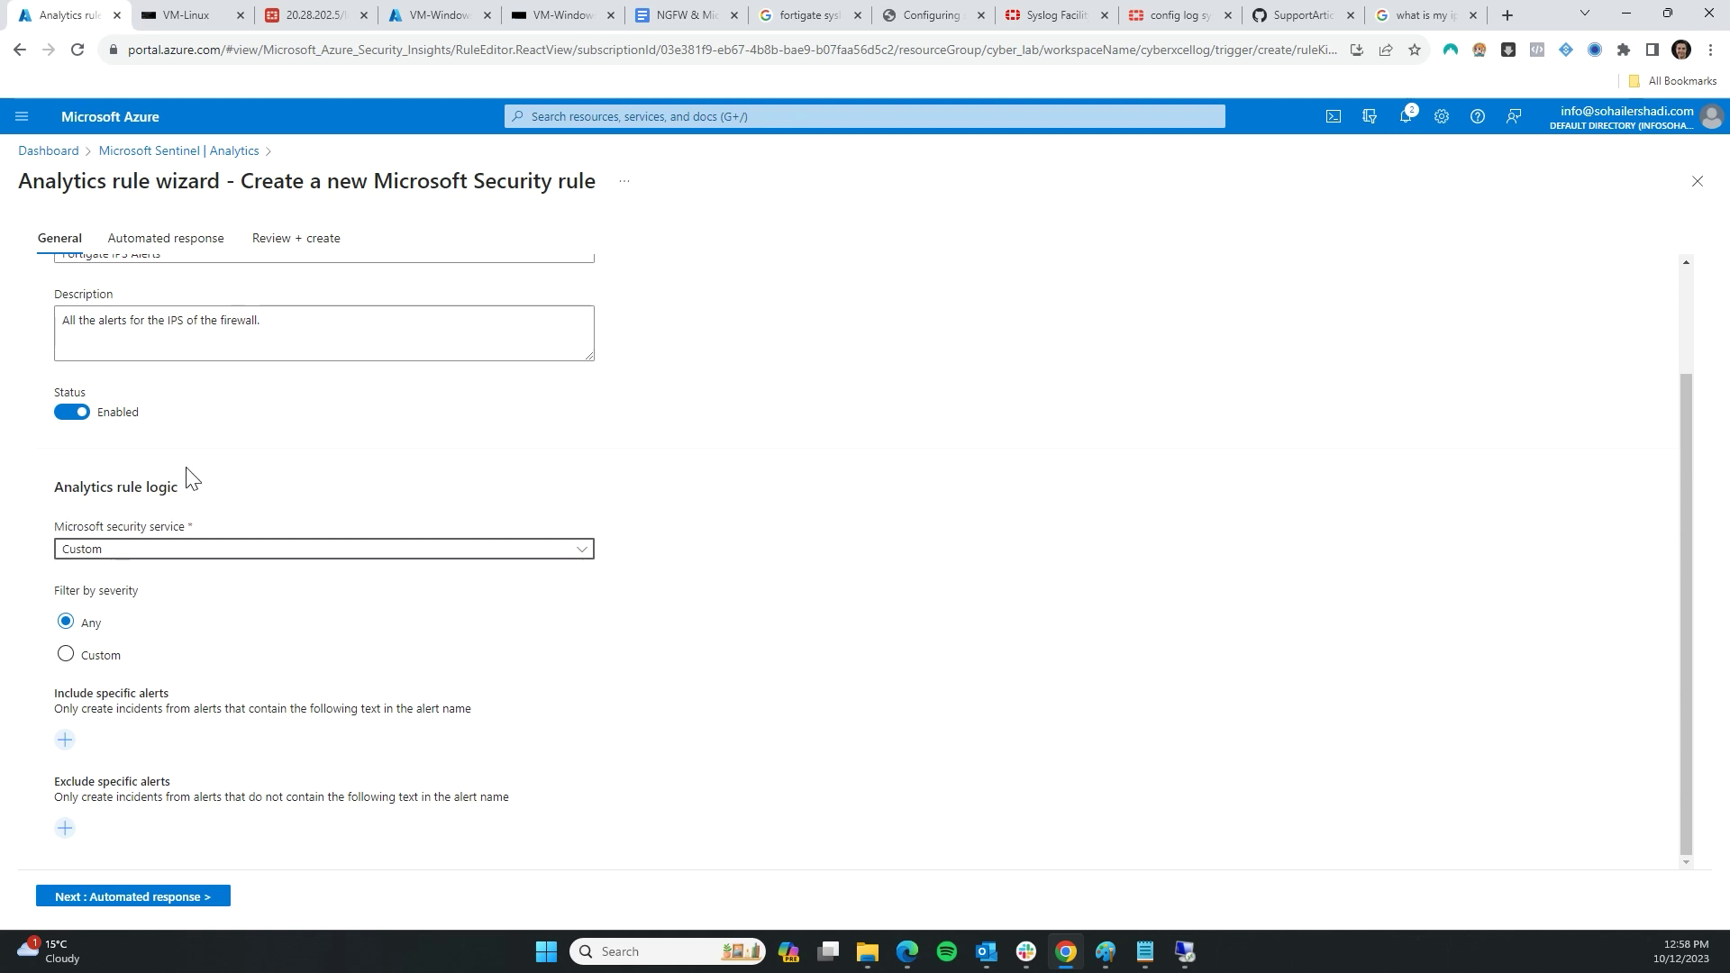
- Examine the rule's severity filter, its include and exclude alert filters, and the available Microsoft security services
{"action": "left_click", "coordinate": [67, 752]}
{"action": "left_click", "coordinate": [106, 661]}
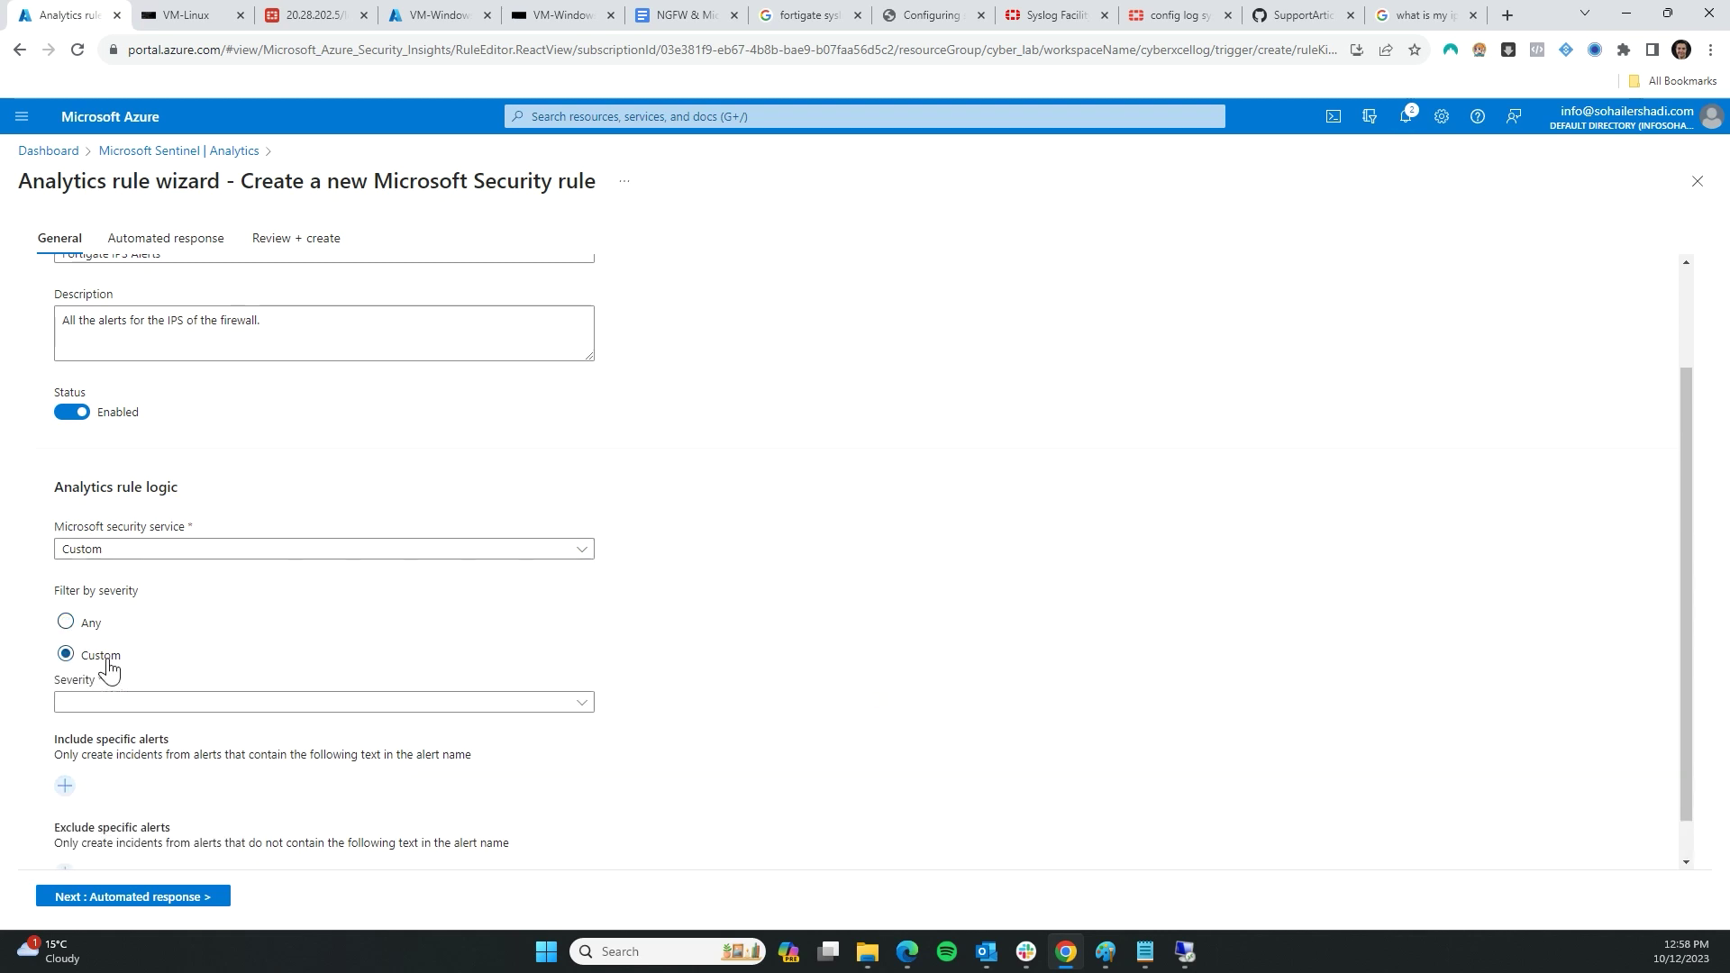
{"action": "left_click", "coordinate": [66, 622]}
{"action": "left_click", "coordinate": [65, 740]}
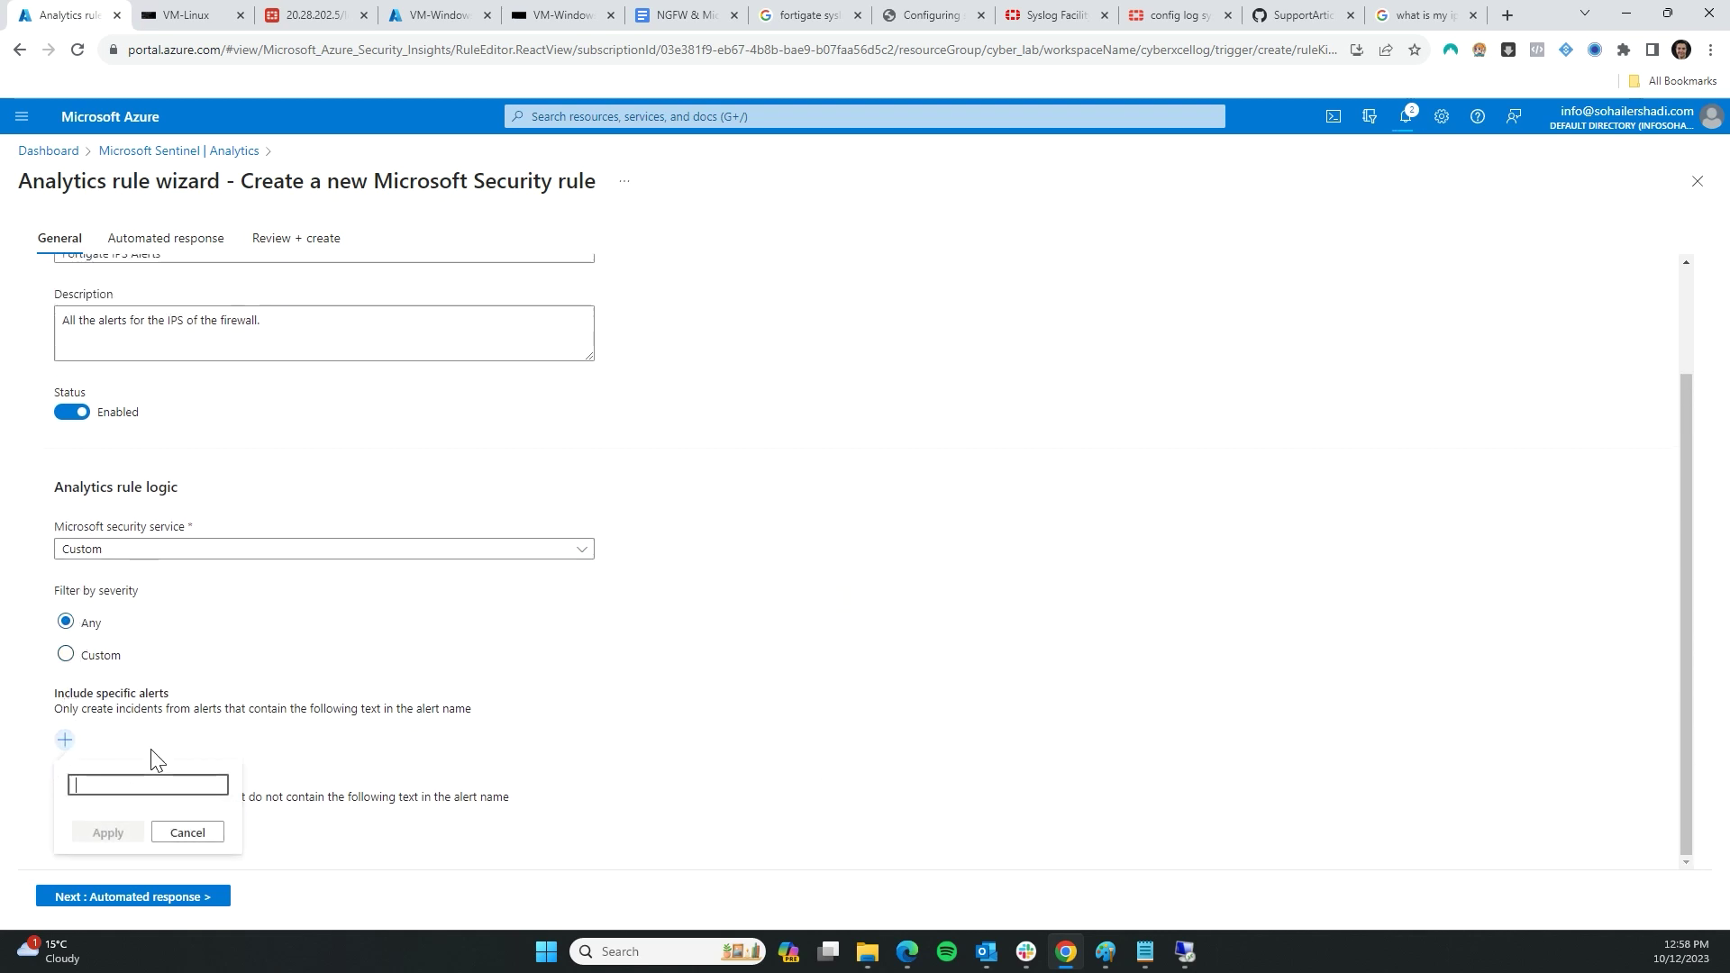
{"action": "left_click", "coordinate": [188, 832]}
{"action": "left_click", "coordinate": [65, 828]}
{"action": "left_click", "coordinate": [211, 790]}
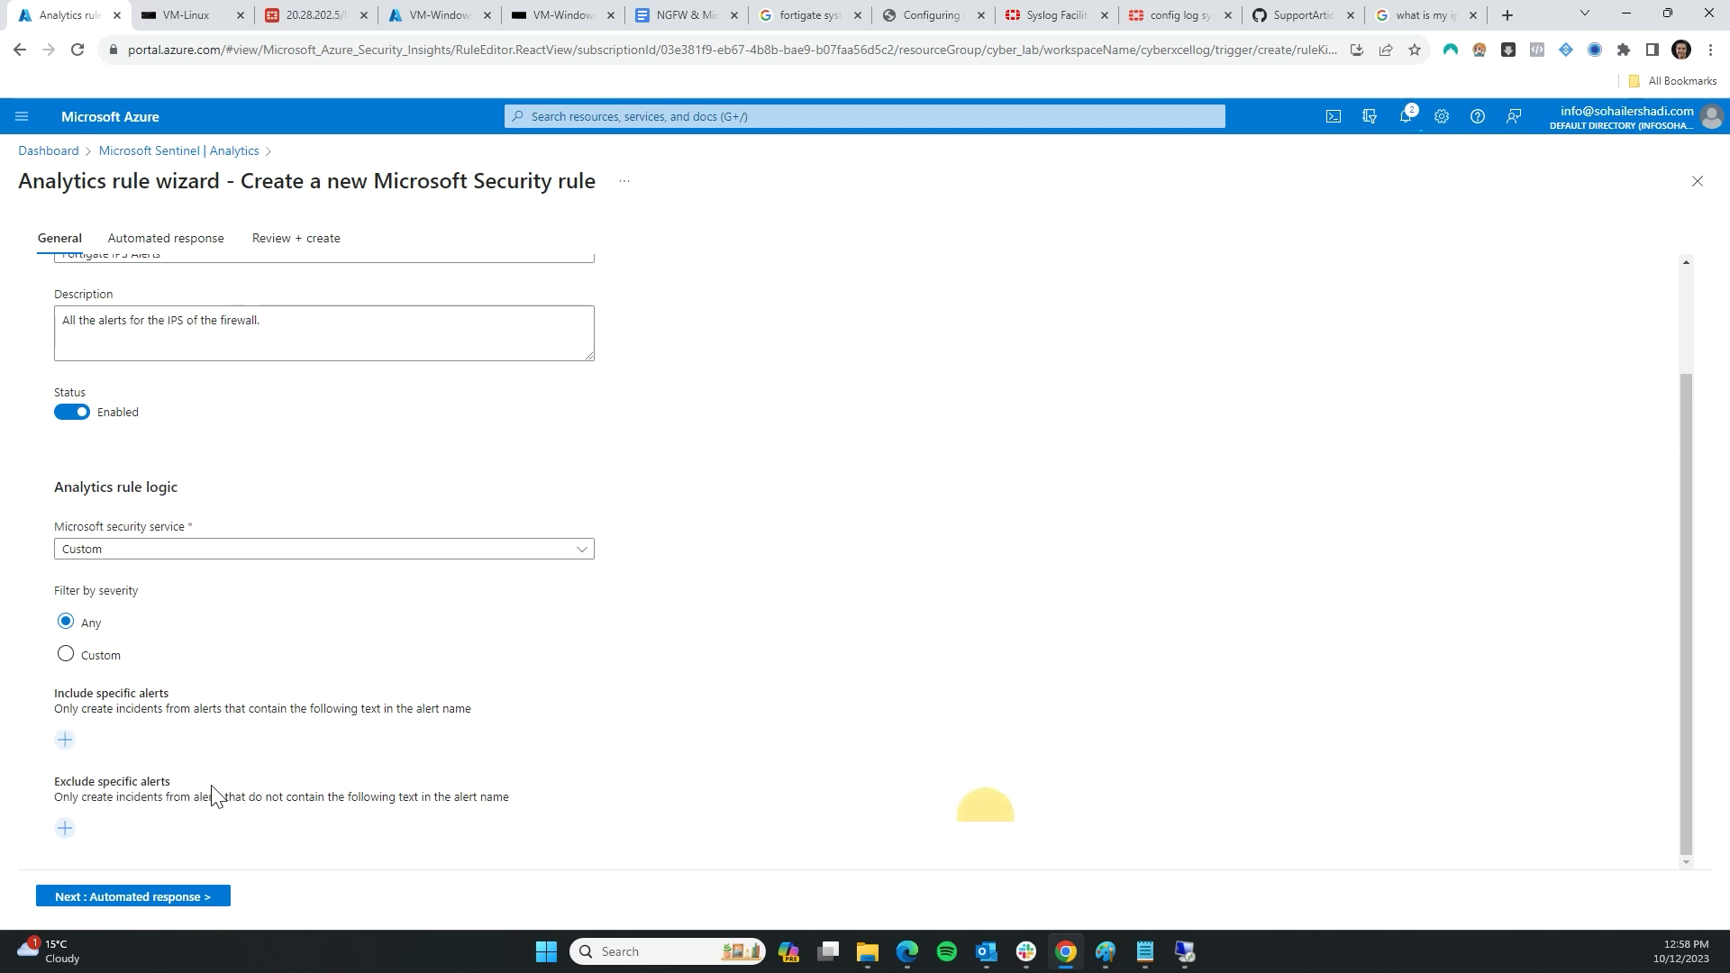
{"action": "scroll", "coordinate": [172, 270], "scroll_direction": "up", "scroll_amount": 2}
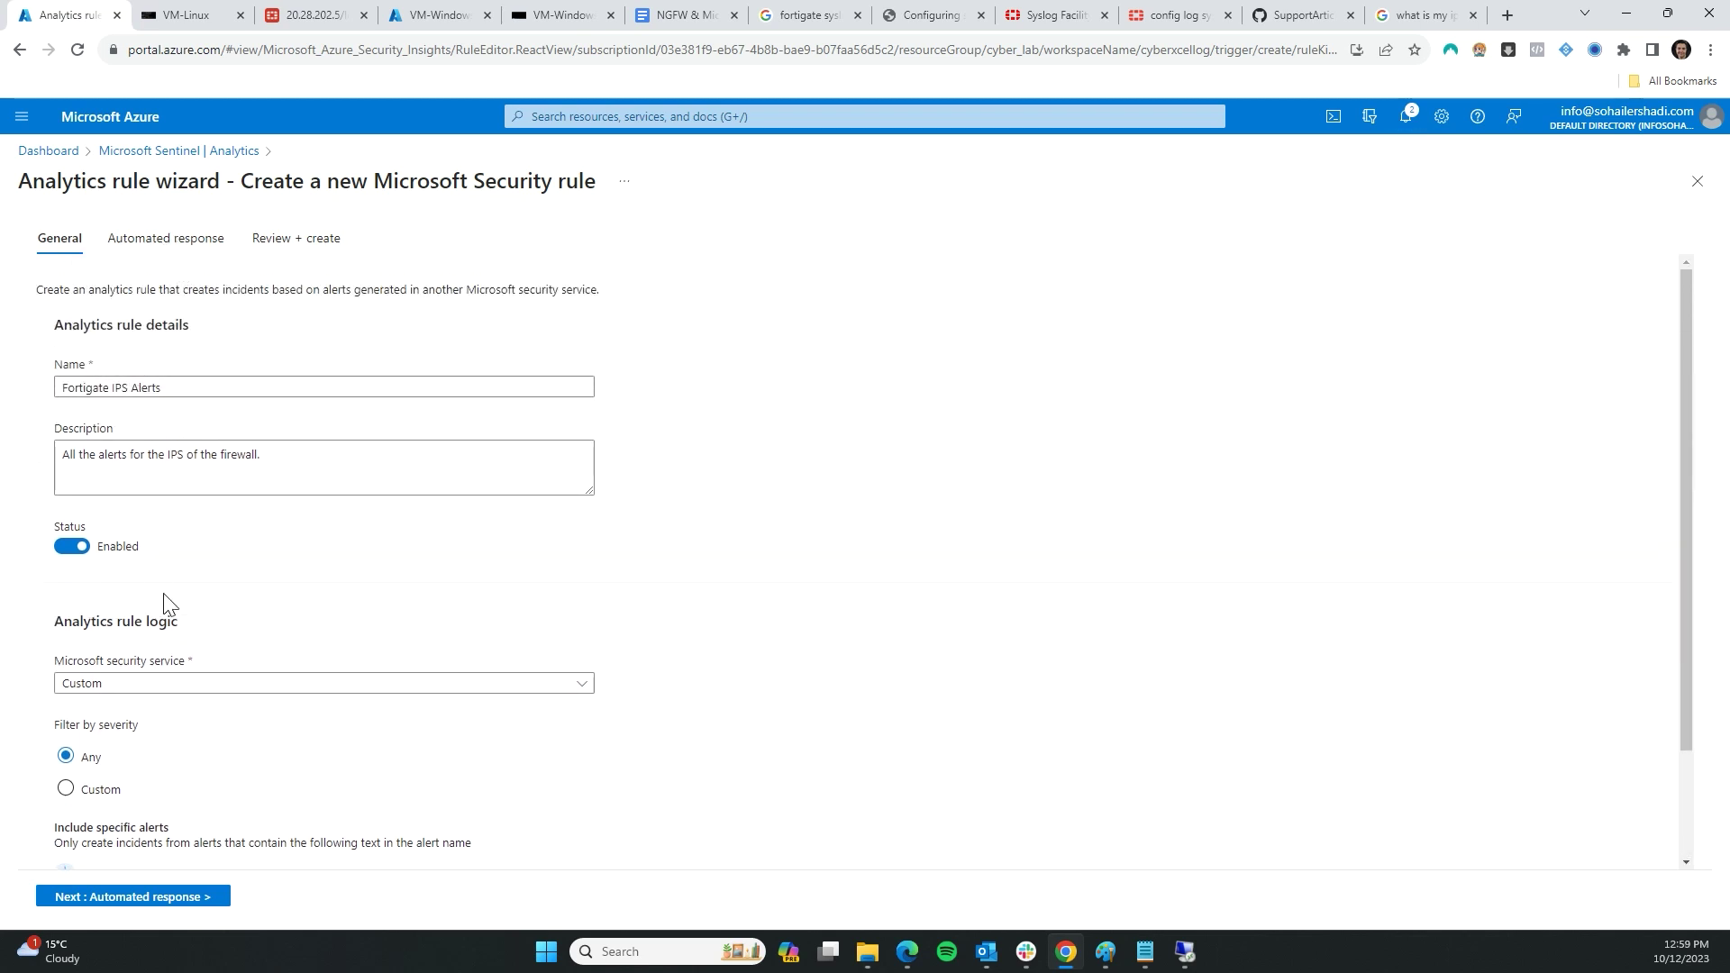
{"action": "scroll", "coordinate": [135, 676], "scroll_direction": "down", "scroll_amount": 2}
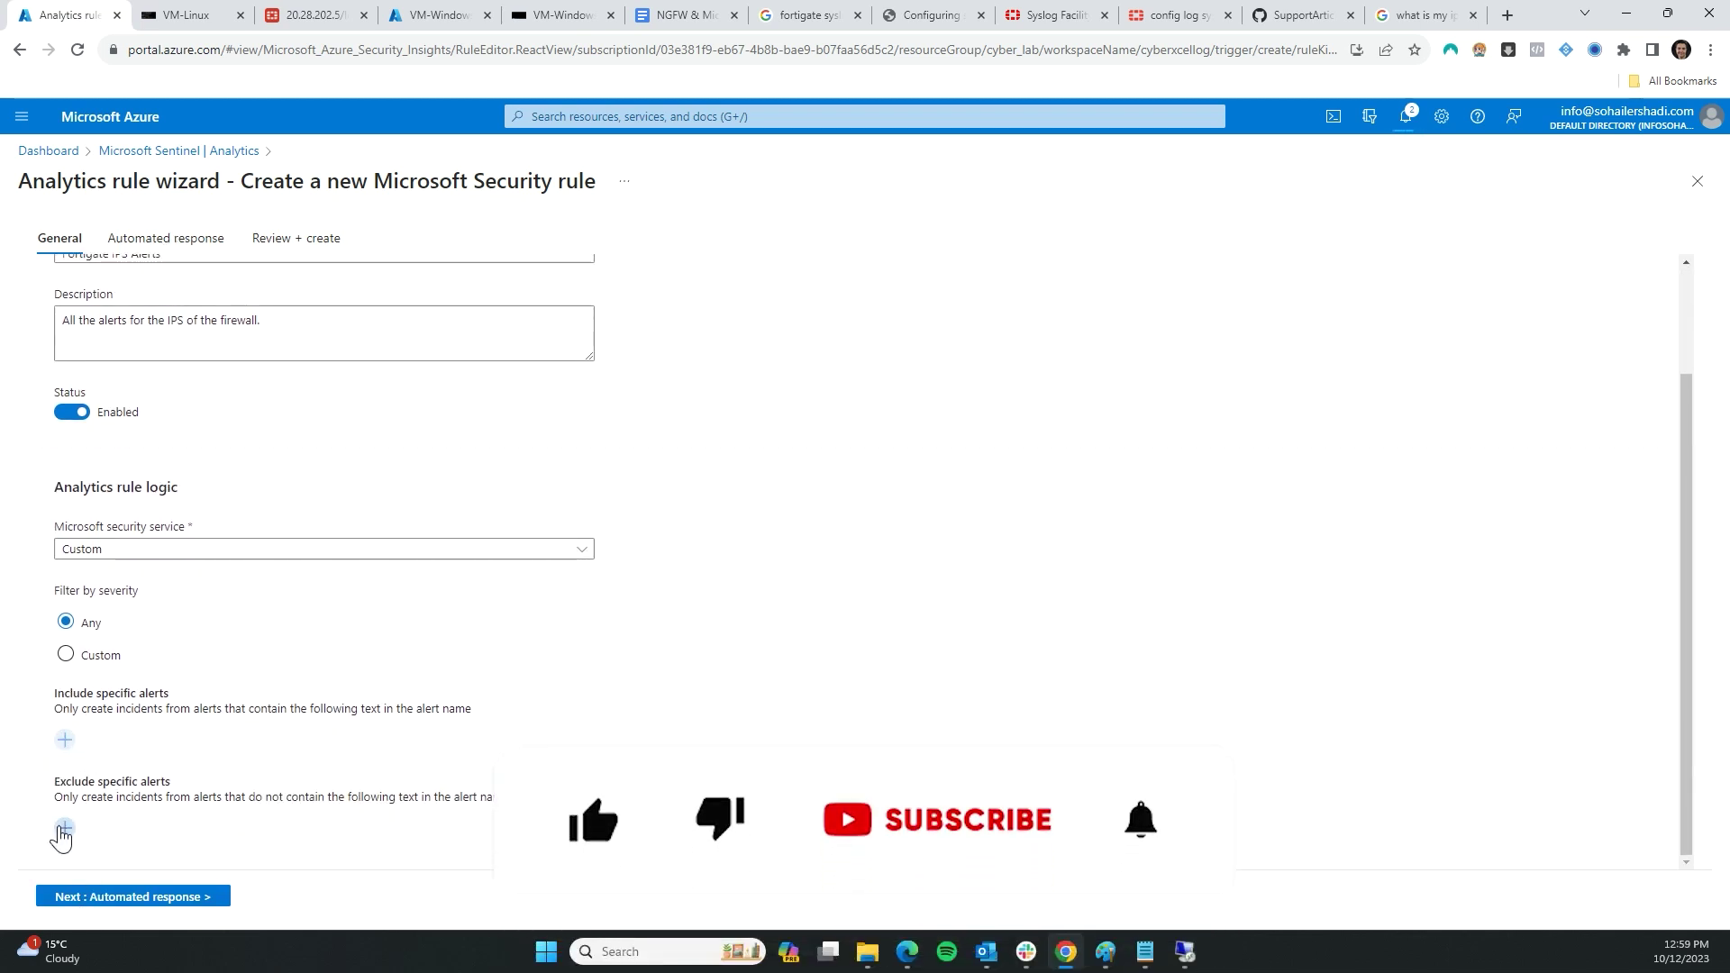
{"action": "left_click", "coordinate": [118, 553]}
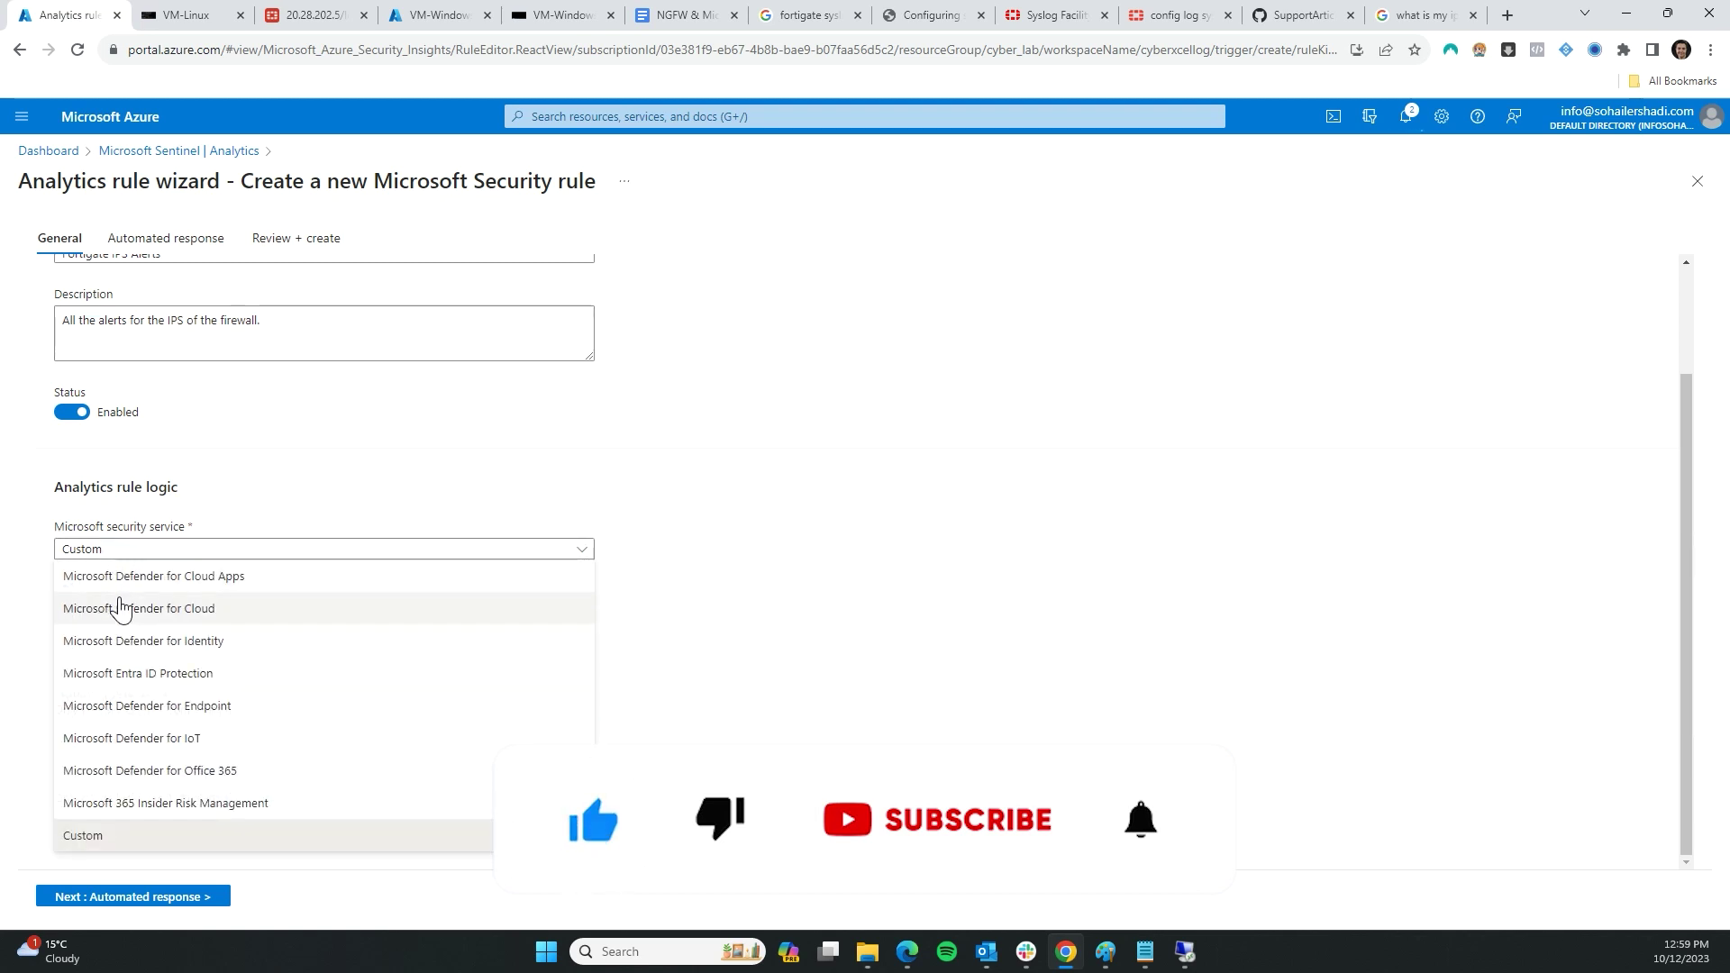
{"action": "left_click", "coordinate": [533, 548]}
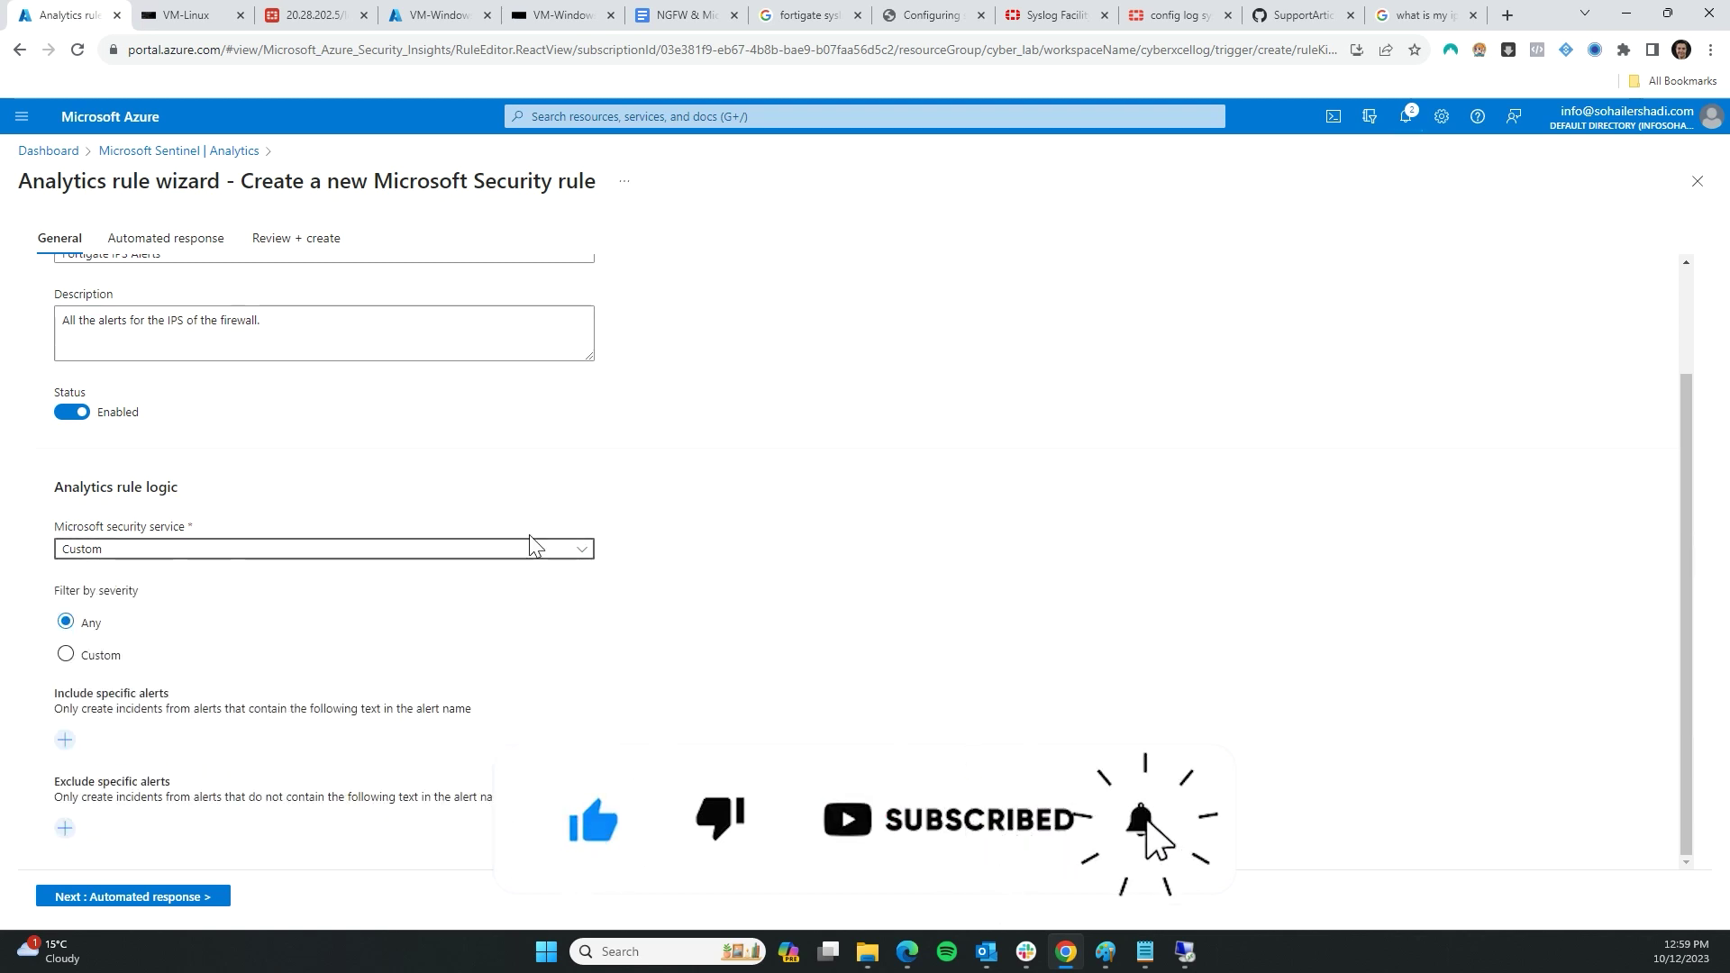
{"action": "scroll", "coordinate": [110, 440], "scroll_direction": "up", "scroll_amount": 2}
{"action": "scroll", "coordinate": [196, 779], "scroll_direction": "down", "scroll_amount": 2}
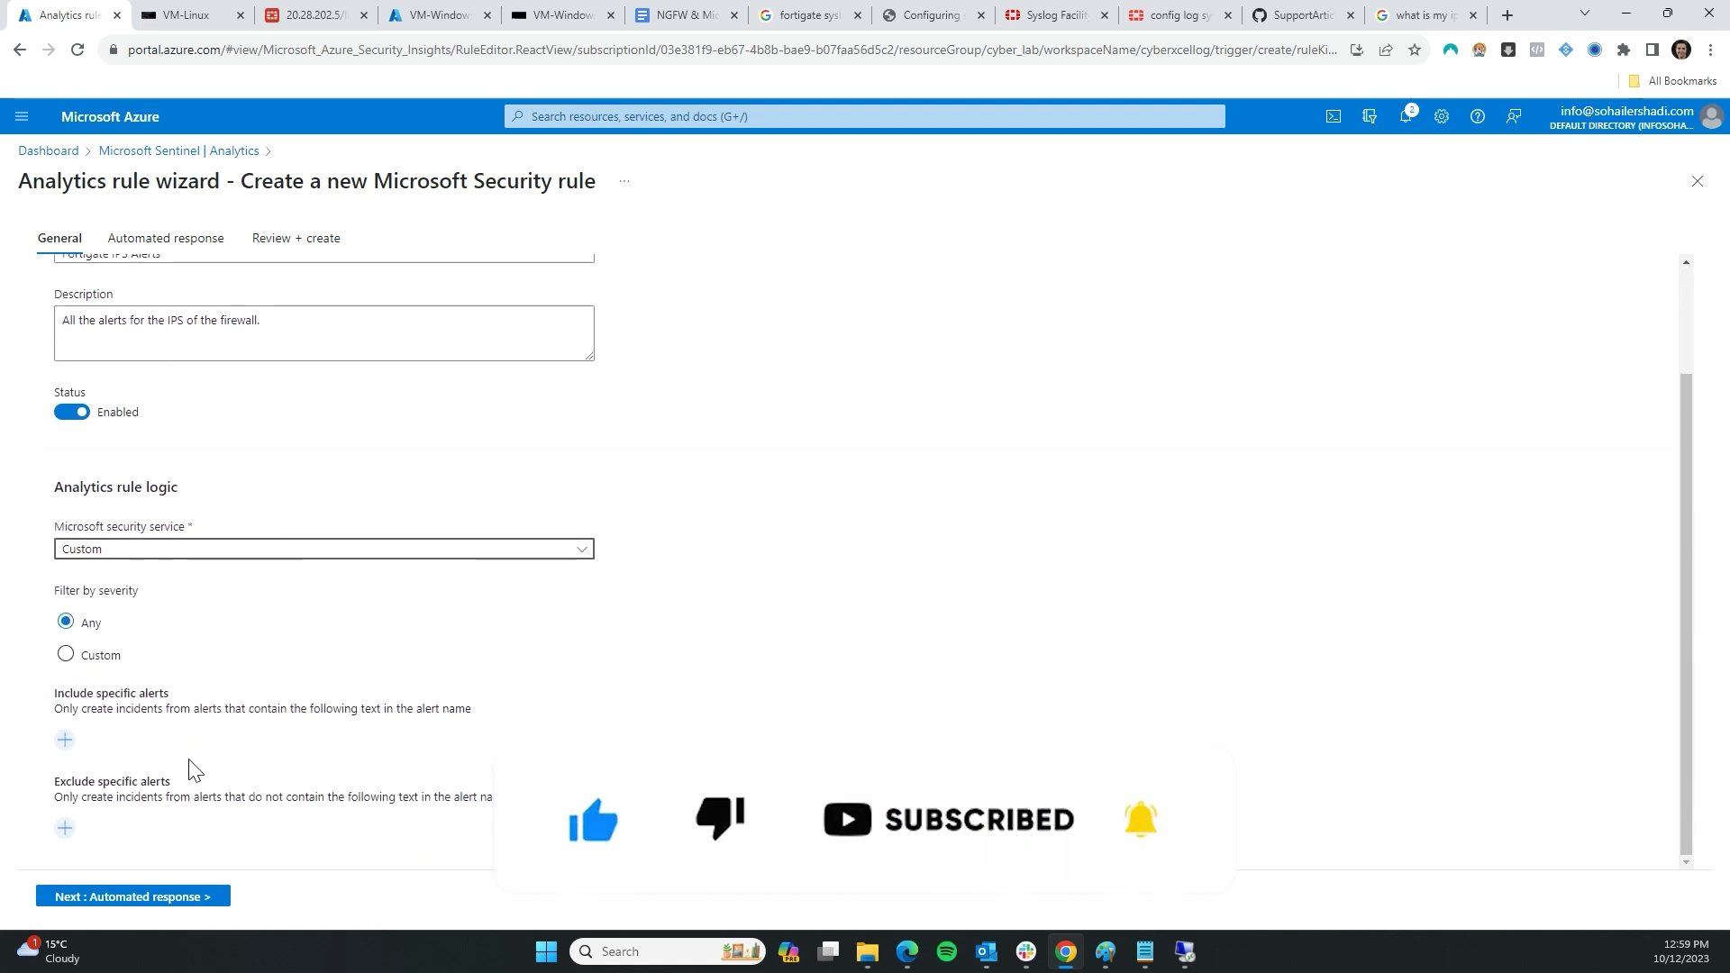
- Try to include only alerts whose name contains "IP Alerts", and leave the wizard without creating the rule
{"action": "left_click", "coordinate": [64, 739]}
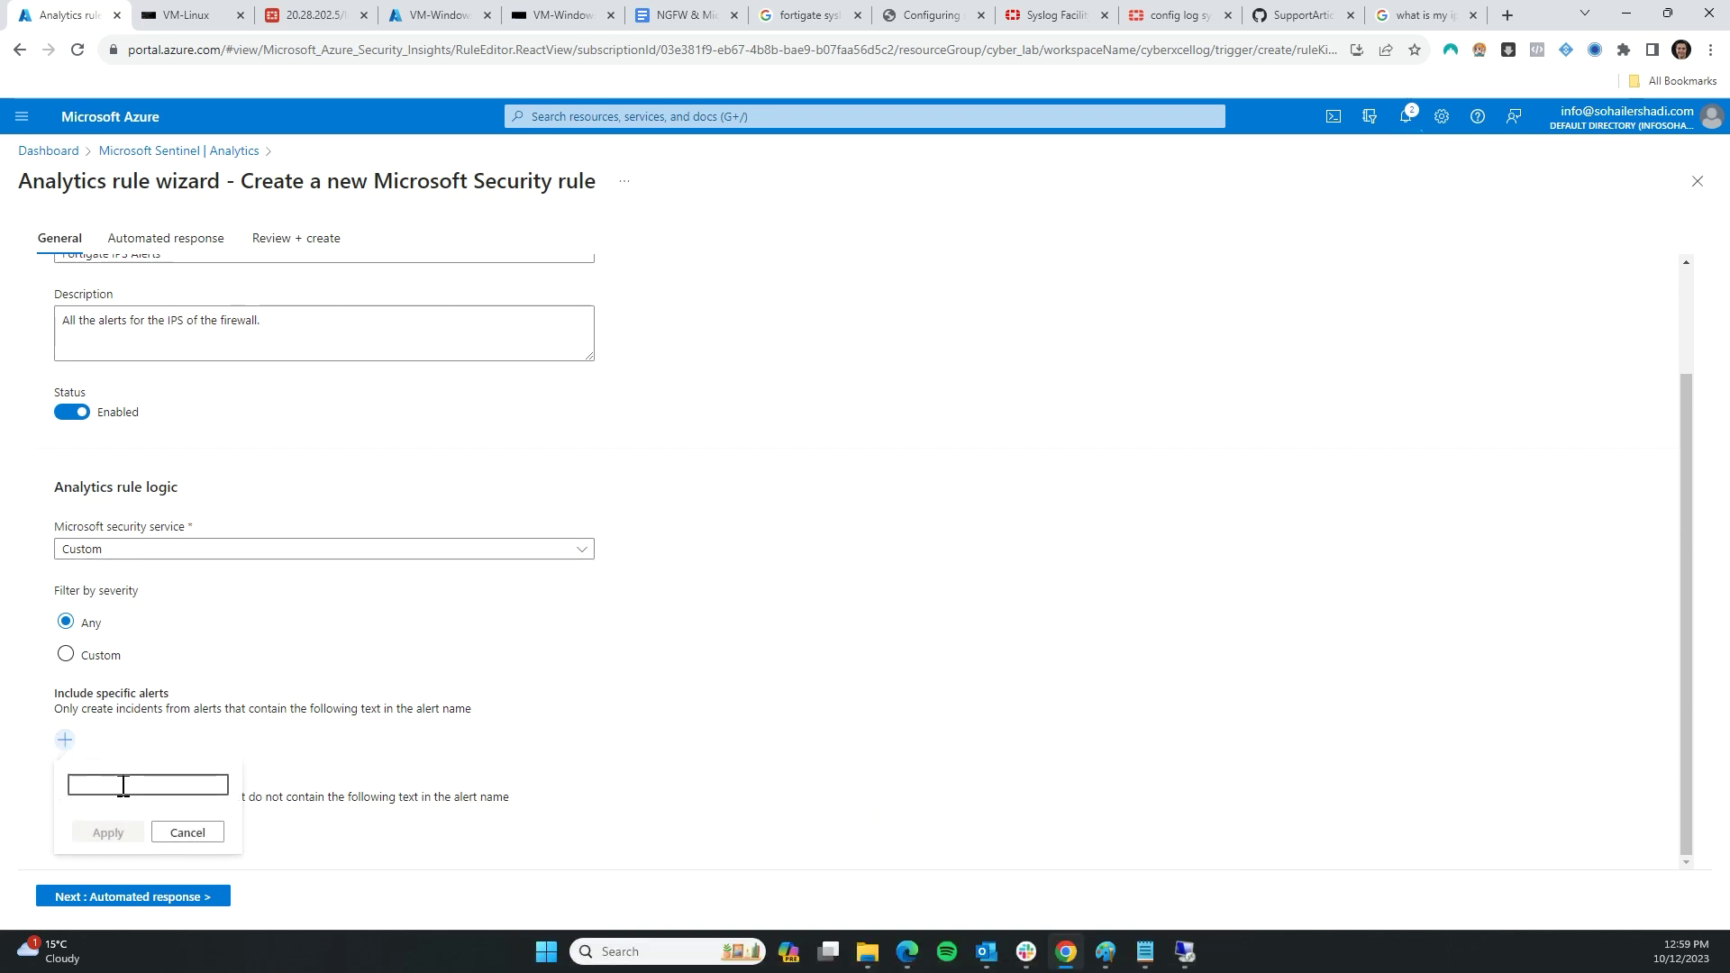
{"action": "type", "text": "IP Alerts"}
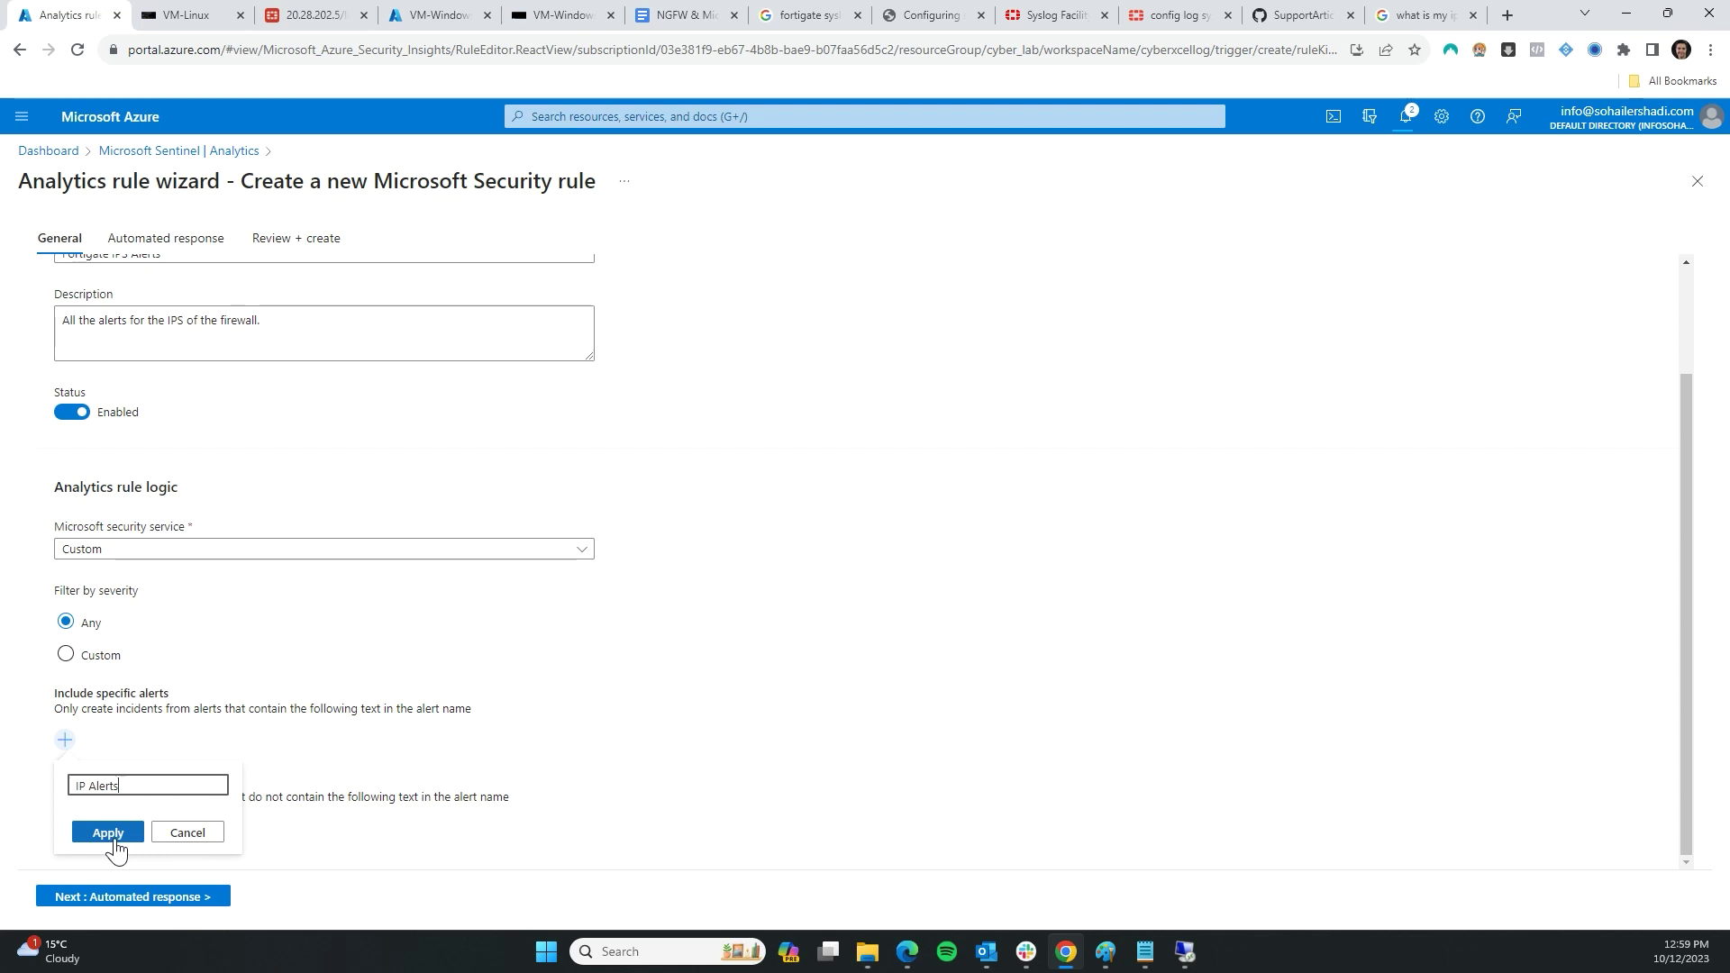
{"action": "left_click", "coordinate": [108, 832]}
{"action": "left_click", "coordinate": [130, 751]}
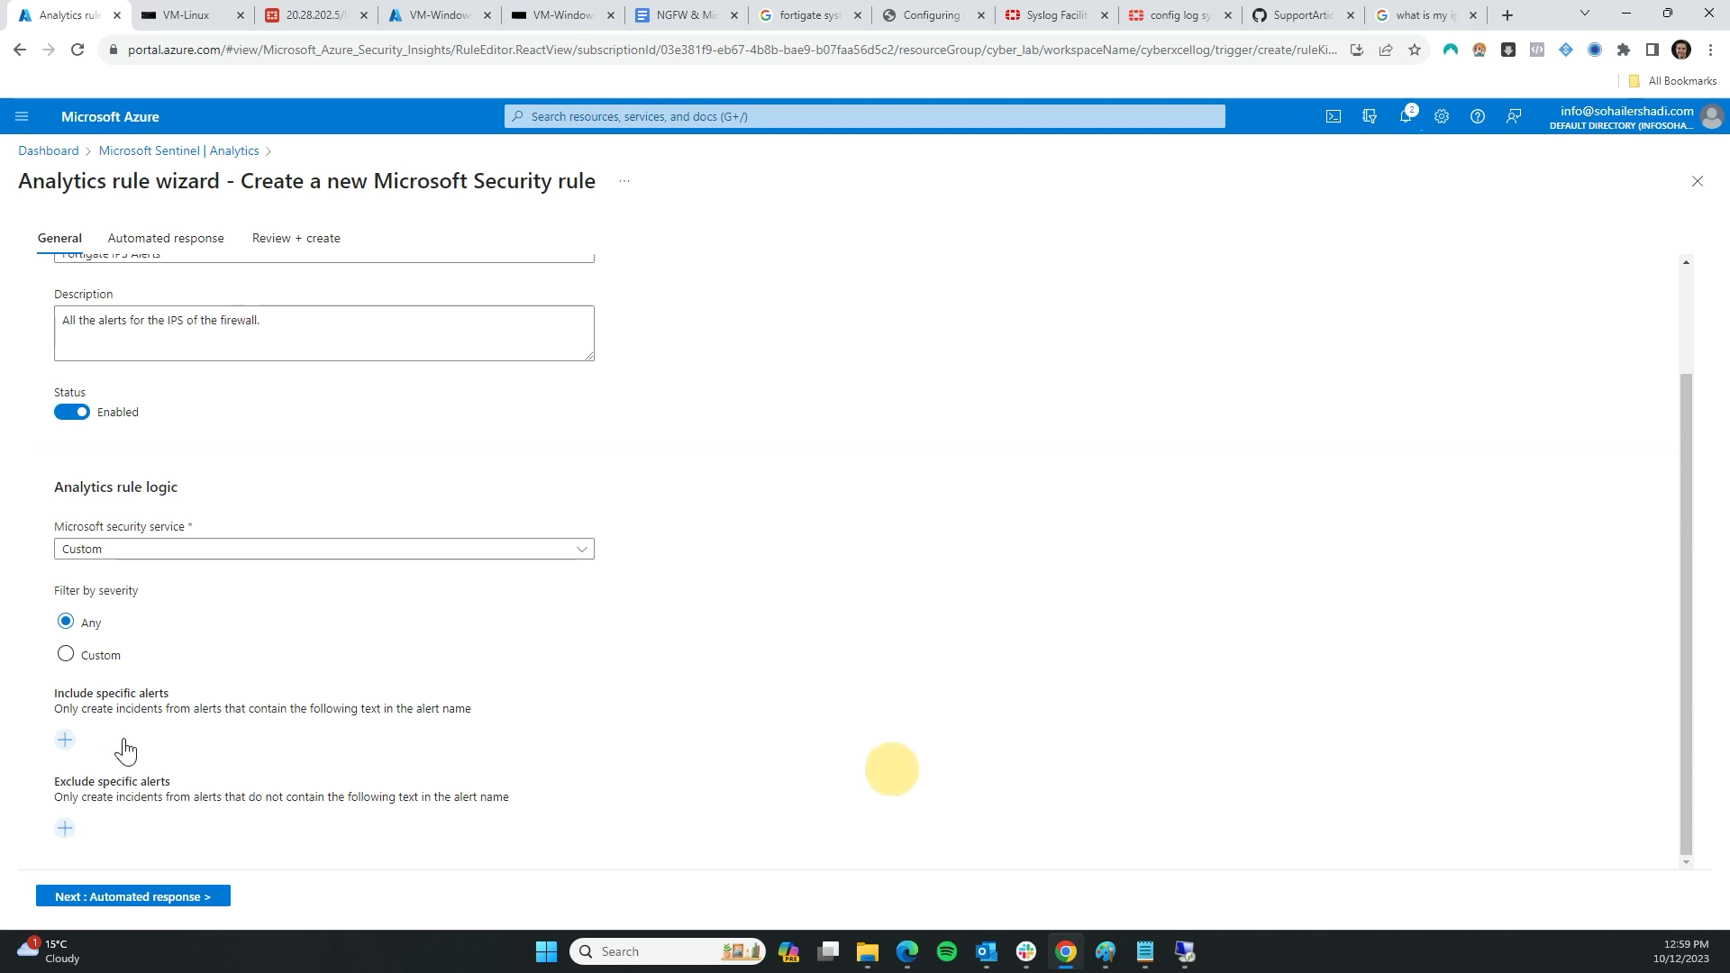
{"action": "left_click", "coordinate": [1698, 181]}
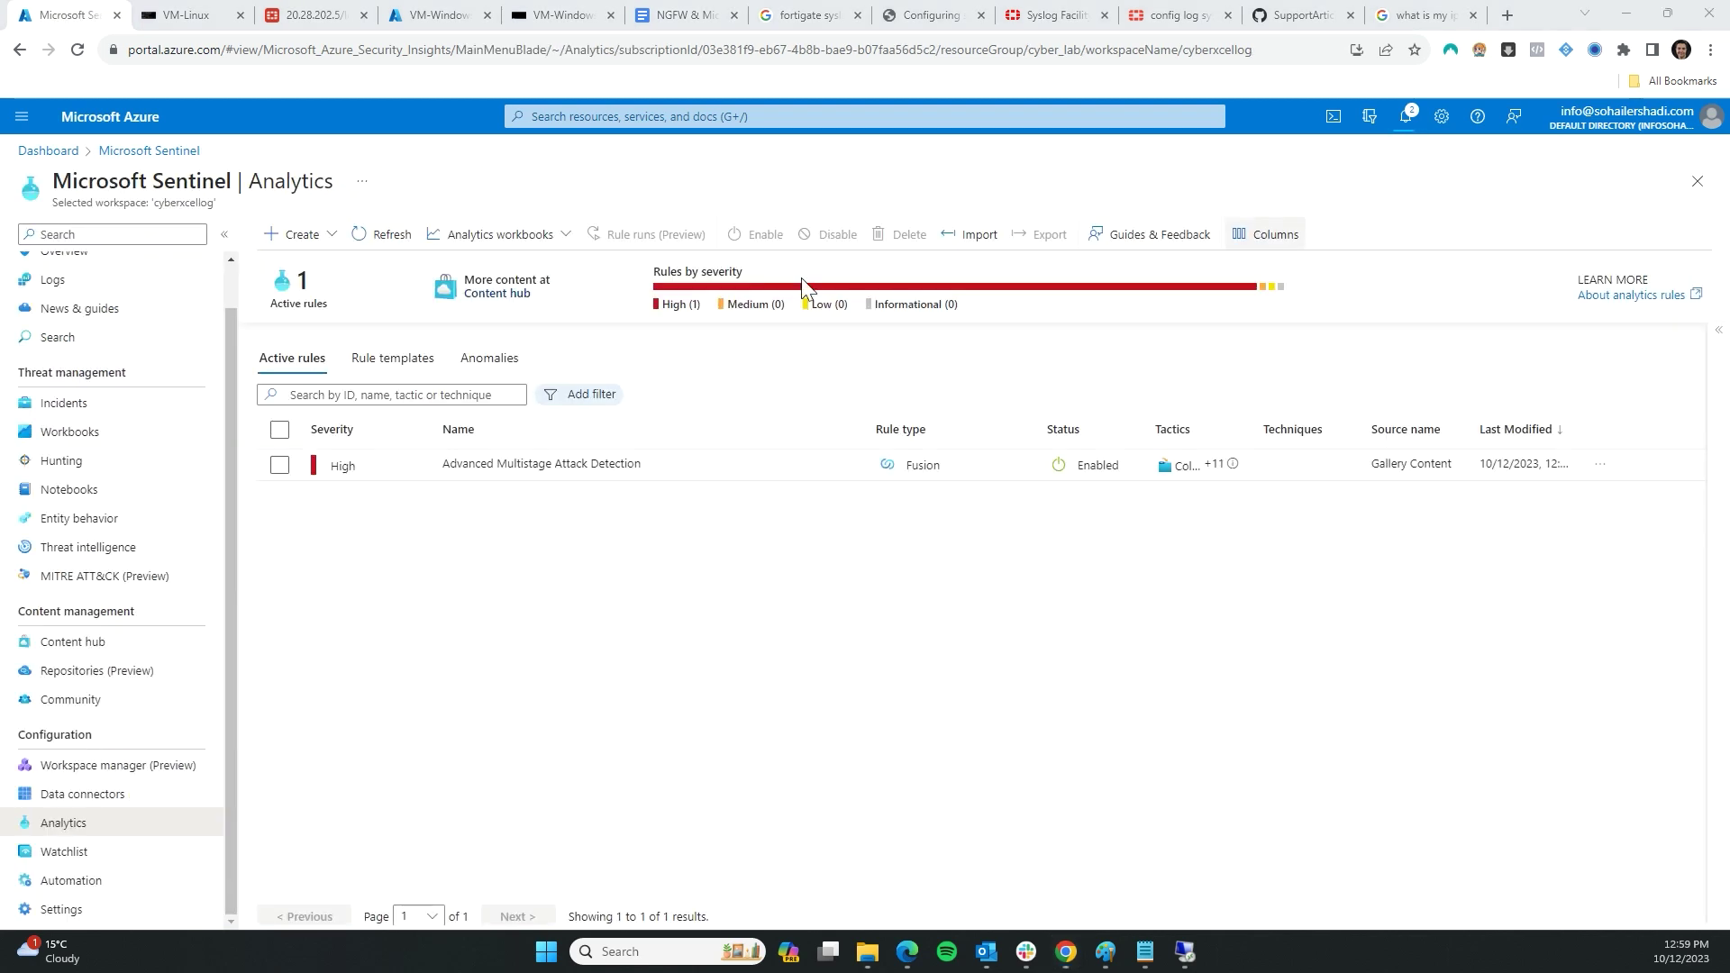
- Start a new scheduled query rule in Sentinel Analytics and name it "Fortigate IPS Rule"
{"action": "left_click", "coordinate": [331, 239]}
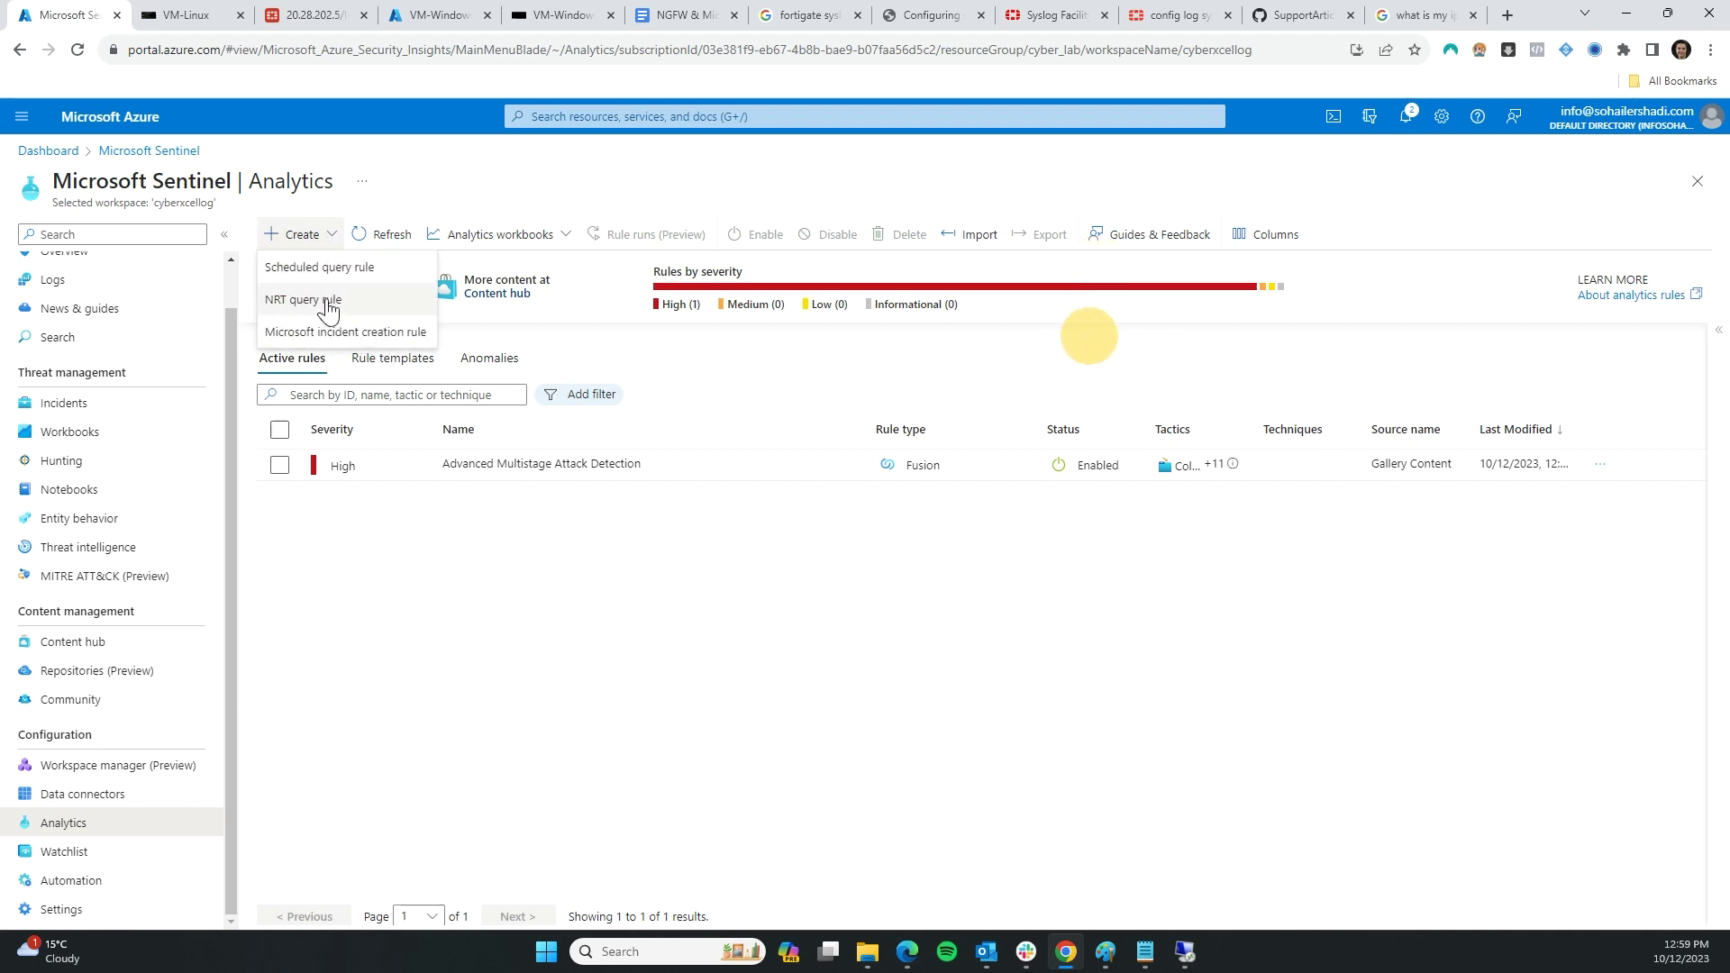
{"action": "left_click", "coordinate": [291, 280]}
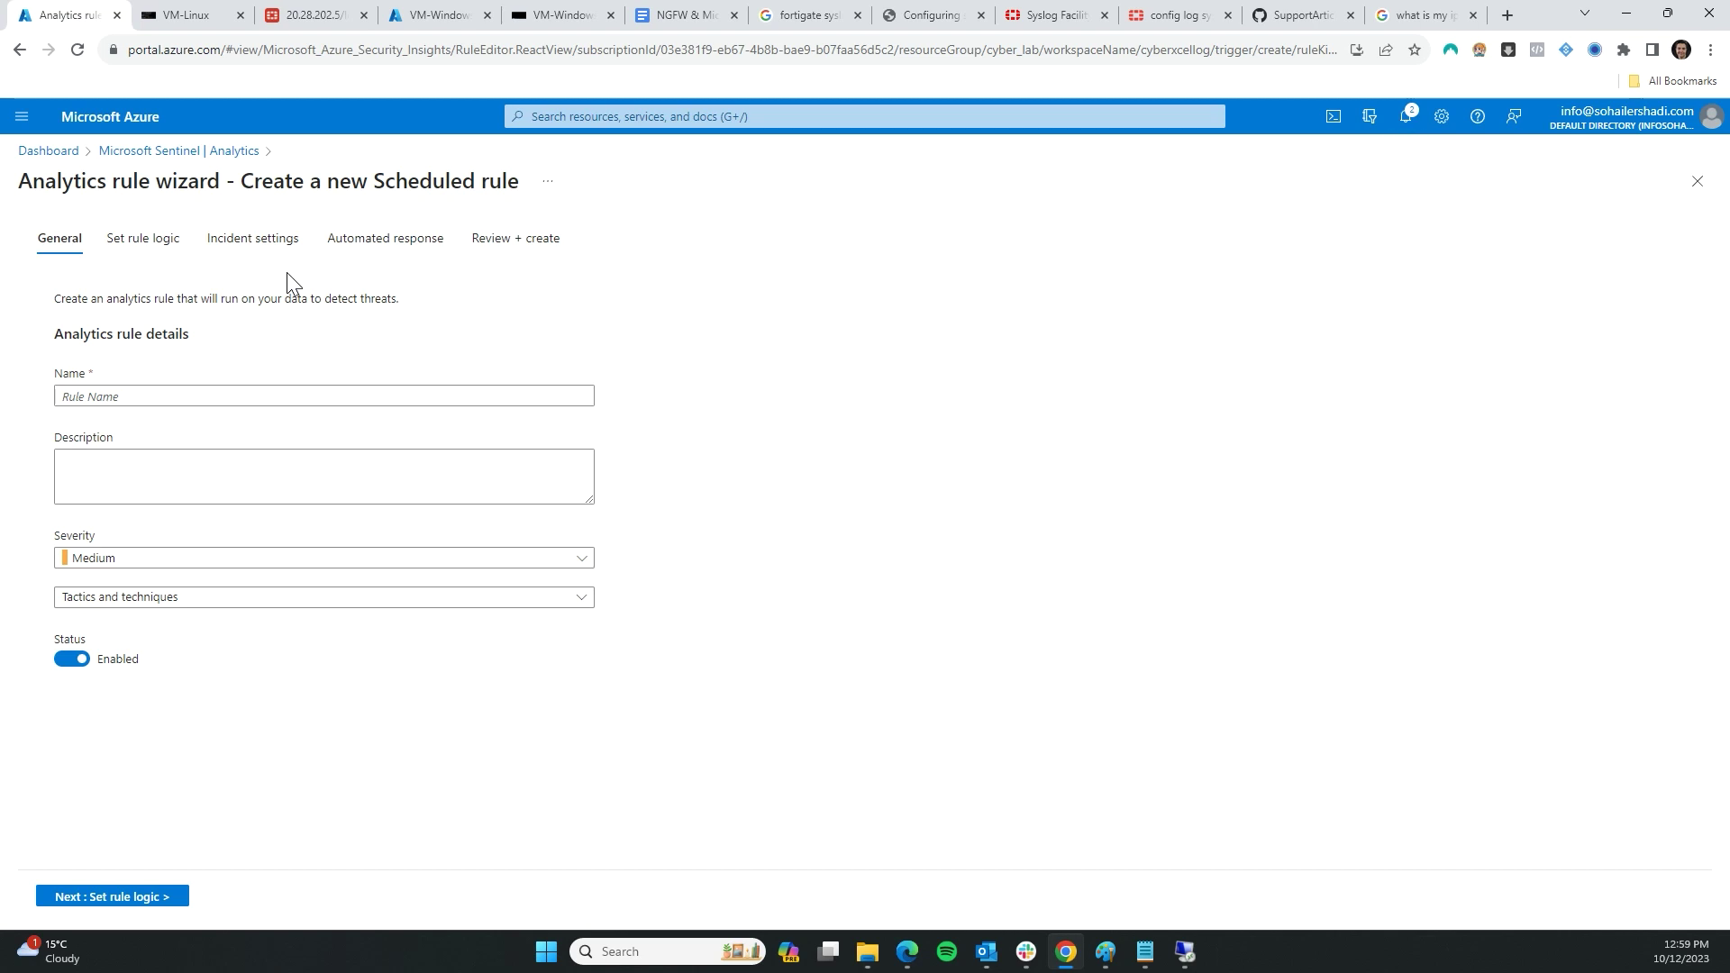
{"action": "left_click", "coordinate": [199, 390]}
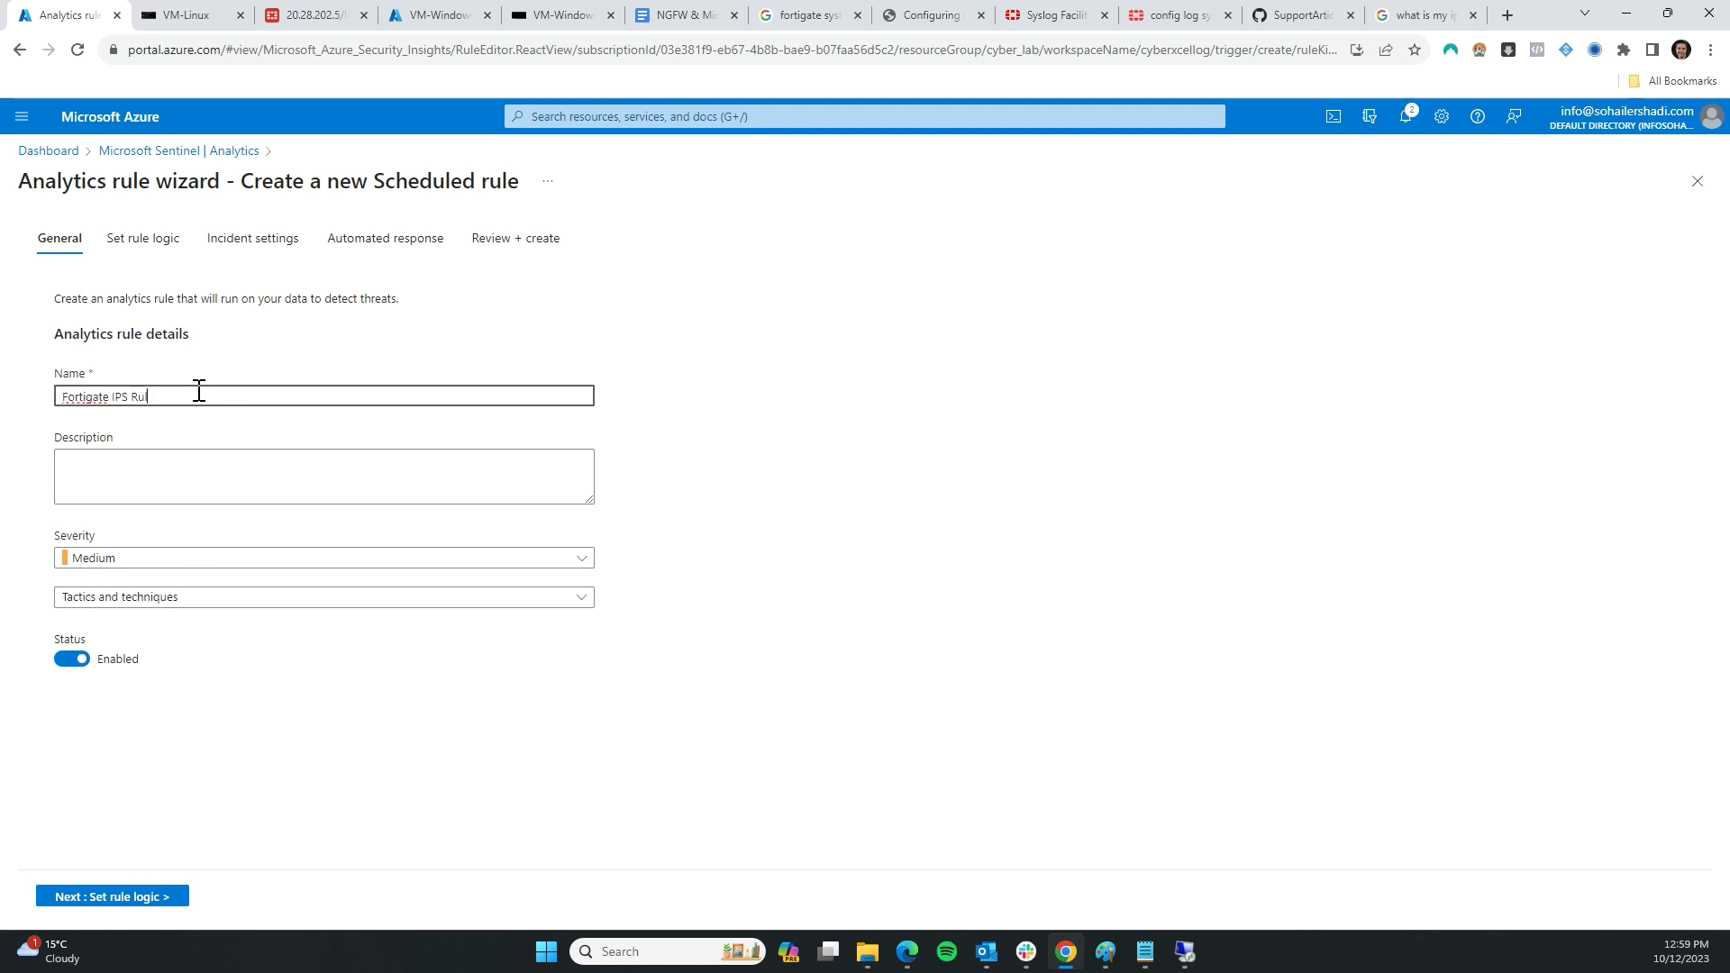
{"action": "key", "text": "Tab"}
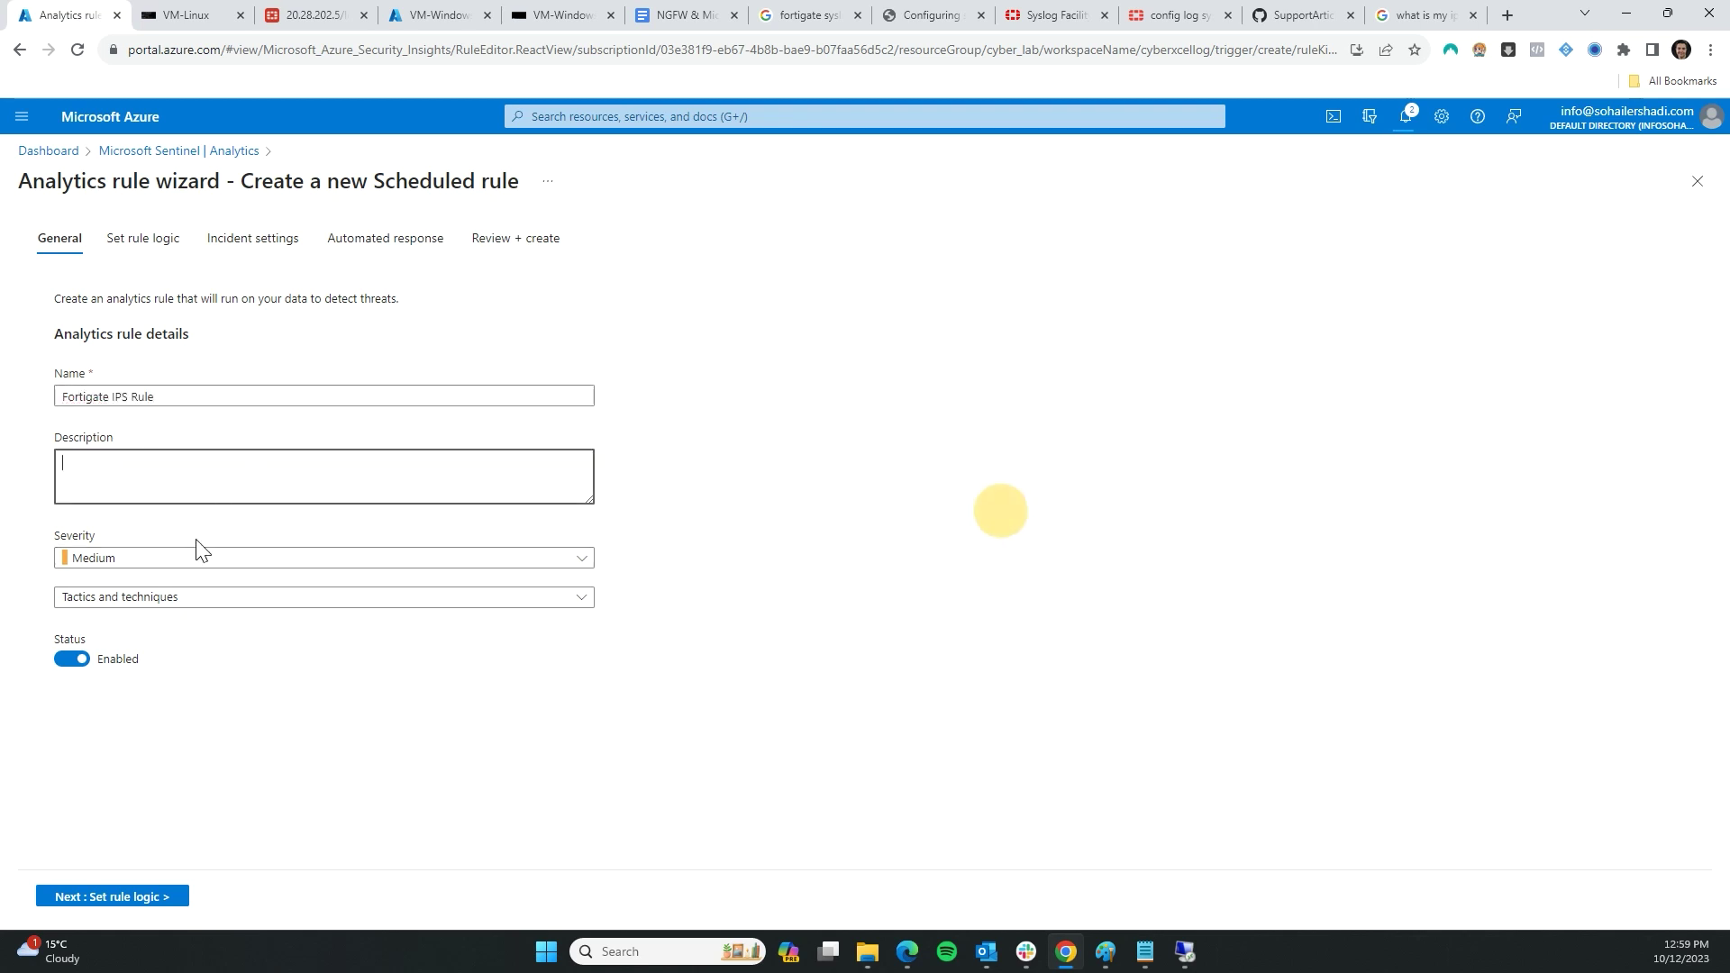
- Set the scheduled rule's severity to High
{"action": "left_click", "coordinate": [150, 559]}
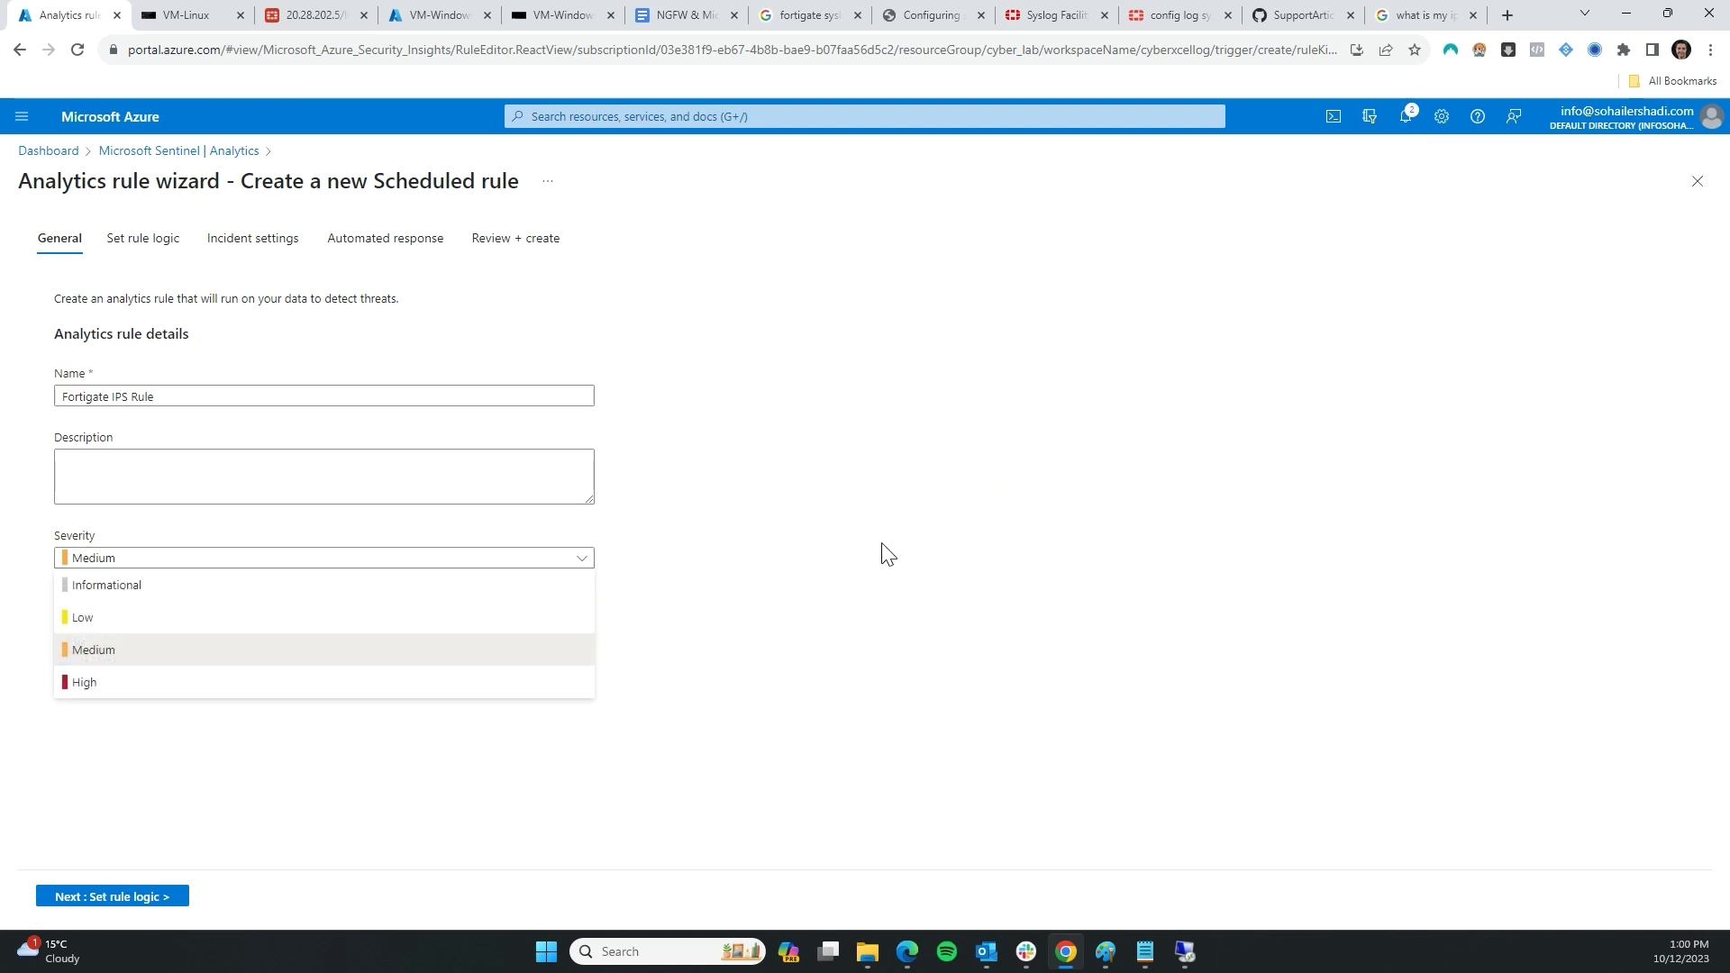
{"action": "left_click", "coordinate": [218, 564]}
{"action": "left_click", "coordinate": [171, 560]}
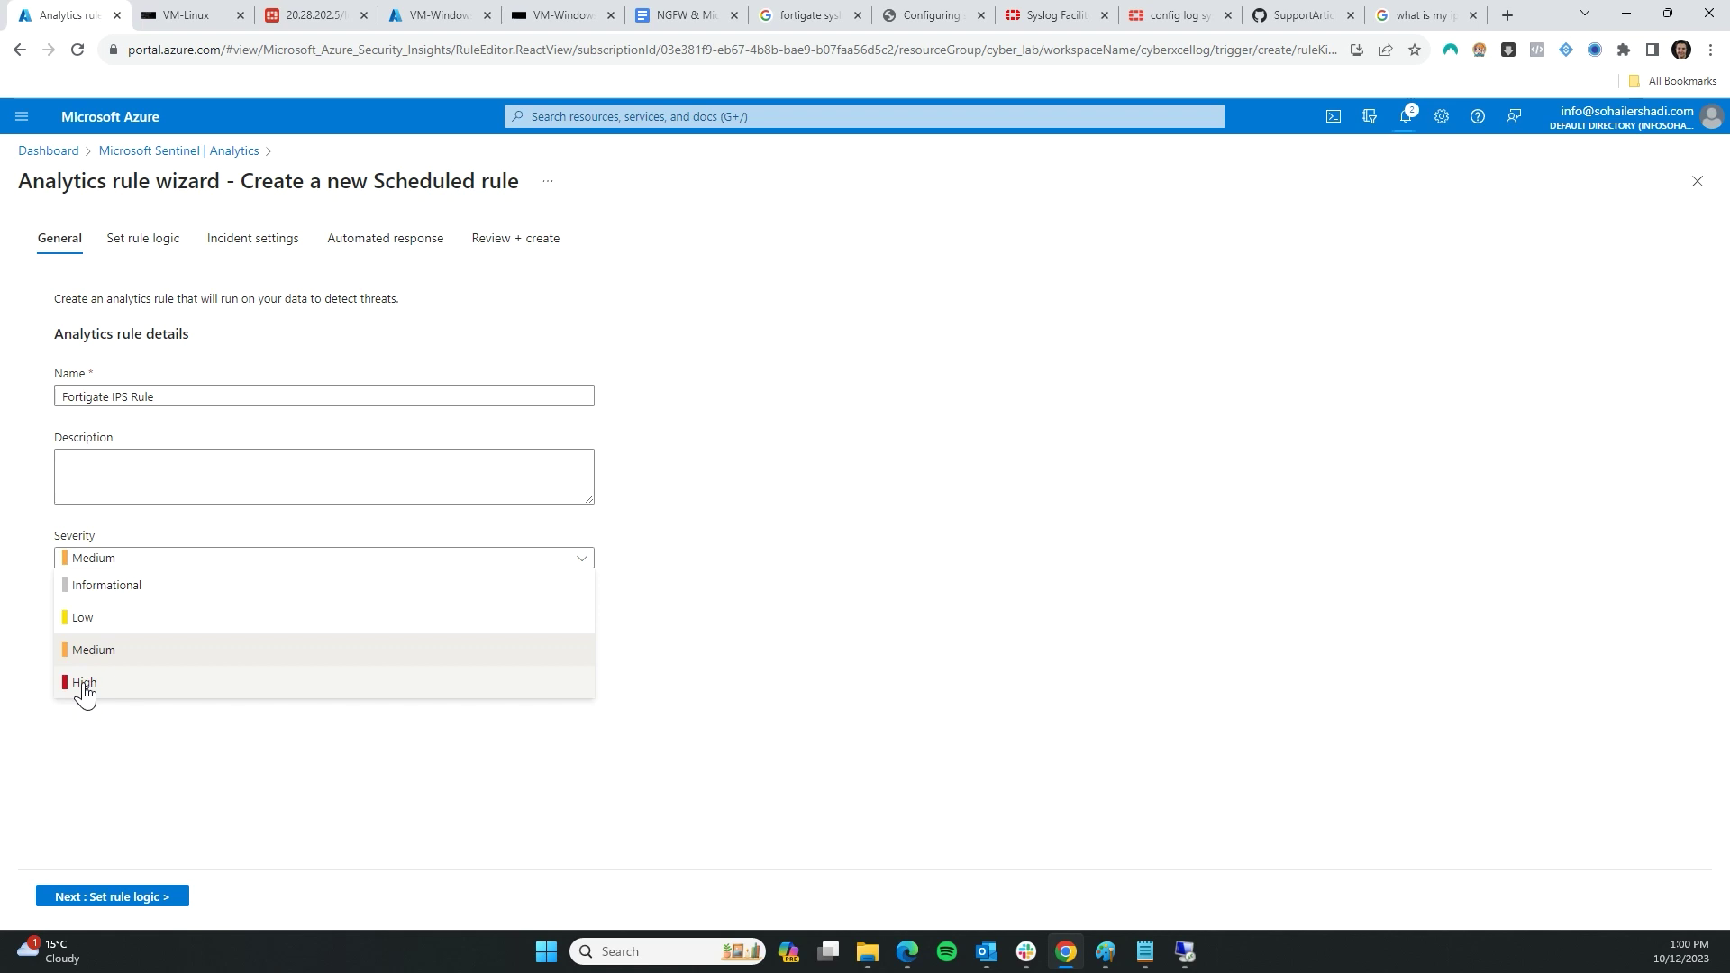
{"action": "left_click", "coordinate": [96, 652]}
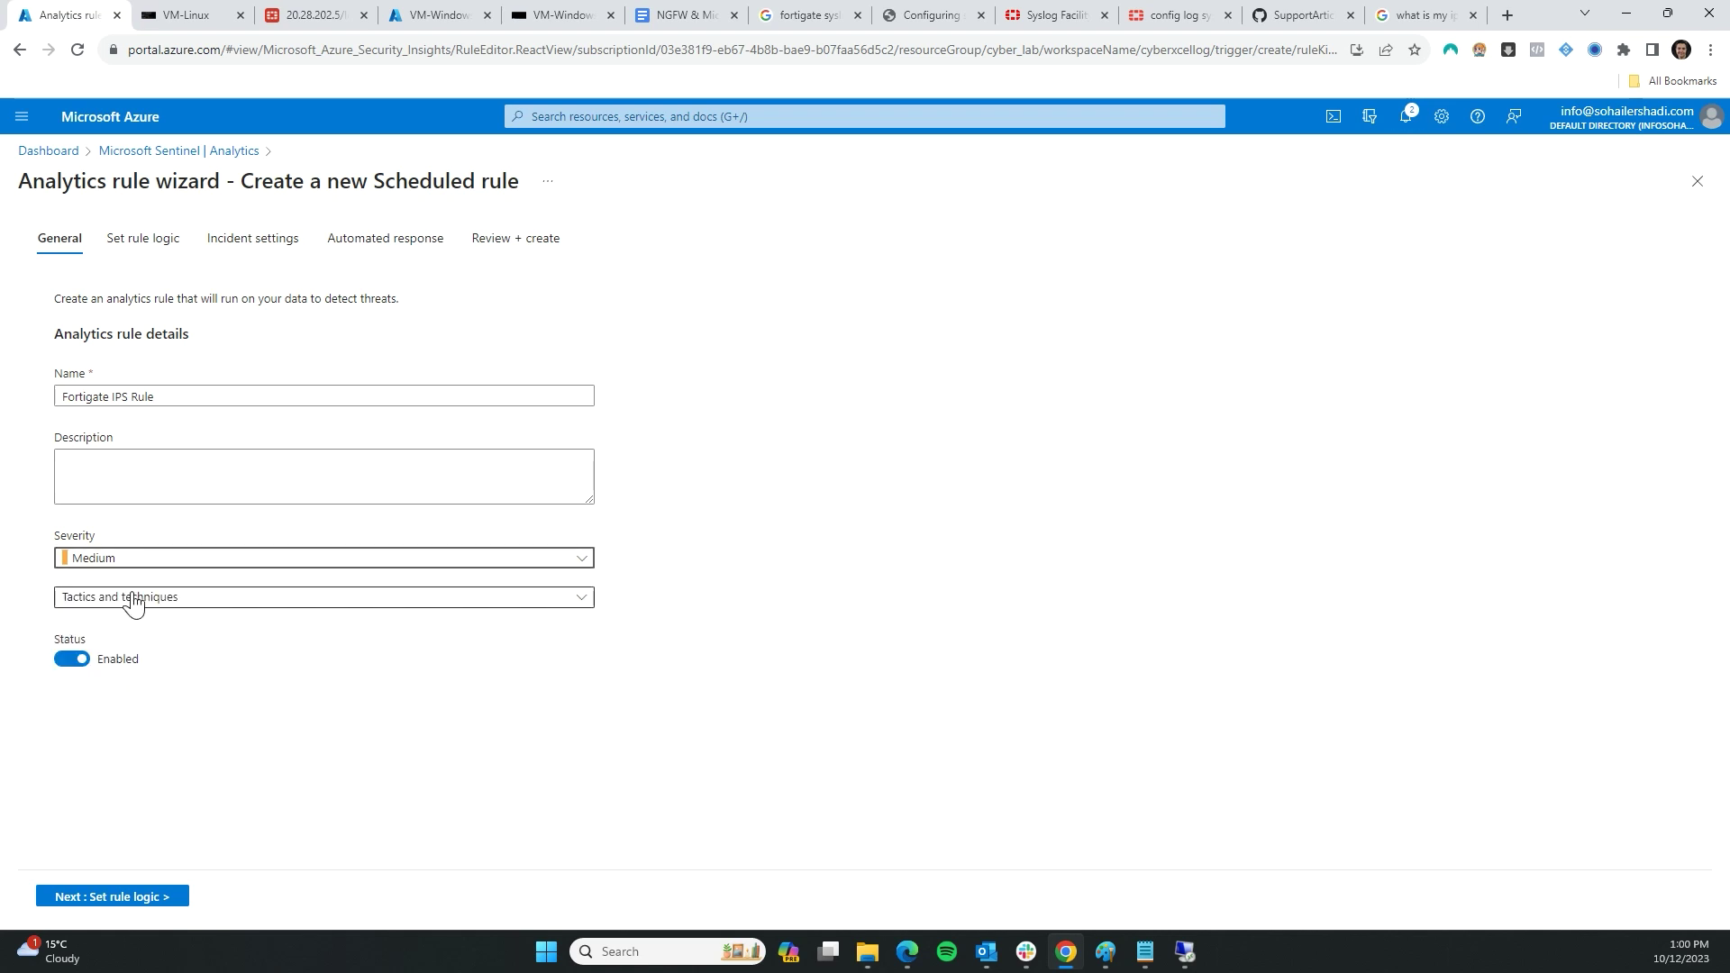
{"action": "left_click", "coordinate": [128, 599]}
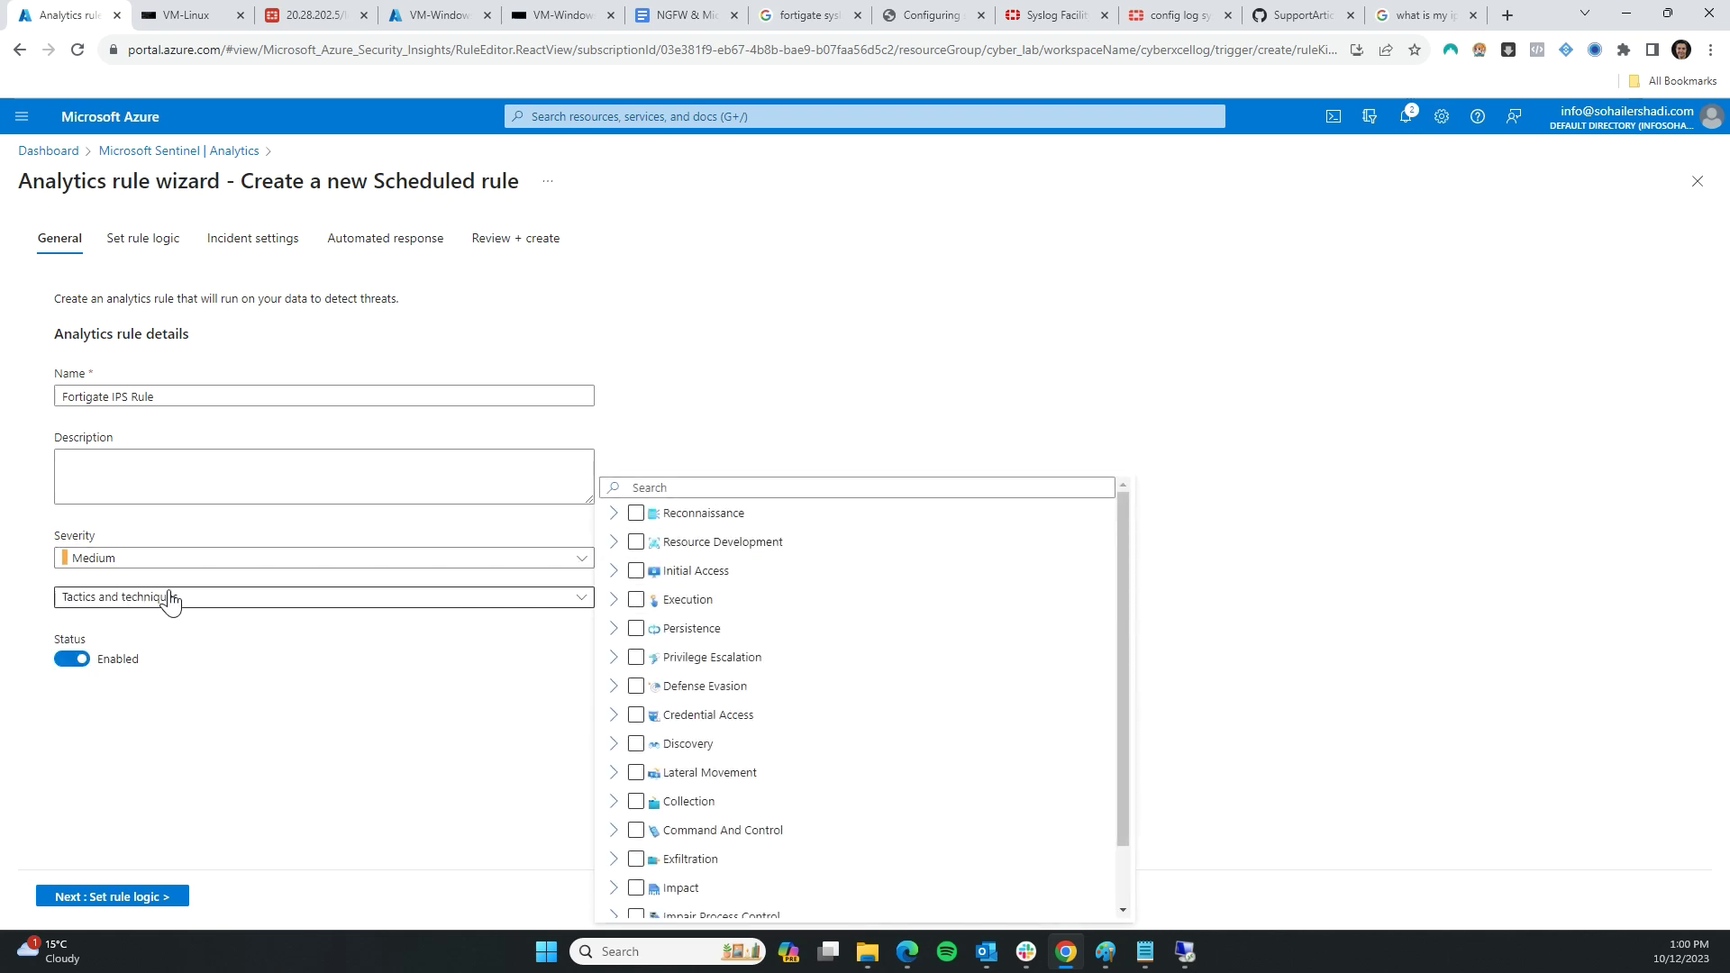
{"action": "left_click", "coordinate": [151, 561]}
{"action": "left_click", "coordinate": [98, 685]}
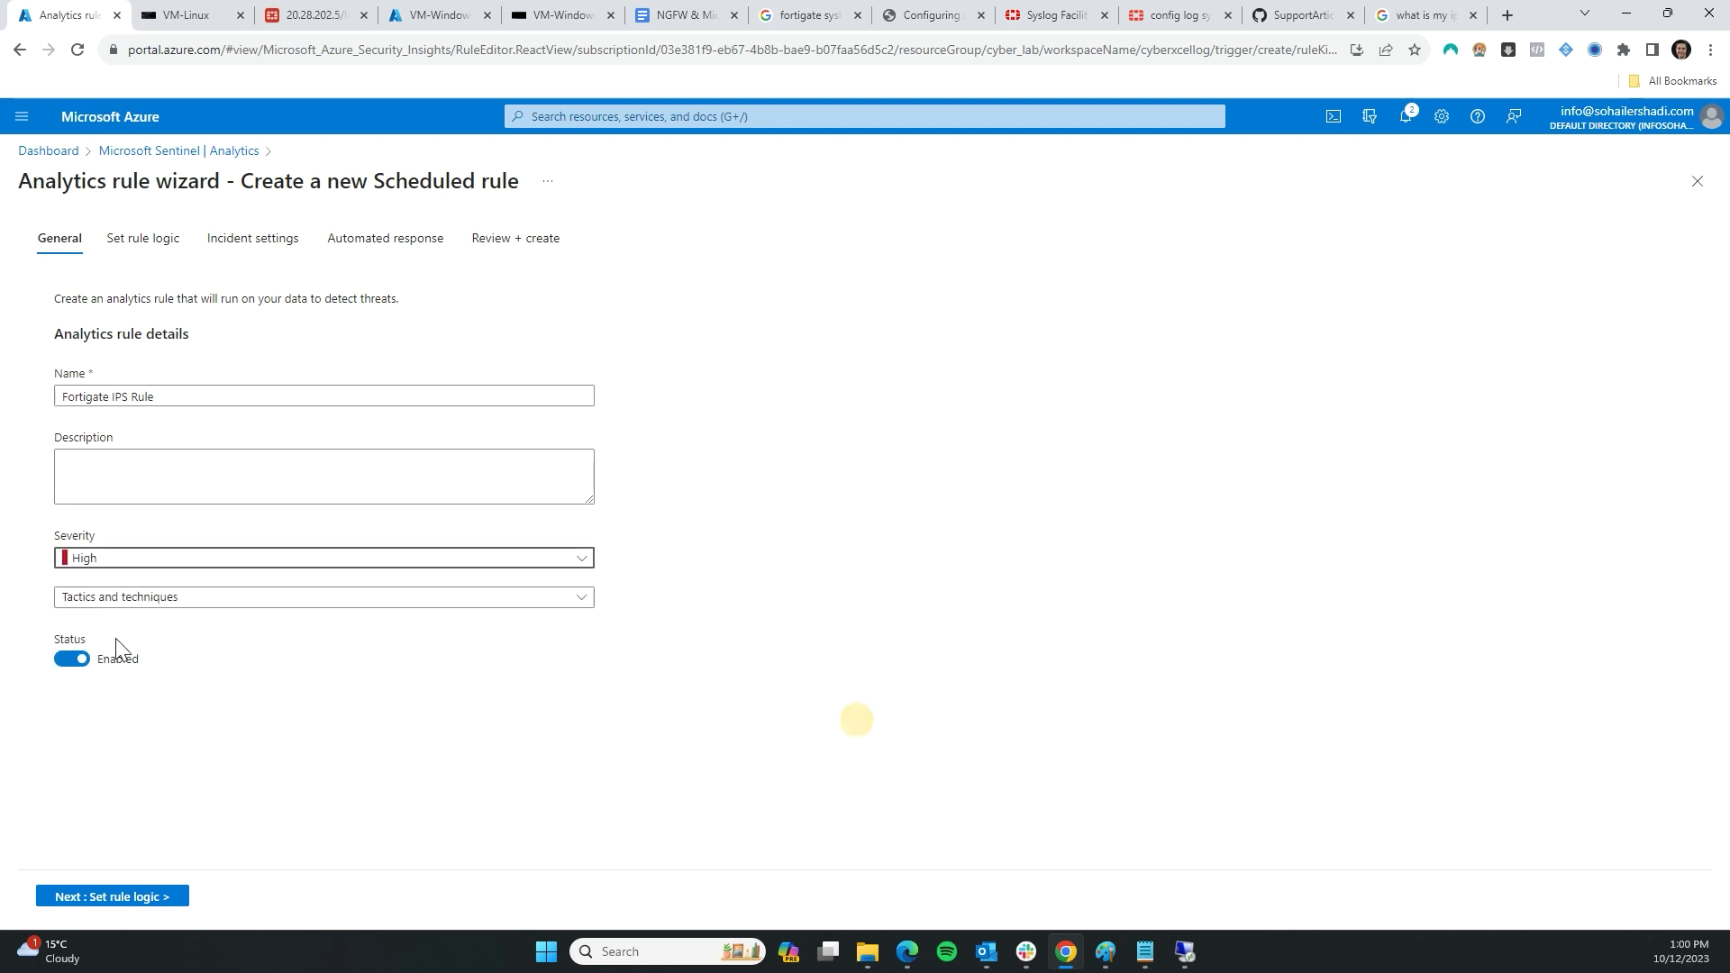
- Examine the tactics available for the rule, including the techniques listed under Persistence
{"action": "left_click", "coordinate": [150, 604]}
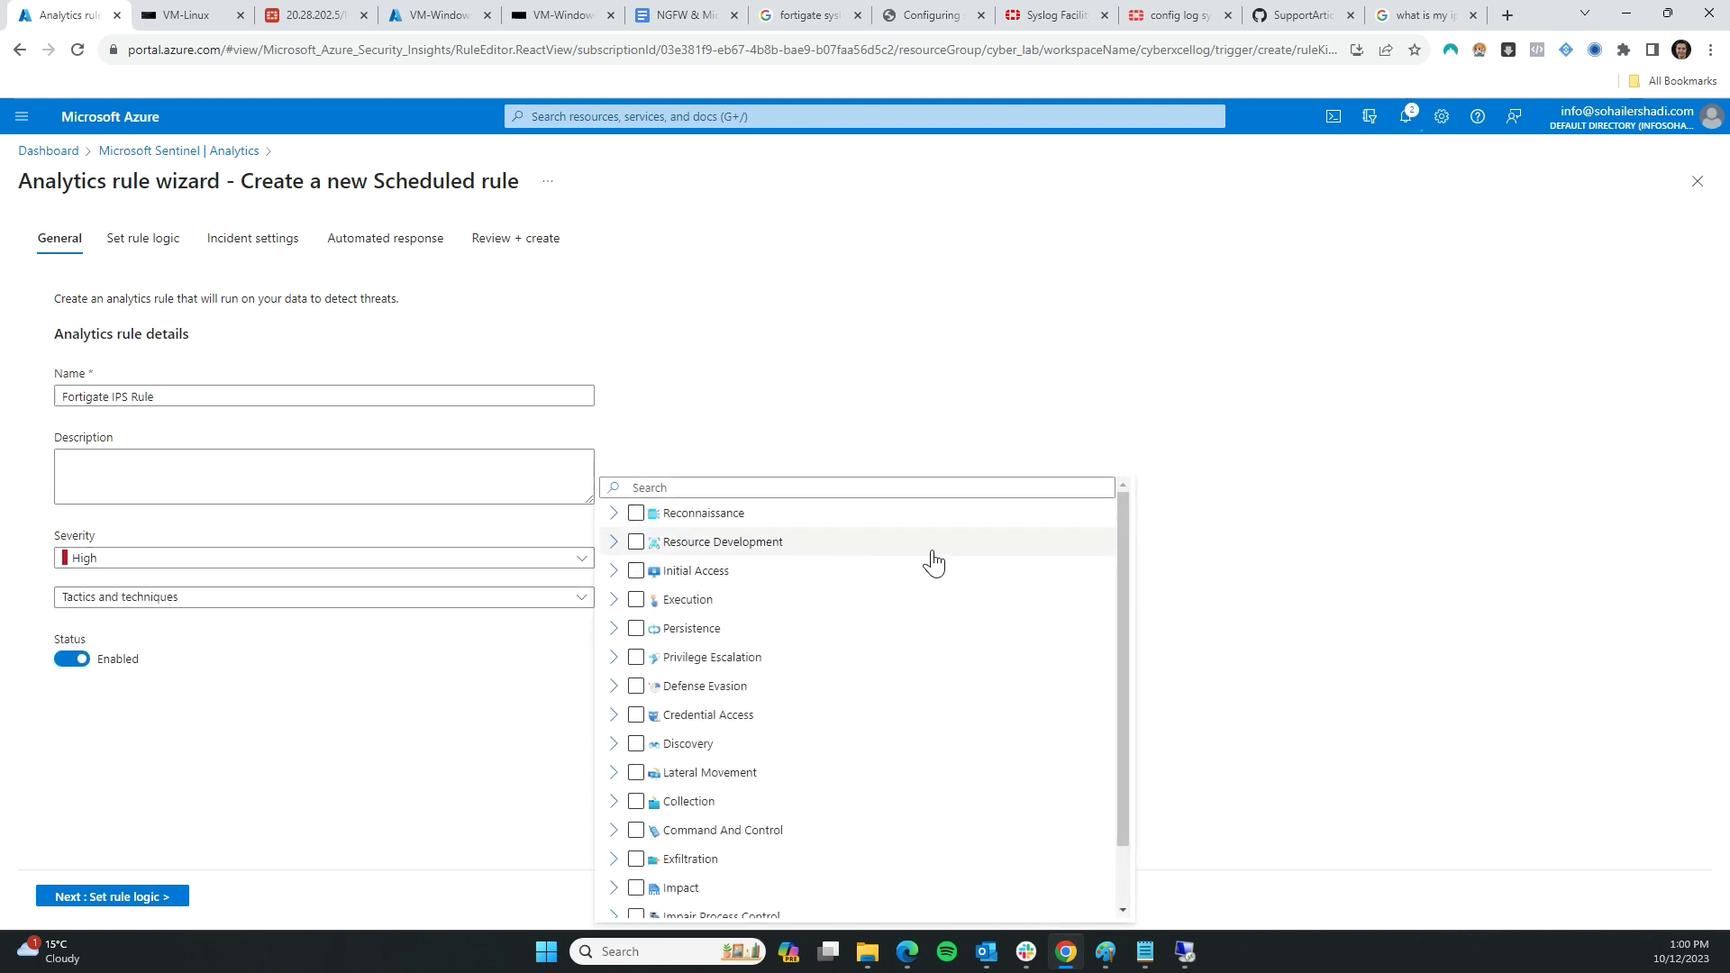
{"action": "left_click", "coordinate": [662, 718]}
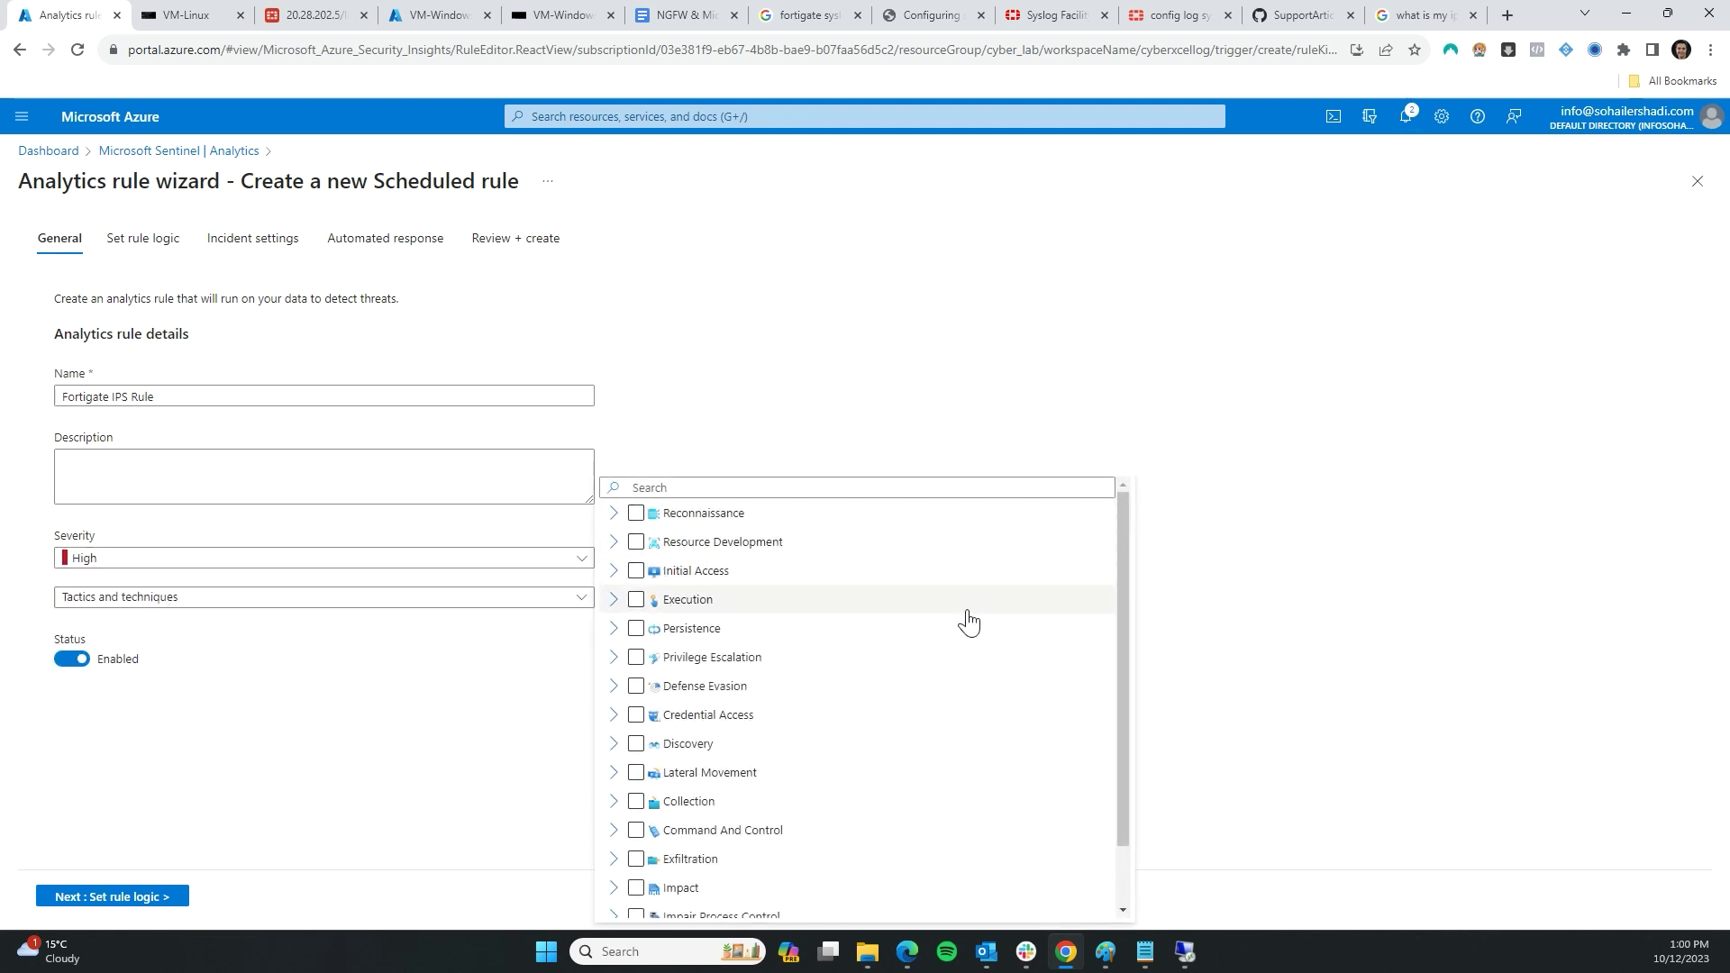
{"action": "scroll", "coordinate": [769, 618], "scroll_direction": "down", "scroll_amount": 2}
{"action": "scroll", "coordinate": [770, 624], "scroll_direction": "up", "scroll_amount": 1}
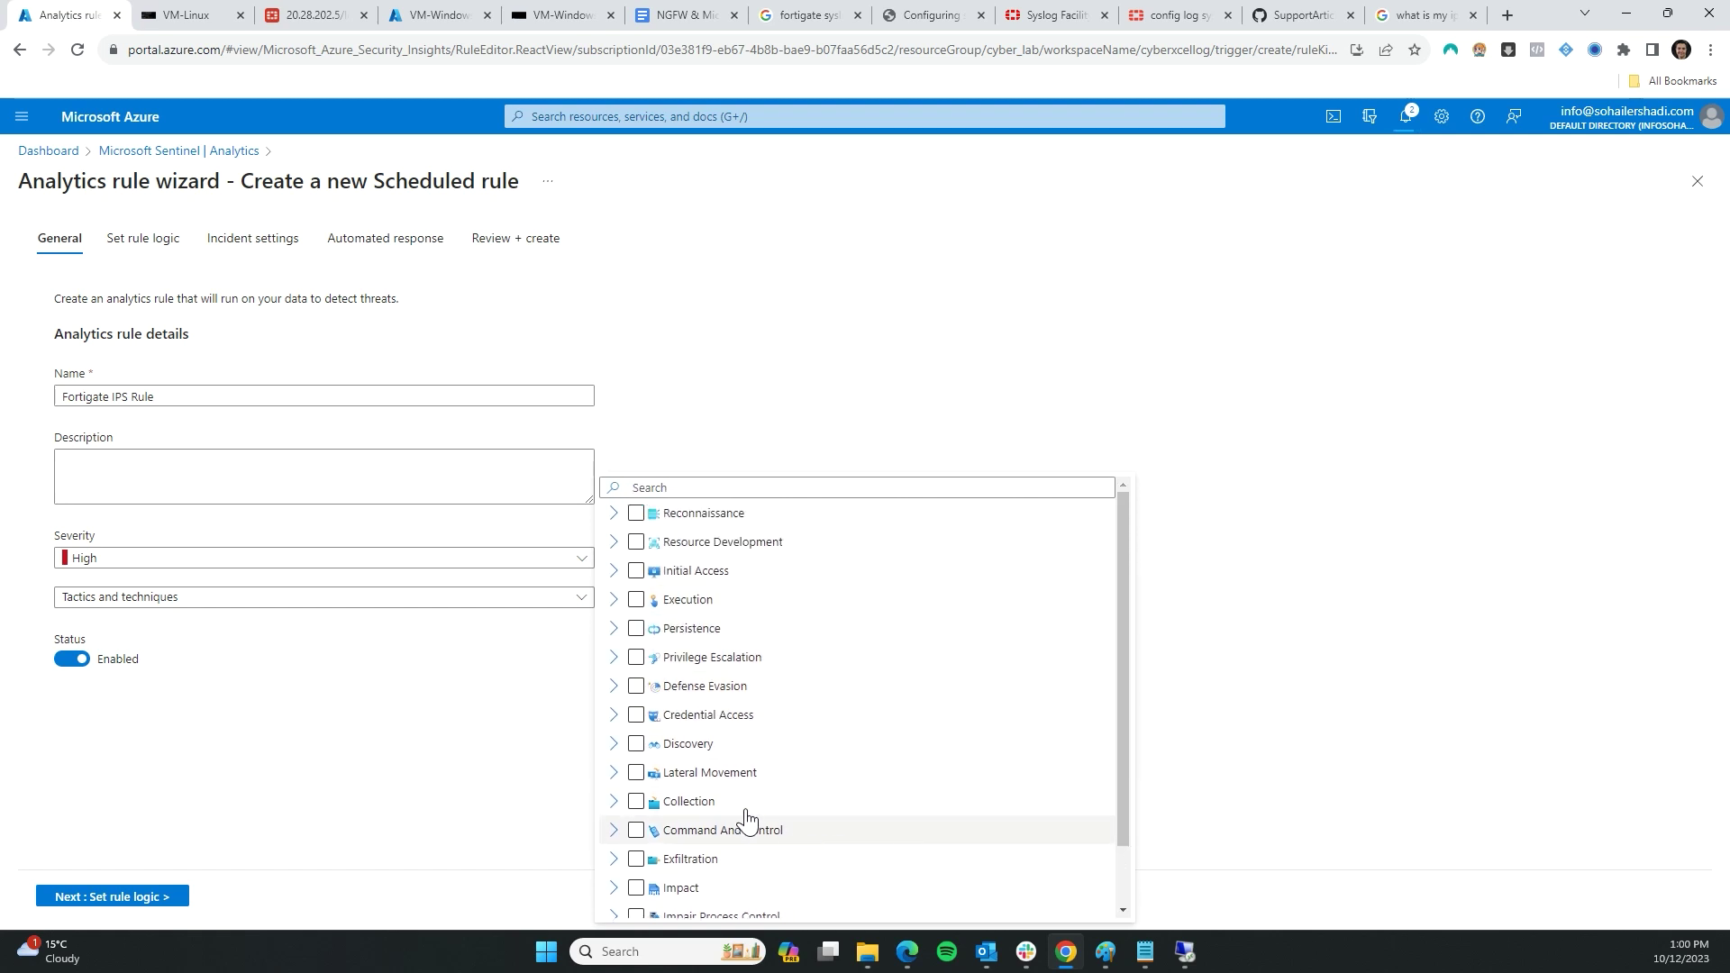
{"action": "scroll", "coordinate": [766, 798], "scroll_direction": "down", "scroll_amount": 1}
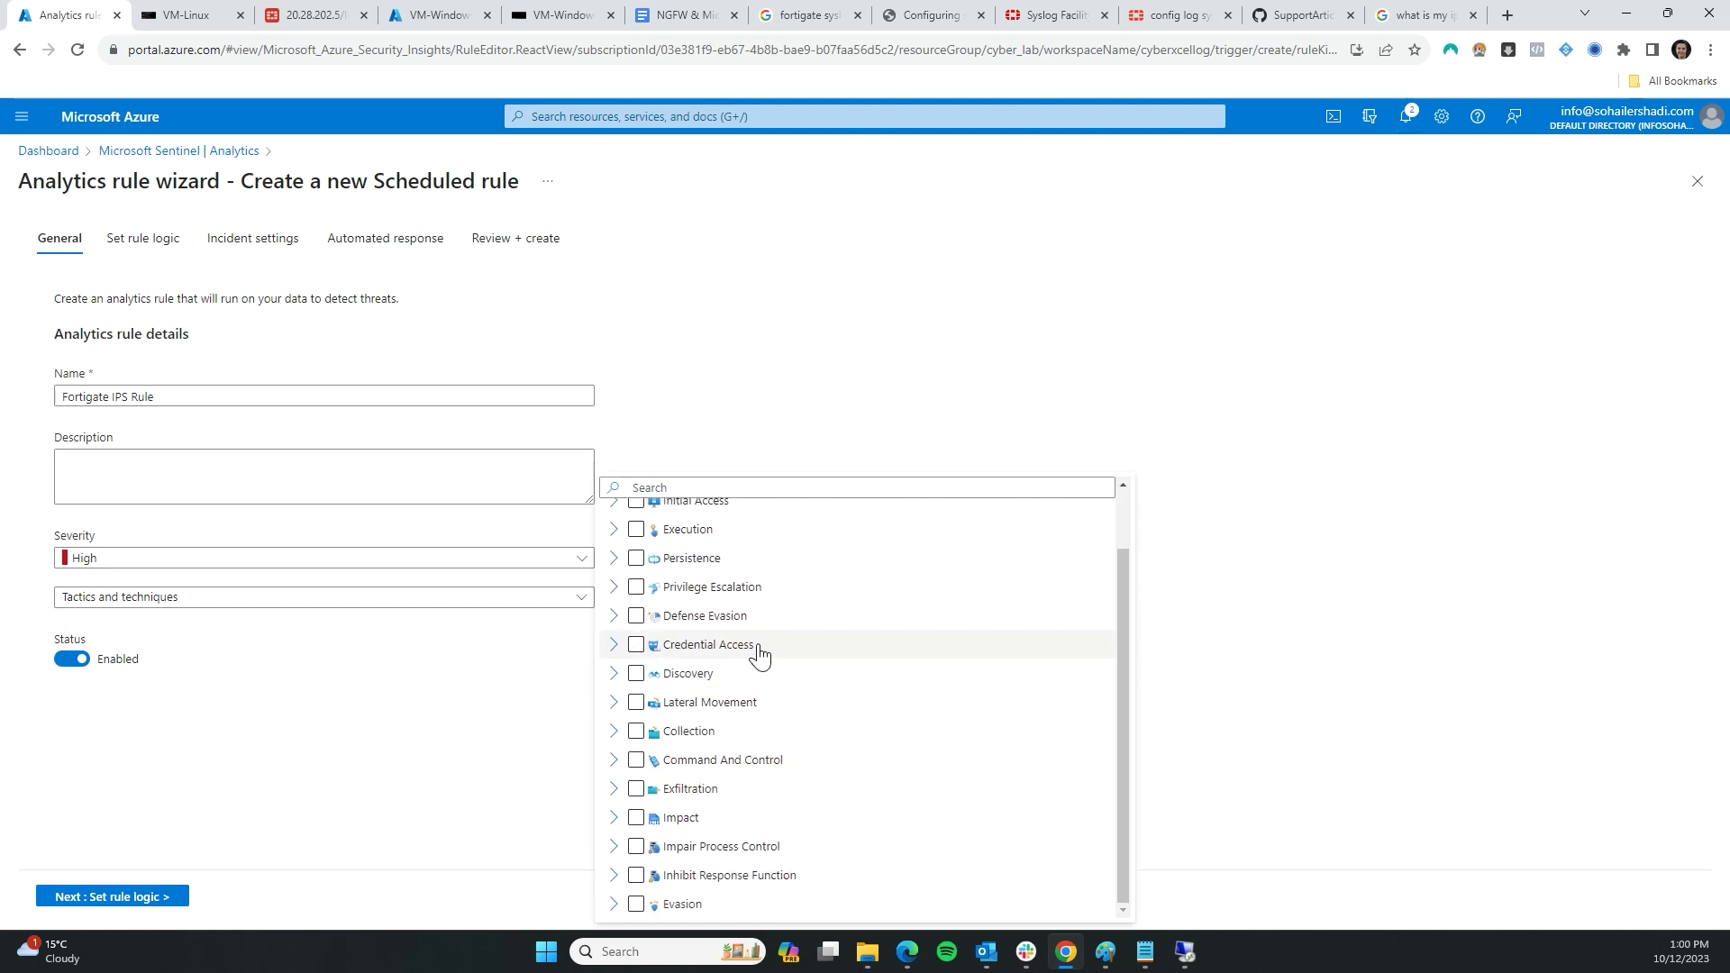
{"action": "left_click", "coordinate": [613, 560]}
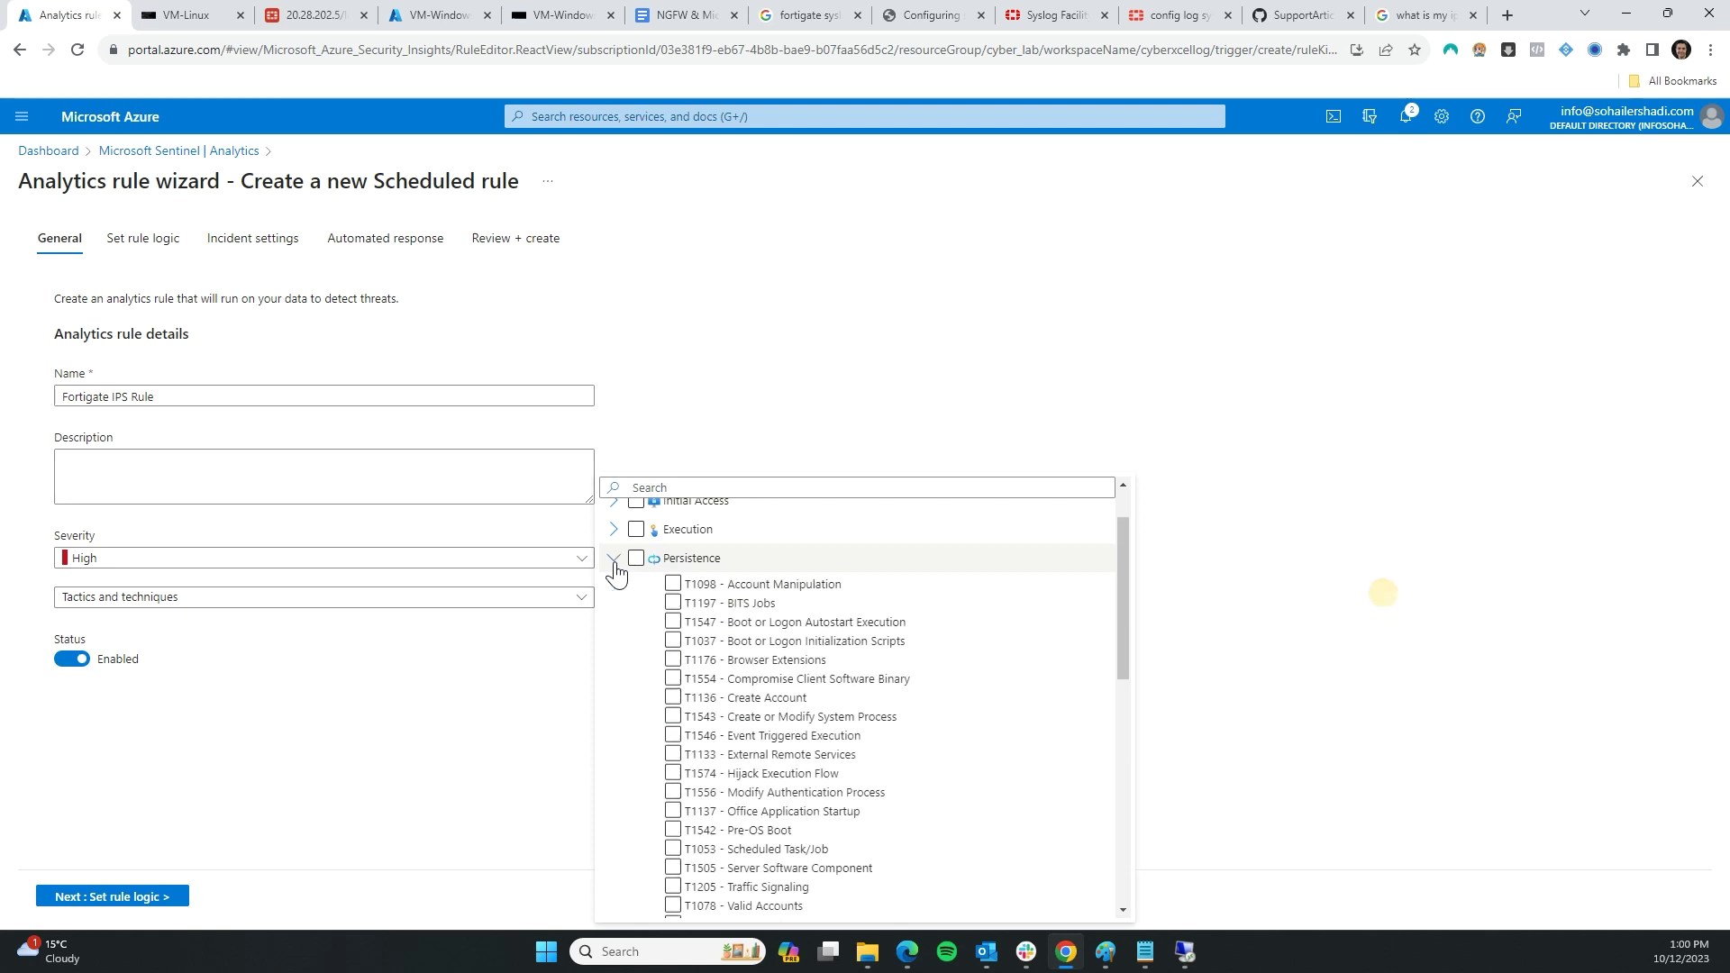
{"action": "left_click", "coordinate": [613, 561]}
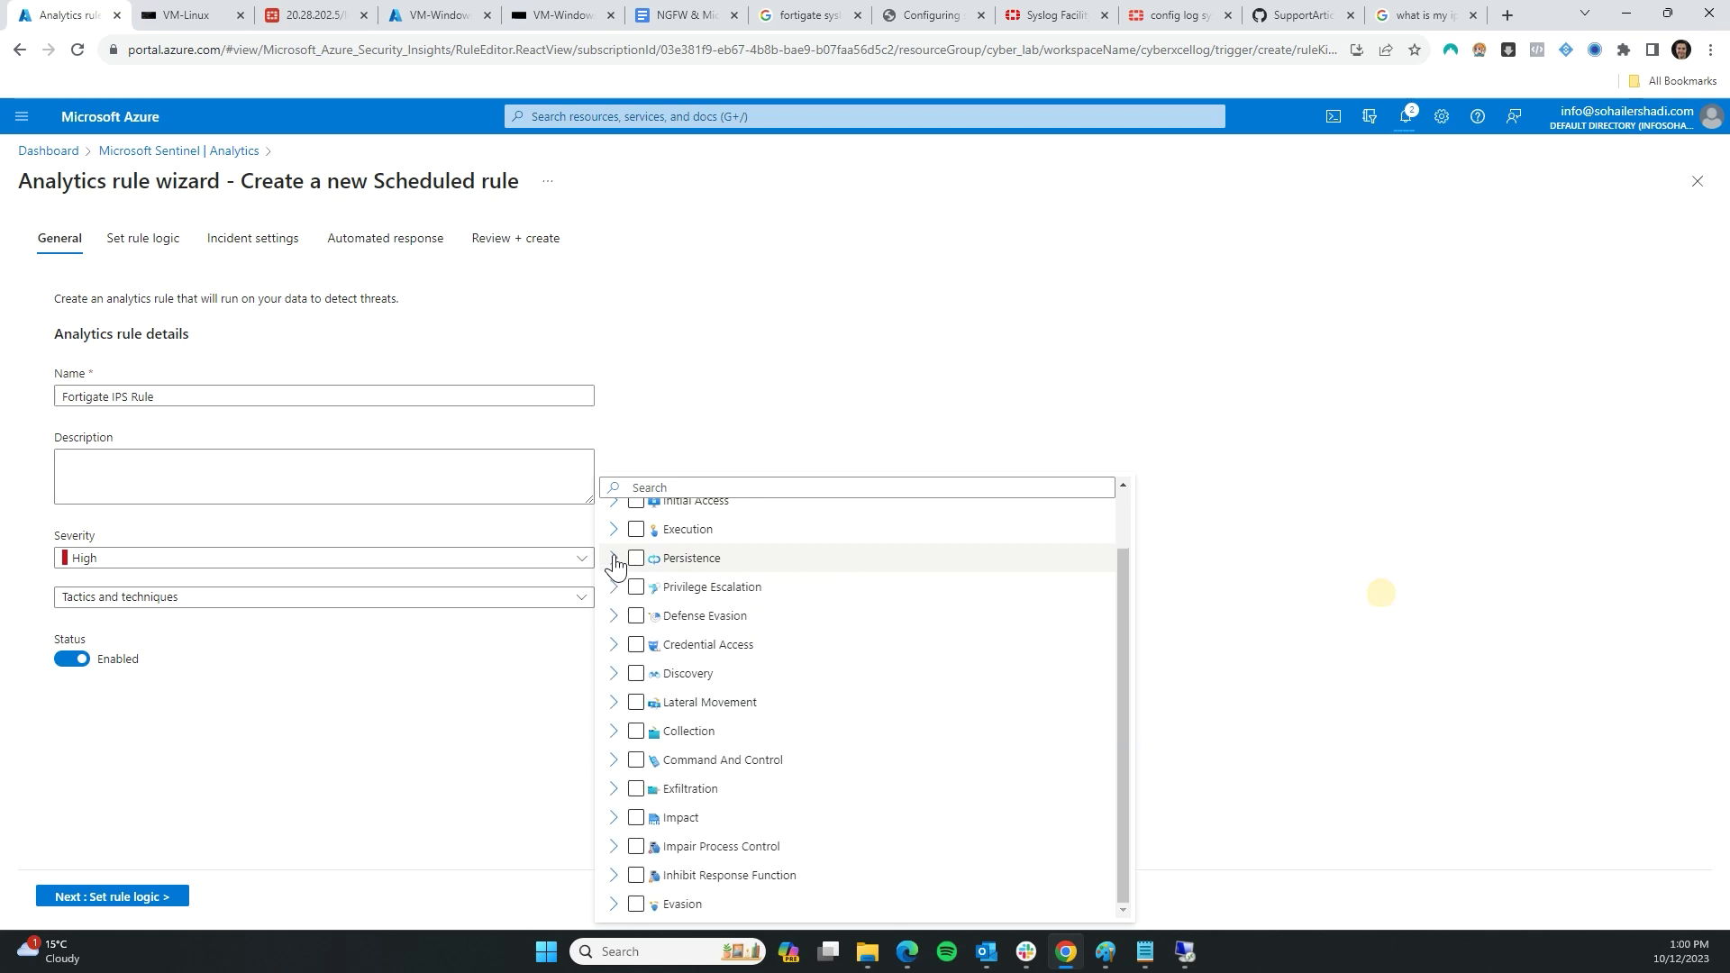
{"action": "scroll", "coordinate": [628, 906], "scroll_direction": "up", "scroll_amount": 1}
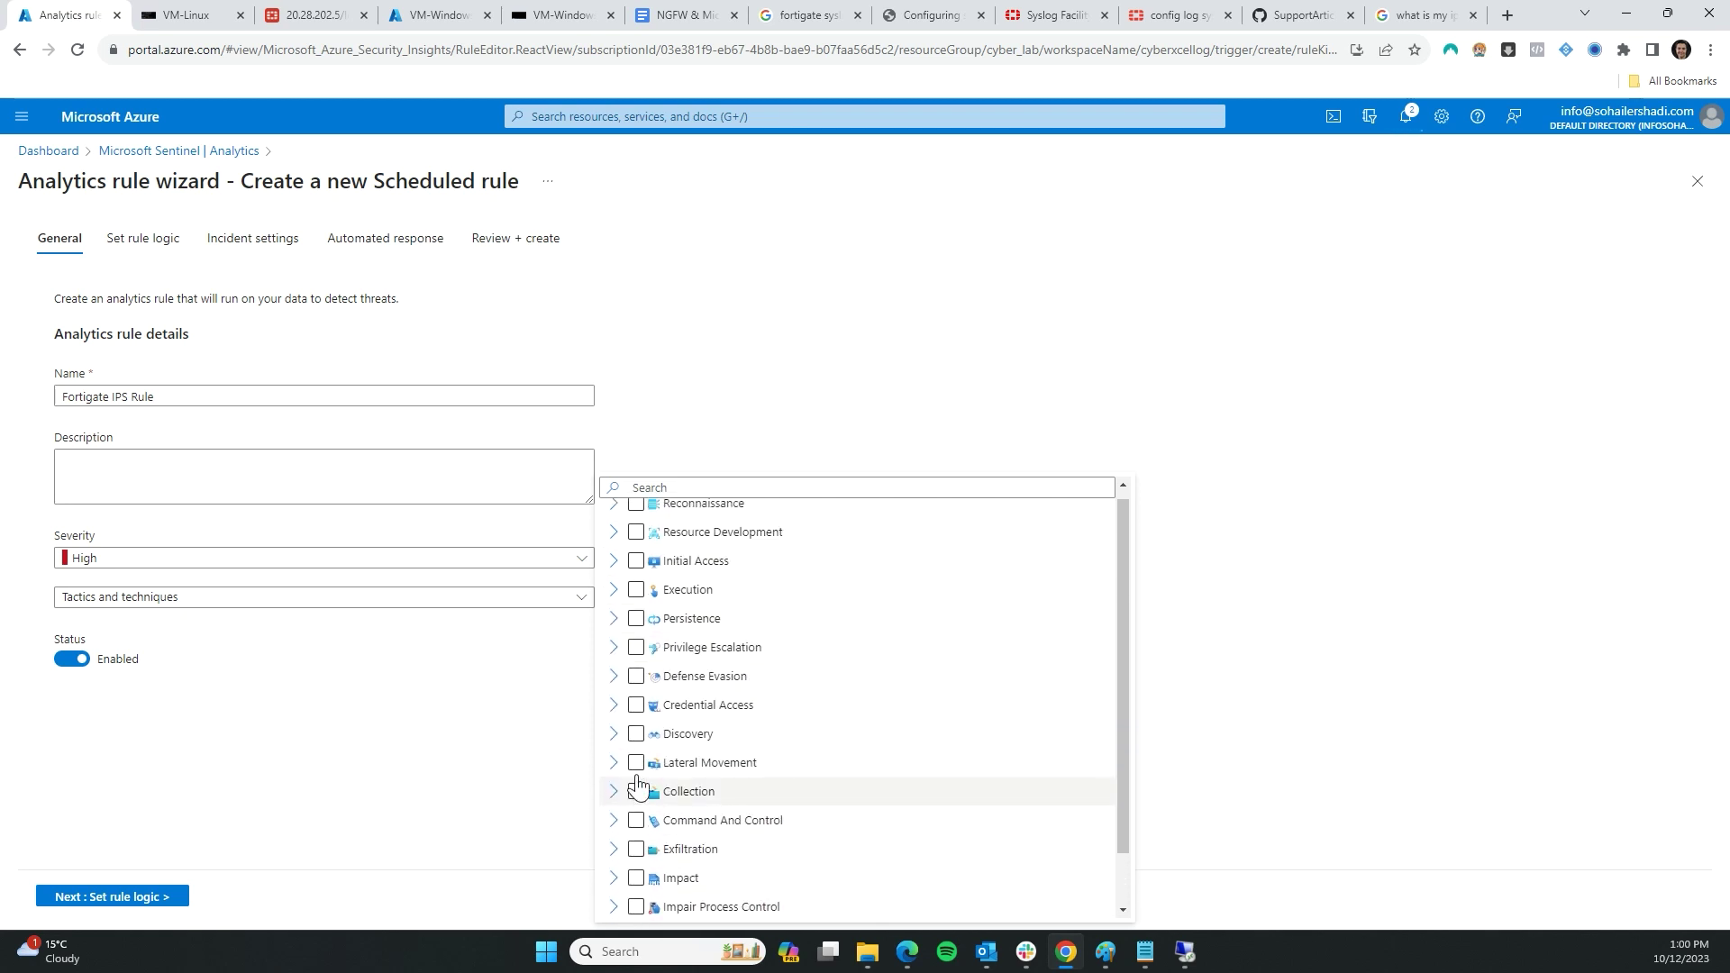
- Examine the techniques listed under Initial Access, Resource Development and Reconnaissance for one that fits the attack
{"action": "left_click", "coordinate": [614, 571]}
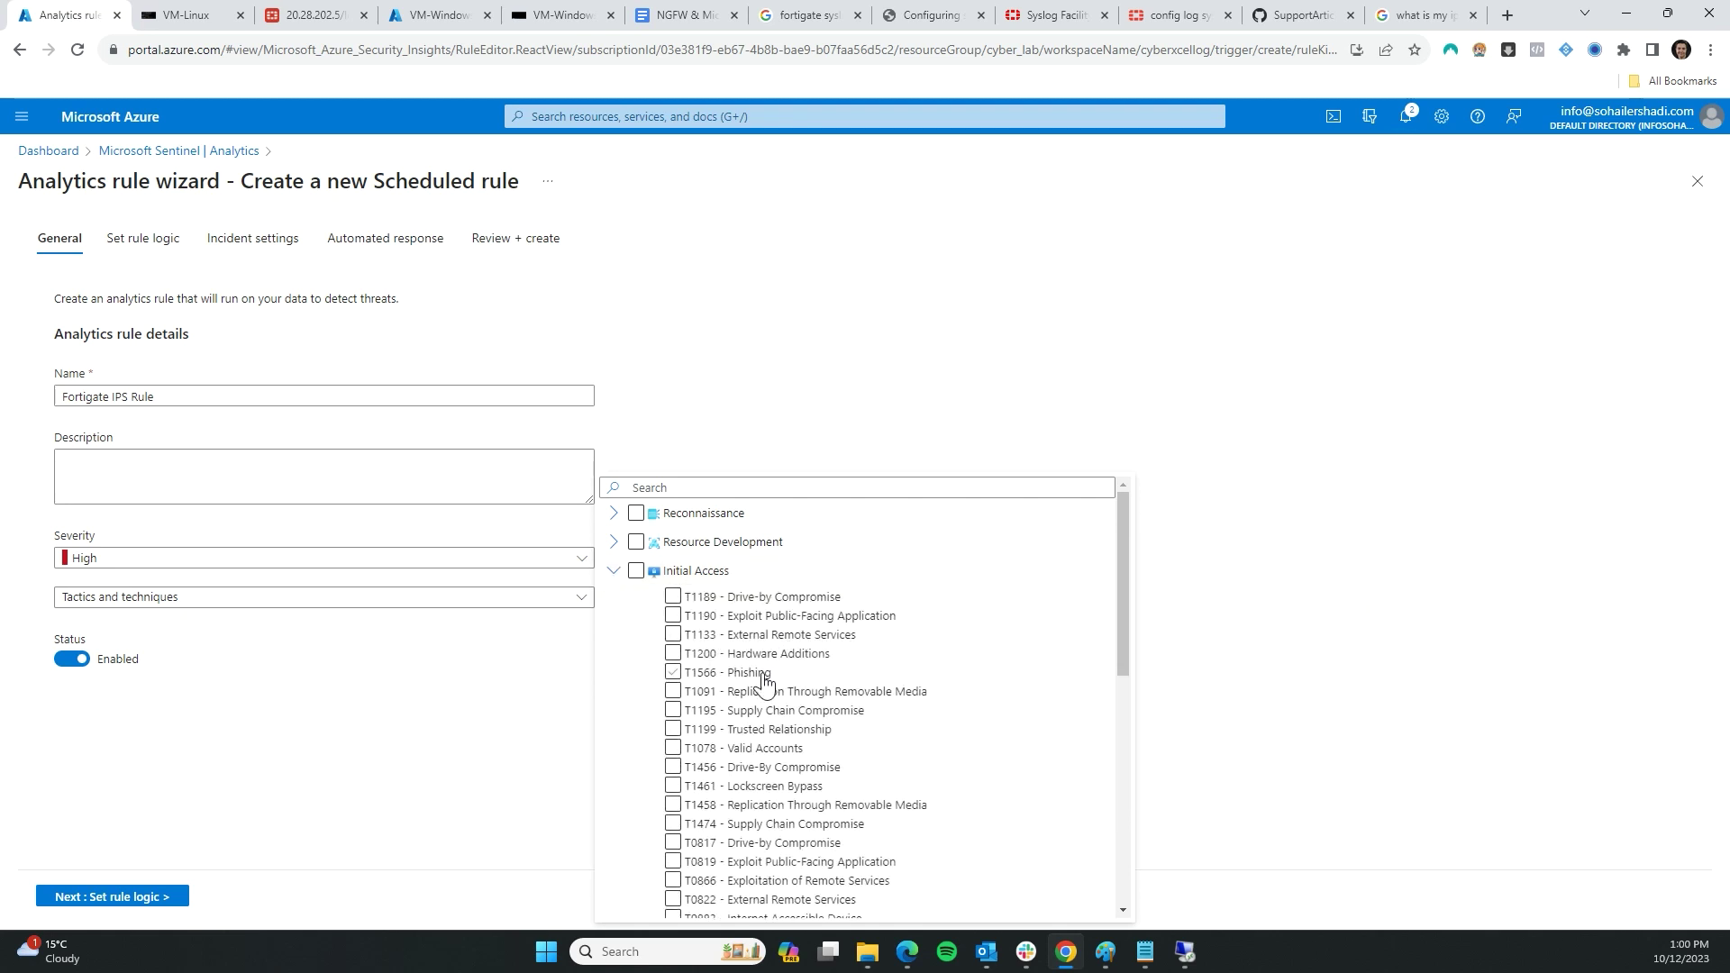
{"action": "scroll", "coordinate": [807, 642], "scroll_direction": "down", "scroll_amount": 2}
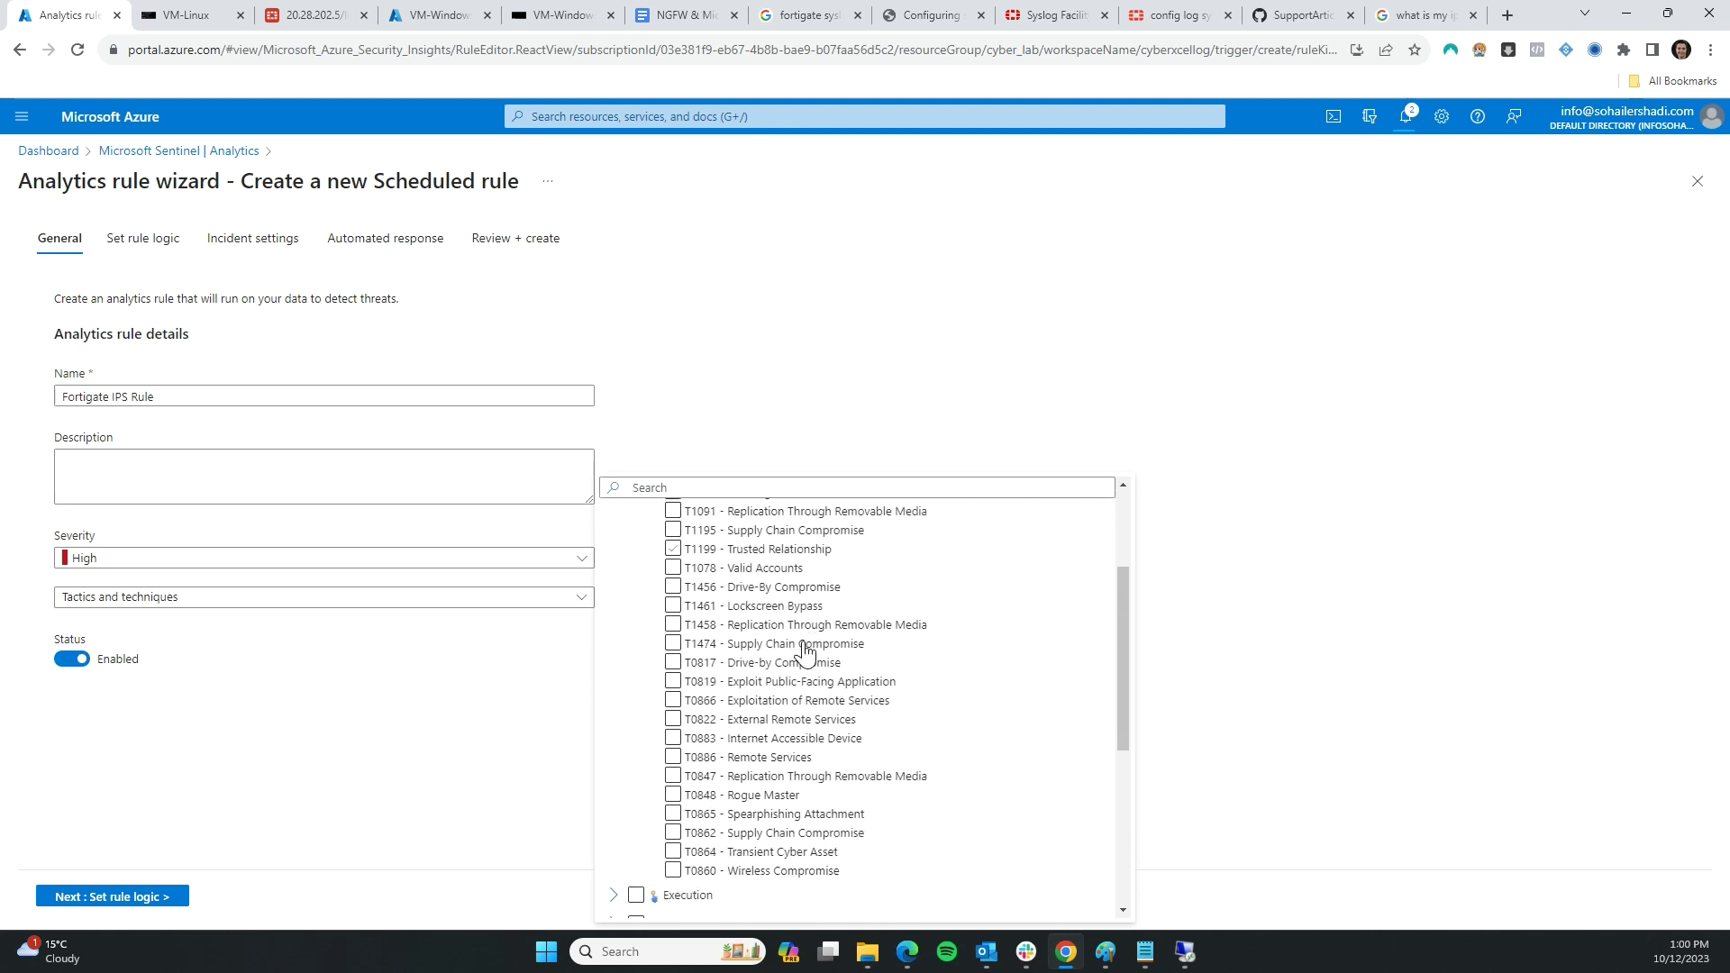
{"action": "scroll", "coordinate": [773, 842], "scroll_direction": "up", "scroll_amount": 2}
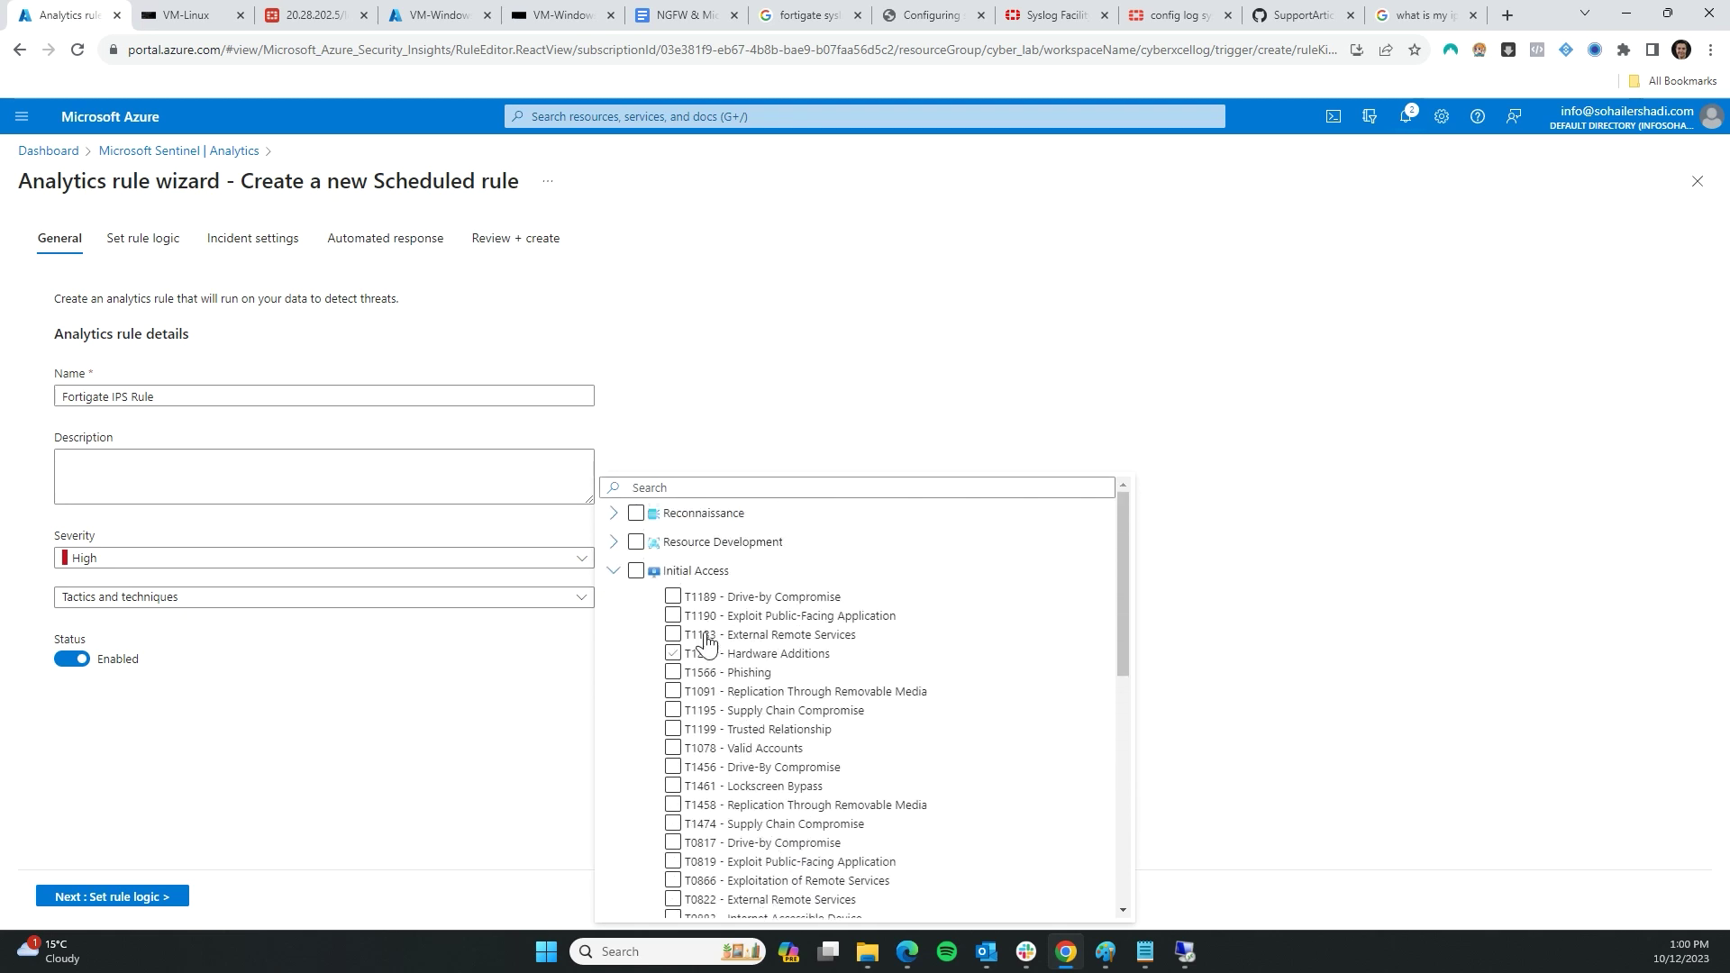
{"action": "left_click", "coordinate": [616, 574]}
{"action": "left_click", "coordinate": [615, 544]}
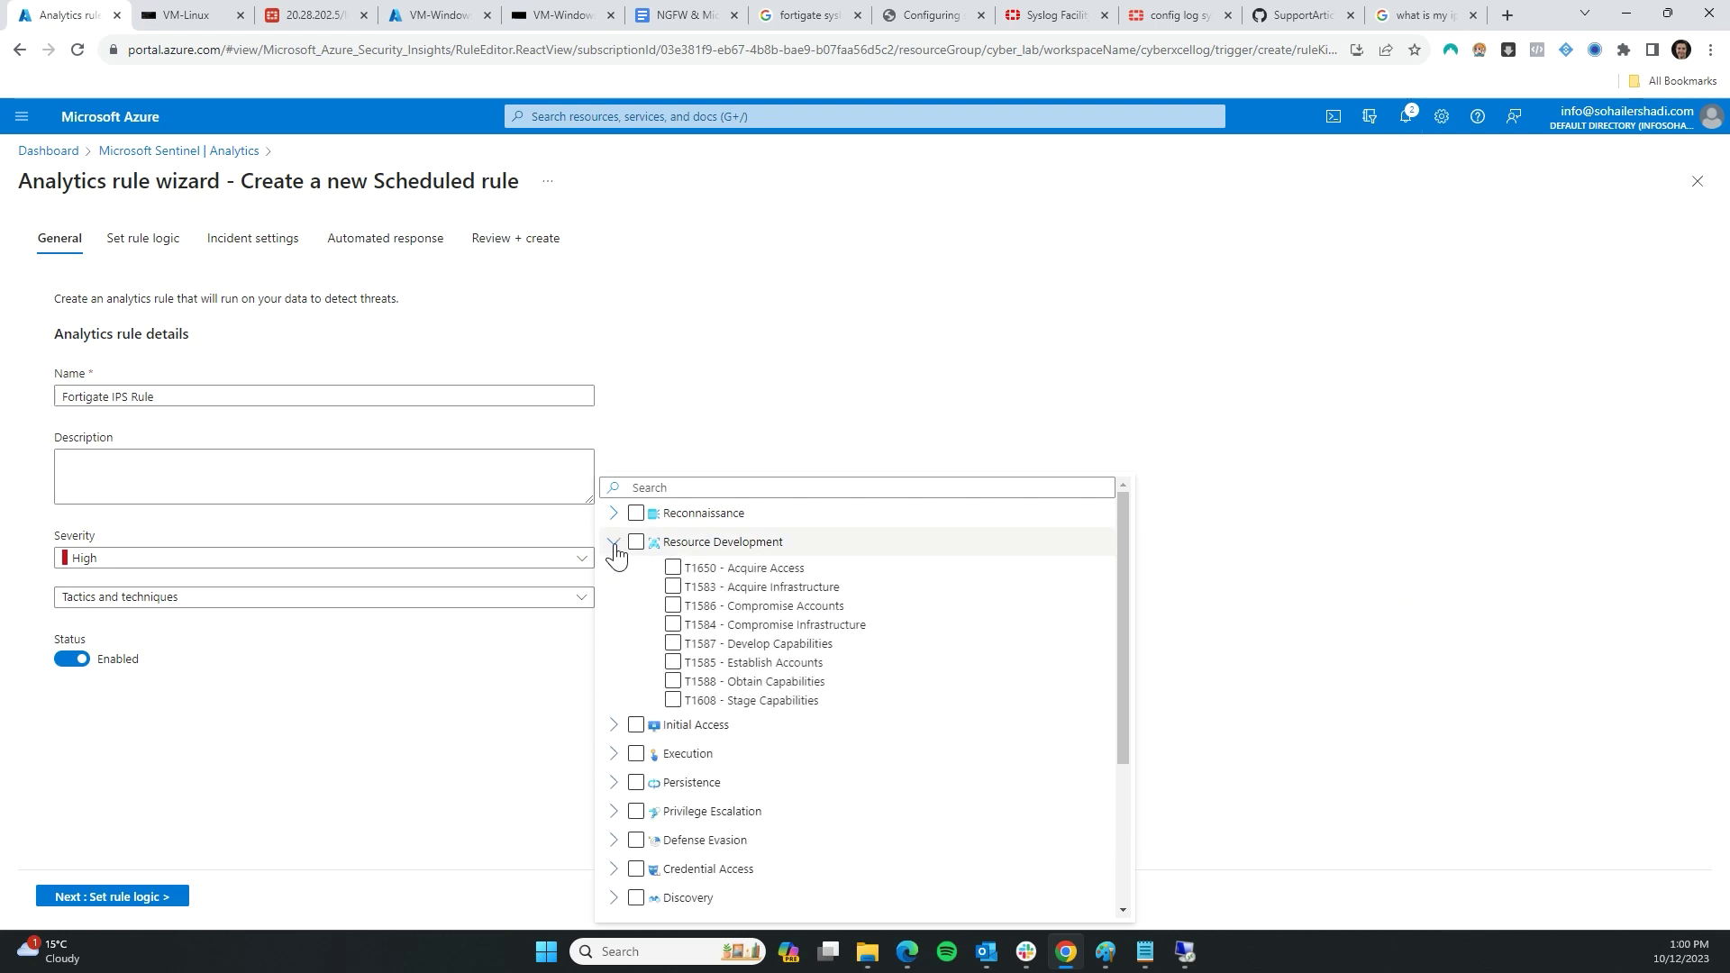
{"action": "left_click", "coordinate": [615, 543]}
{"action": "left_click", "coordinate": [614, 513]}
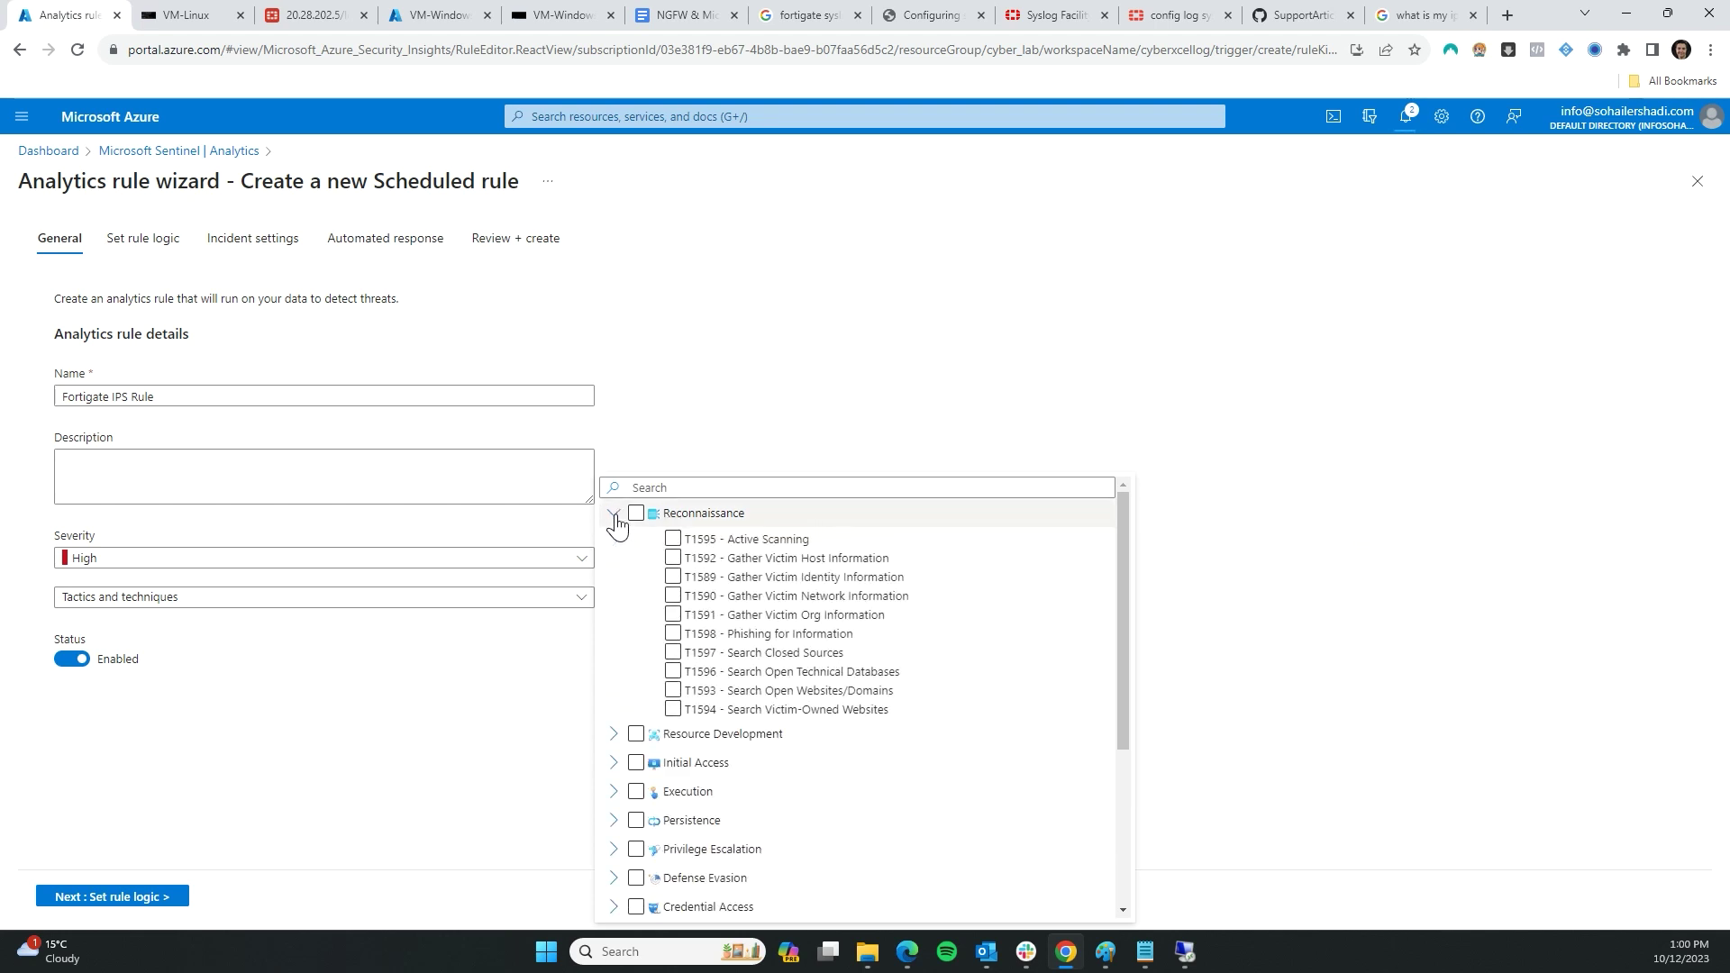
{"action": "scroll", "coordinate": [704, 620], "scroll_direction": "down", "scroll_amount": 1}
{"action": "scroll", "coordinate": [704, 620], "scroll_direction": "up", "scroll_amount": 1}
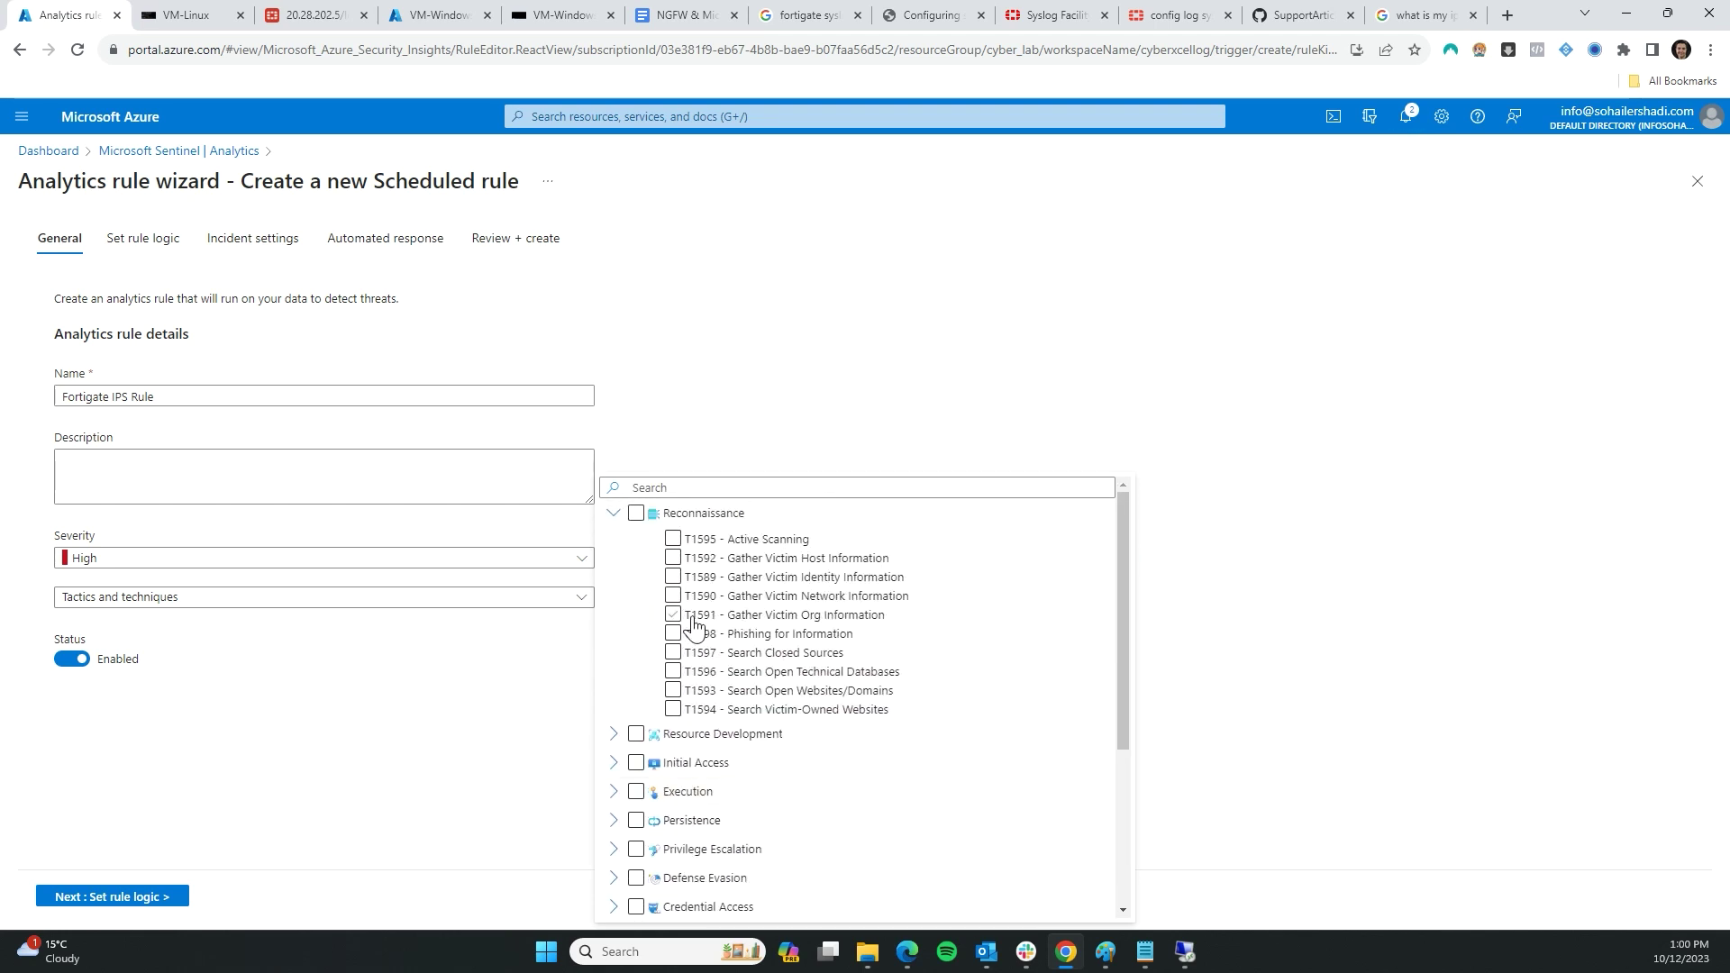
{"action": "left_click", "coordinate": [613, 516]}
- Examine the techniques listed under Execution, Privilege Escalation and Discovery
{"action": "left_click", "coordinate": [616, 601]}
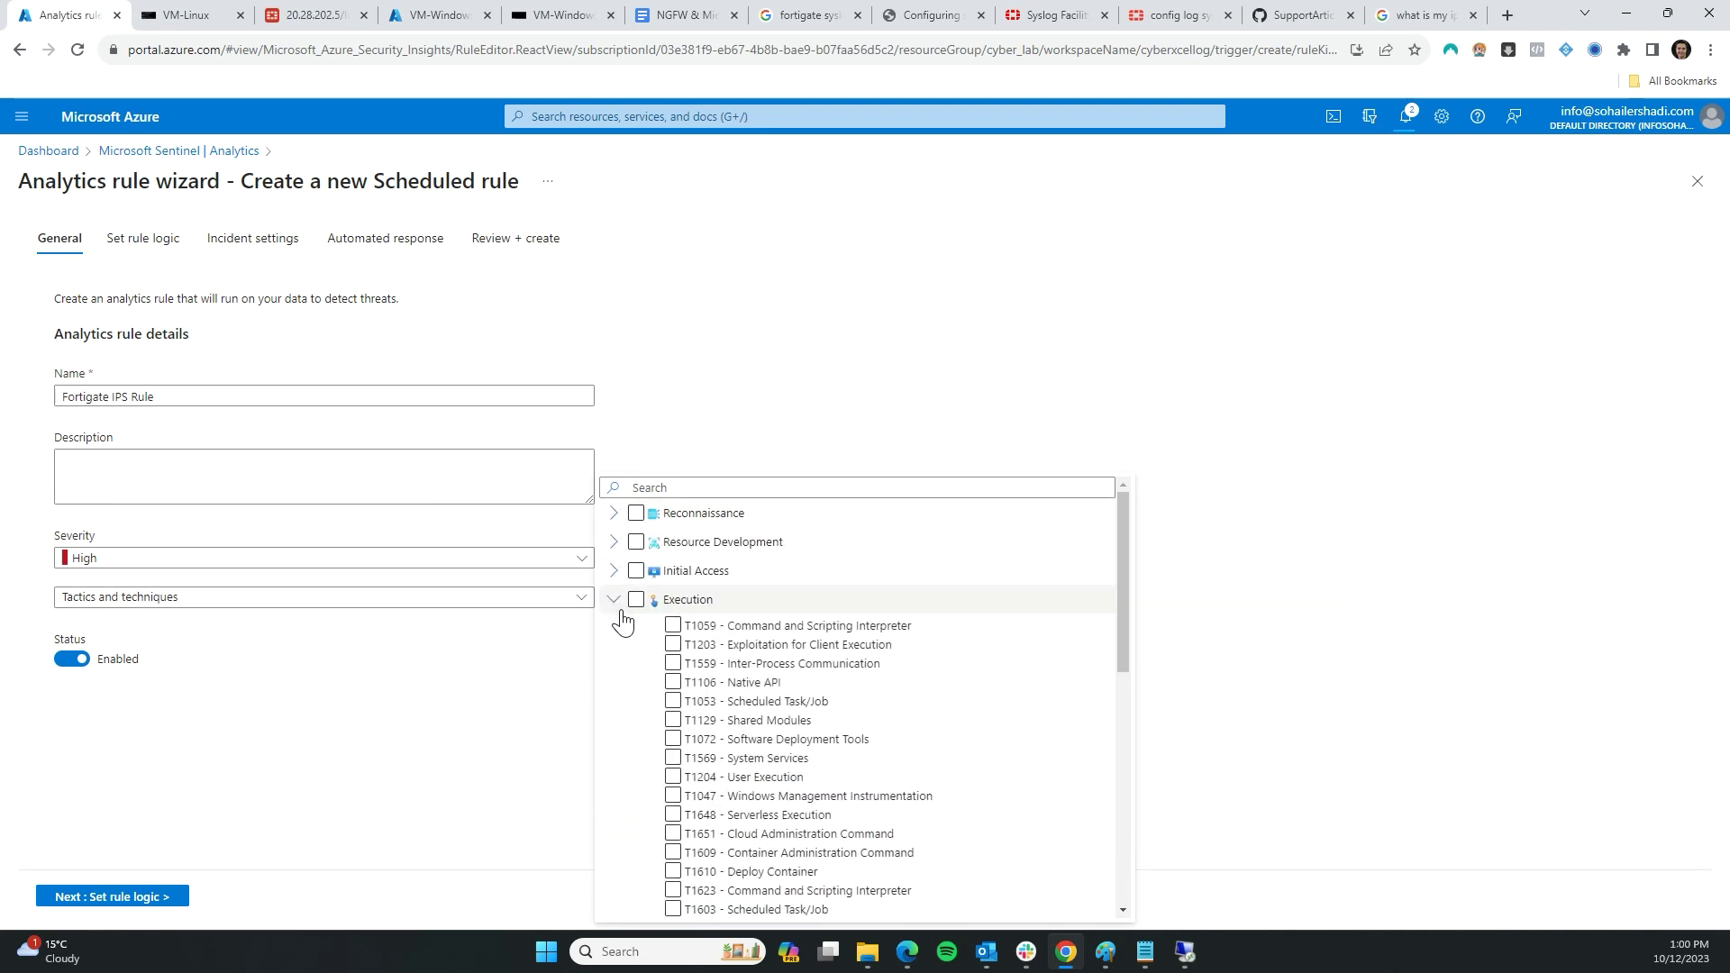
{"action": "scroll", "coordinate": [767, 672], "scroll_direction": "down", "scroll_amount": 2}
{"action": "left_click", "coordinate": [767, 672]}
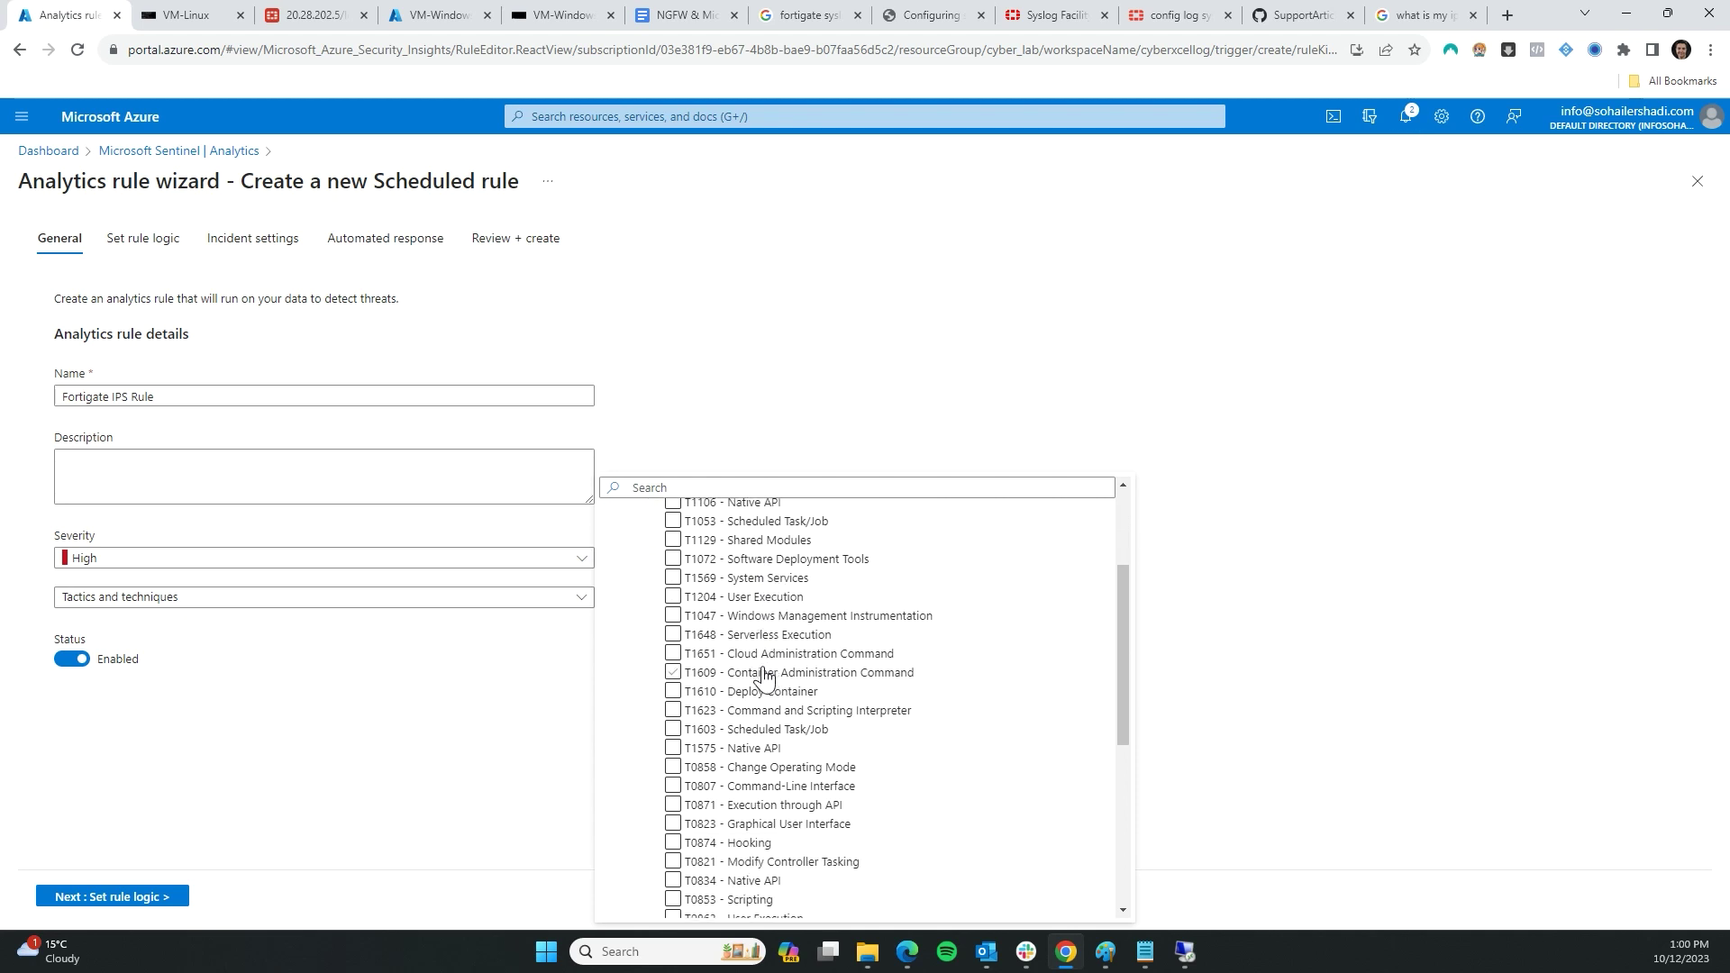
{"action": "scroll", "coordinate": [765, 676], "scroll_direction": "up", "scroll_amount": 3}
{"action": "left_click", "coordinate": [616, 601]}
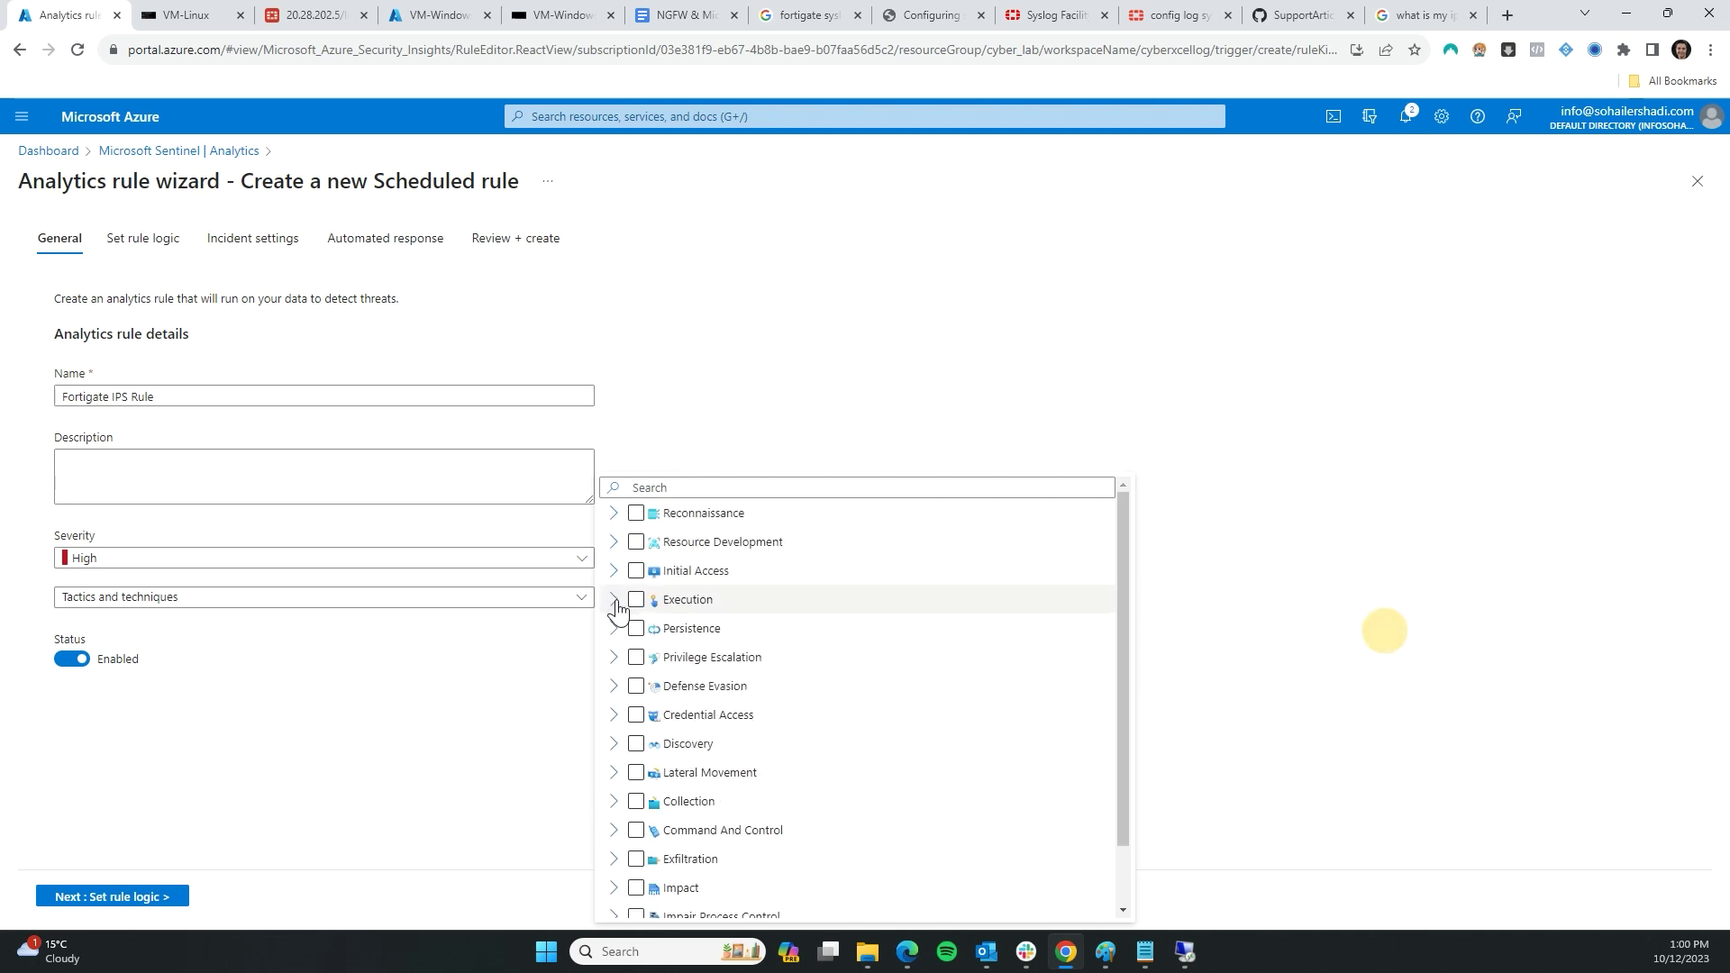
{"action": "left_click", "coordinate": [613, 658]}
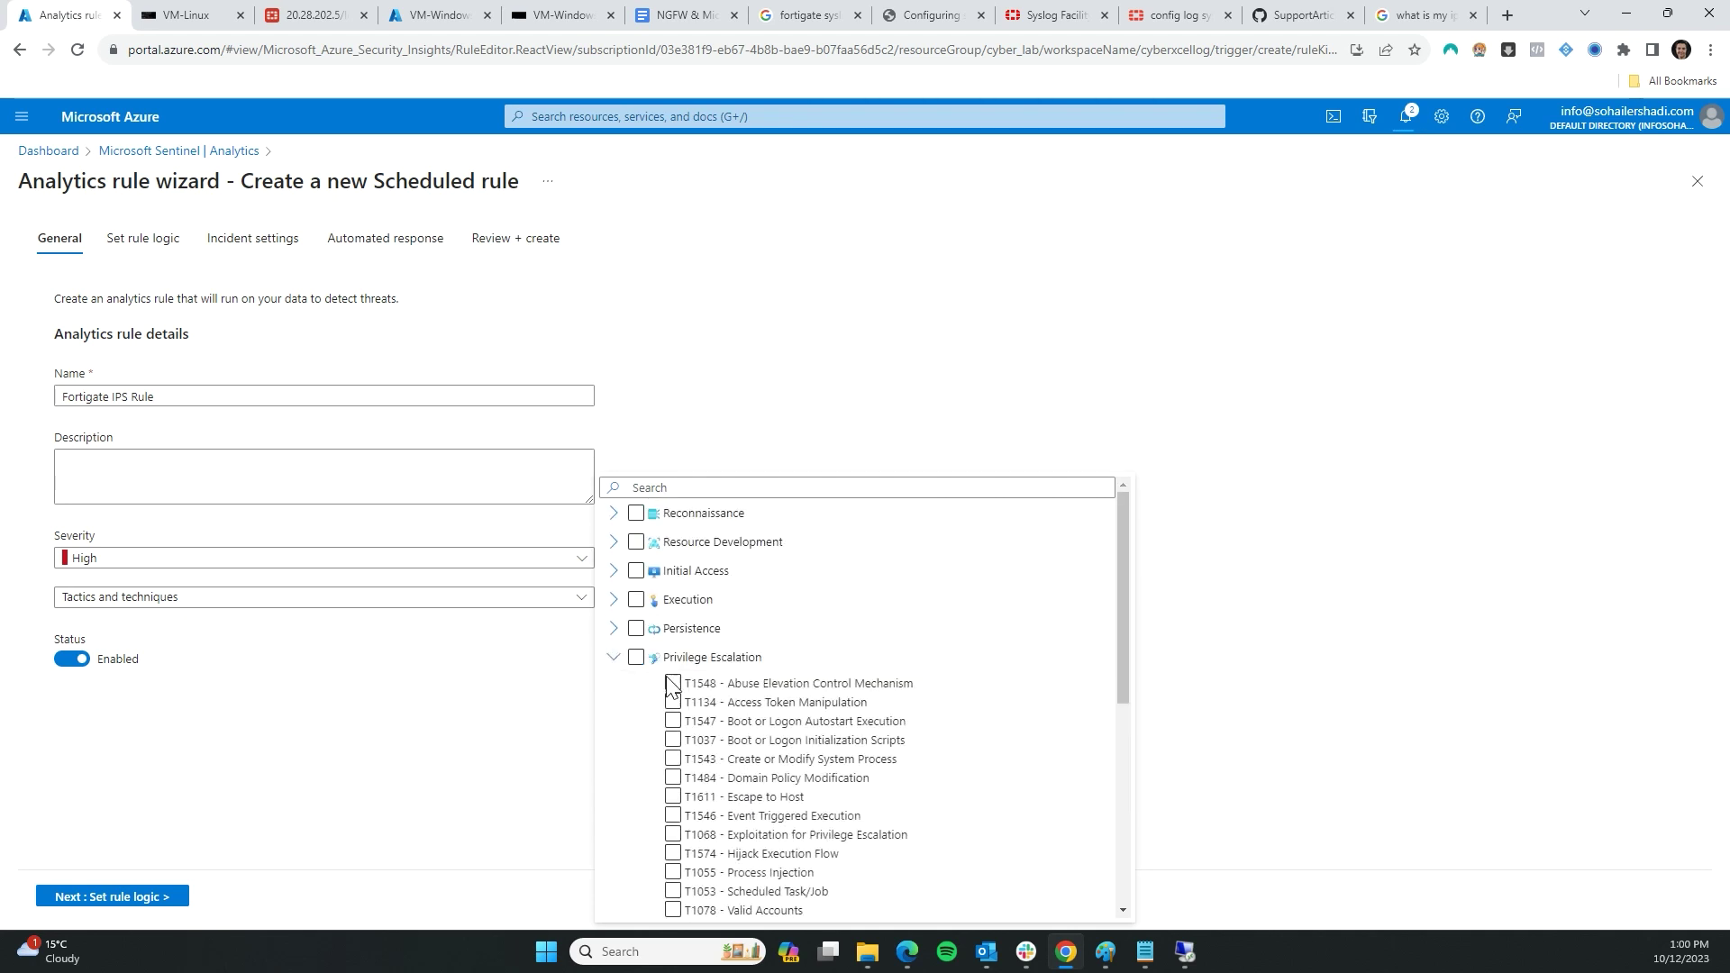
{"action": "scroll", "coordinate": [858, 774], "scroll_direction": "down", "scroll_amount": 3}
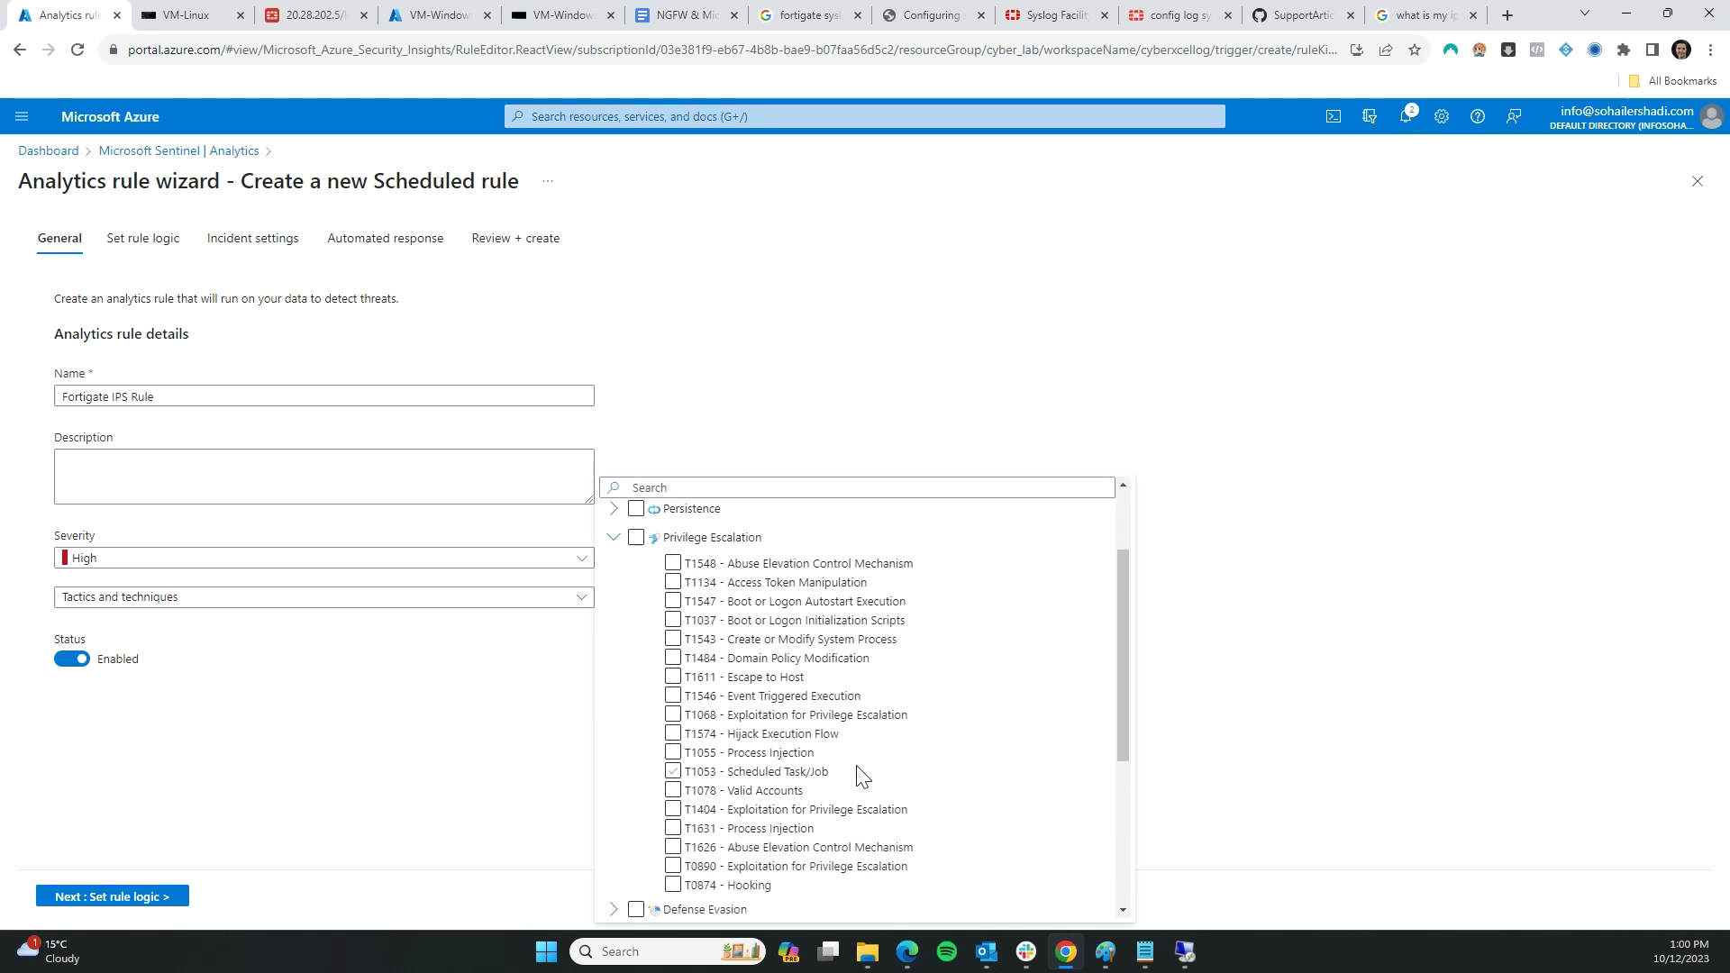
{"action": "scroll", "coordinate": [861, 766], "scroll_direction": "up", "scroll_amount": 3}
{"action": "left_click", "coordinate": [612, 659]}
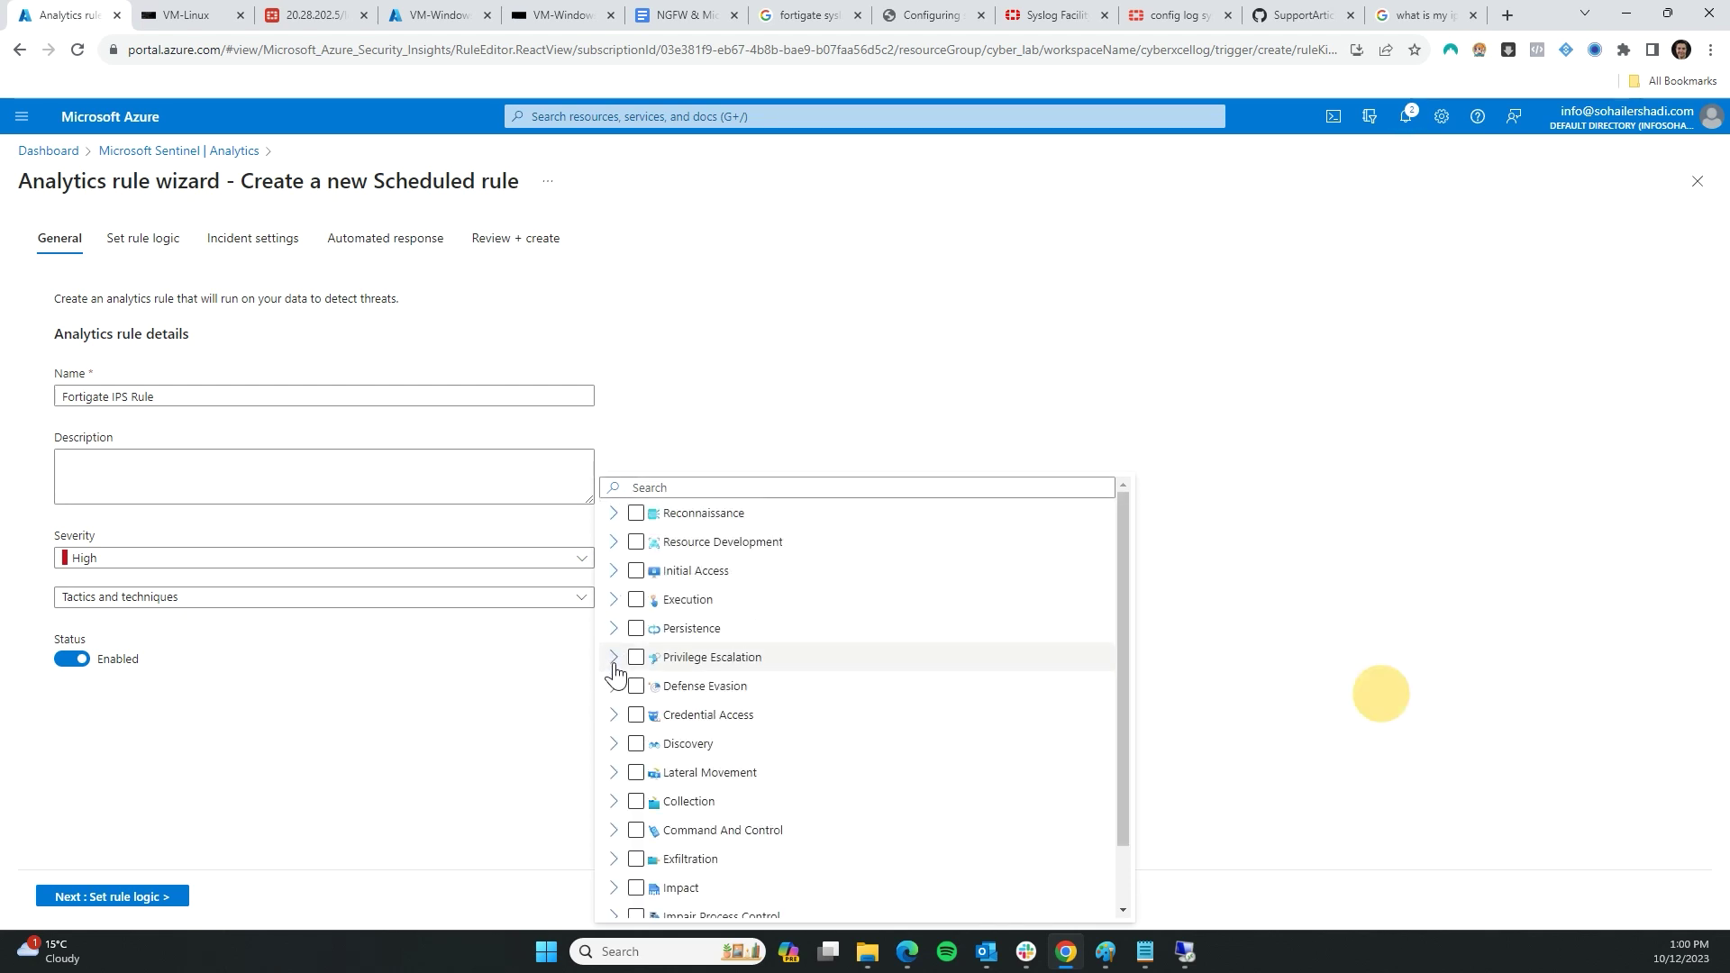
{"action": "left_click", "coordinate": [612, 745]}
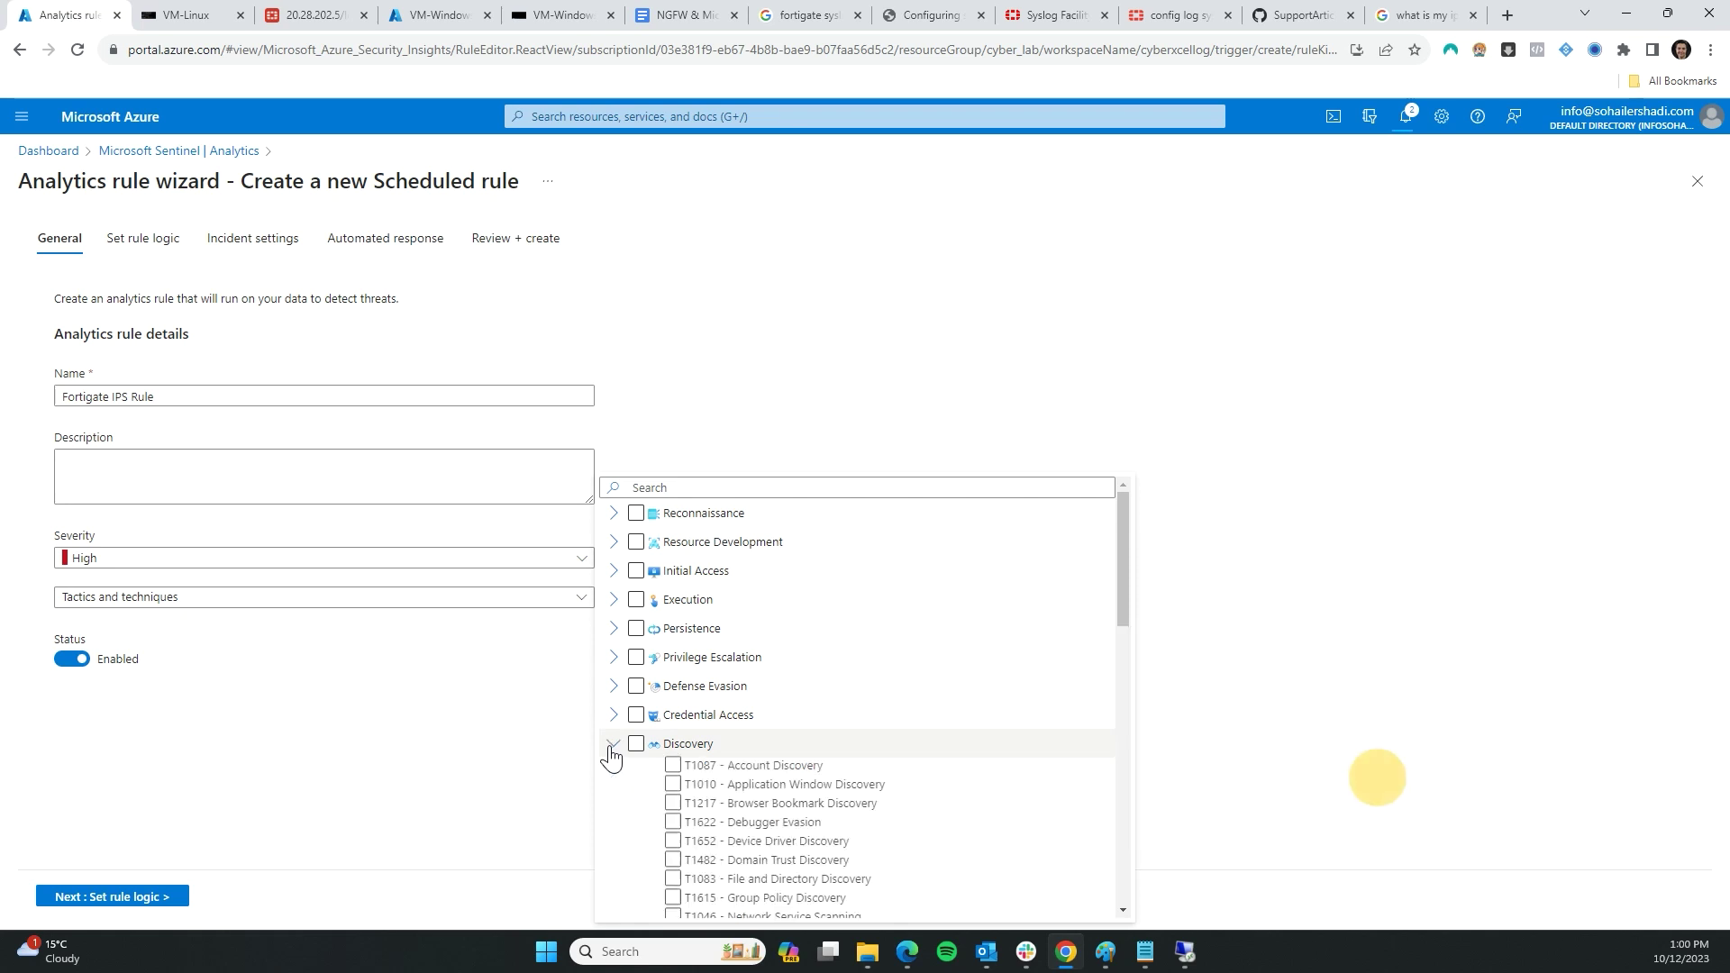
{"action": "left_click", "coordinate": [612, 745]}
- Assign the Credential Access technique T1110 - Brute Force to the rule and continue to the rule logic
{"action": "left_click", "coordinate": [614, 716]}
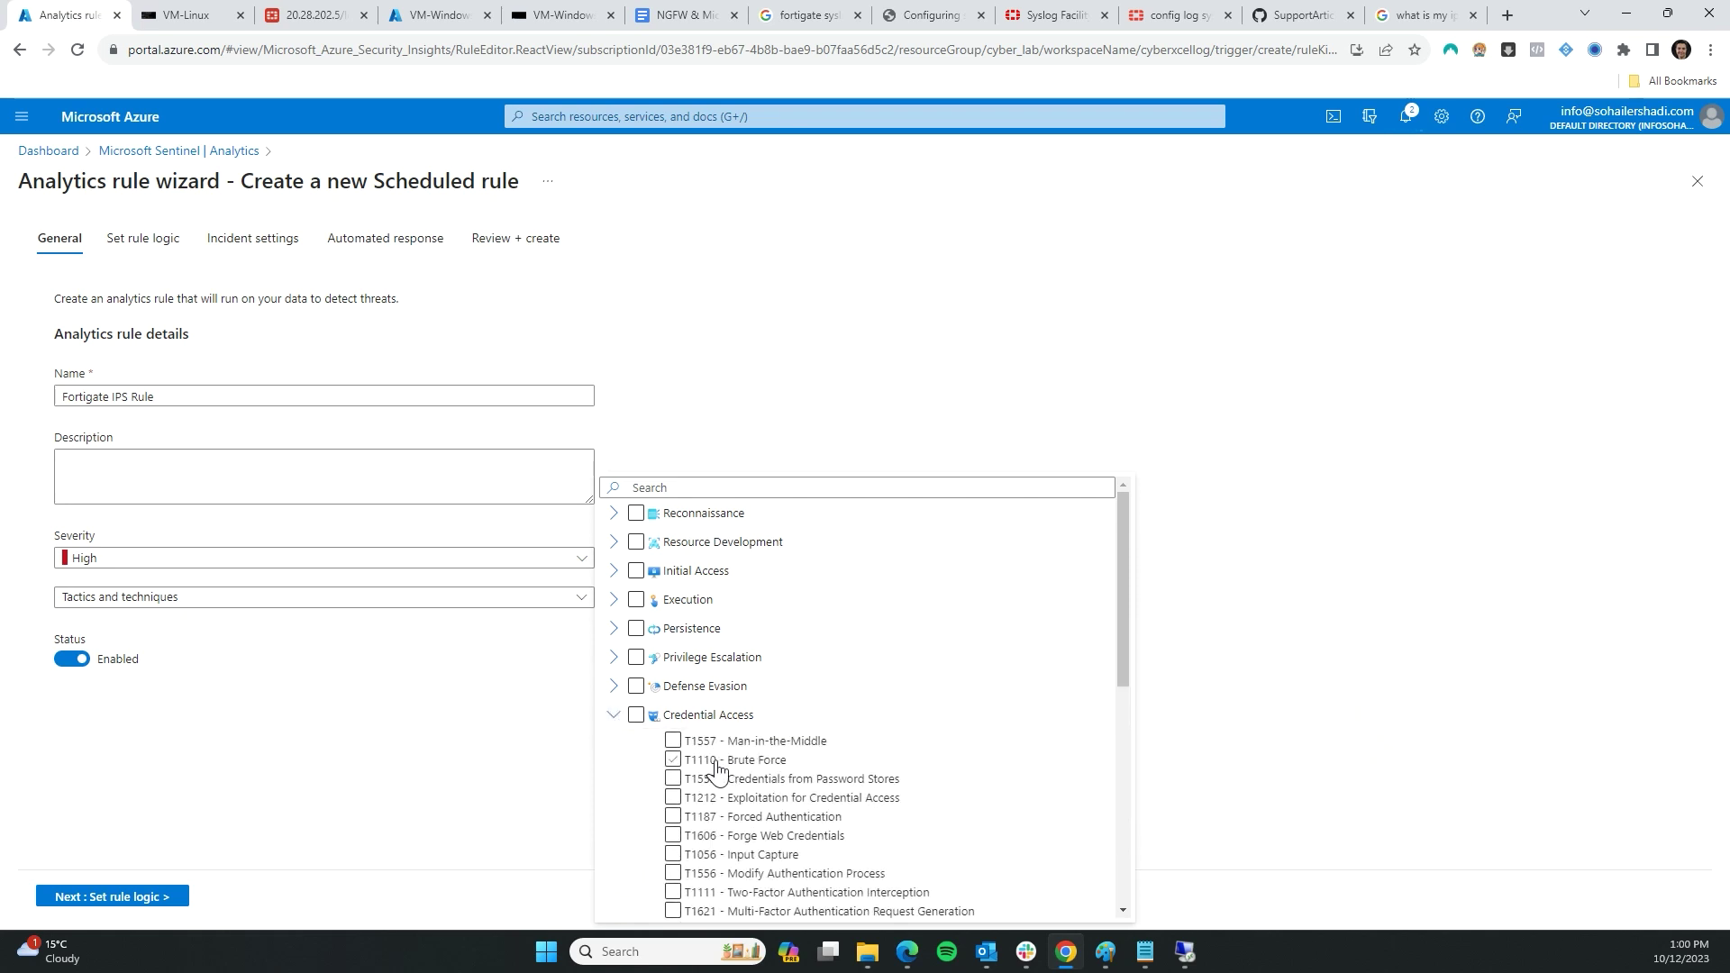
{"action": "left_click", "coordinate": [674, 762]}
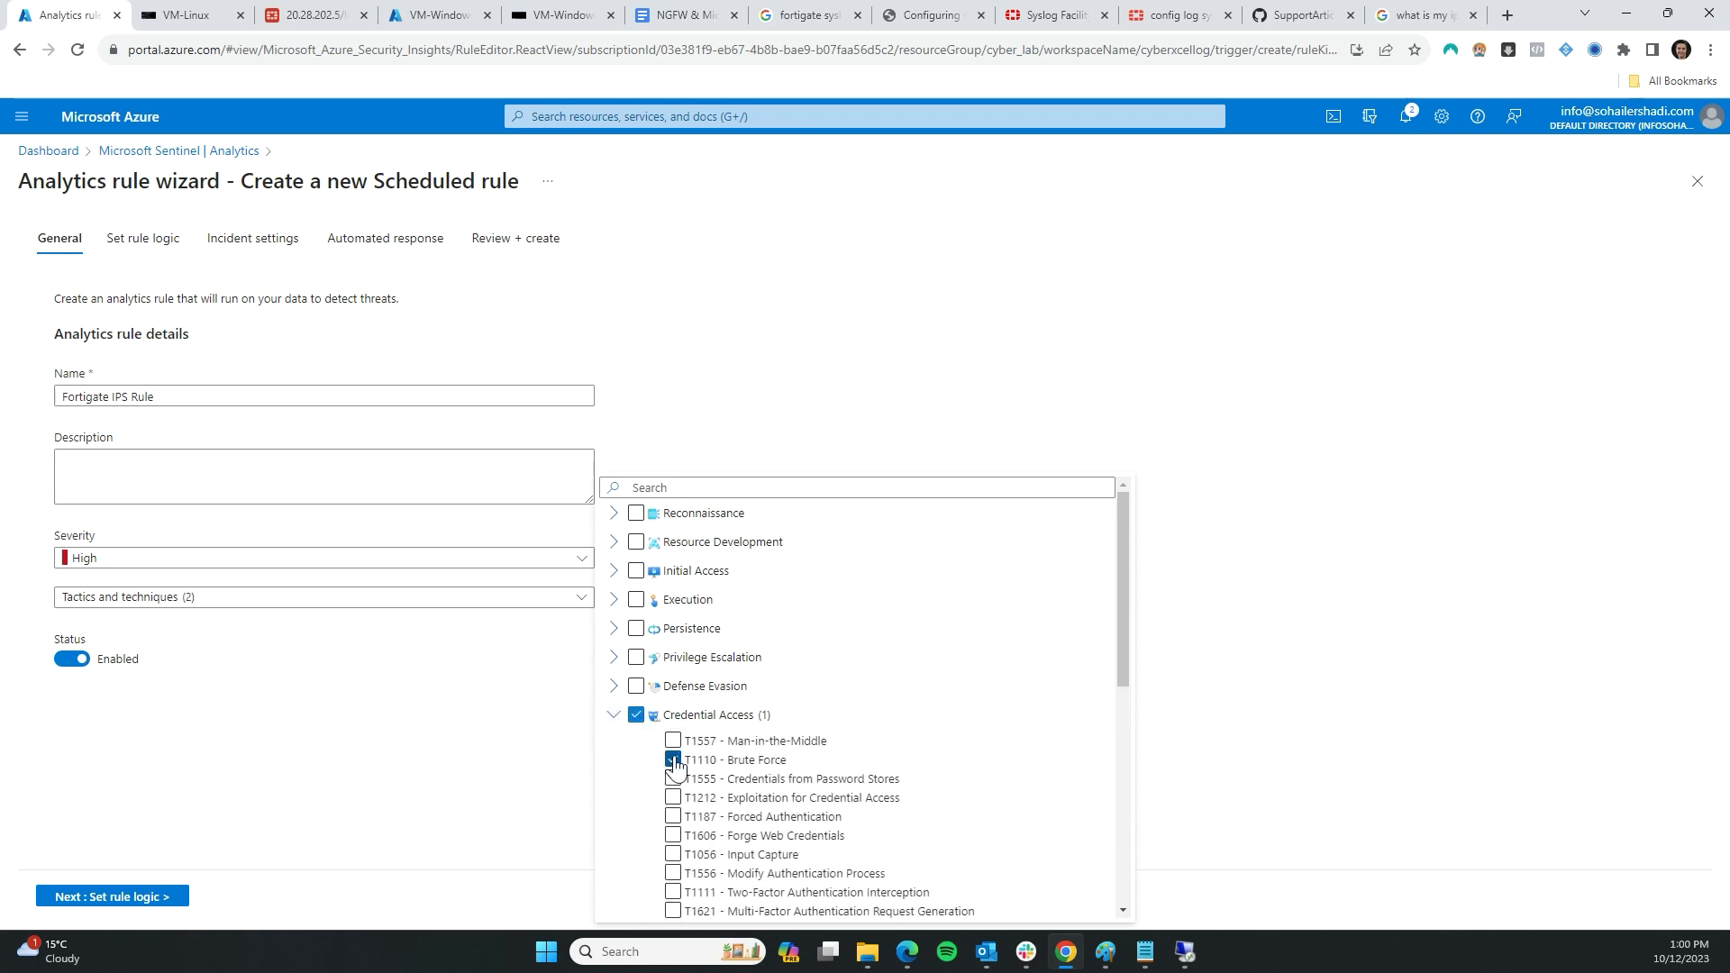
{"action": "left_click", "coordinate": [351, 790]}
{"action": "left_click", "coordinate": [110, 896]}
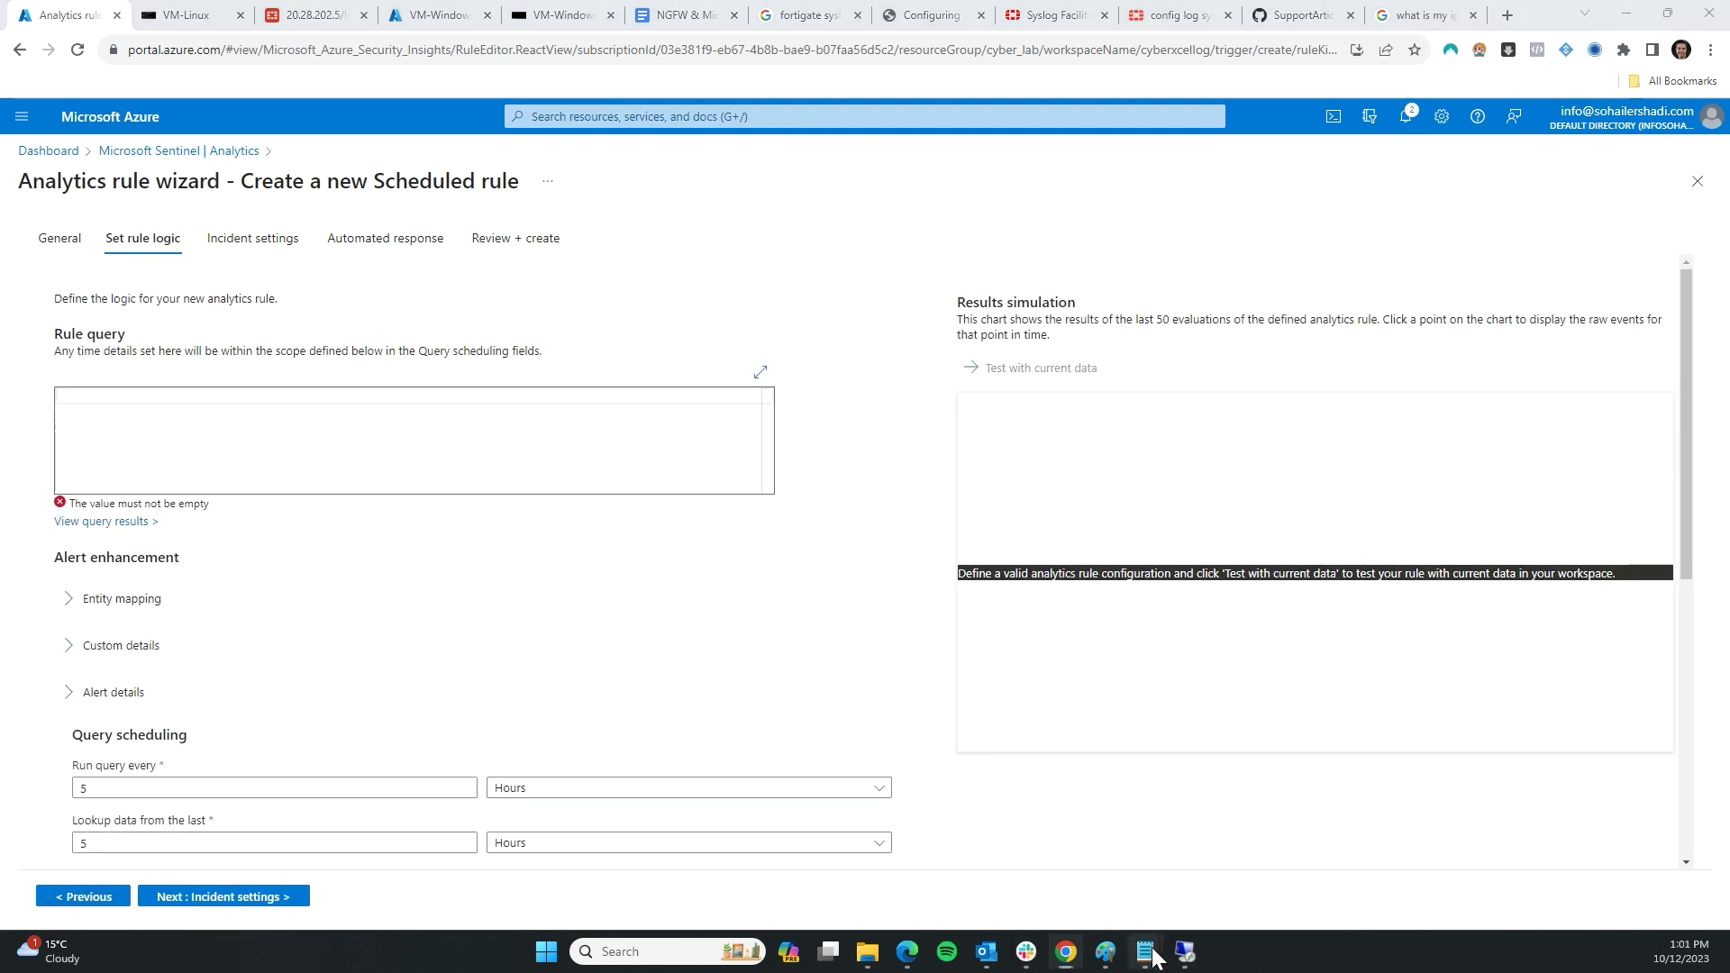
- Copy the saved CommonSecurityLog query from the notes into the rule query and remove its SourceIP filter, keeping only CommonSecurityLog
{"action": "mouse_move", "coordinate": [1145, 951]}
{"action": "left_click", "coordinate": [1220, 854]}
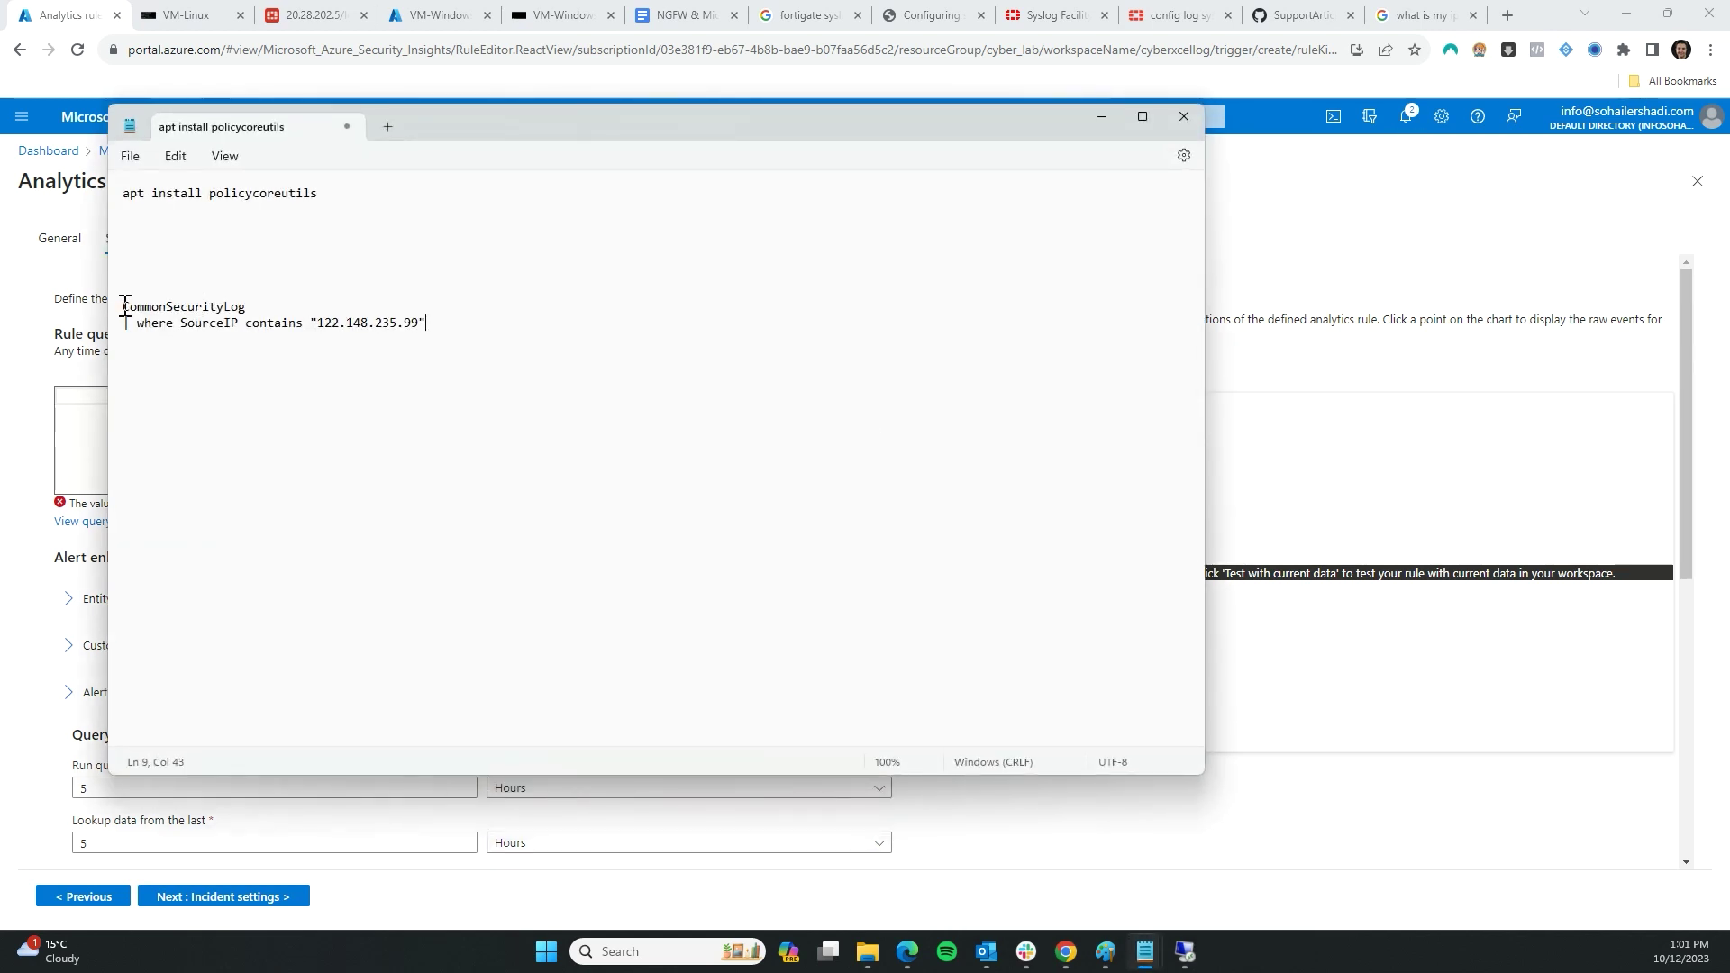
{"action": "mouse_move", "coordinate": [126, 306]}
{"action": "left_mouse_down"}
{"action": "mouse_move", "coordinate": [289, 326]}
{"action": "mouse_move", "coordinate": [212, 307]}
{"action": "mouse_move", "coordinate": [123, 313]}
{"action": "left_mouse_up"}
{"action": "left_click", "coordinate": [324, 322]}
{"action": "left_click", "coordinate": [56, 9]}
{"action": "left_click", "coordinate": [139, 398]}
{"action": "type", "text": "CommonSecurityLog | where SourceIP contains \"122.148.235.99\""}
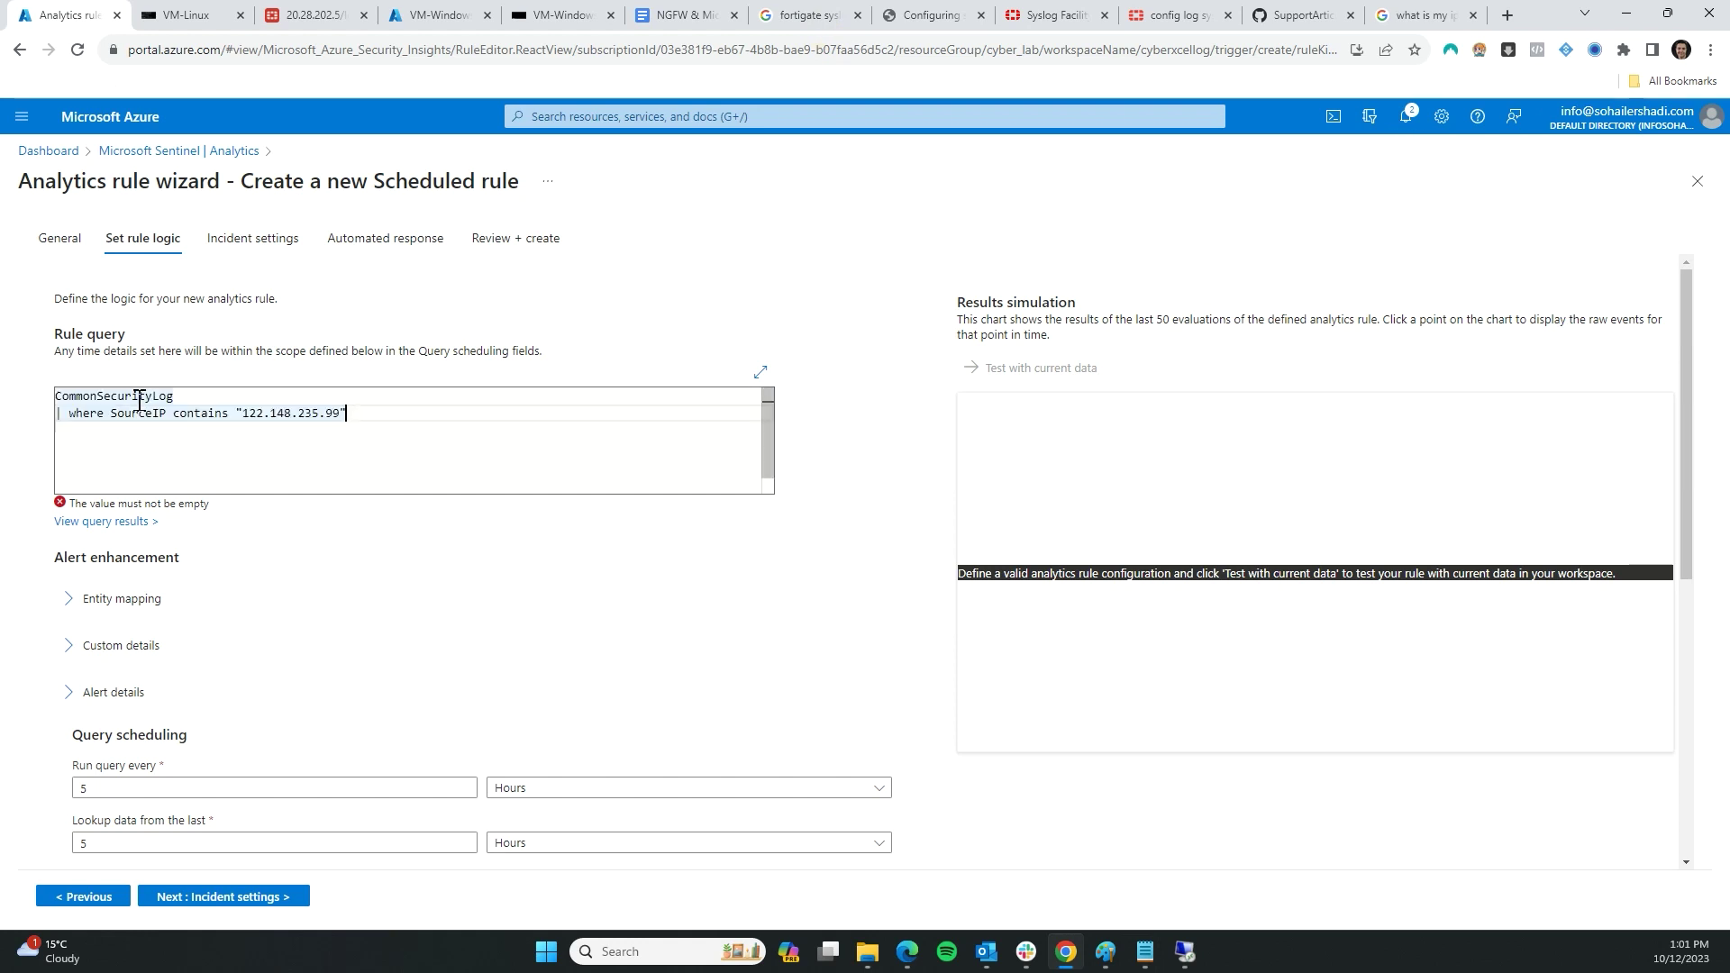
{"action": "key", "text": "BackSpace"}
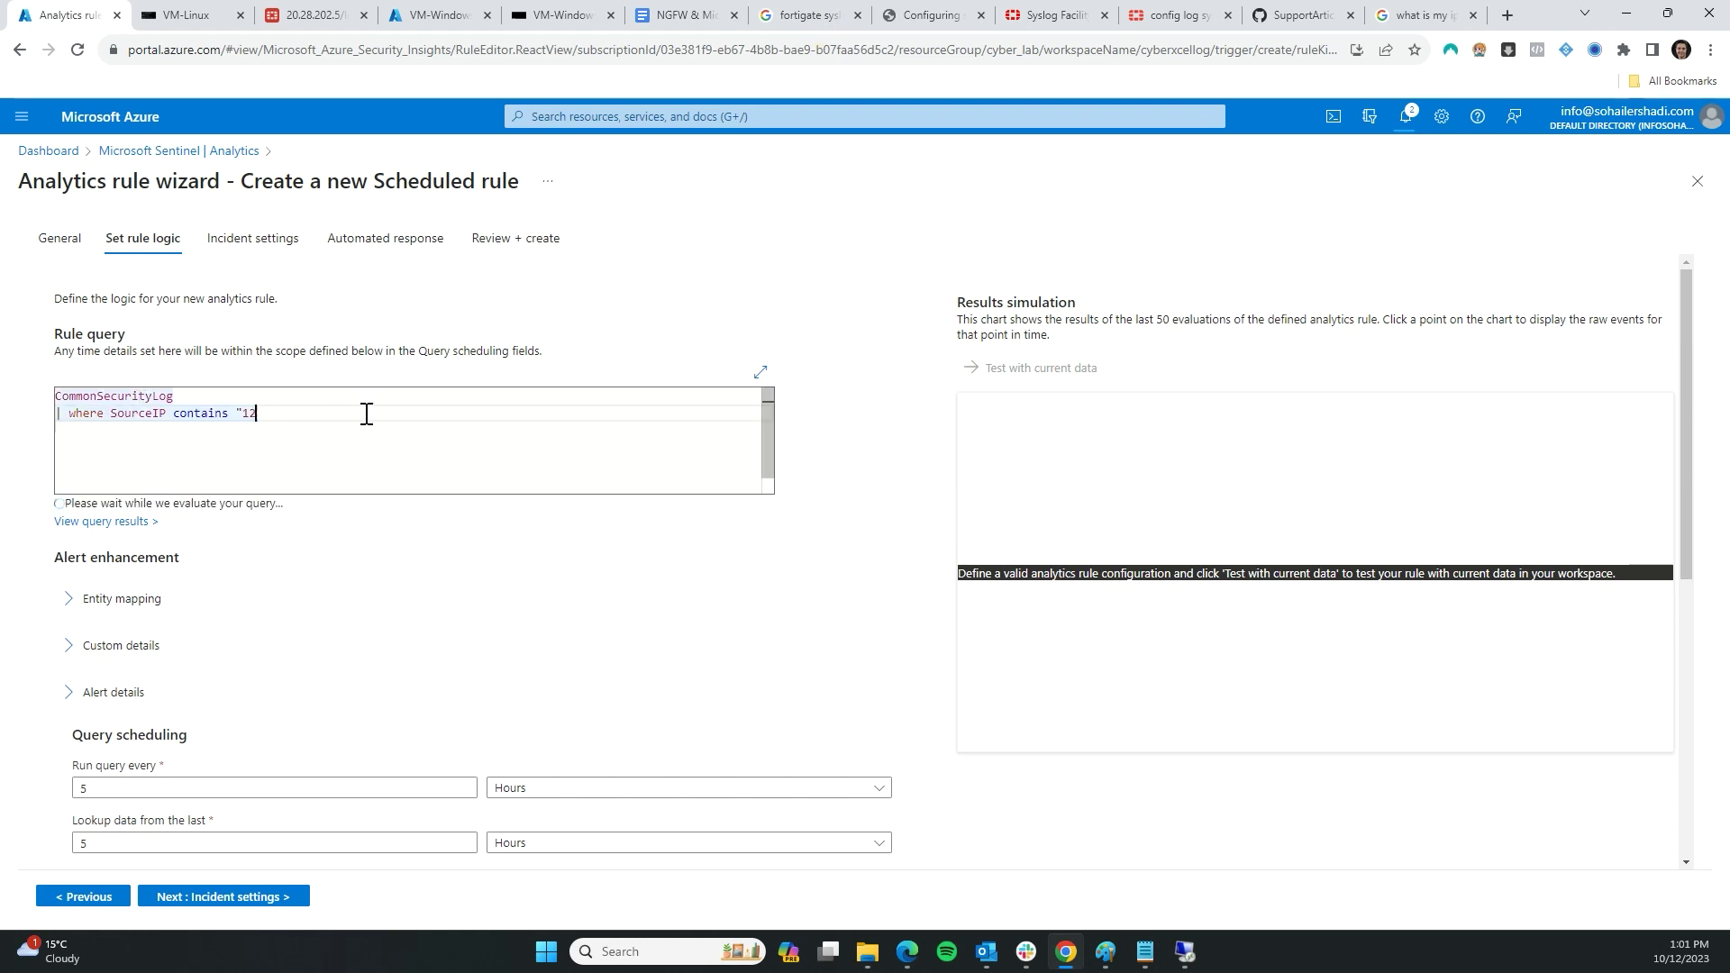
{"action": "key", "text": "BackSpace"}
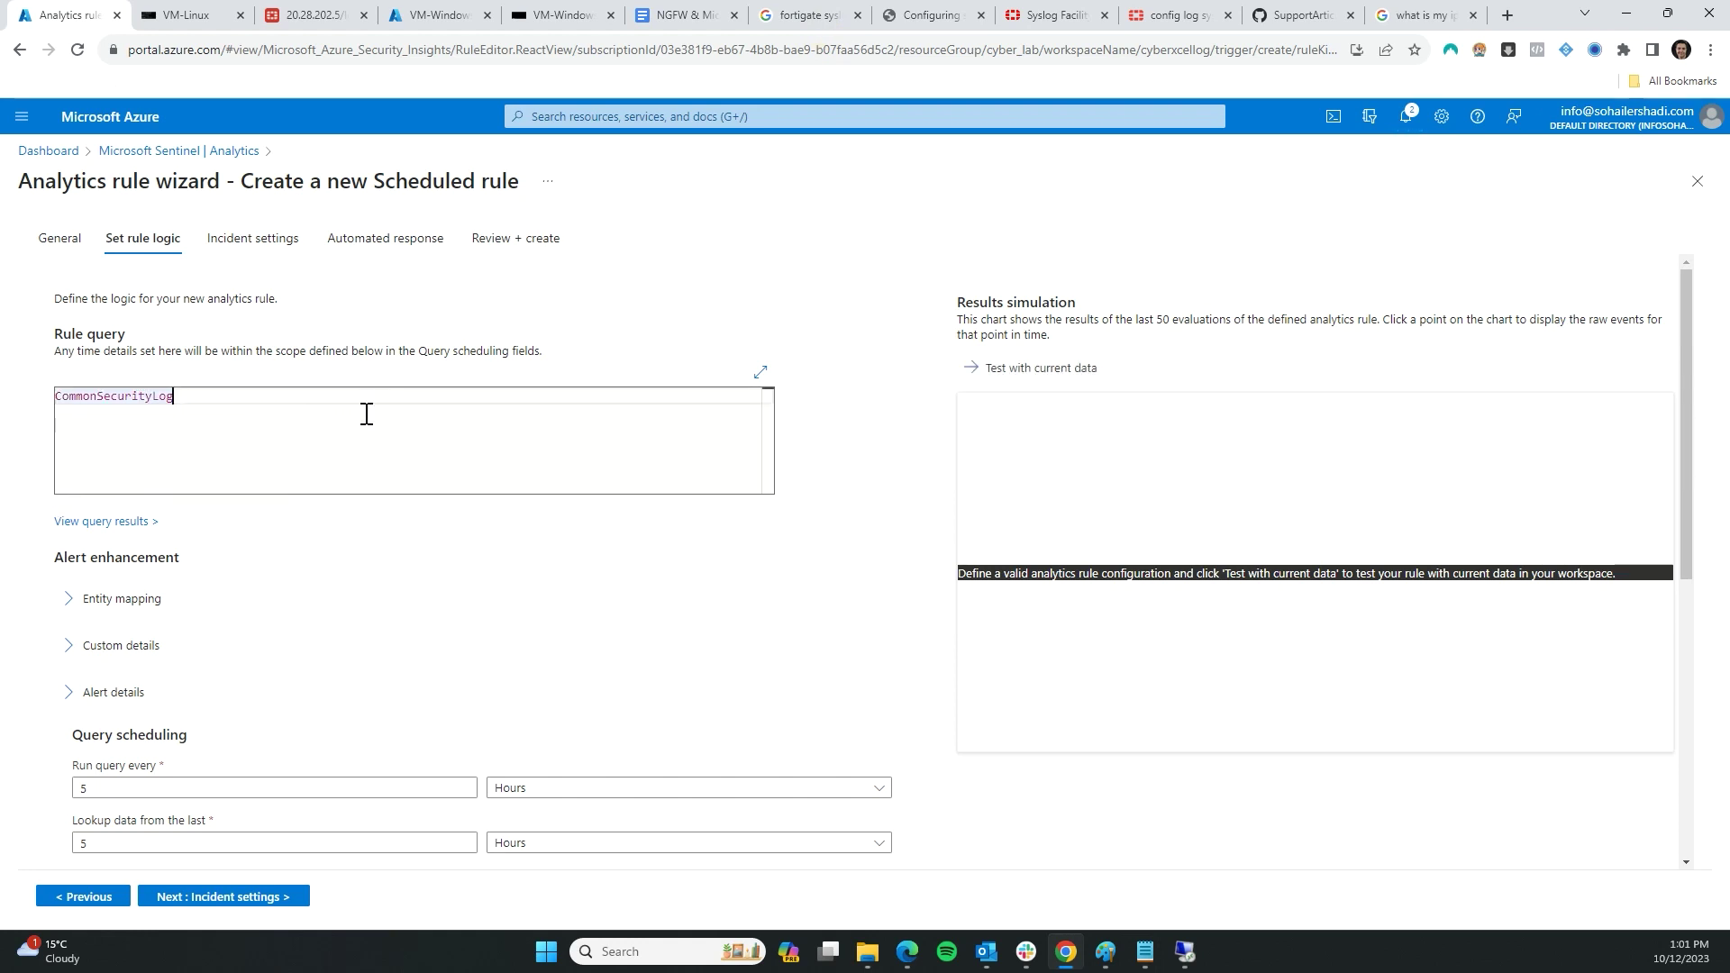
- Open the full log view of the CommonSecurityLog query and examine the Activity values of its entries for IPS events
{"action": "left_click", "coordinate": [761, 371]}
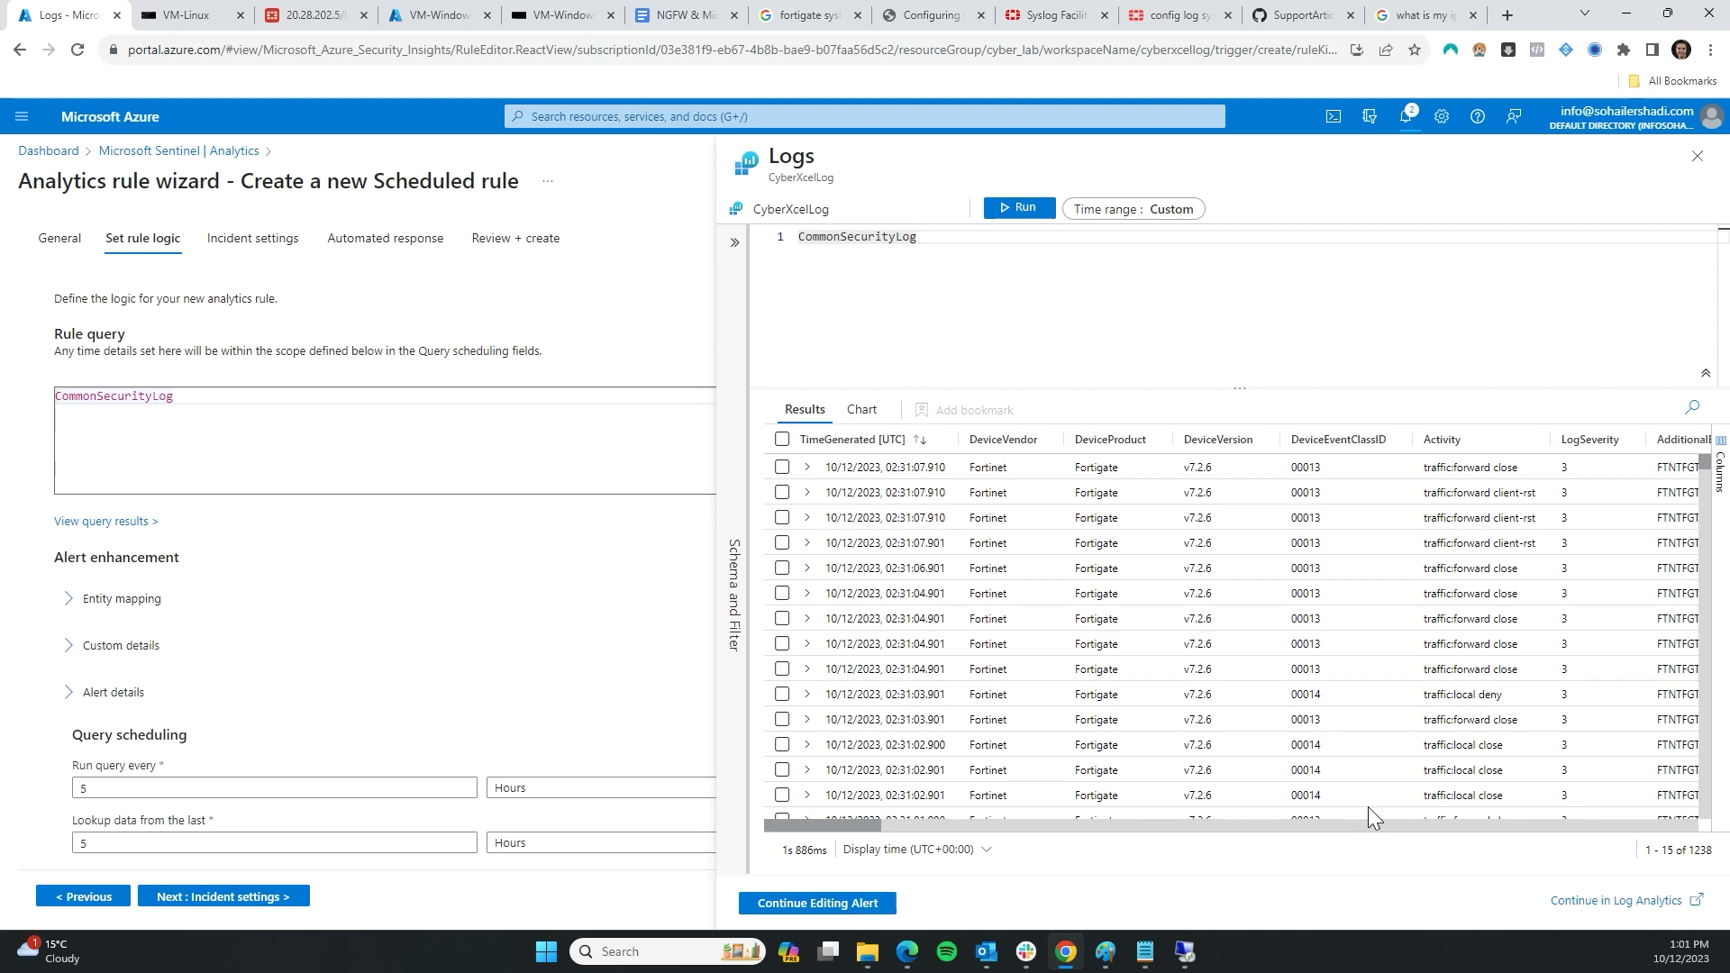
{"action": "scroll", "coordinate": [1397, 739], "scroll_direction": "down", "scroll_amount": 4}
{"action": "scroll", "coordinate": [1500, 603], "scroll_direction": "down", "scroll_amount": 7}
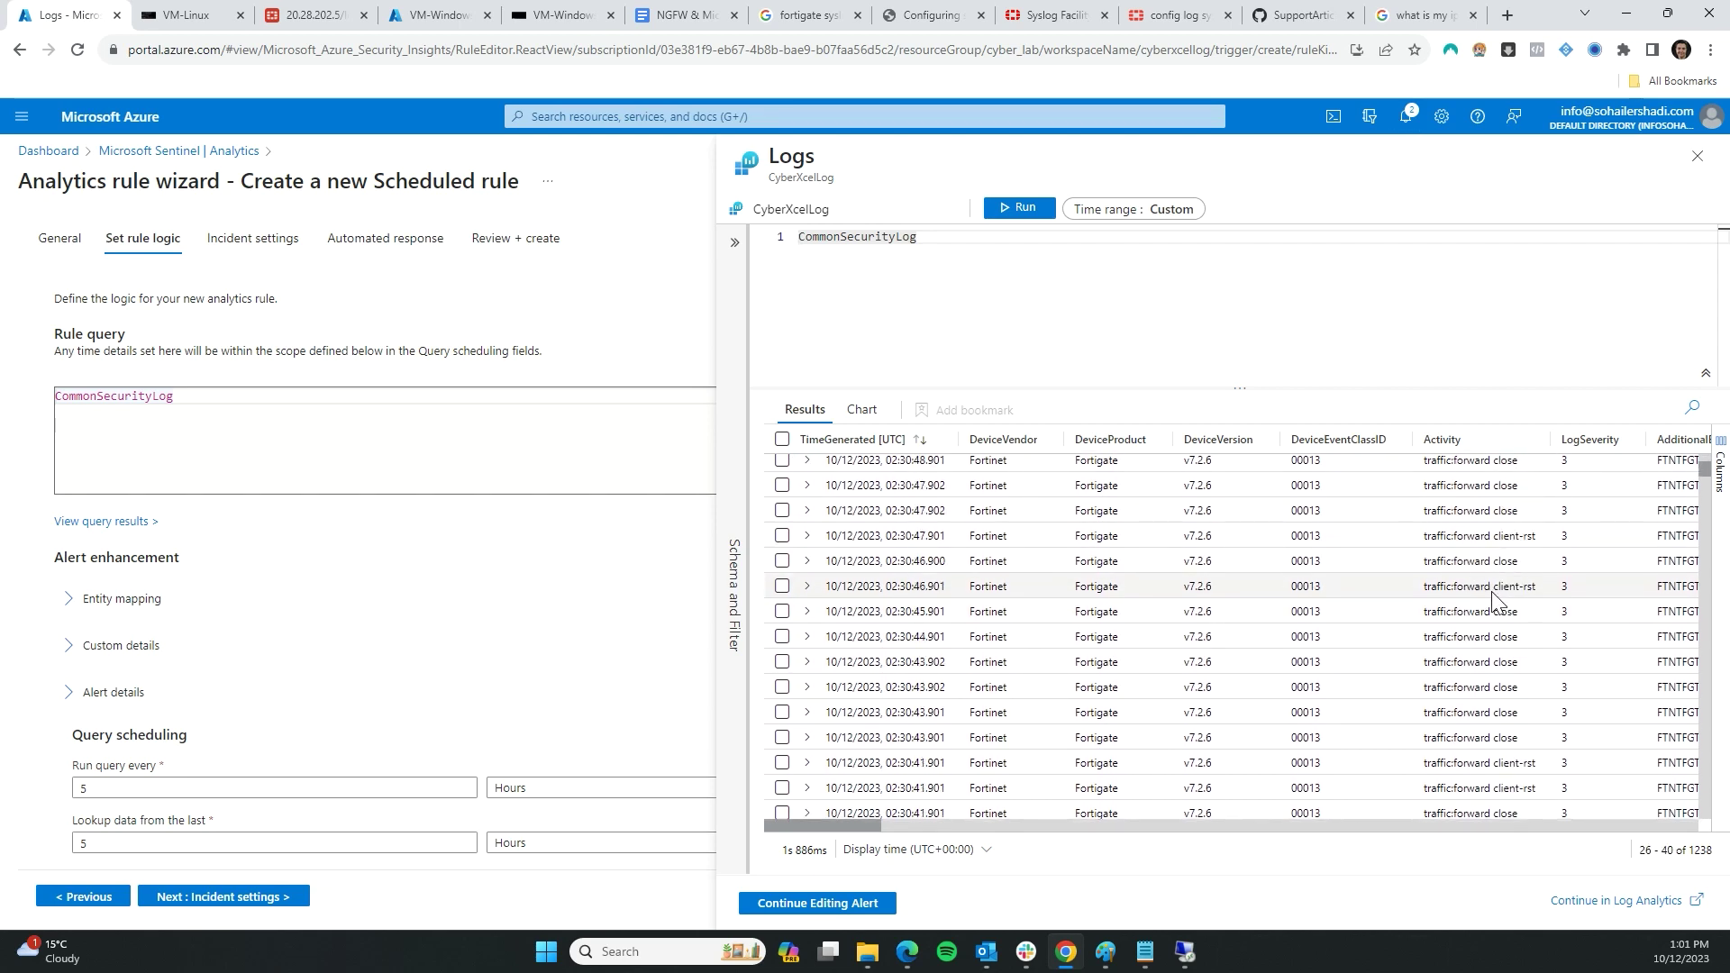
{"action": "scroll", "coordinate": [1505, 598], "scroll_direction": "down", "scroll_amount": 1}
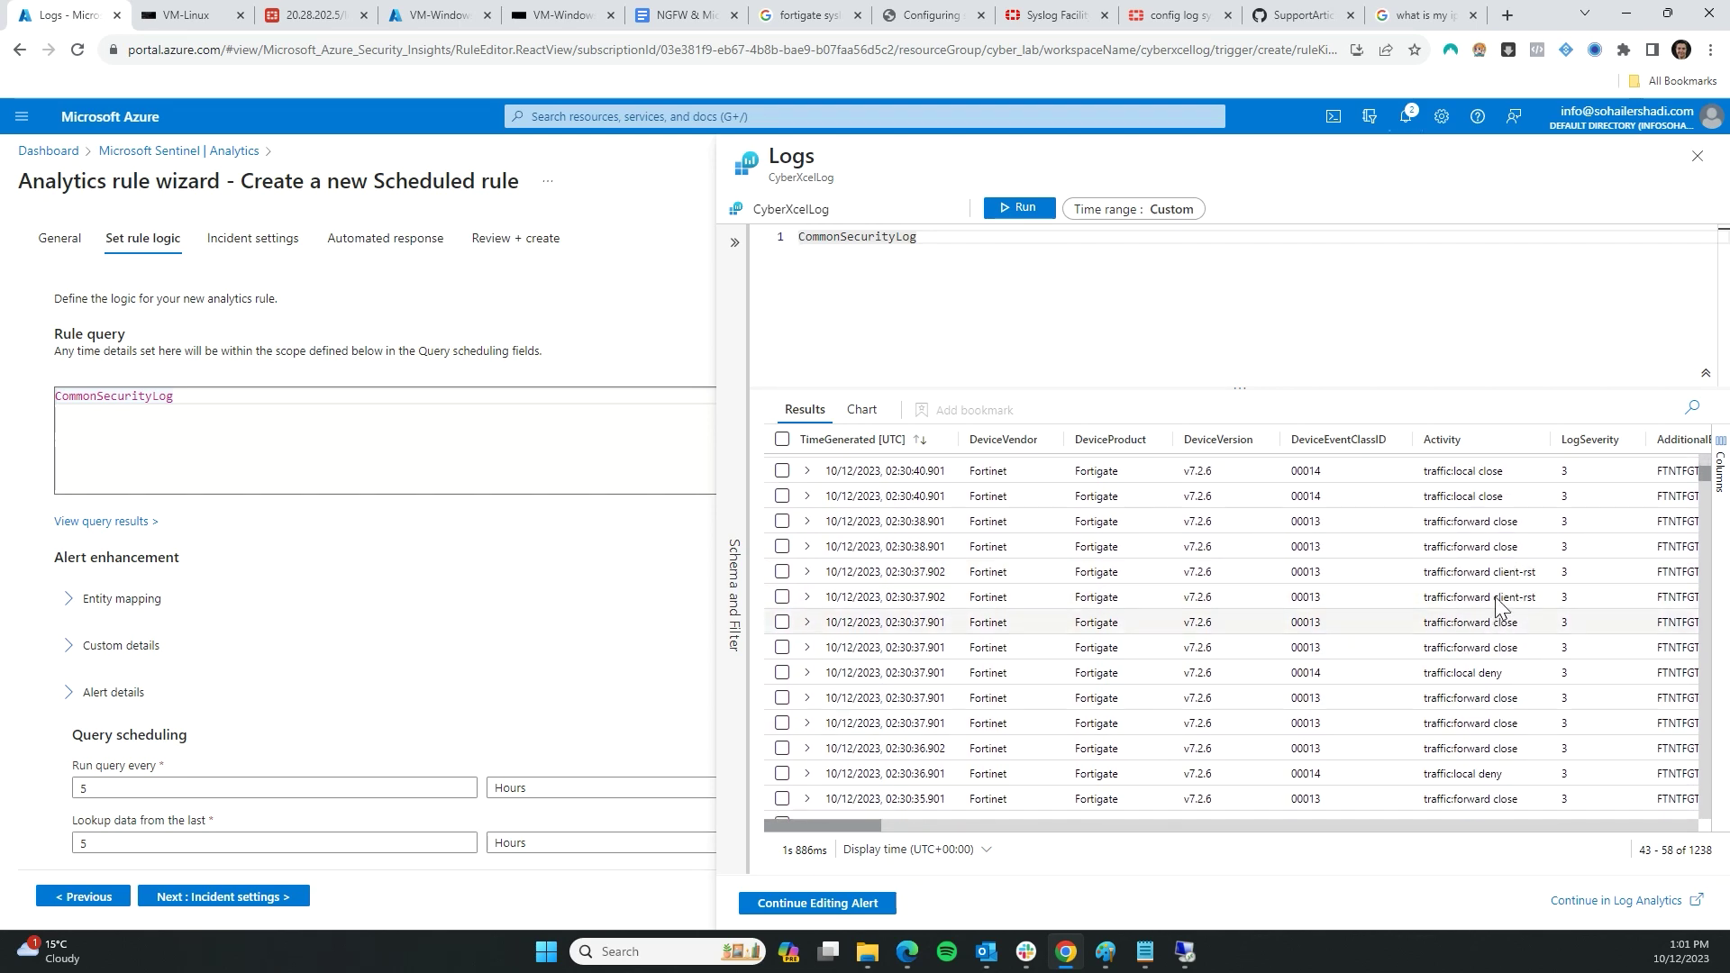
{"action": "left_click_drag", "start_coordinate": [1411, 827], "coordinate": [749, 833]}
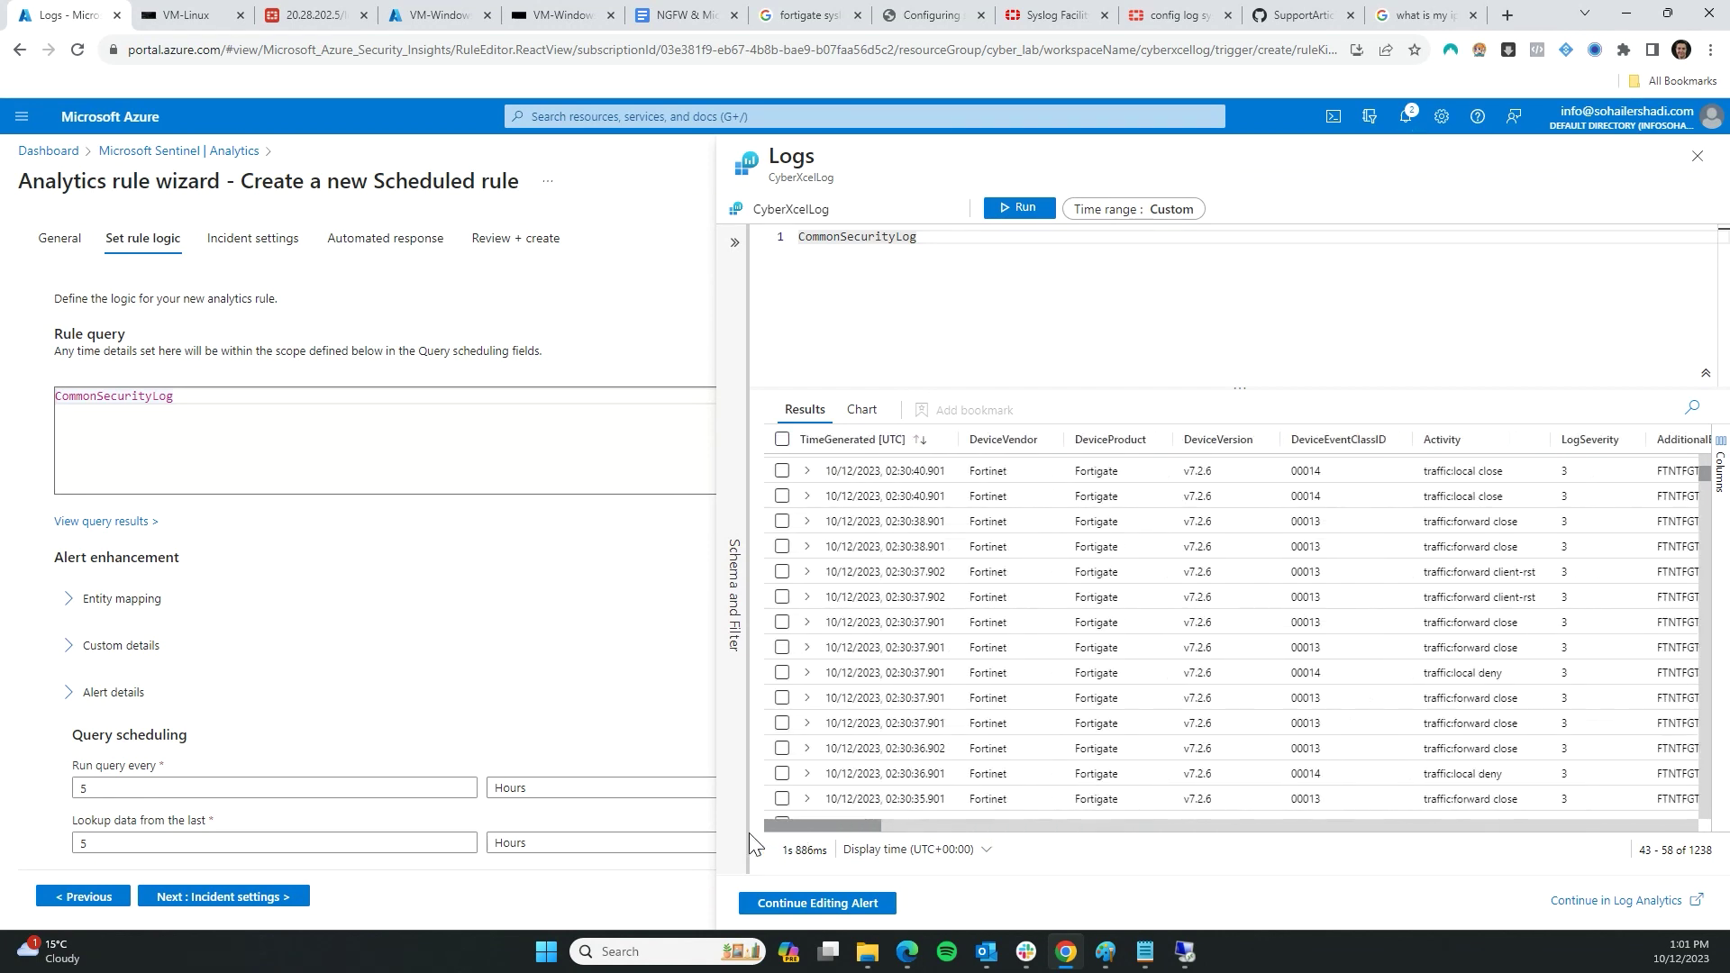
{"action": "scroll", "coordinate": [1474, 682], "scroll_direction": "down", "scroll_amount": 10}
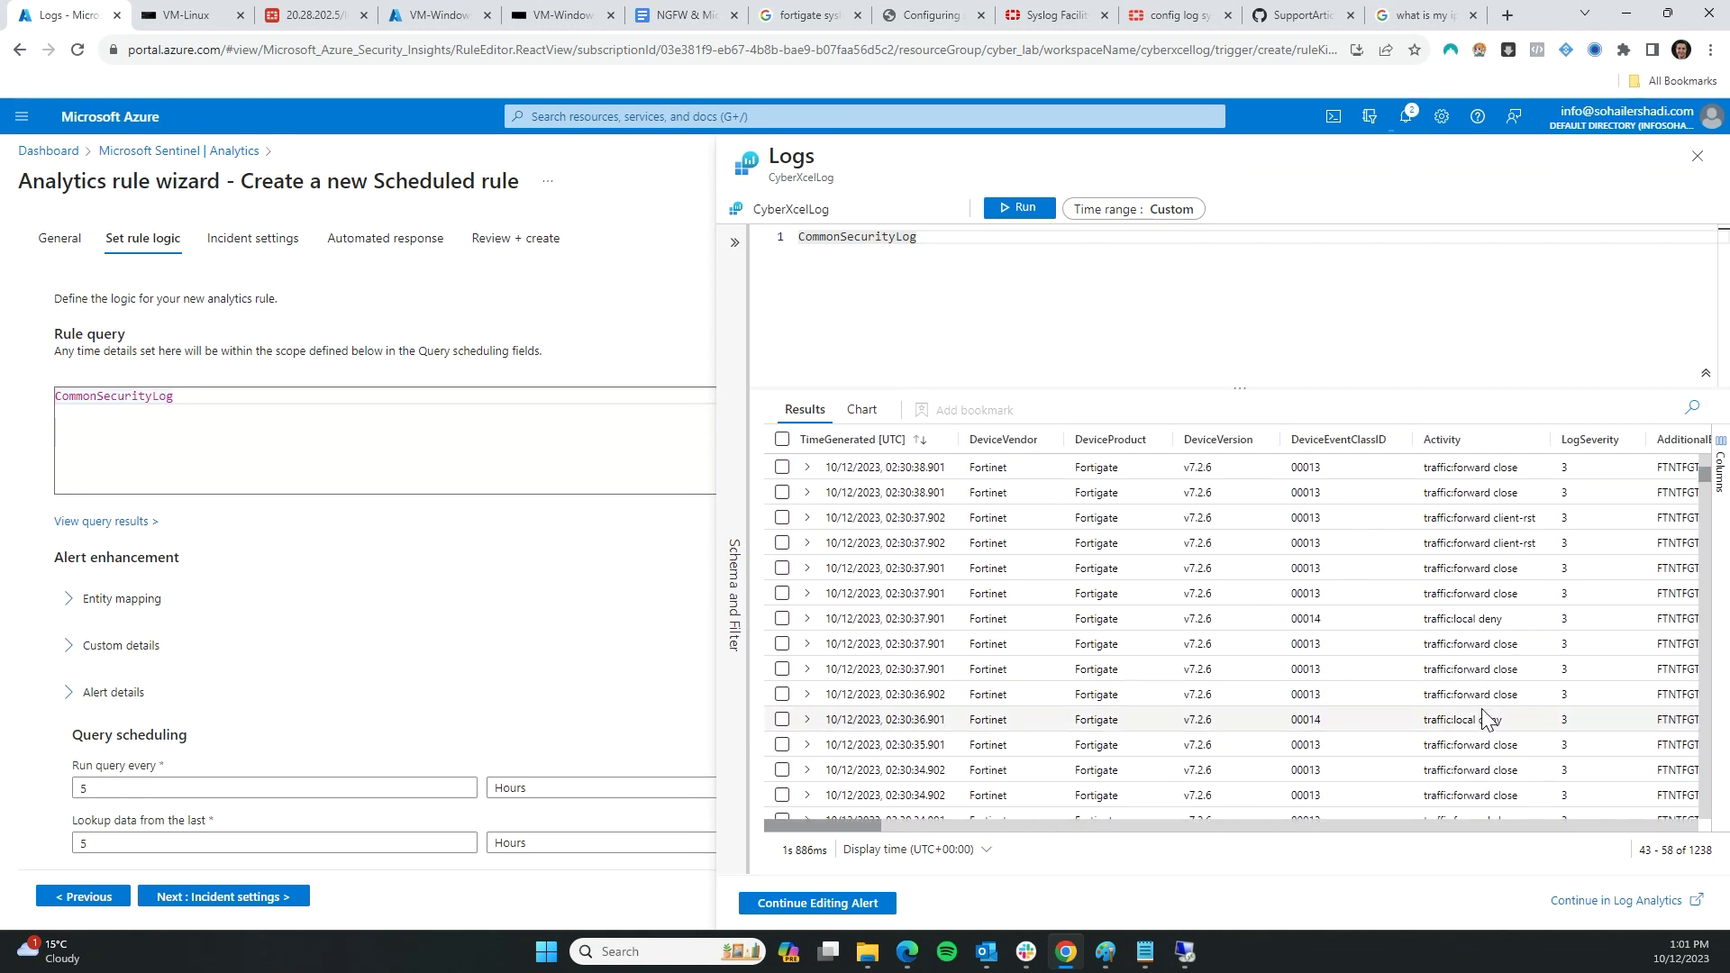
{"action": "scroll", "coordinate": [1492, 532], "scroll_direction": "down", "scroll_amount": 15}
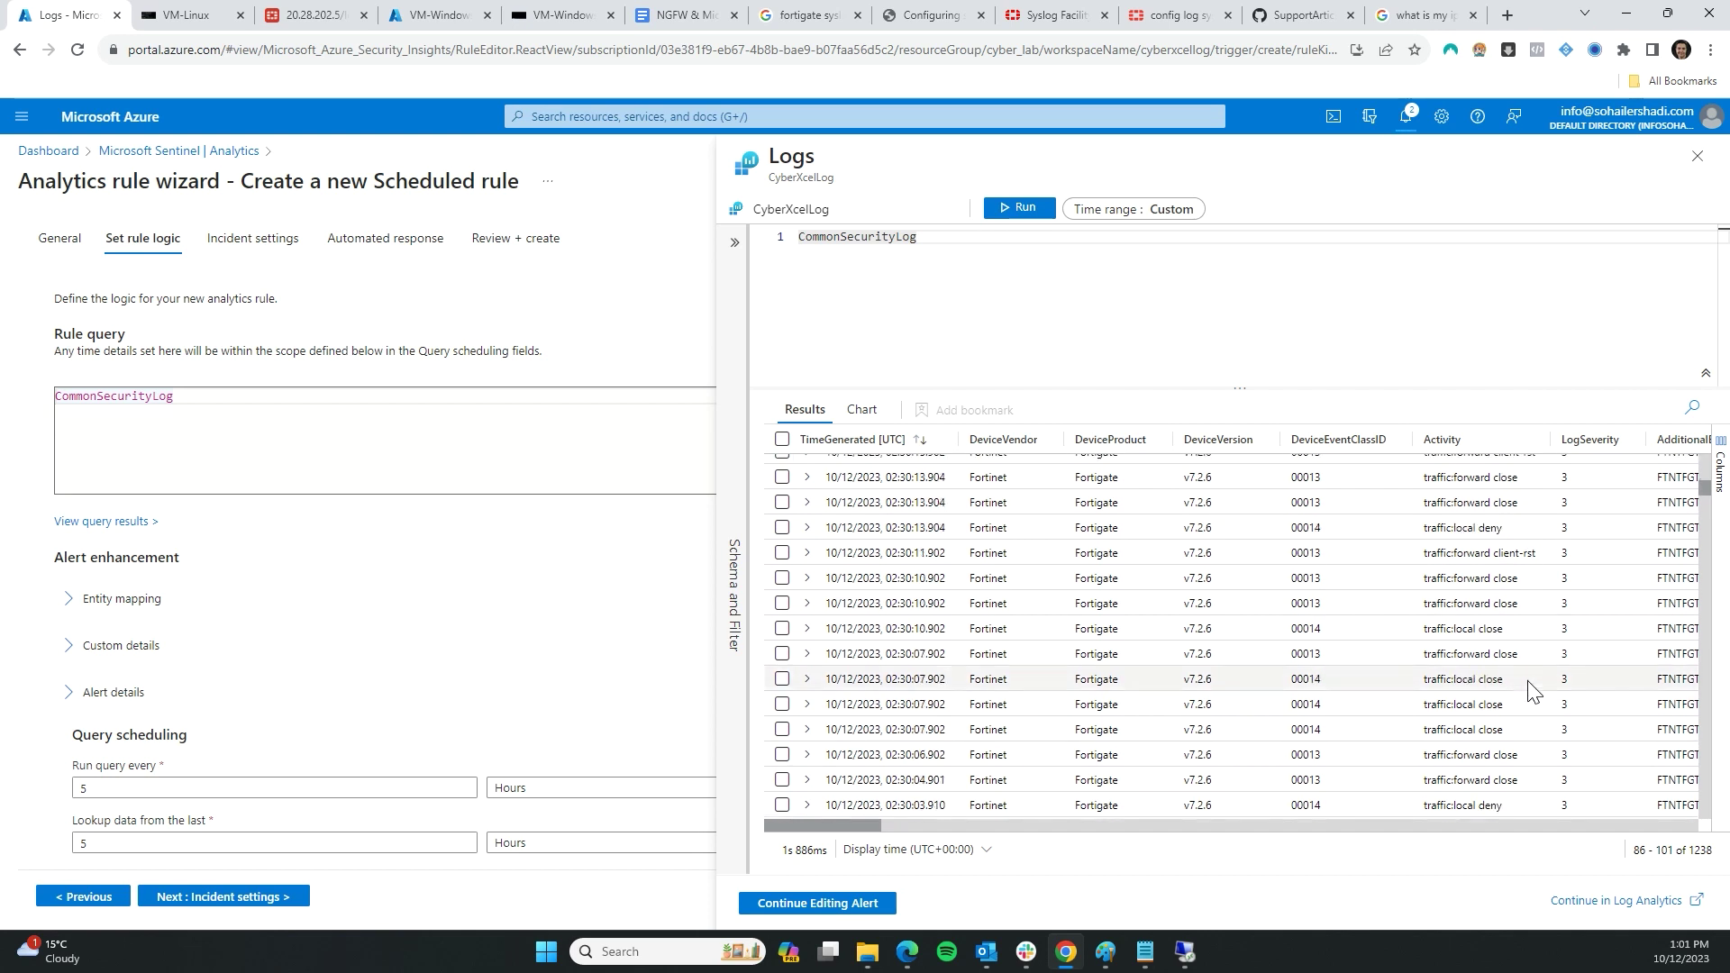
{"action": "scroll", "coordinate": [1529, 692], "scroll_direction": "down", "scroll_amount": 18}
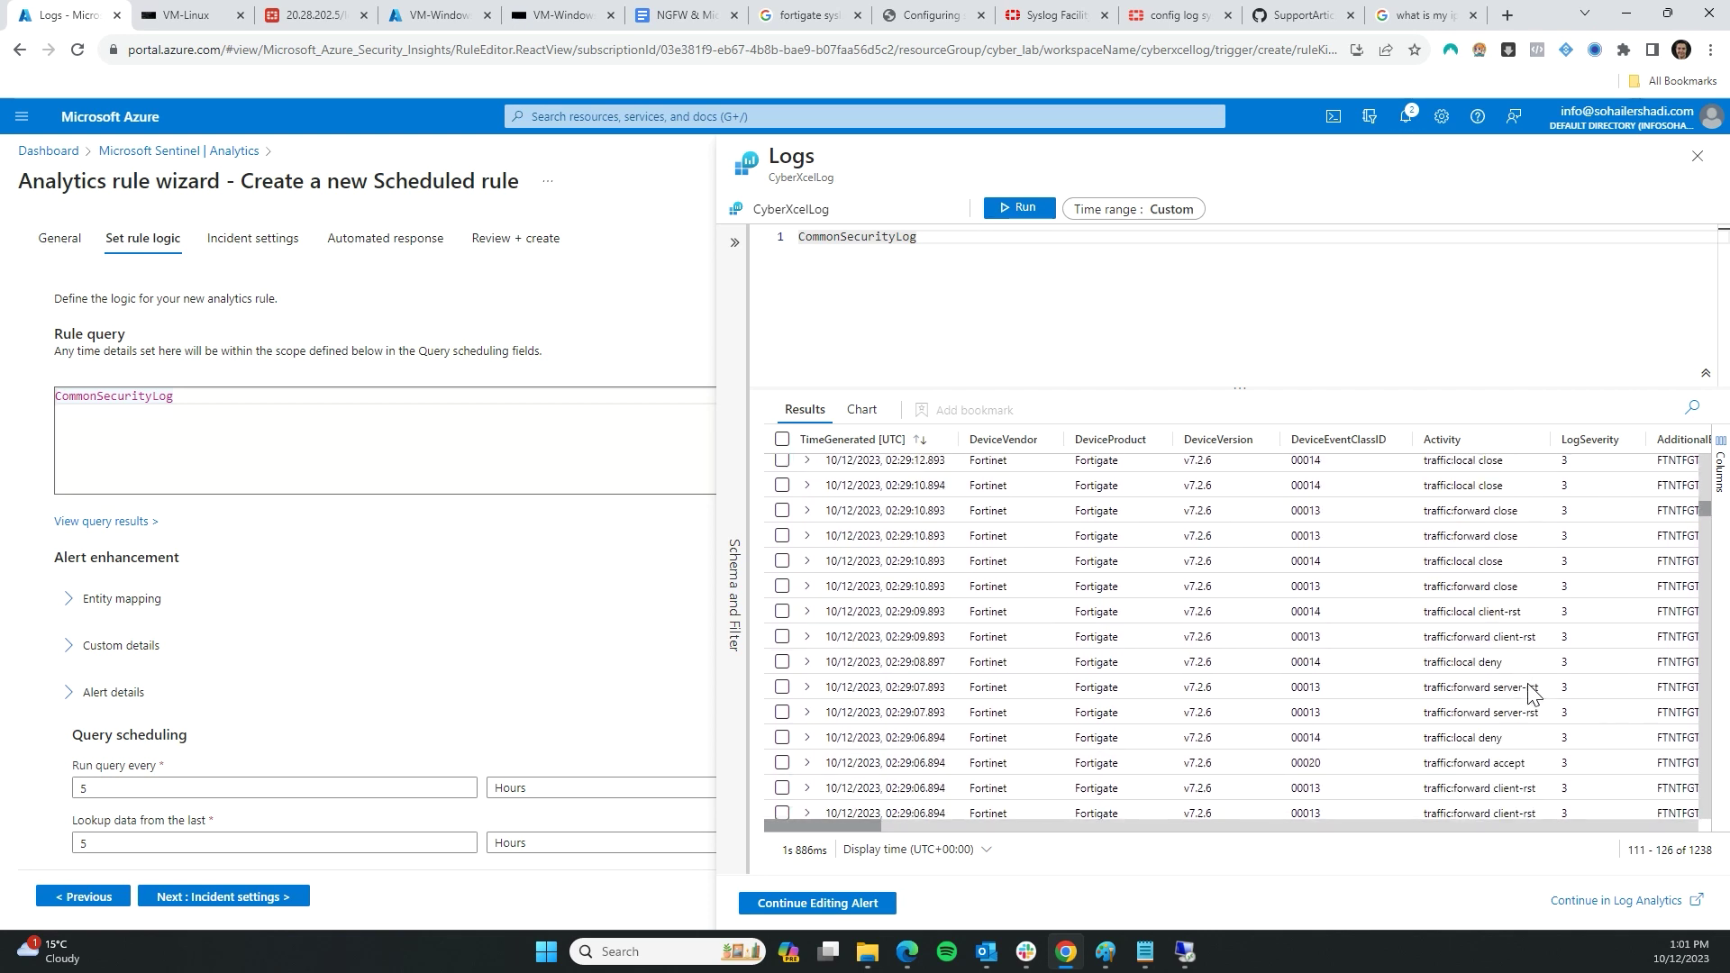
{"action": "scroll", "coordinate": [1529, 692], "scroll_direction": "down", "scroll_amount": 20}
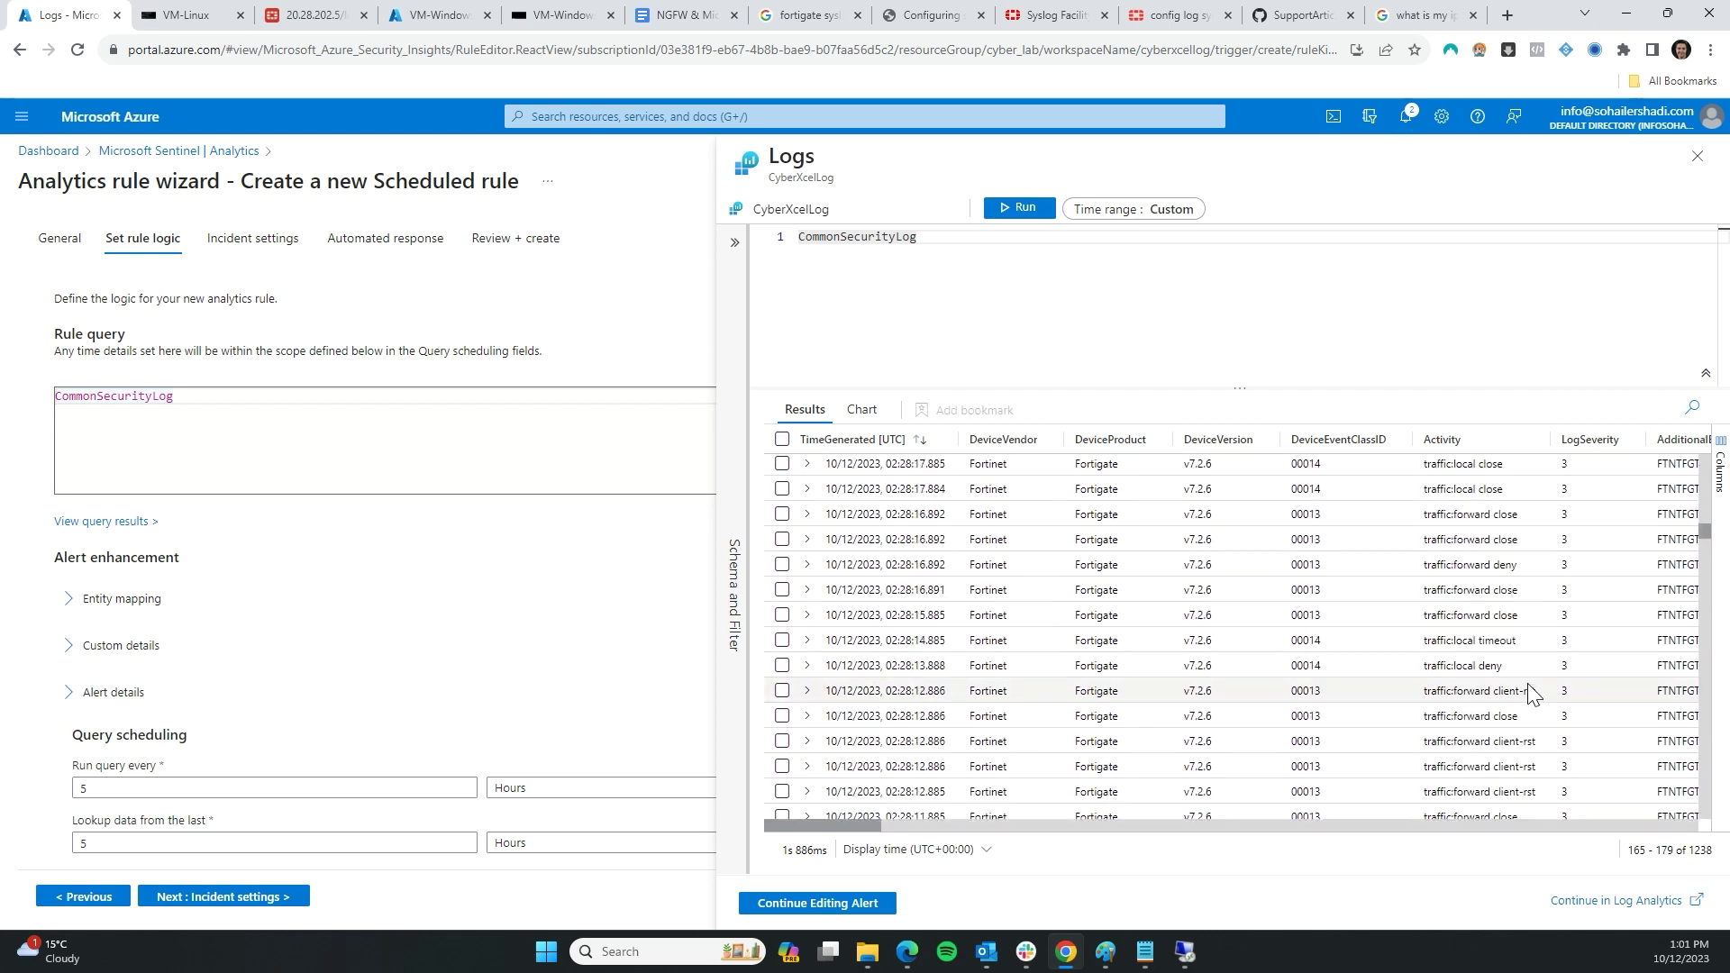
{"action": "scroll", "coordinate": [1706, 584], "scroll_direction": "down", "scroll_amount": 20}
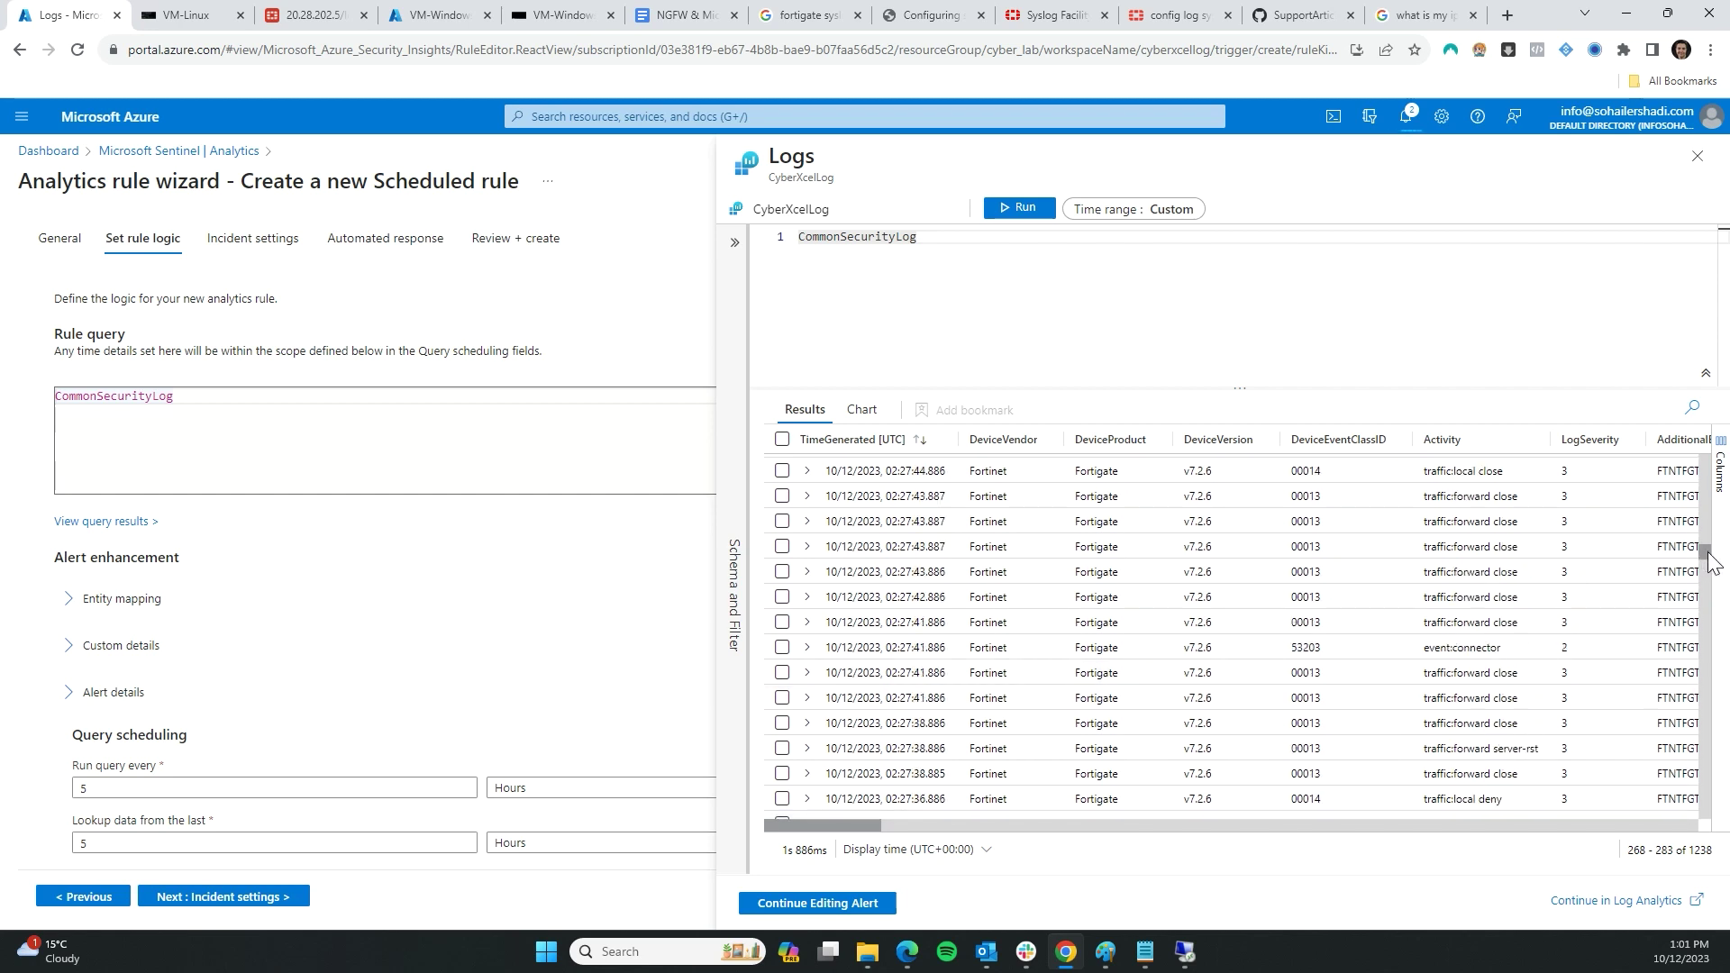
{"action": "left_click_drag", "start_coordinate": [1707, 584], "coordinate": [1352, 788]}
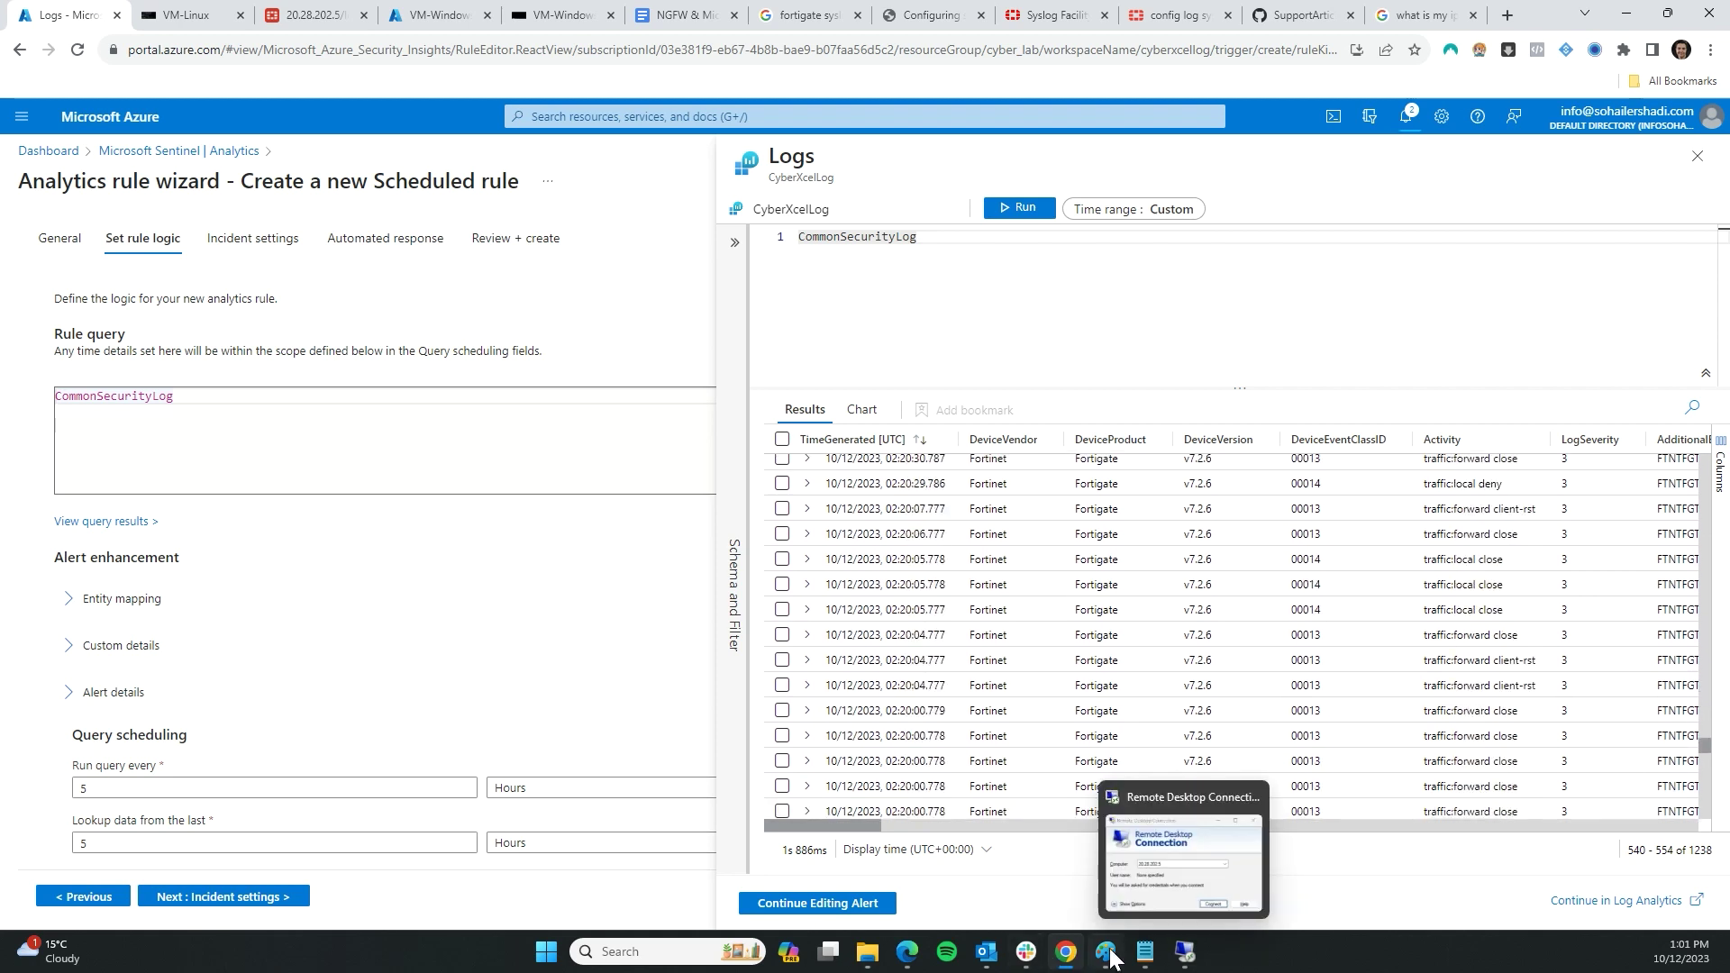
- Copy the CommonSecurityLog query with its SourceIP contains "122.148.235.99" filter from the notes into the rule query and the log query, and run it
{"action": "left_click", "coordinate": [1229, 884]}
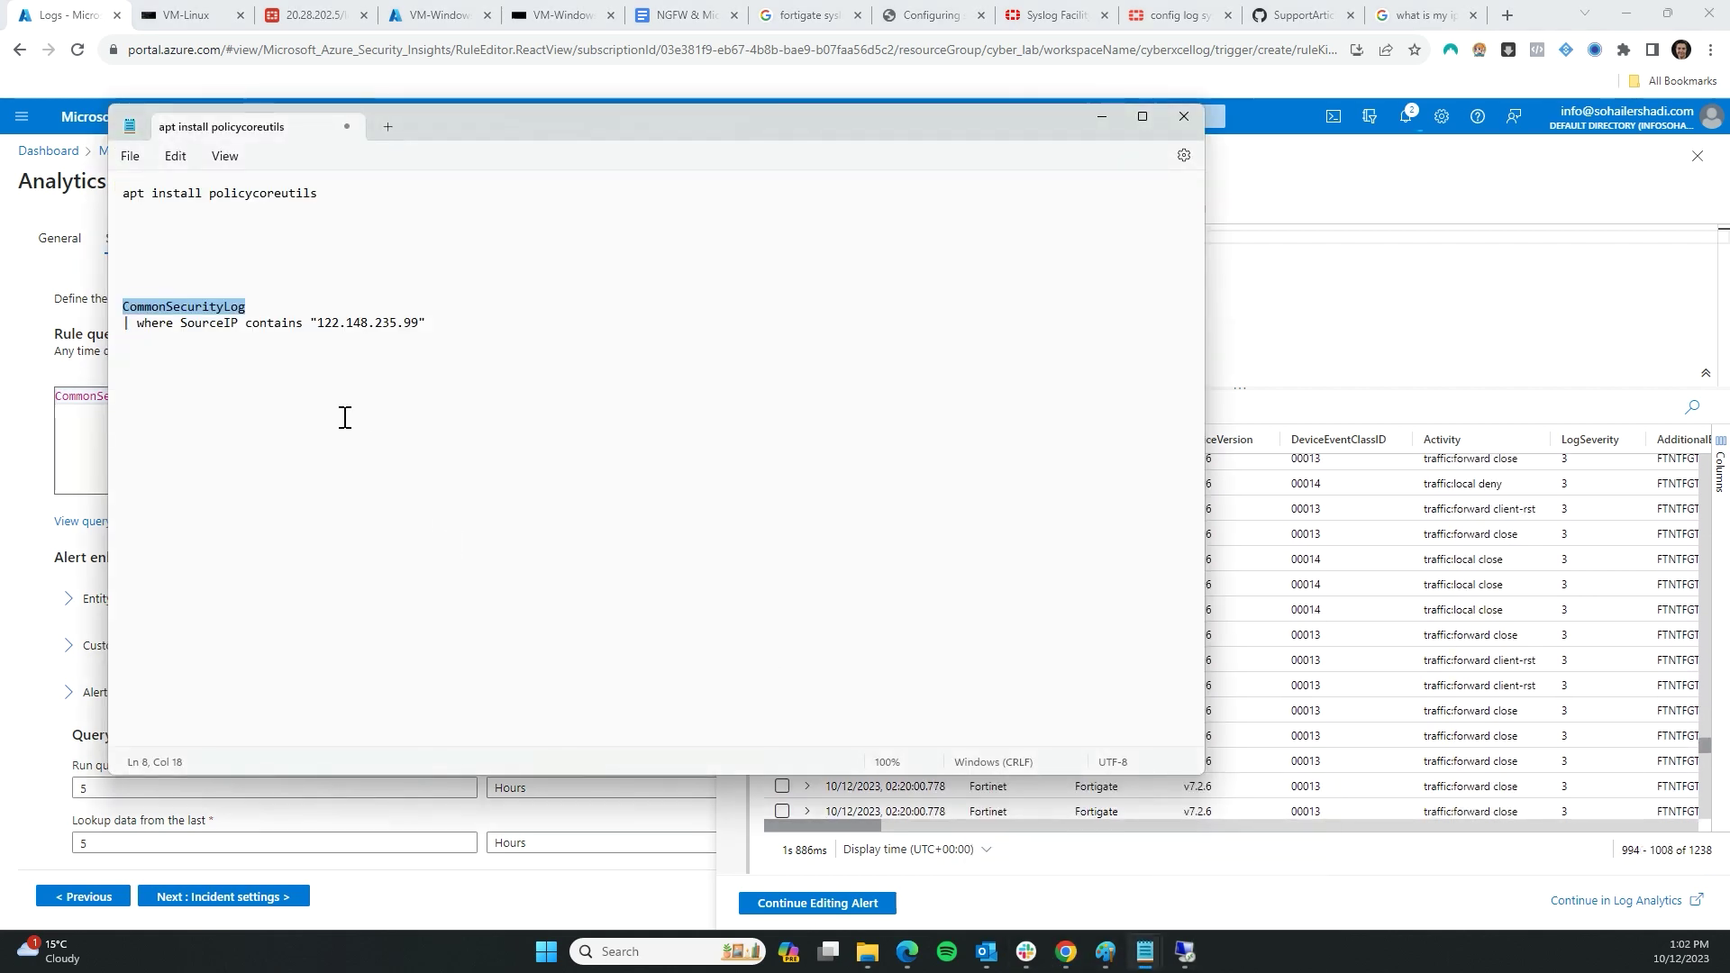
{"action": "left_click_drag", "start_coordinate": [123, 307], "coordinate": [997, 340]}
{"action": "key", "text": "ctrl+c"}
{"action": "left_click", "coordinate": [85, 432]}
{"action": "key", "text": "ctrl+a"}
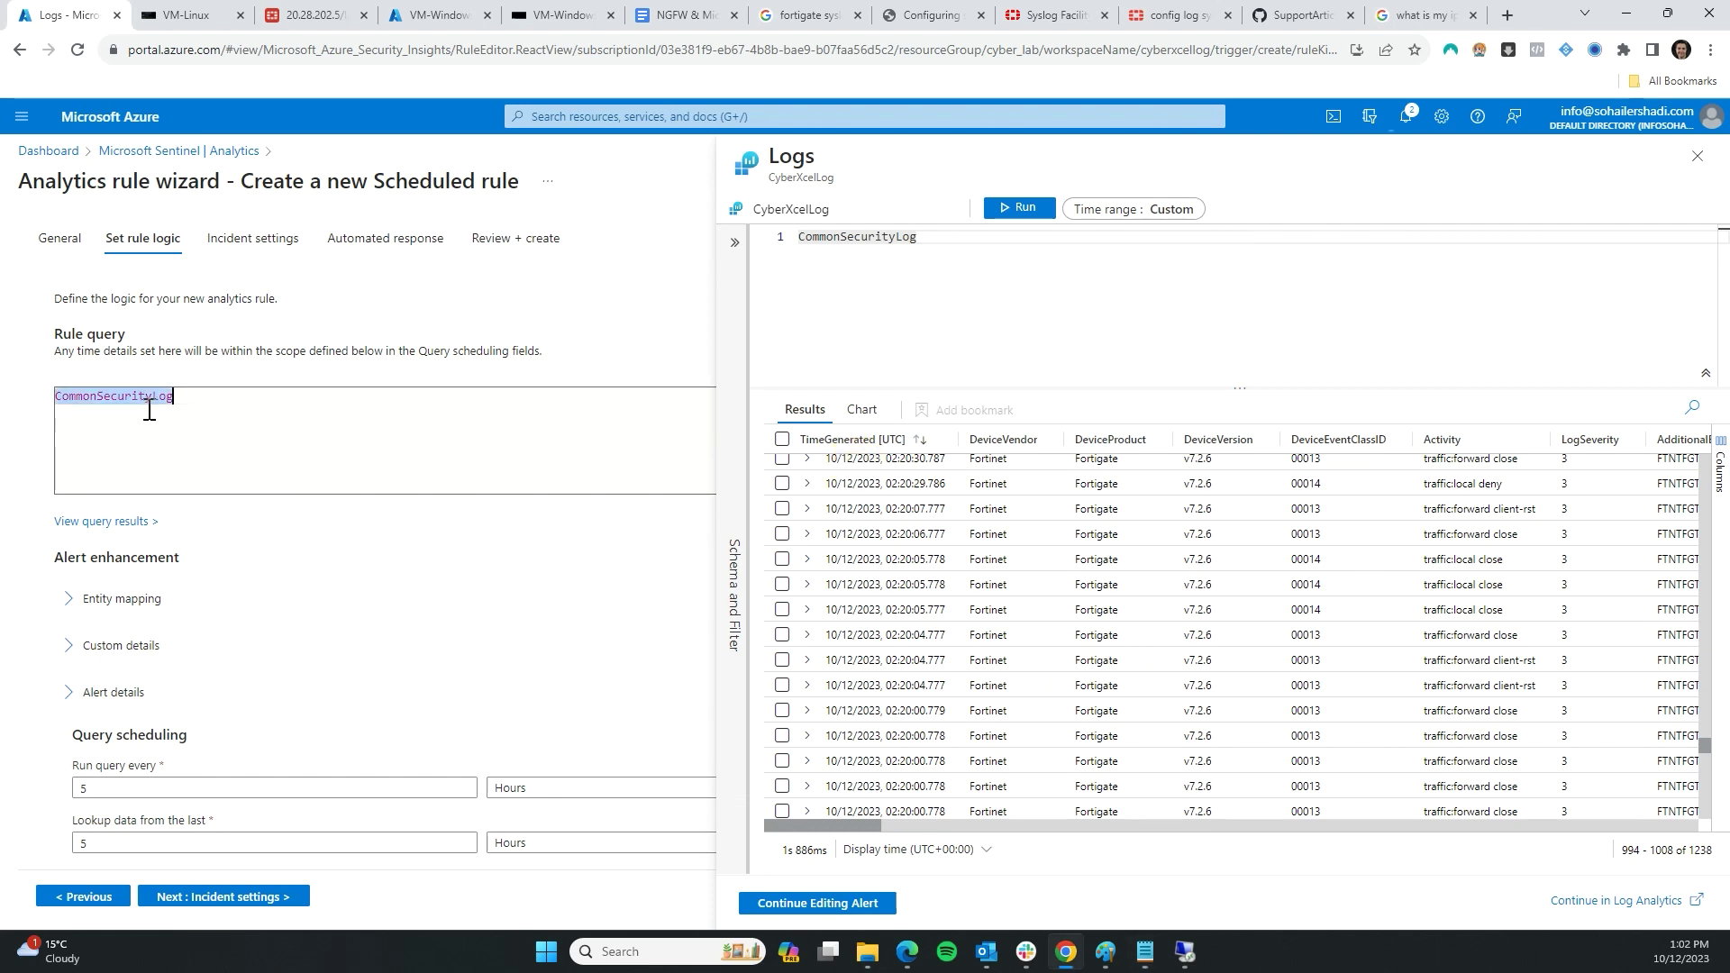
{"action": "key", "text": "ctrl+v"}
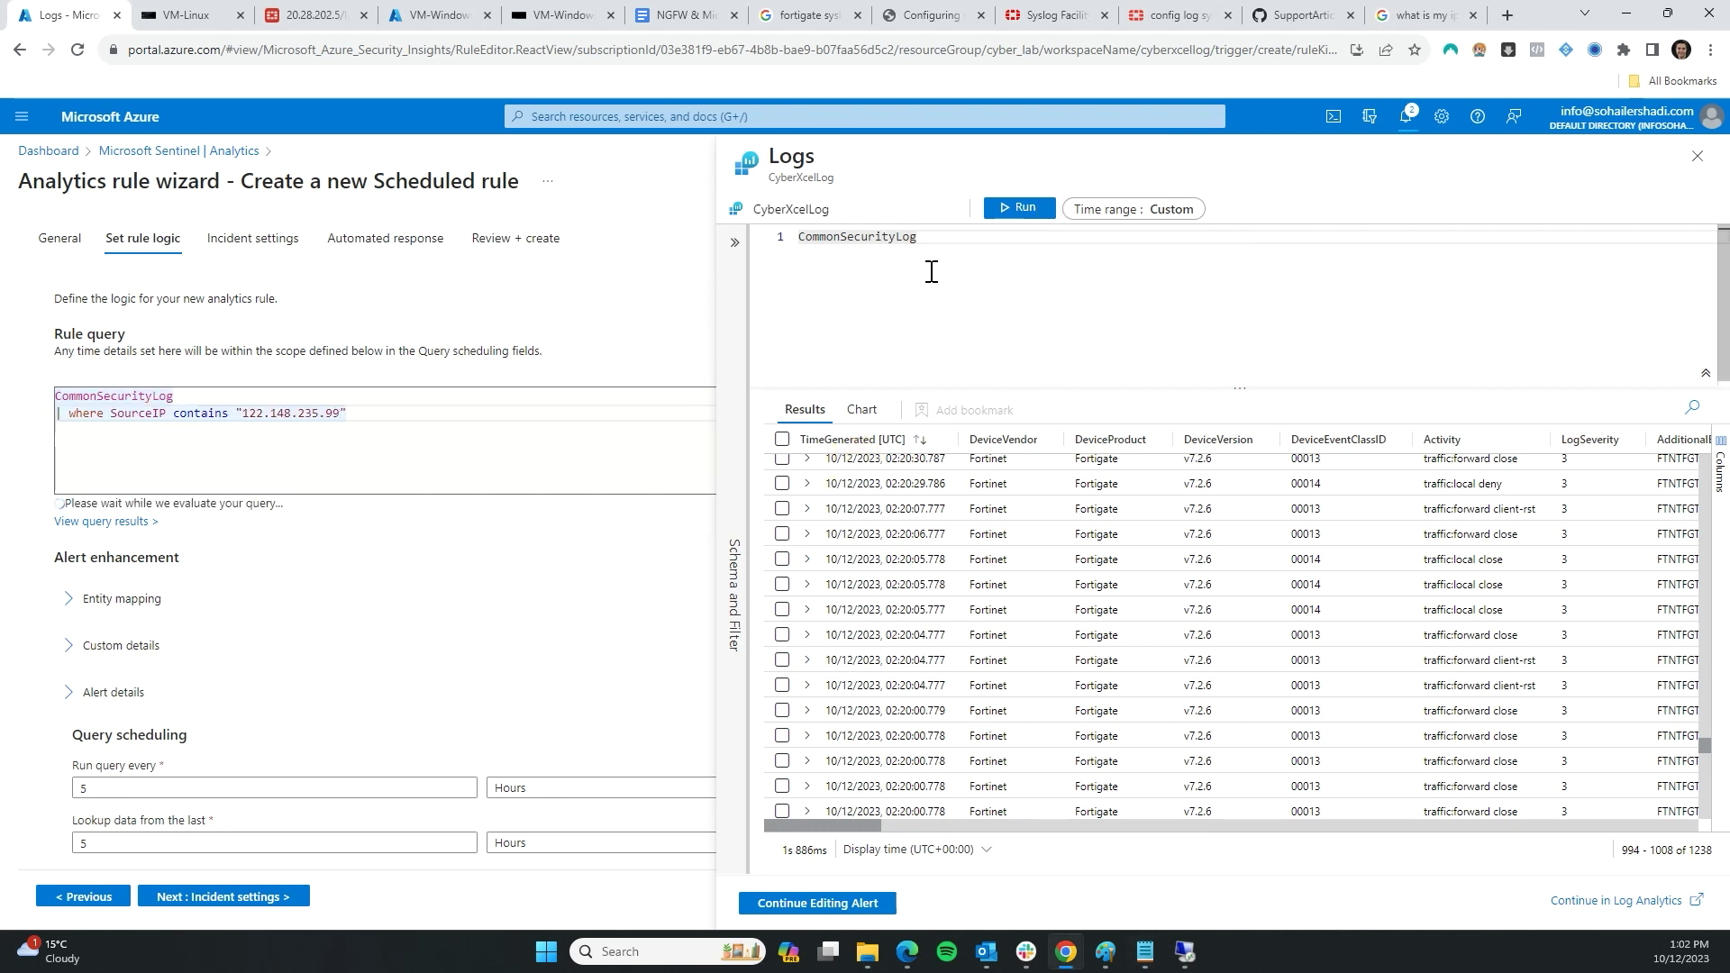
{"action": "key", "text": "ctrl+v"}
{"action": "left_click", "coordinate": [1022, 208]}
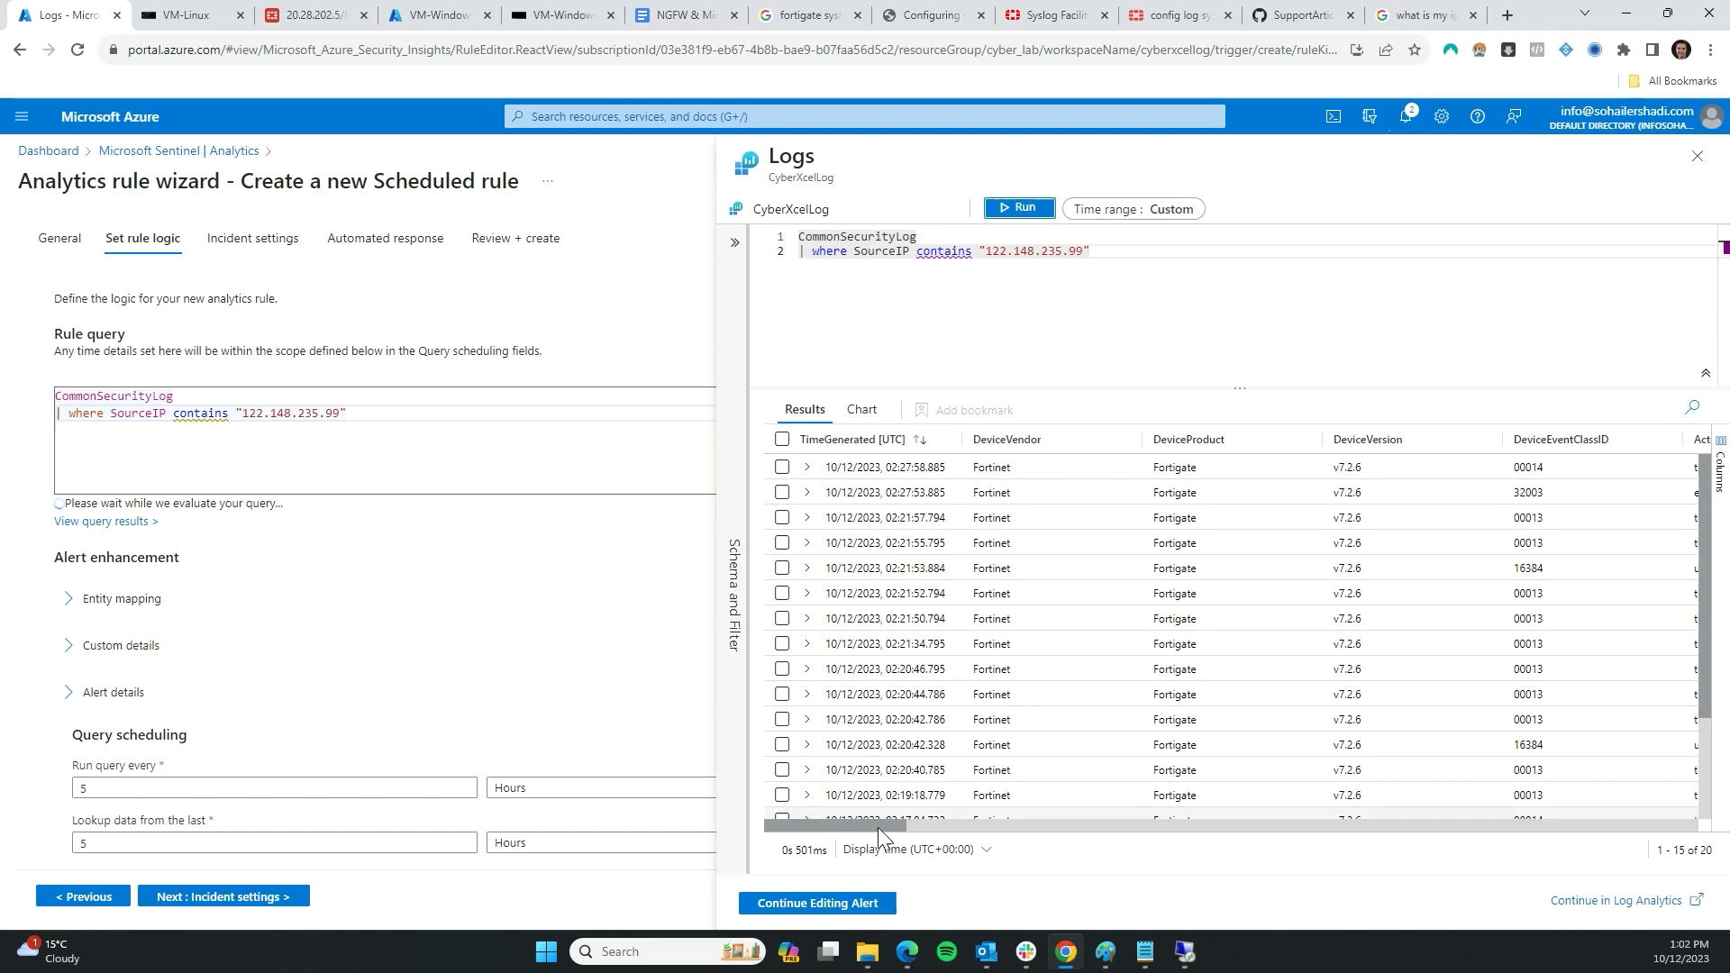
- Expand the newer "utm:ips signature" entry in the filtered results and examine its fields for one that identifies IPS events
{"action": "left_click_drag", "start_coordinate": [878, 828], "coordinate": [938, 847]}
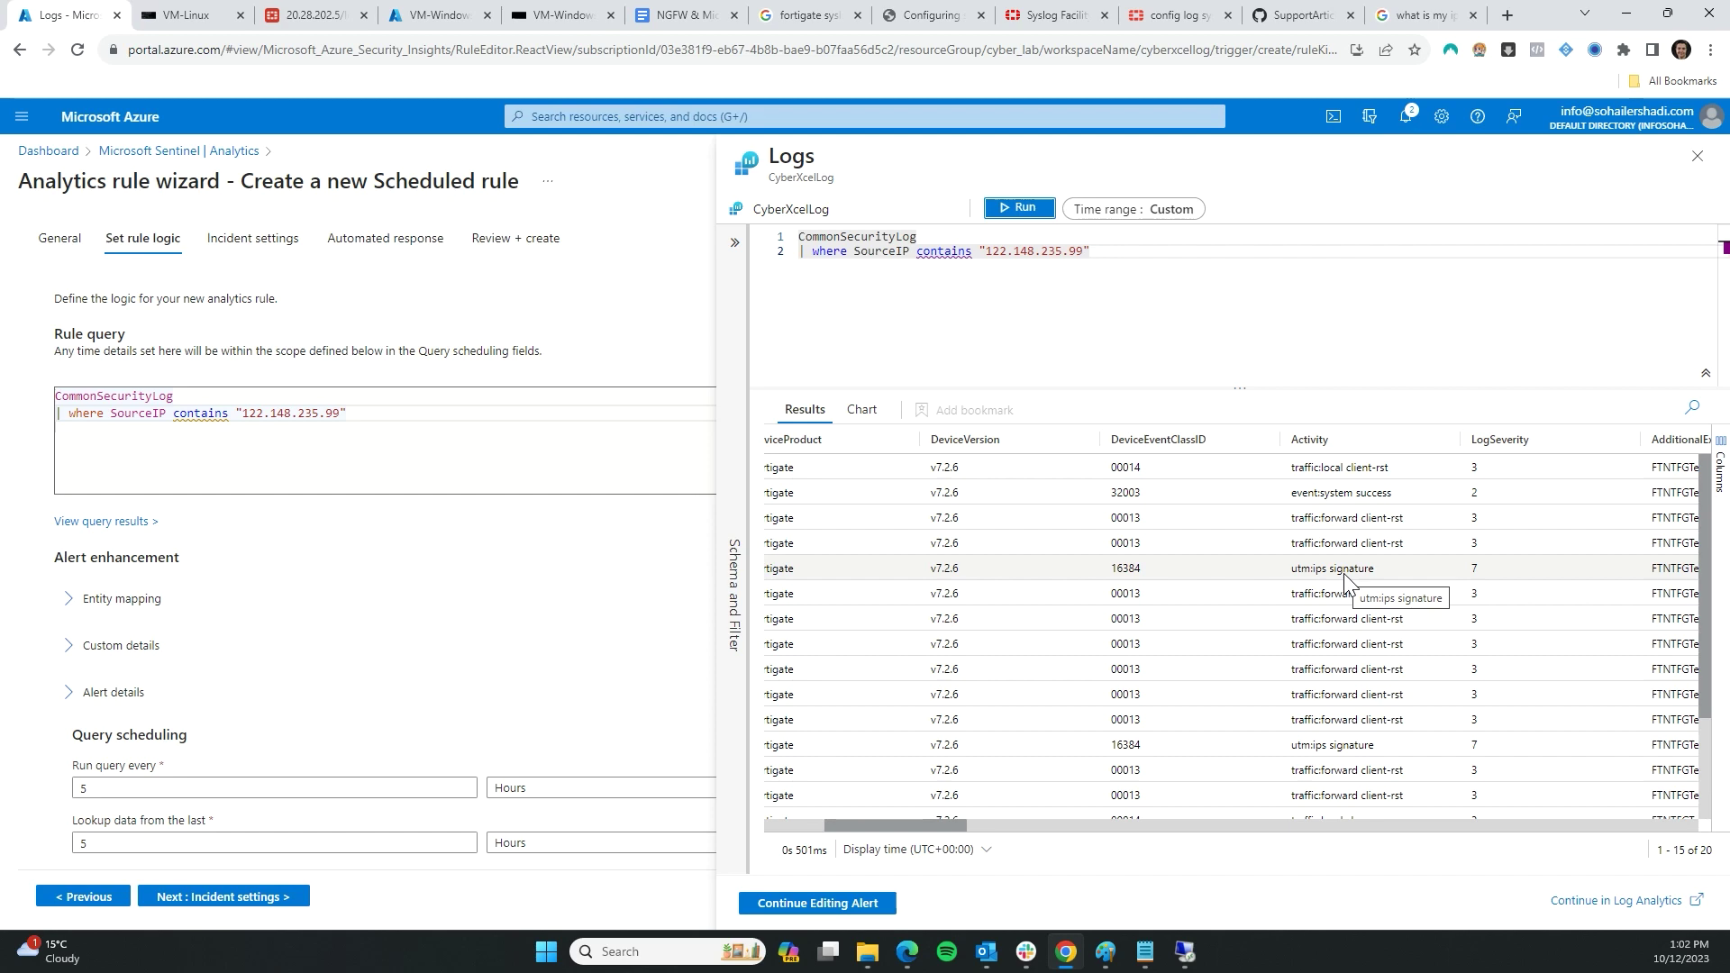
{"action": "mouse_move", "coordinate": [885, 826]}
{"action": "left_mouse_down"}
{"action": "mouse_move", "coordinate": [791, 824]}
{"action": "mouse_move", "coordinate": [939, 825]}
{"action": "mouse_move", "coordinate": [1082, 856]}
{"action": "mouse_move", "coordinate": [887, 849]}
{"action": "left_mouse_up"}
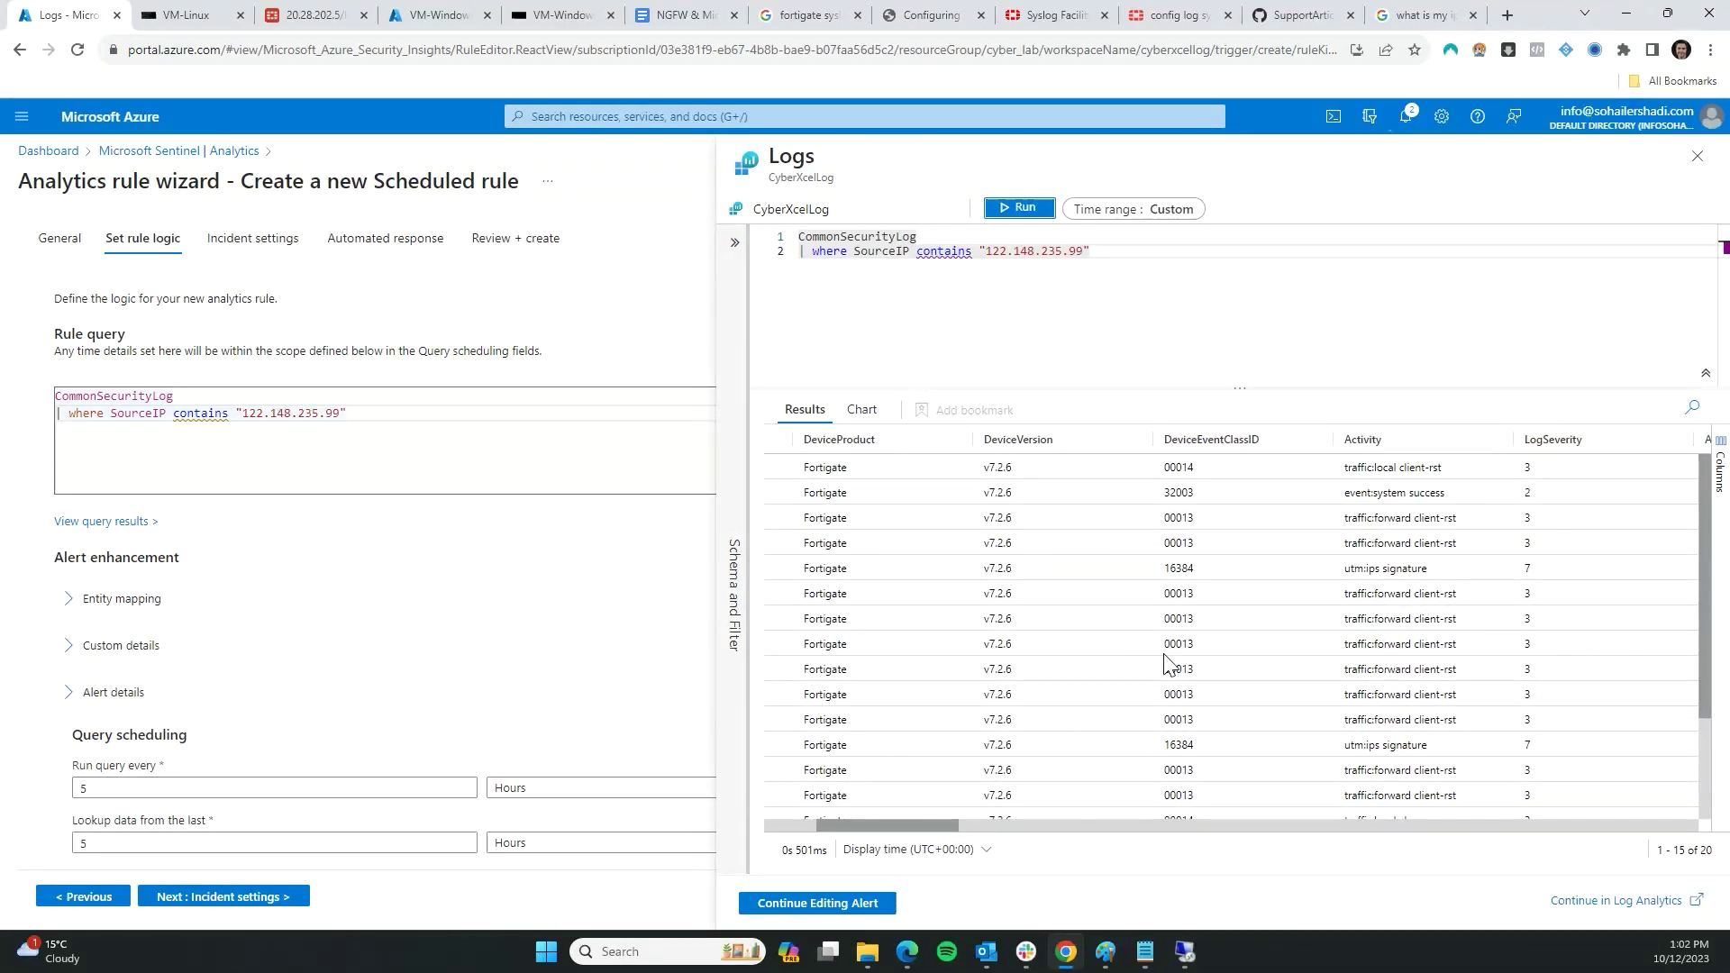
{"action": "left_click", "coordinate": [1158, 577]}
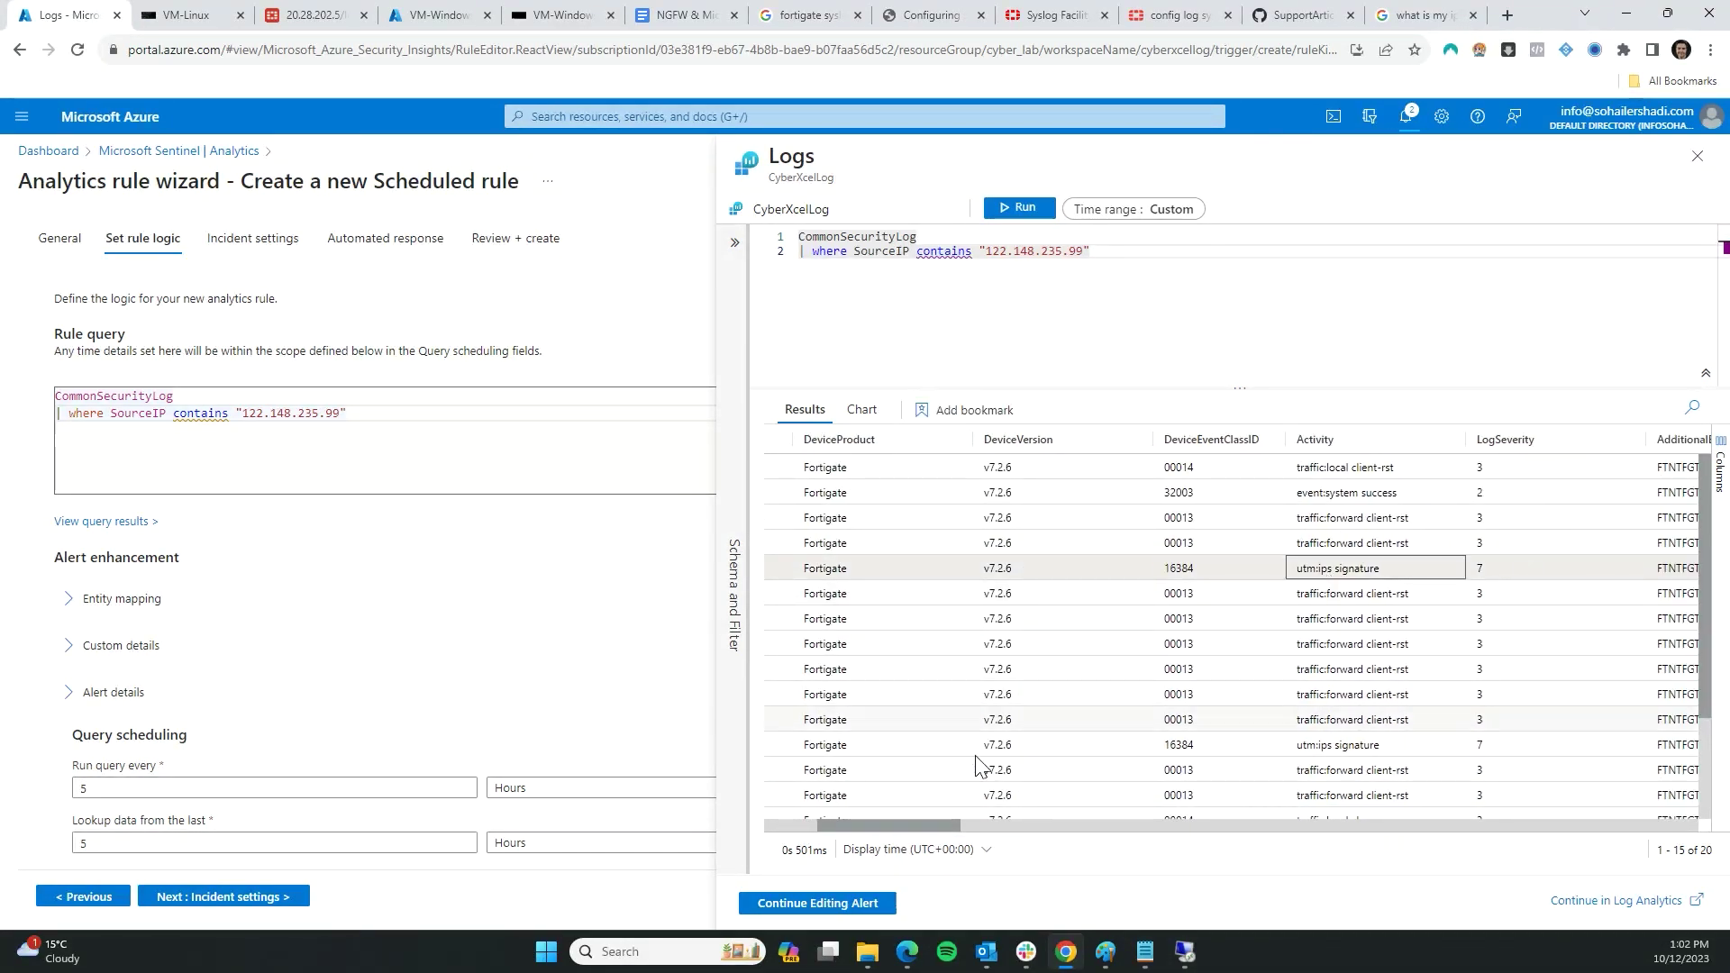
{"action": "left_click_drag", "start_coordinate": [894, 828], "coordinate": [758, 831]}
{"action": "left_click", "coordinate": [808, 569]}
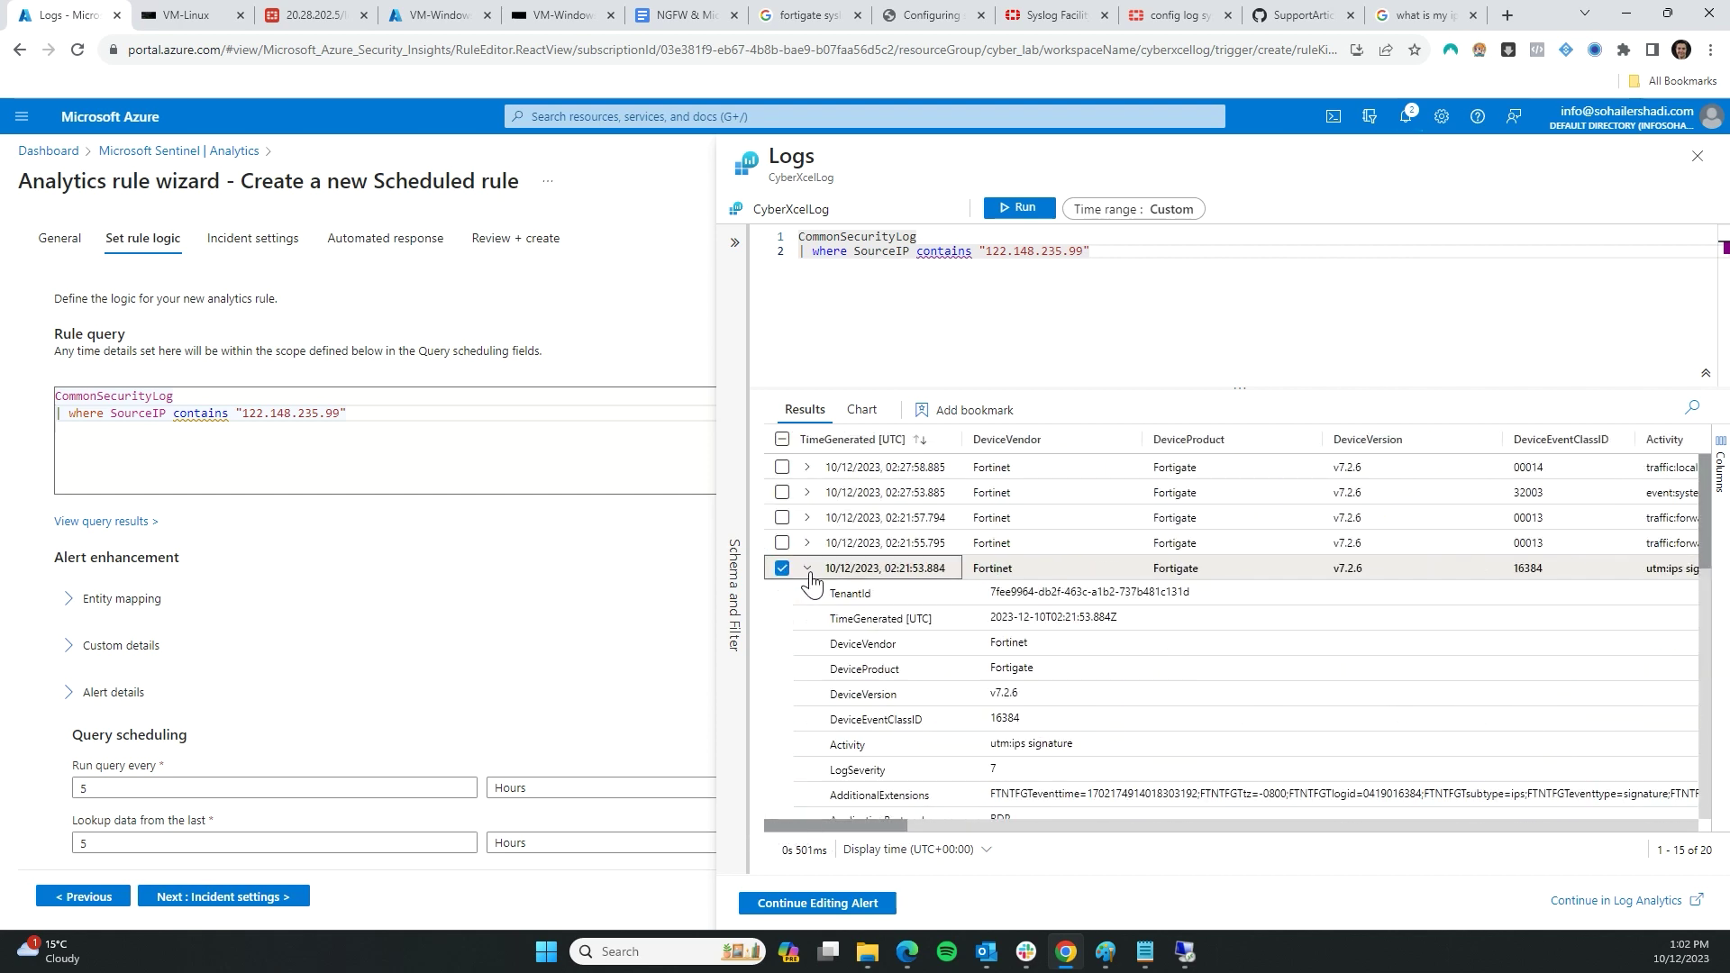
{"action": "scroll", "coordinate": [991, 613], "scroll_direction": "down", "scroll_amount": 3}
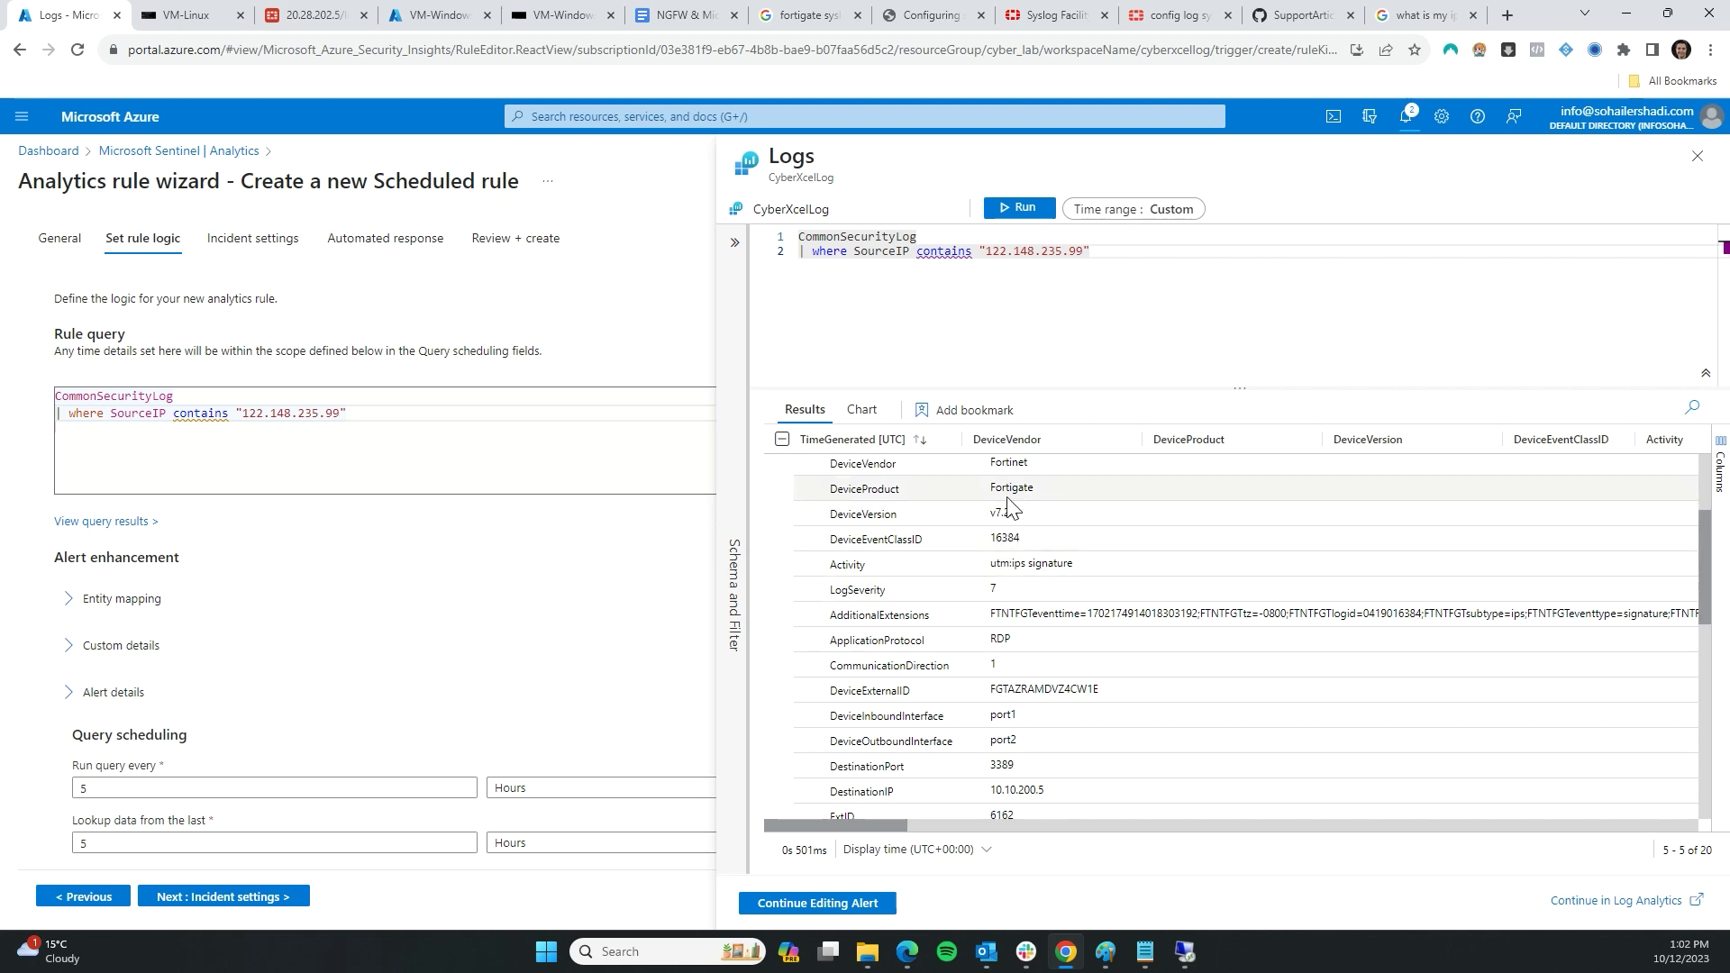
{"action": "scroll", "coordinate": [996, 595], "scroll_direction": "down", "scroll_amount": 2}
{"action": "scroll", "coordinate": [1009, 649], "scroll_direction": "up", "scroll_amount": 2}
{"action": "scroll", "coordinate": [1018, 694], "scroll_direction": "down", "scroll_amount": 2}
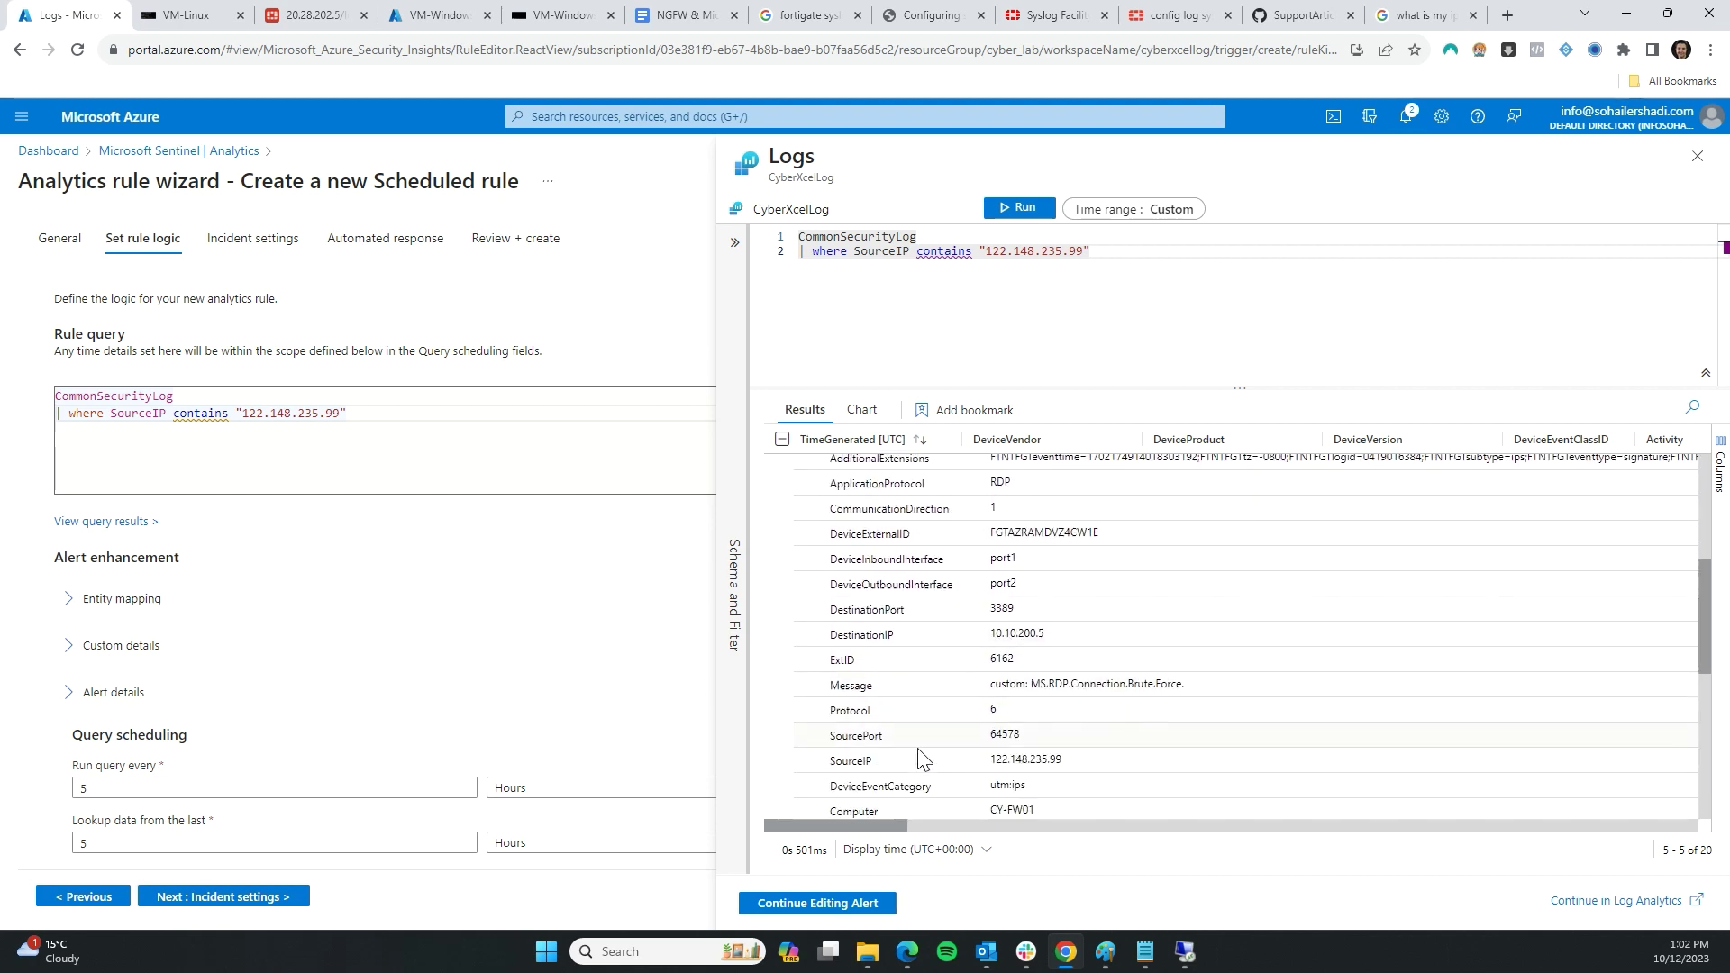
{"action": "scroll", "coordinate": [847, 689], "scroll_direction": "up", "scroll_amount": 1}
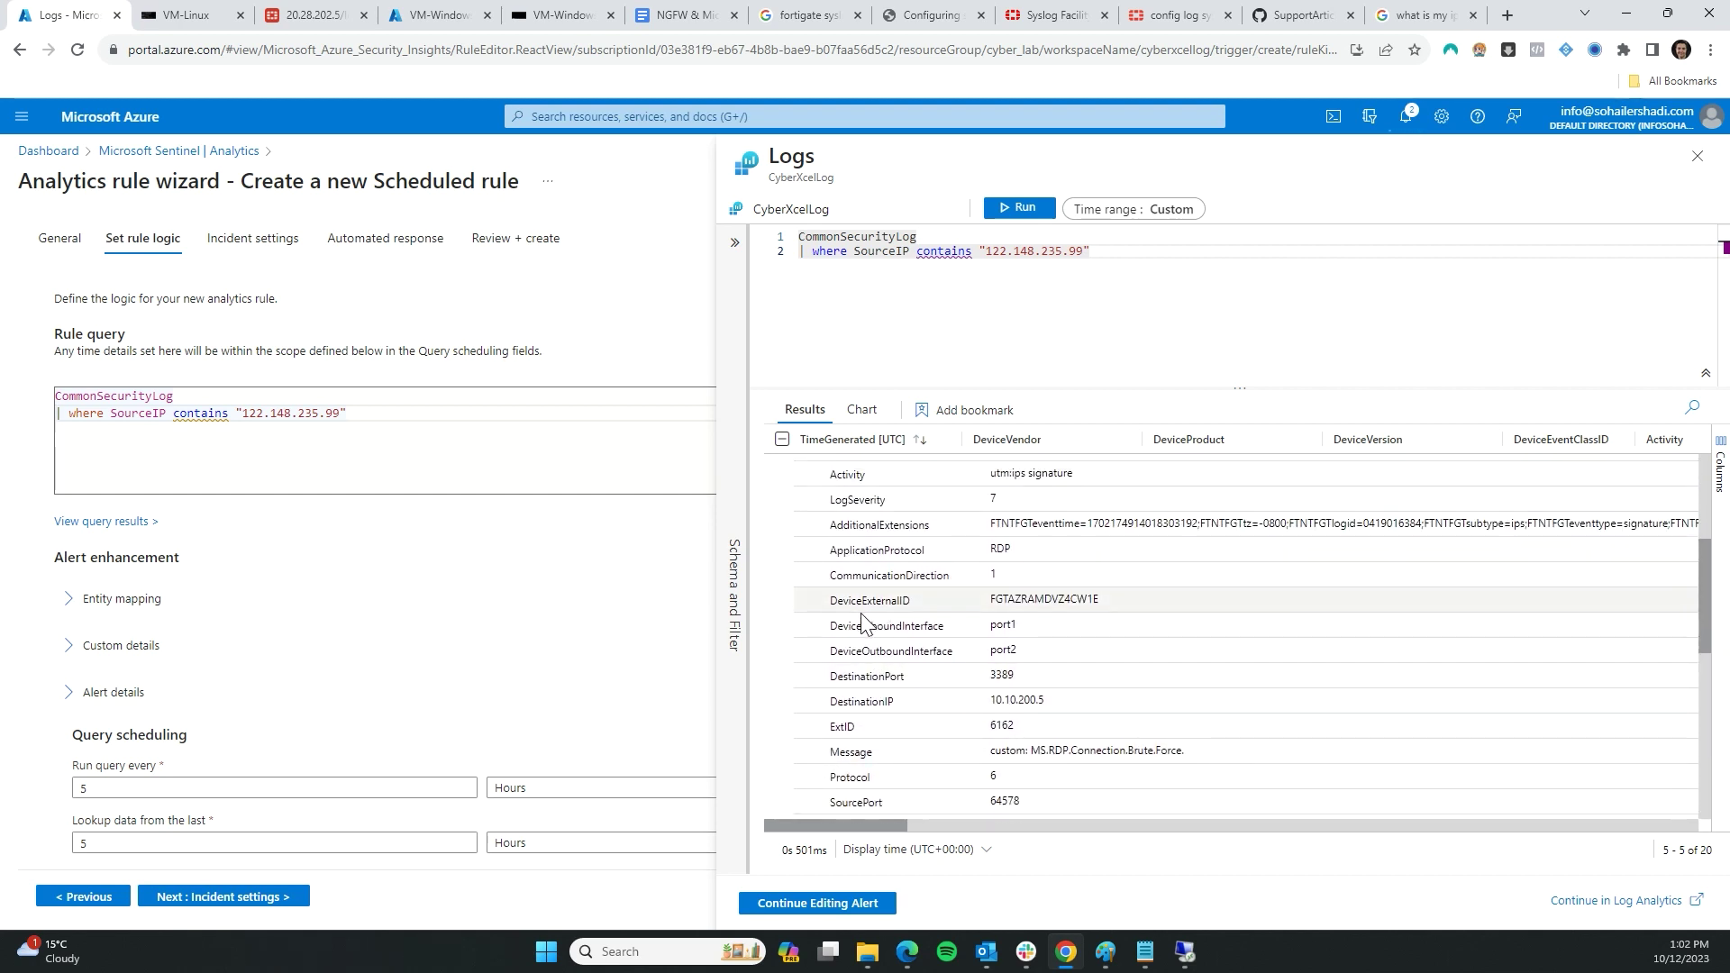
{"action": "scroll", "coordinate": [892, 622], "scroll_direction": "down", "scroll_amount": 3}
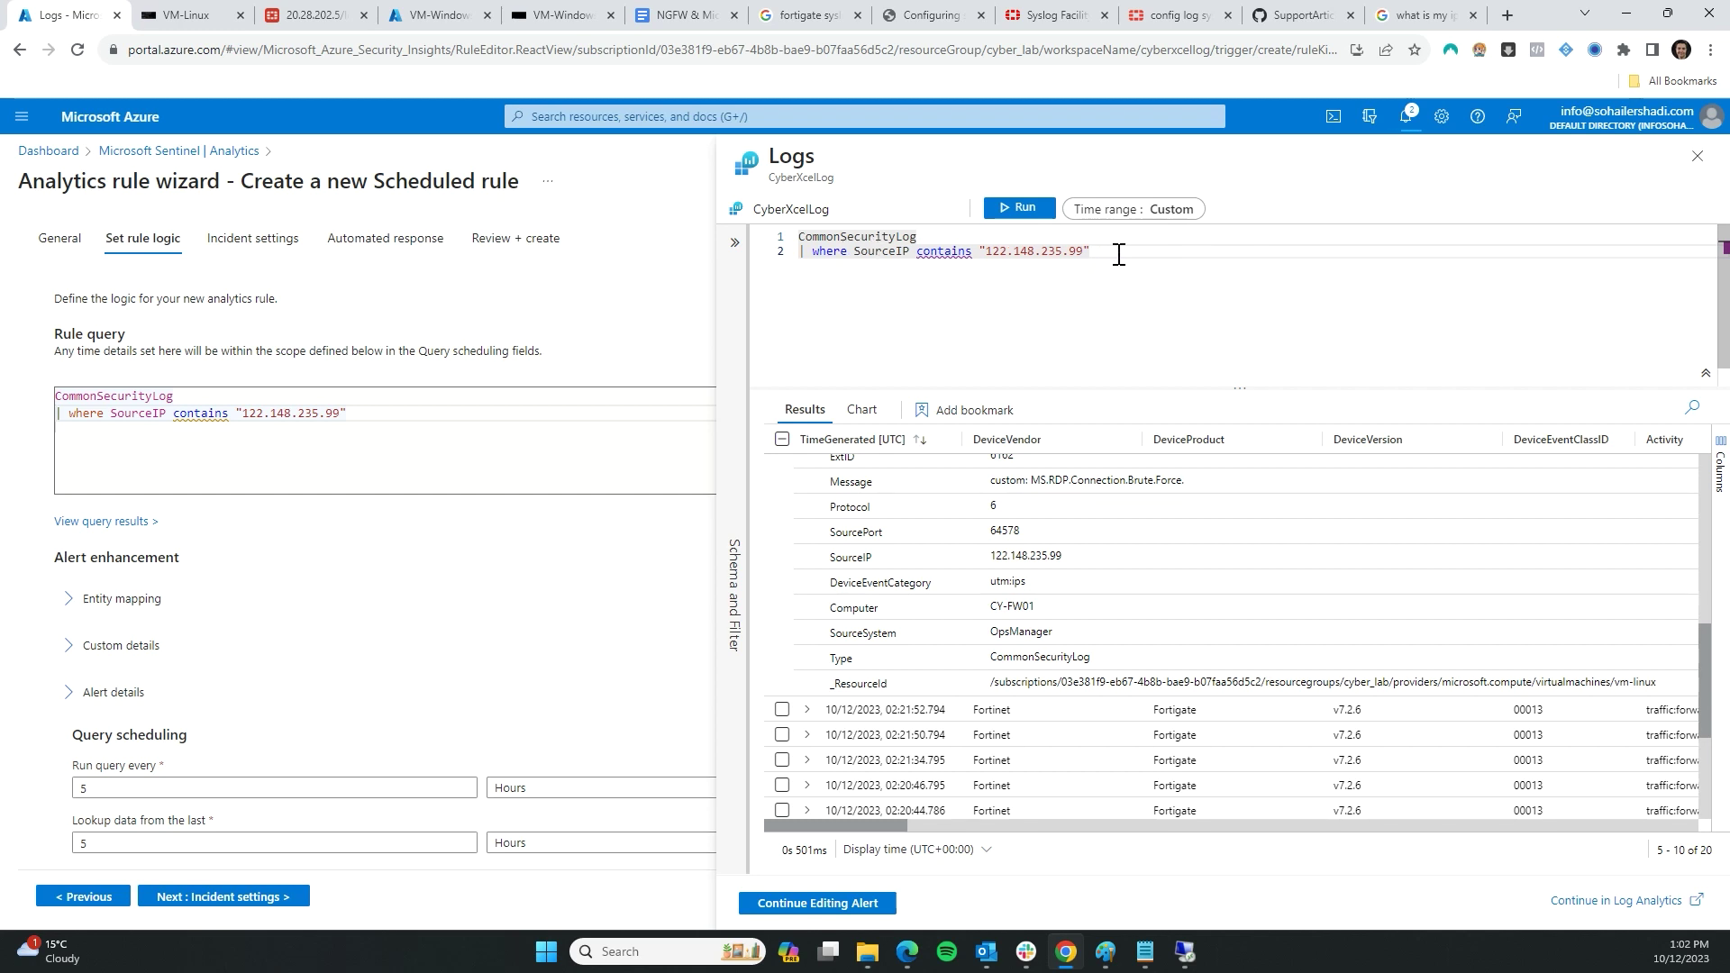
- Replace the SourceIP condition in the log query with DeviceEventCategory contains "ips" and run the query
{"action": "left_click_drag", "start_coordinate": [1091, 253], "coordinate": [943, 253]}
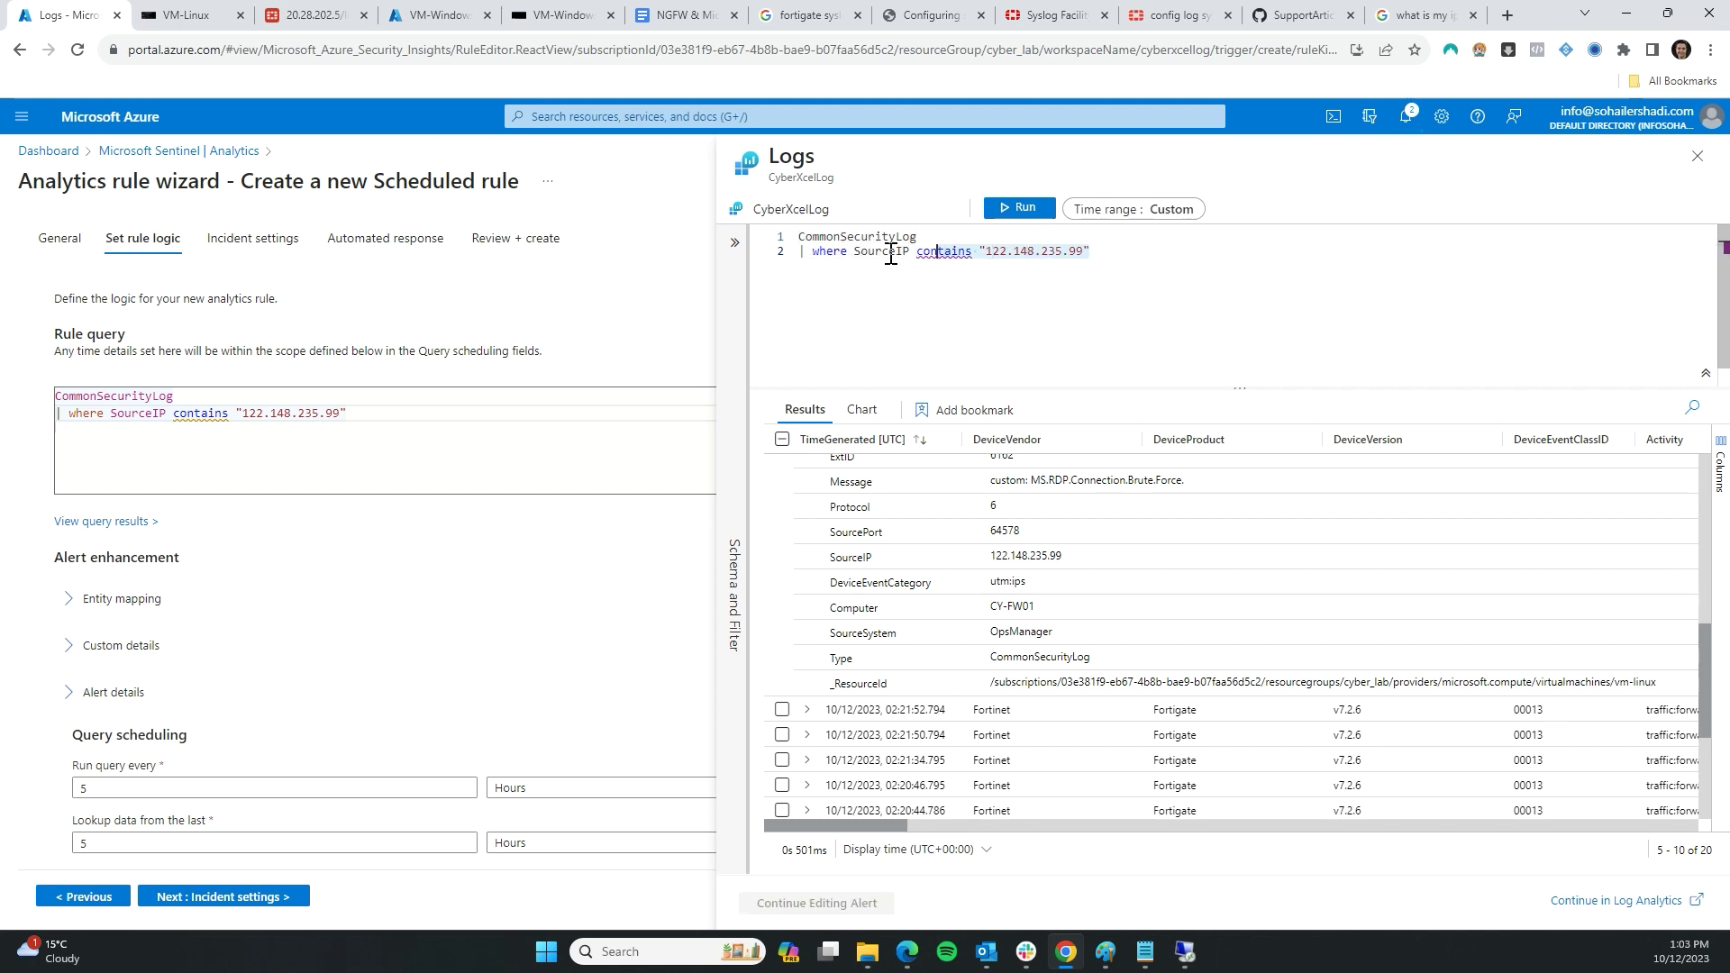
{"action": "key", "text": "ctrl+a"}
{"action": "left_click_drag", "start_coordinate": [1108, 255], "coordinate": [882, 255]}
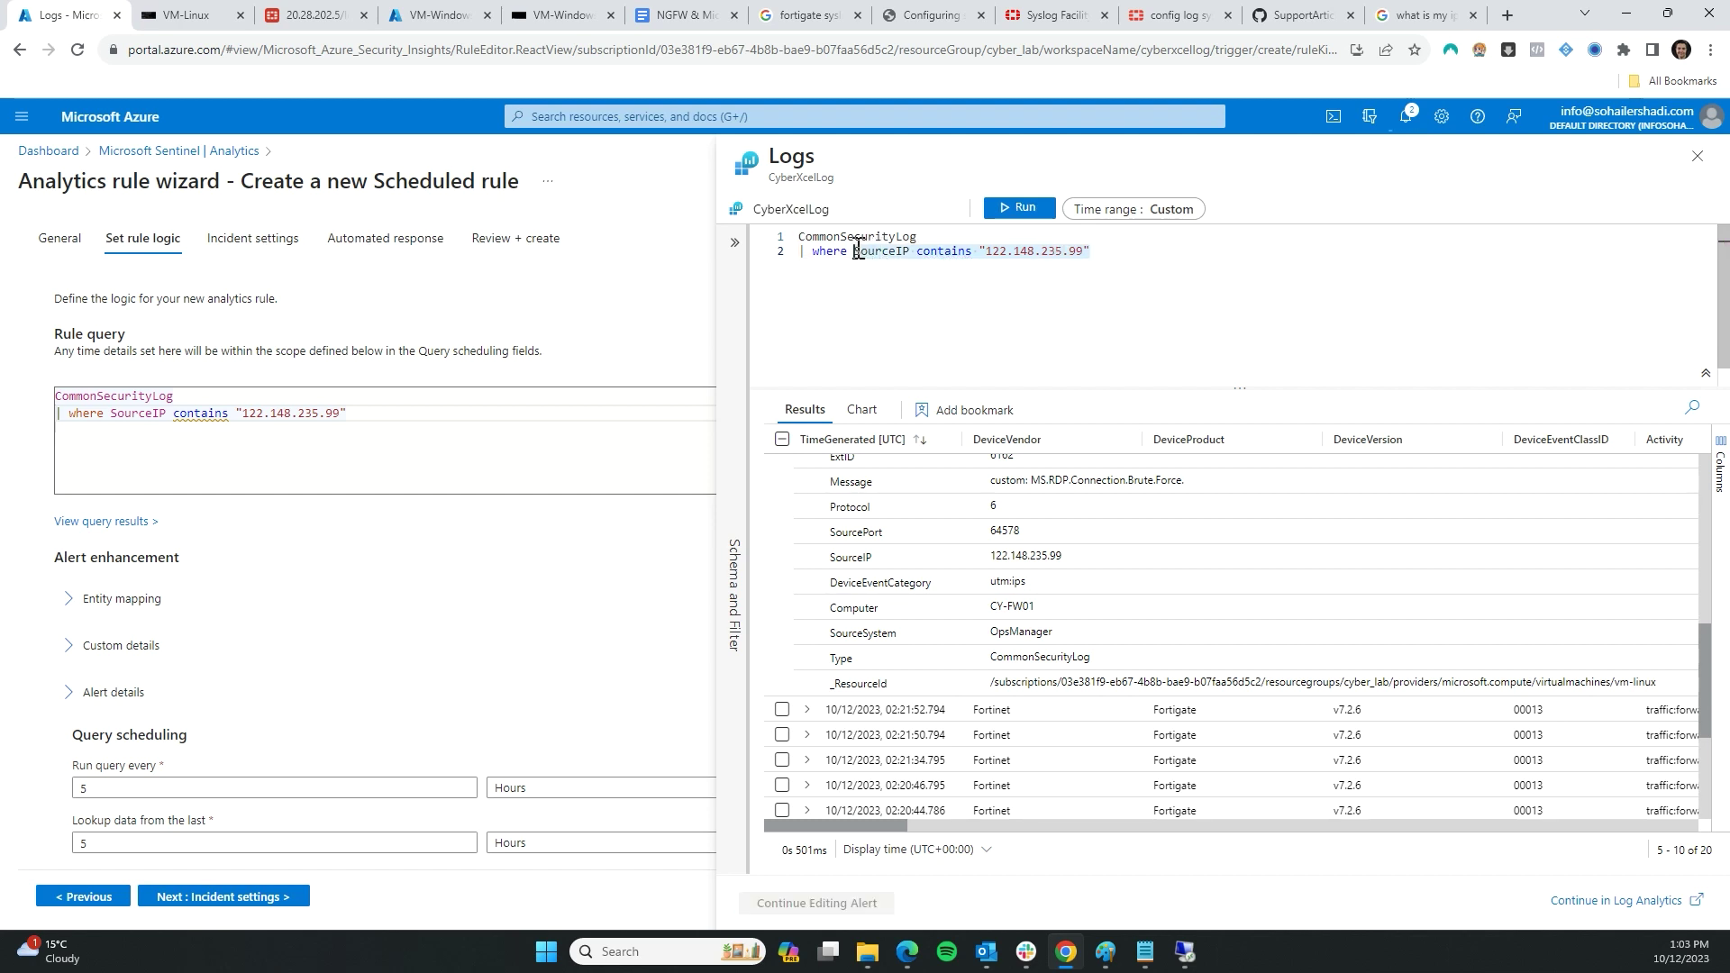
{"action": "key", "text": "BackSpace"}
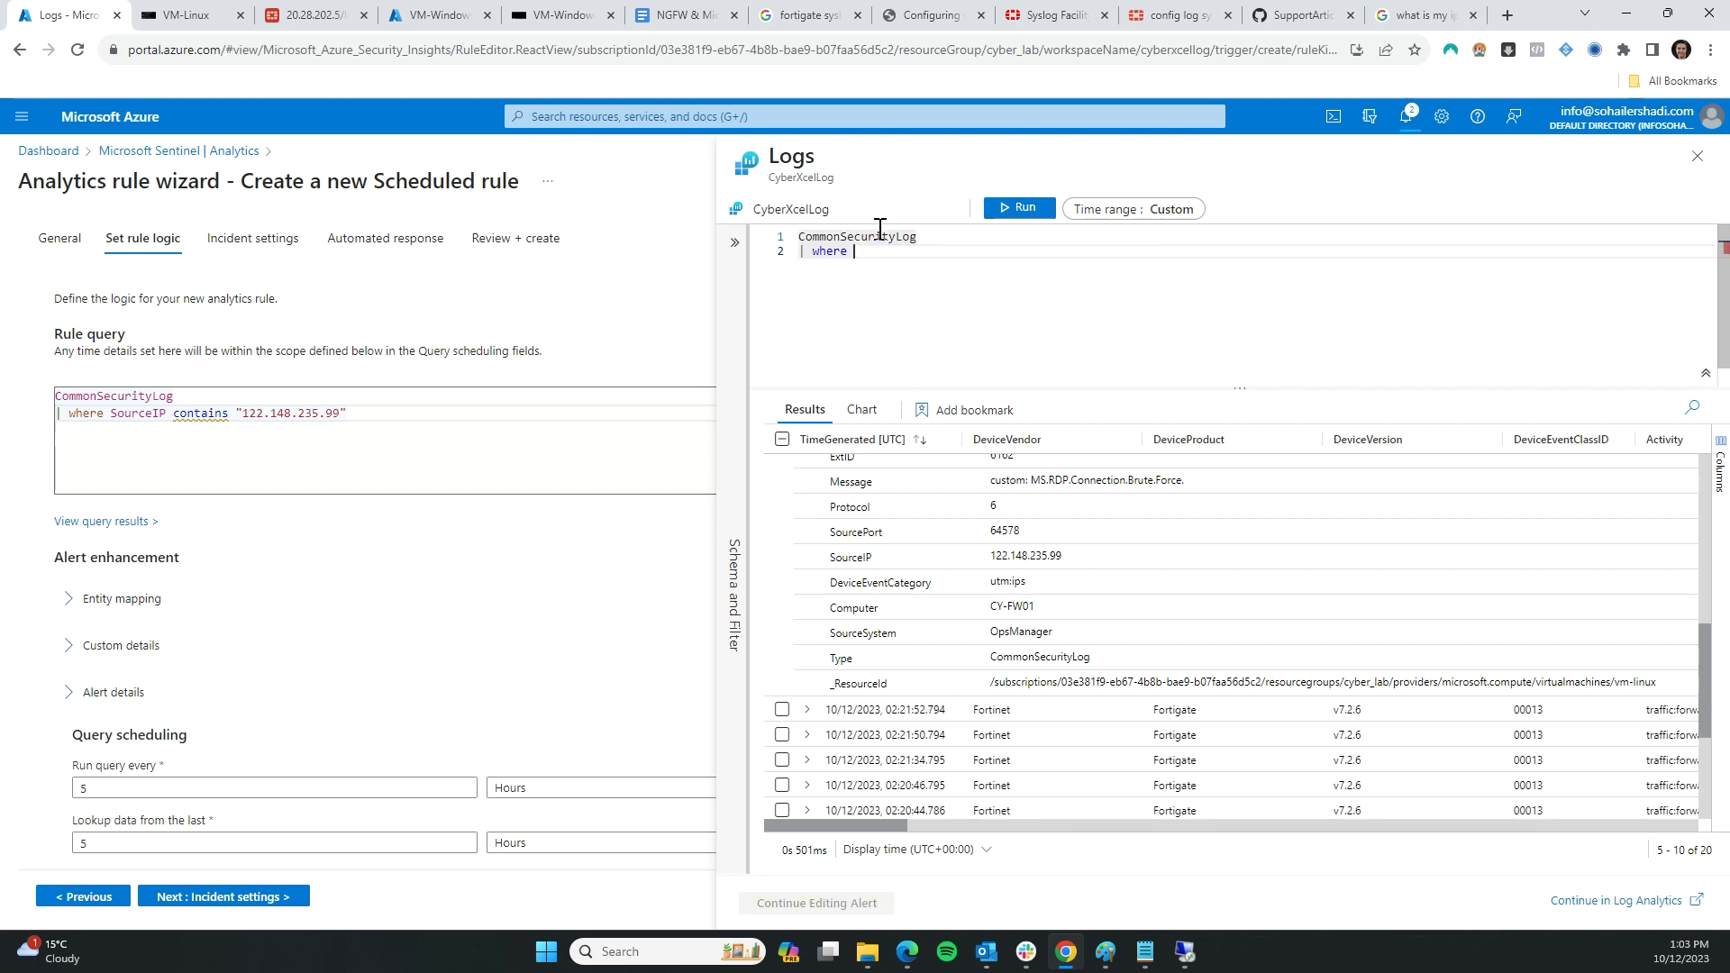
{"action": "type", "text": "Dev"}
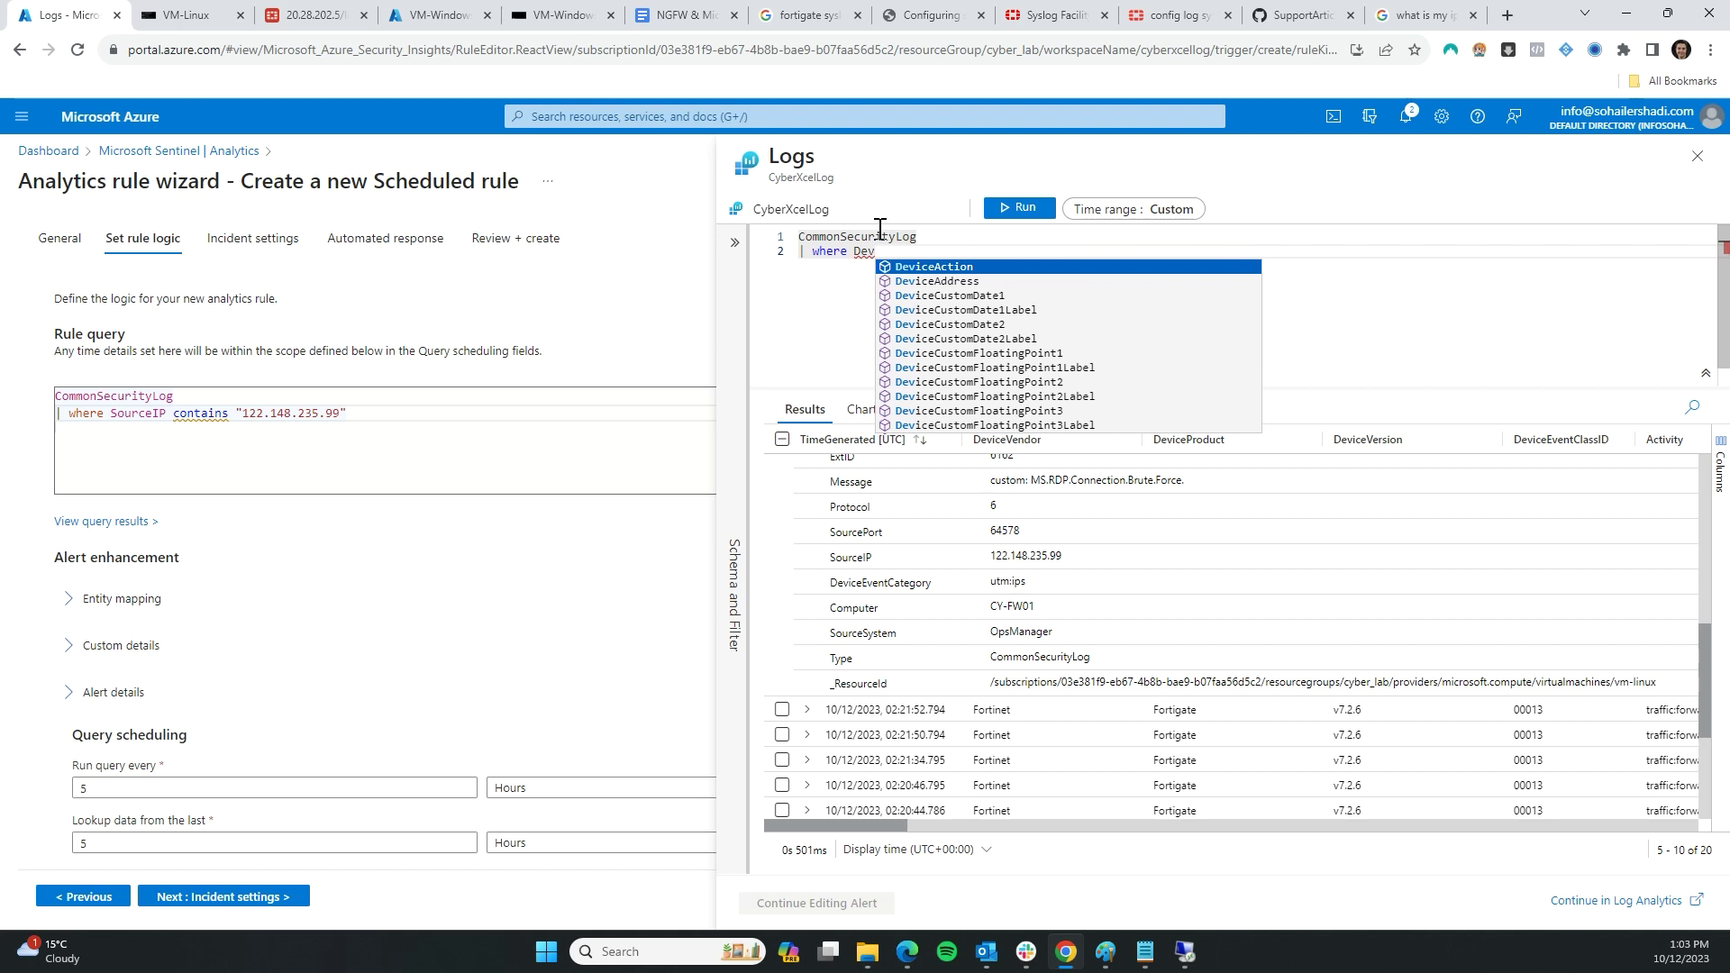
{"action": "type", "text": "iceeven"}
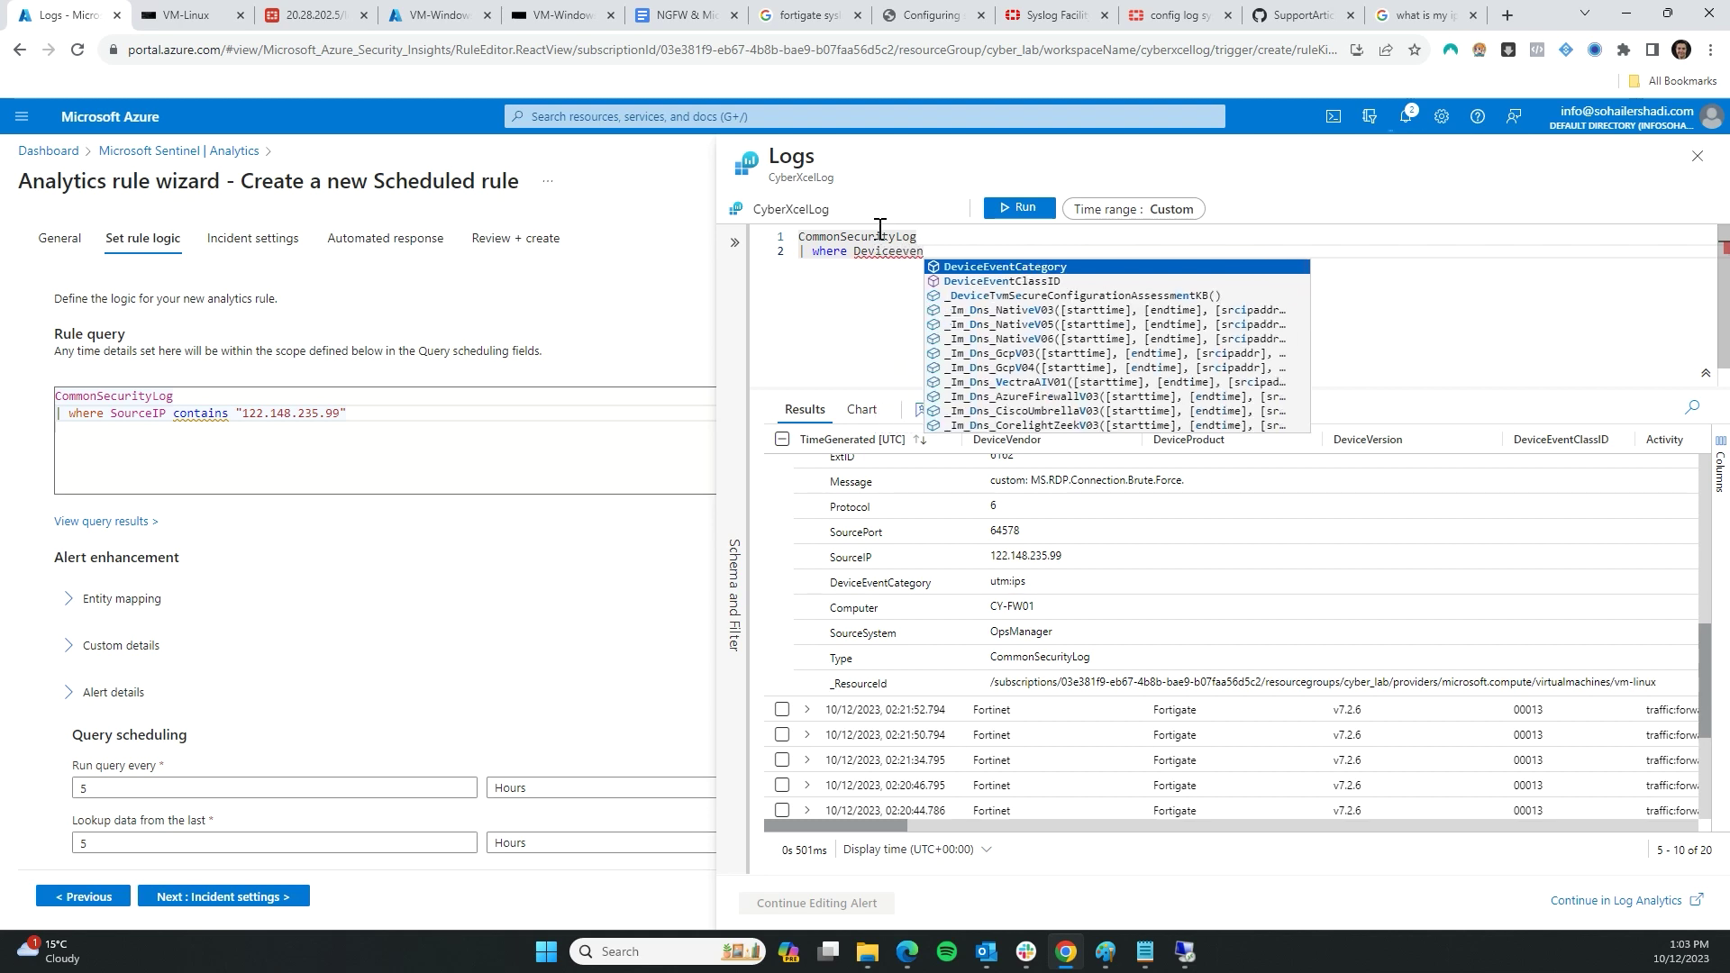
{"action": "key", "text": "Tab"}
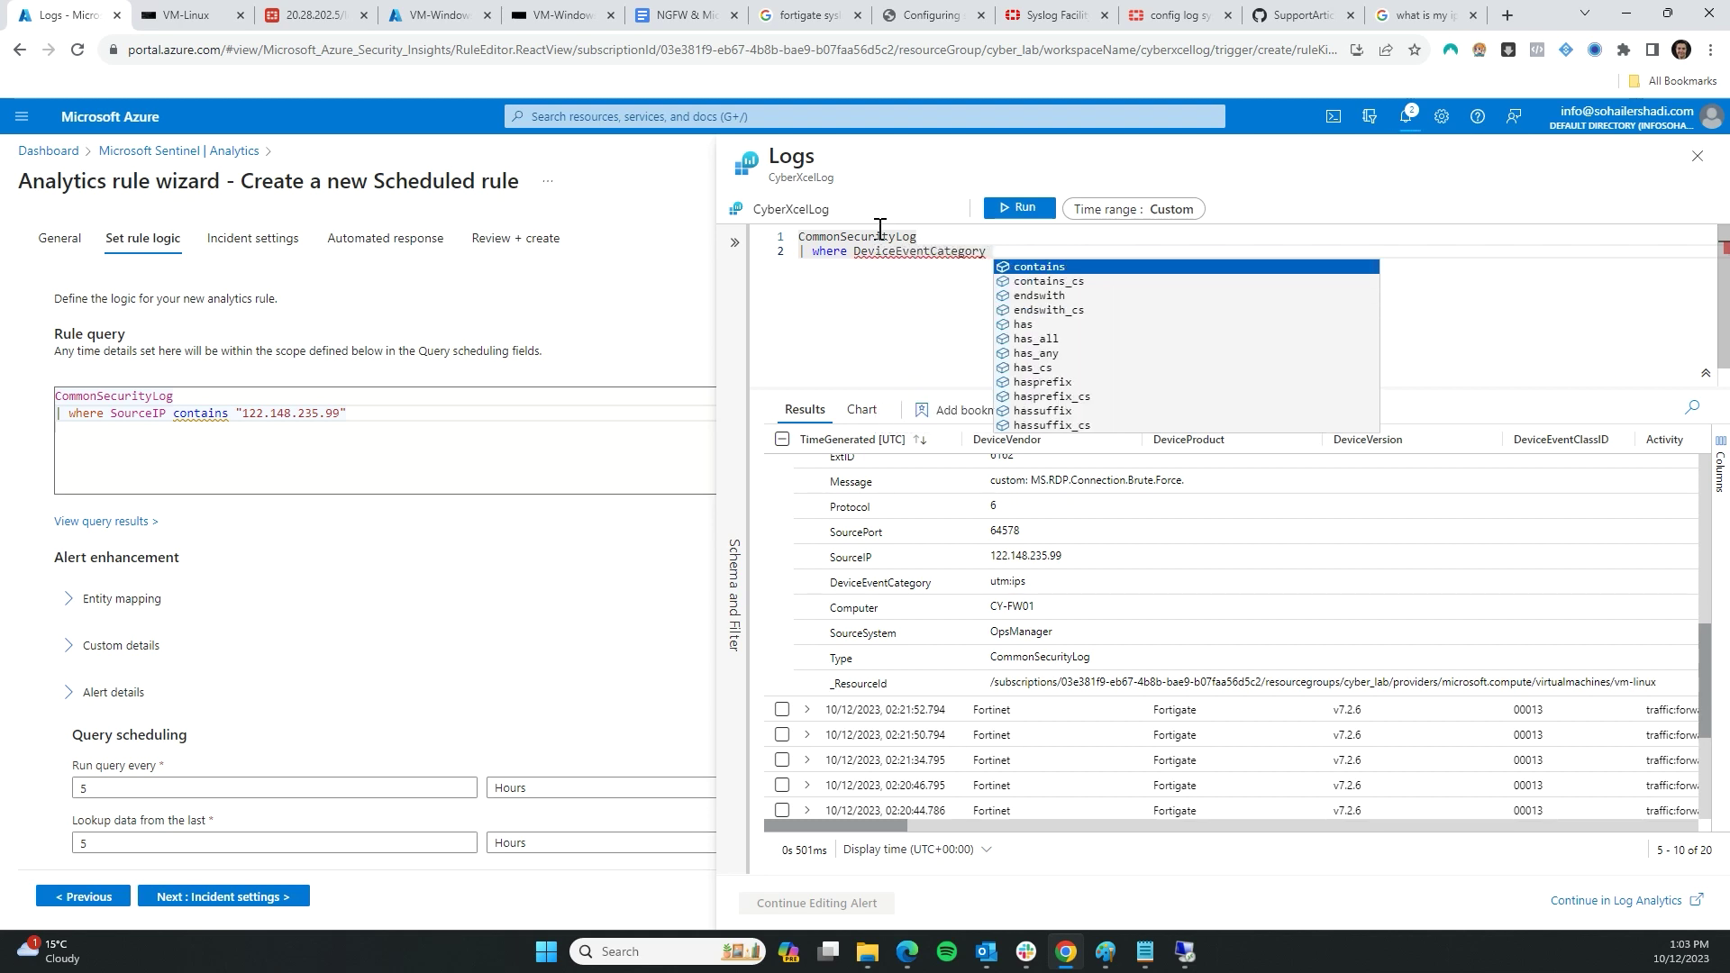
{"action": "type", "text": "con"}
{"action": "key", "text": "Tab"}
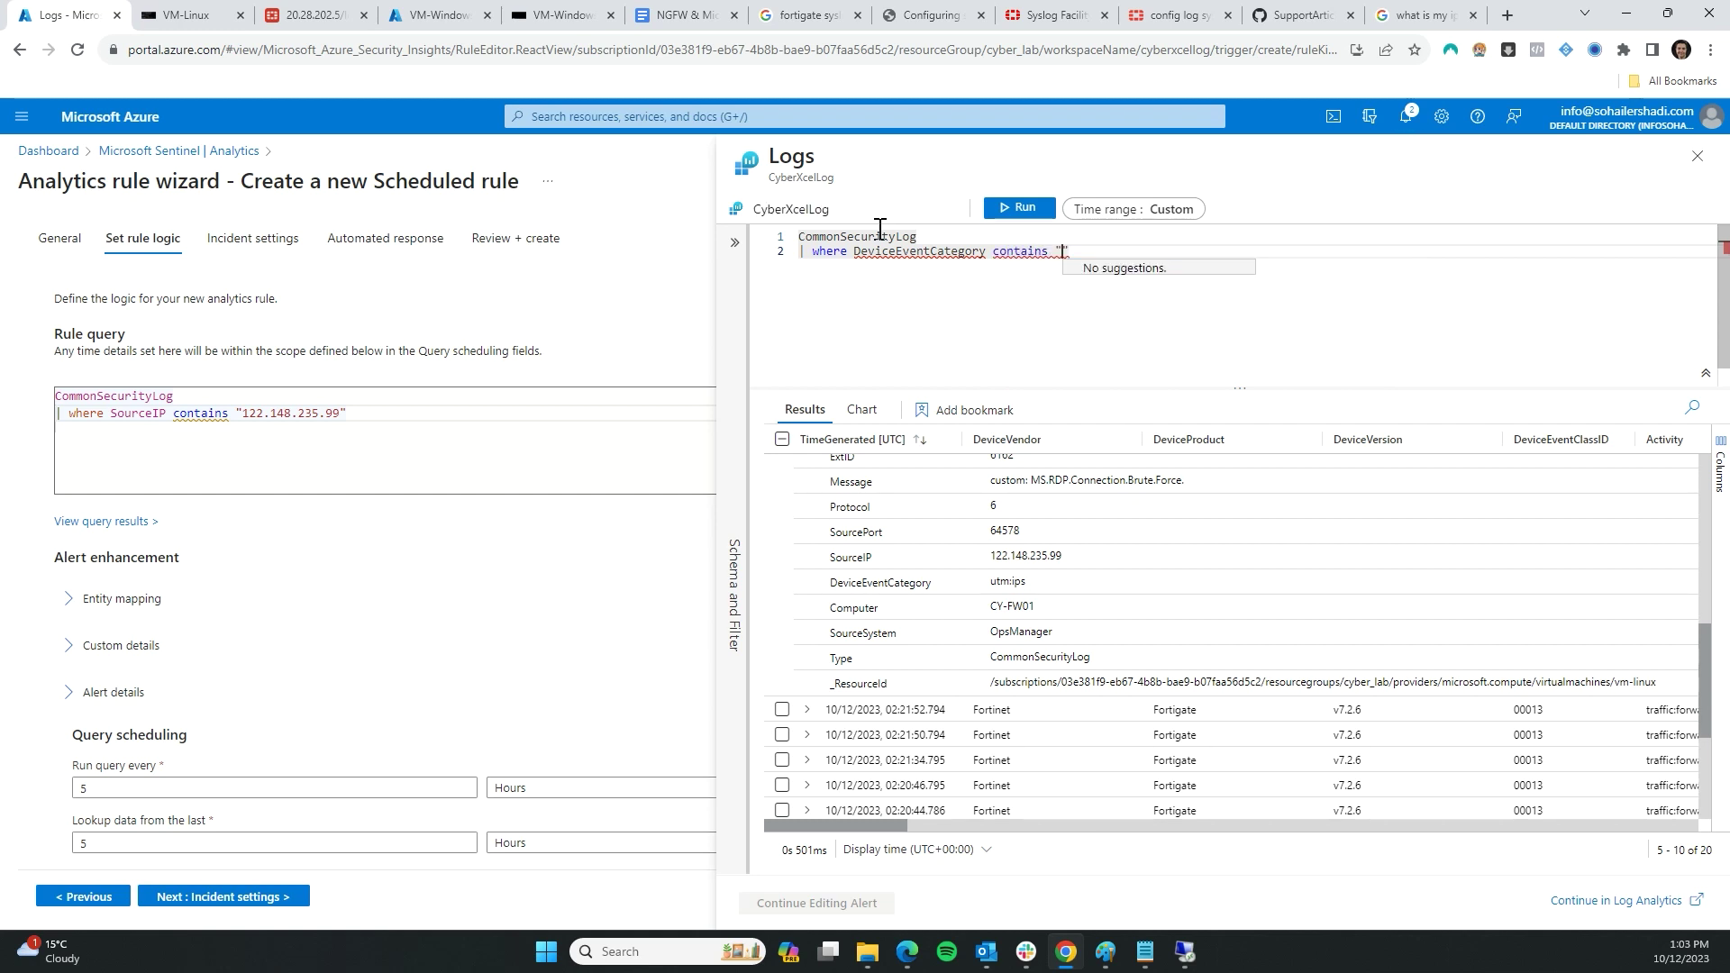
{"action": "type", "text": "\""}
{"action": "type", "text": "ips"}
{"action": "key", "text": "Return"}
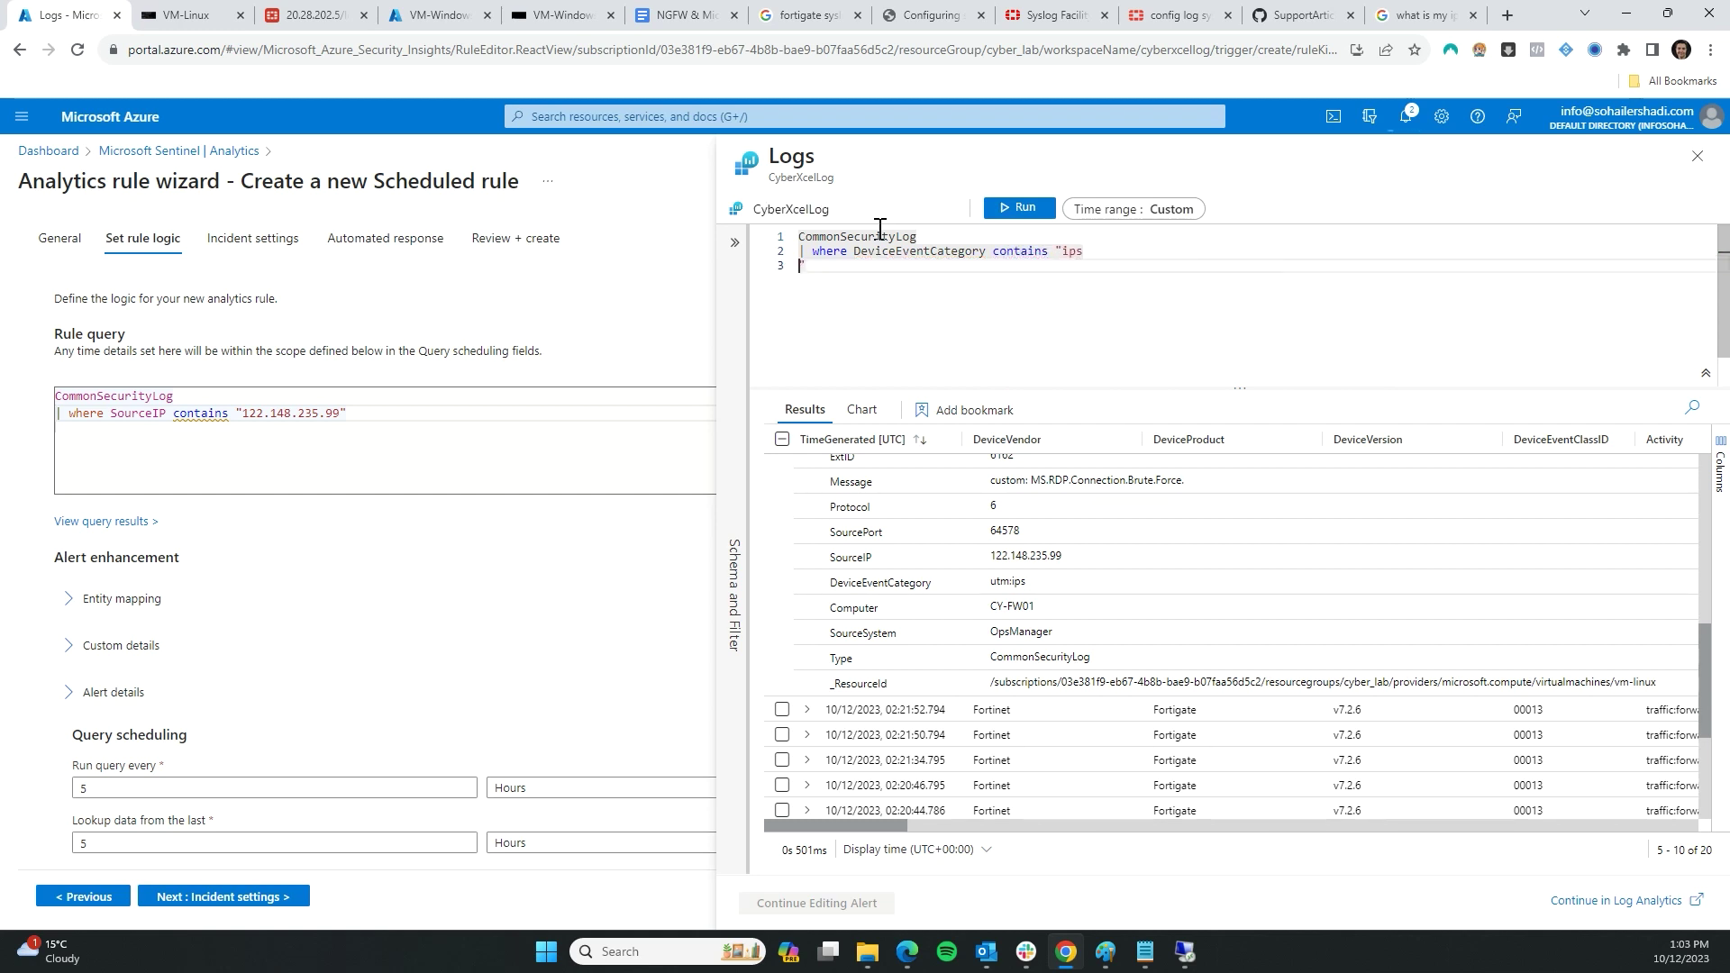
{"action": "key", "text": "BackSpace"}
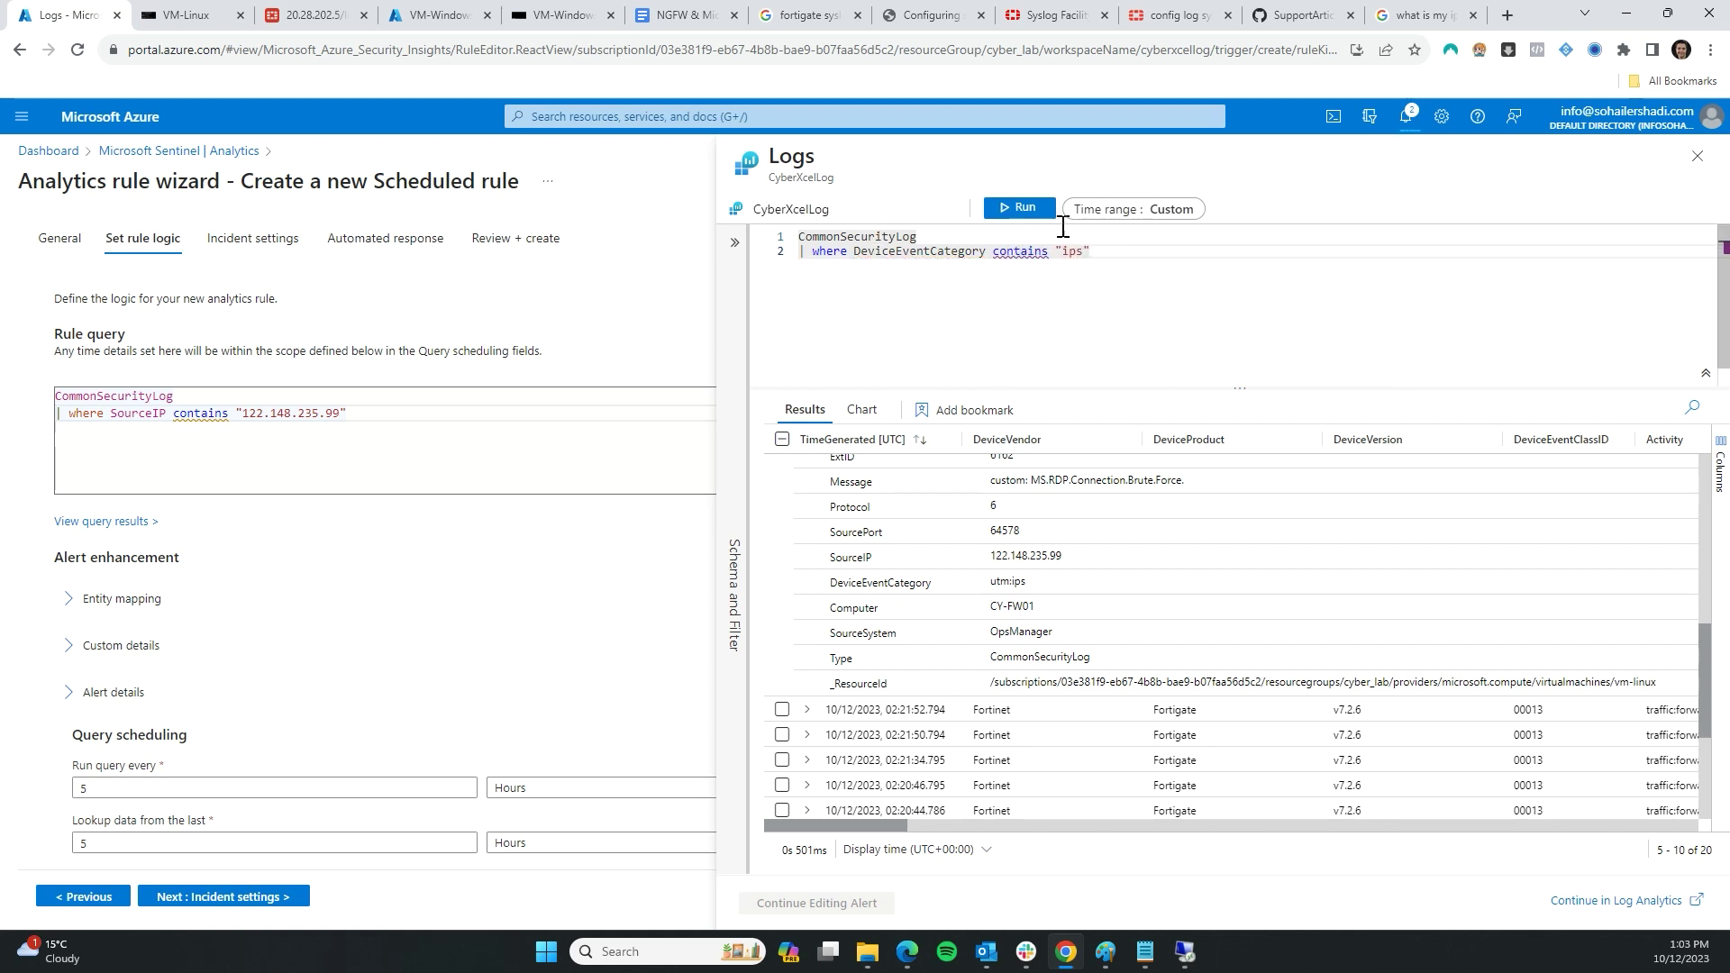
{"action": "left_click", "coordinate": [1020, 208]}
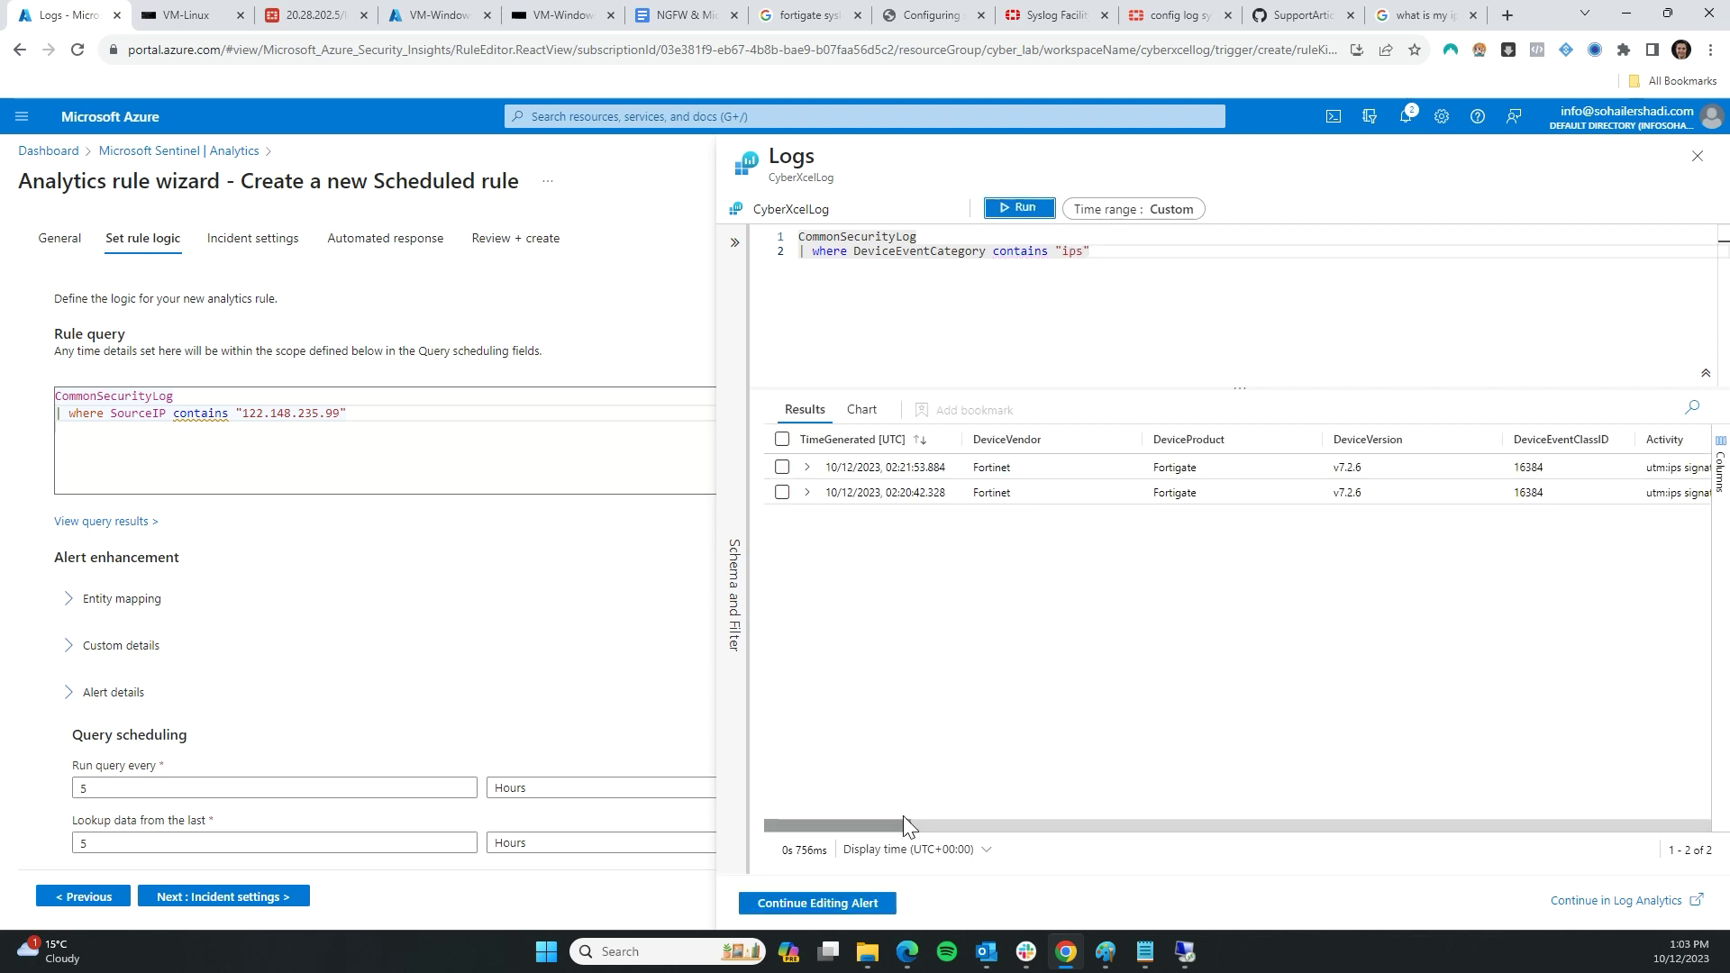
- Examine the Activity, LogSeverity and ApplicationProtocol columns of the IPS-filtered results
{"action": "left_click_drag", "start_coordinate": [863, 828], "coordinate": [949, 824]}
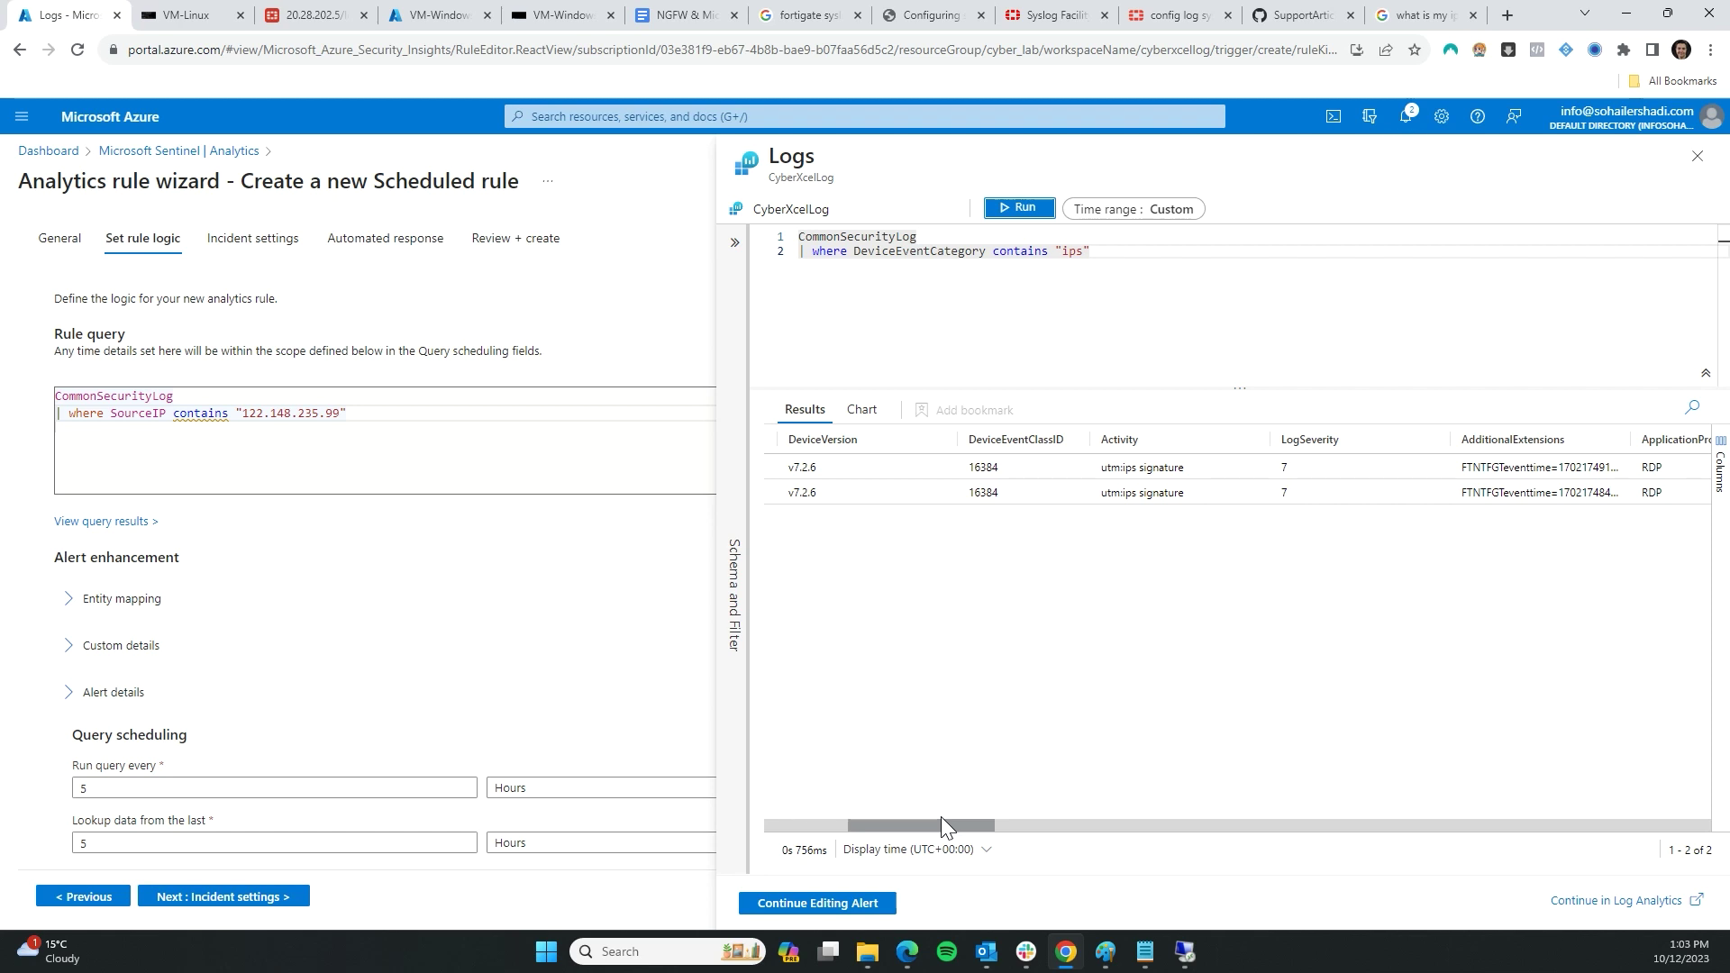
{"action": "left_click", "coordinate": [1190, 957]}
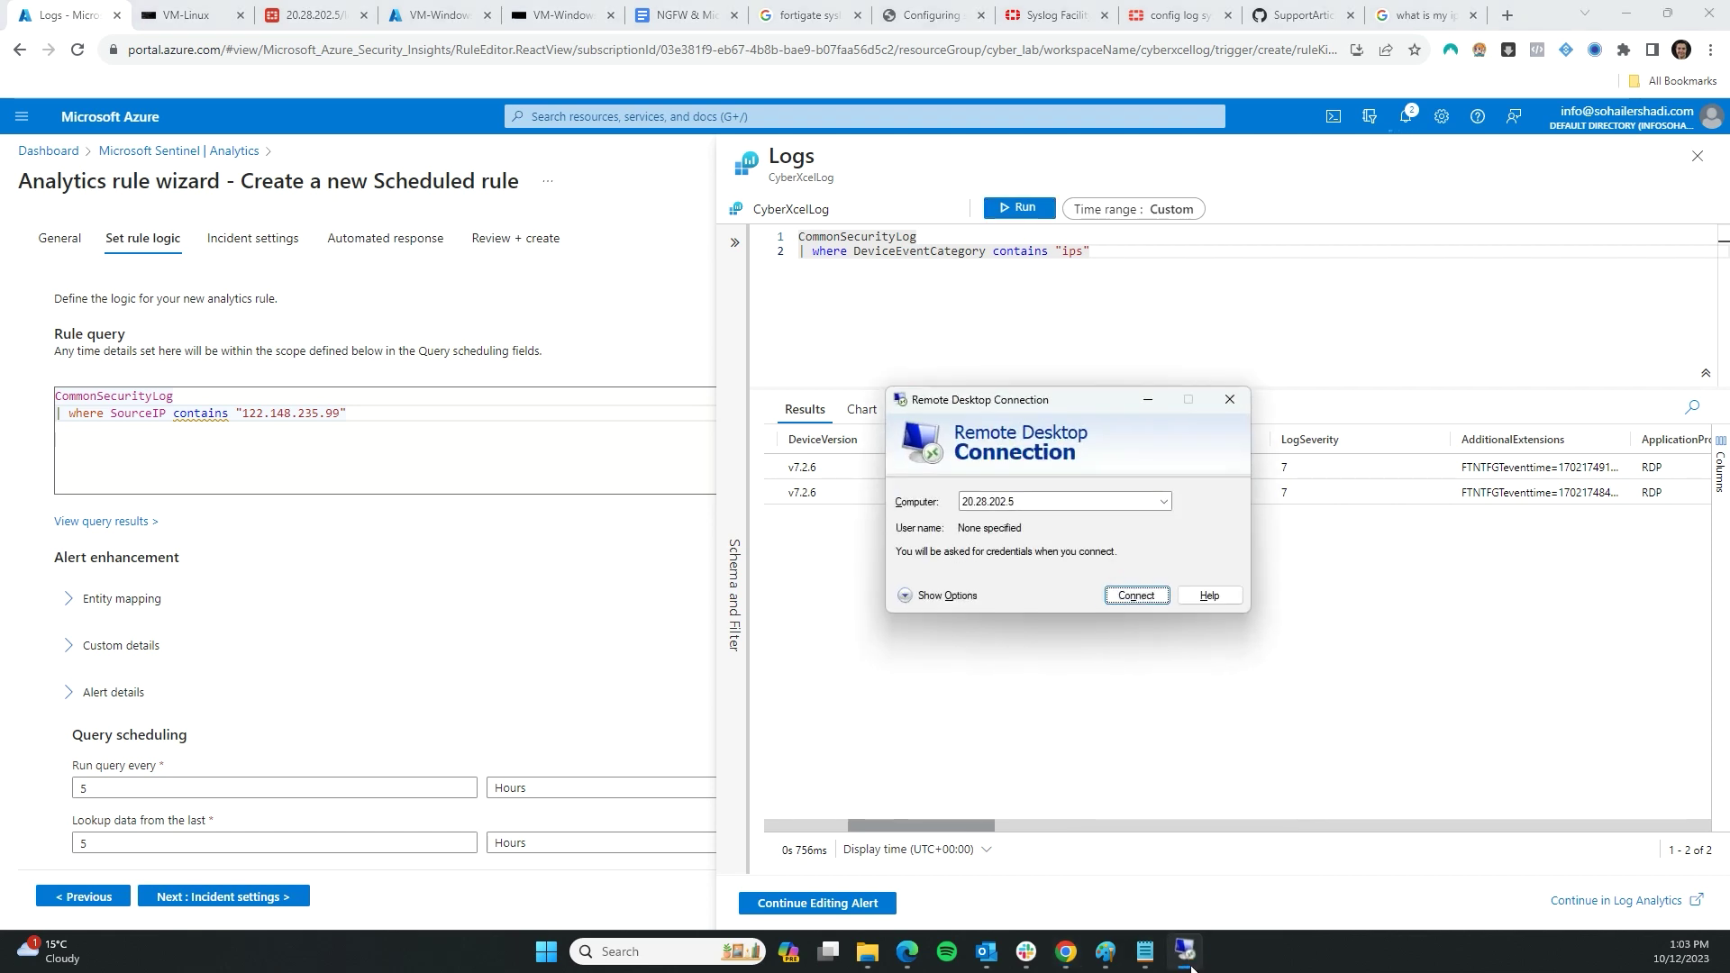
{"action": "left_click", "coordinate": [1338, 715]}
{"action": "mouse_move", "coordinate": [991, 825]}
{"action": "left_mouse_down"}
{"action": "mouse_move", "coordinate": [1159, 824]}
{"action": "mouse_move", "coordinate": [977, 822]}
{"action": "left_mouse_up"}
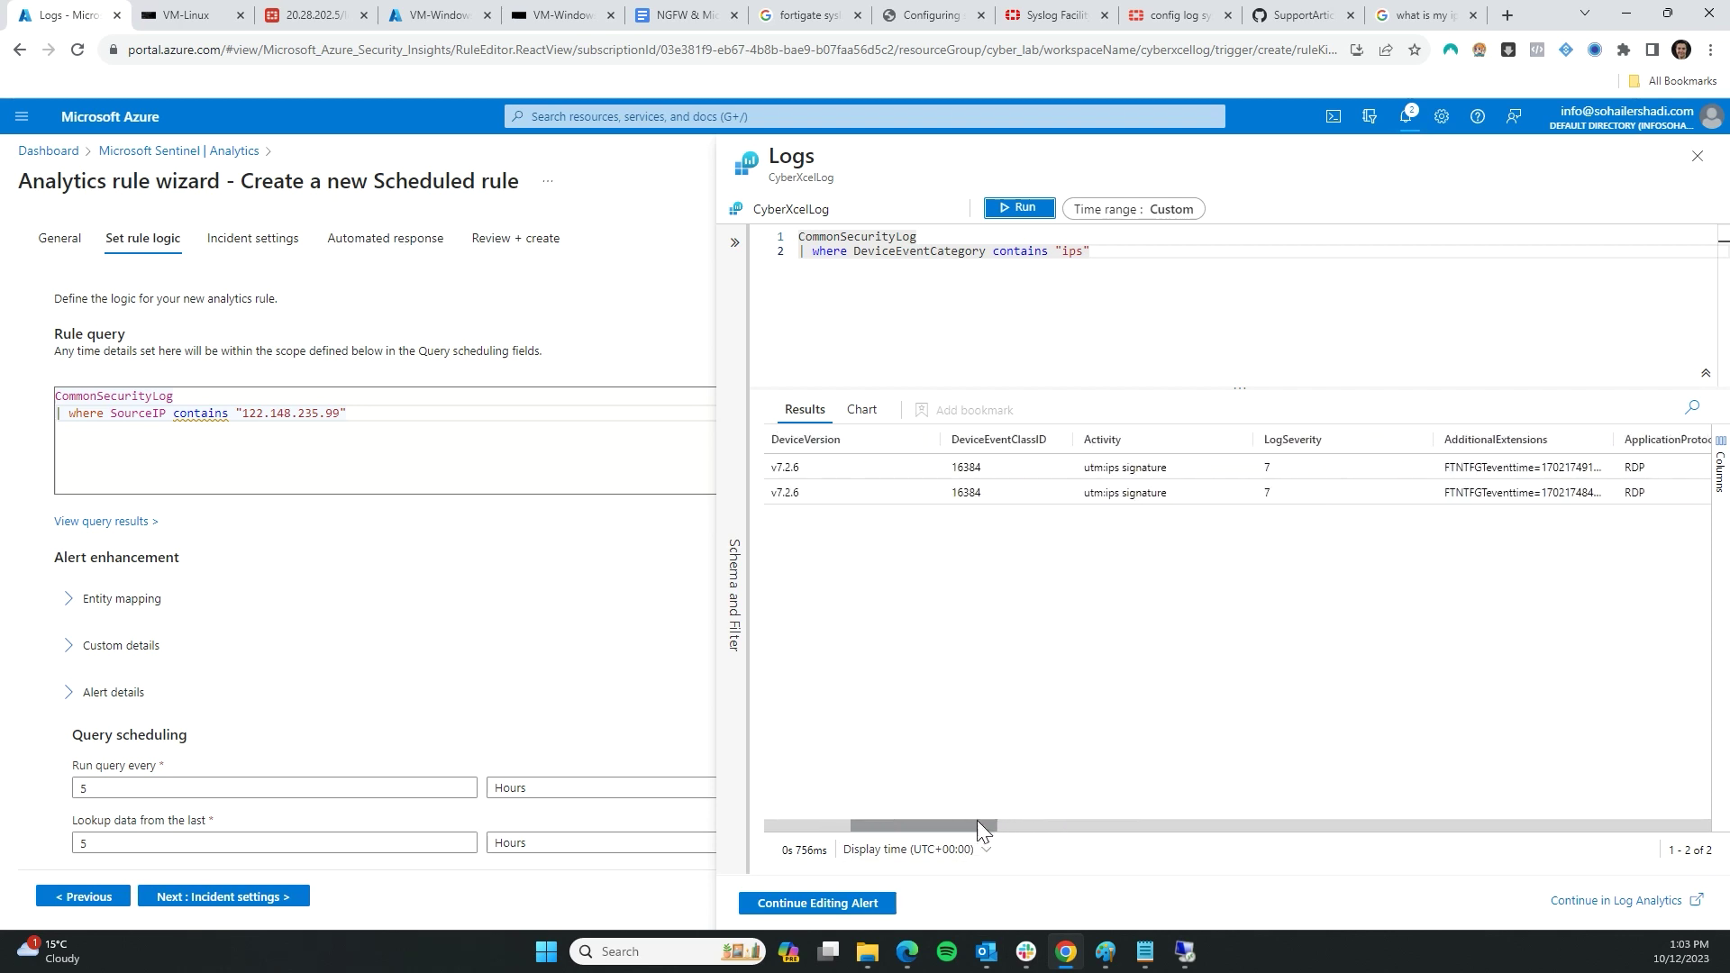
- Replace the rule query with the CommonSecurityLog query where DeviceEventCategory contains "ips", copied from the log query, and close the Logs pane
{"action": "left_click", "coordinate": [1108, 269]}
{"action": "key", "text": "ctrl+a"}
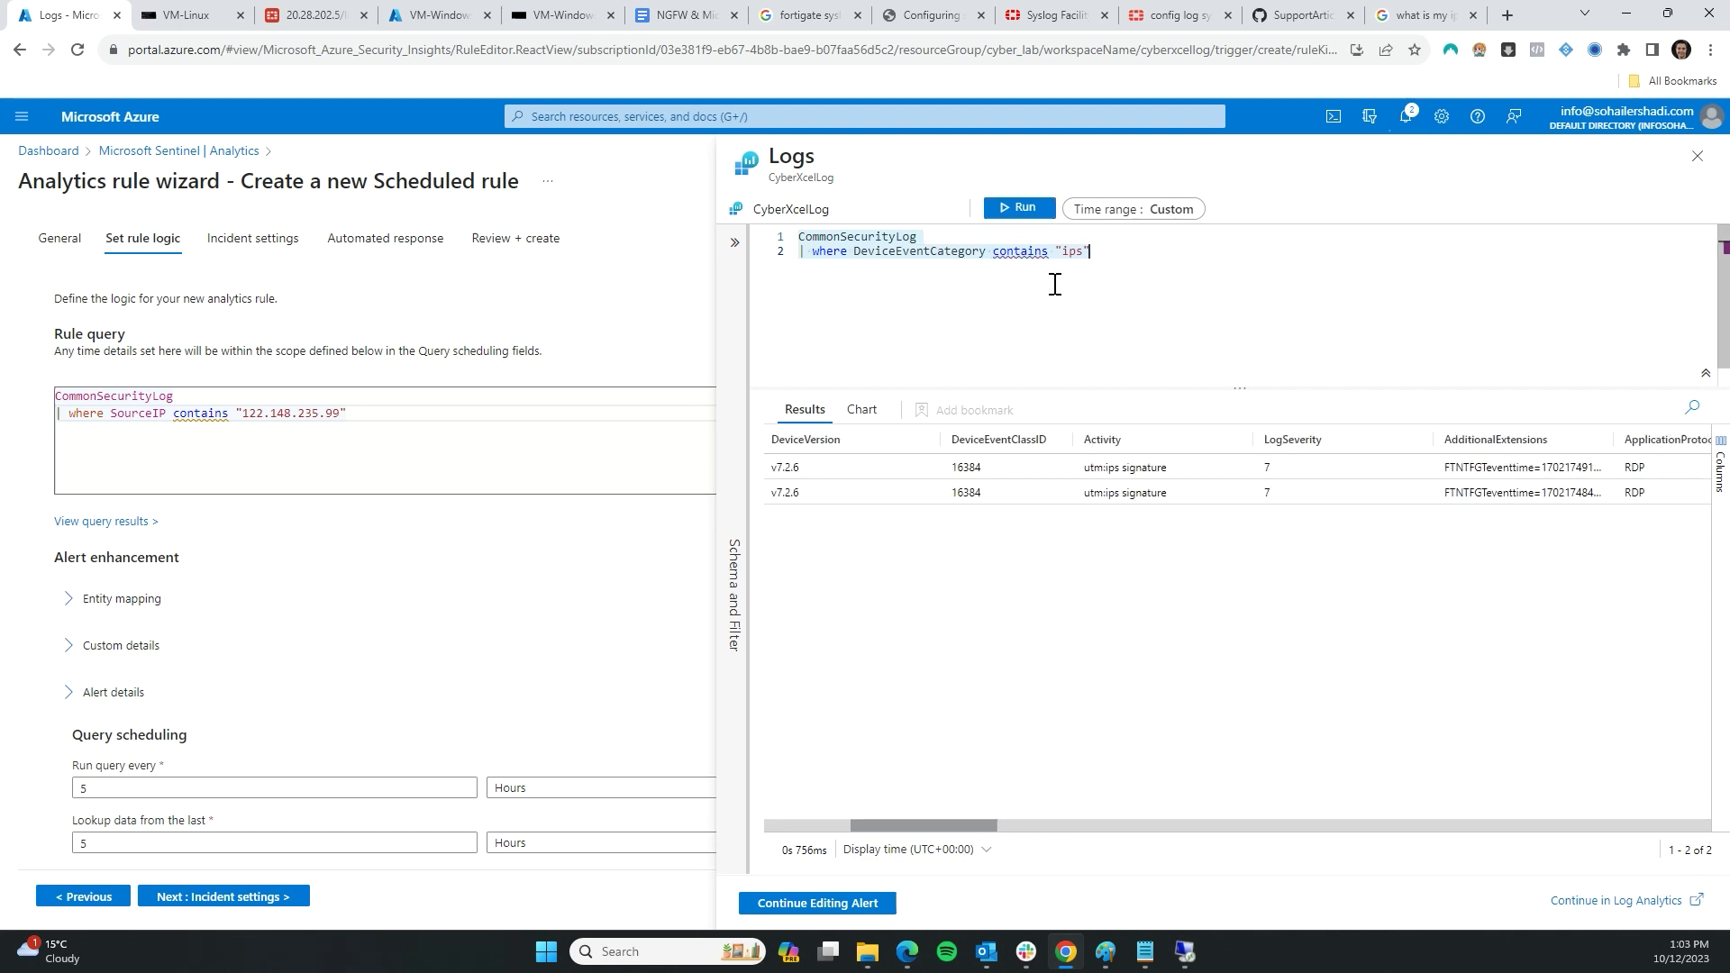
{"action": "key", "text": "ctrl+c"}
{"action": "left_click", "coordinate": [382, 425]}
{"action": "key", "text": "ctrl+a"}
{"action": "key", "text": "ctrl+v"}
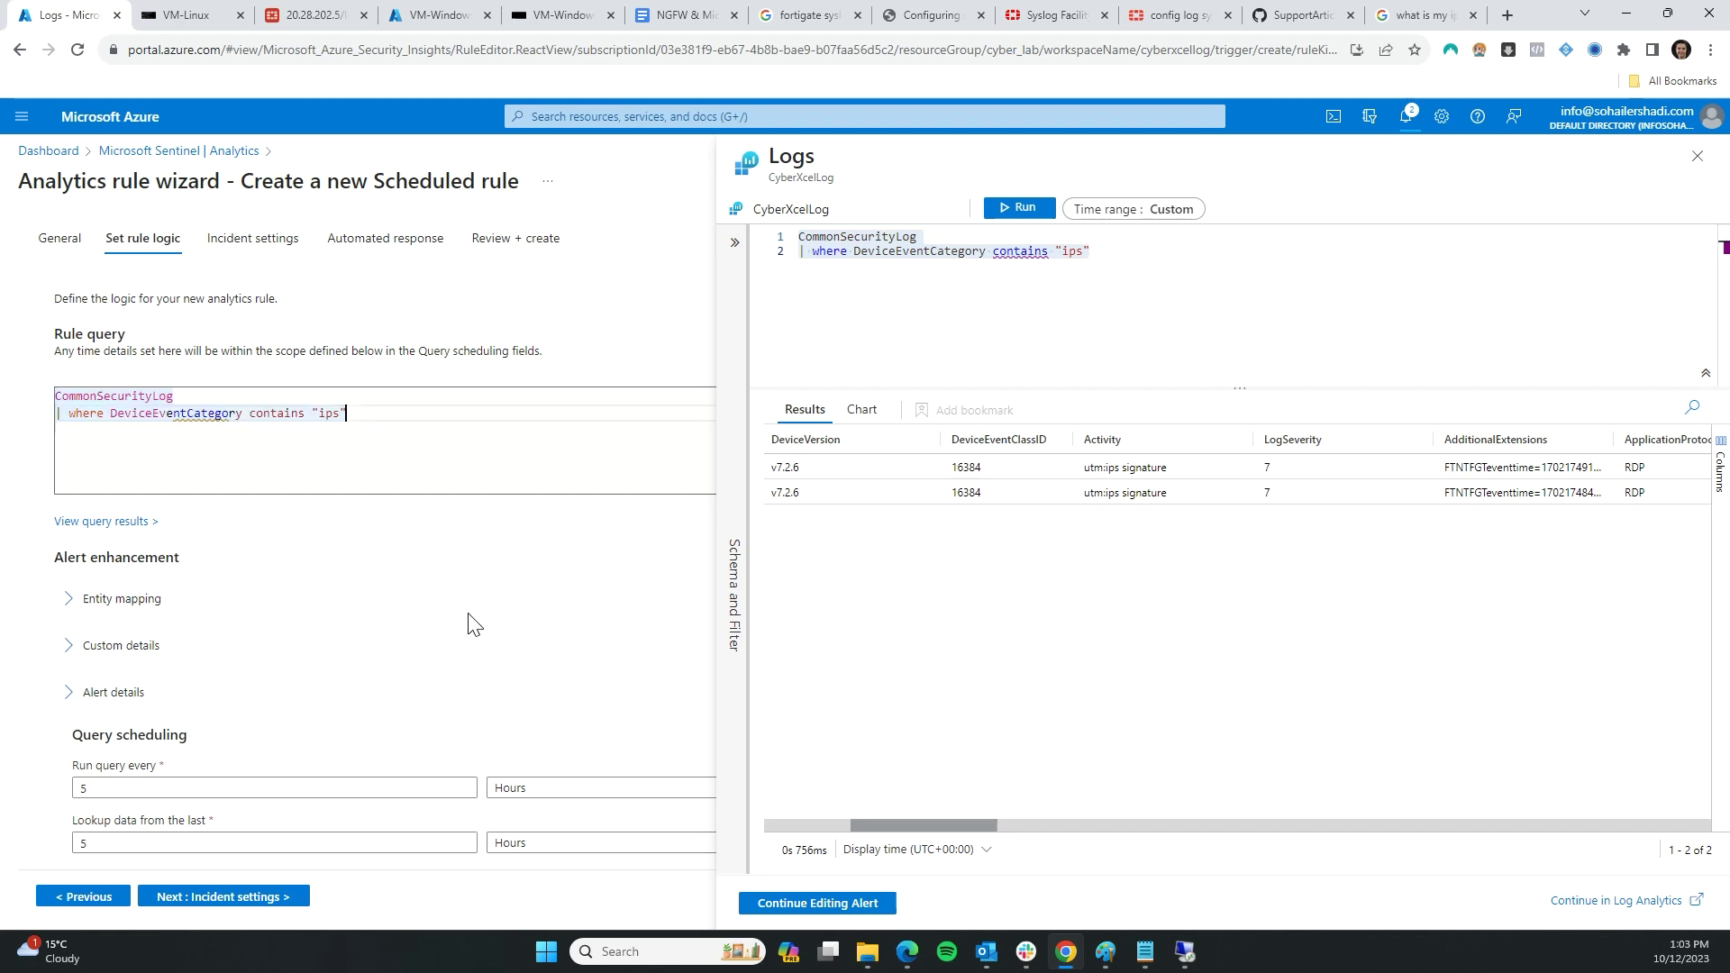
{"action": "left_click", "coordinate": [1698, 158]}
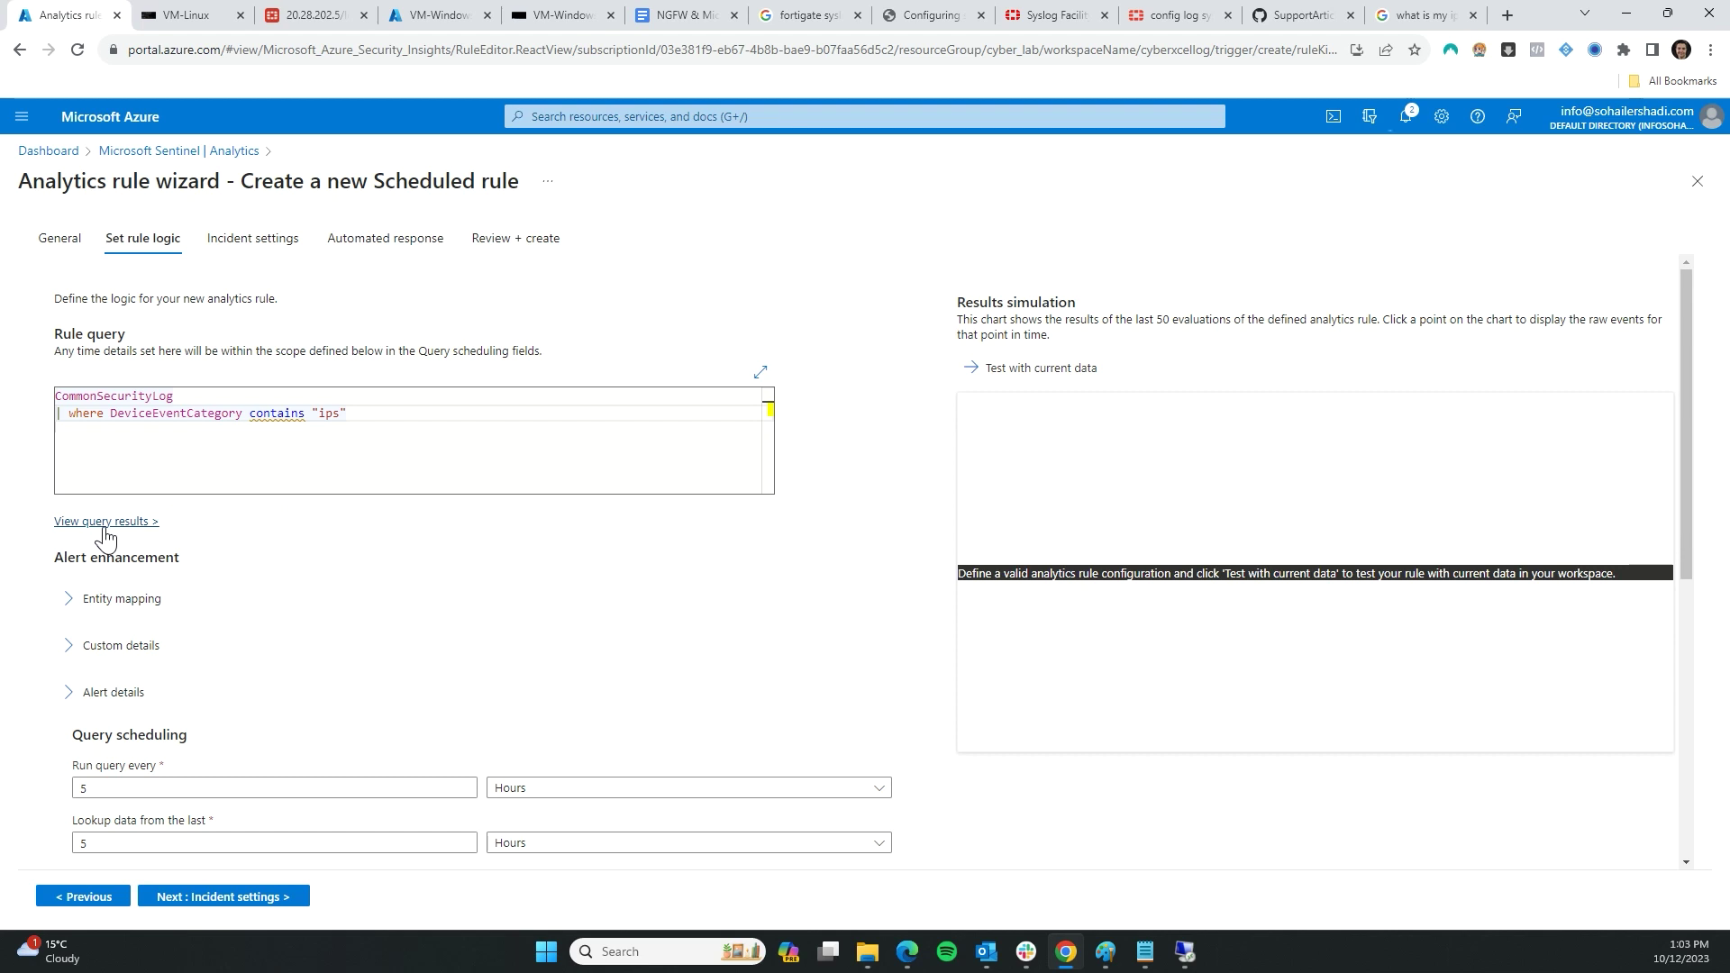
- Test the rule with current data and examine the peak in the results simulation chart
{"action": "left_click", "coordinate": [1009, 372]}
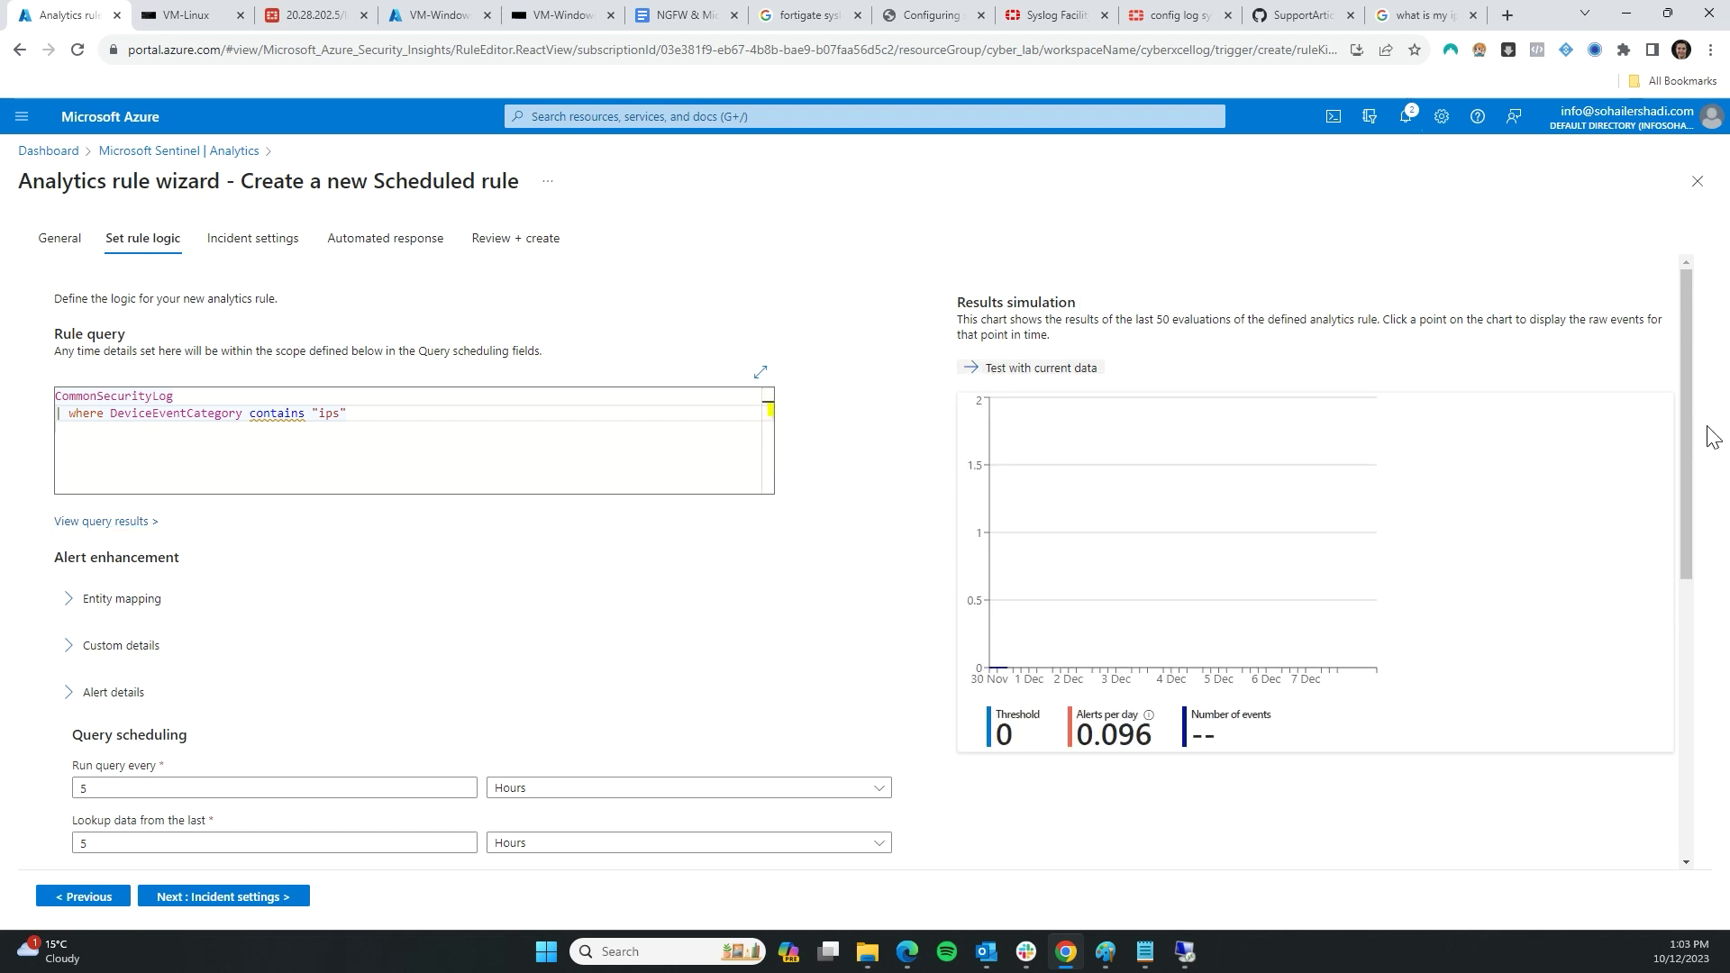
{"action": "scroll", "coordinate": [1226, 544], "scroll_direction": "down", "scroll_amount": 2}
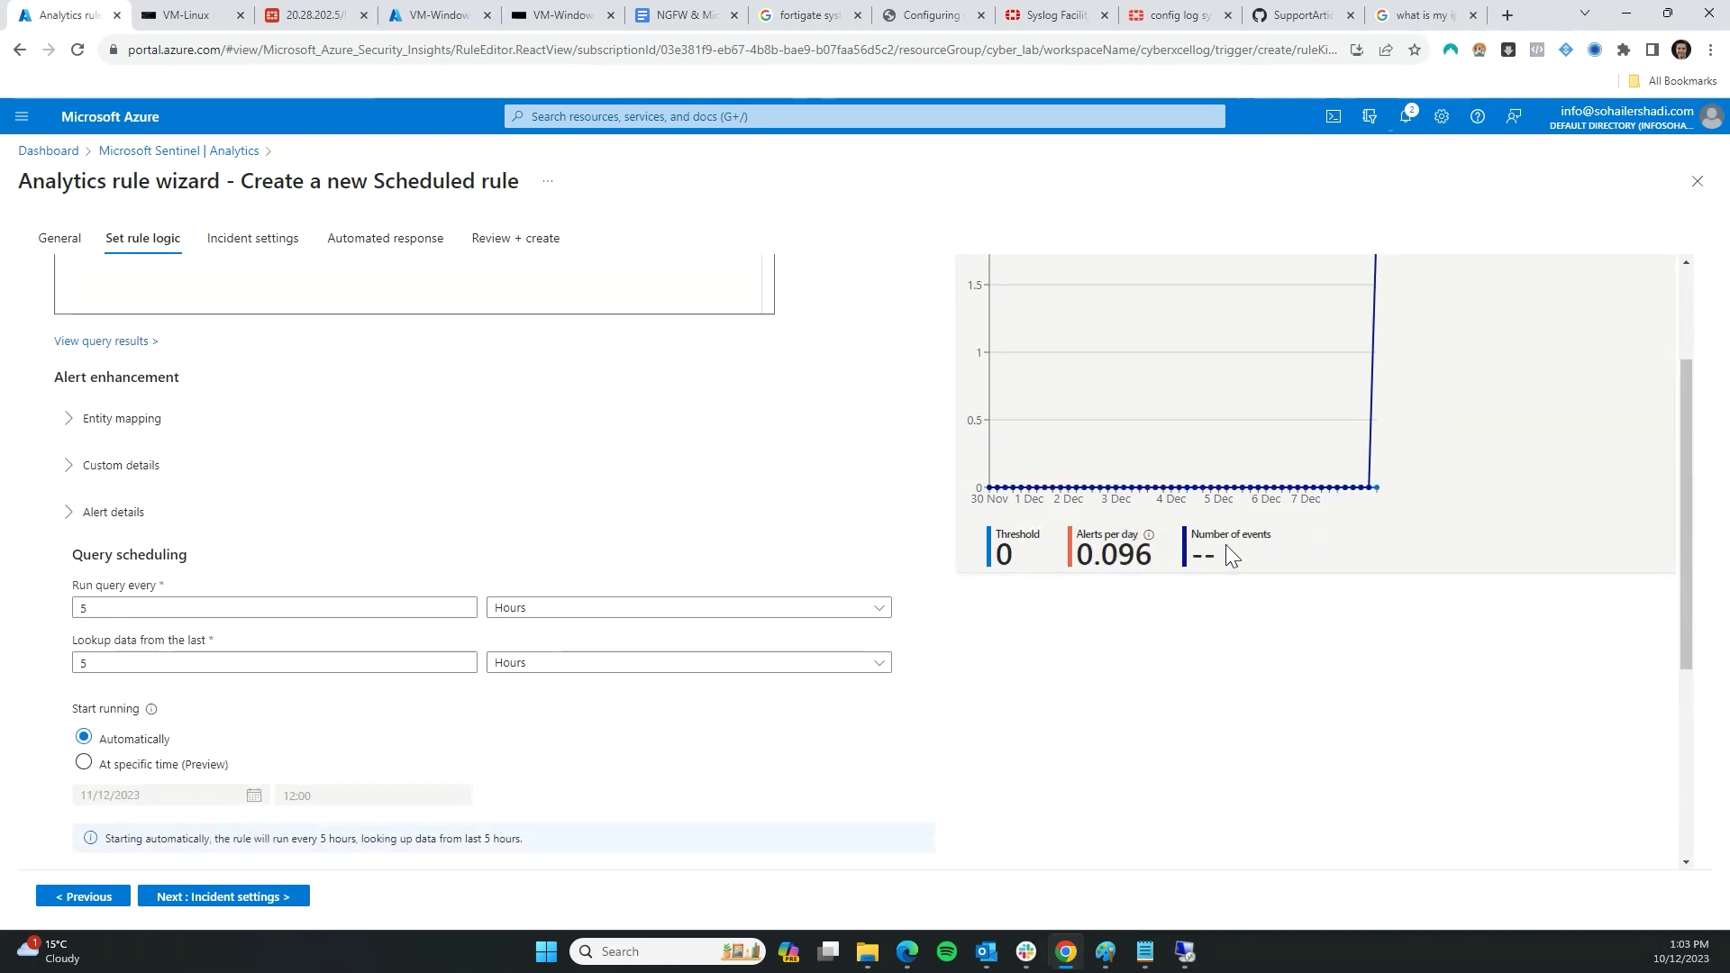
{"action": "scroll", "coordinate": [1197, 595], "scroll_direction": "up", "scroll_amount": 2}
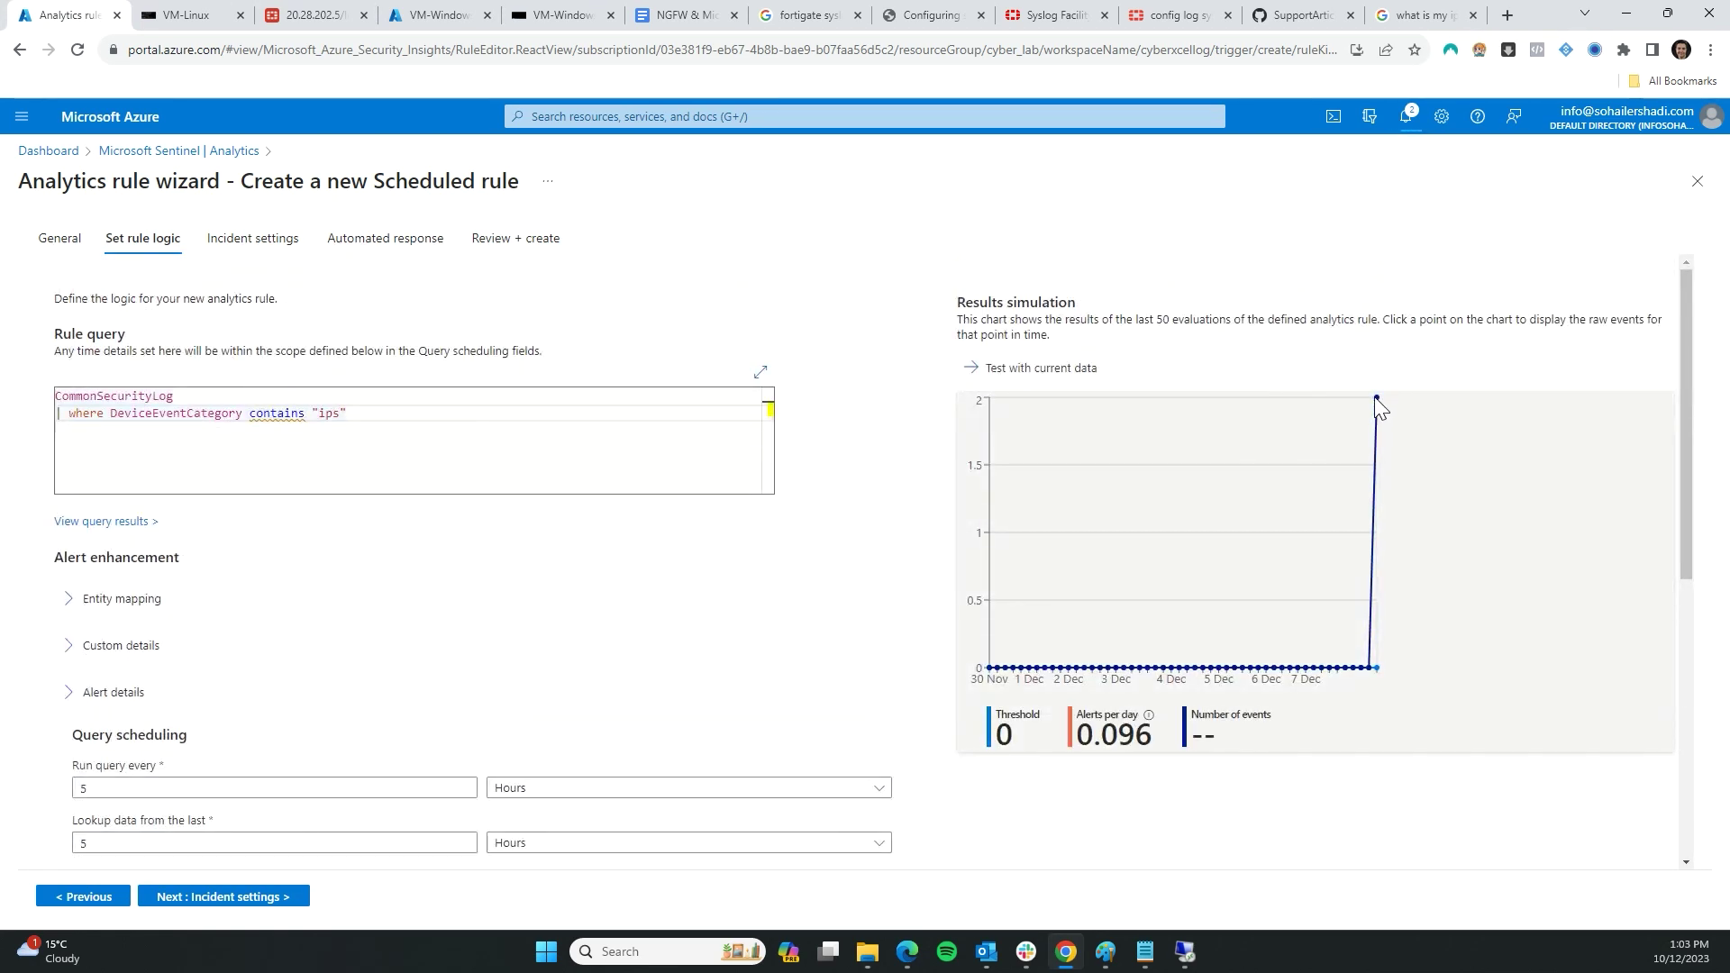
{"action": "mouse_move", "coordinate": [1376, 398]}
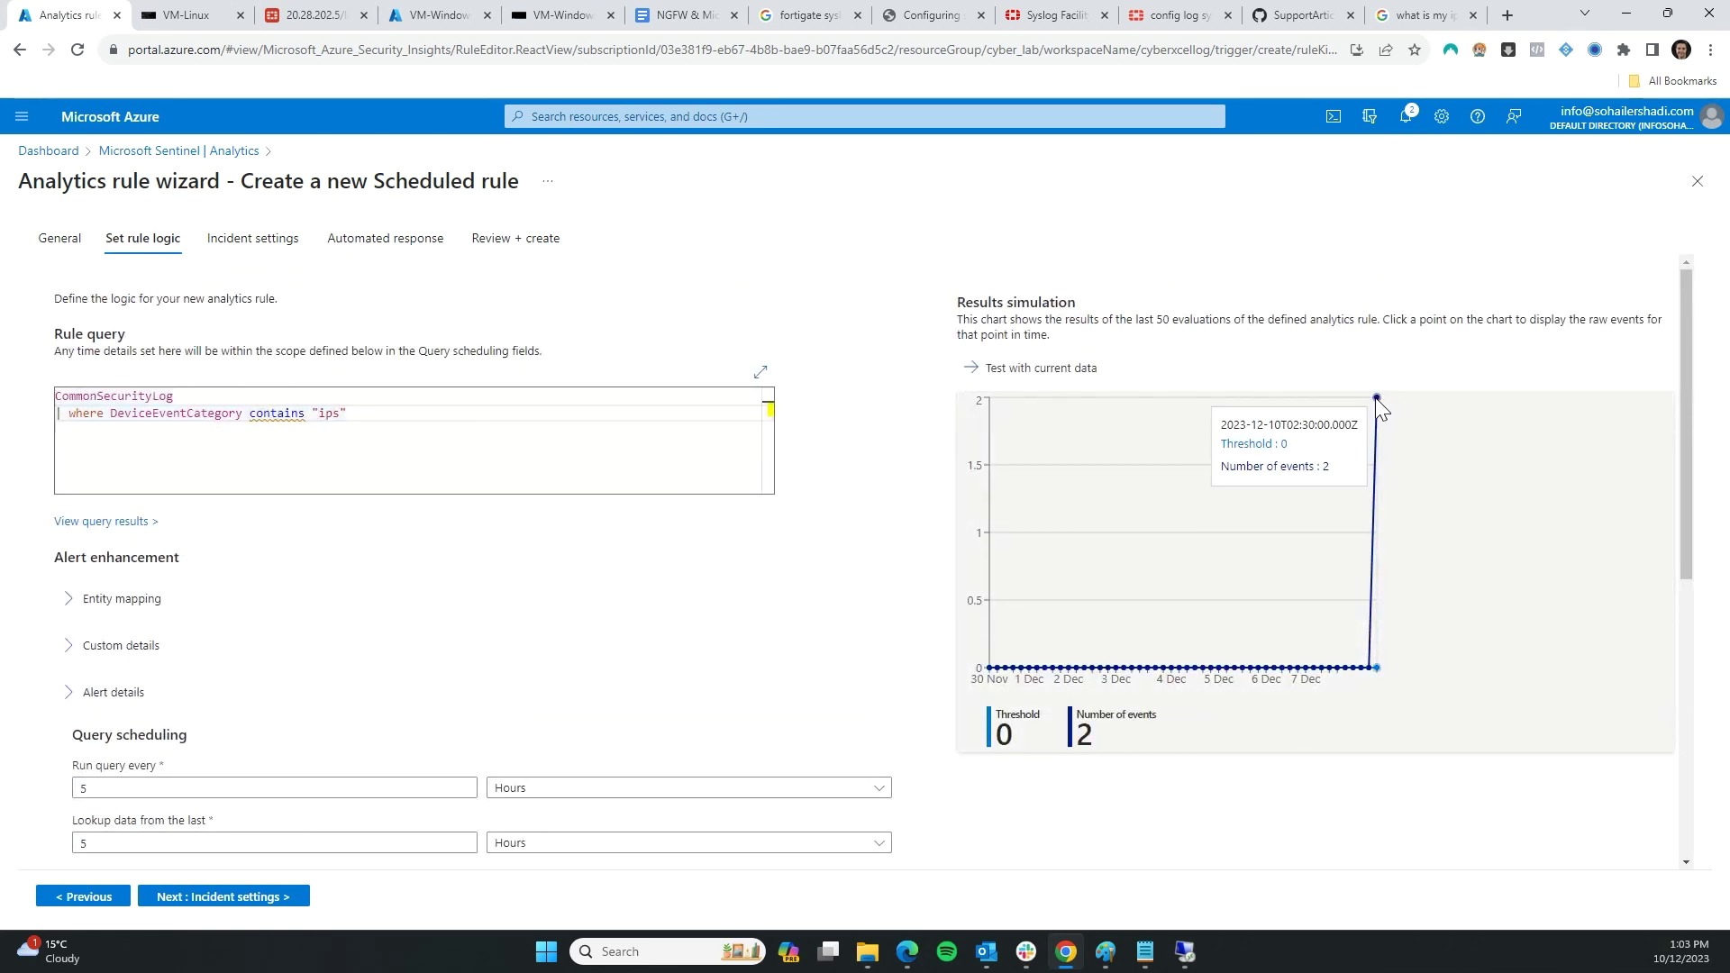
- Add an IP entity to the rule's entity mapping
{"action": "scroll", "coordinate": [217, 613], "scroll_direction": "down", "scroll_amount": 1}
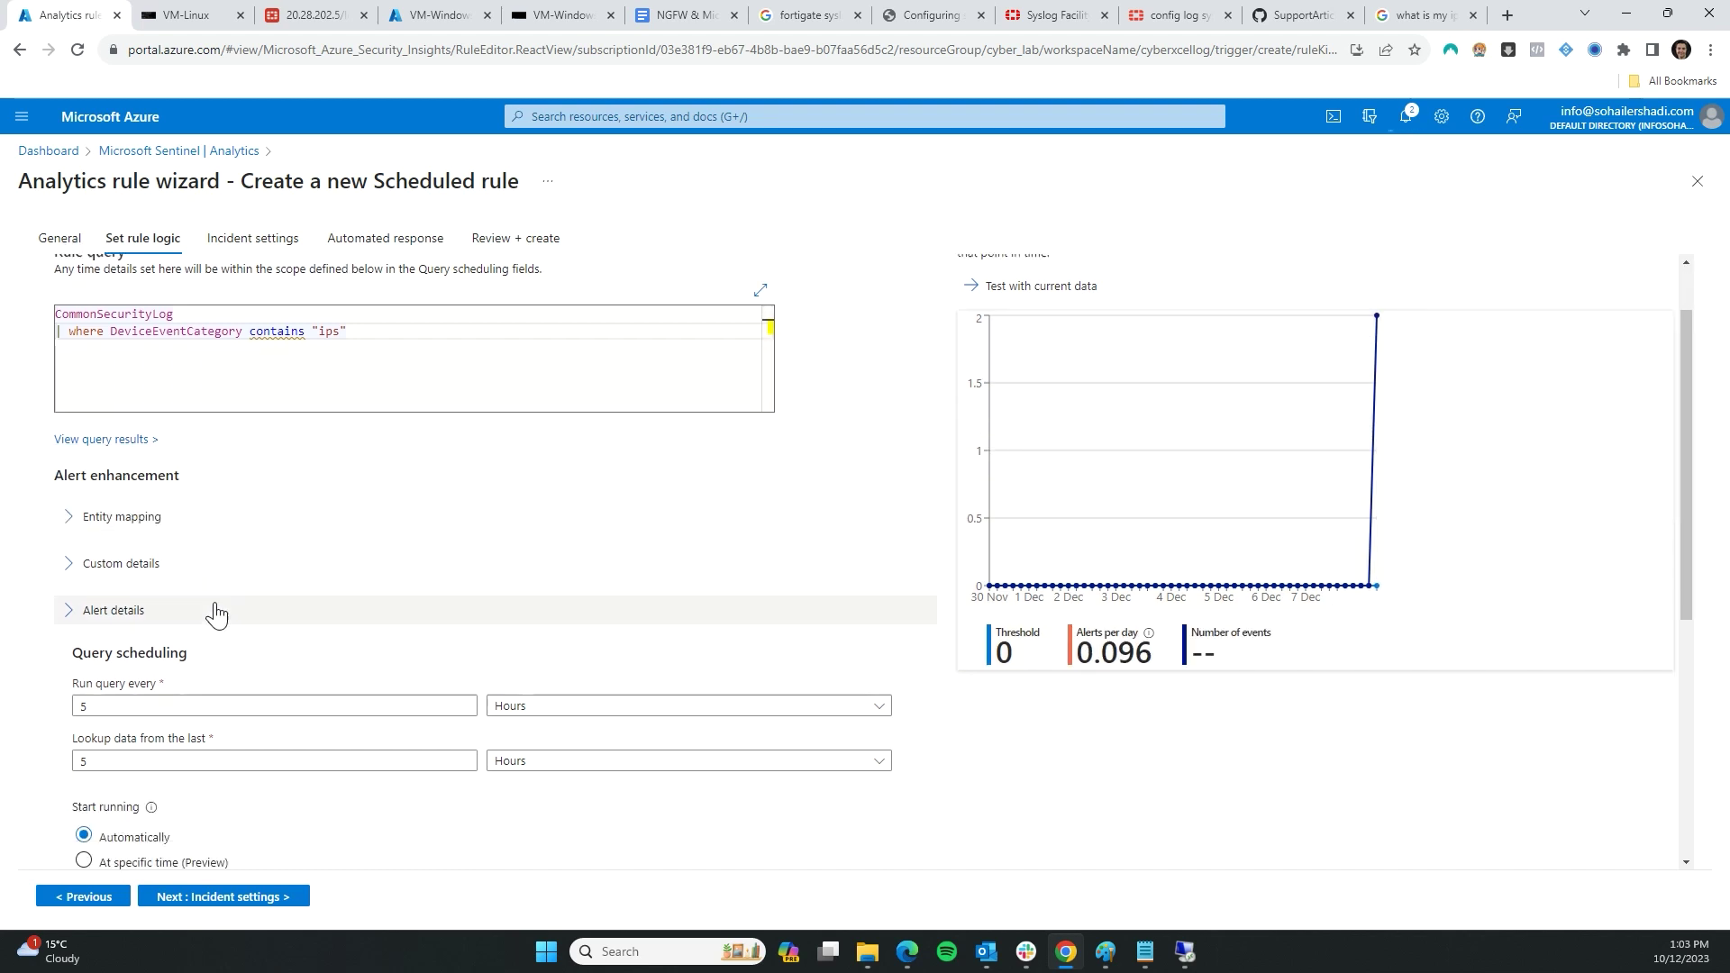
{"action": "scroll", "coordinate": [217, 613], "scroll_direction": "down", "scroll_amount": 1}
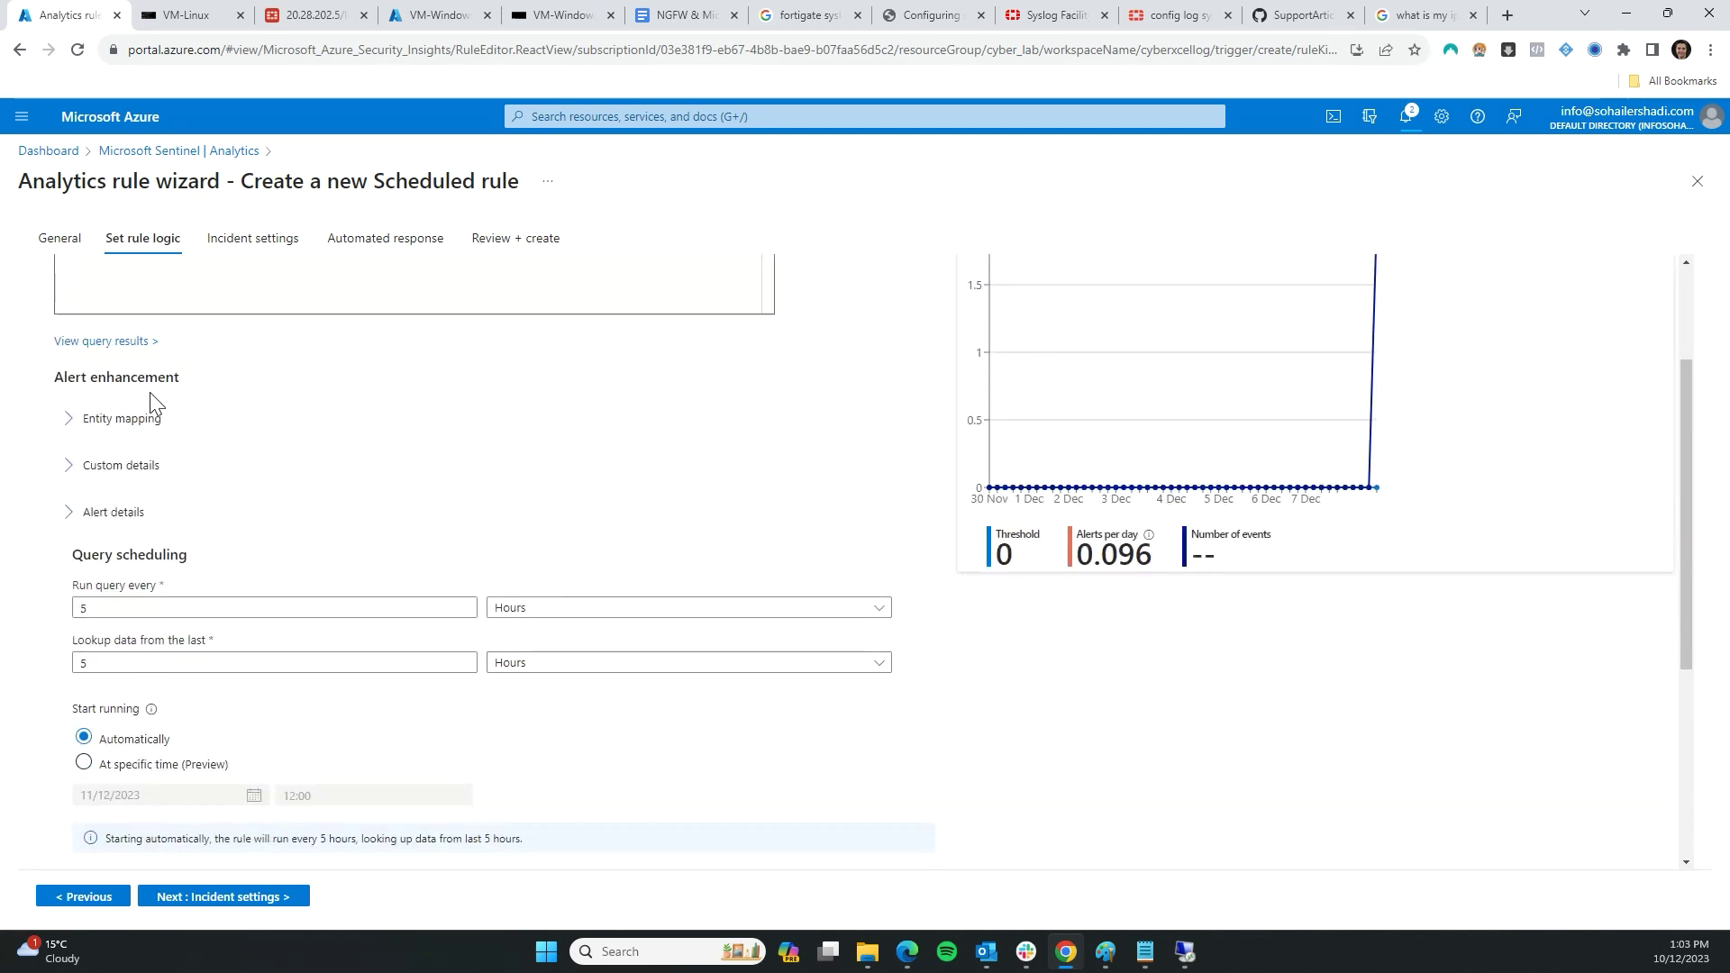
{"action": "left_click", "coordinate": [68, 420]}
{"action": "left_click", "coordinate": [136, 503]}
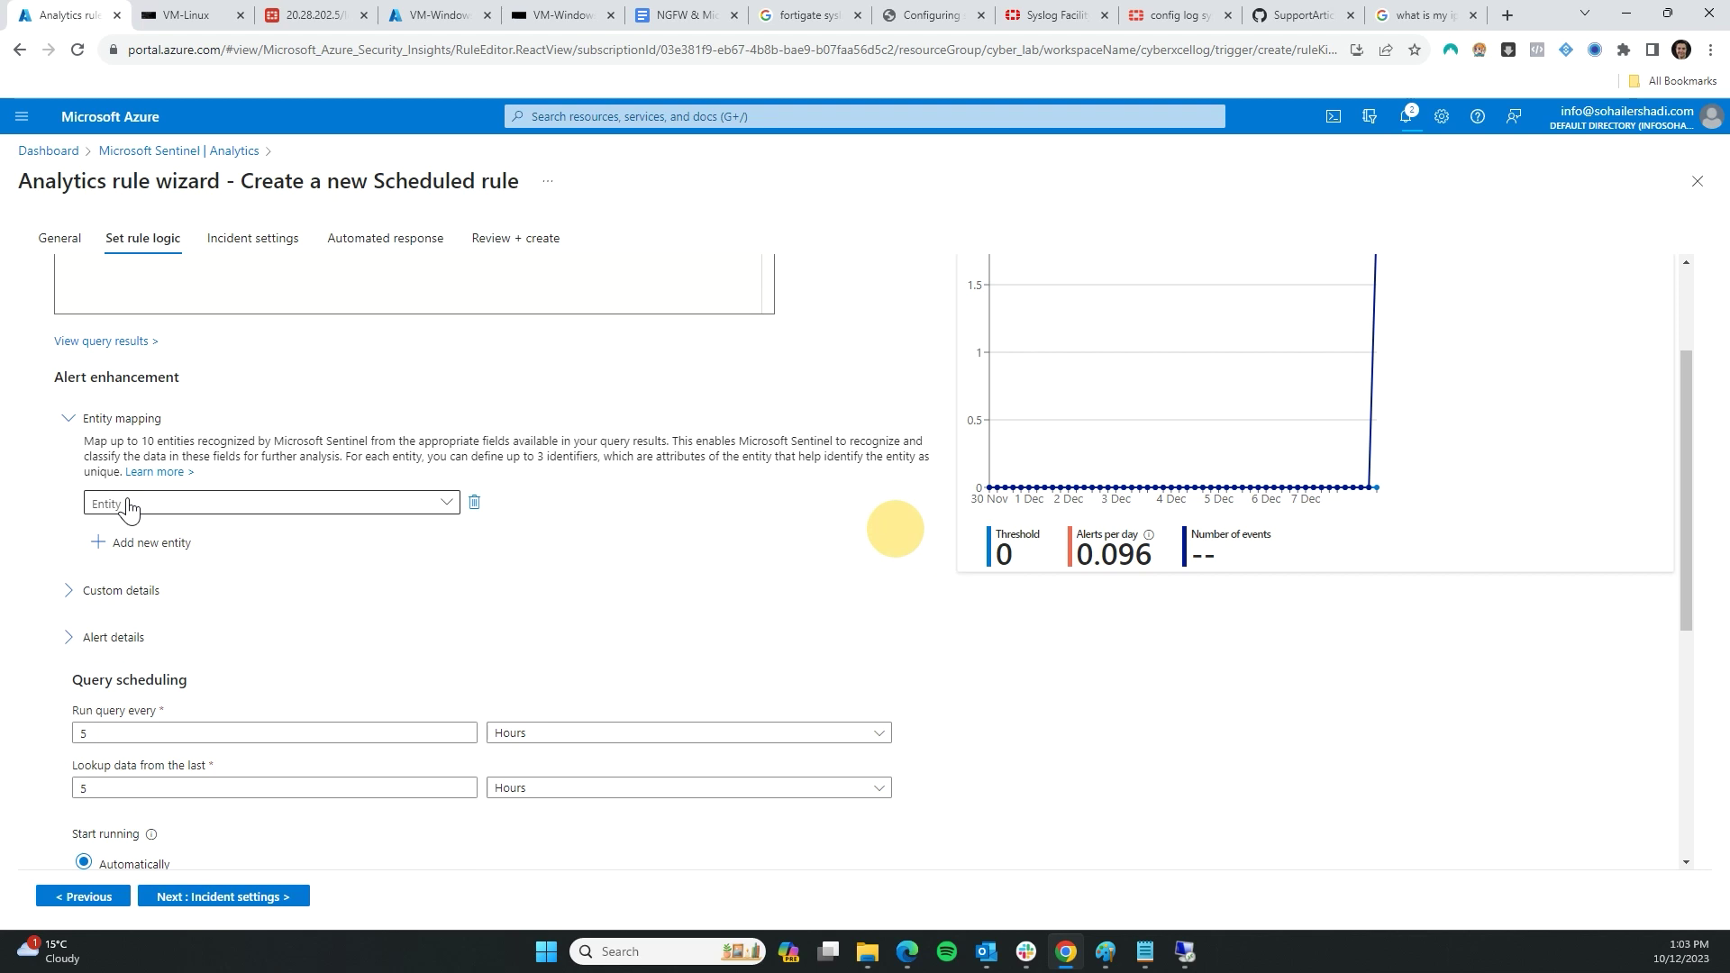
{"action": "left_click", "coordinate": [276, 504]}
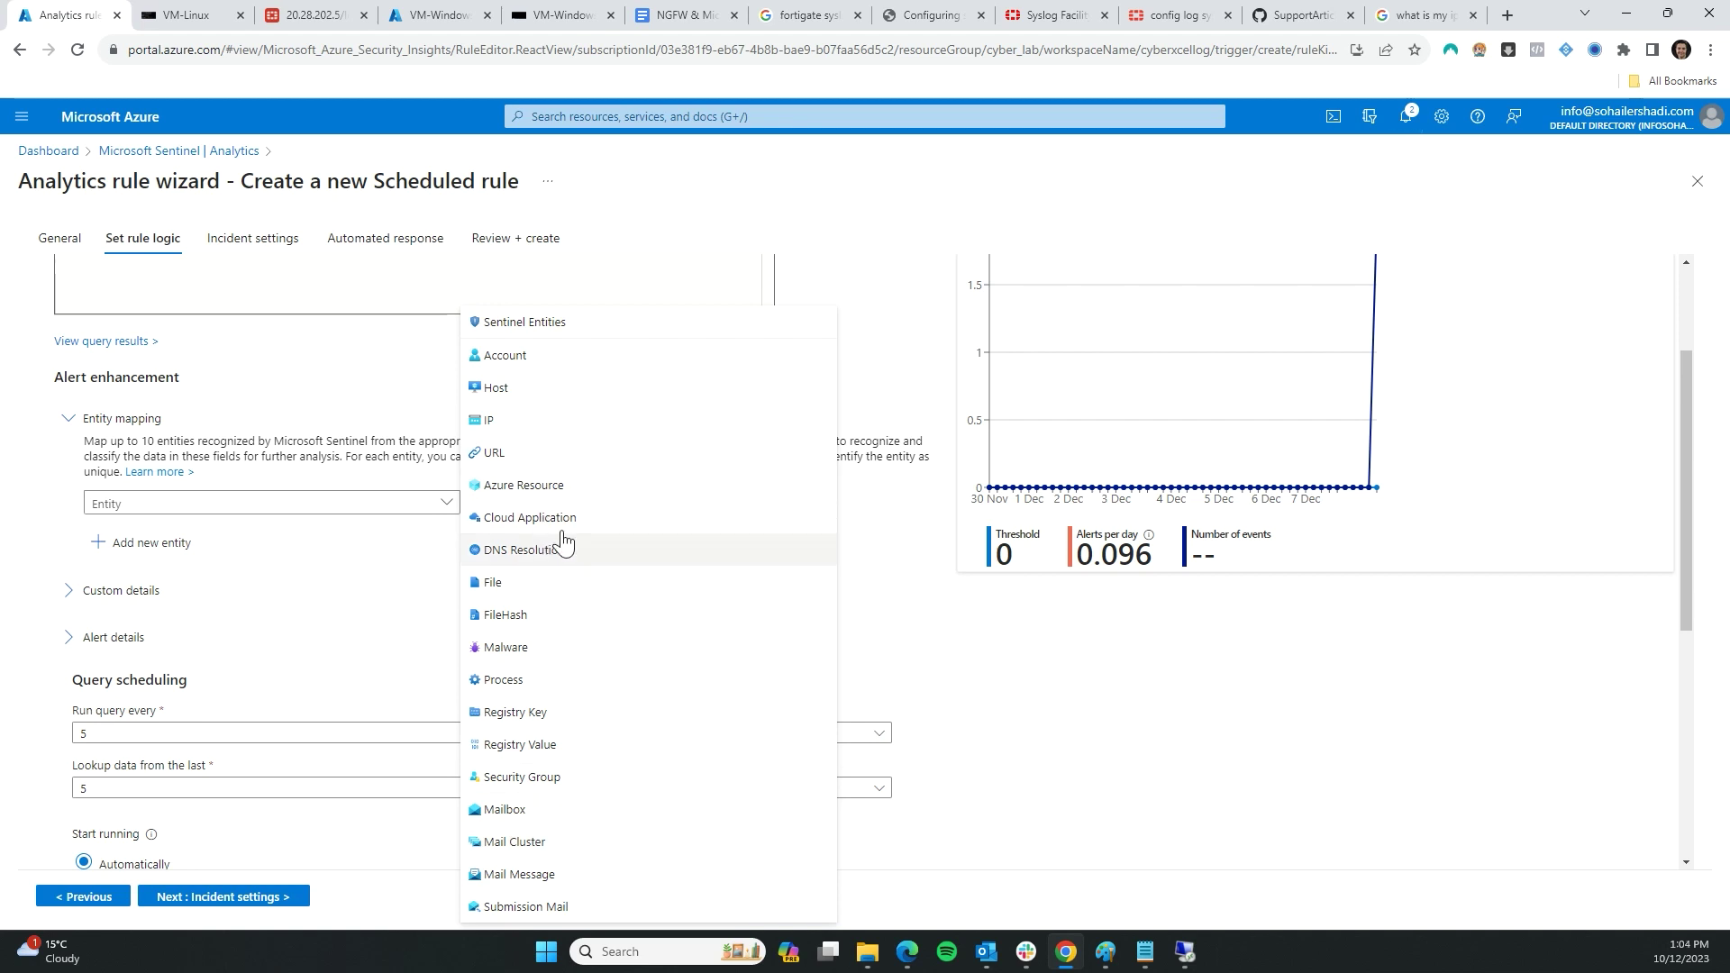
{"action": "left_click", "coordinate": [516, 431]}
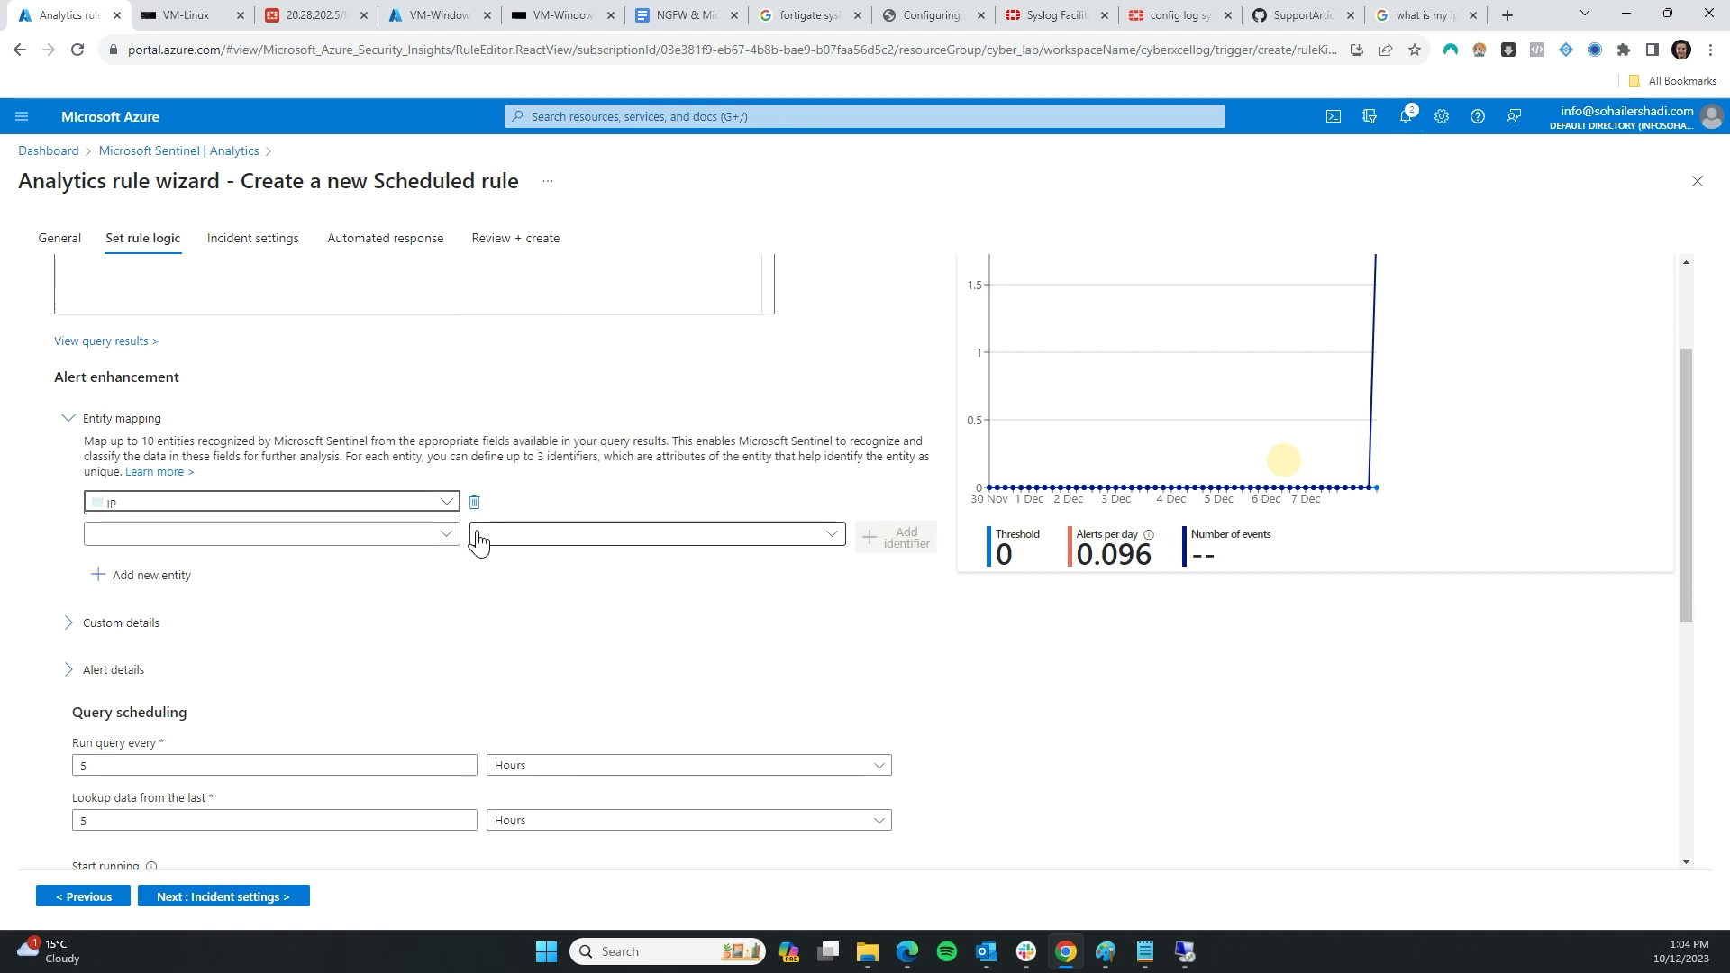
- Map the IP entity's Address identifier to the SourceIP column
{"action": "left_click", "coordinate": [263, 539]}
{"action": "left_click", "coordinate": [169, 606]}
{"action": "left_click", "coordinate": [571, 534]}
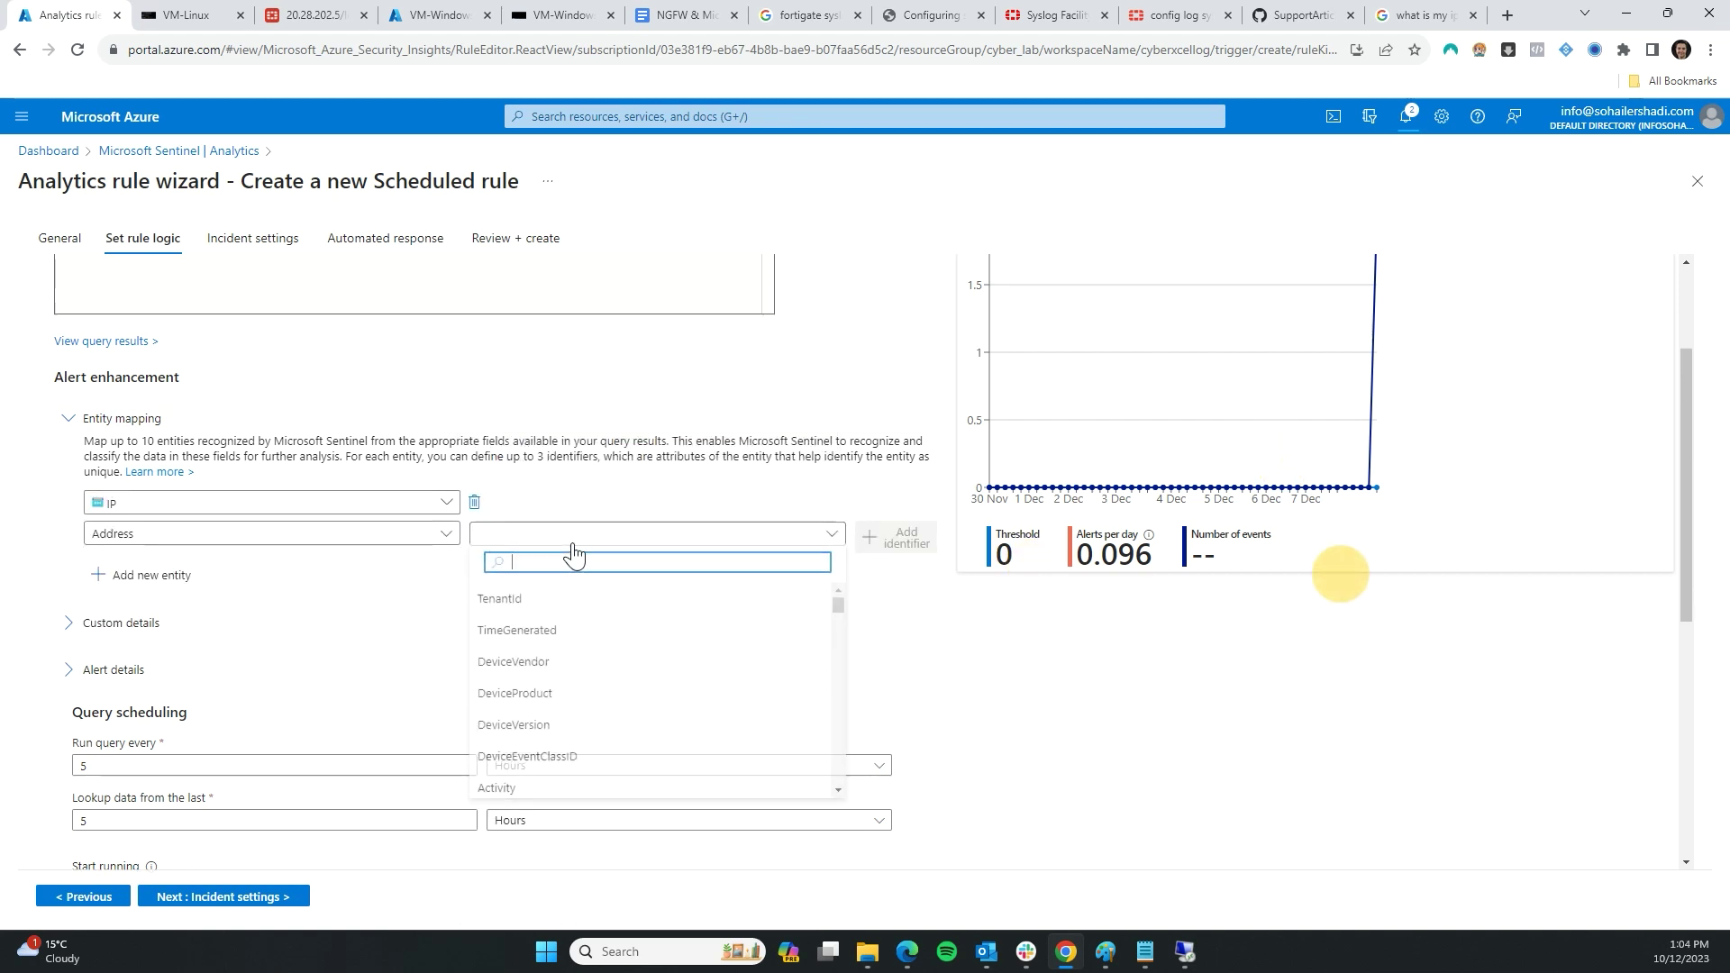
{"action": "scroll", "coordinate": [568, 683], "scroll_direction": "down", "scroll_amount": 1}
{"action": "scroll", "coordinate": [570, 685], "scroll_direction": "down", "scroll_amount": 5}
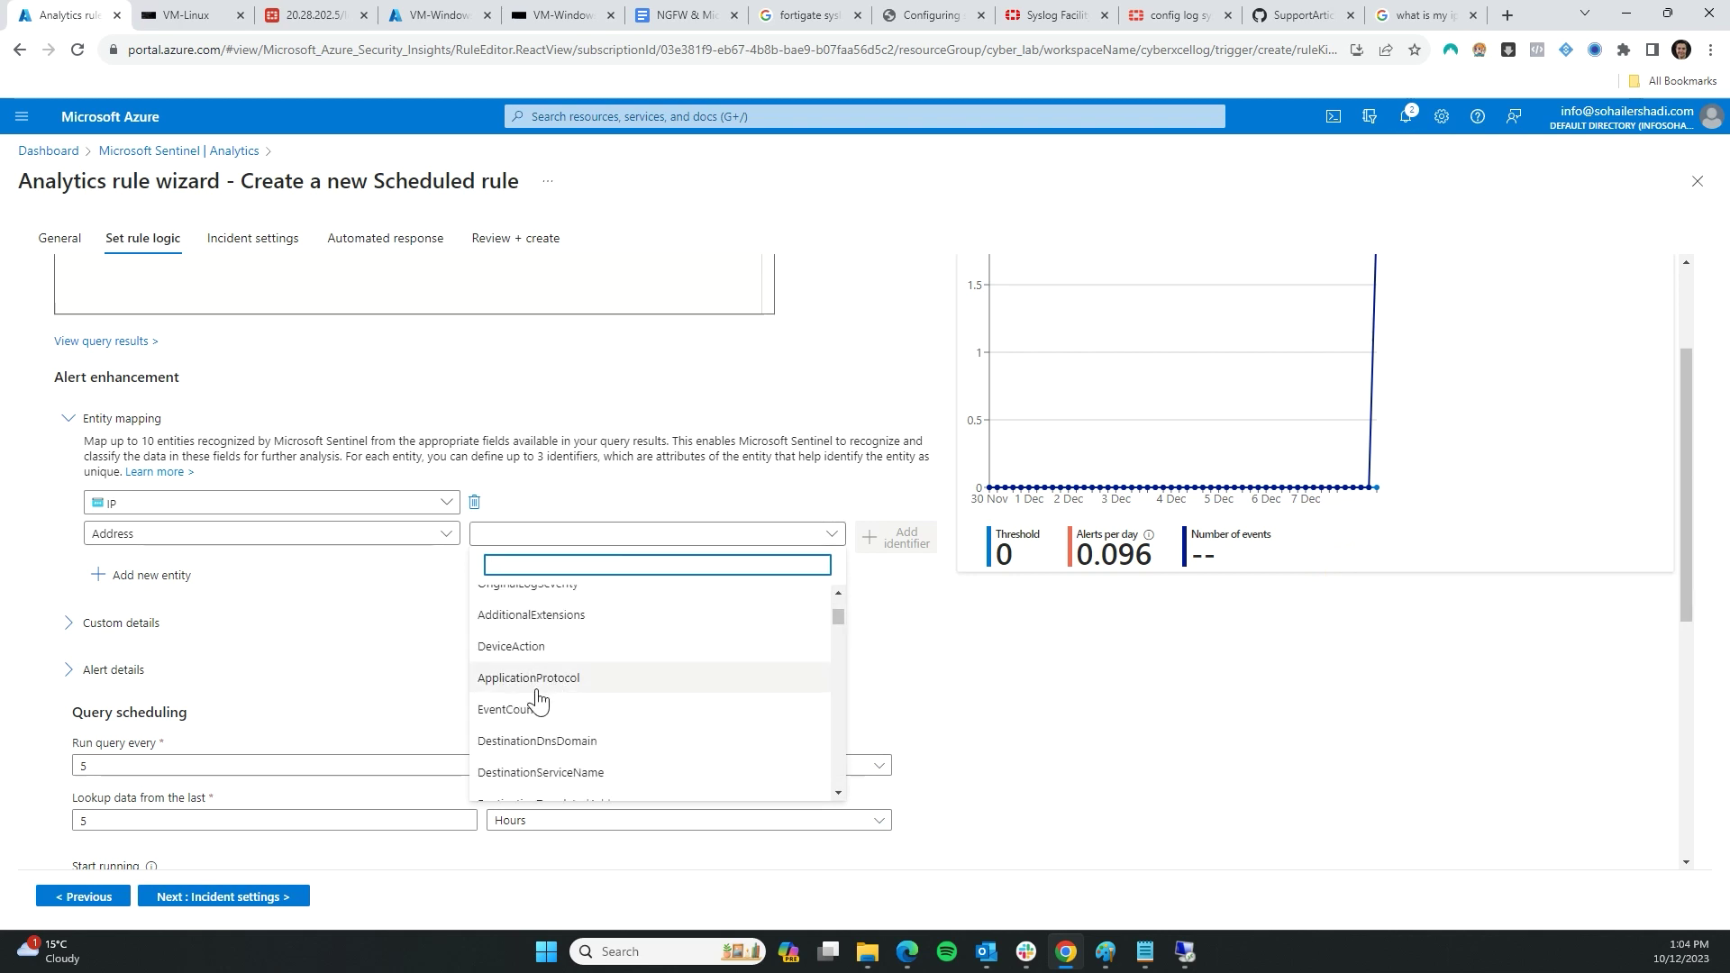
{"action": "scroll", "coordinate": [576, 701], "scroll_direction": "down", "scroll_amount": 3}
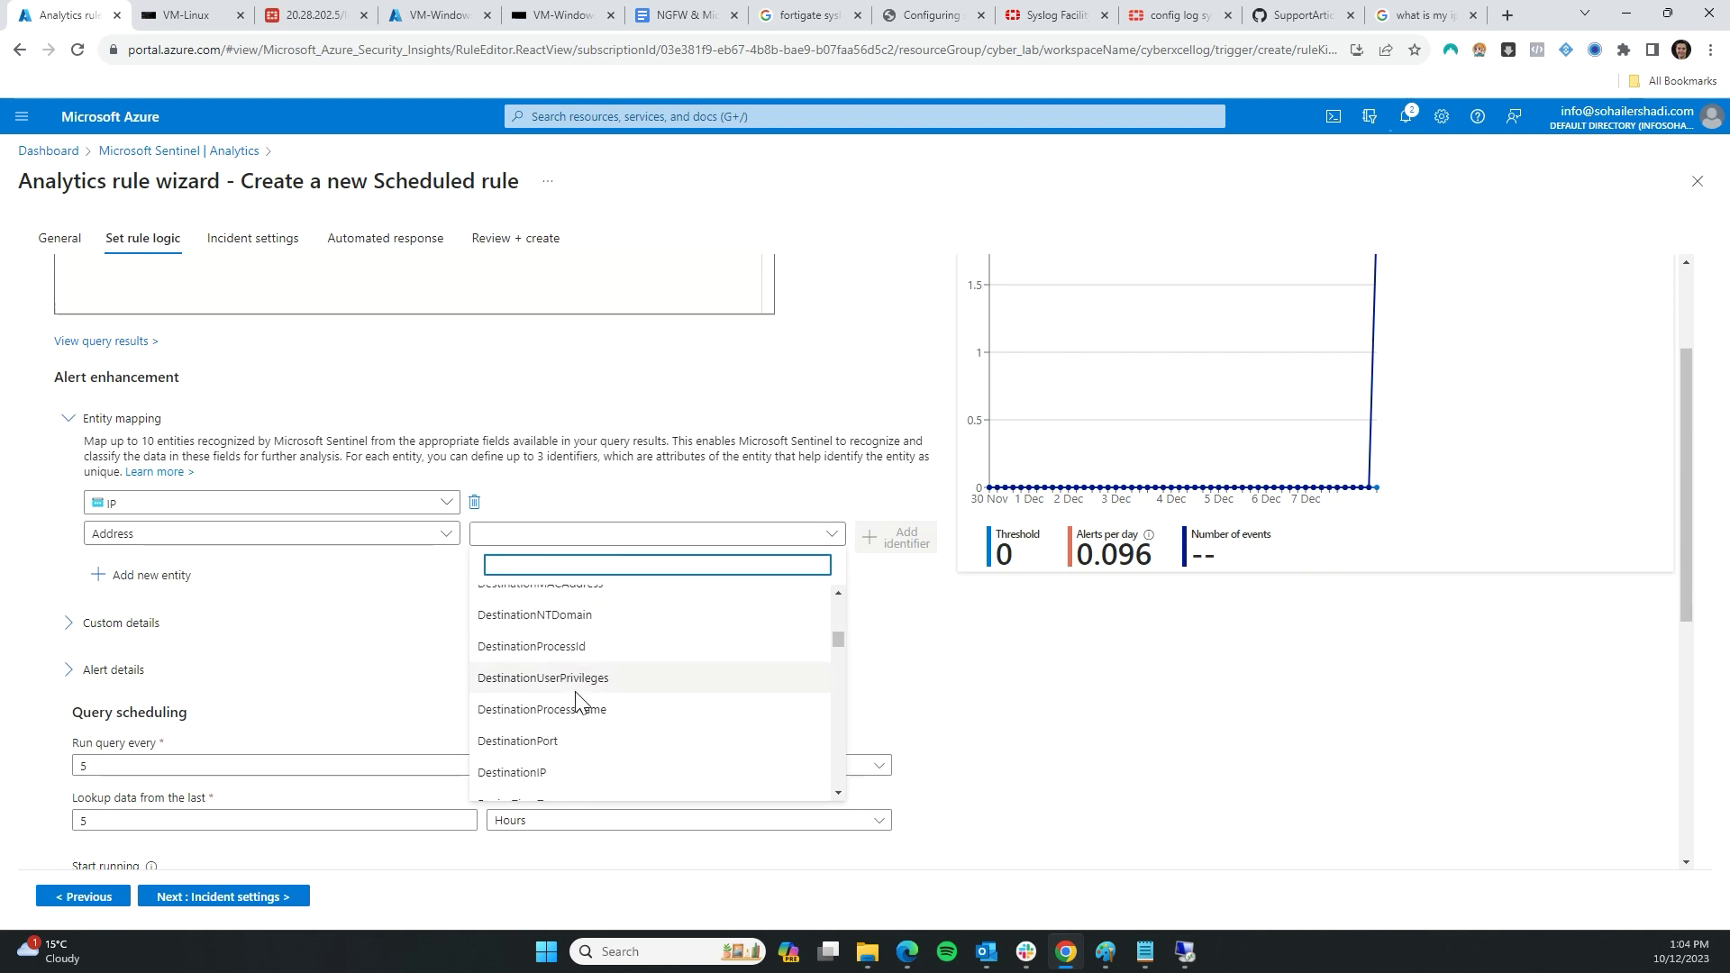
{"action": "type", "text": "sour"}
{"action": "left_click", "coordinate": [556, 663]}
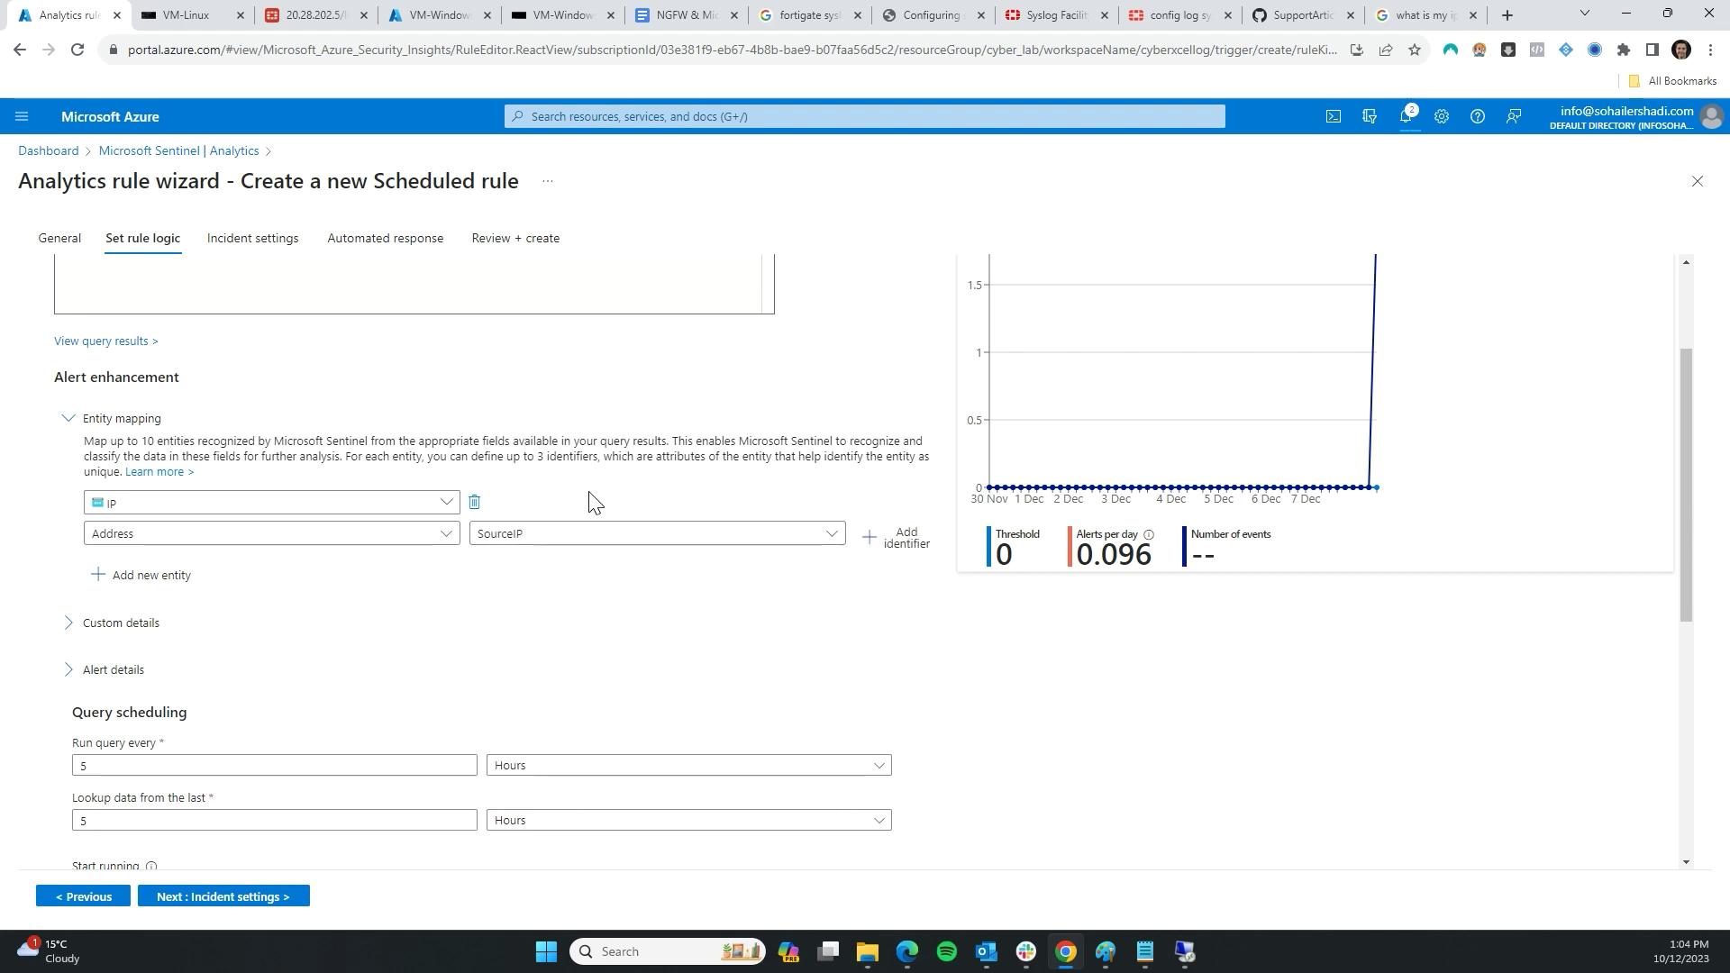
{"action": "left_click", "coordinate": [144, 575]}
{"action": "left_click", "coordinate": [185, 580]}
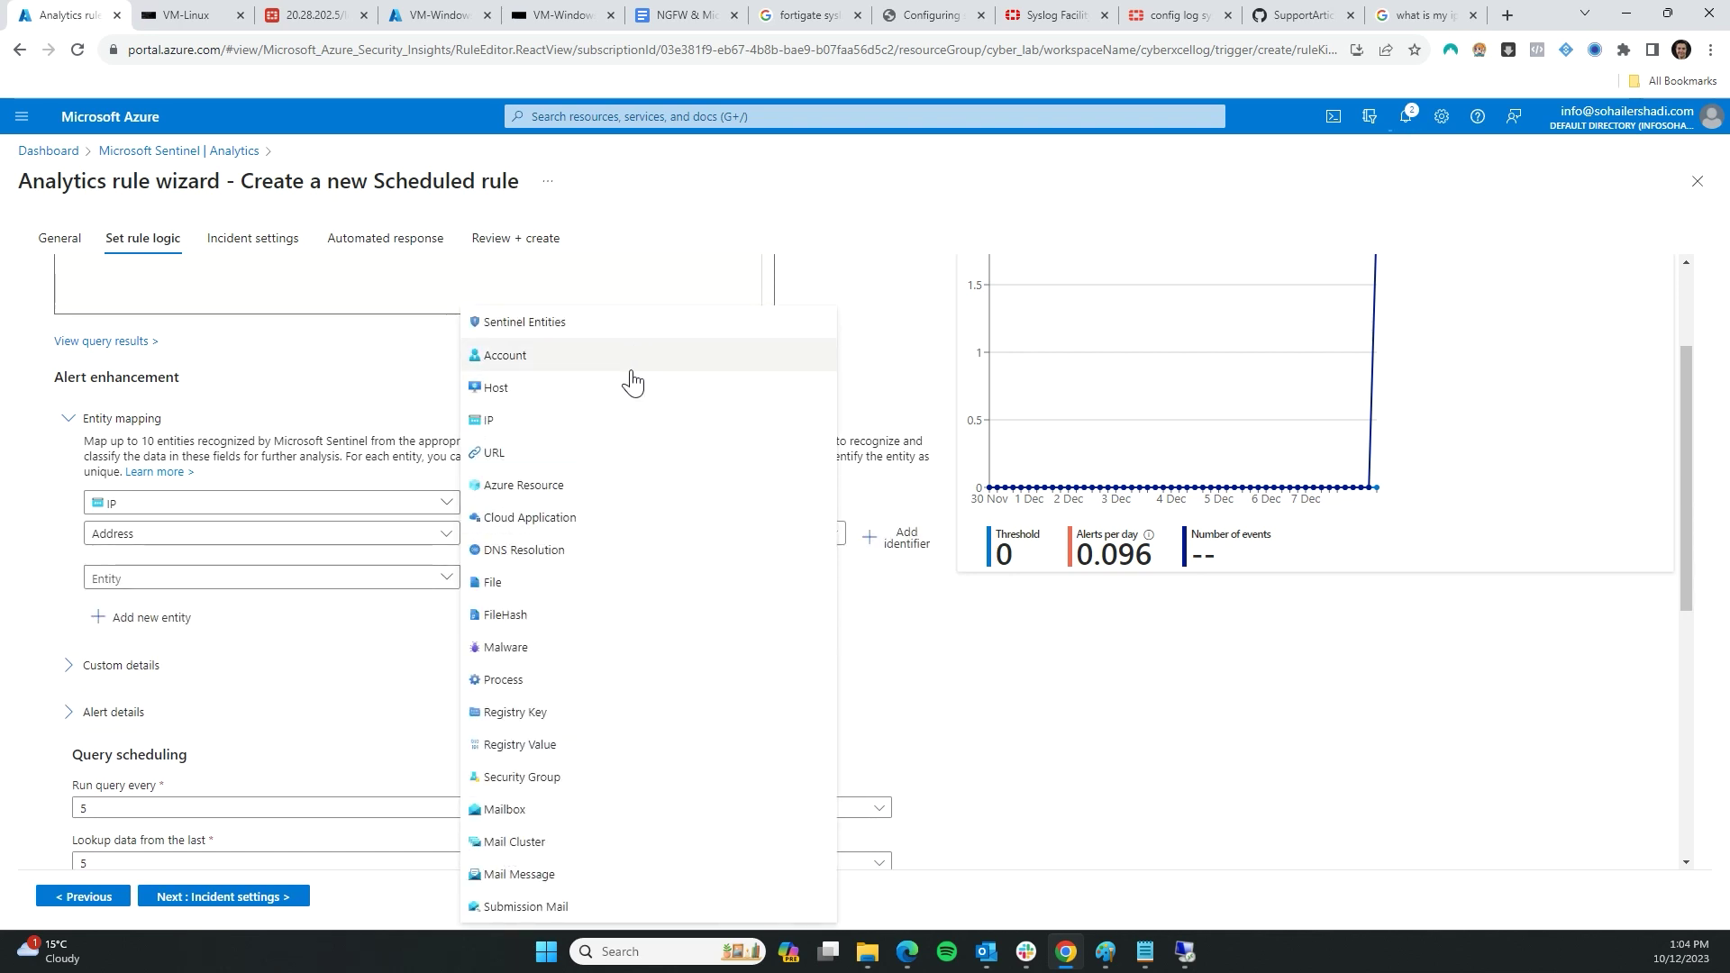
{"action": "left_click", "coordinate": [611, 397]}
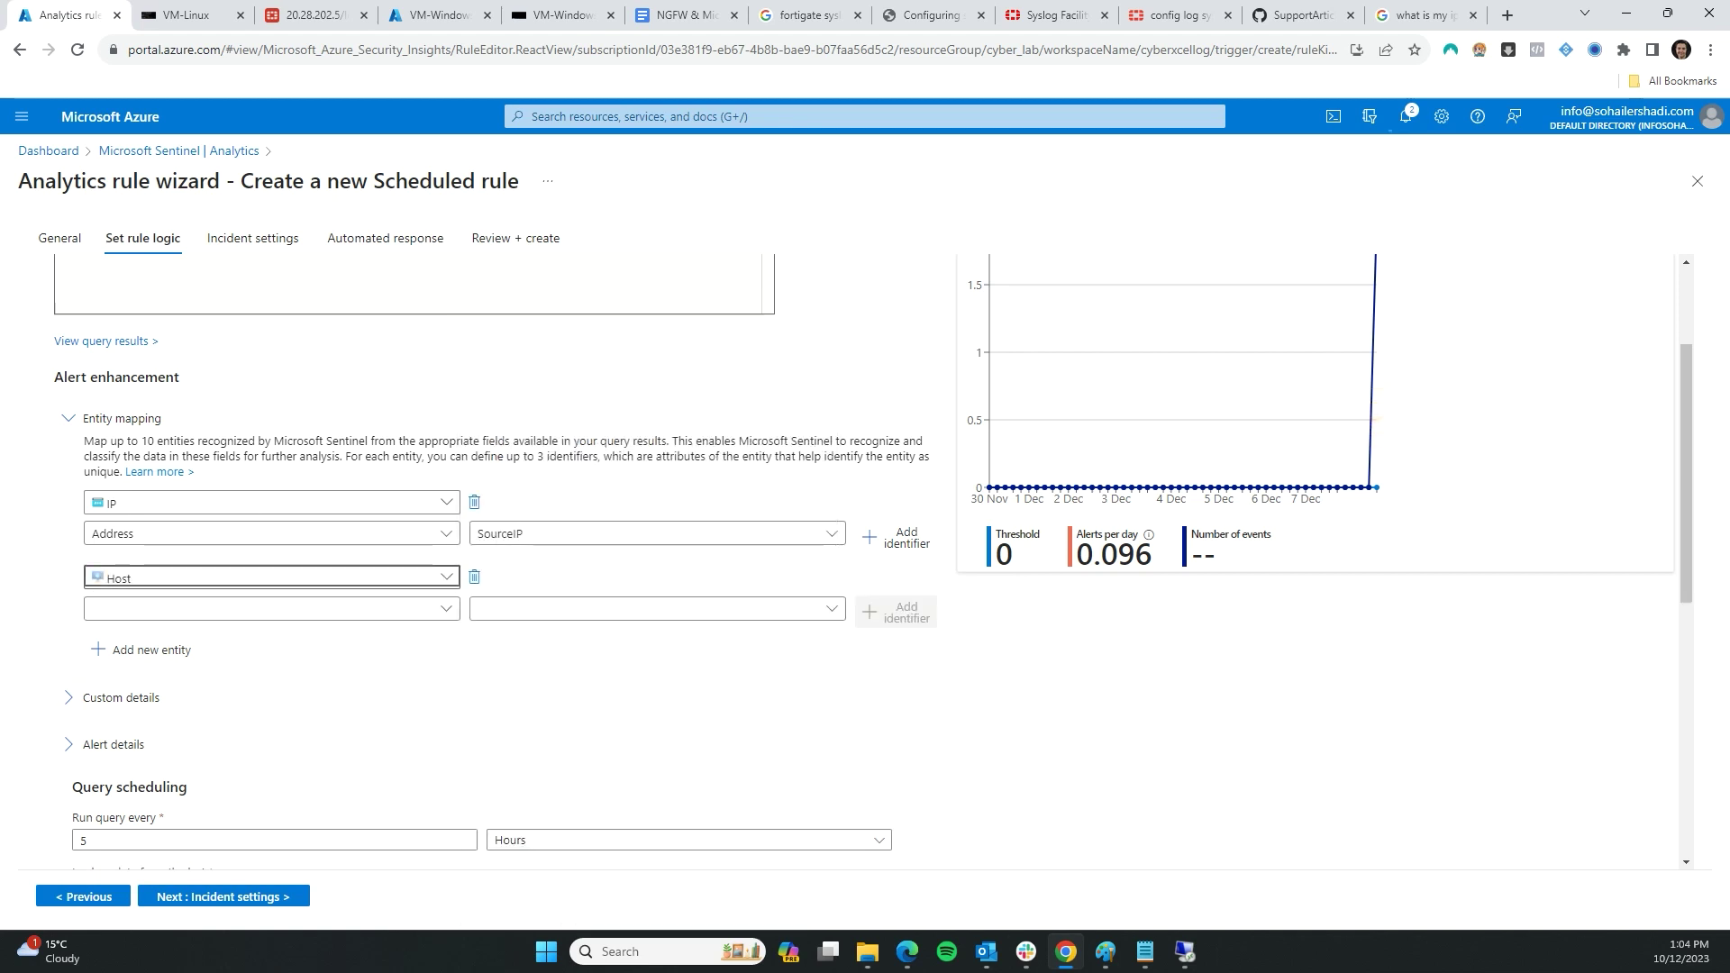
{"action": "left_click", "coordinate": [259, 613]}
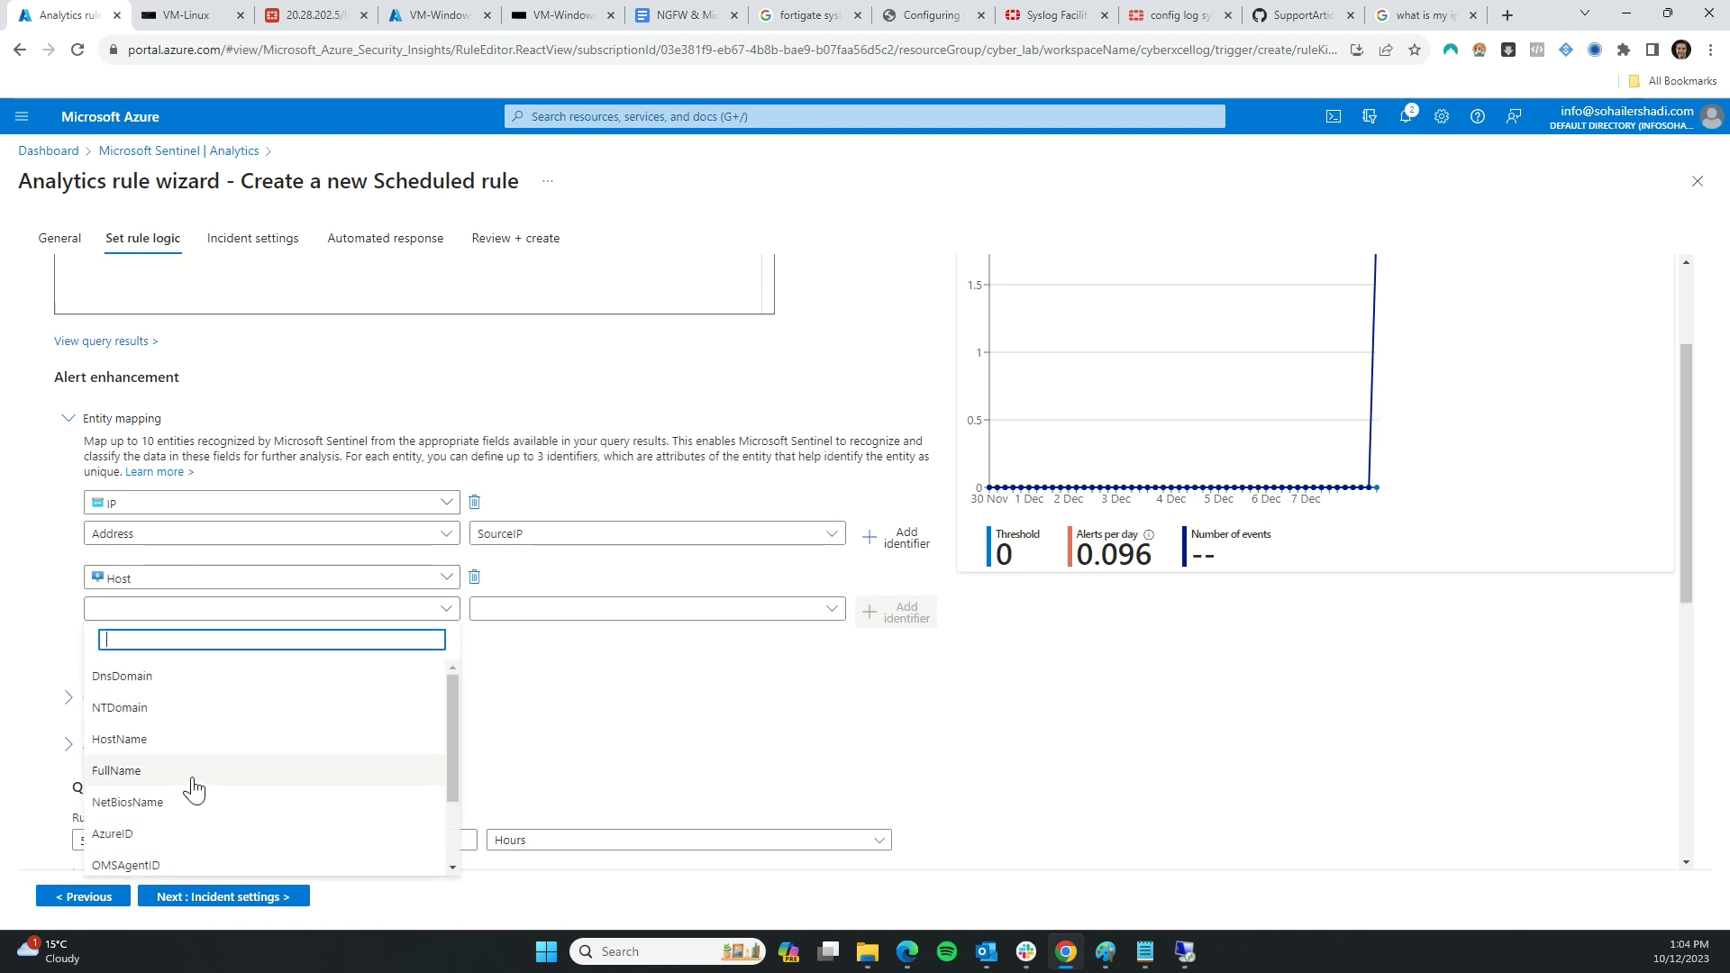
{"action": "scroll", "coordinate": [193, 775], "scroll_direction": "down", "scroll_amount": 1}
{"action": "scroll", "coordinate": [197, 768], "scroll_direction": "up", "scroll_amount": 1}
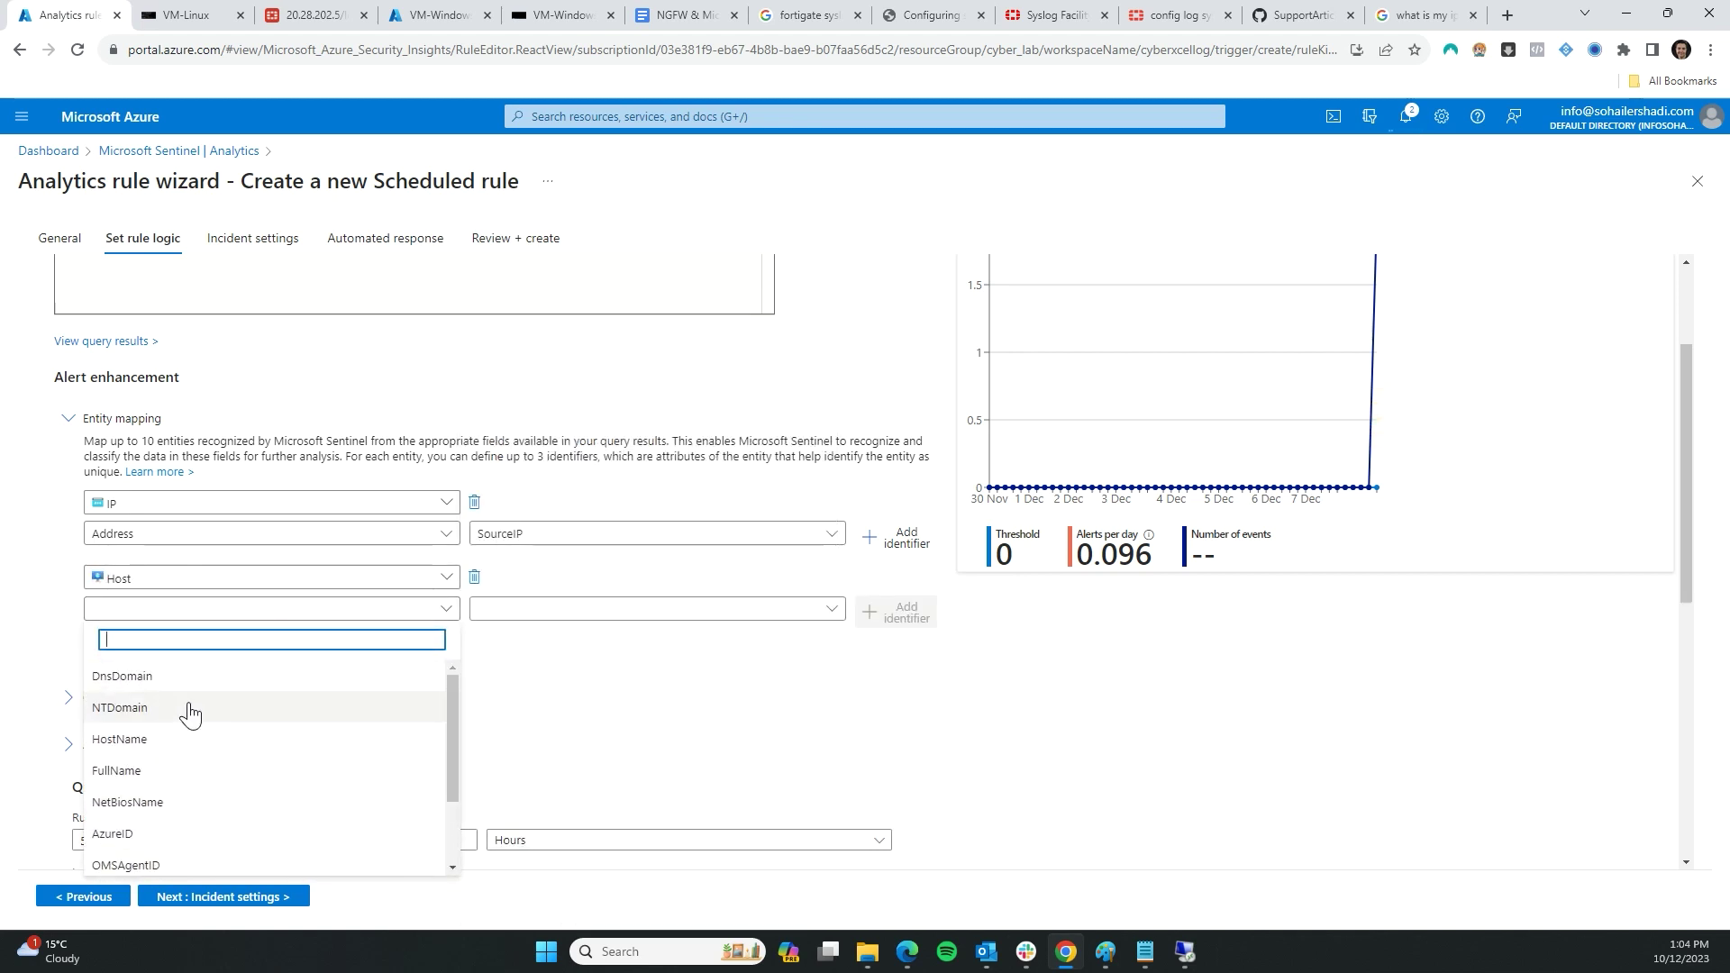
{"action": "scroll", "coordinate": [183, 705], "scroll_direction": "down", "scroll_amount": 1}
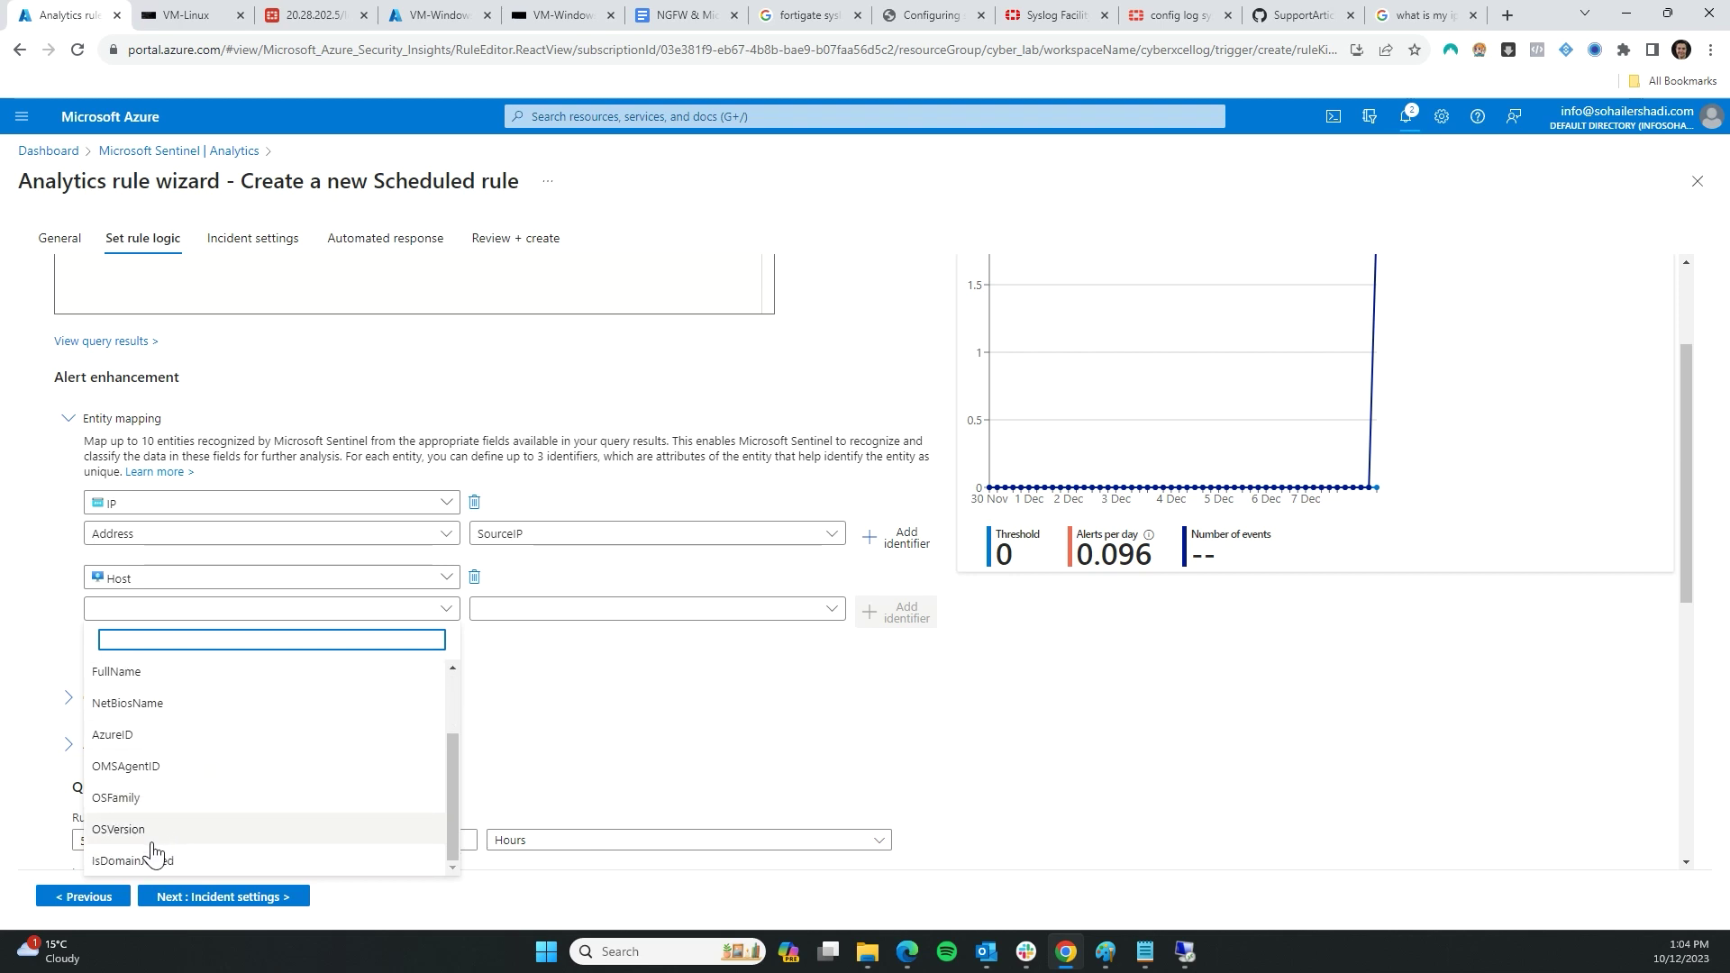
{"action": "scroll", "coordinate": [157, 843], "scroll_direction": "up", "scroll_amount": 1}
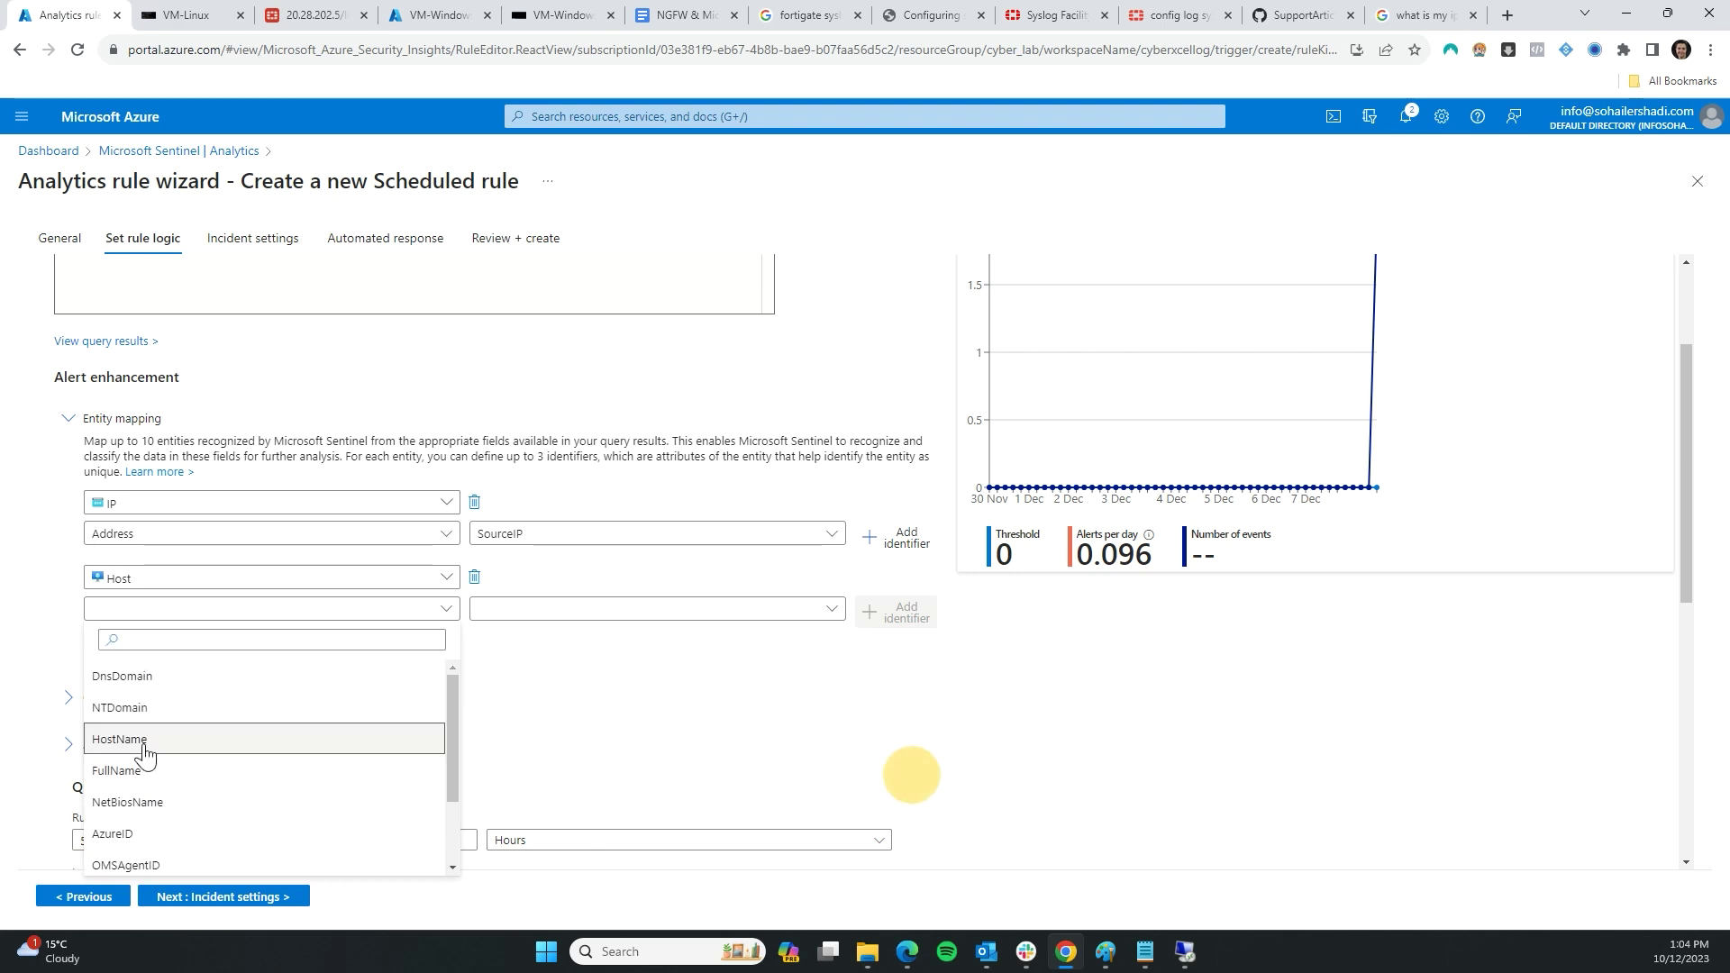
{"action": "left_click", "coordinate": [119, 741]}
{"action": "left_click", "coordinate": [555, 613]}
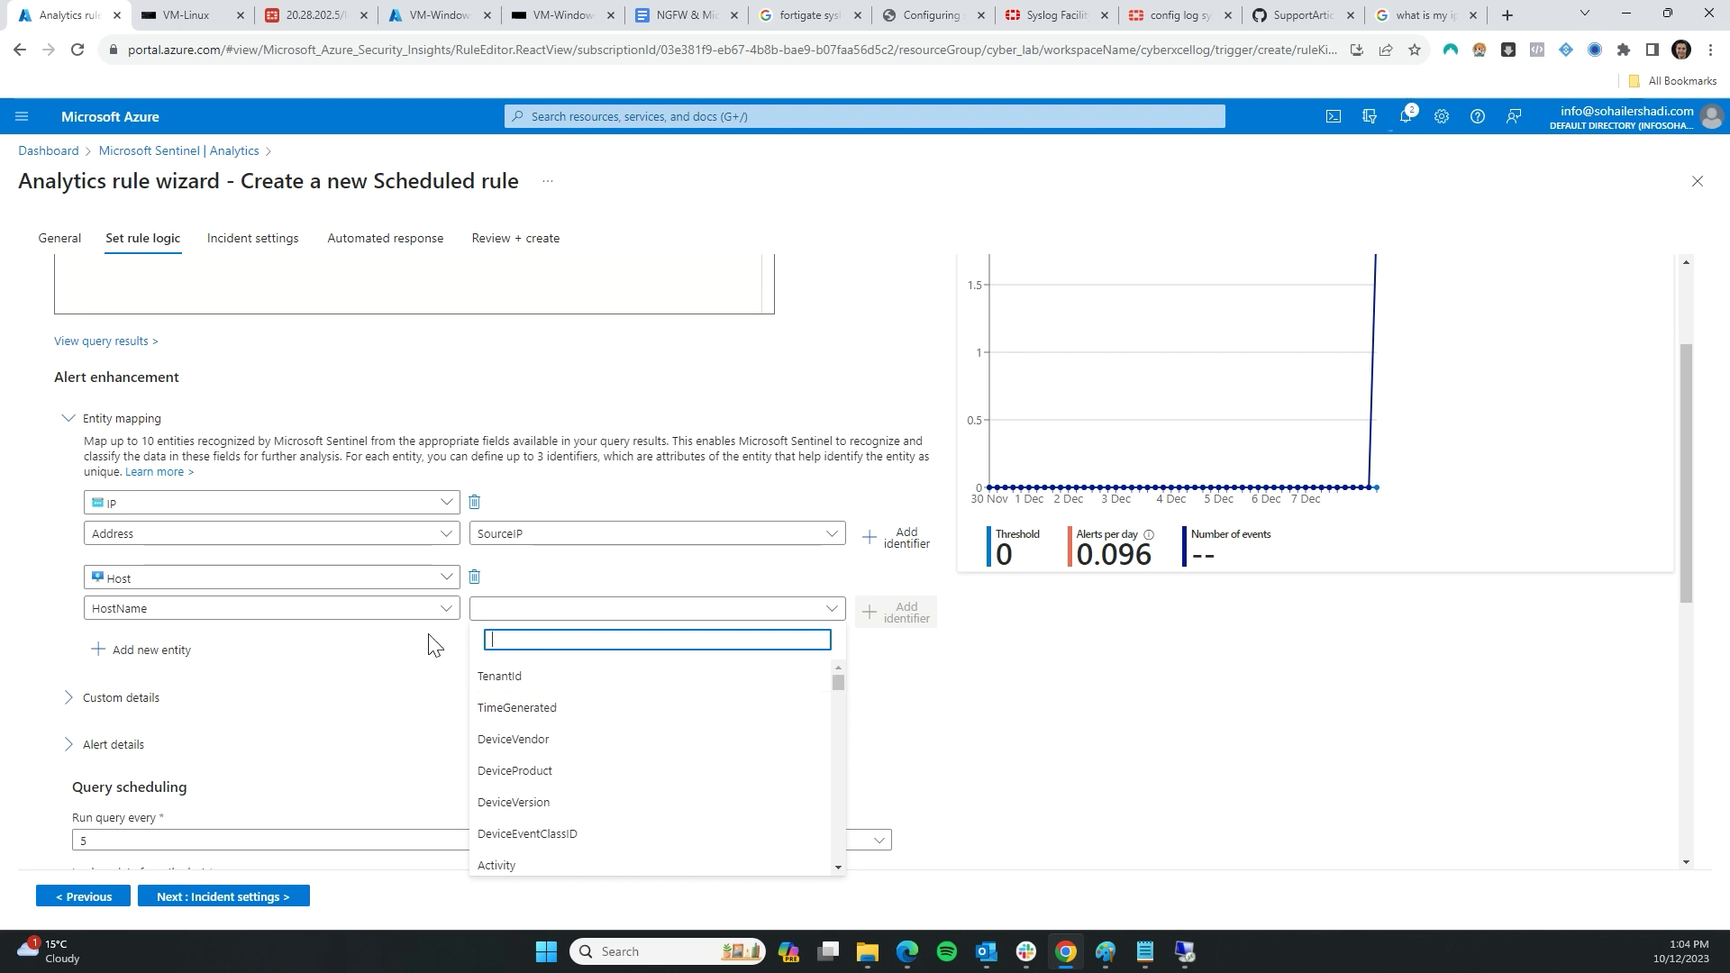
{"action": "left_click", "coordinate": [503, 606]}
{"action": "left_click", "coordinate": [475, 579]}
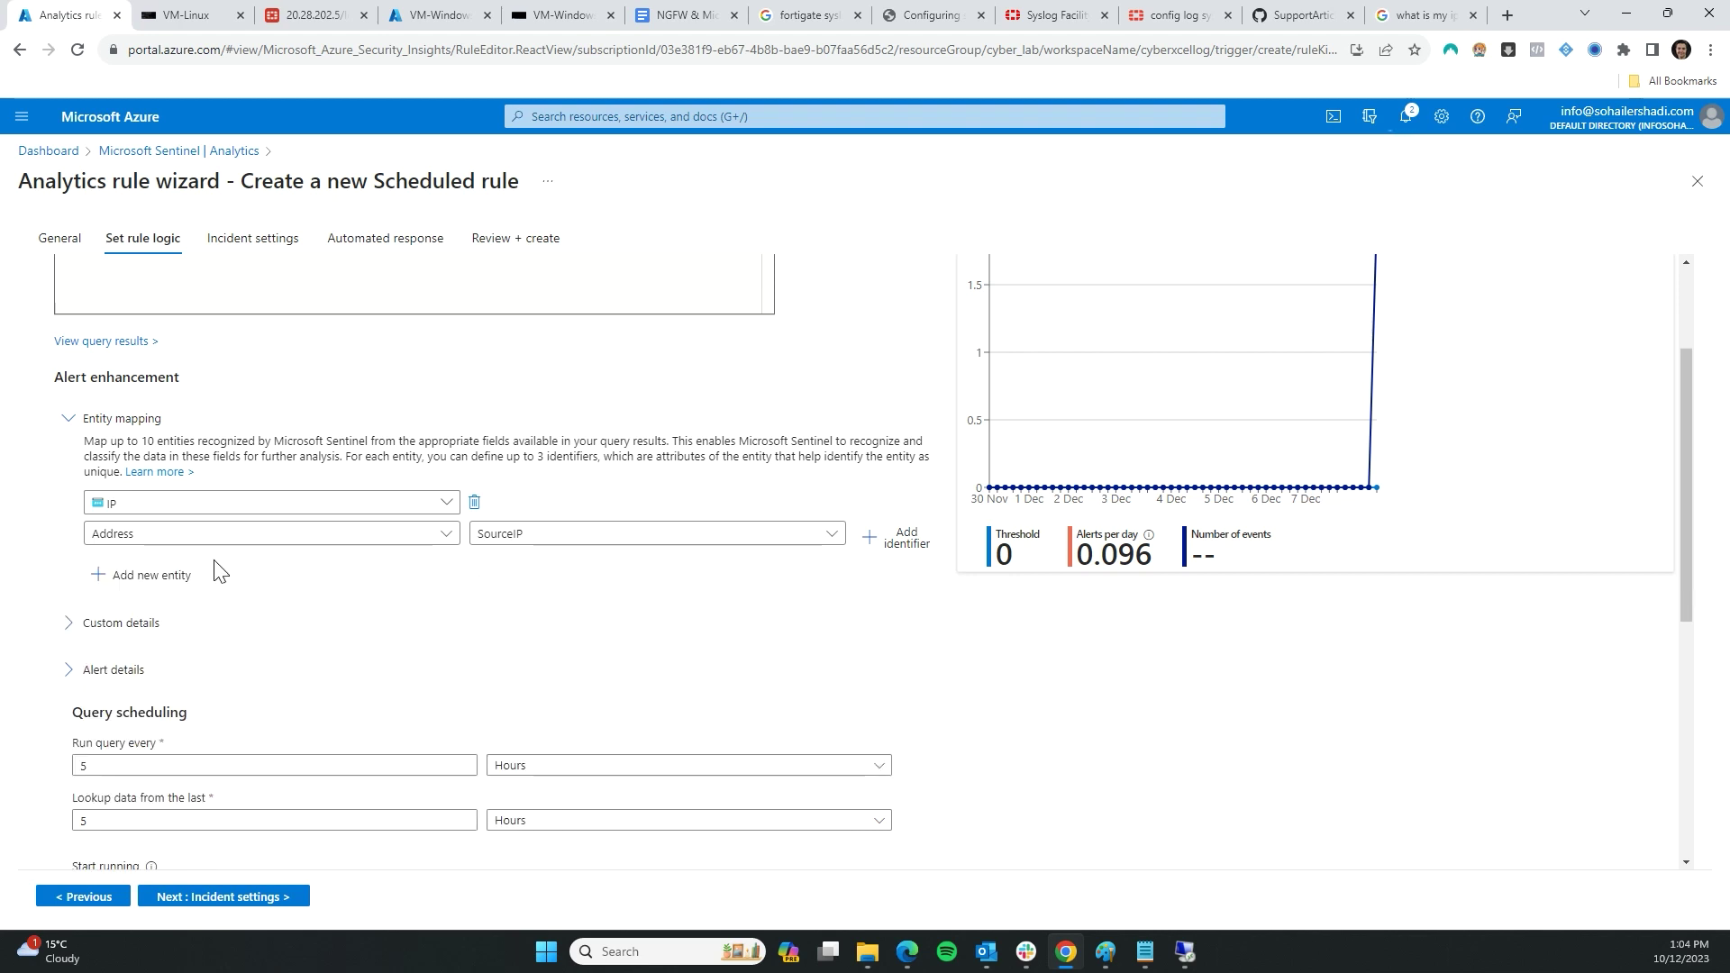
{"action": "left_click", "coordinate": [148, 591]}
{"action": "left_click", "coordinate": [377, 577]}
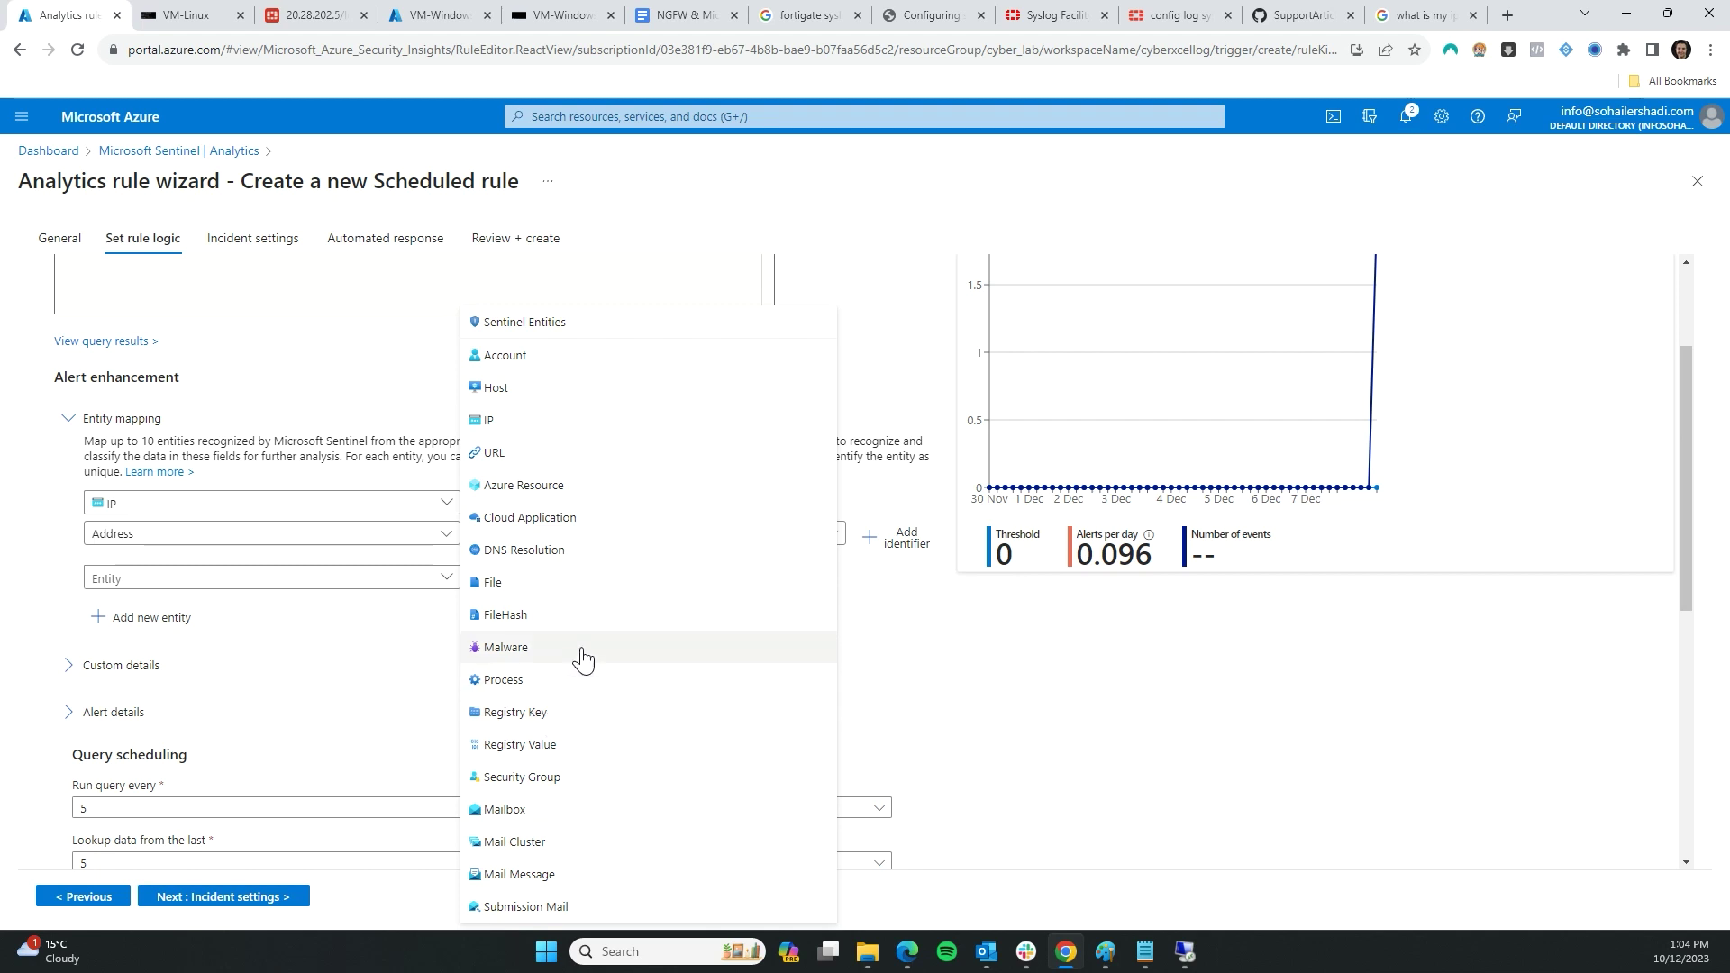
{"action": "key", "text": "Escape"}
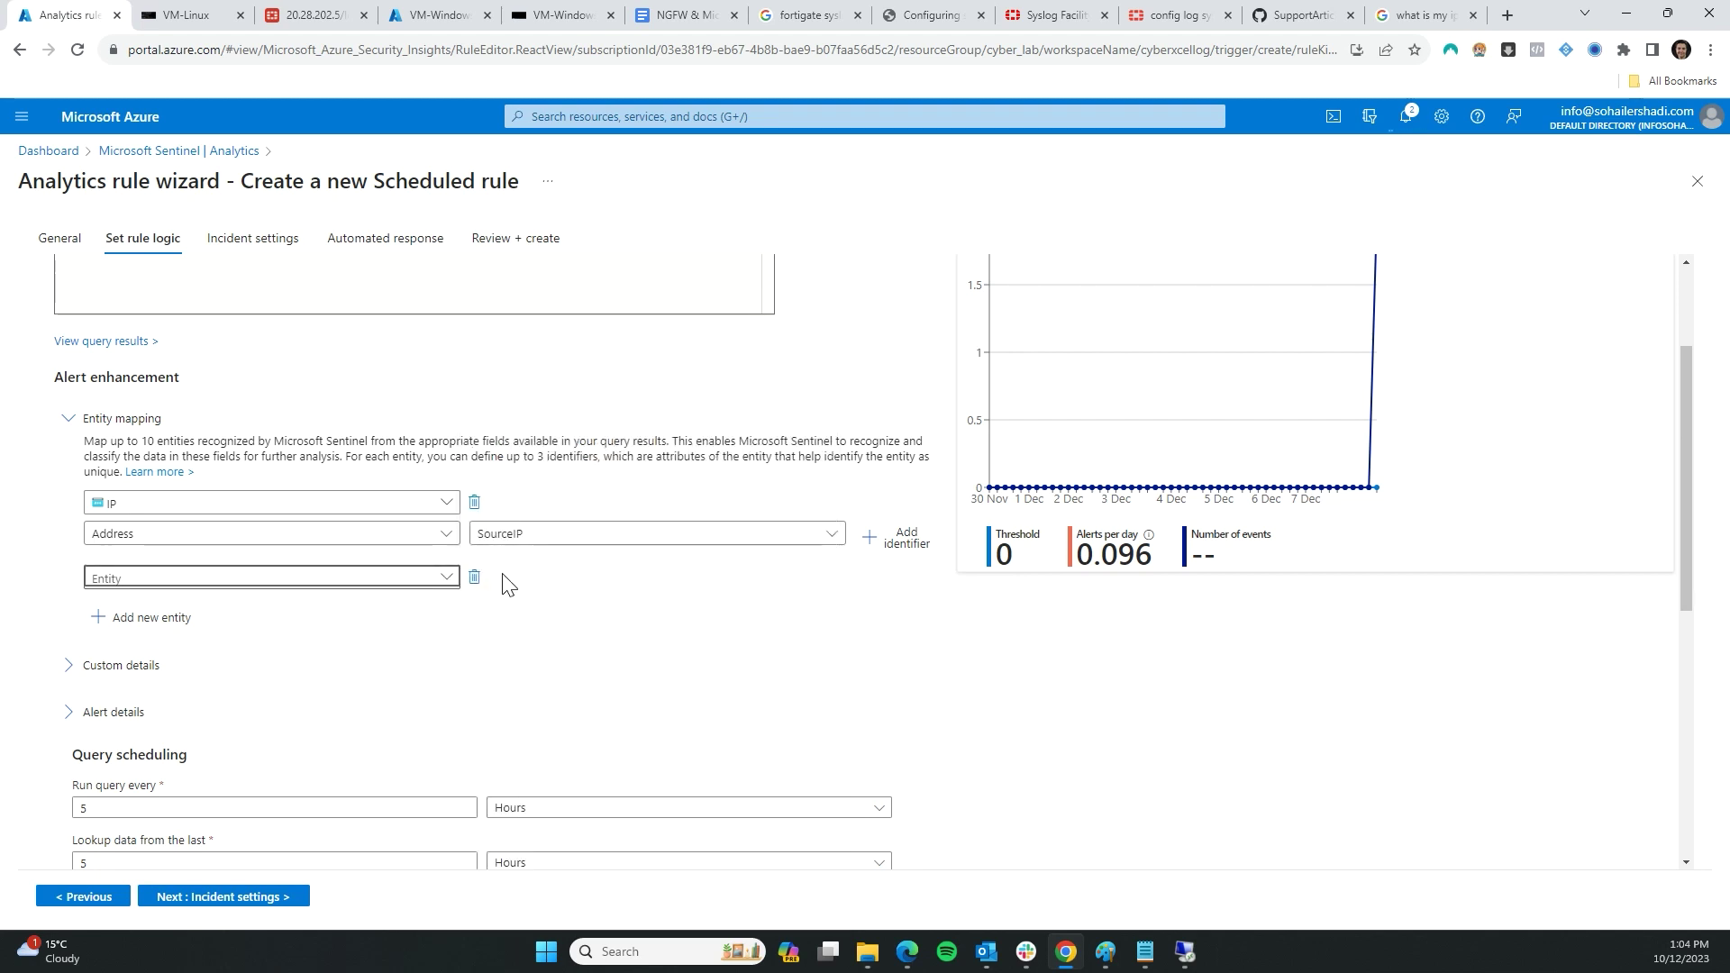
{"action": "left_click", "coordinate": [474, 577]}
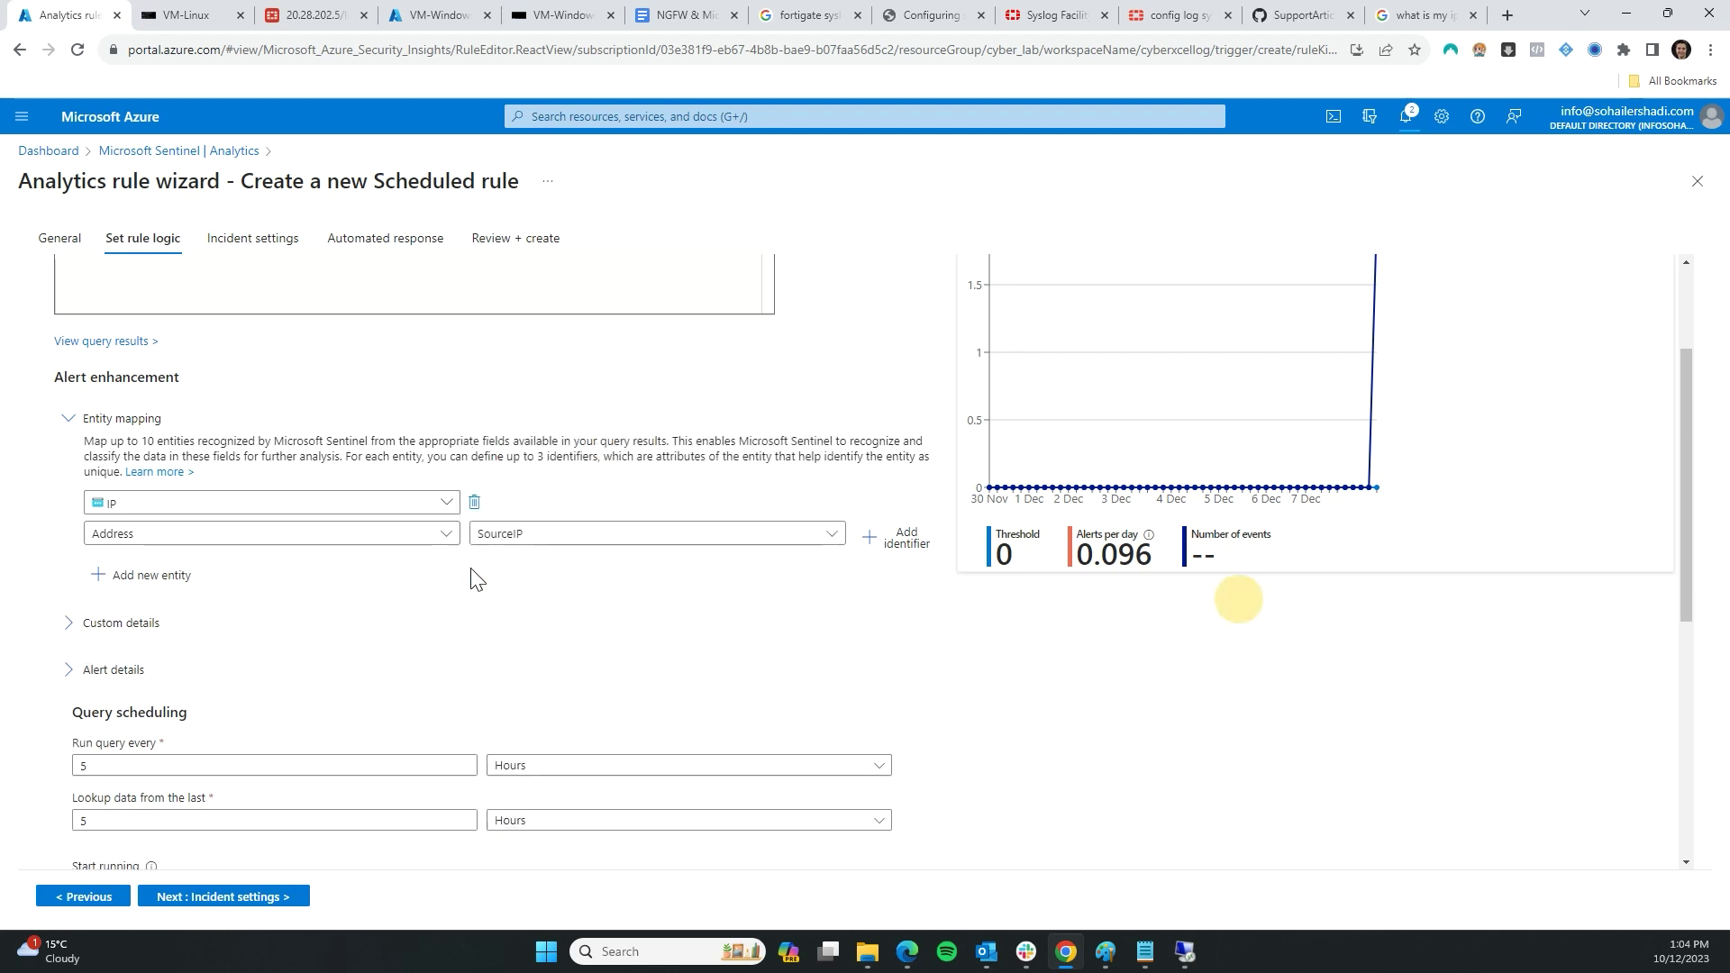
- Expand Alert details to view the alert name and description format options, and collapse the section again
{"action": "left_click", "coordinate": [74, 682]}
{"action": "scroll", "coordinate": [91, 690], "scroll_direction": "down", "scroll_amount": 2}
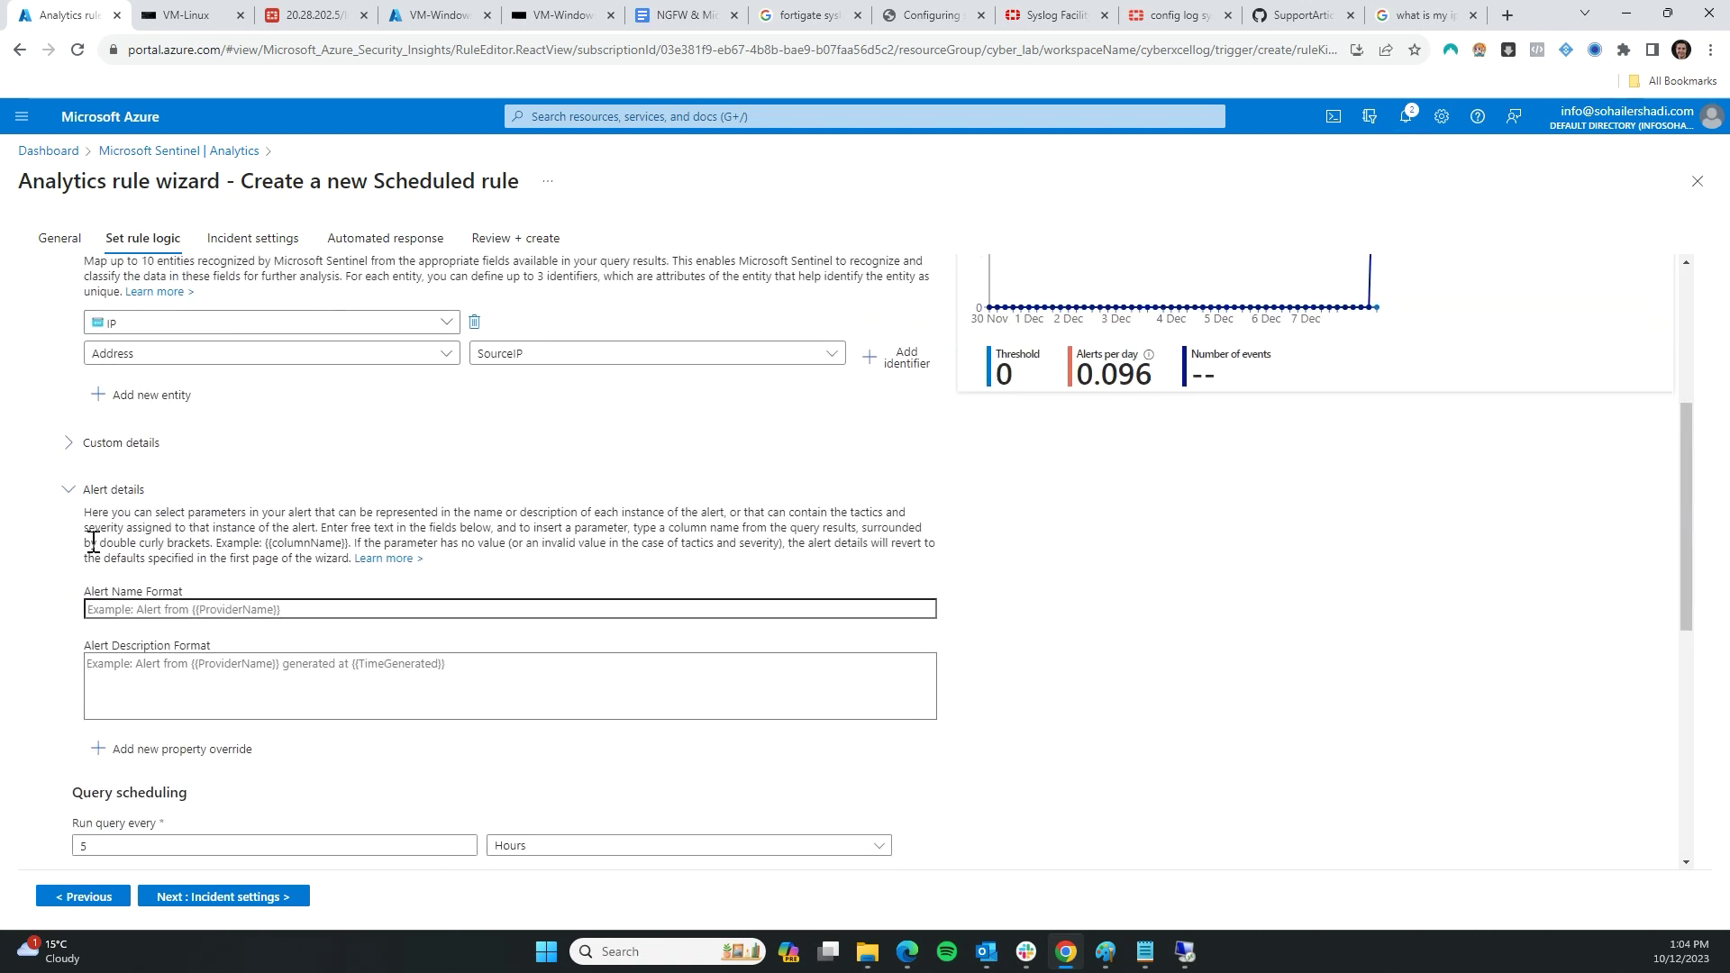
{"action": "left_click", "coordinate": [77, 491]}
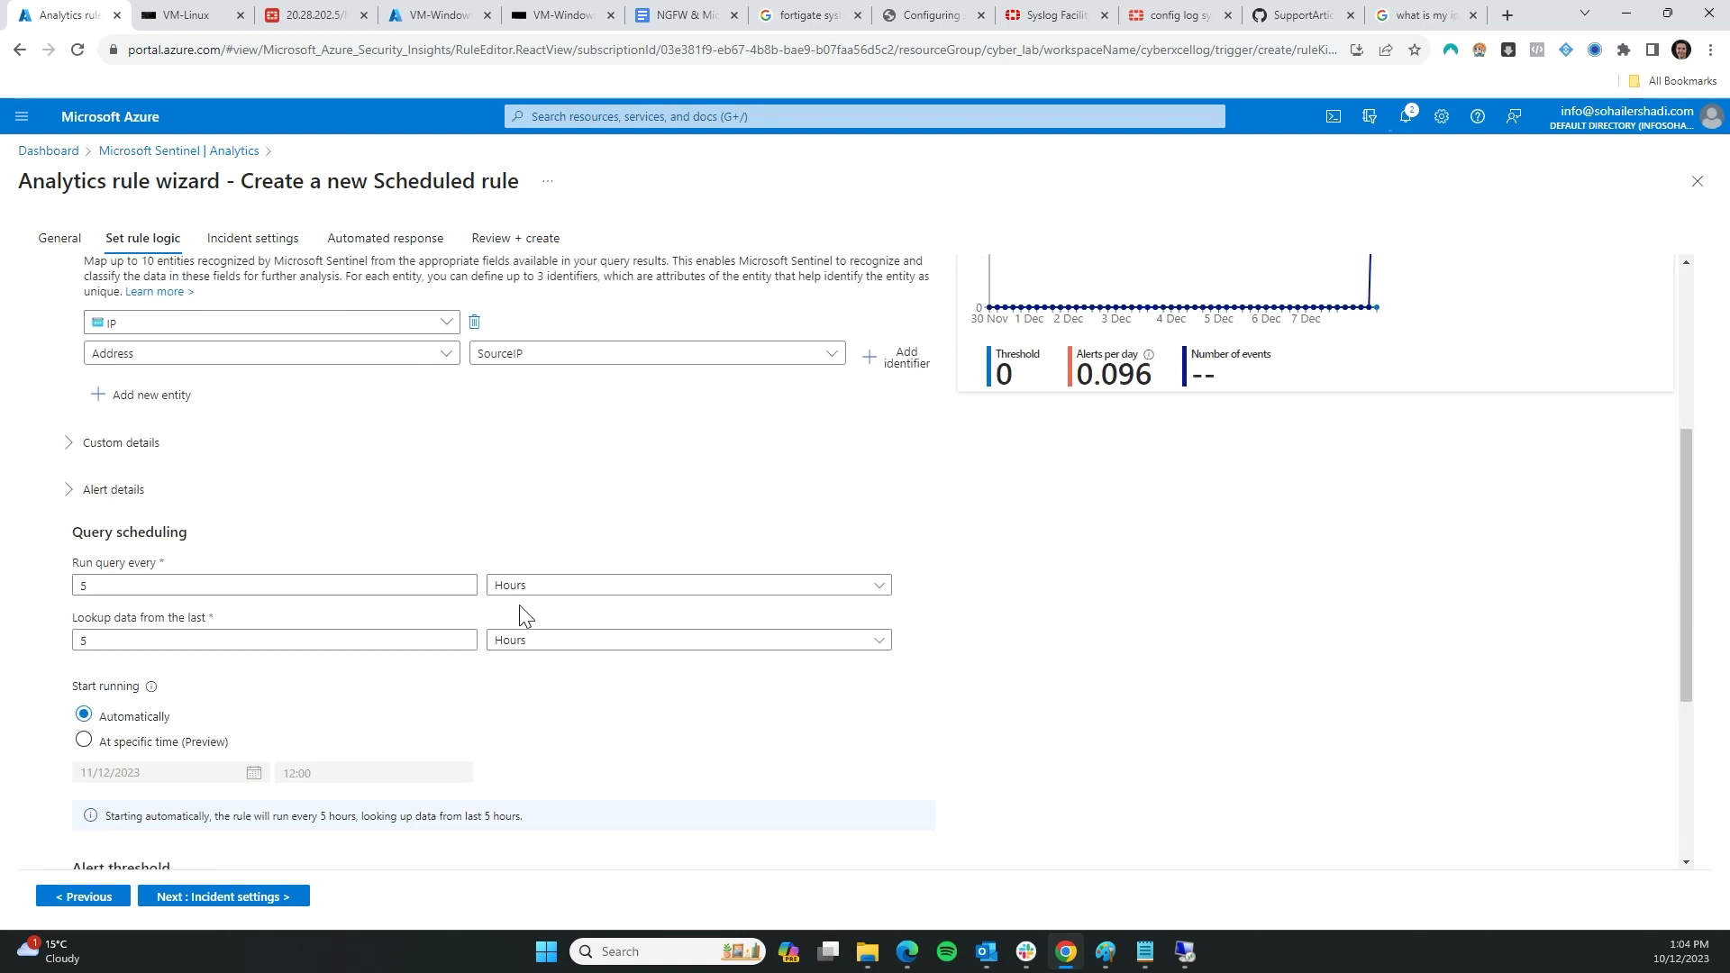
- Schedule the rule query to run every 5 minutes
{"action": "left_click", "coordinate": [129, 585]}
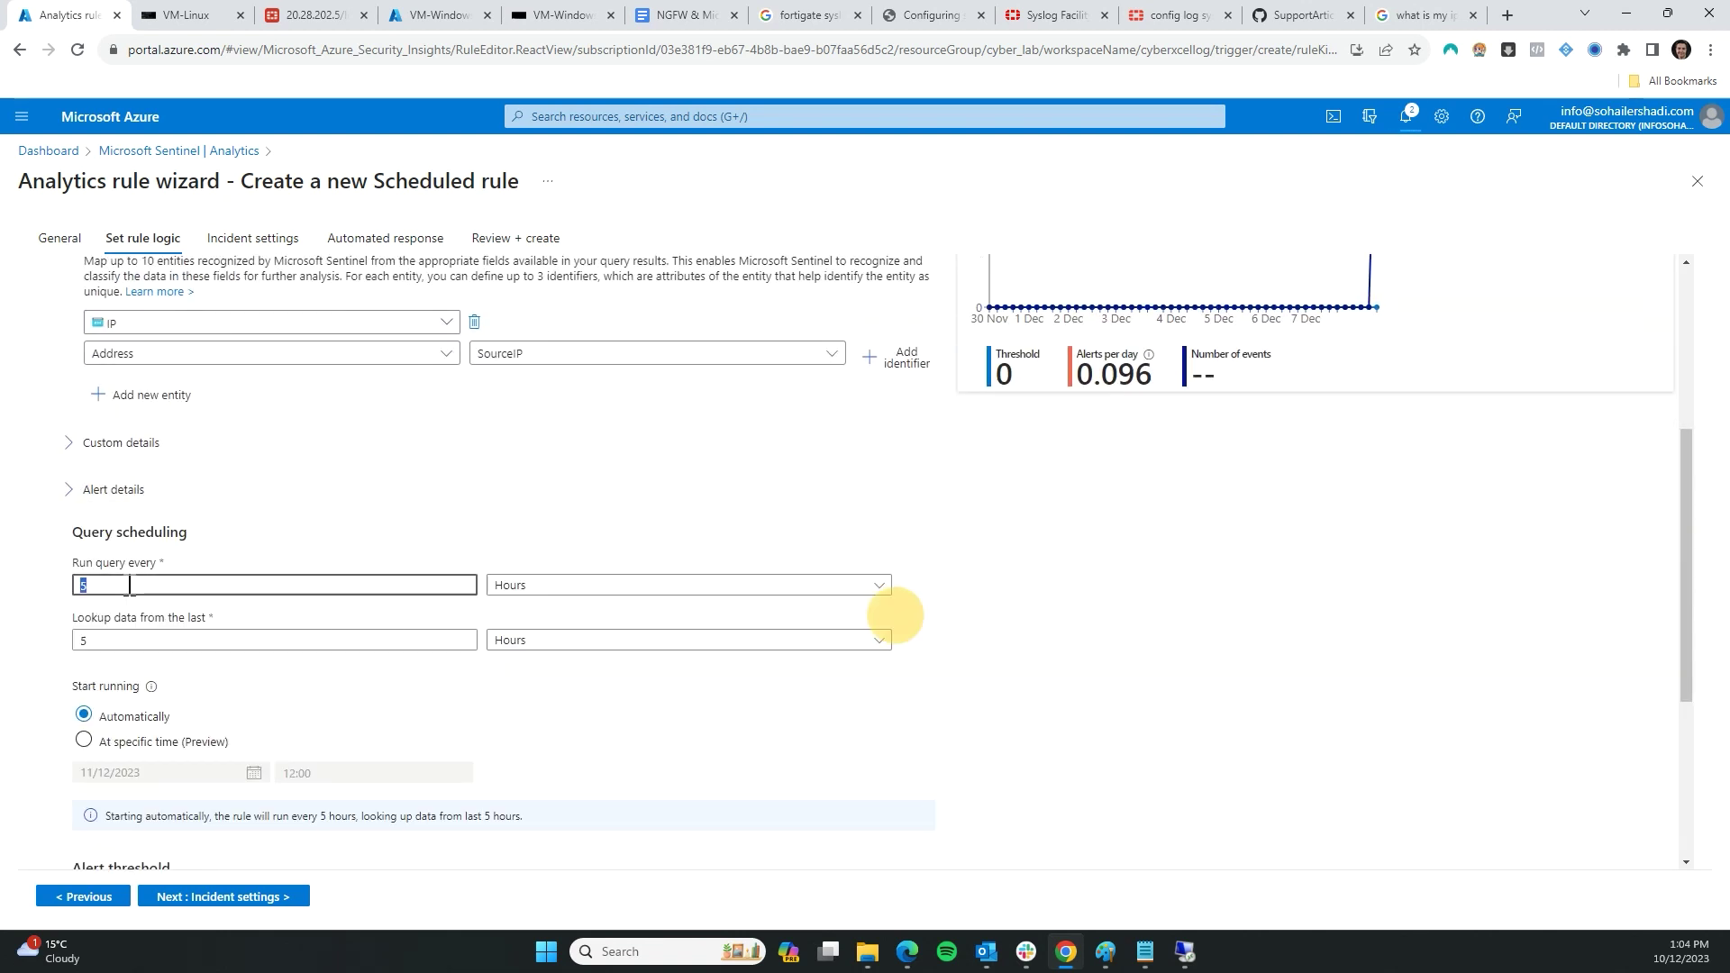
{"action": "left_click", "coordinate": [542, 588]}
{"action": "left_click", "coordinate": [516, 612]}
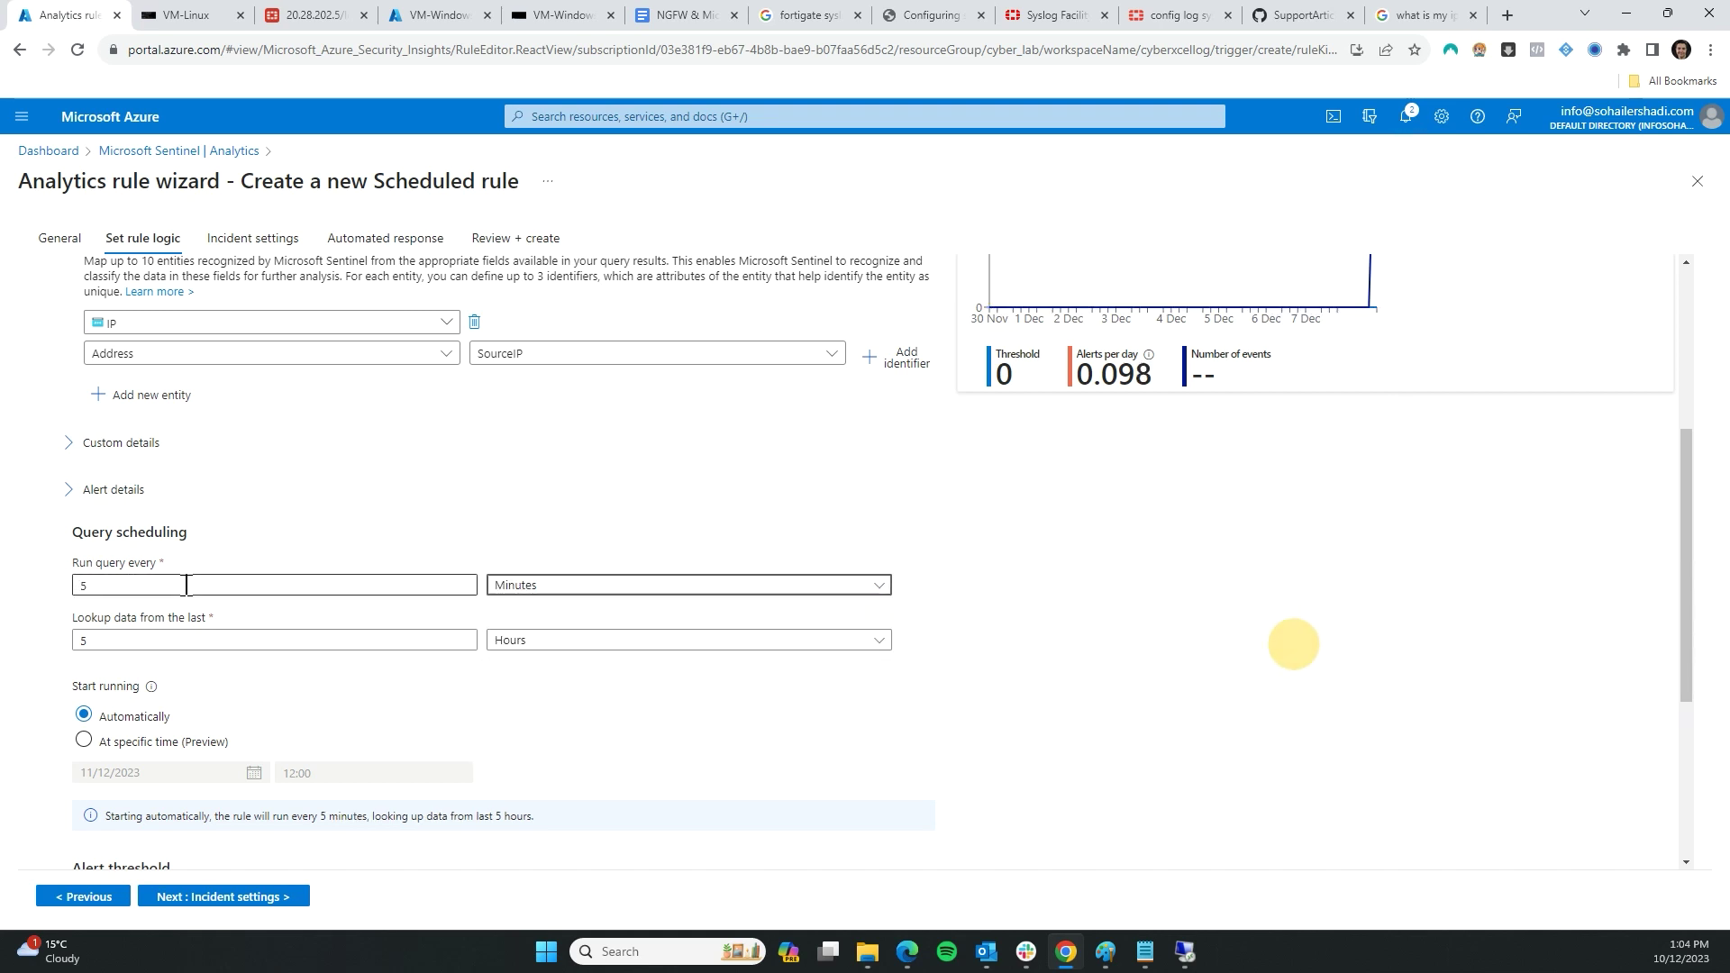
{"action": "key", "text": "shift+Tab"}
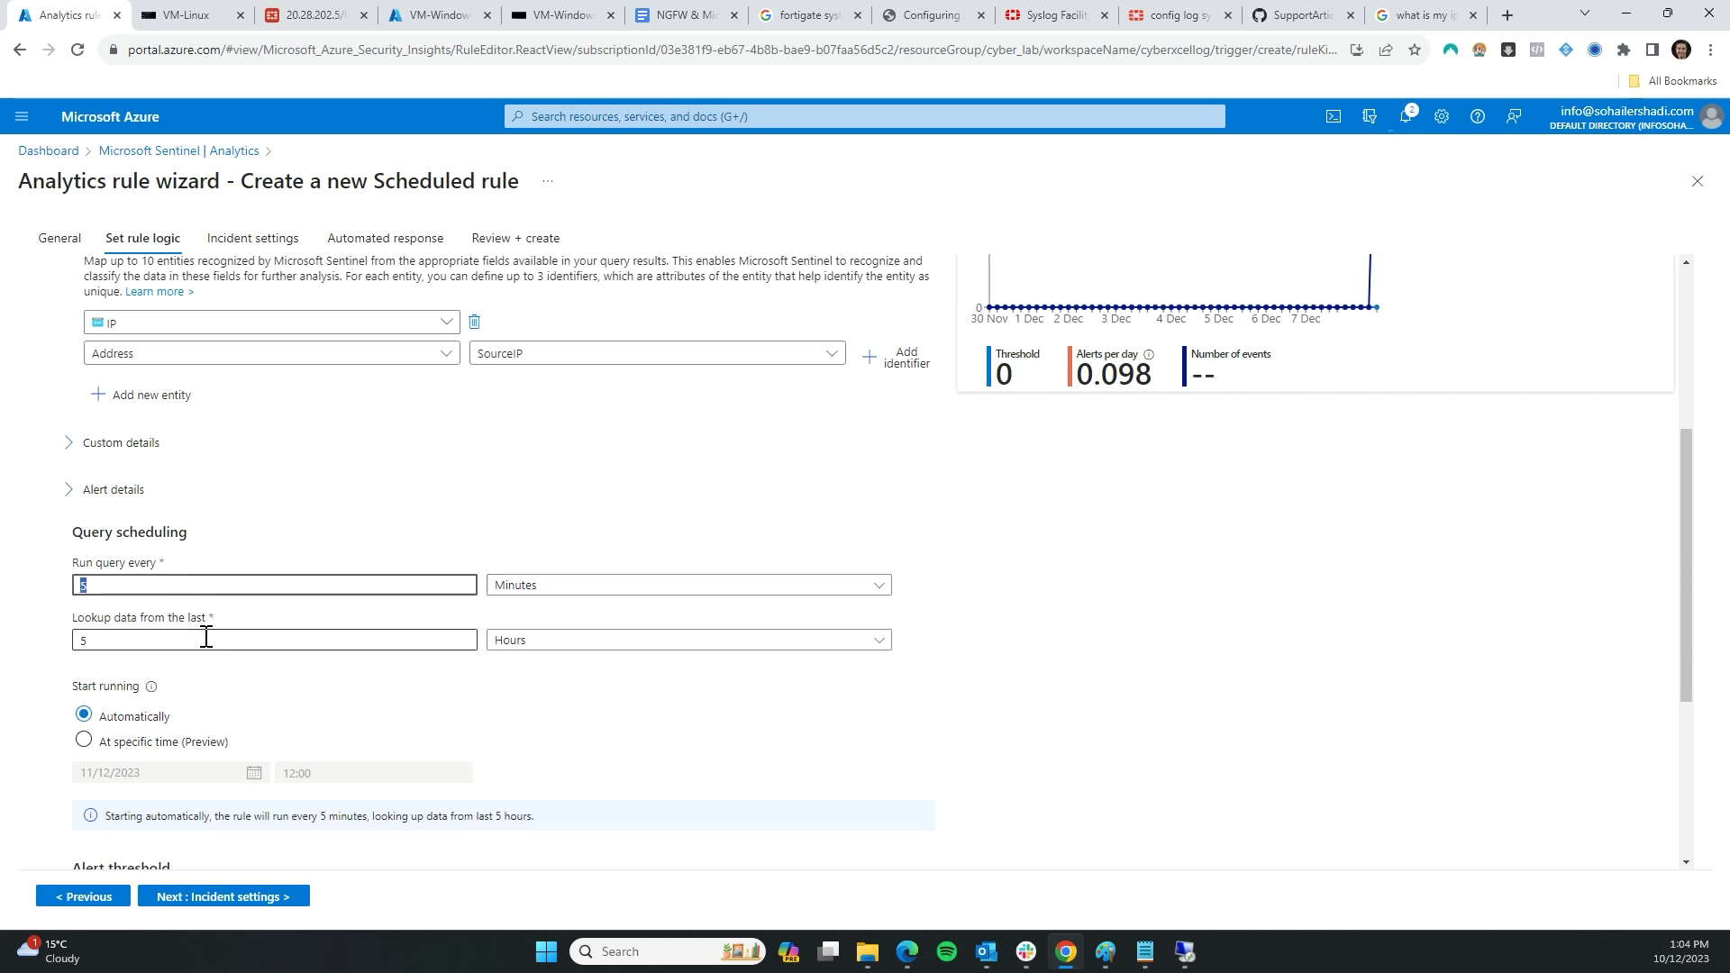
{"action": "left_click", "coordinate": [521, 641]}
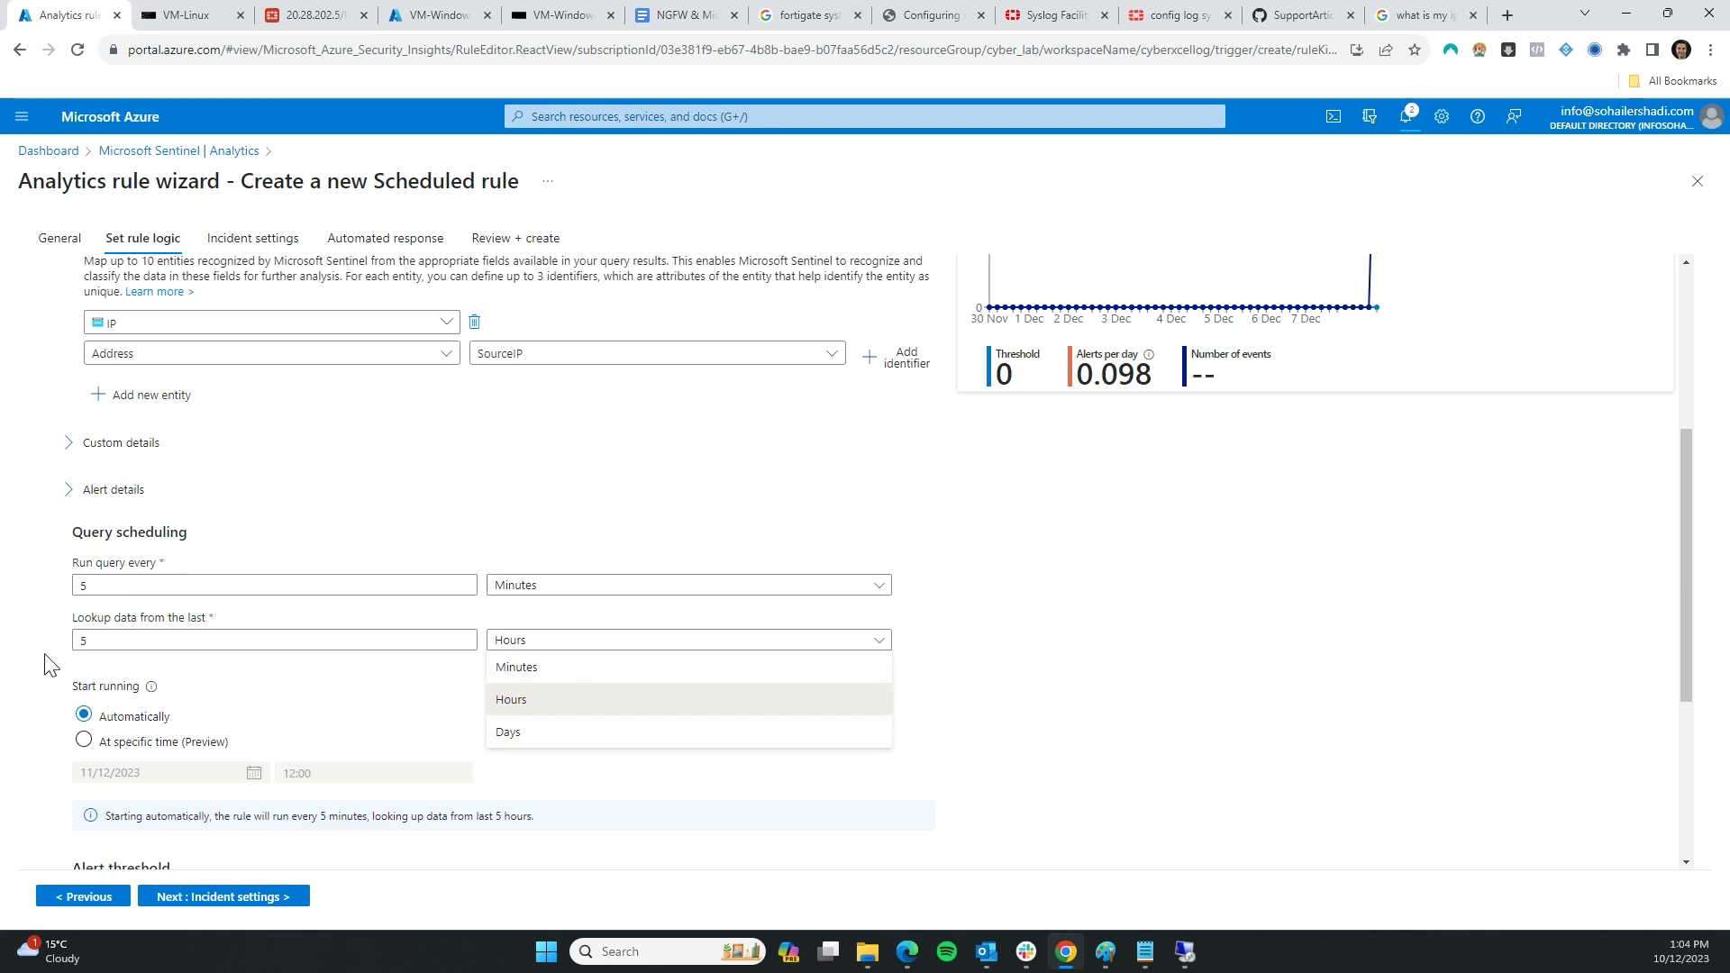
{"action": "left_click", "coordinate": [142, 641]}
{"action": "left_click", "coordinate": [847, 641]}
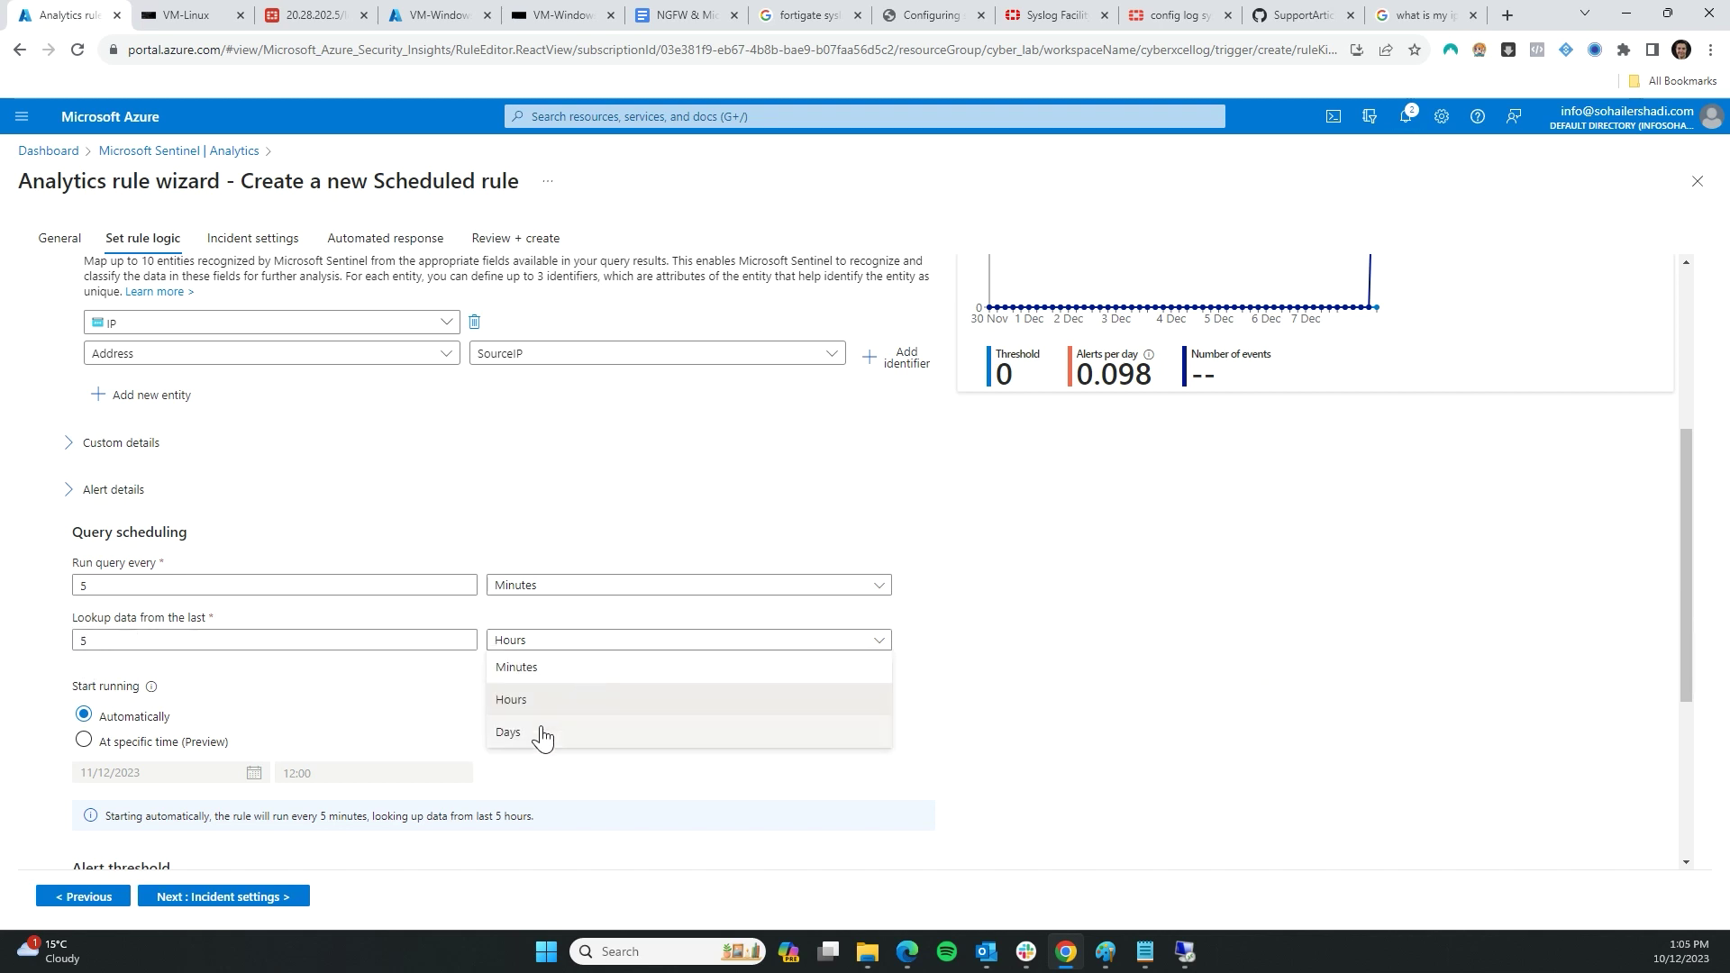
{"action": "left_click", "coordinate": [63, 636]}
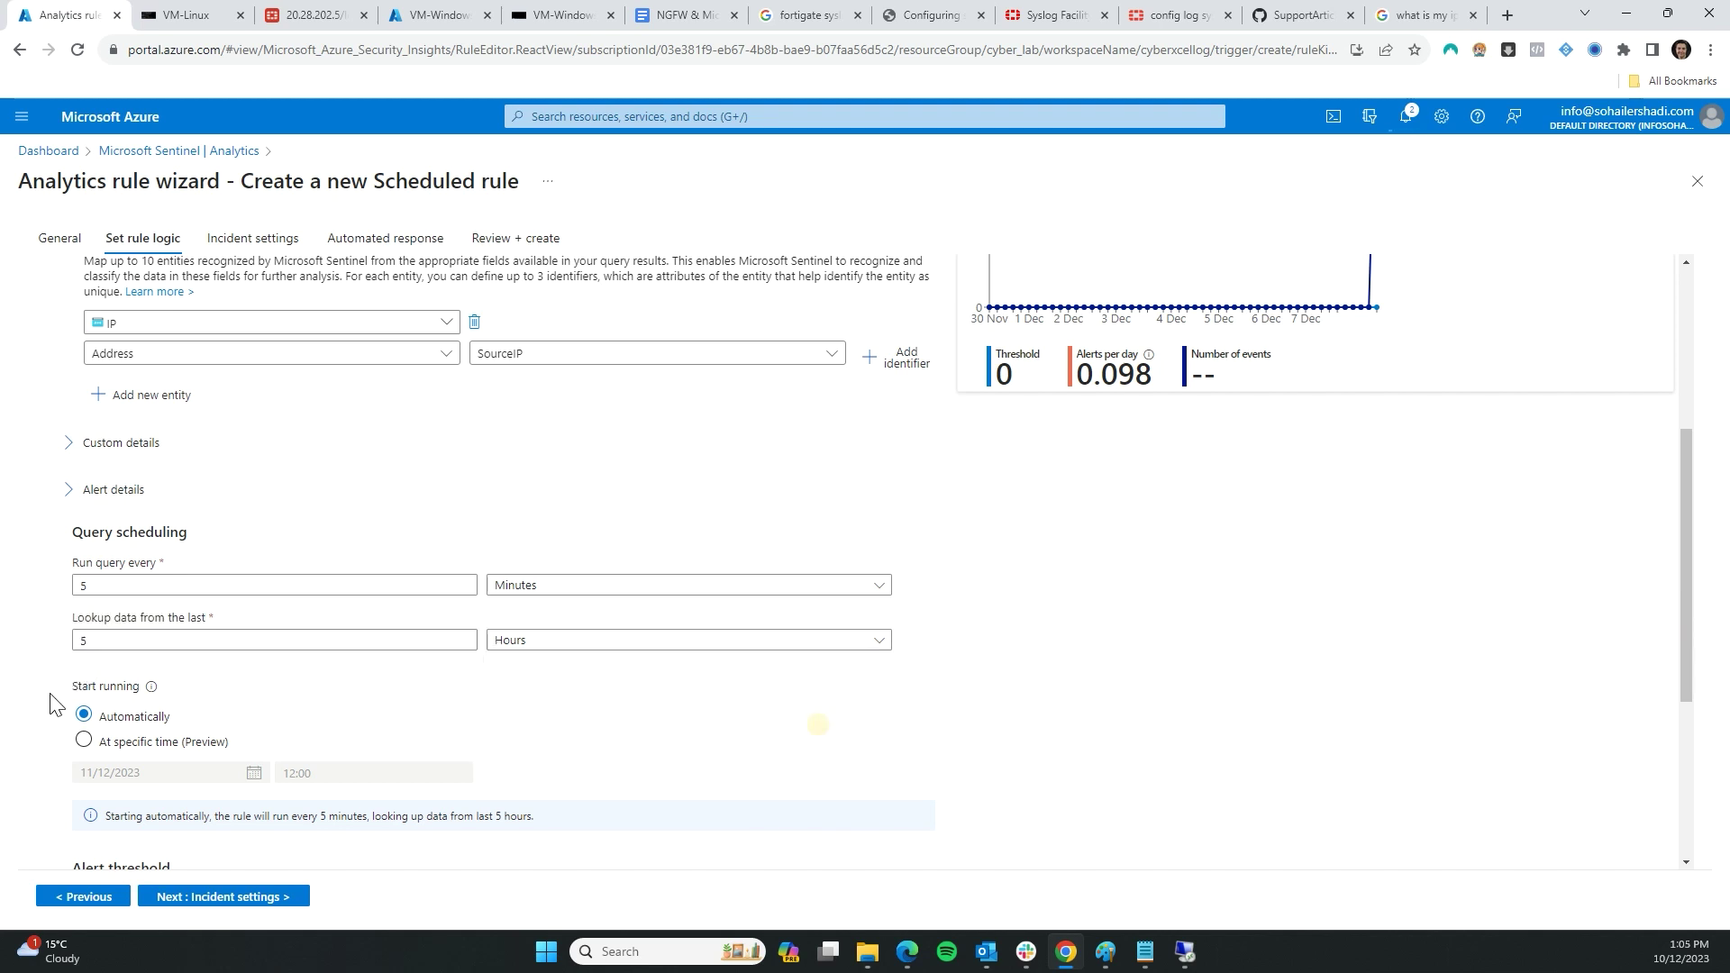
- Keep the default alert threshold, event grouping, incident and automated response settings, and save the reviewed analytics rule
{"action": "scroll", "coordinate": [52, 701], "scroll_direction": "down", "scroll_amount": 3}
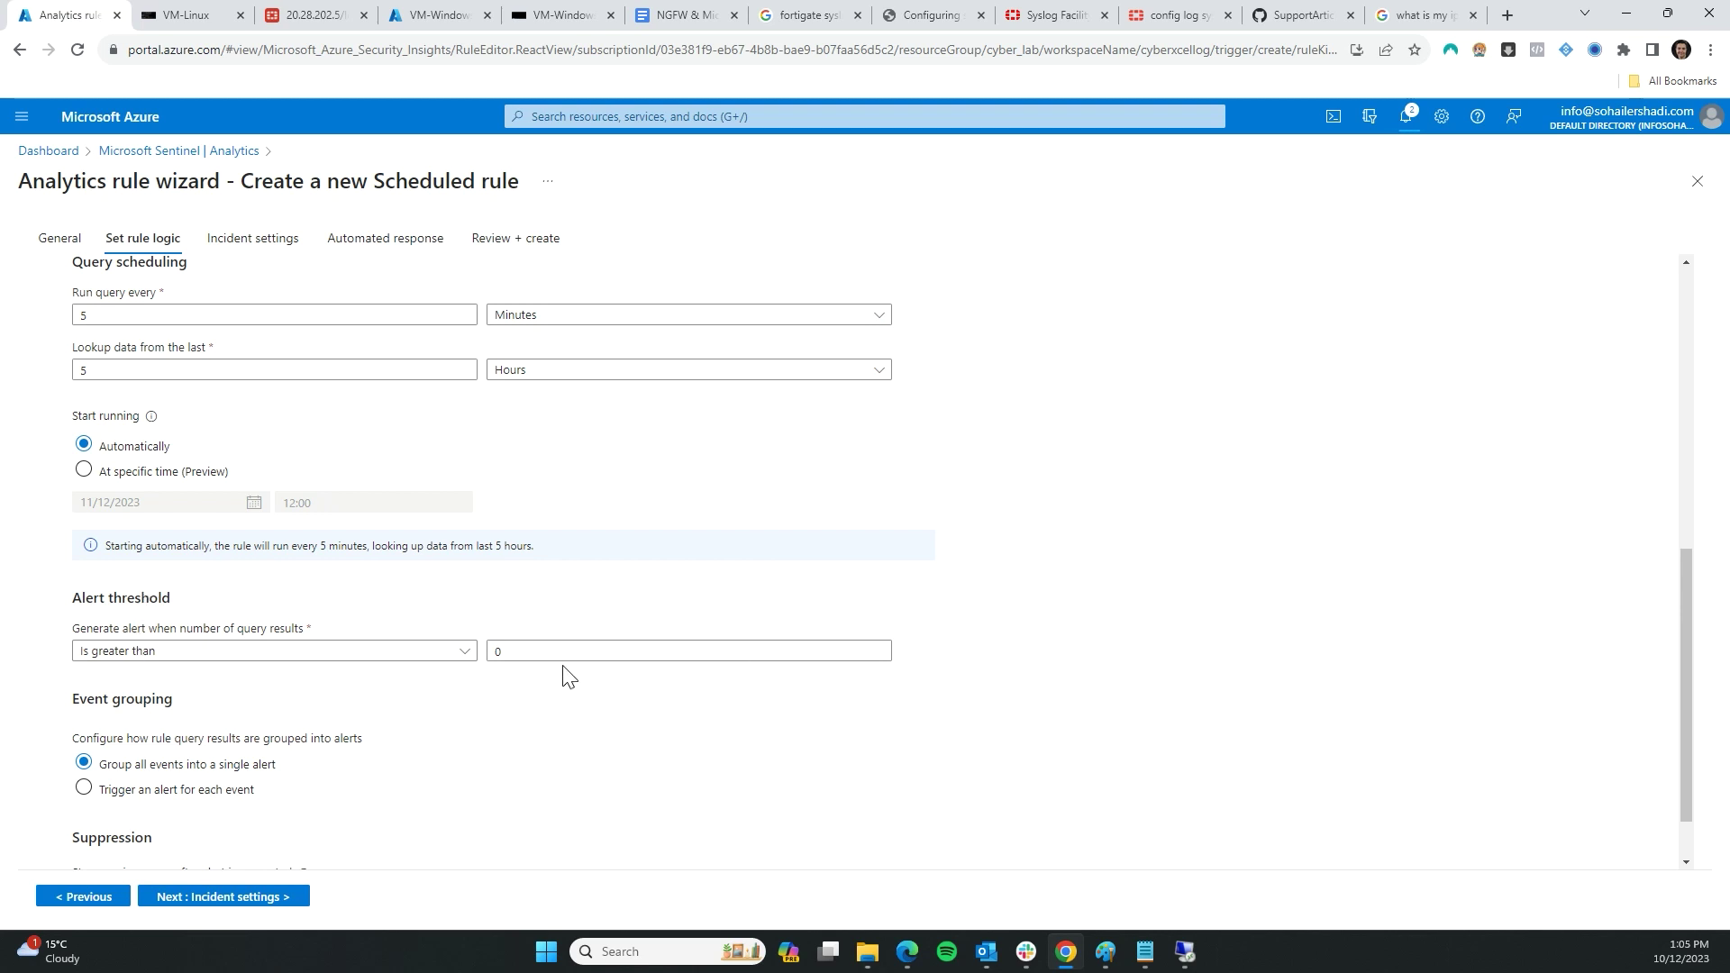
{"action": "scroll", "coordinate": [370, 630], "scroll_direction": "down", "scroll_amount": 1}
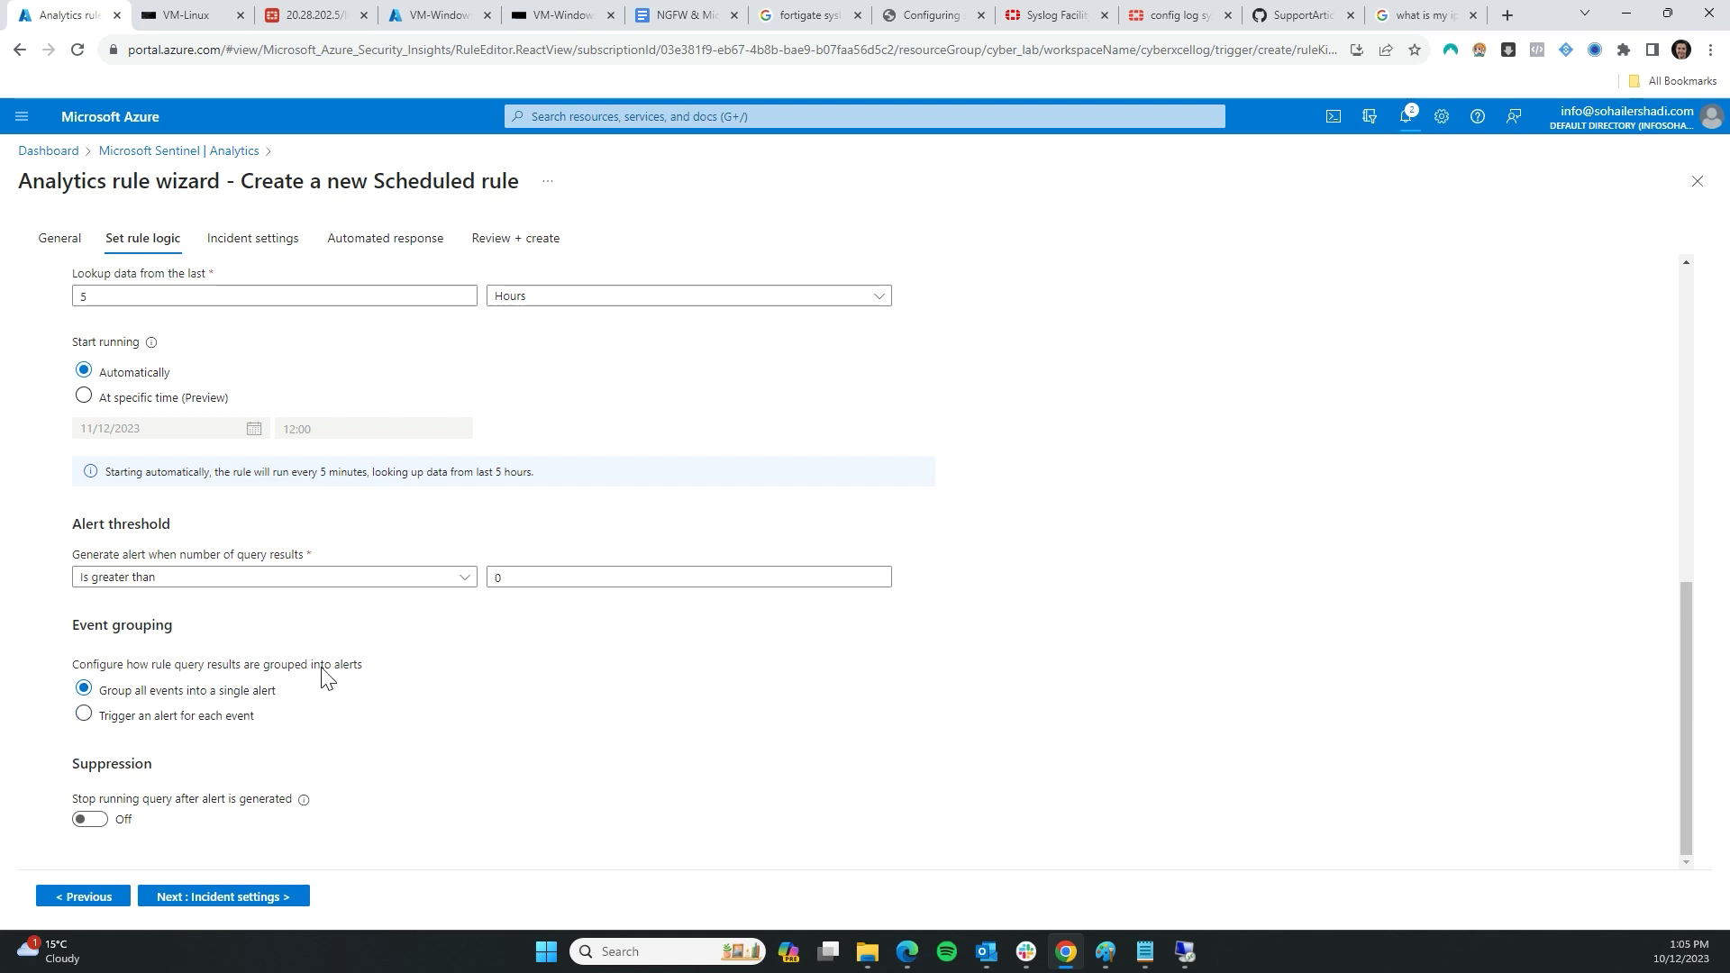
{"action": "left_click", "coordinate": [200, 897]}
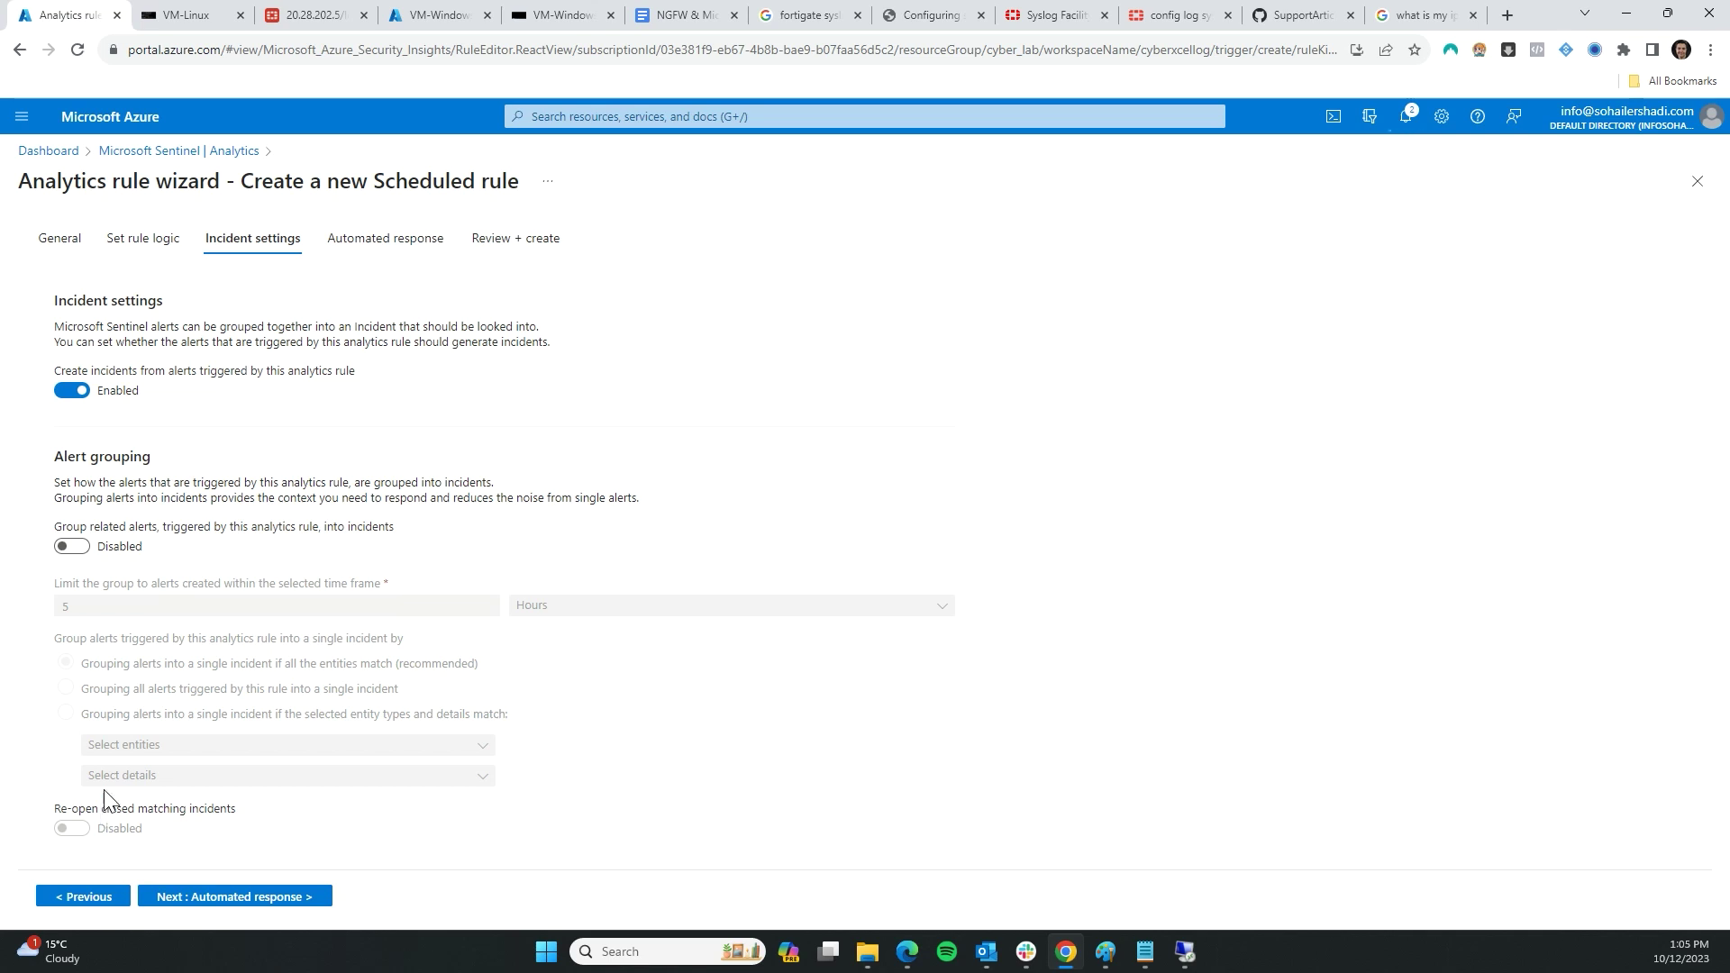
{"action": "left_click", "coordinate": [225, 899]}
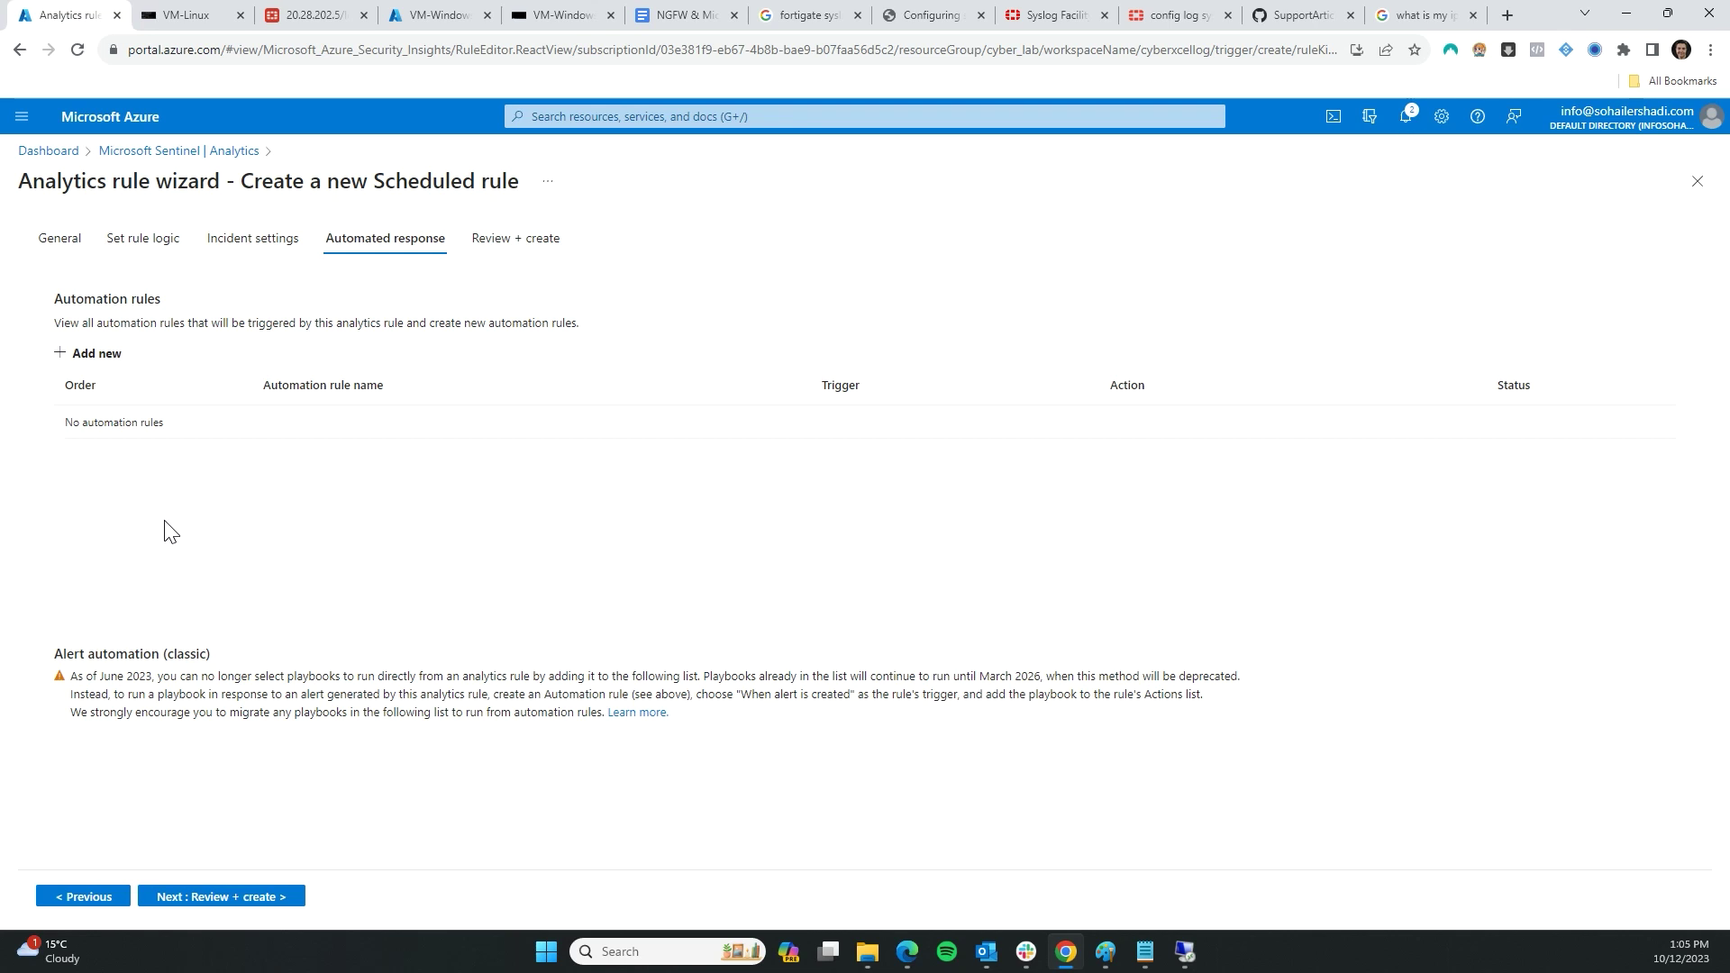
{"action": "left_click", "coordinate": [214, 896]}
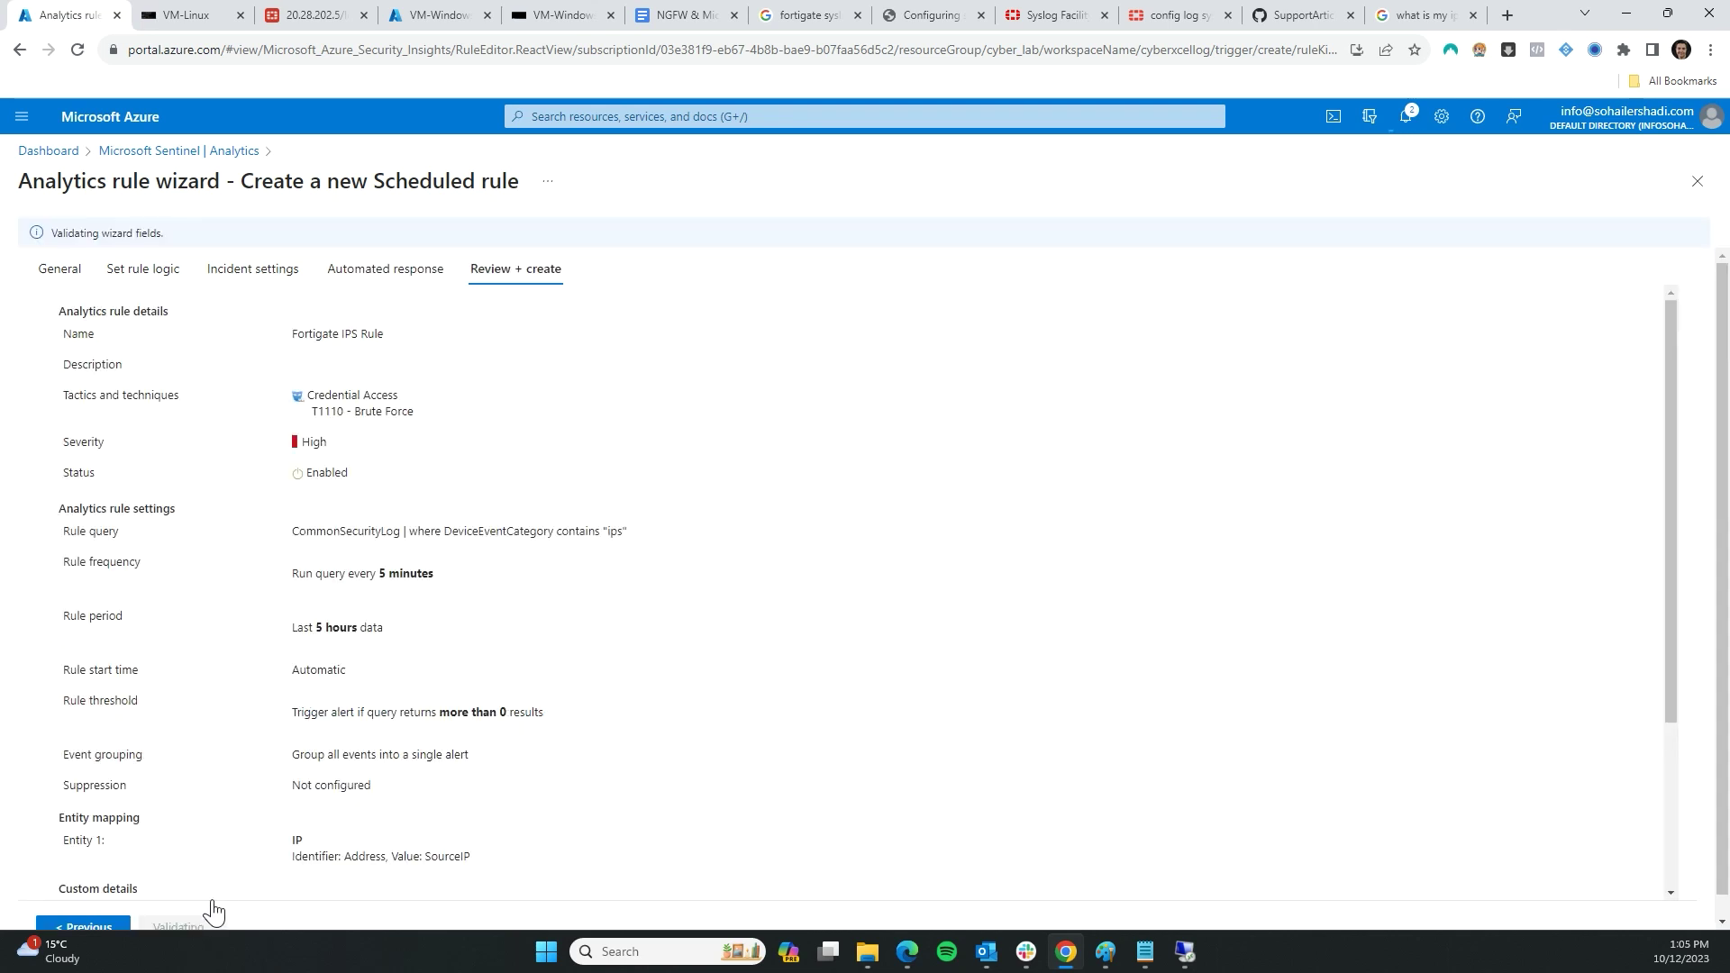
{"action": "scroll", "coordinate": [214, 913], "scroll_direction": "down", "scroll_amount": 3}
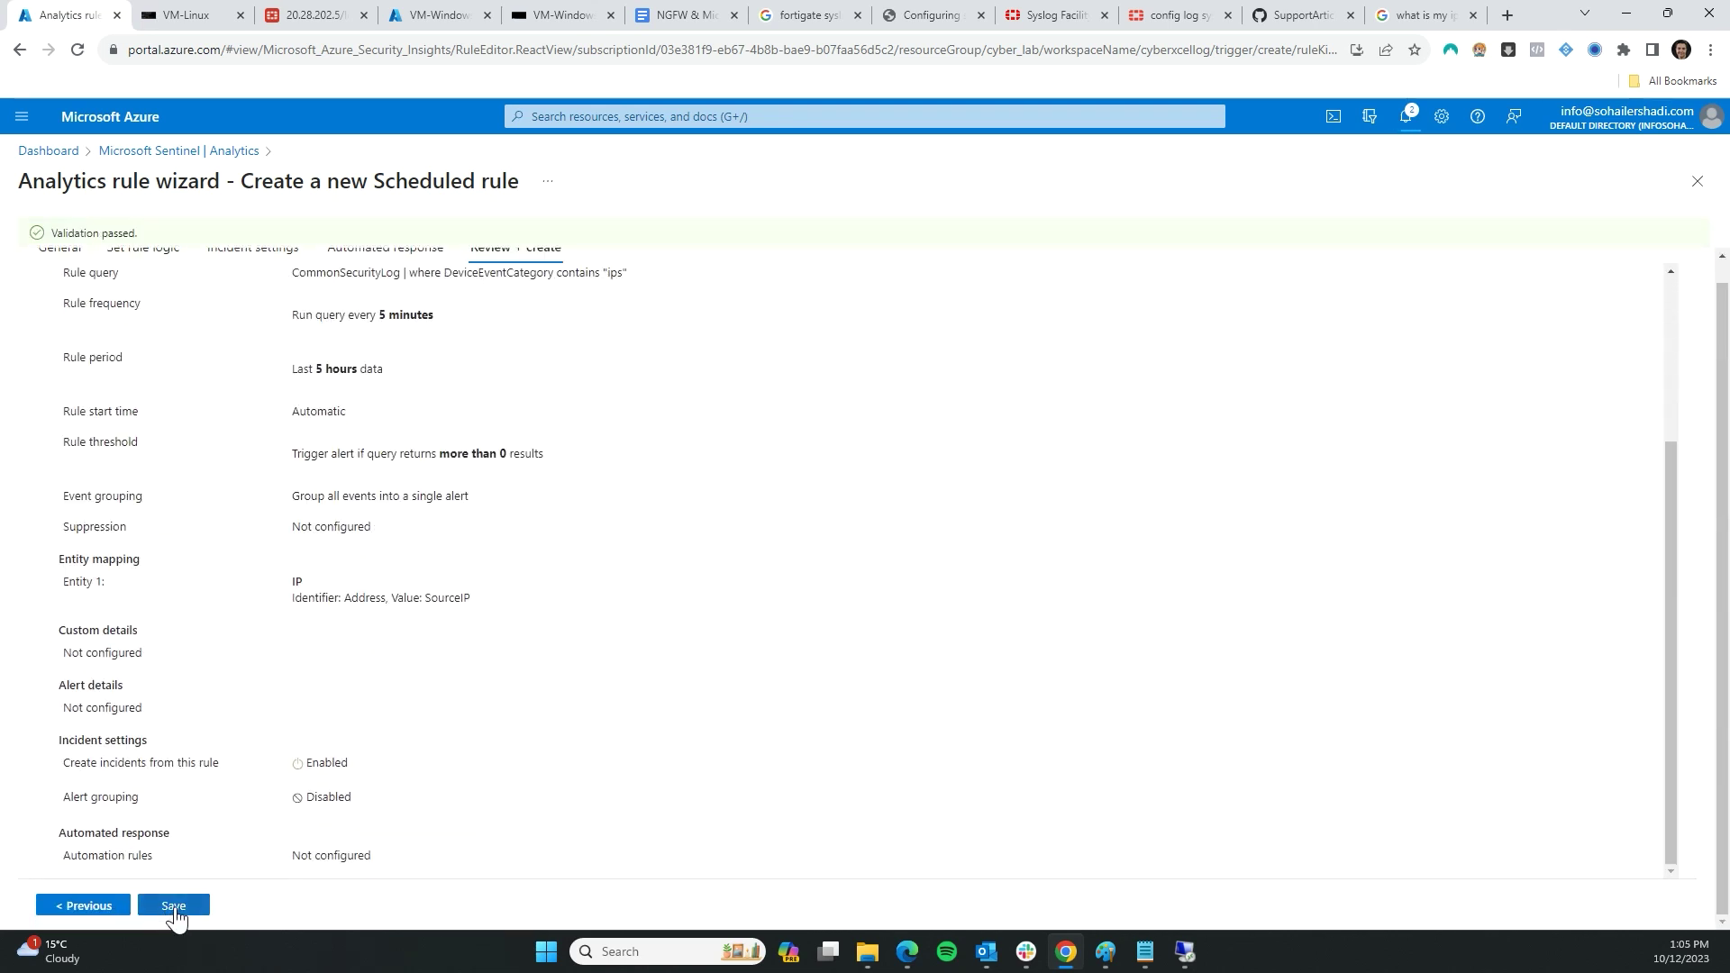
{"action": "left_click", "coordinate": [174, 910]}
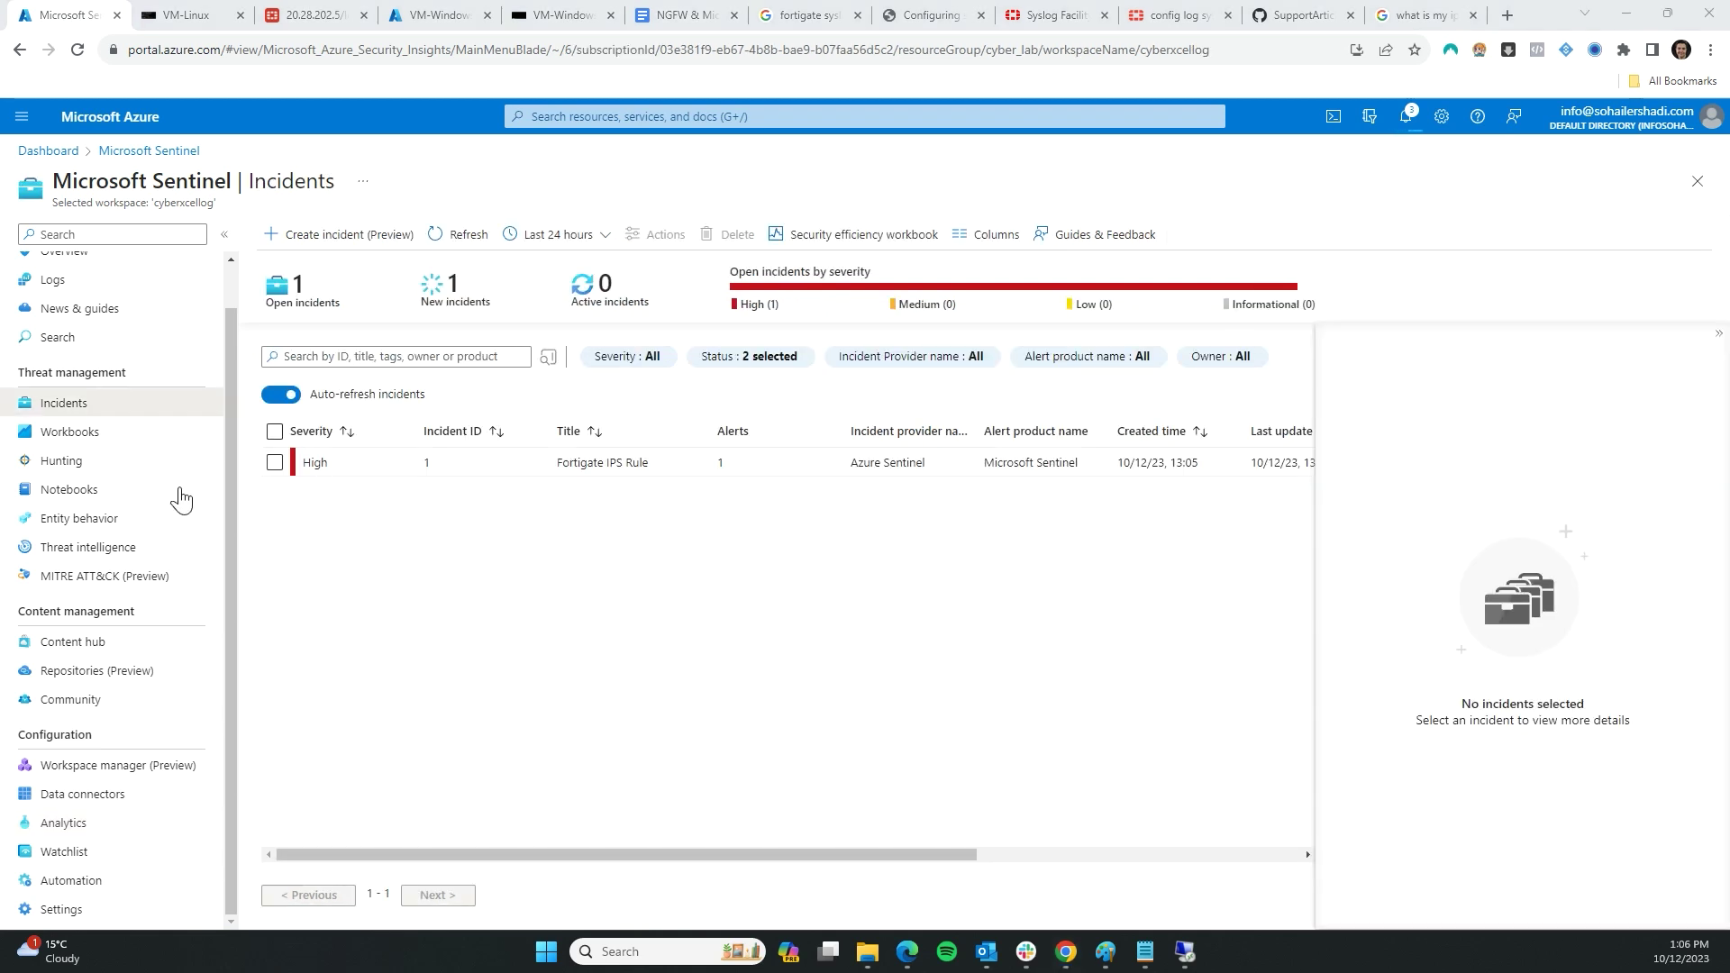
- Refresh the Sentinel Overview and examine its event chart, recent incidents and potential malicious events map
{"action": "scroll", "coordinate": [115, 410], "scroll_direction": "up", "scroll_amount": 2}
{"action": "left_click", "coordinate": [68, 303]}
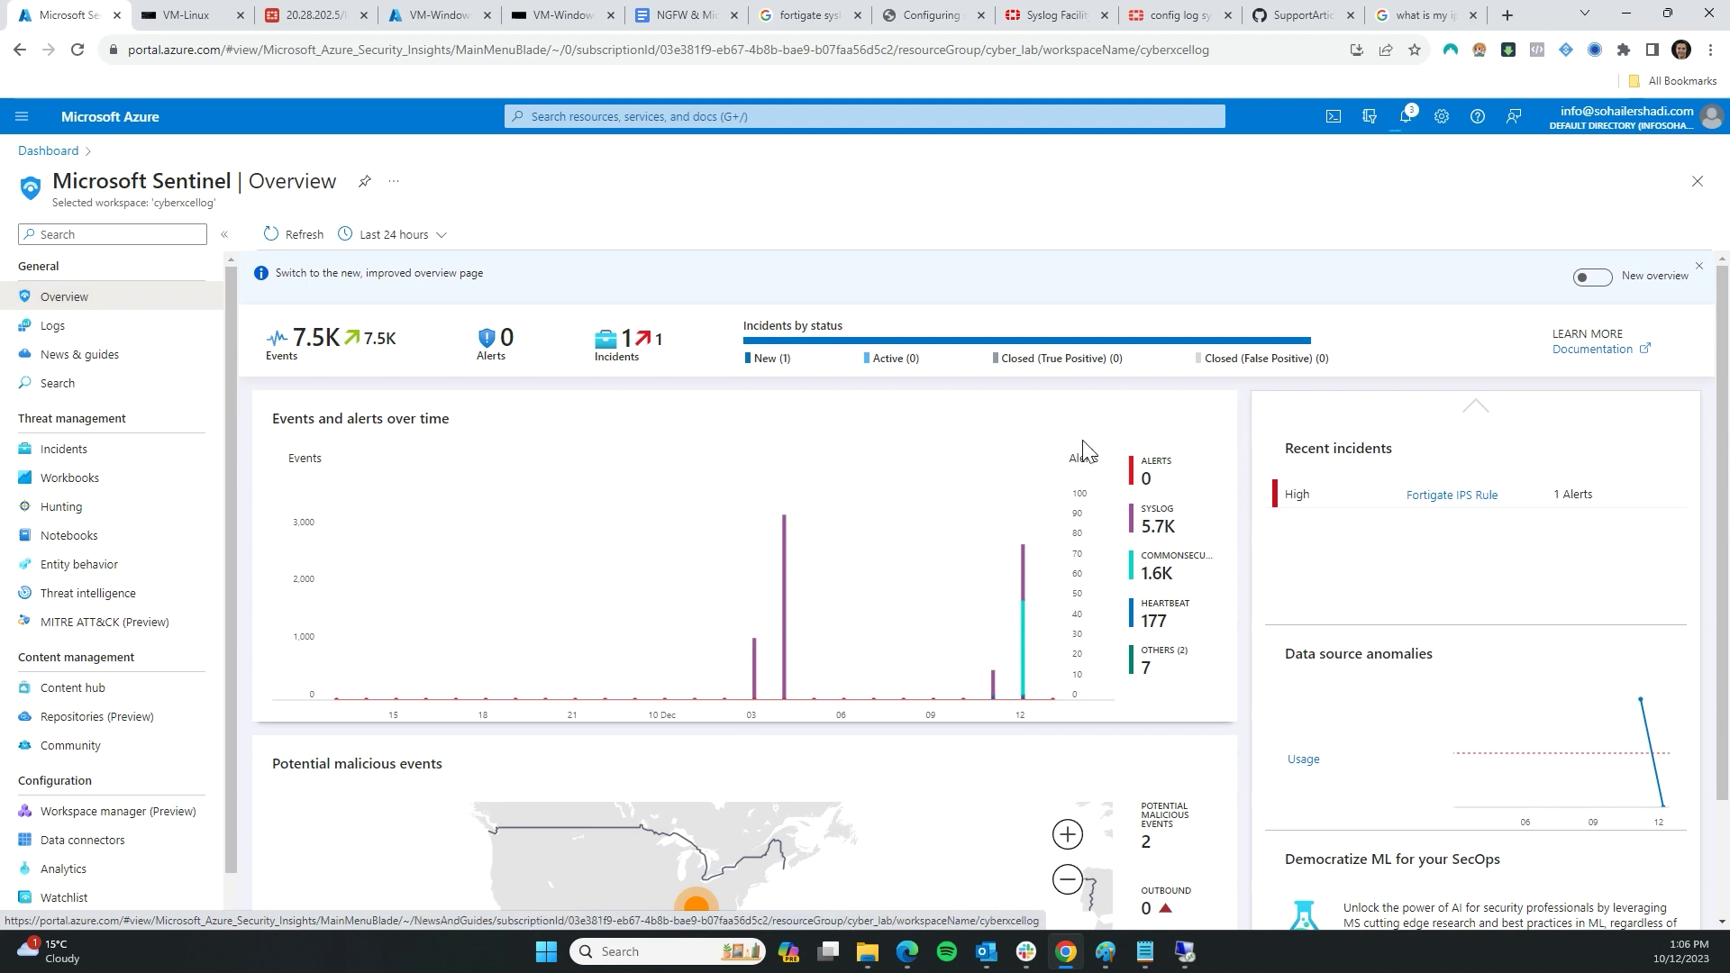
{"action": "left_click", "coordinate": [295, 235]}
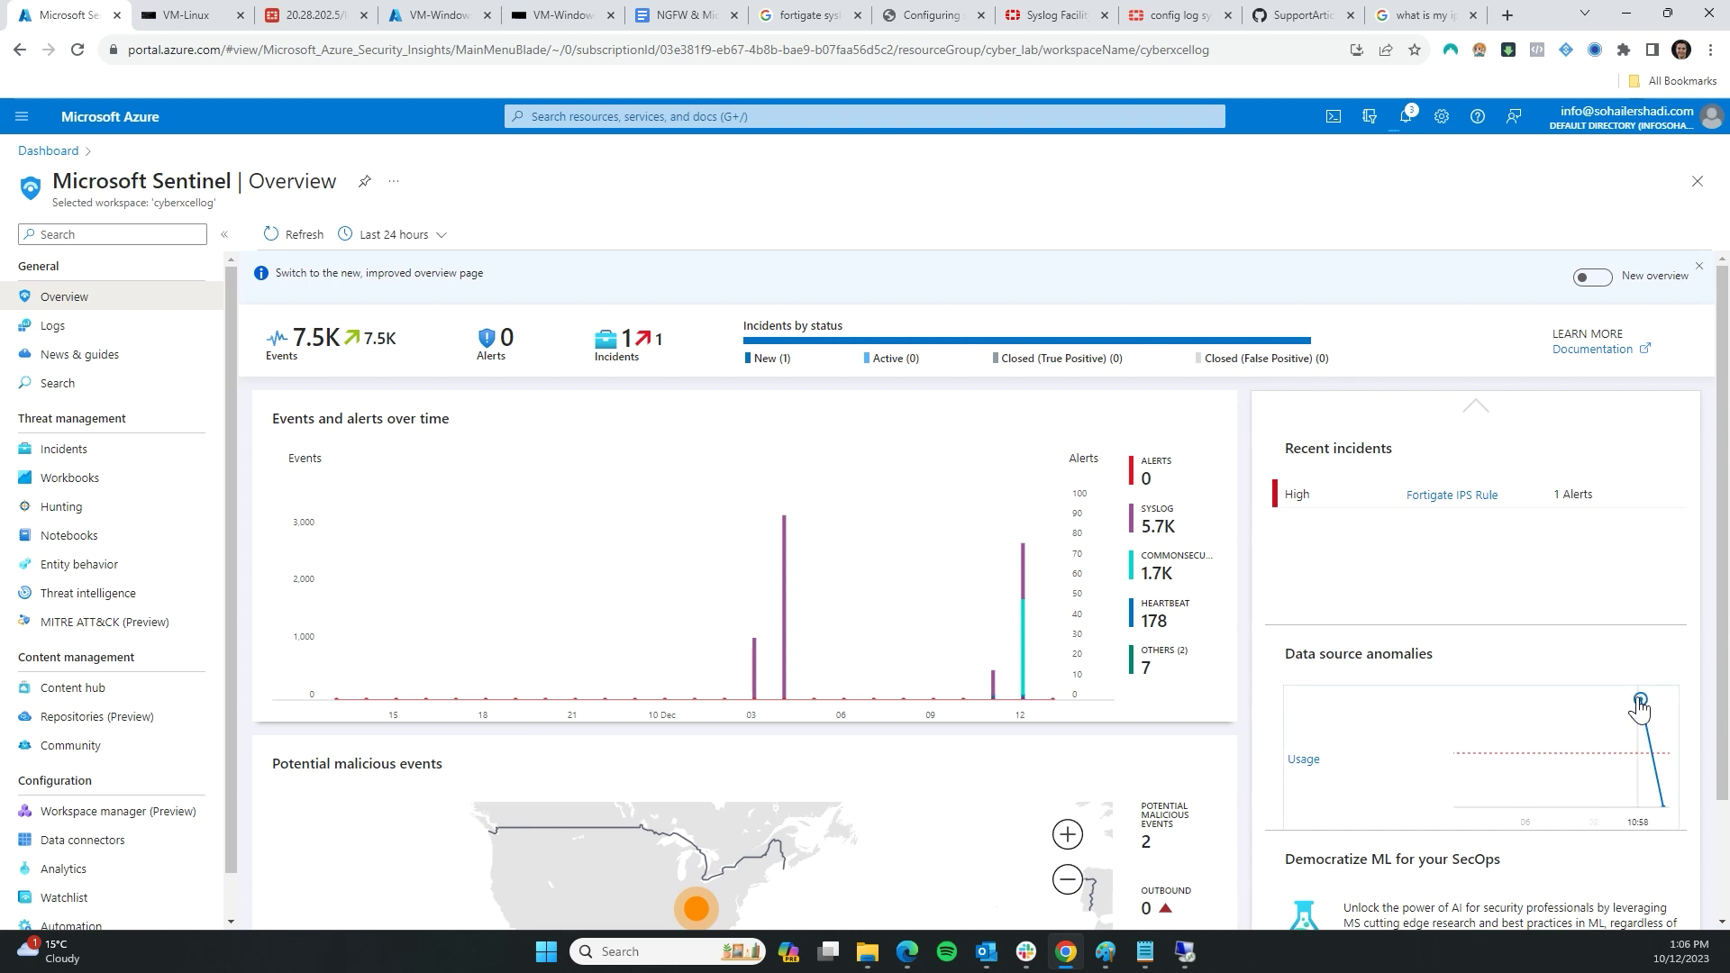
{"action": "scroll", "coordinate": [1641, 705], "scroll_direction": "down", "scroll_amount": 2}
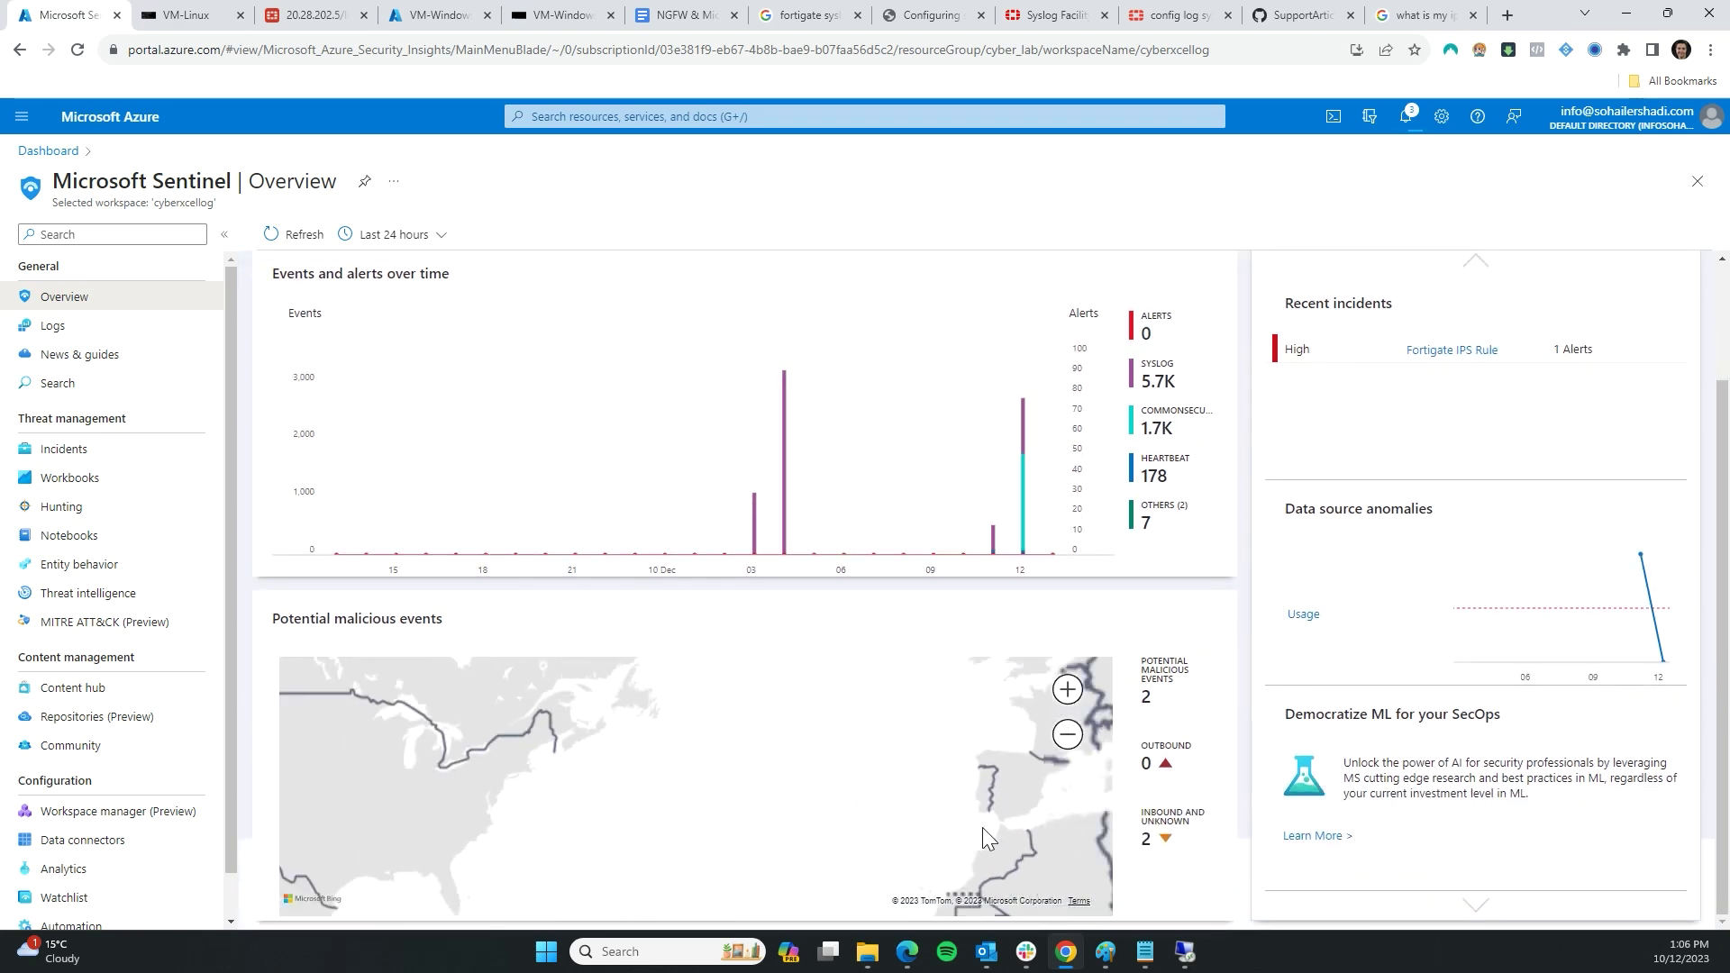
- View the SecurityAlert log query behind the Overview's alerts figure, and return to the Sentinel Overview through the dashboard
{"action": "left_click", "coordinate": [1145, 334]}
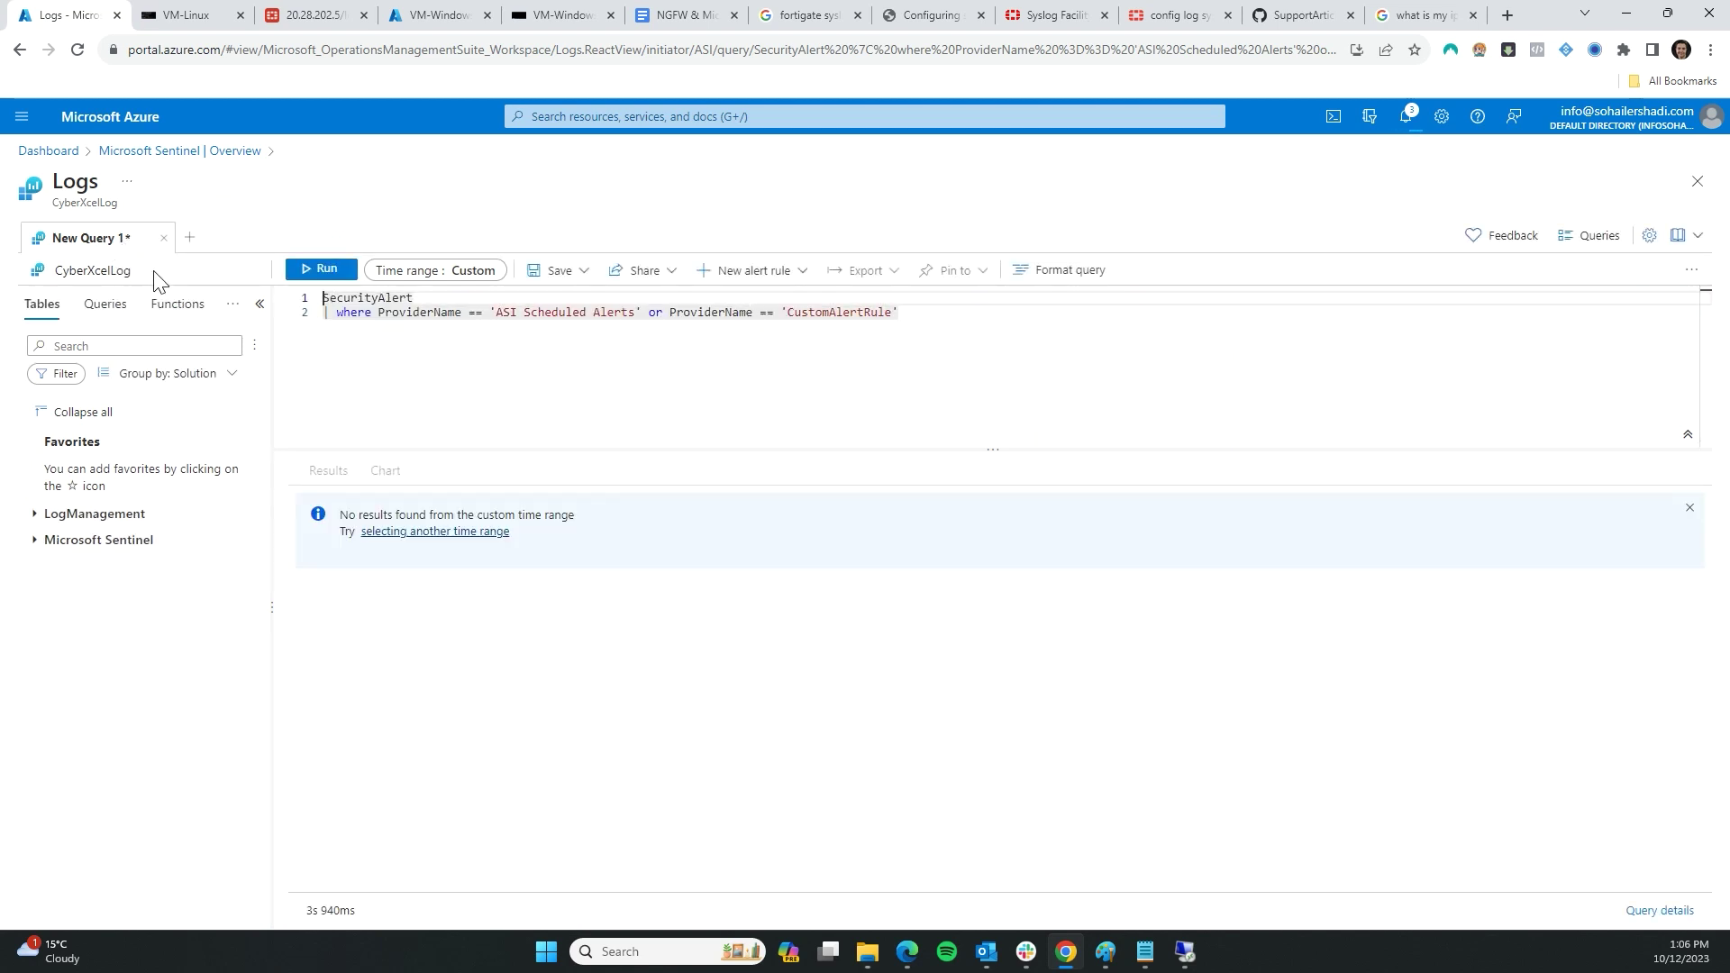
{"action": "left_click", "coordinate": [53, 151]}
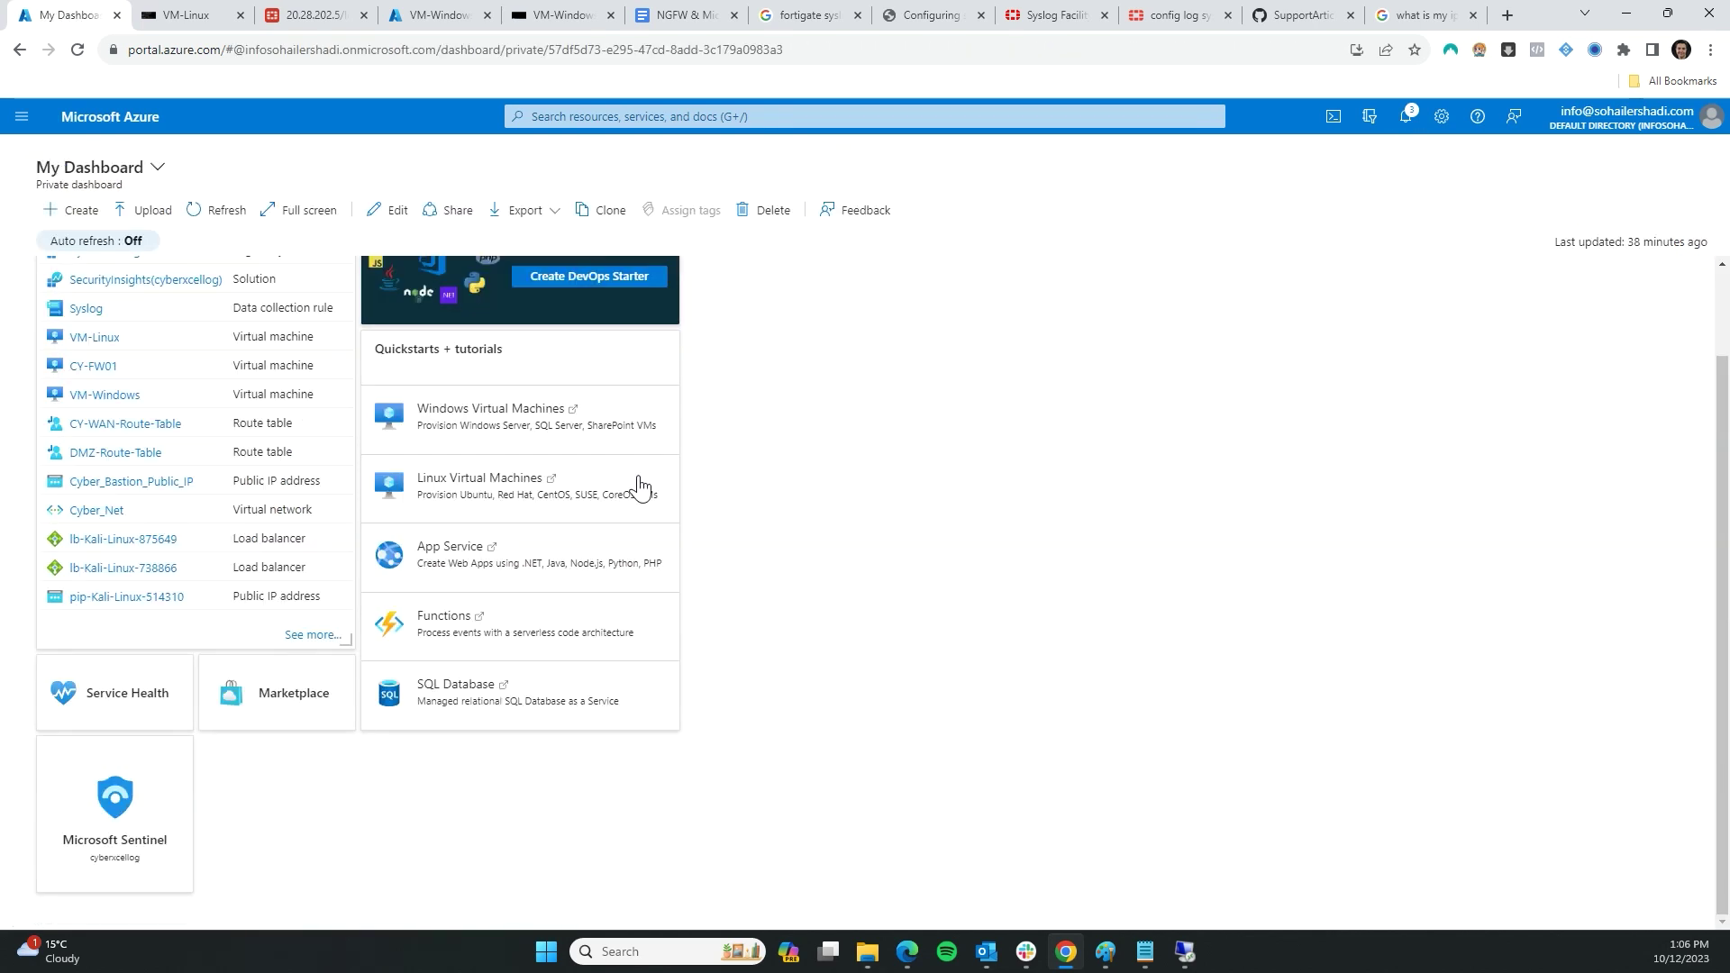
{"action": "scroll", "coordinate": [640, 487], "scroll_direction": "up", "scroll_amount": 1}
{"action": "left_click", "coordinate": [120, 909]}
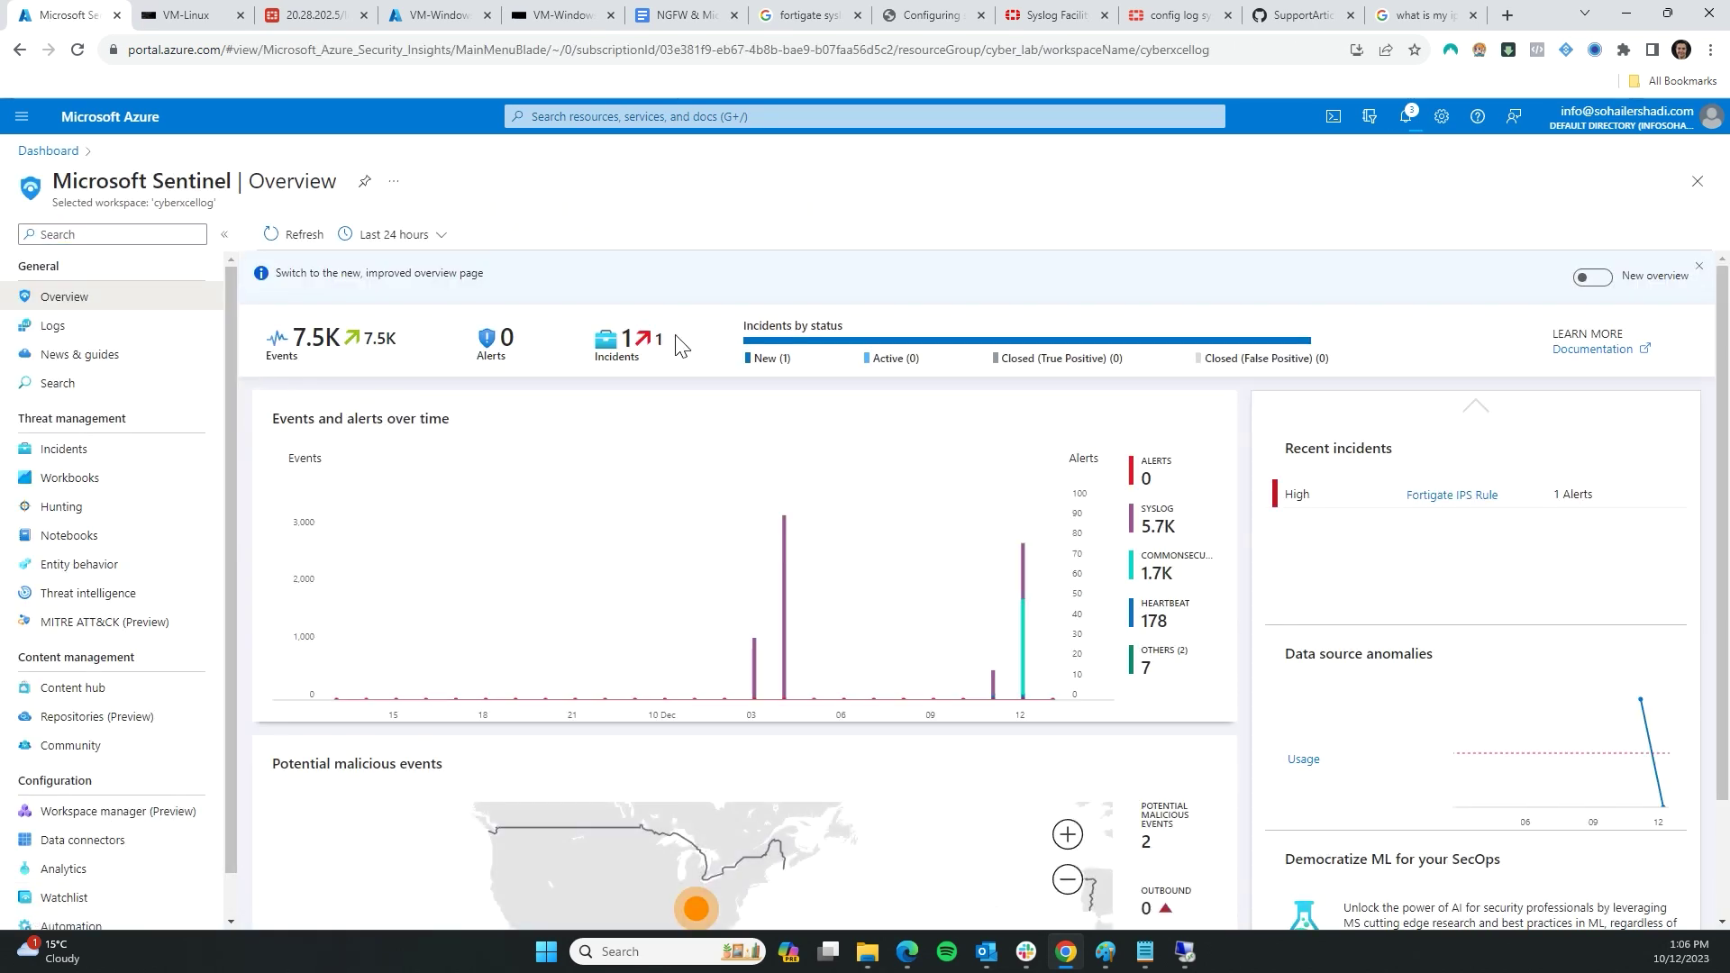
- Open the full details of the high-severity Fortigate IPS Rule incident from the incidents list
{"action": "mouse_move", "coordinate": [671, 342]}
{"action": "left_mouse_down"}
{"action": "mouse_move", "coordinate": [628, 347]}
{"action": "mouse_move", "coordinate": [654, 359]}
{"action": "mouse_move", "coordinate": [663, 322]}
{"action": "left_mouse_up"}
{"action": "left_click", "coordinate": [106, 463]}
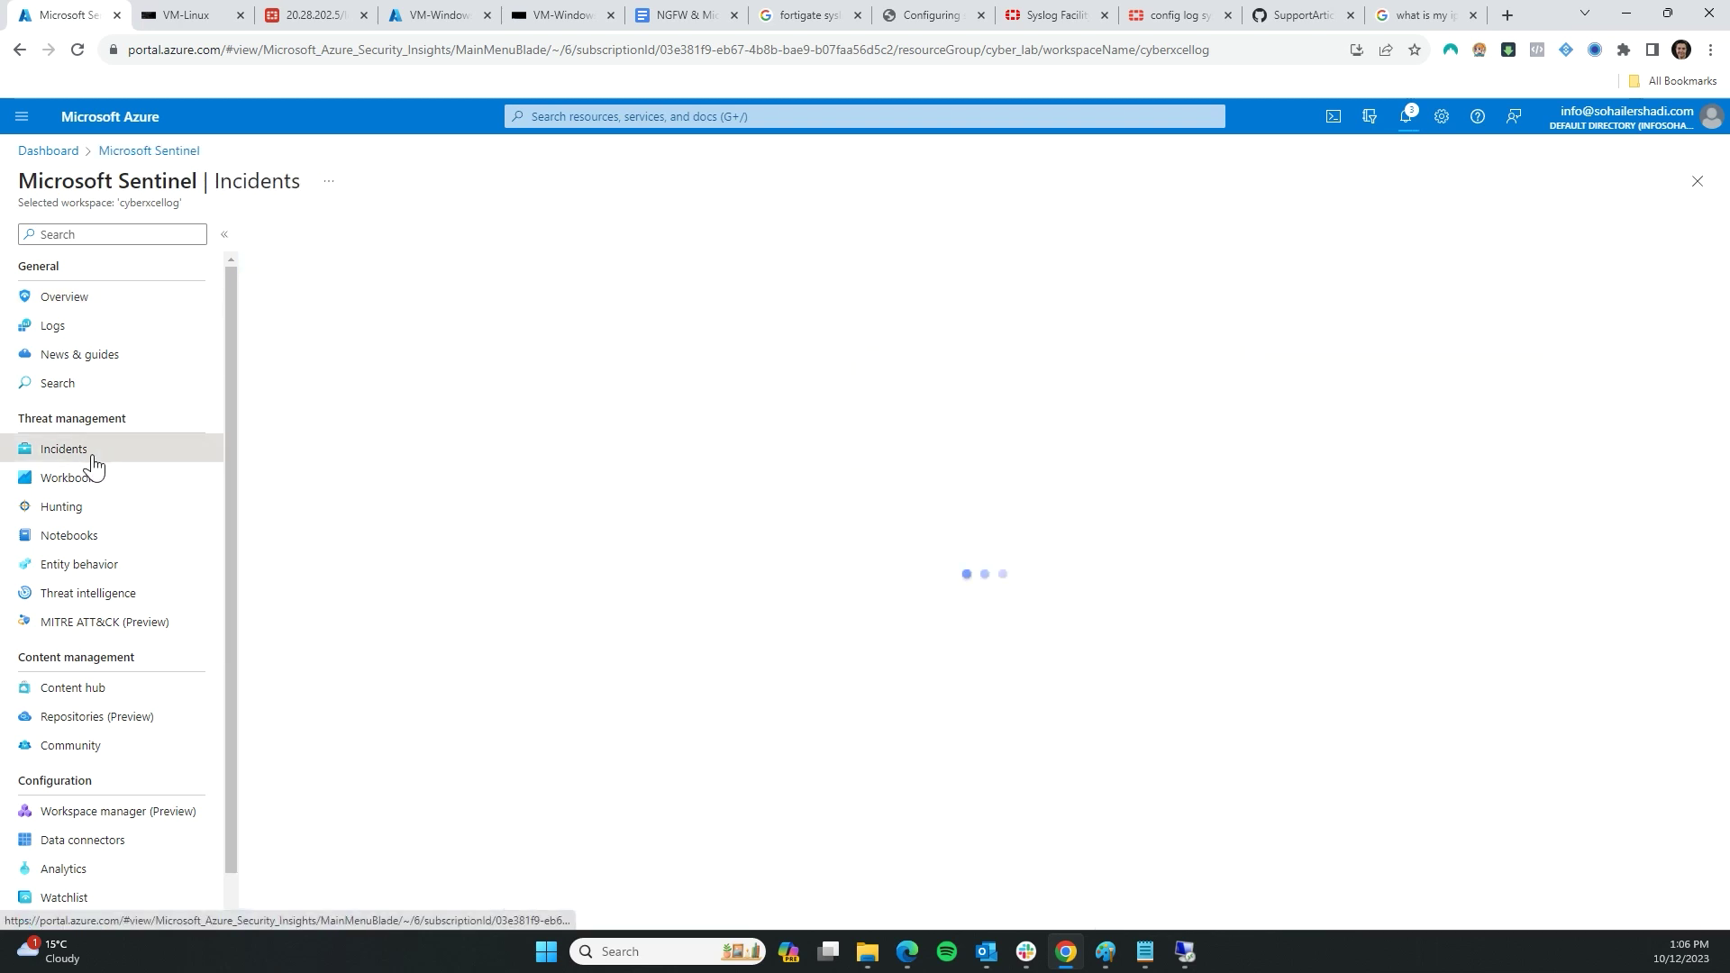
{"action": "left_click", "coordinate": [352, 469]}
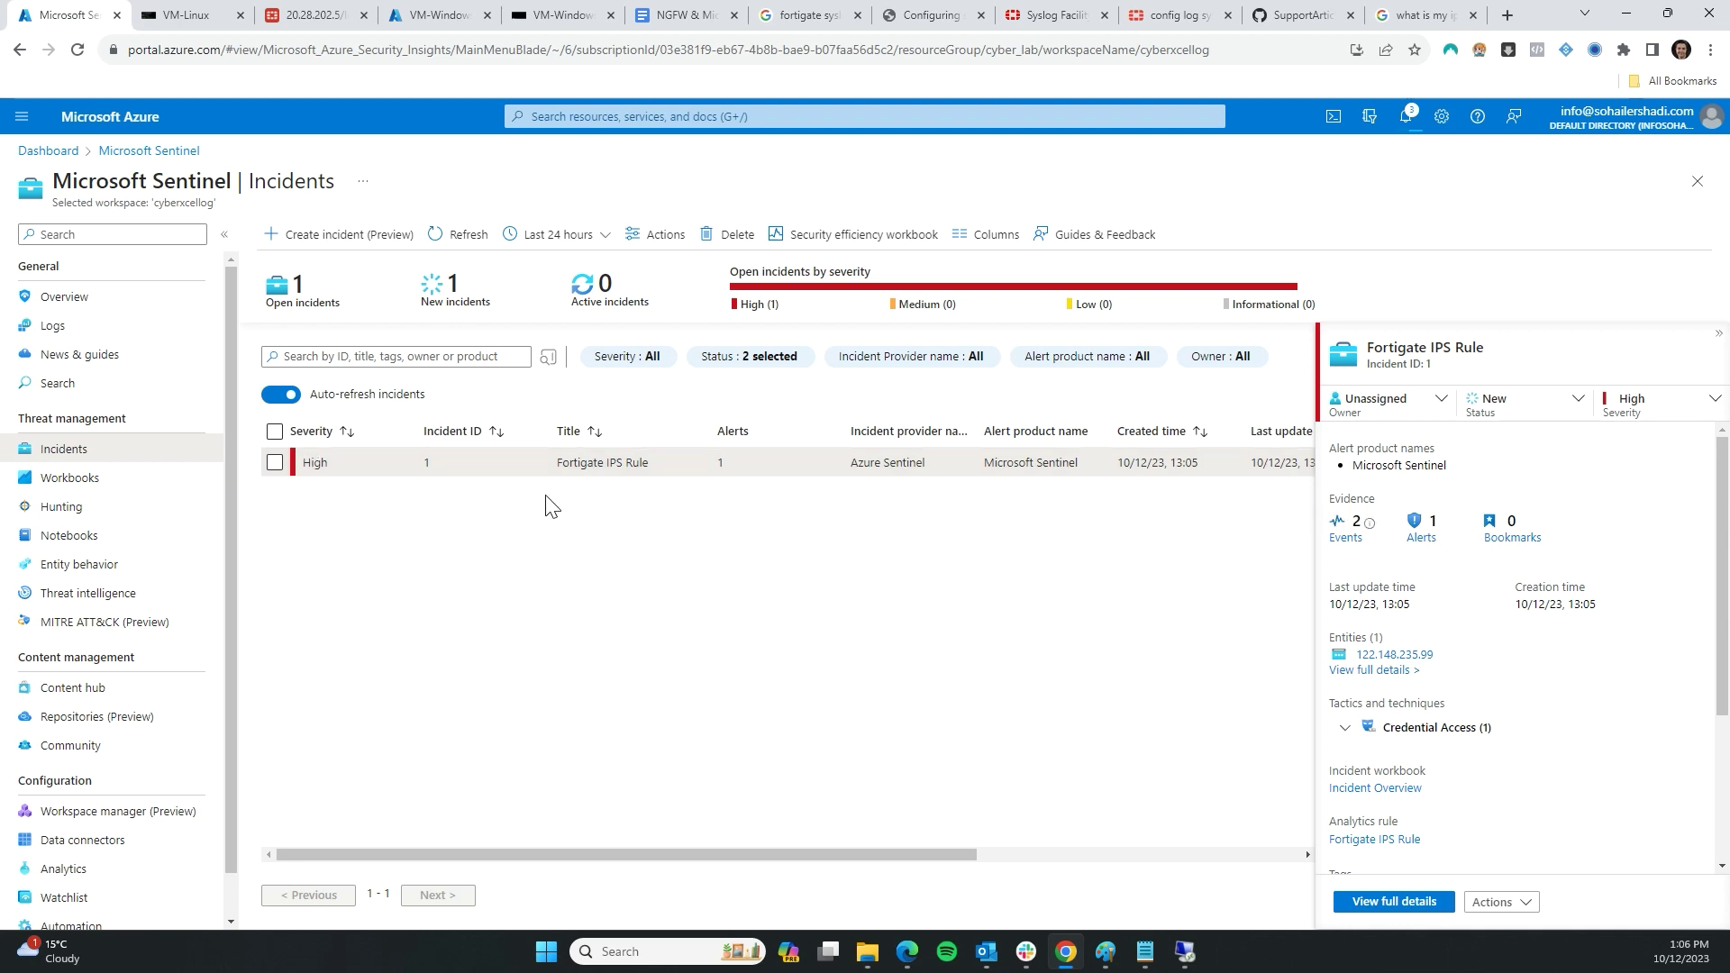
{"action": "left_click", "coordinate": [1388, 904]}
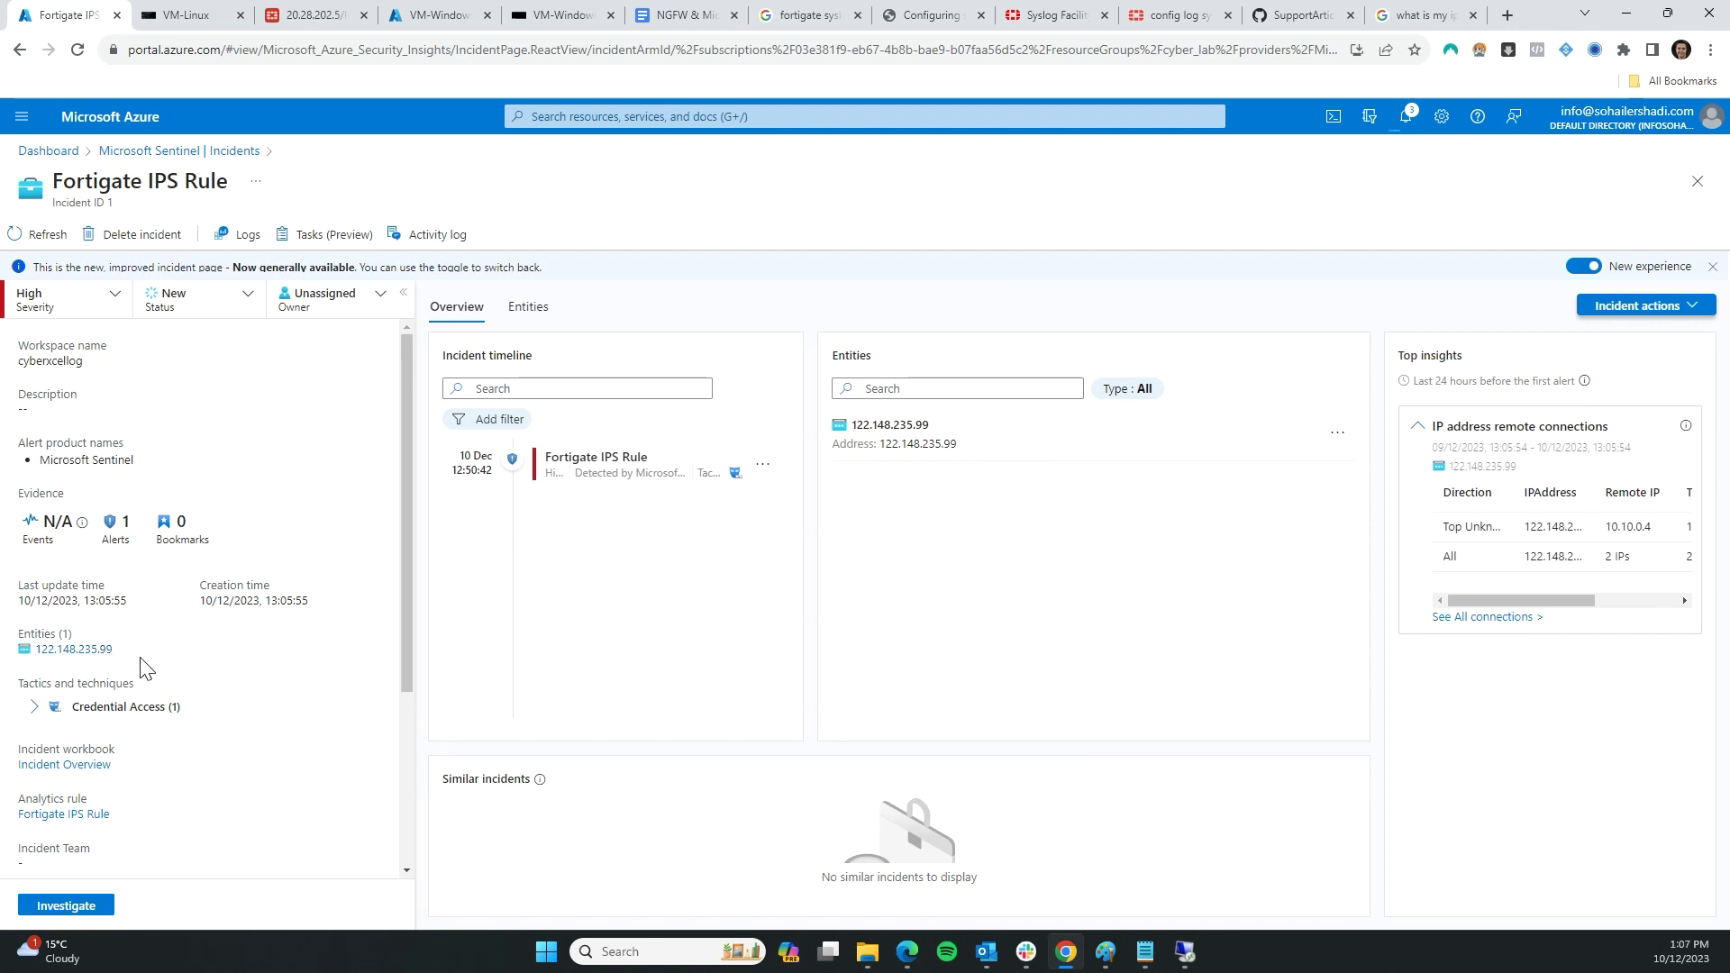
- Expand the Credential Access tactic in the incident details to view its technique, and look through the remaining details
{"action": "left_click_drag", "start_coordinate": [149, 667], "coordinate": [38, 656]}
{"action": "triple_click", "coordinate": [123, 683]}
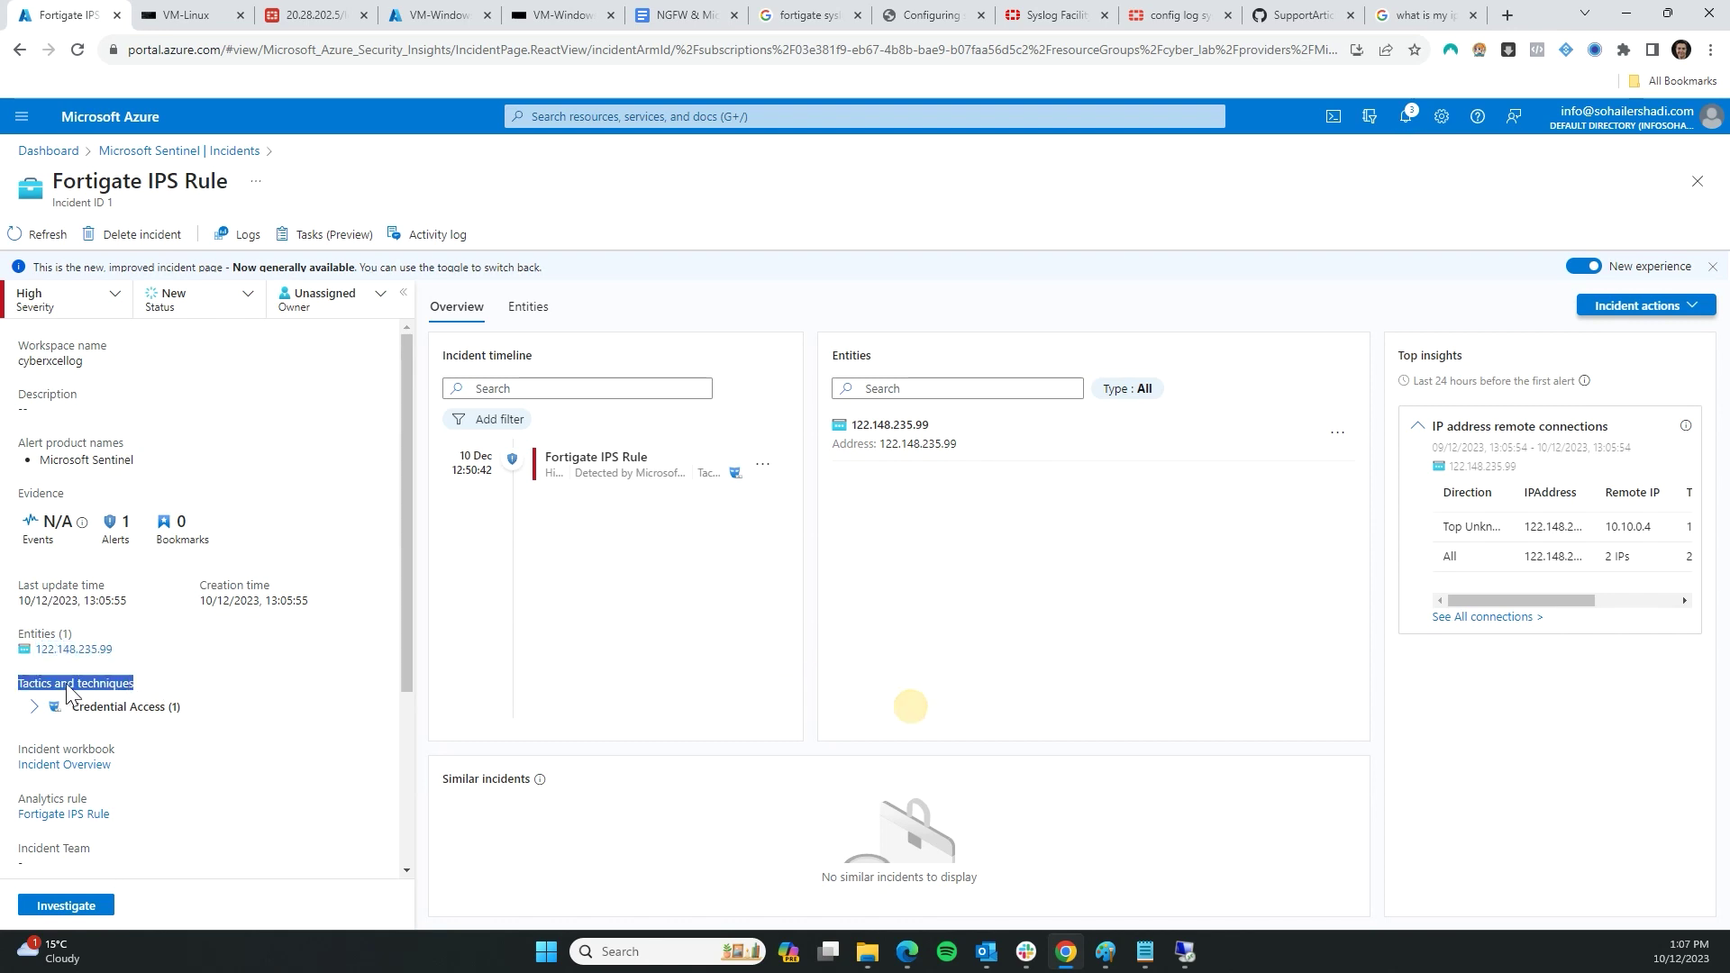
{"action": "left_click", "coordinate": [34, 709]}
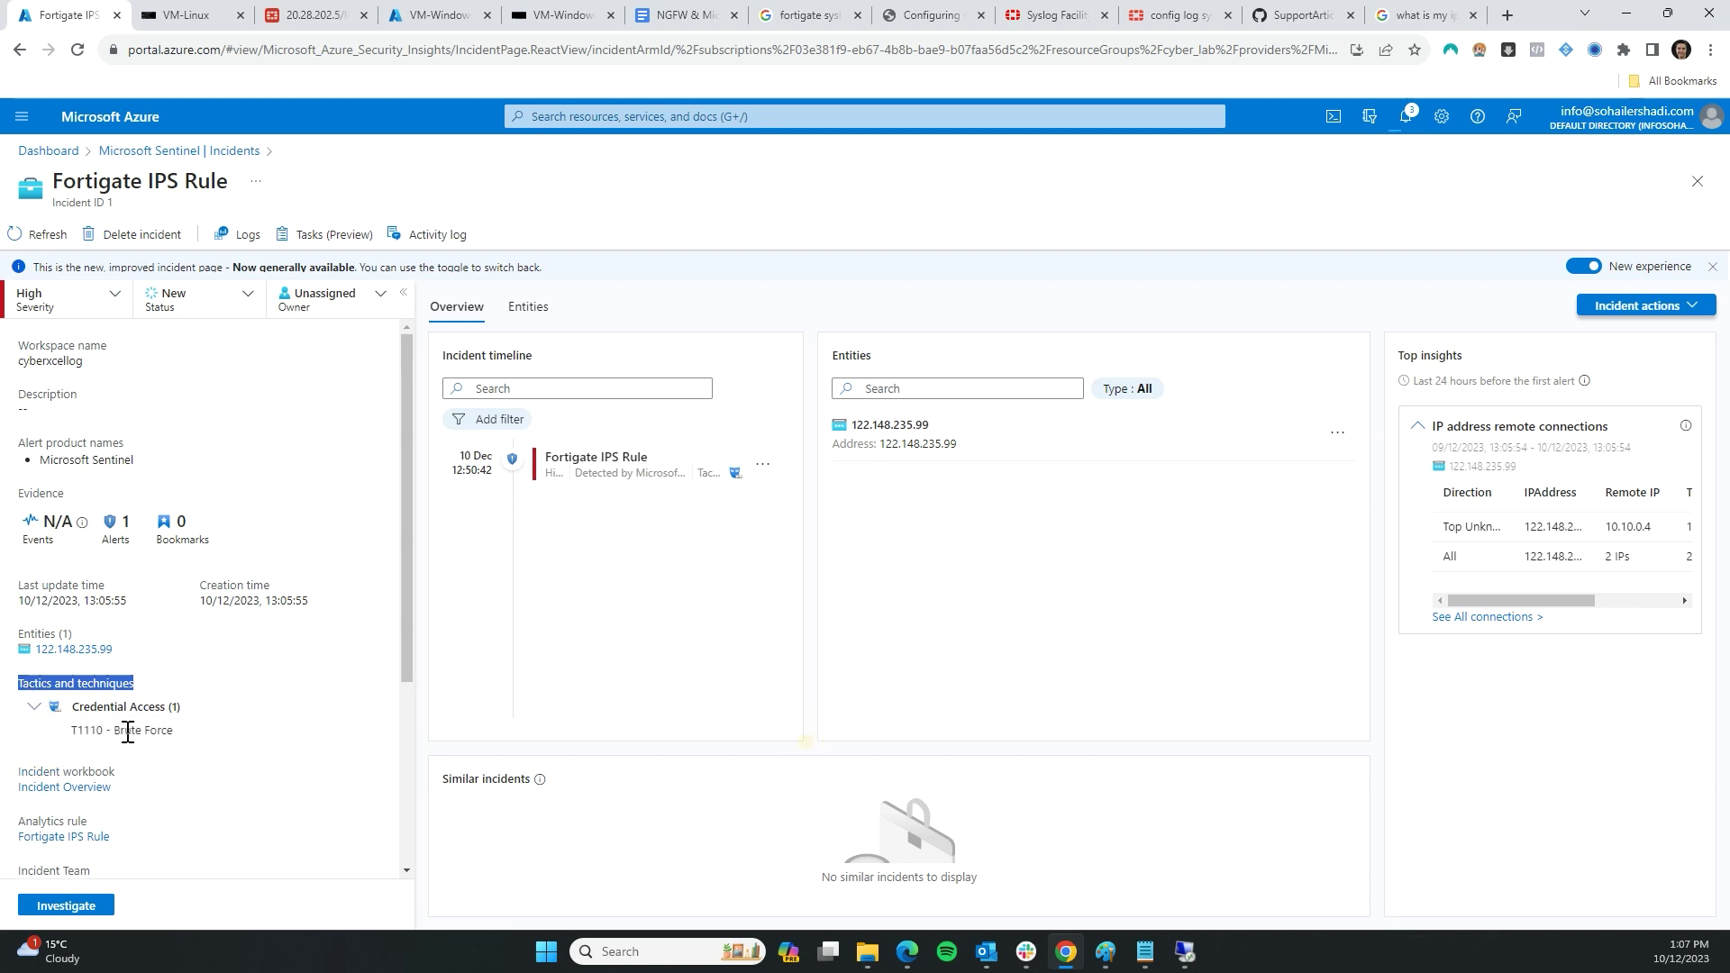
{"action": "scroll", "coordinate": [154, 730], "scroll_direction": "down", "scroll_amount": 2}
{"action": "scroll", "coordinate": [170, 599], "scroll_direction": "up", "scroll_amount": 2}
- View the Fortigate IPS Rule alert's details in the incident timeline, and list the available incident actions
{"action": "left_click", "coordinate": [592, 481]}
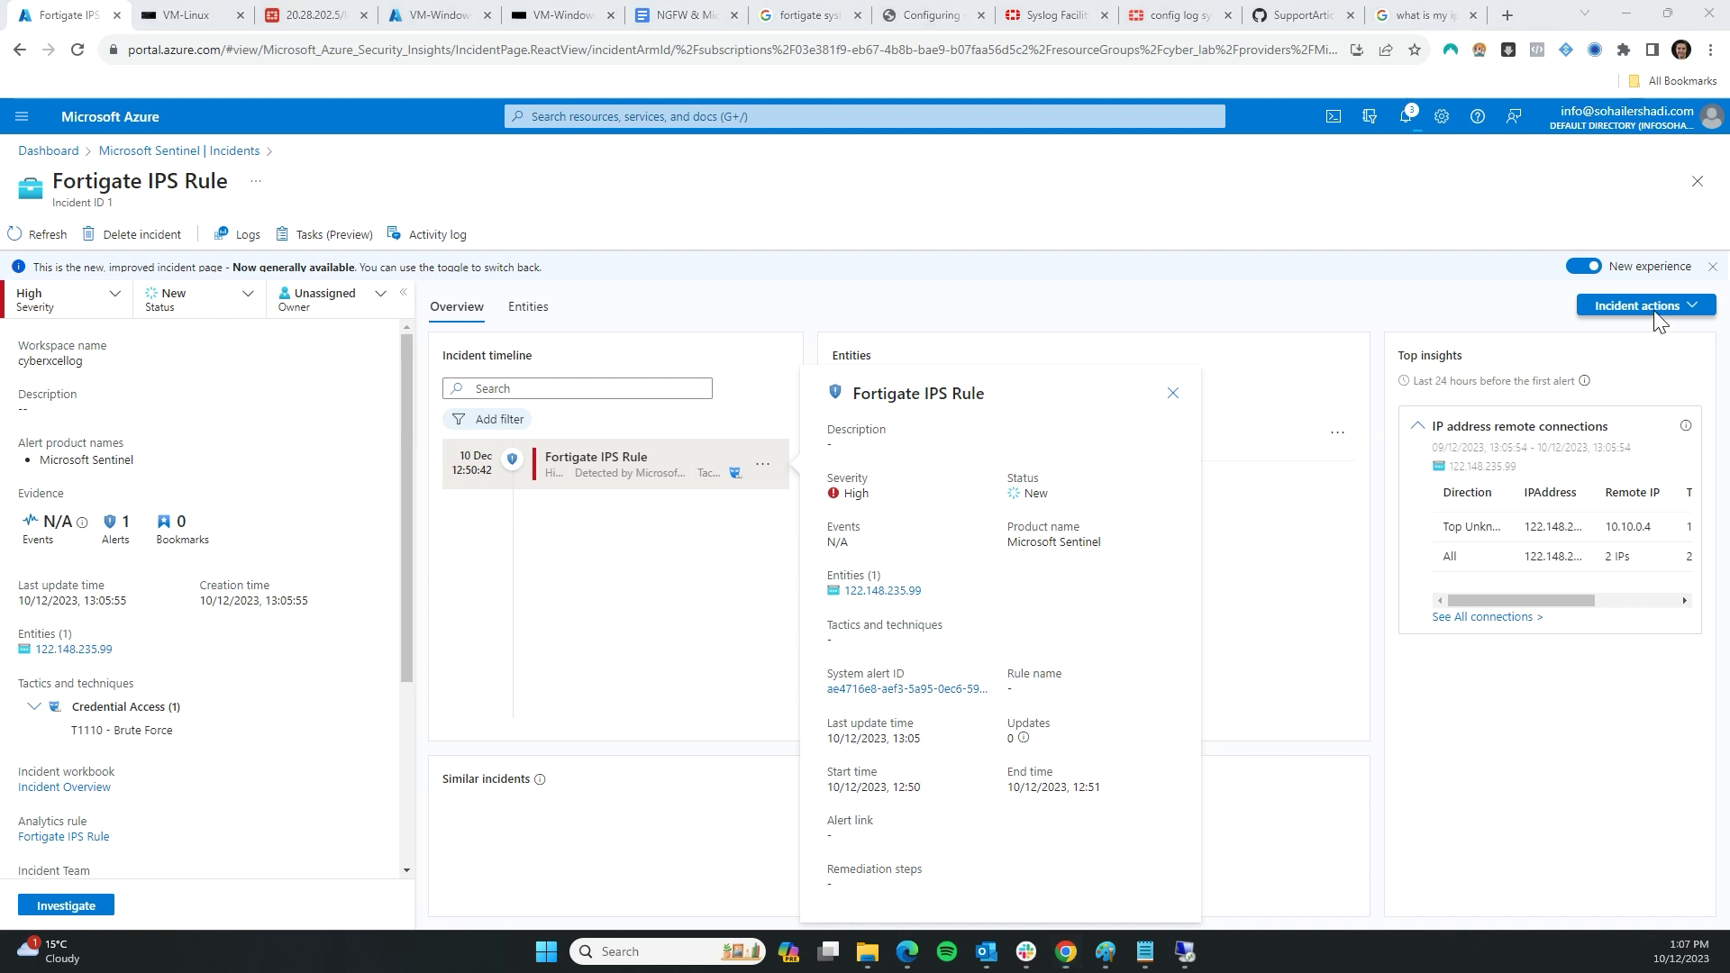
{"action": "left_click", "coordinate": [1172, 393]}
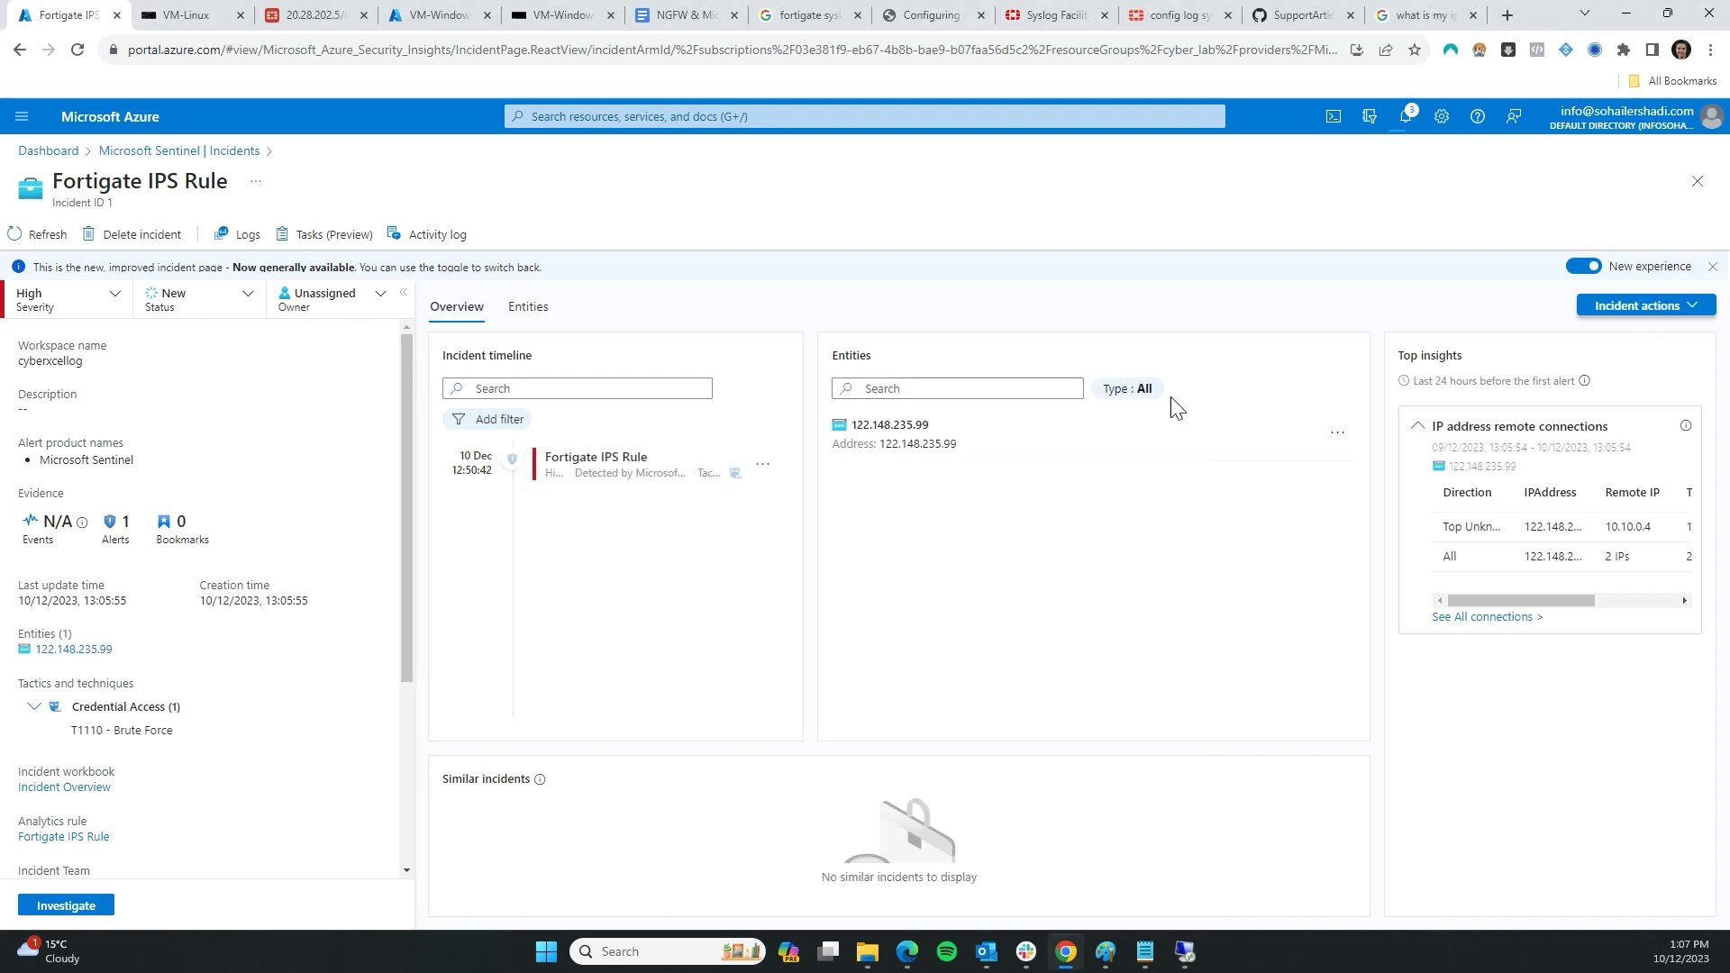
{"action": "left_click", "coordinate": [1699, 315]}
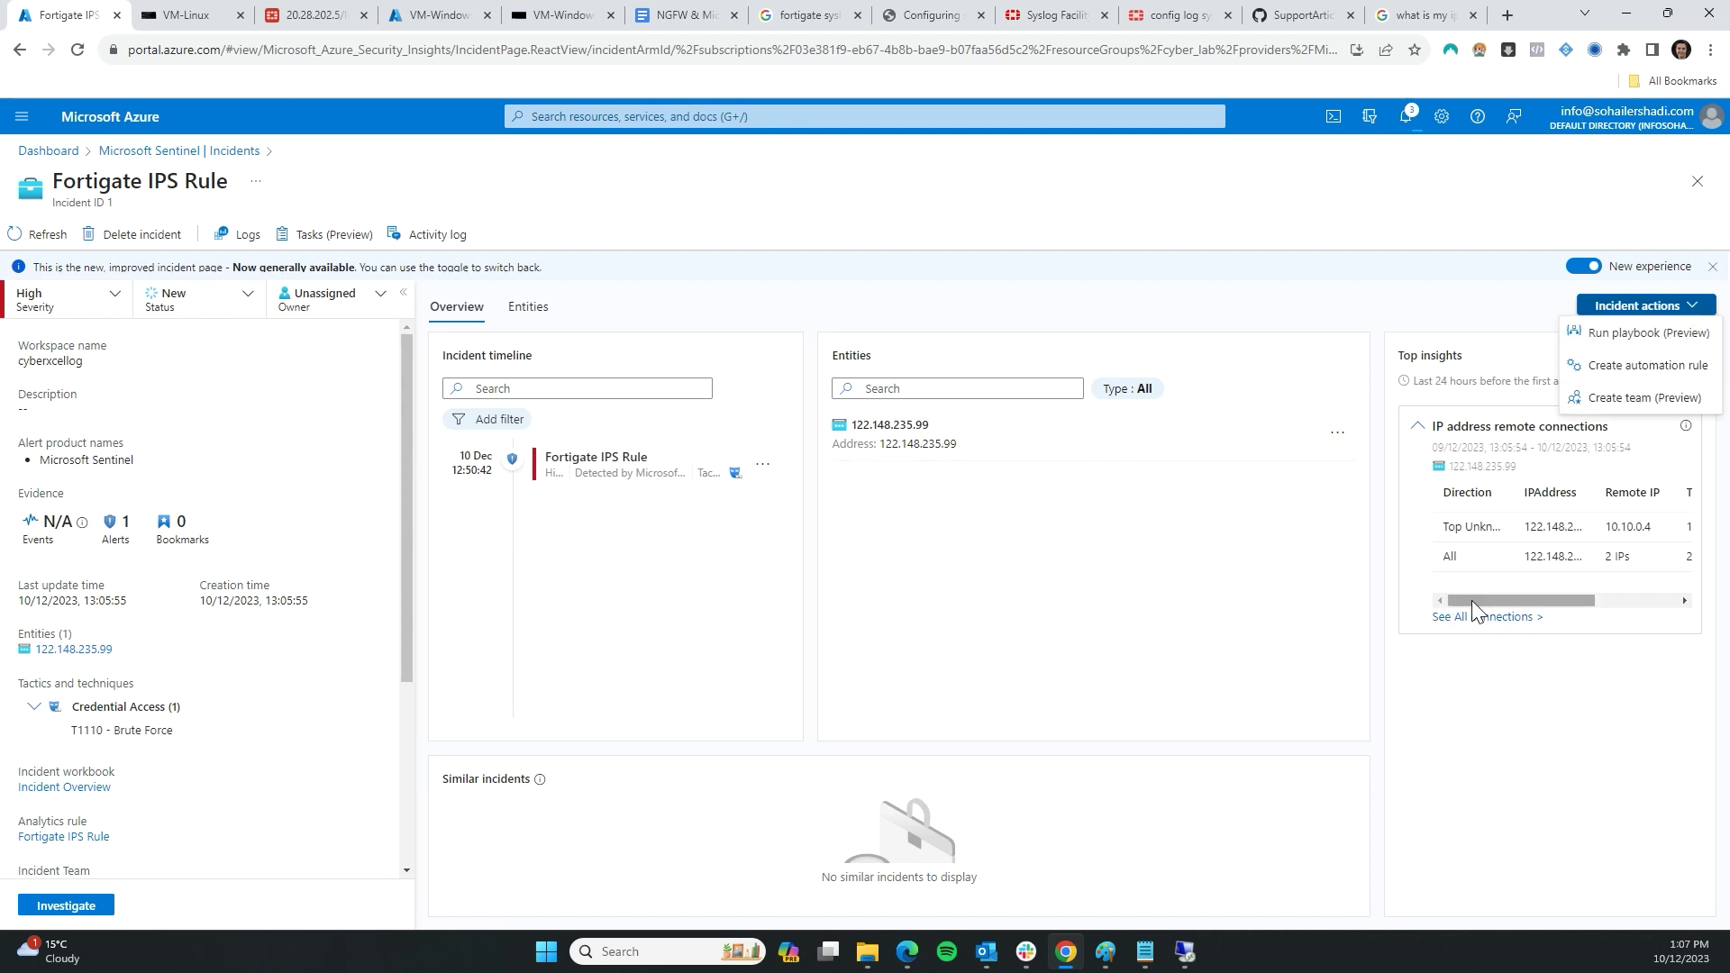
{"action": "left_click_drag", "start_coordinate": [1473, 600], "coordinate": [1462, 600]}
- View the incident's full entity list, and return to its overview to check the tags, link and comment details
{"action": "left_click", "coordinate": [528, 308]}
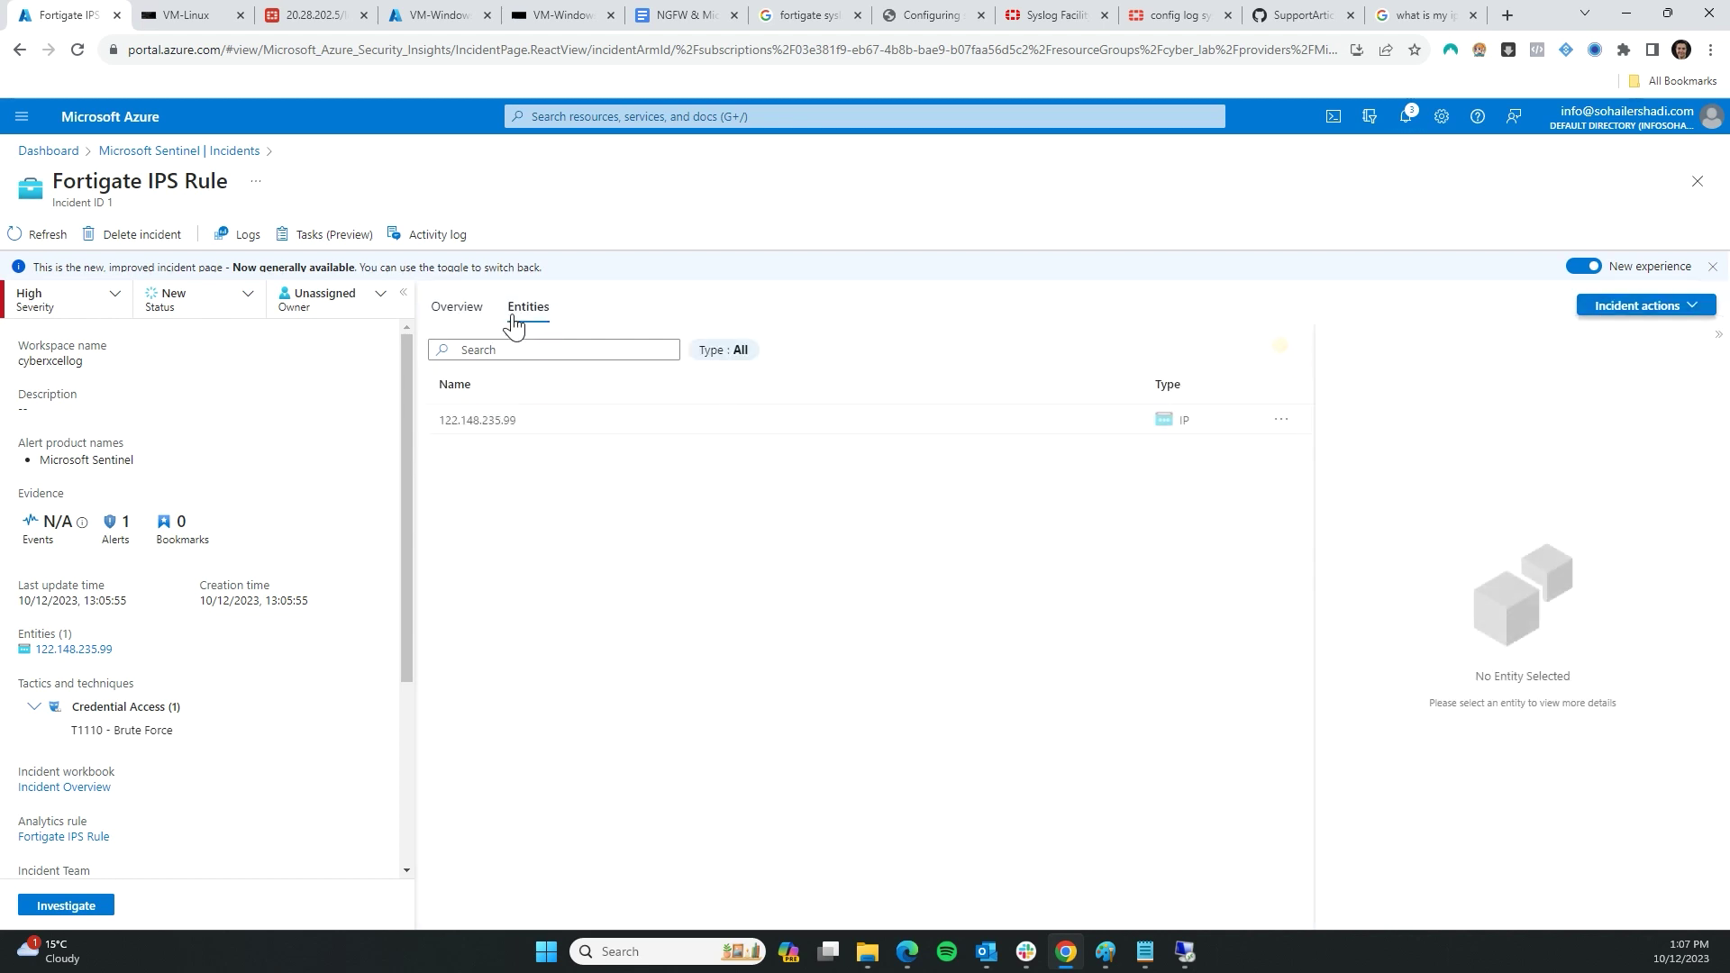
{"action": "left_click", "coordinate": [457, 307]}
{"action": "scroll", "coordinate": [81, 847], "scroll_direction": "down", "scroll_amount": 3}
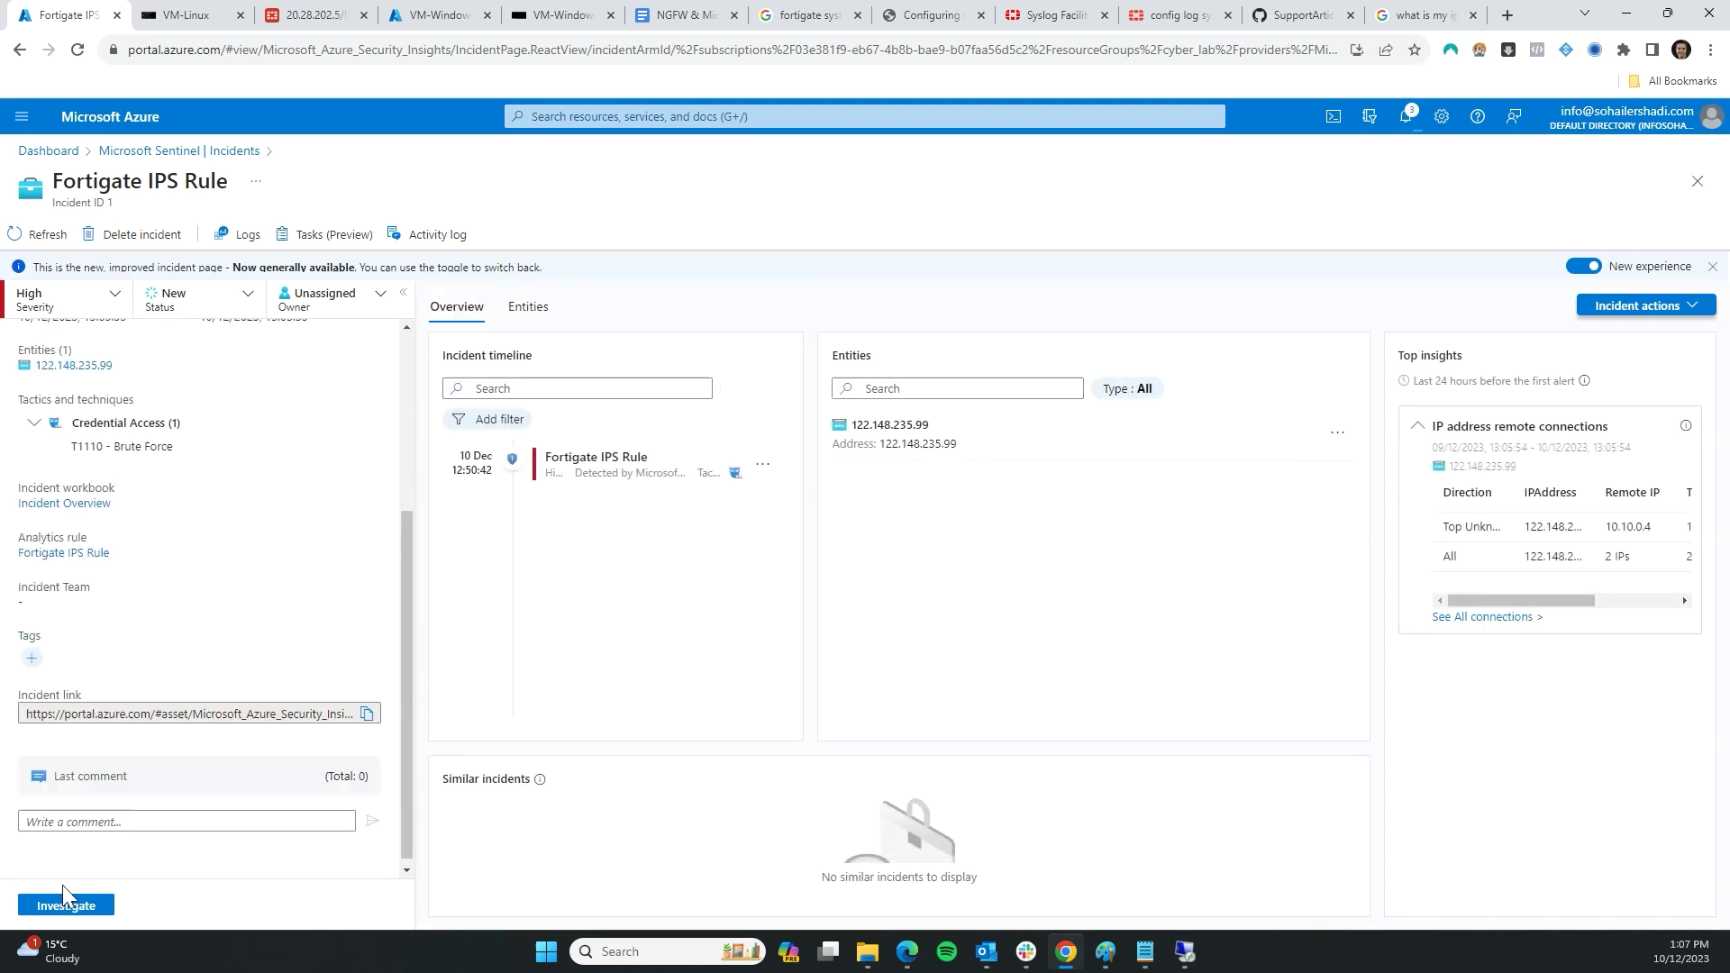
- Open the incident's investigation graph and select the IP address entity linked to the Fortigate IPS Rule alert
{"action": "left_click", "coordinate": [71, 905]}
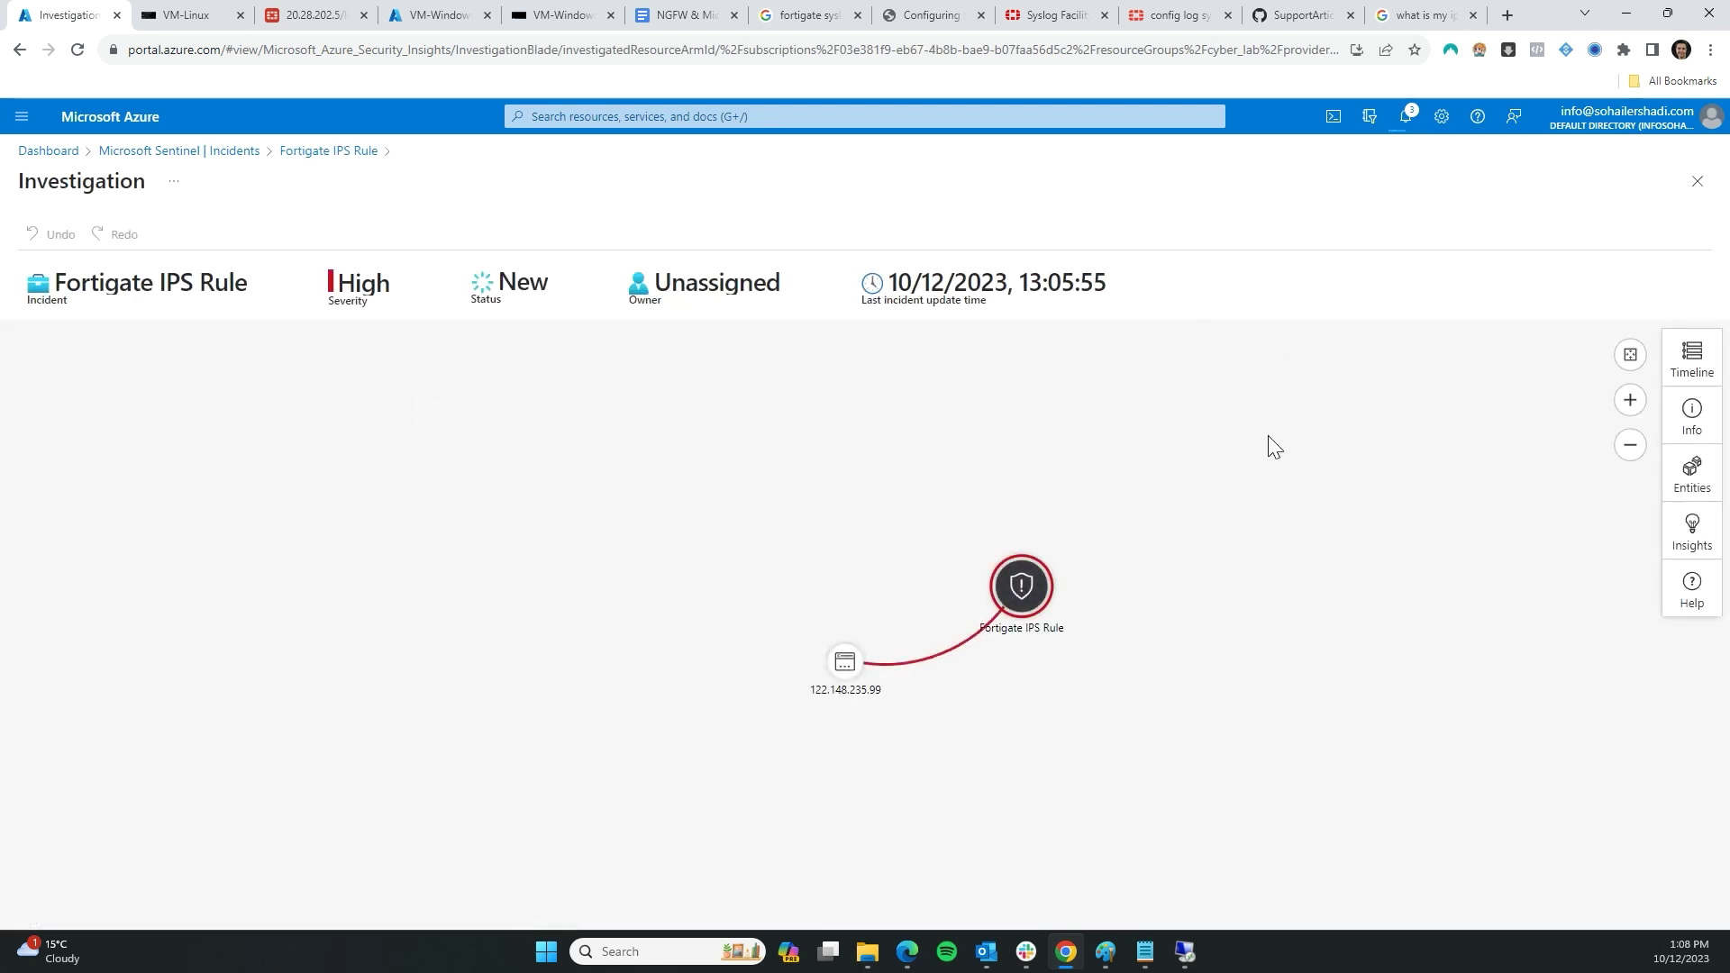
{"action": "left_click", "coordinate": [847, 665]}
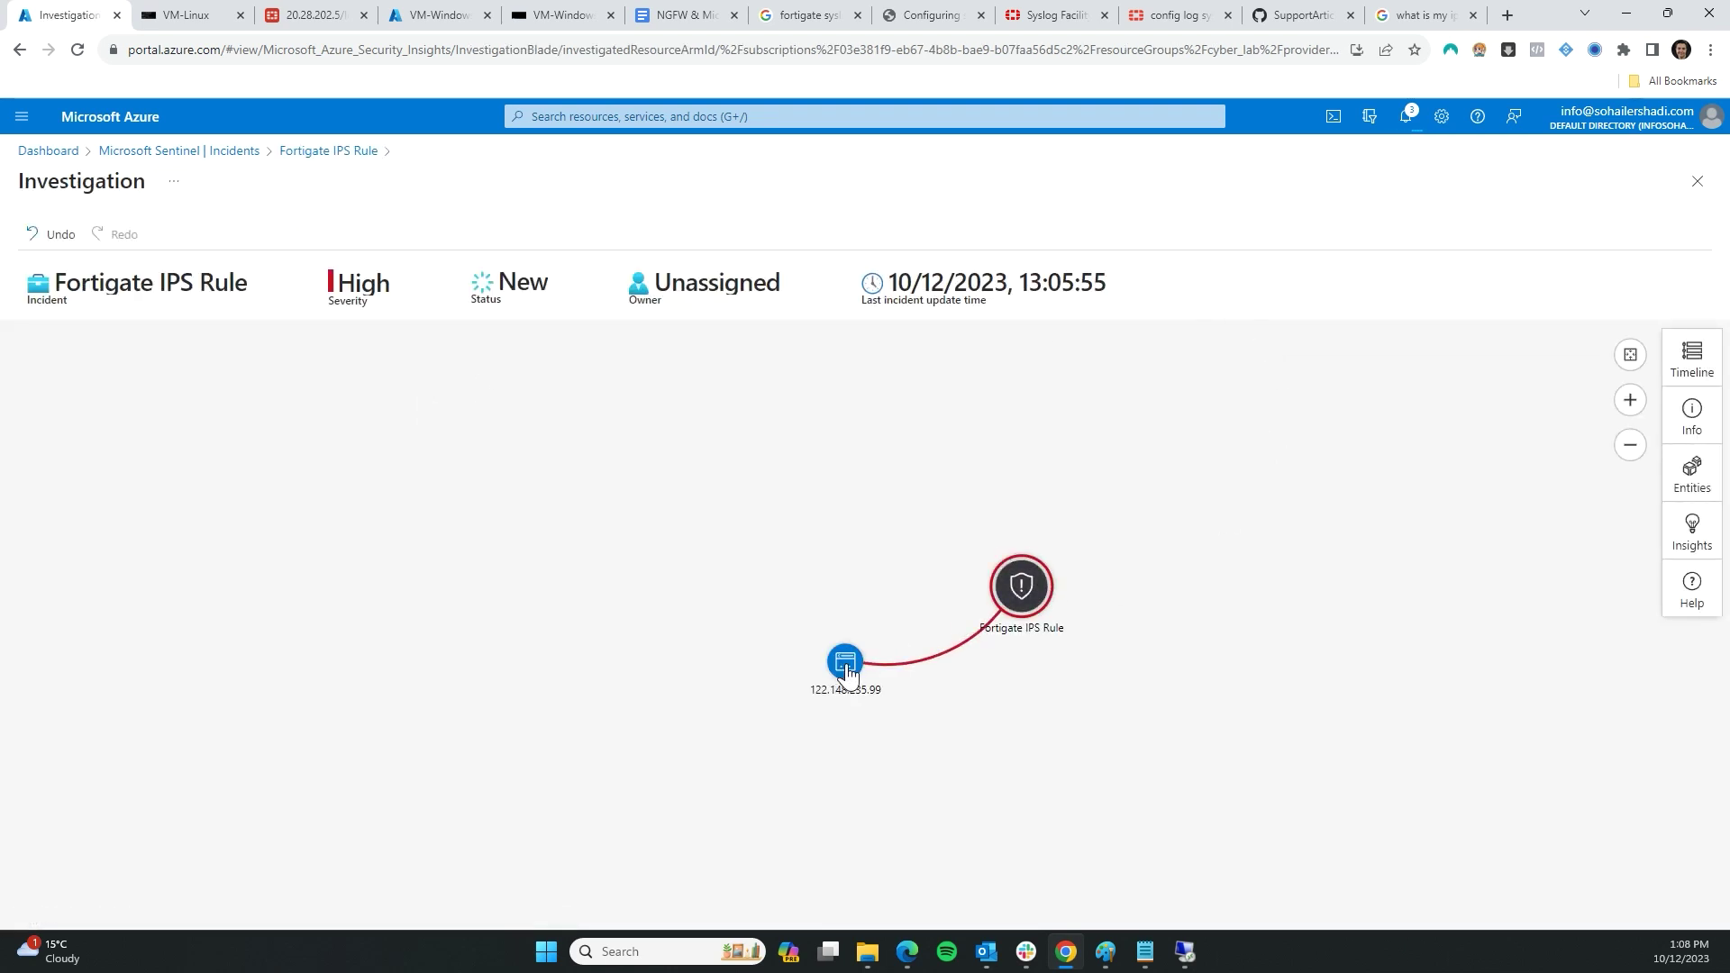